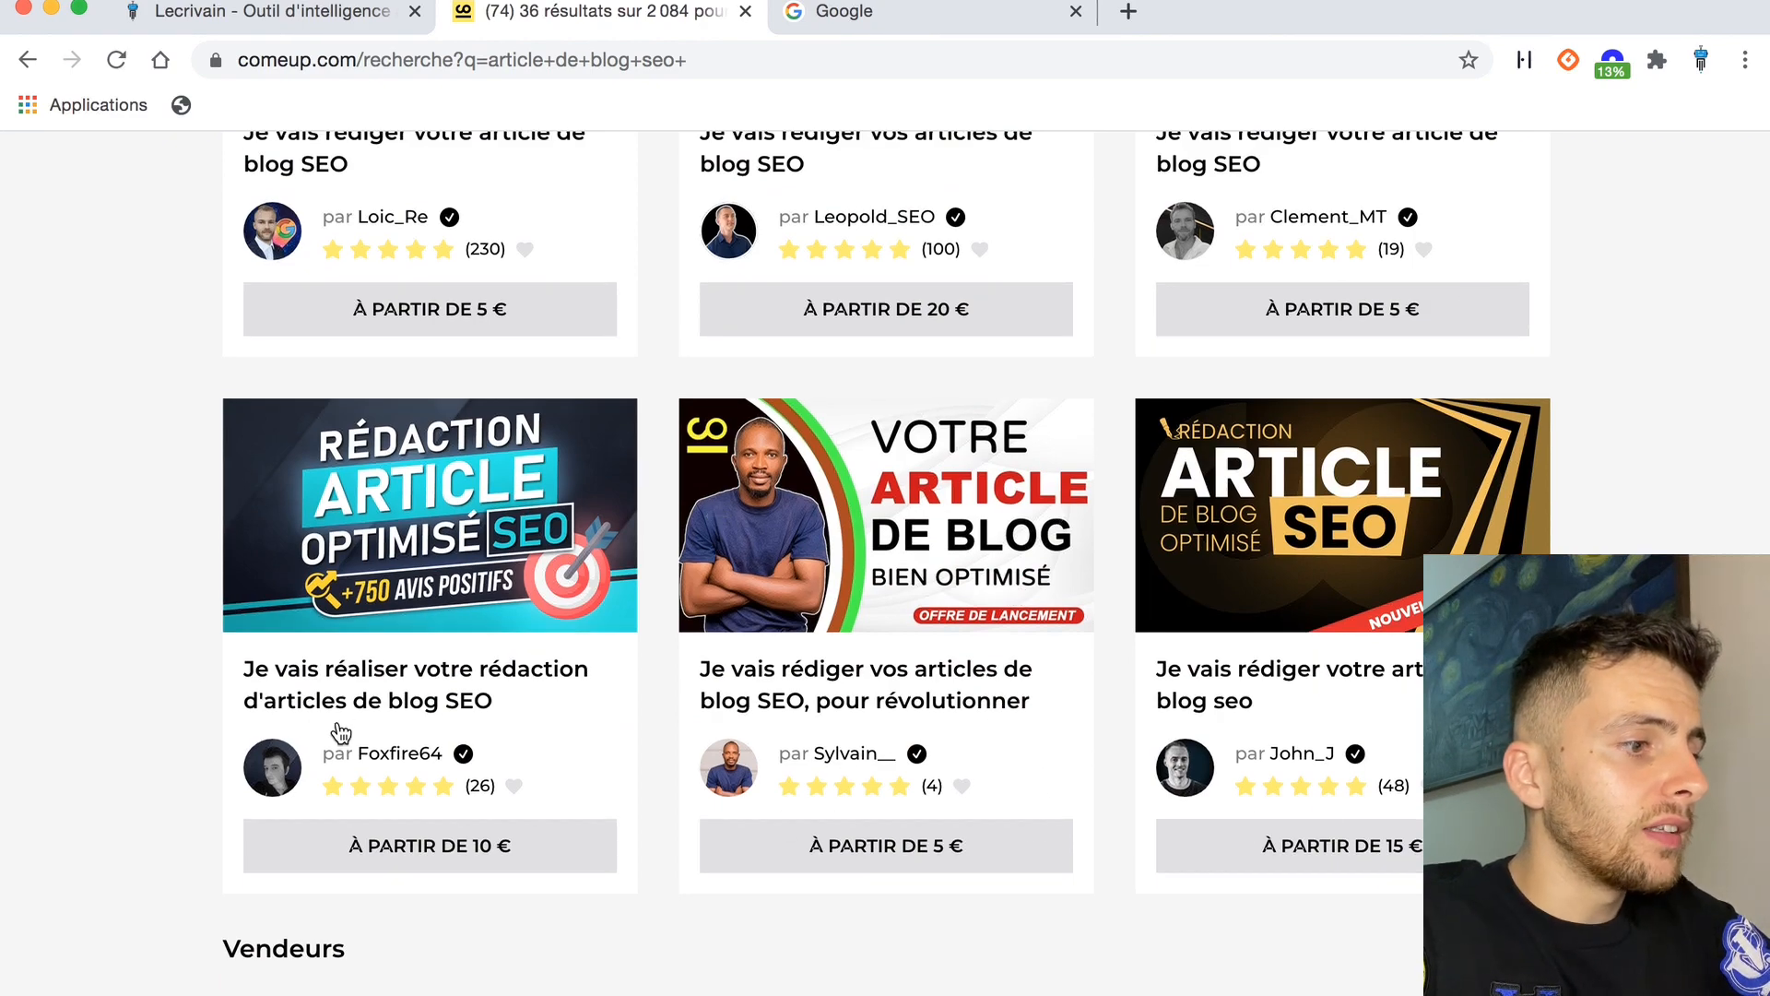
Browse the ComeUp results for SEO blog articles and open the service "Je vais rédiger un article de blog SEO pertinent".
scroll(655, 402, down, 5)
scroll(655, 402, down, 9)
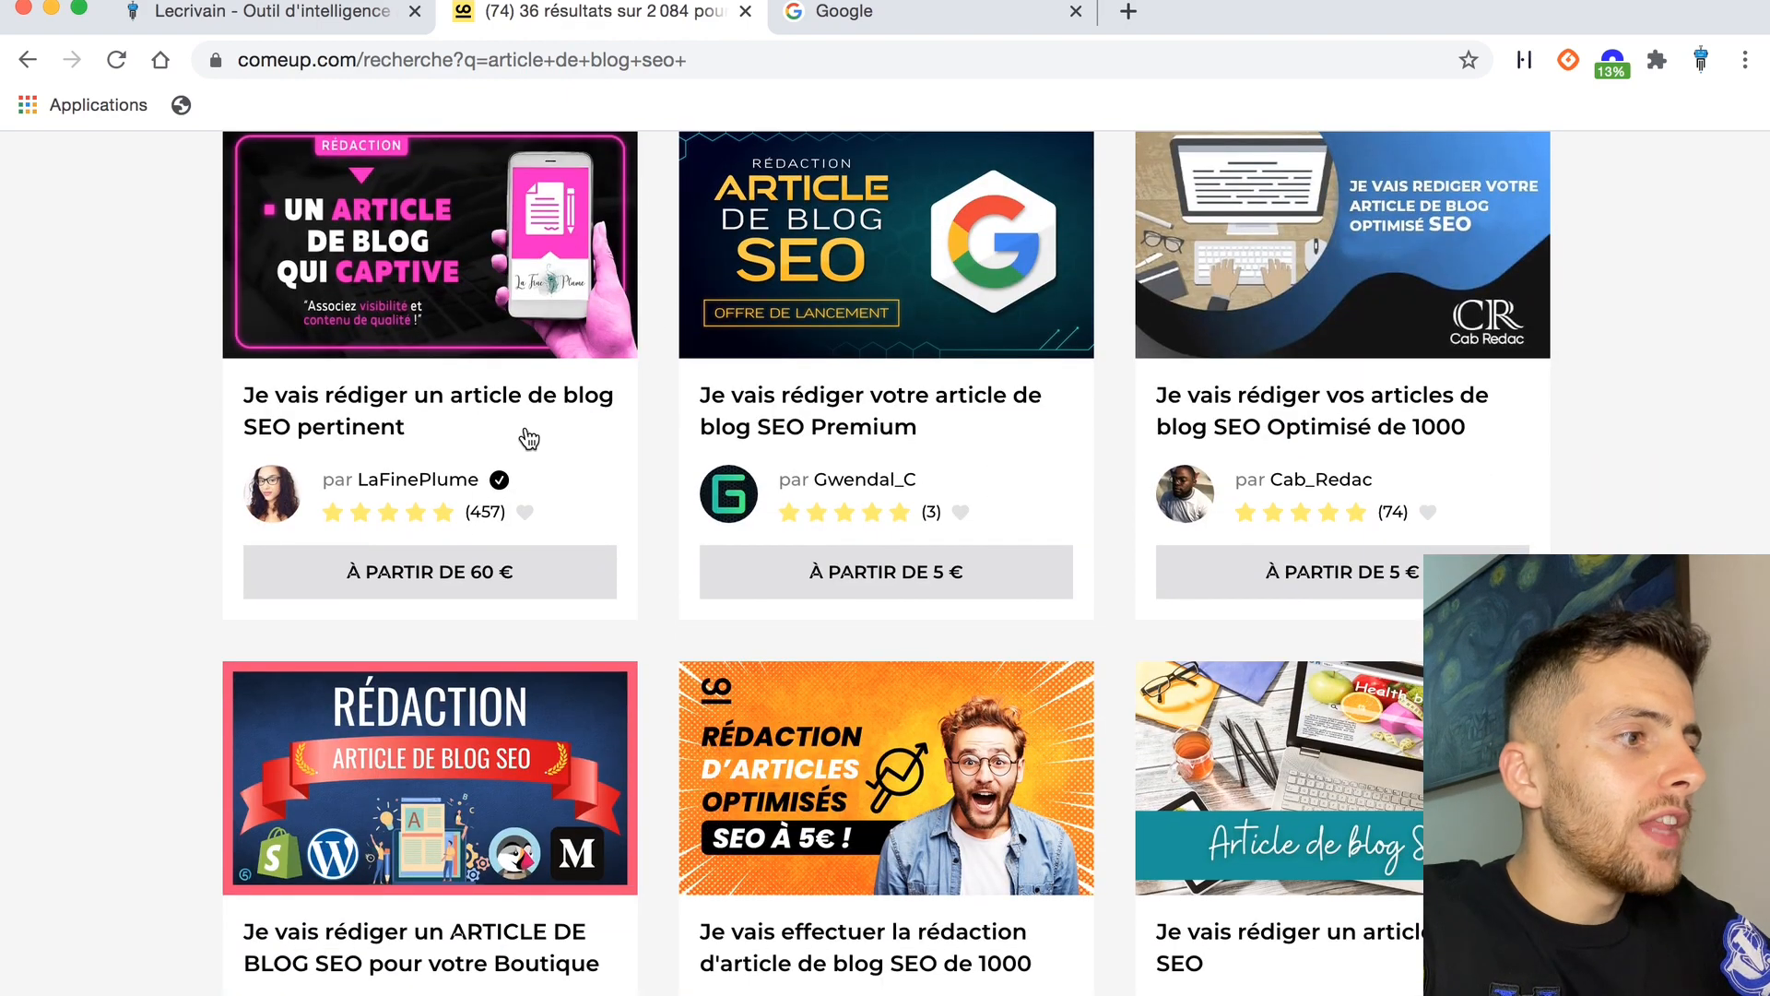
click(348, 402)
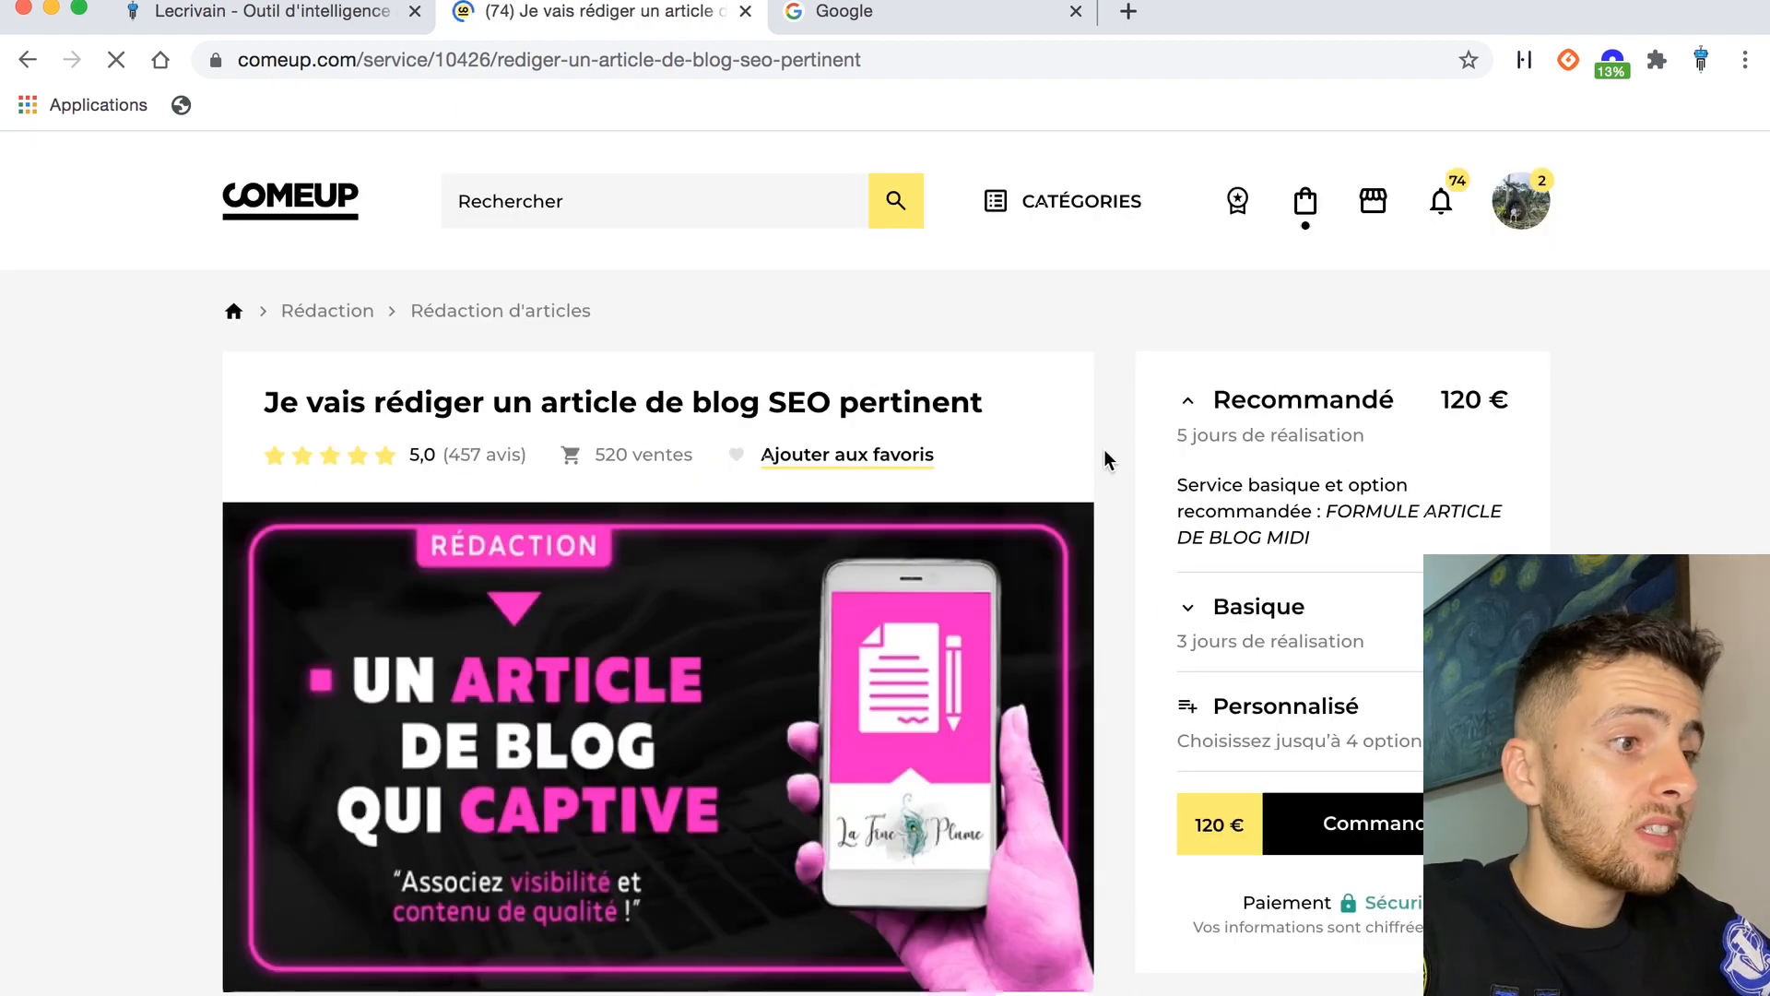
Read through the service description down to the four pricing formulas.
scroll(1106, 458, down, 1)
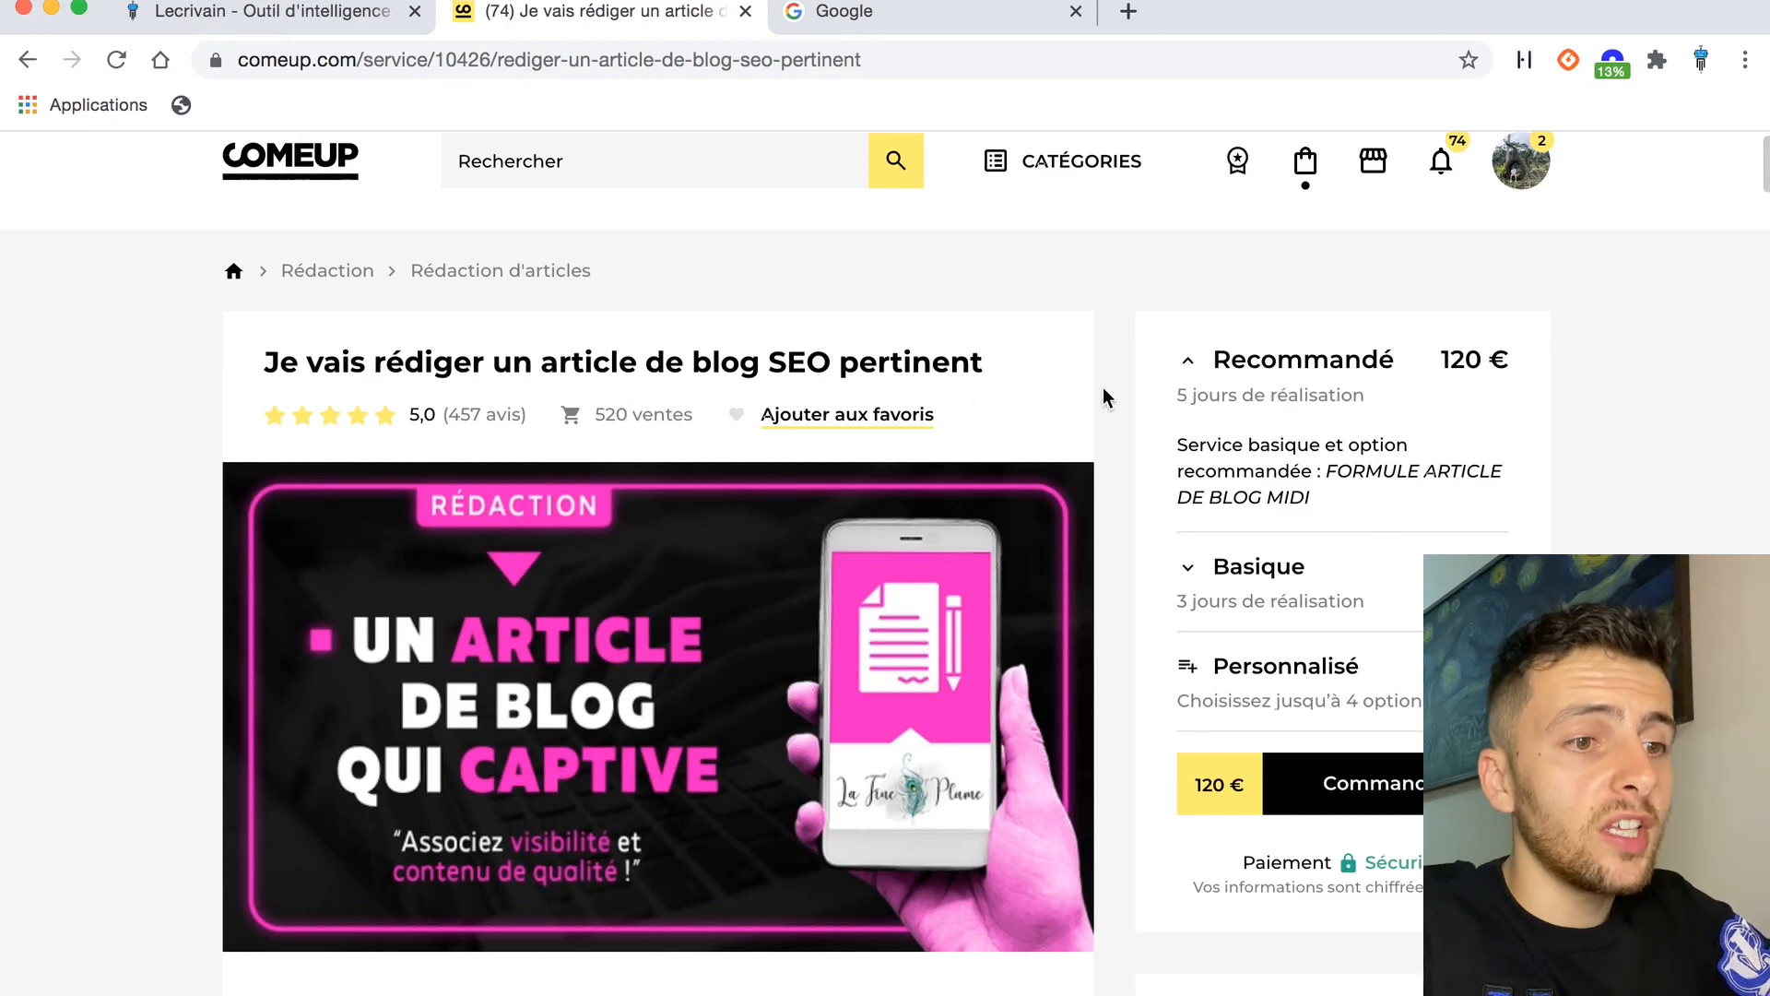
scroll(1121, 388, down, 5)
scroll(1122, 389, down, 15)
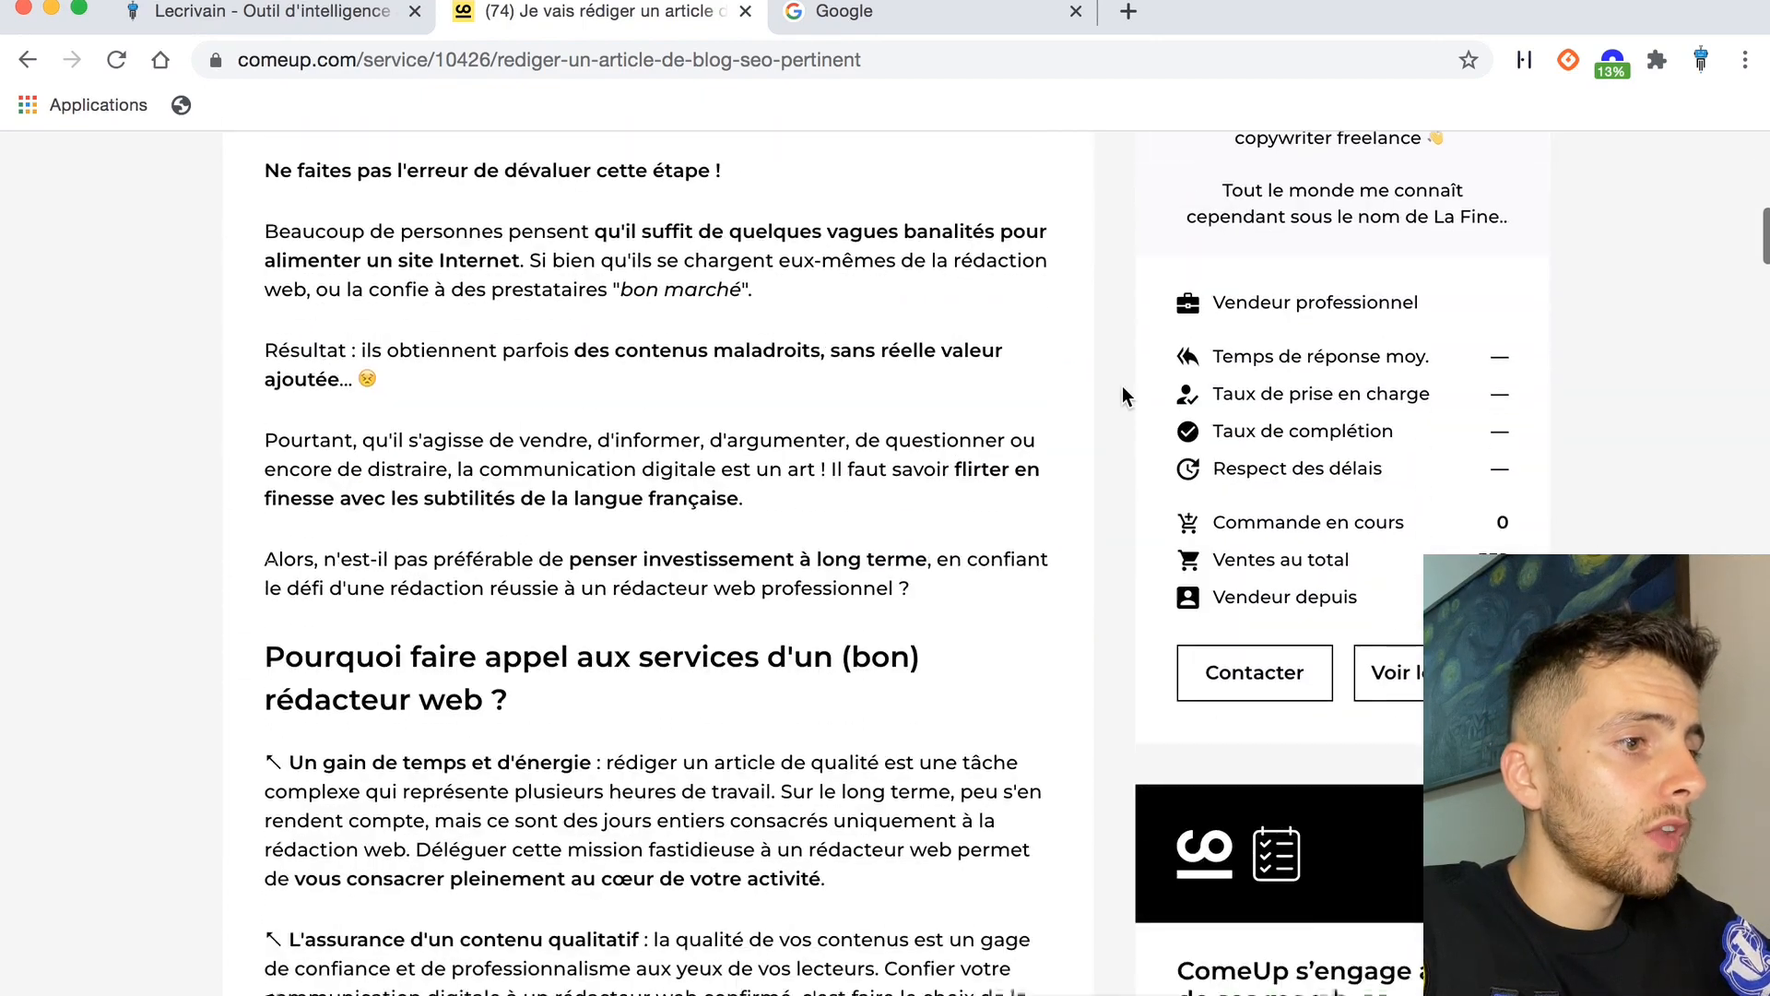
scroll(1123, 394, down, 20)
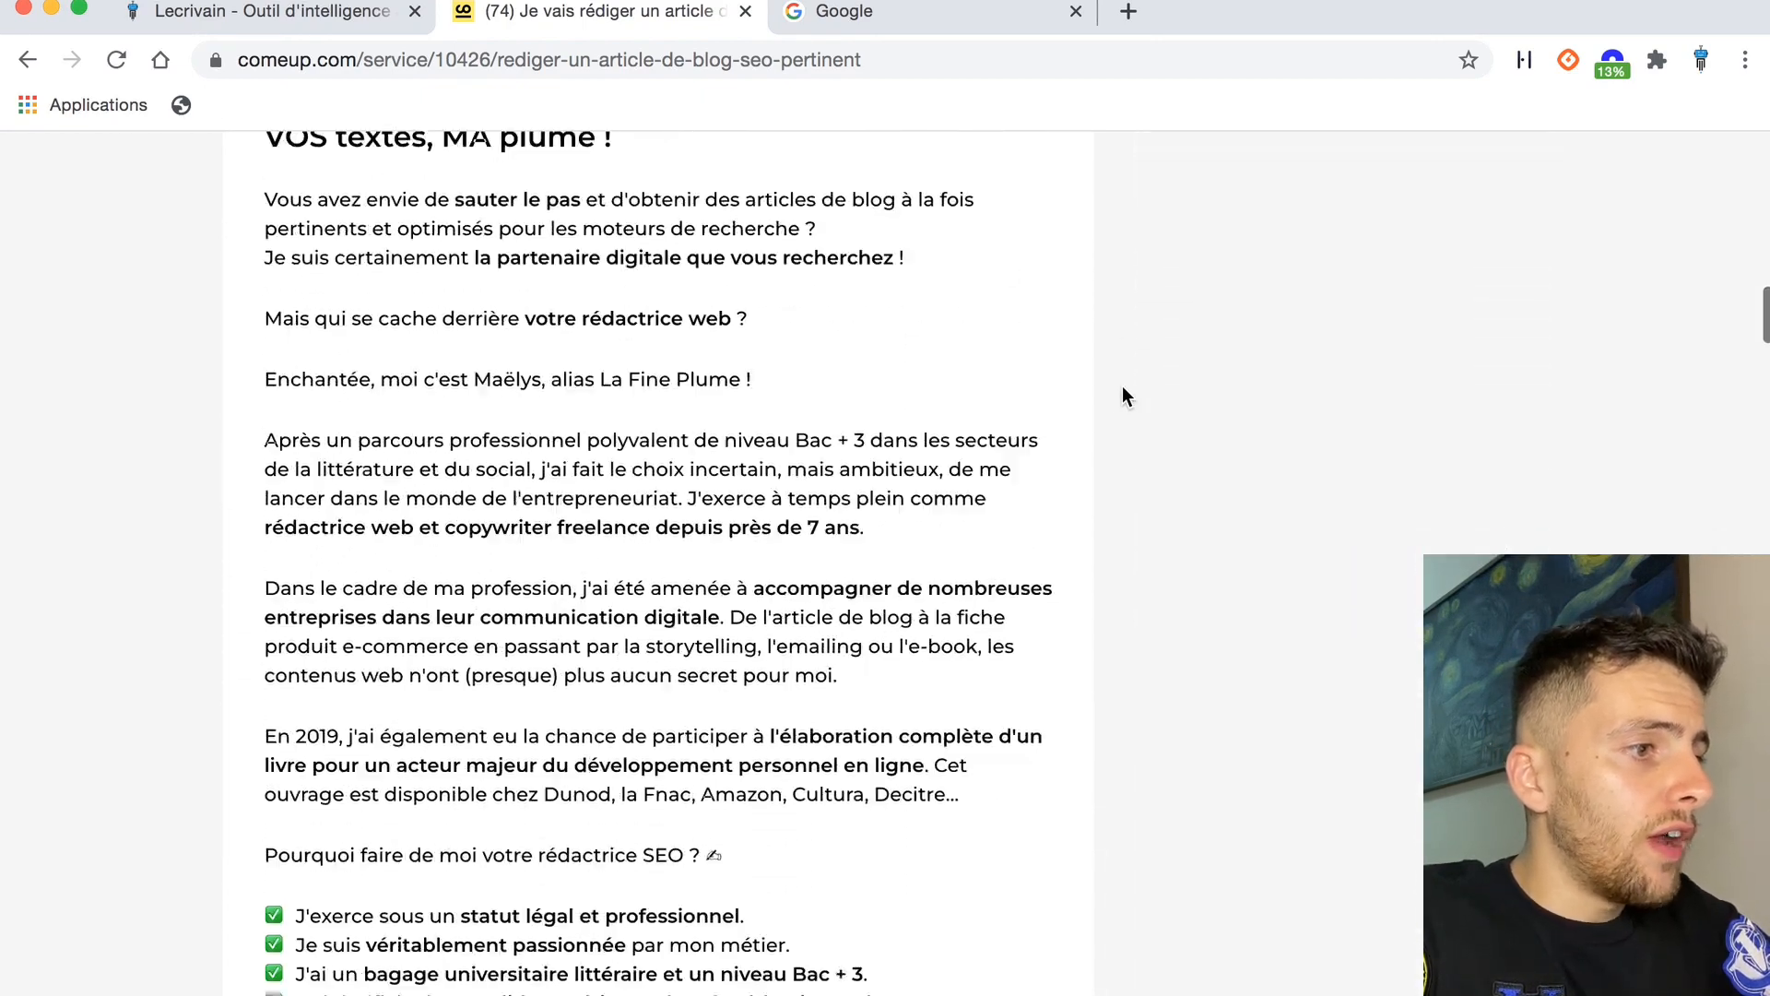
scroll(1122, 395, down, 10)
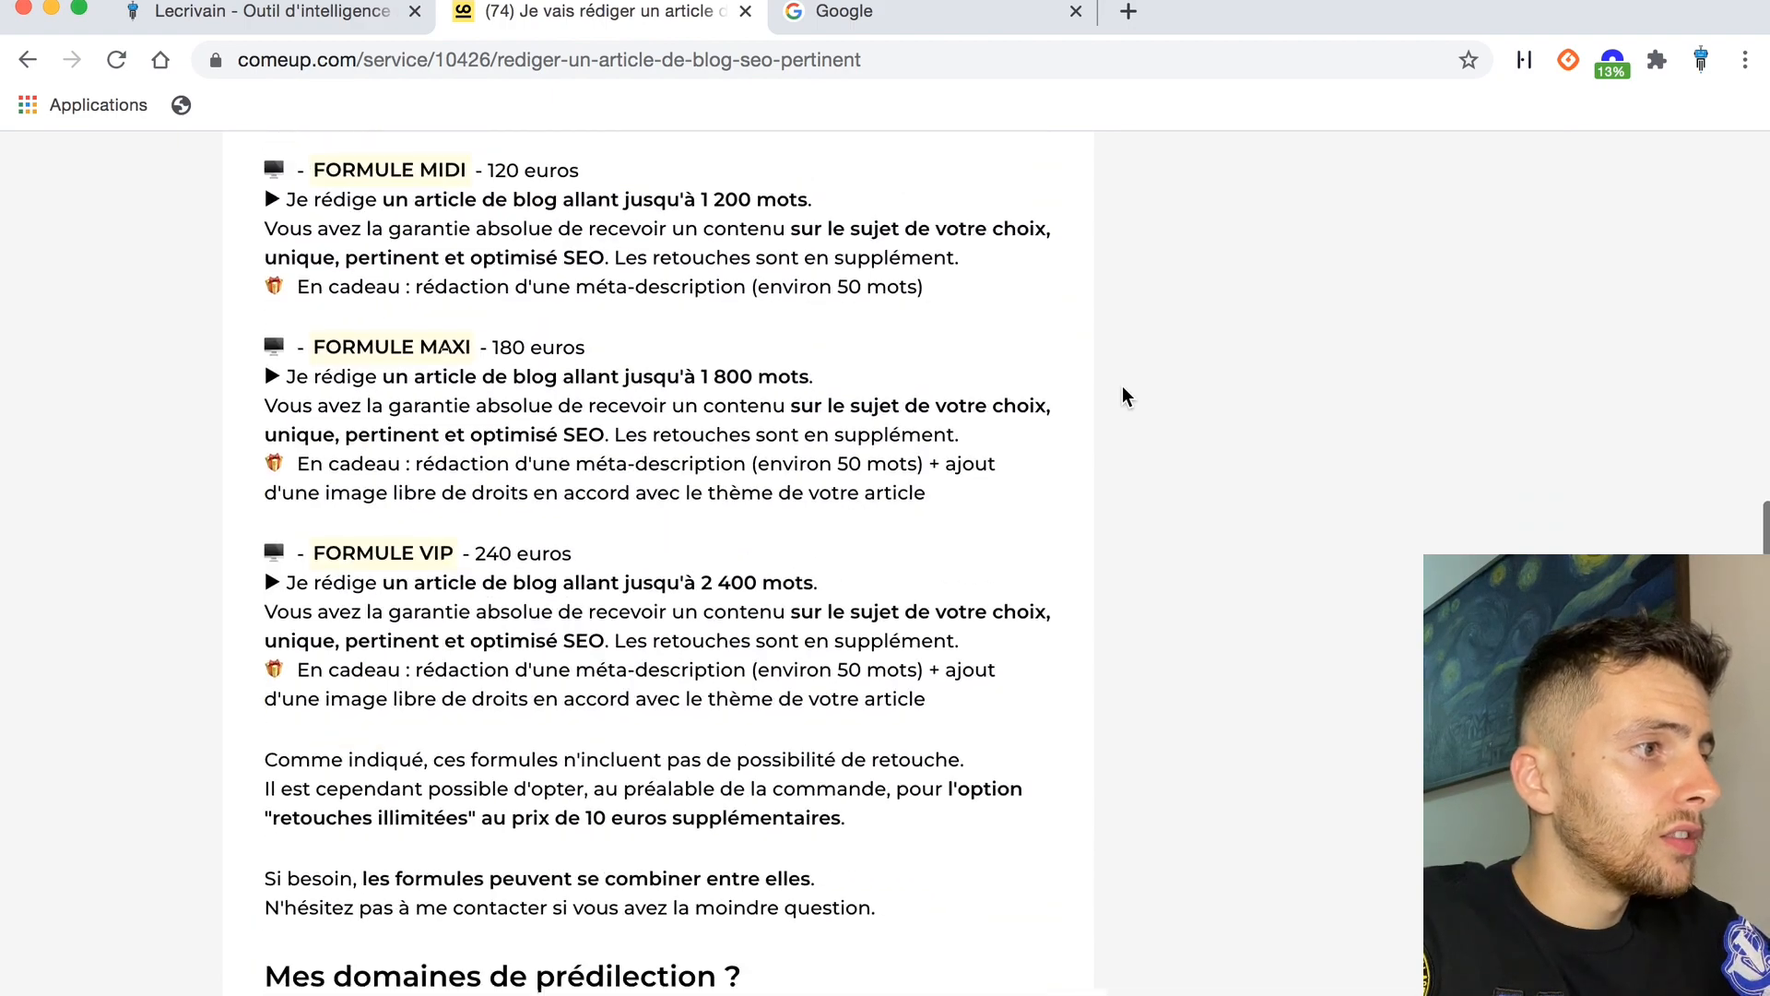
scroll(1122, 394, up, 5)
scroll(1122, 392, down, 2)
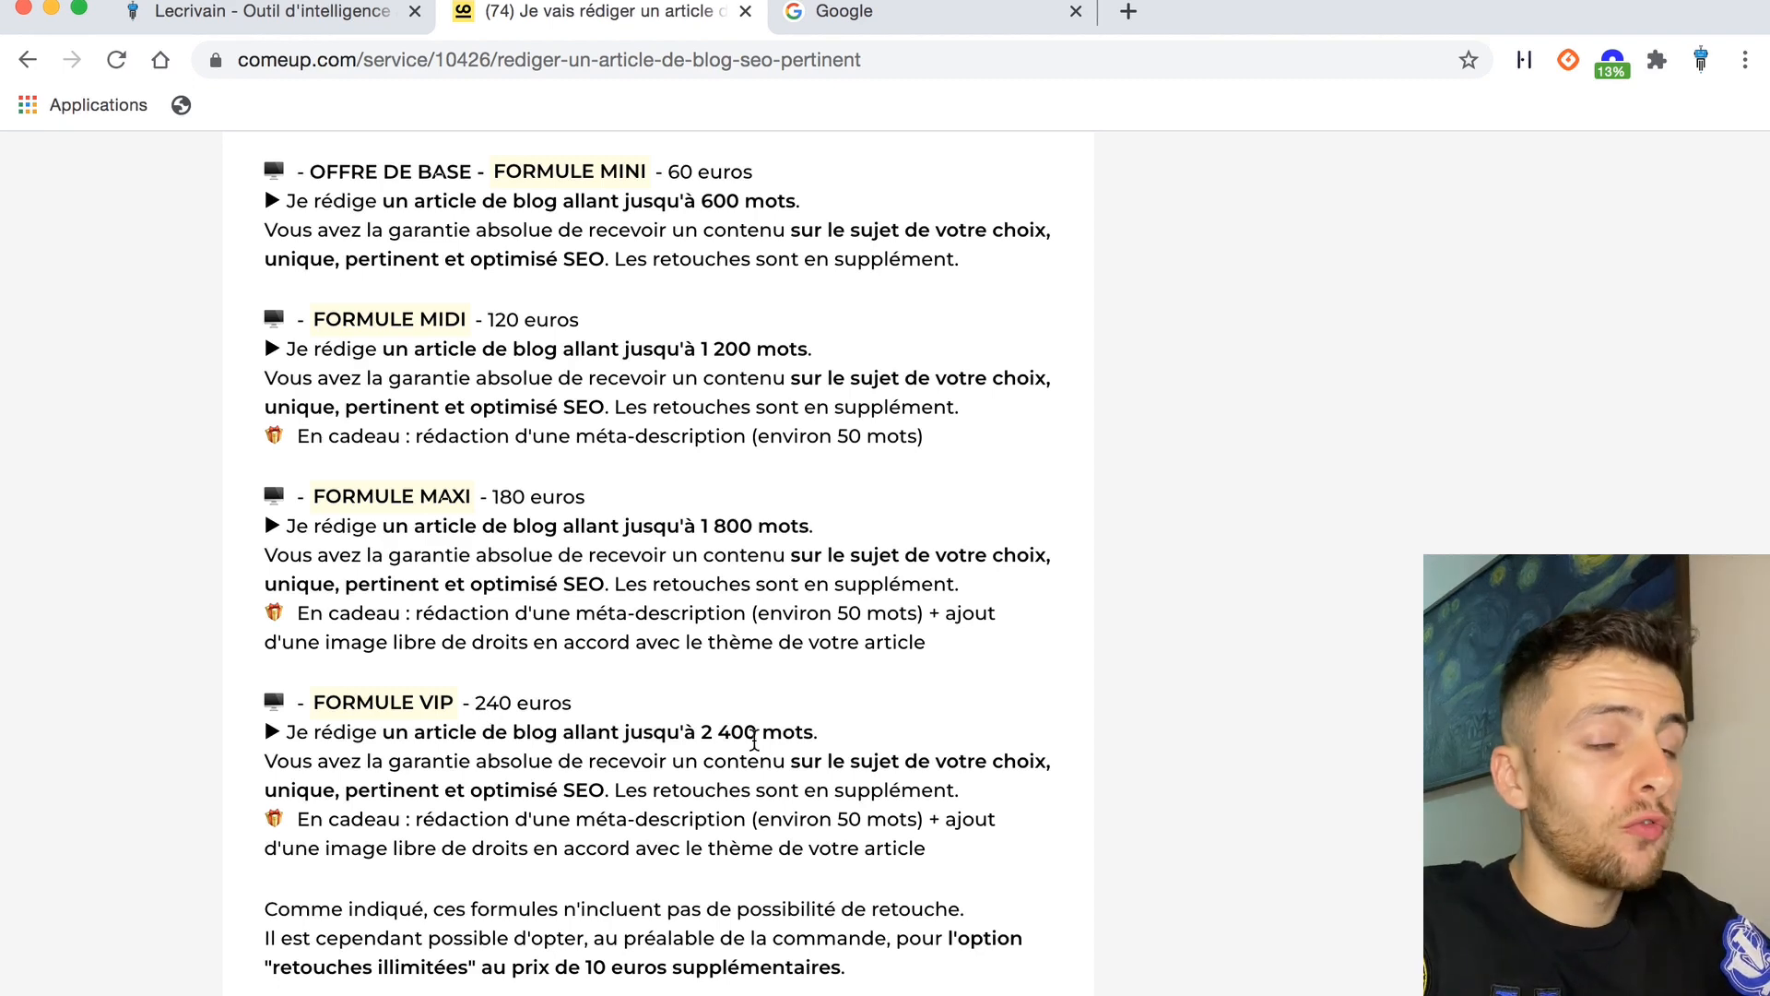
Compare the MIDI, MAXI and VIP formulas and examine the seller's preferred subject areas and FAQ.
scroll(844, 730, down, 1)
scroll(843, 726, down, 3)
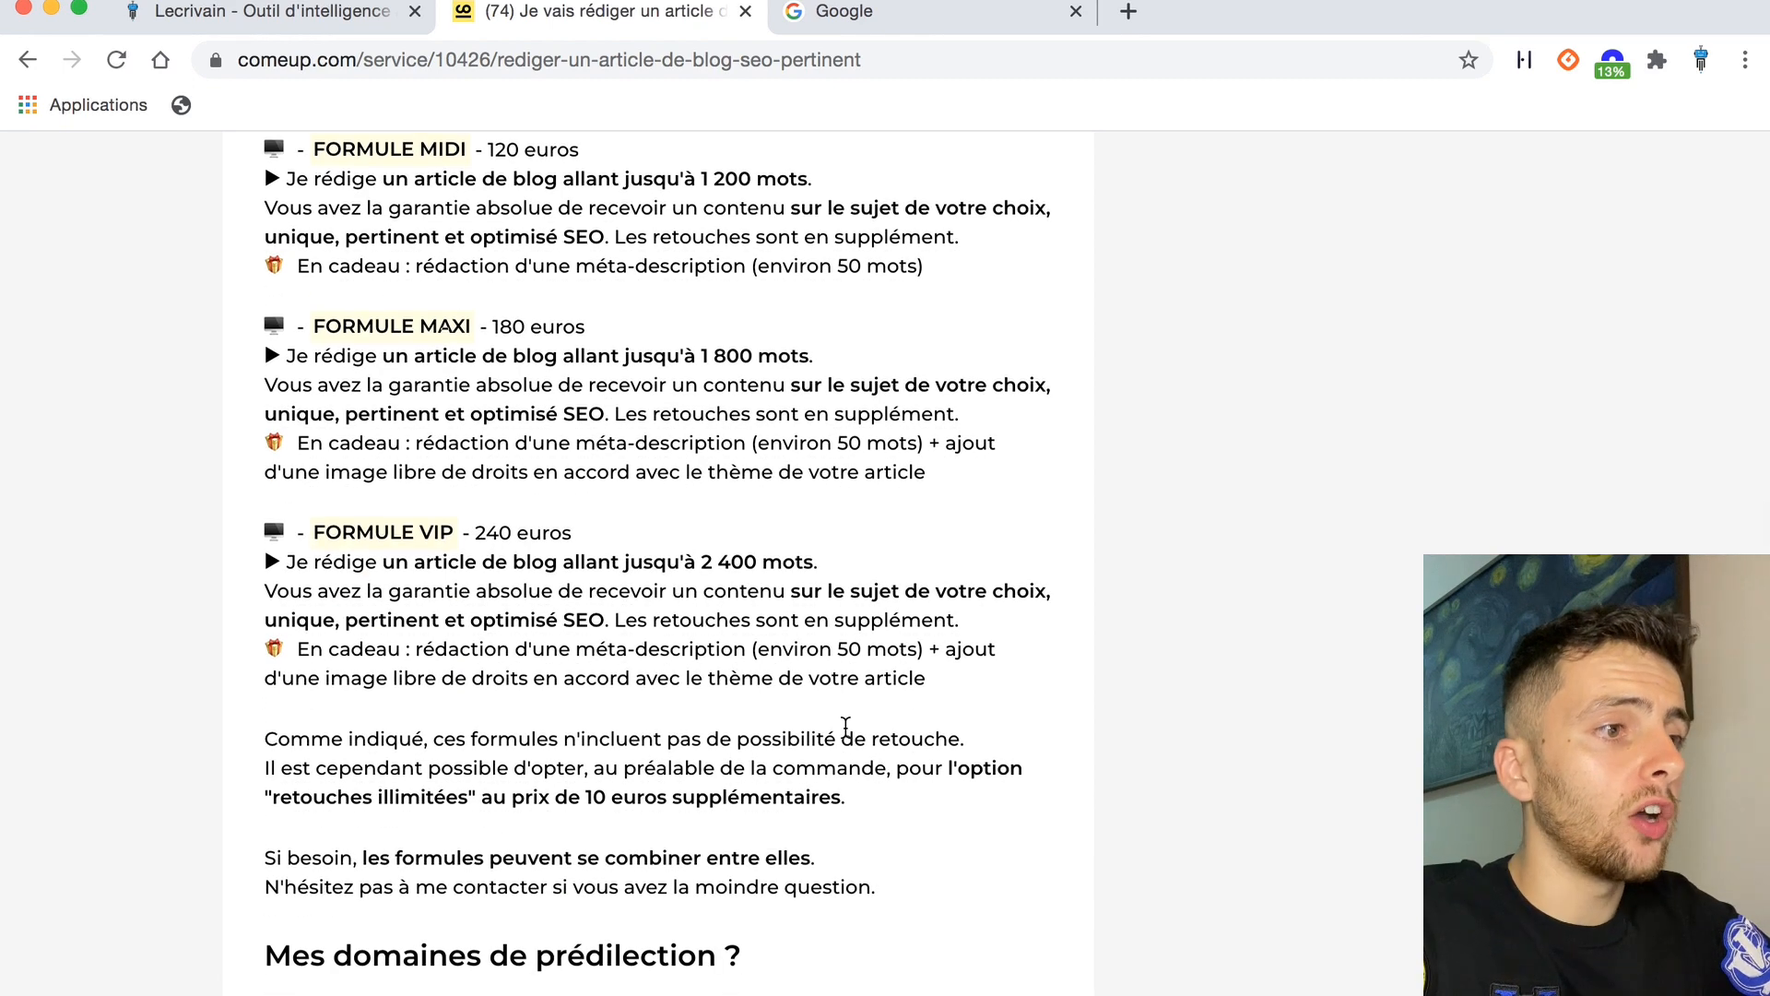
scroll(843, 727, down, 3)
scroll(846, 727, up, 5)
scroll(846, 727, down, 10)
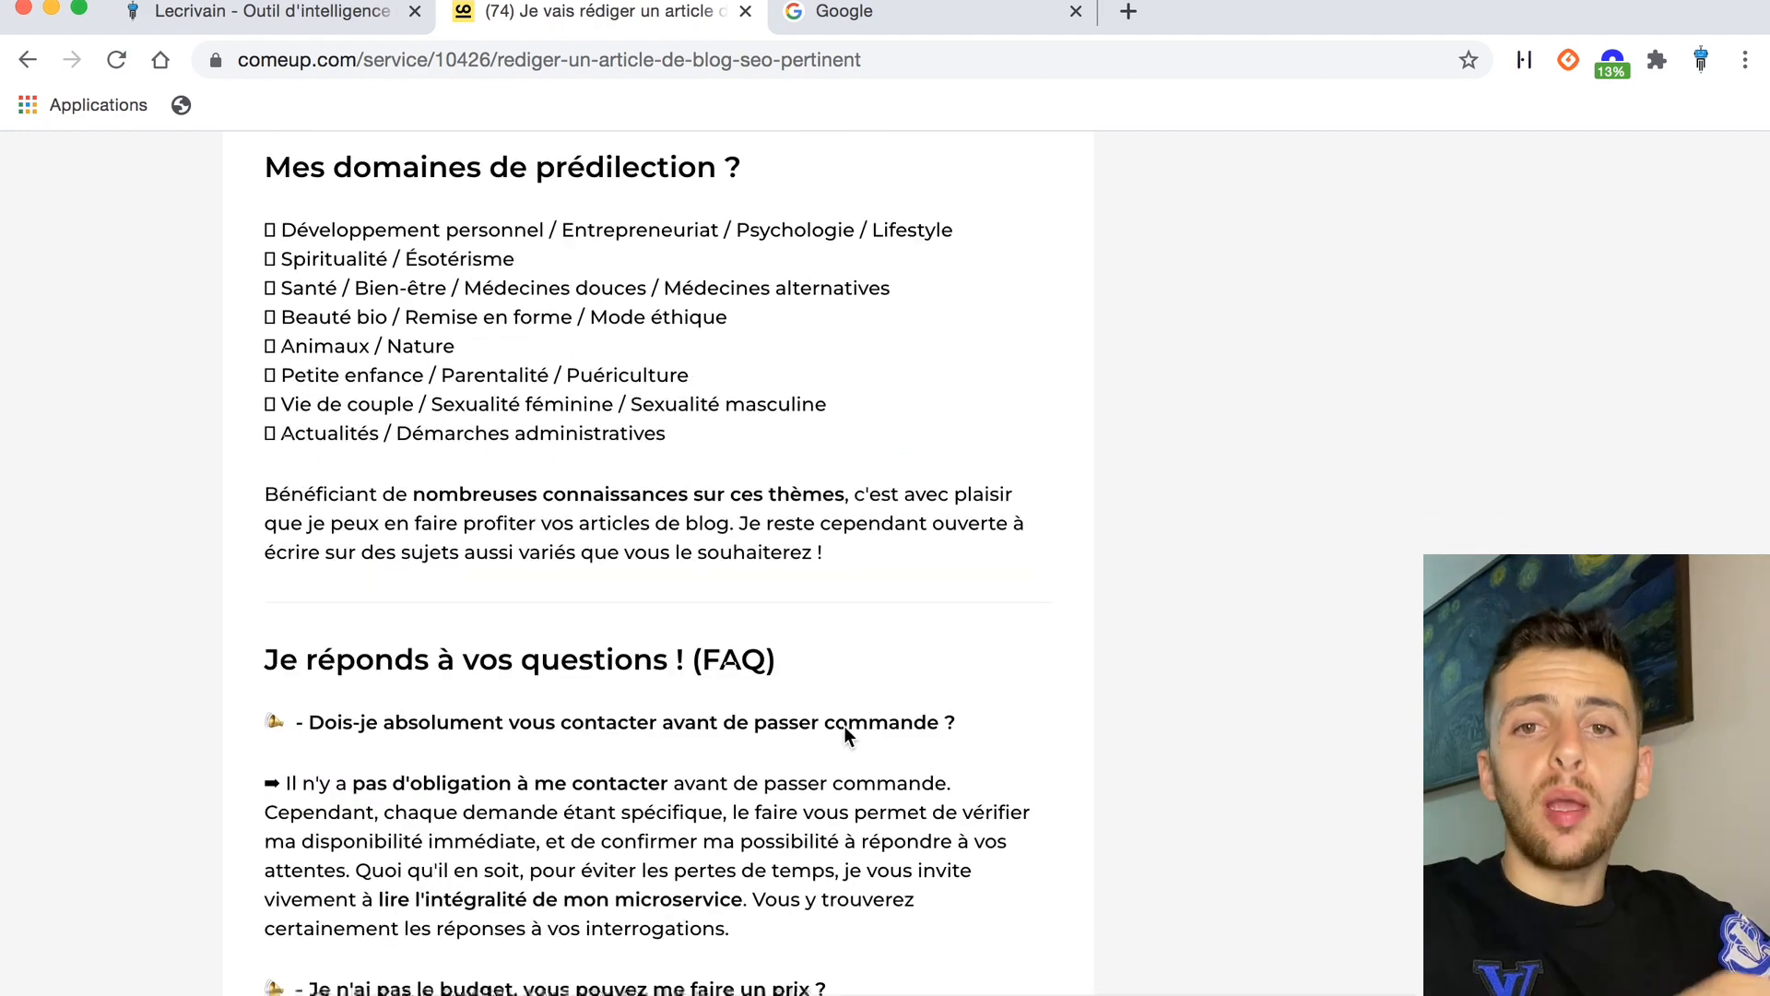
scroll(843, 726, up, 1)
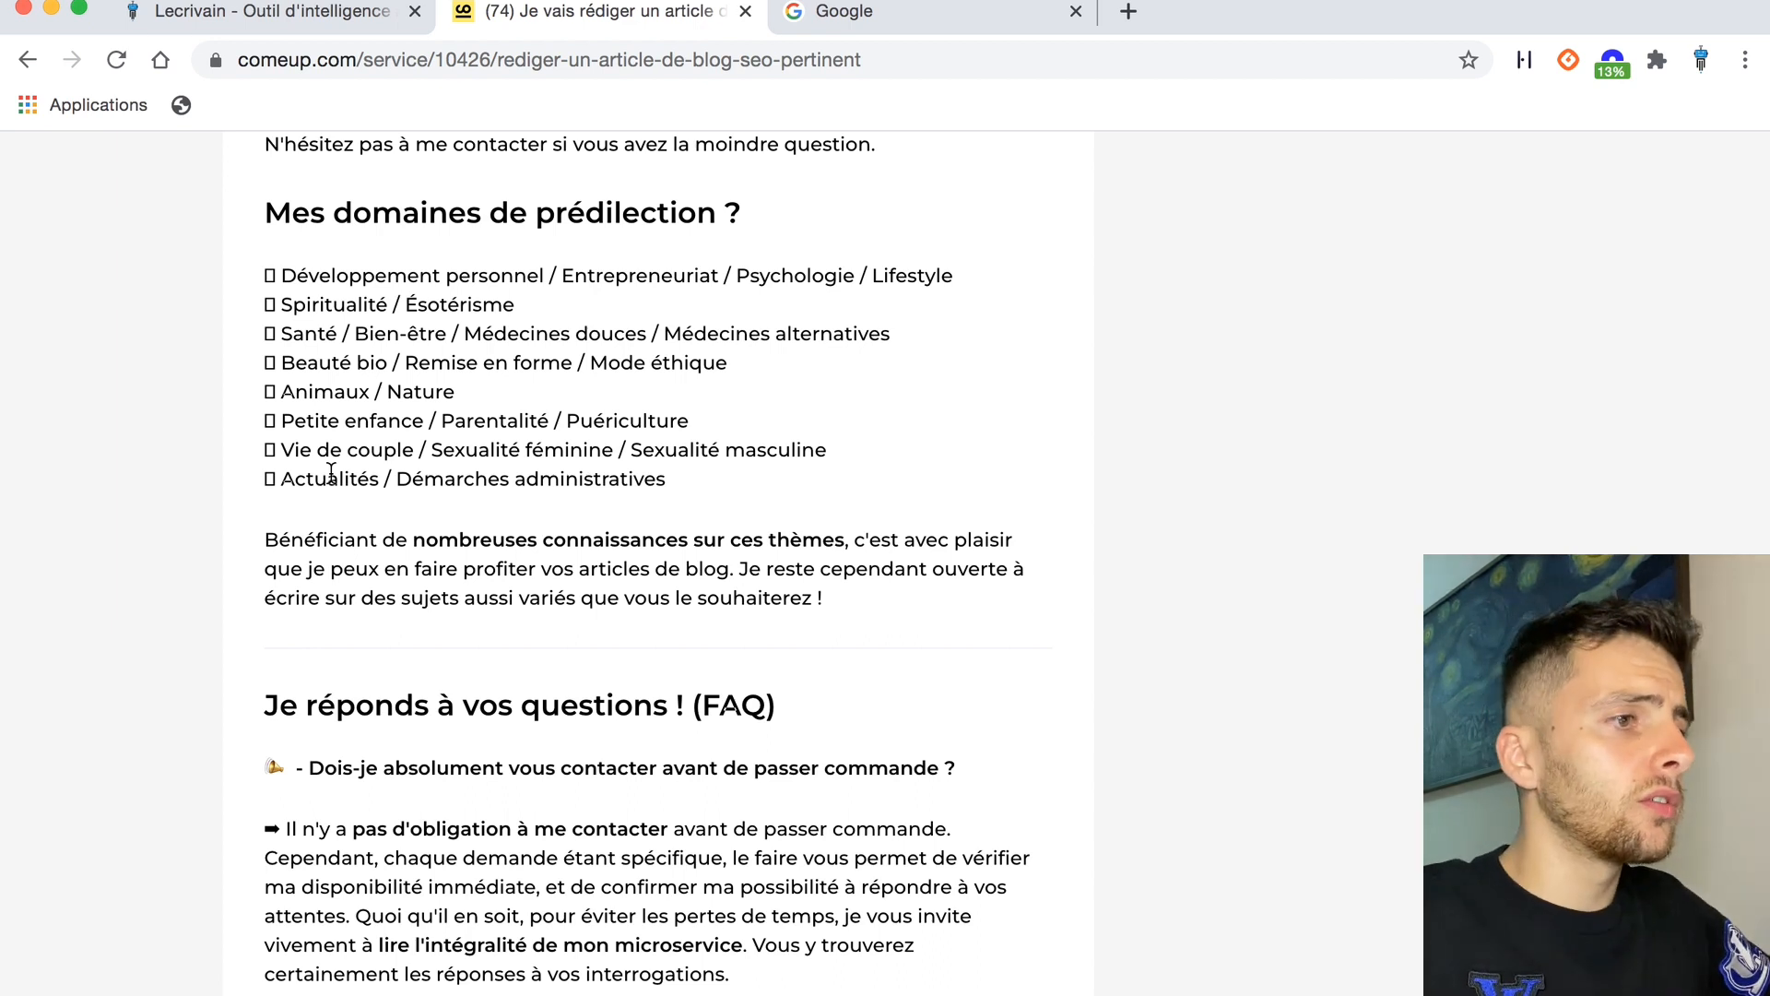
scroll(331, 471, up, 10)
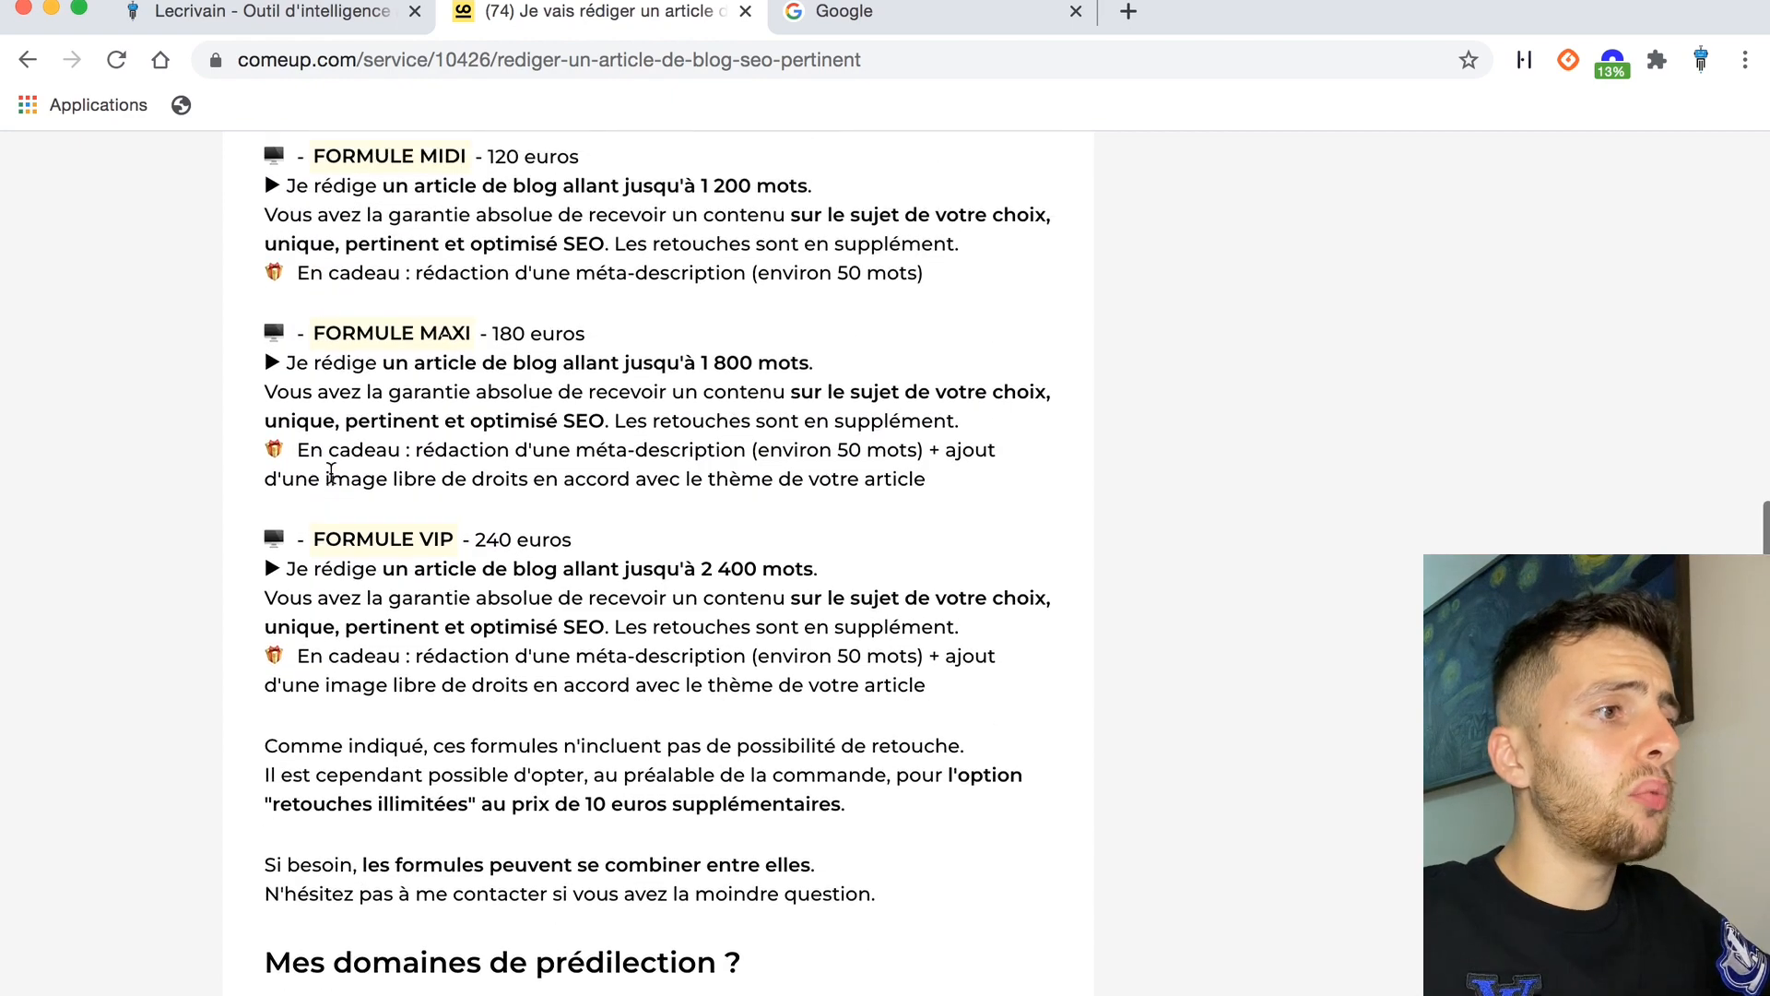
scroll(330, 471, down, 2)
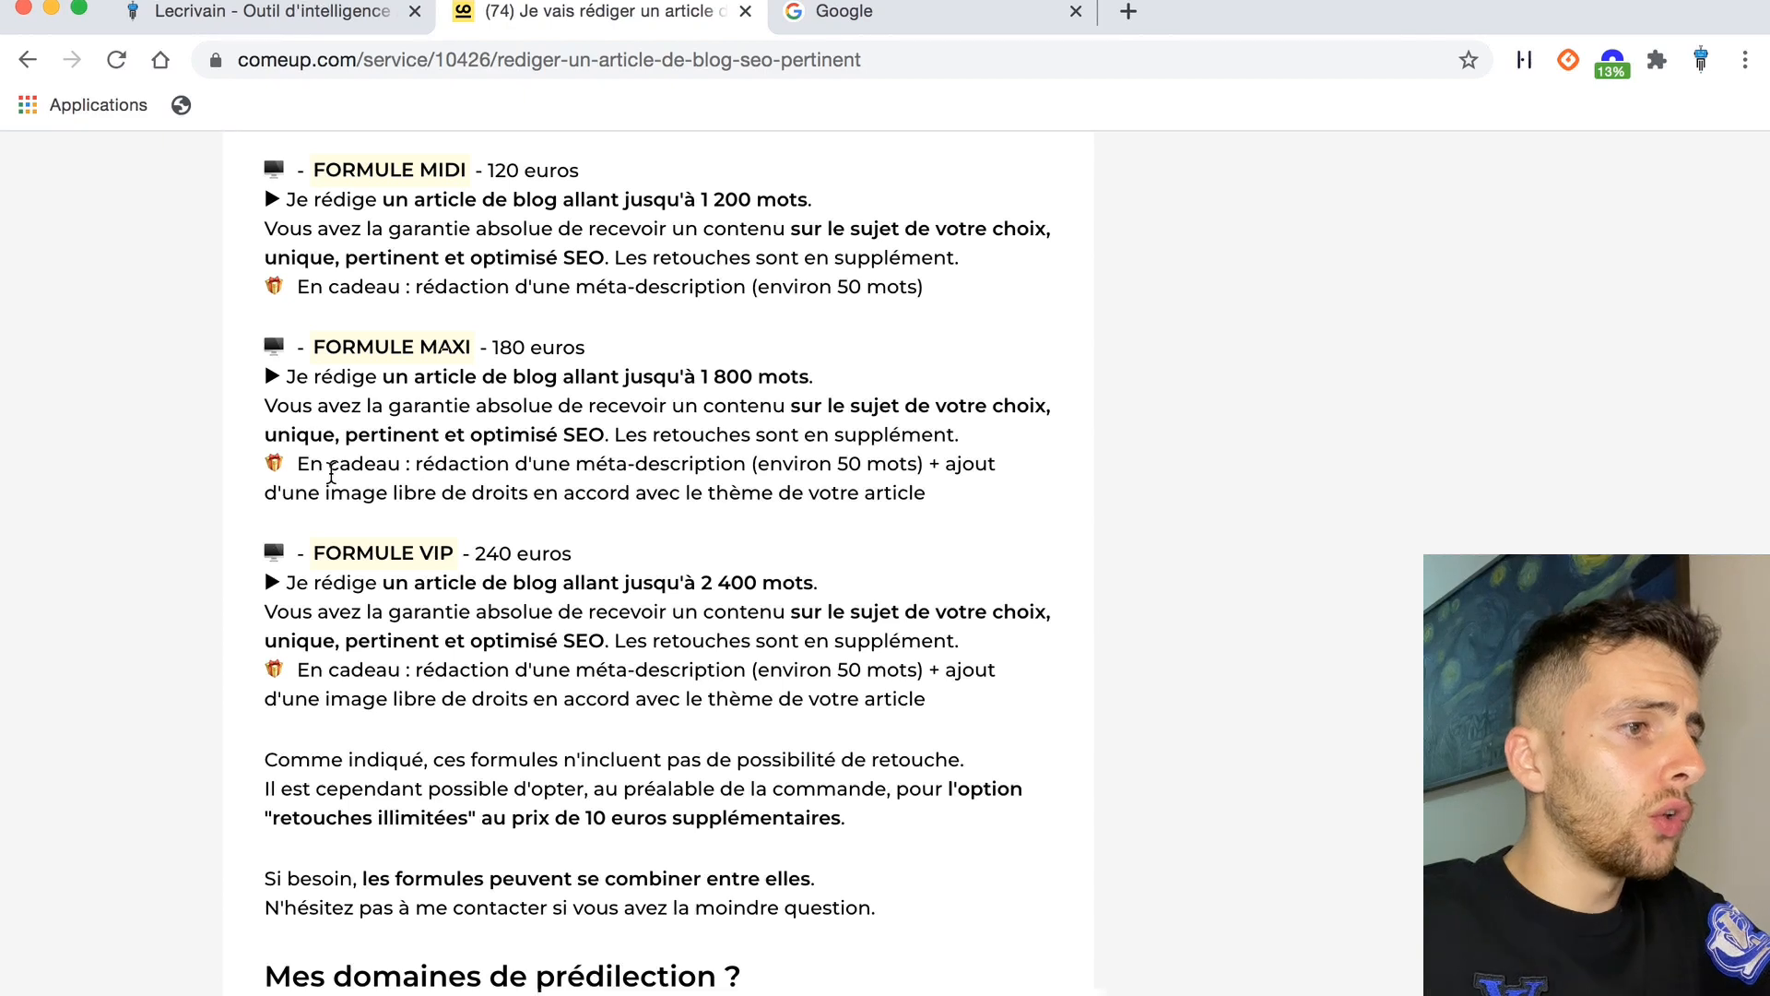
scroll(773, 413, down, 8)
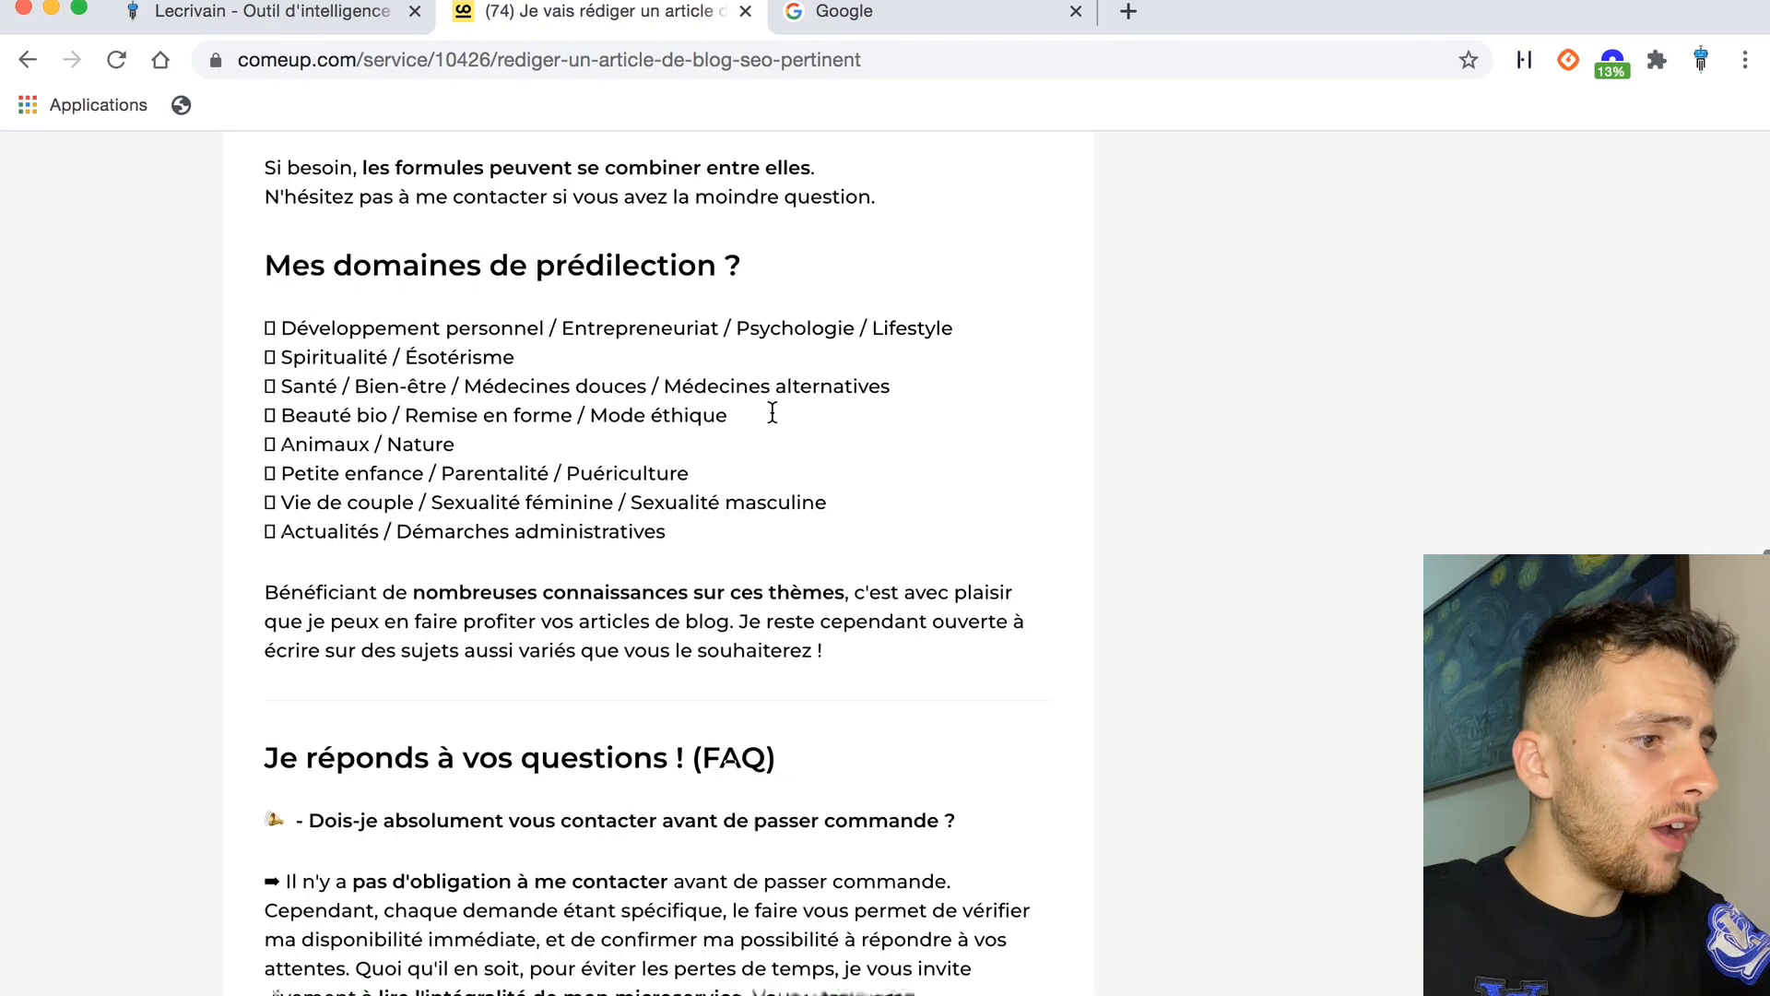
Add the FORMULE ARTICLE DE BLOG MAXI option to the service and open the order summary.
scroll(773, 412, down, 20)
scroll(772, 412, up, 7)
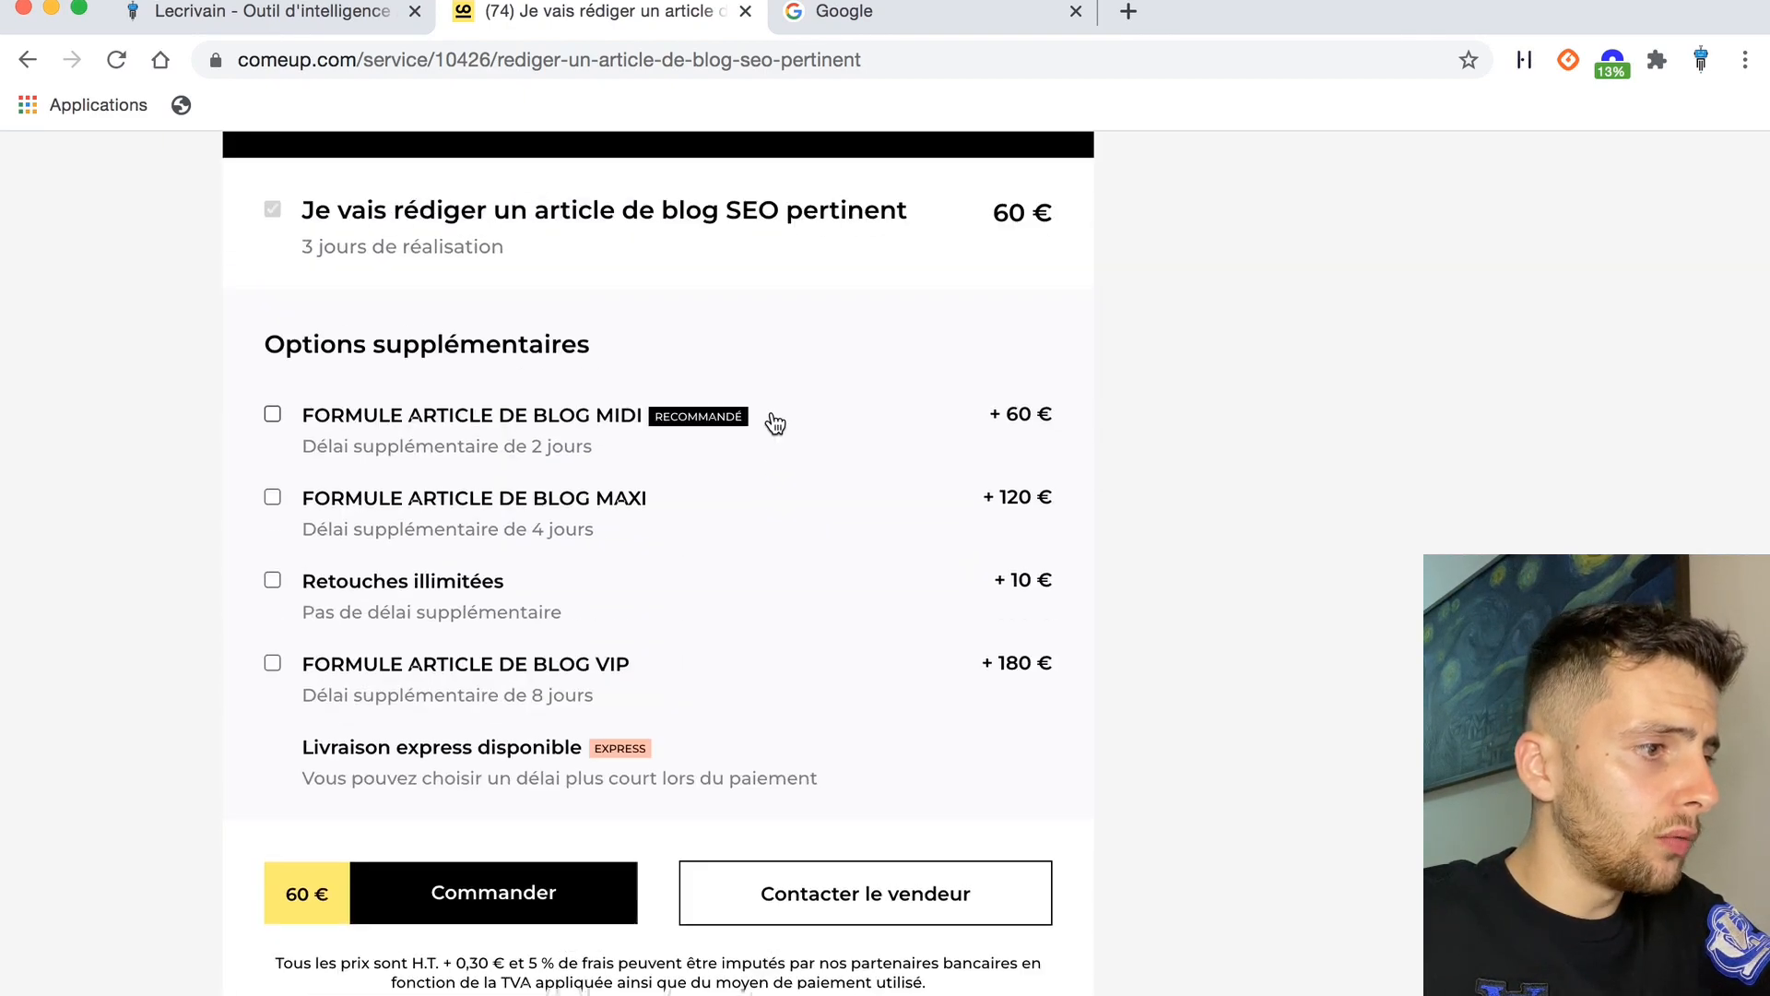
scroll(772, 422, up, 1)
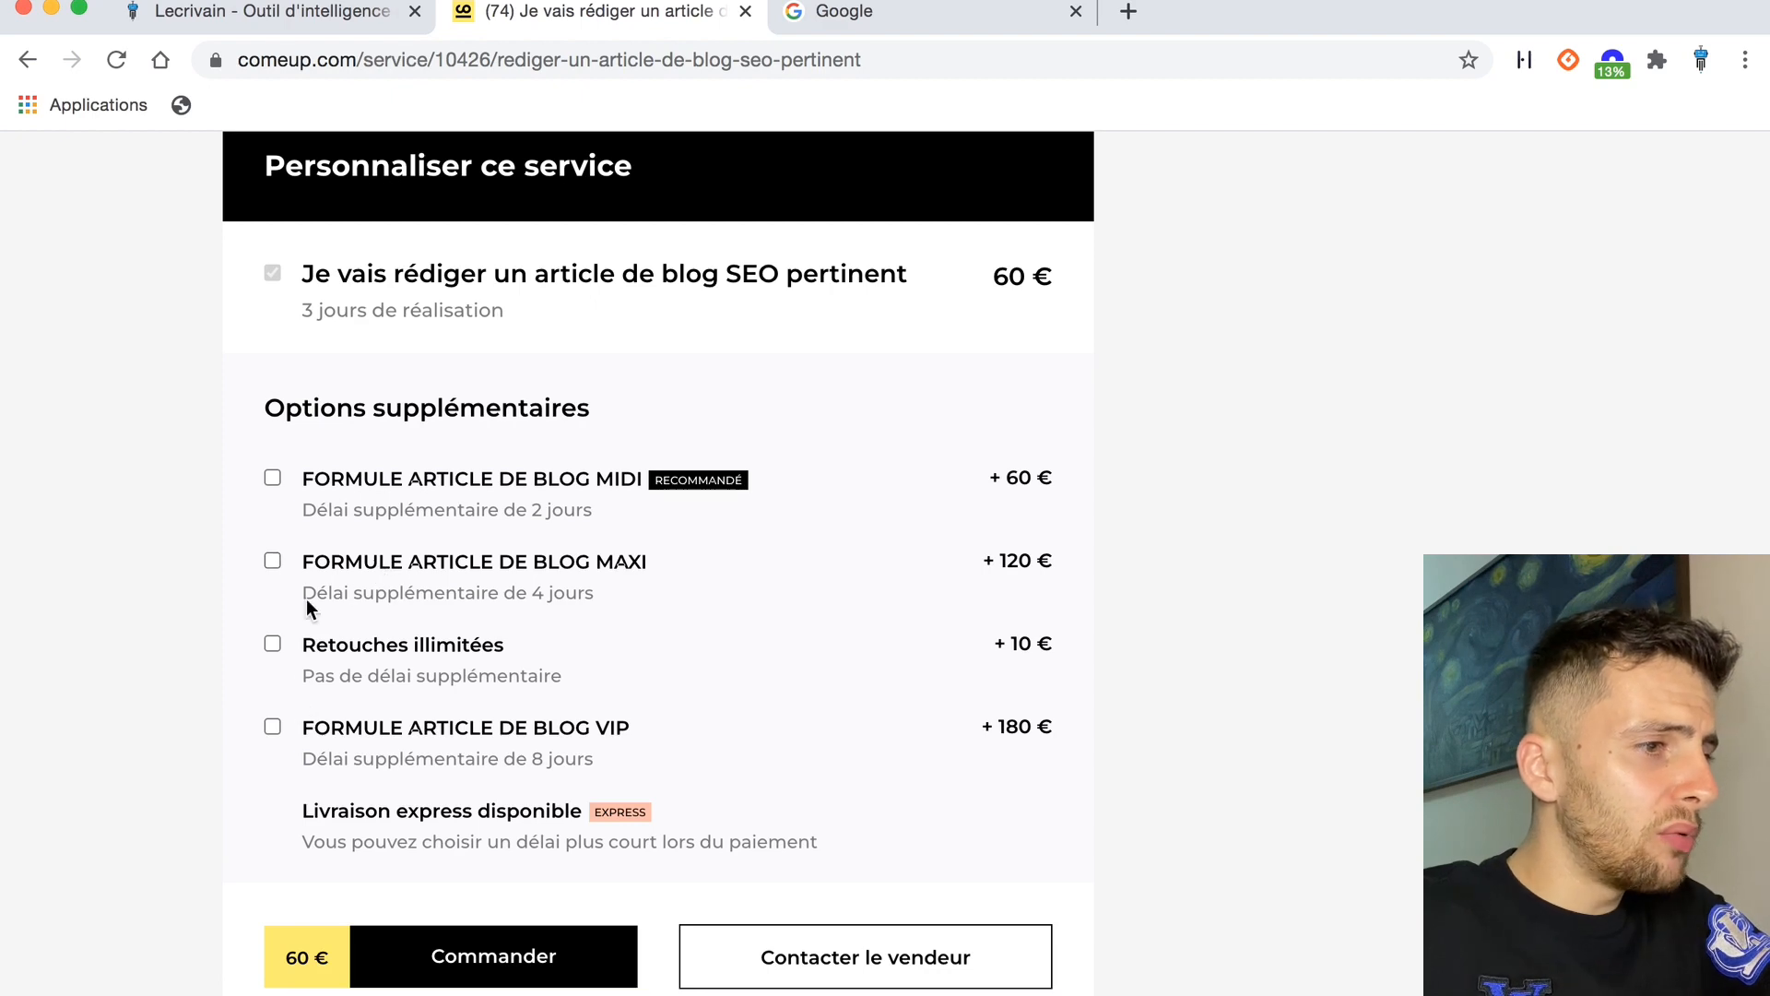
click(273, 560)
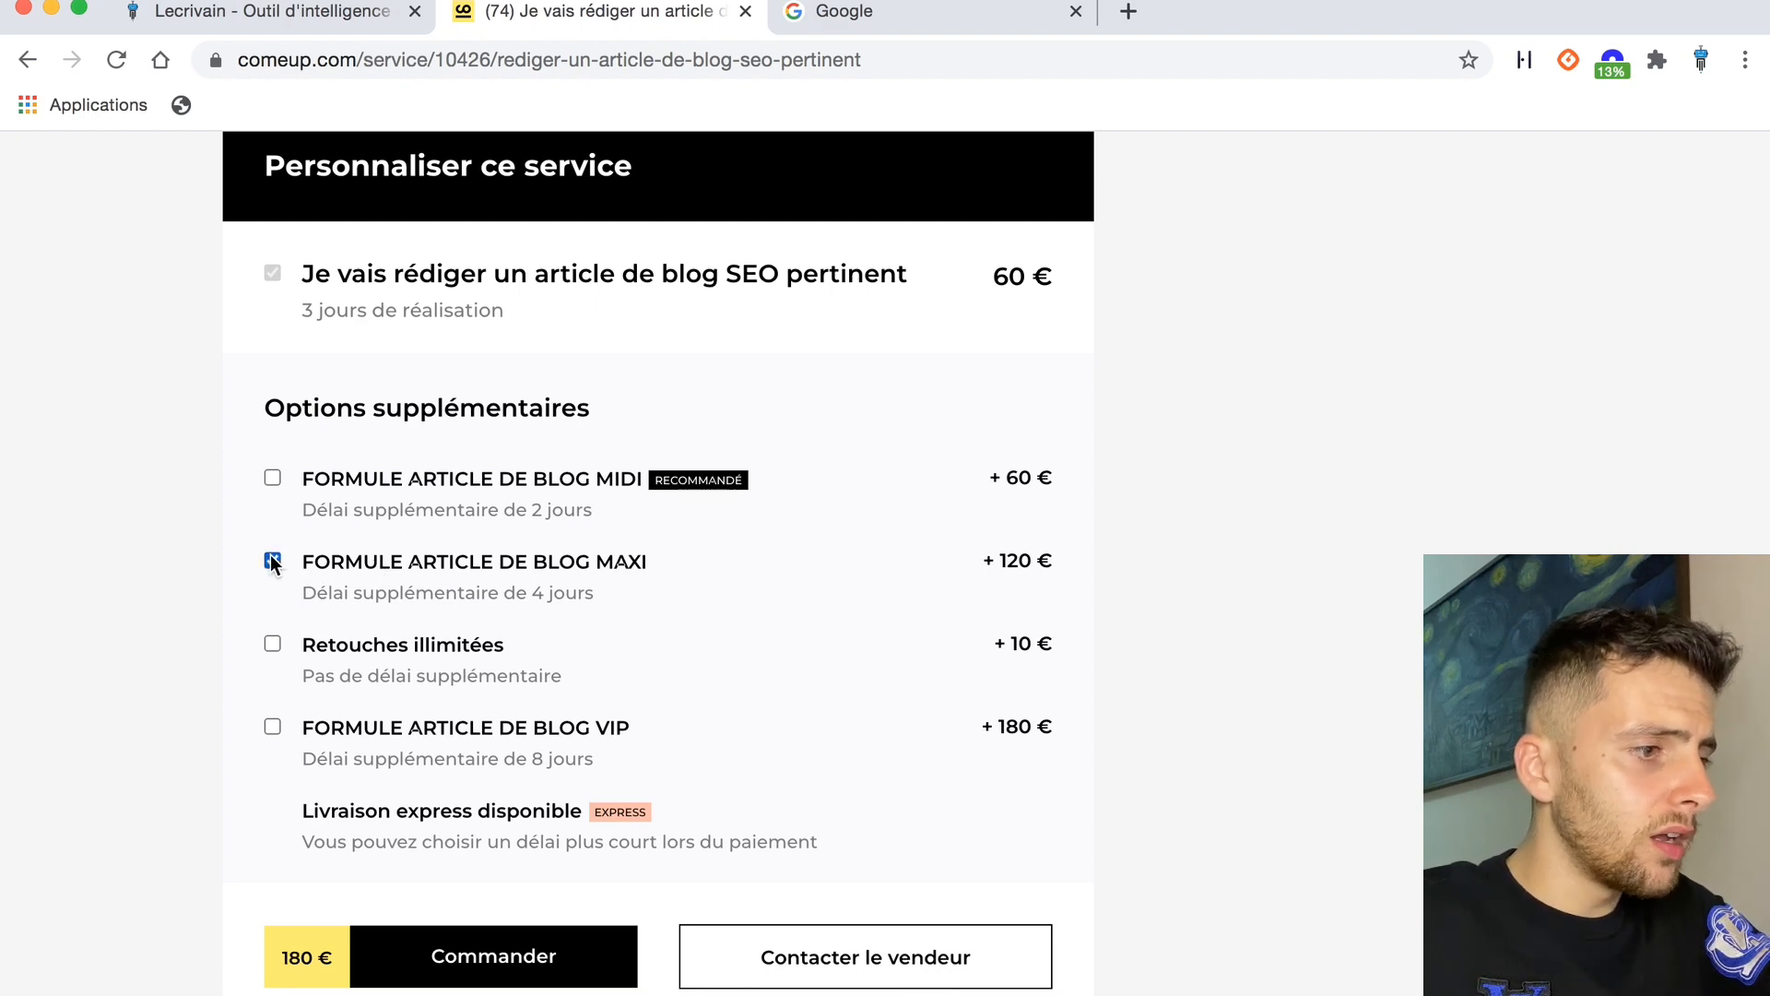
scroll(737, 737, down, 2)
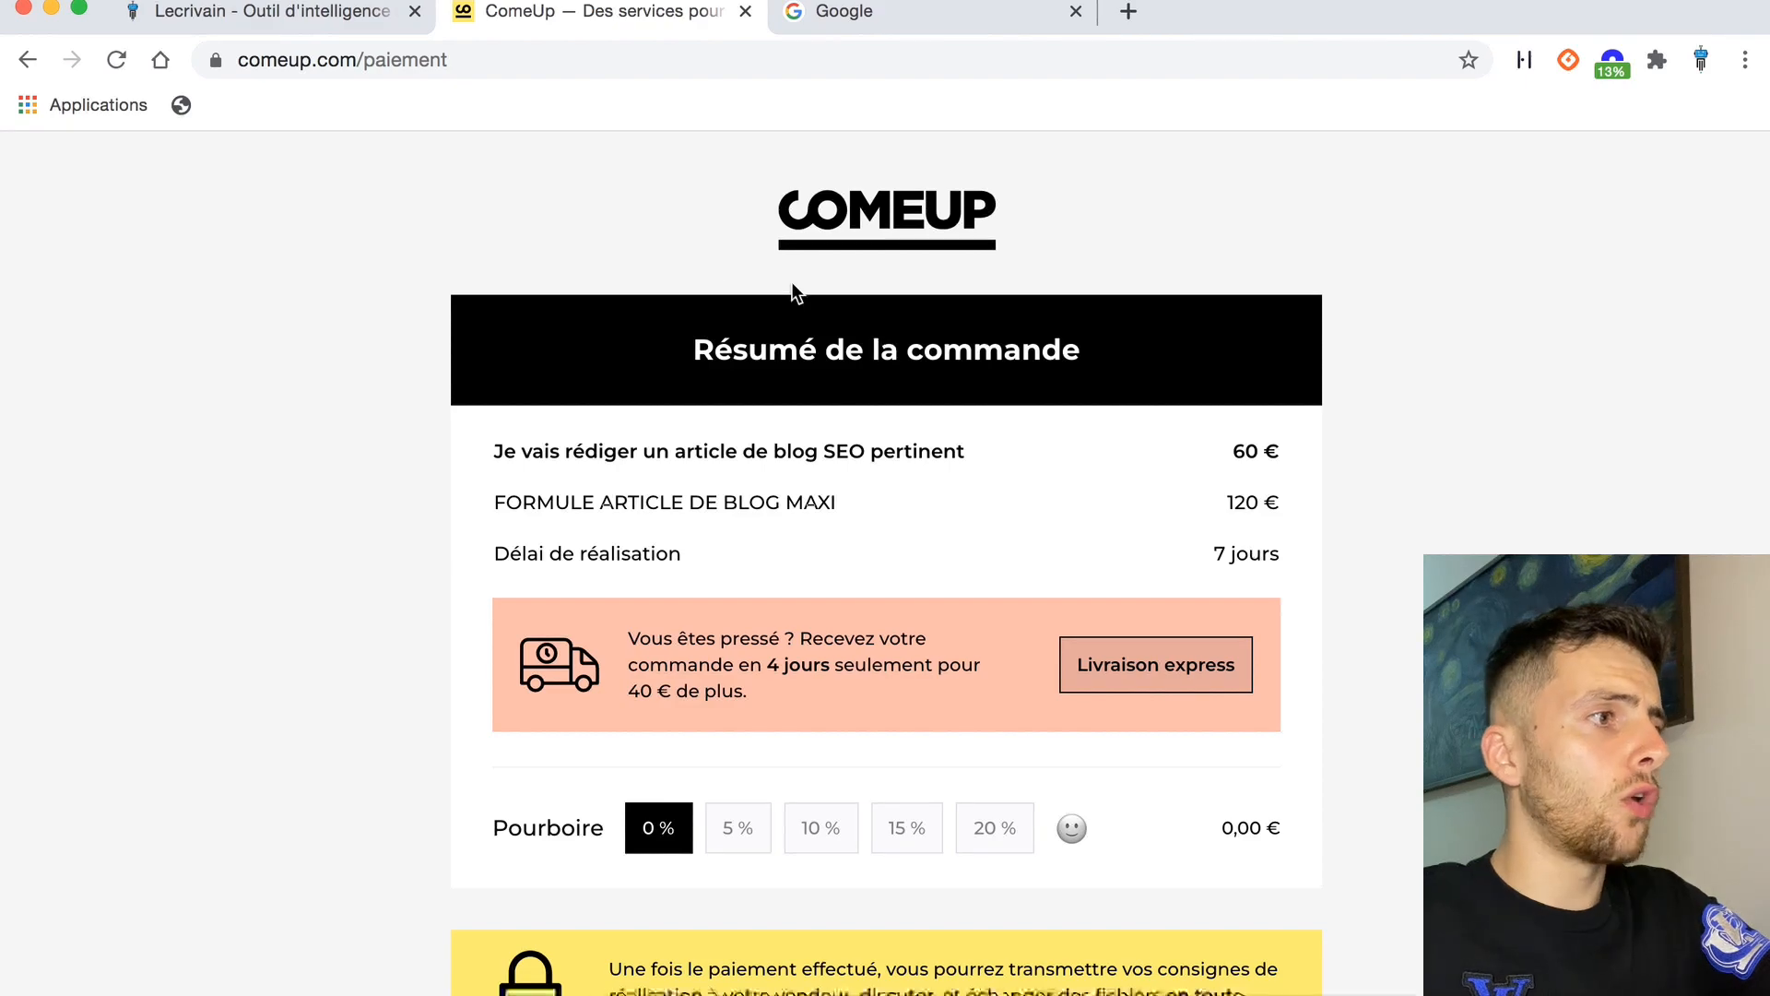
Return to the service page with the MAXI option selected and review its pricing formulas, customer testimonials and seller presentation.
click(28, 60)
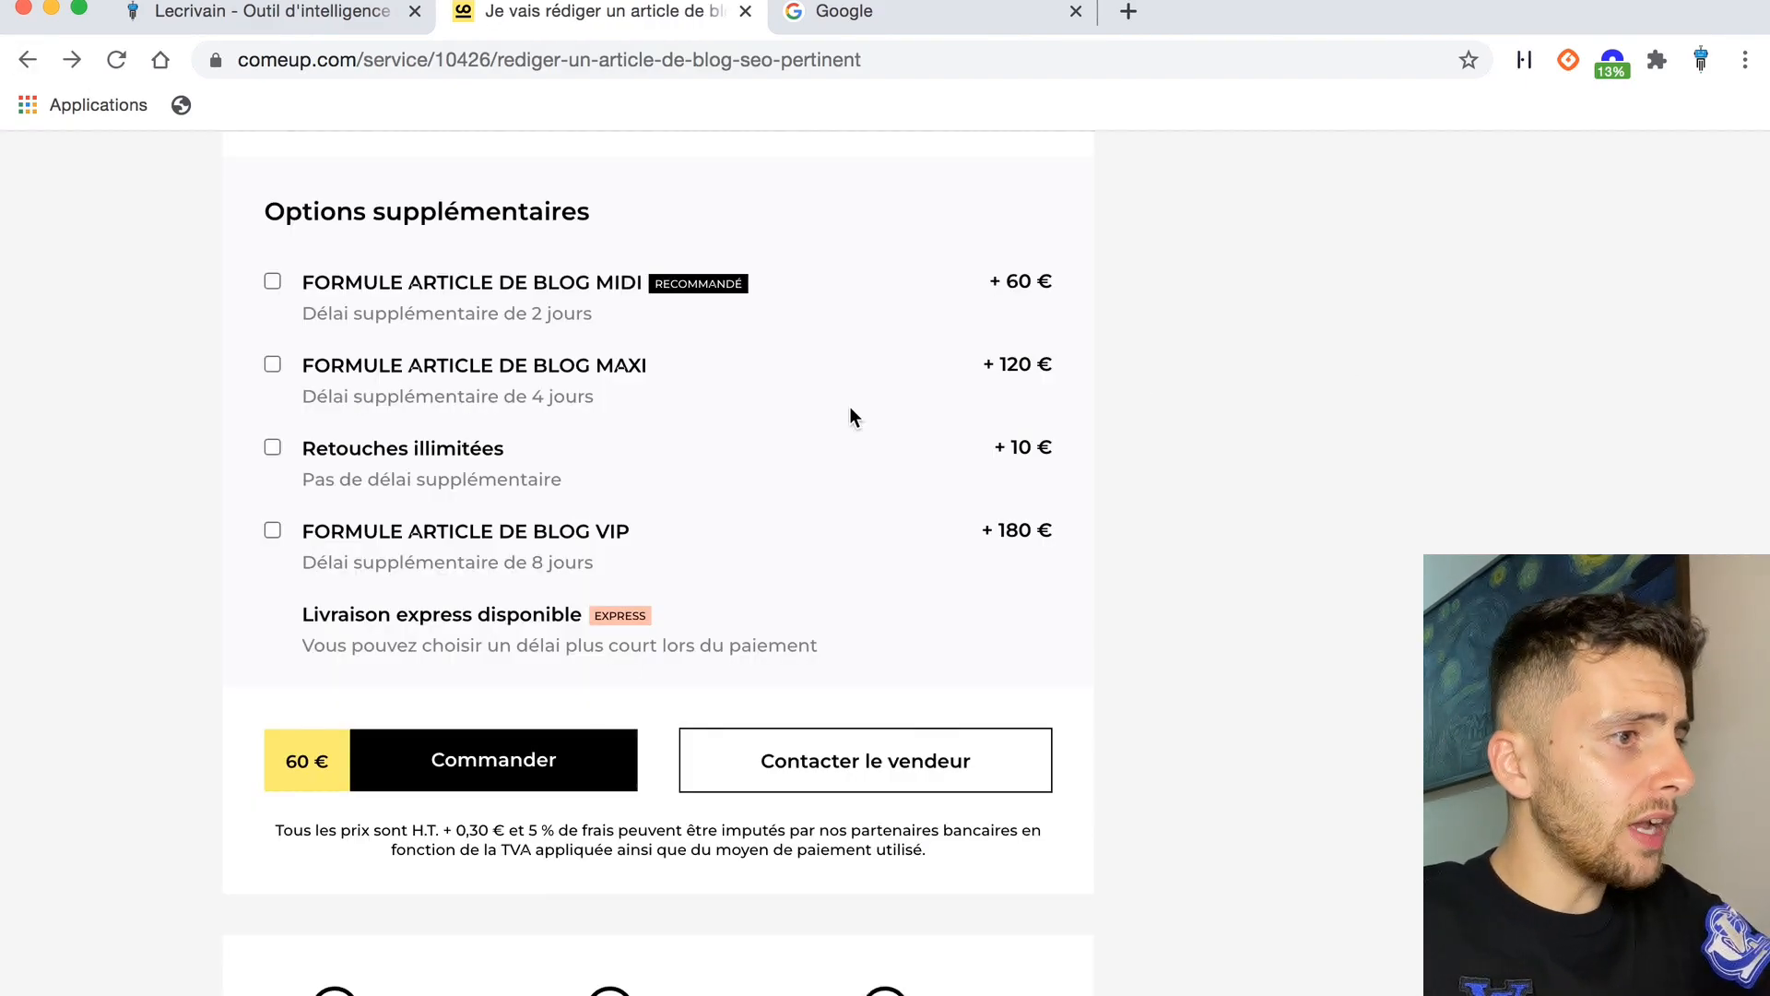
click(538, 398)
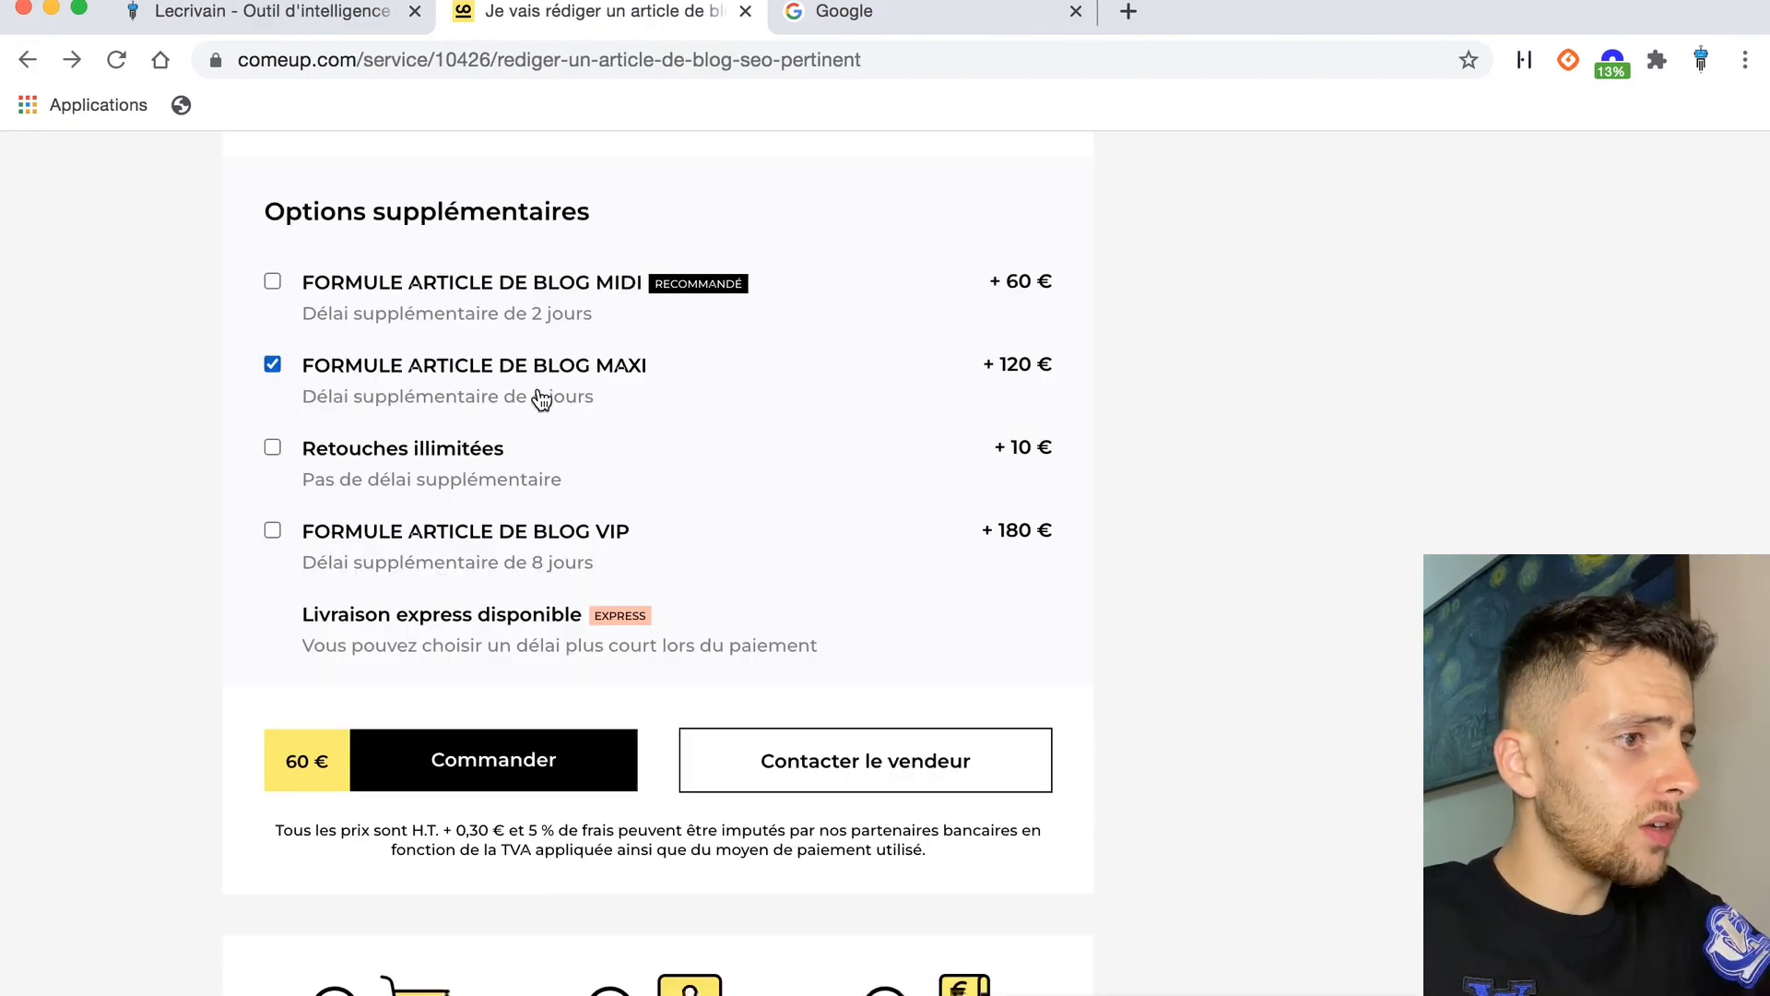
scroll(615, 384, down, 20)
scroll(616, 385, up, 15)
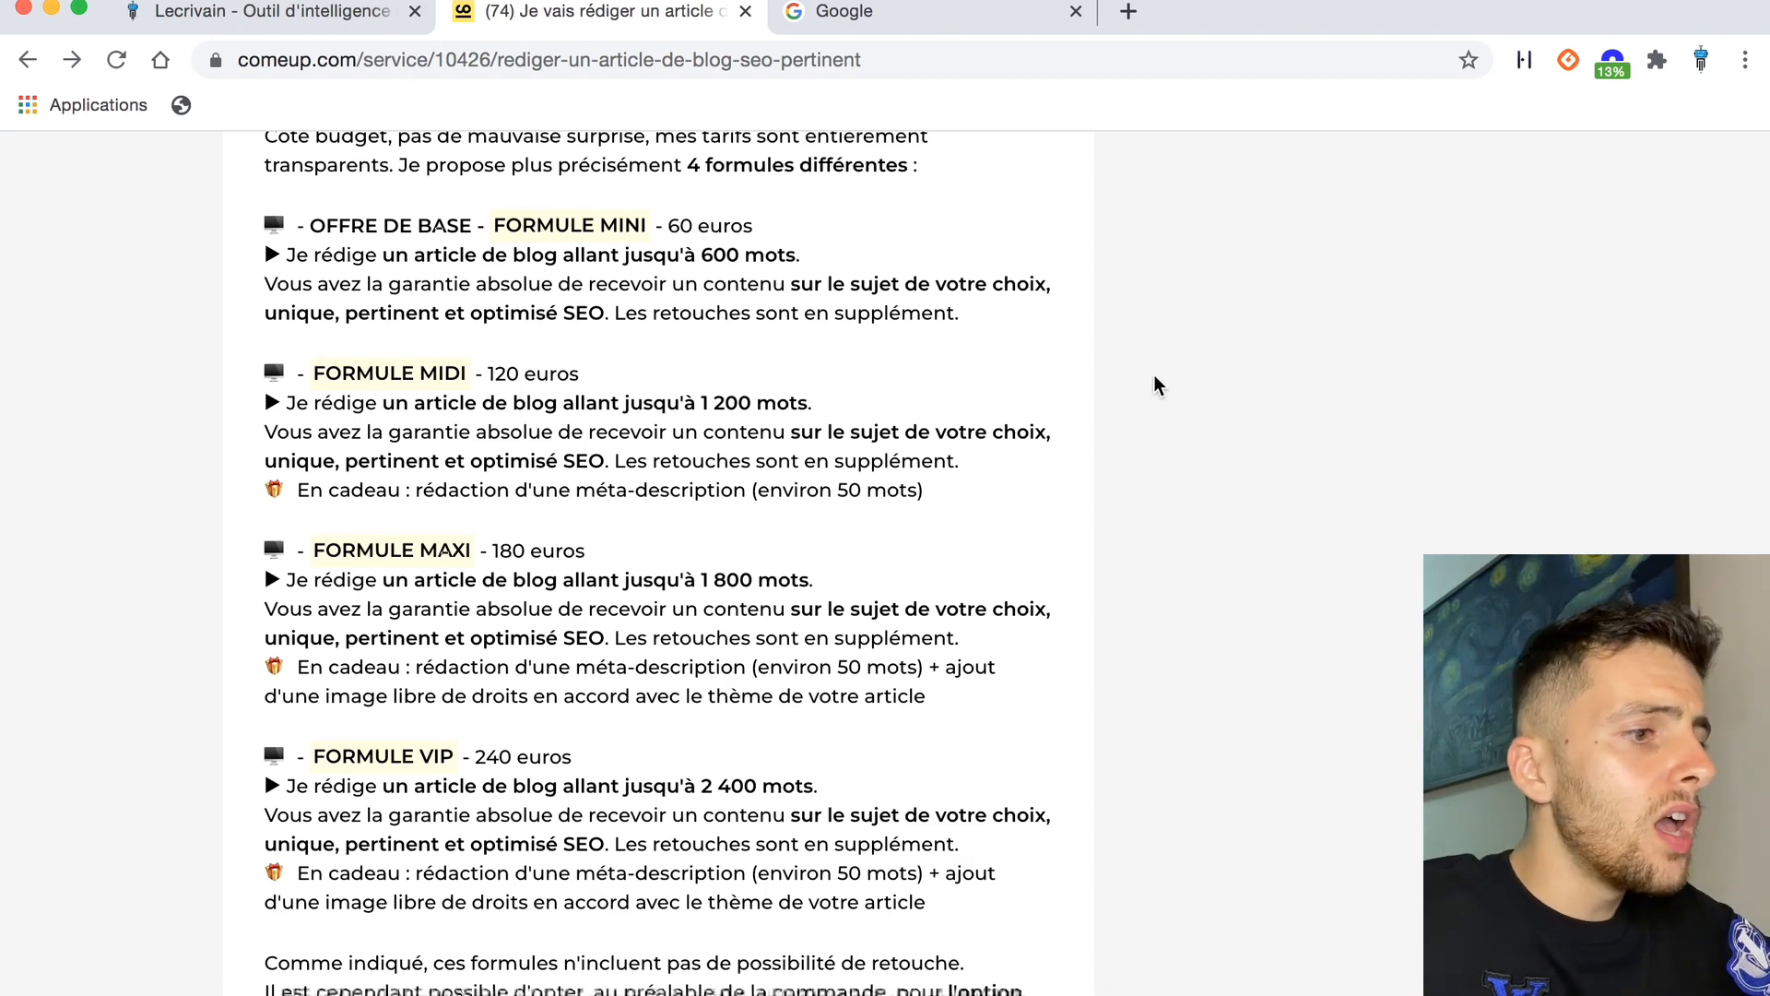
scroll(1072, 504, down, 5)
scroll(1071, 503, up, 7)
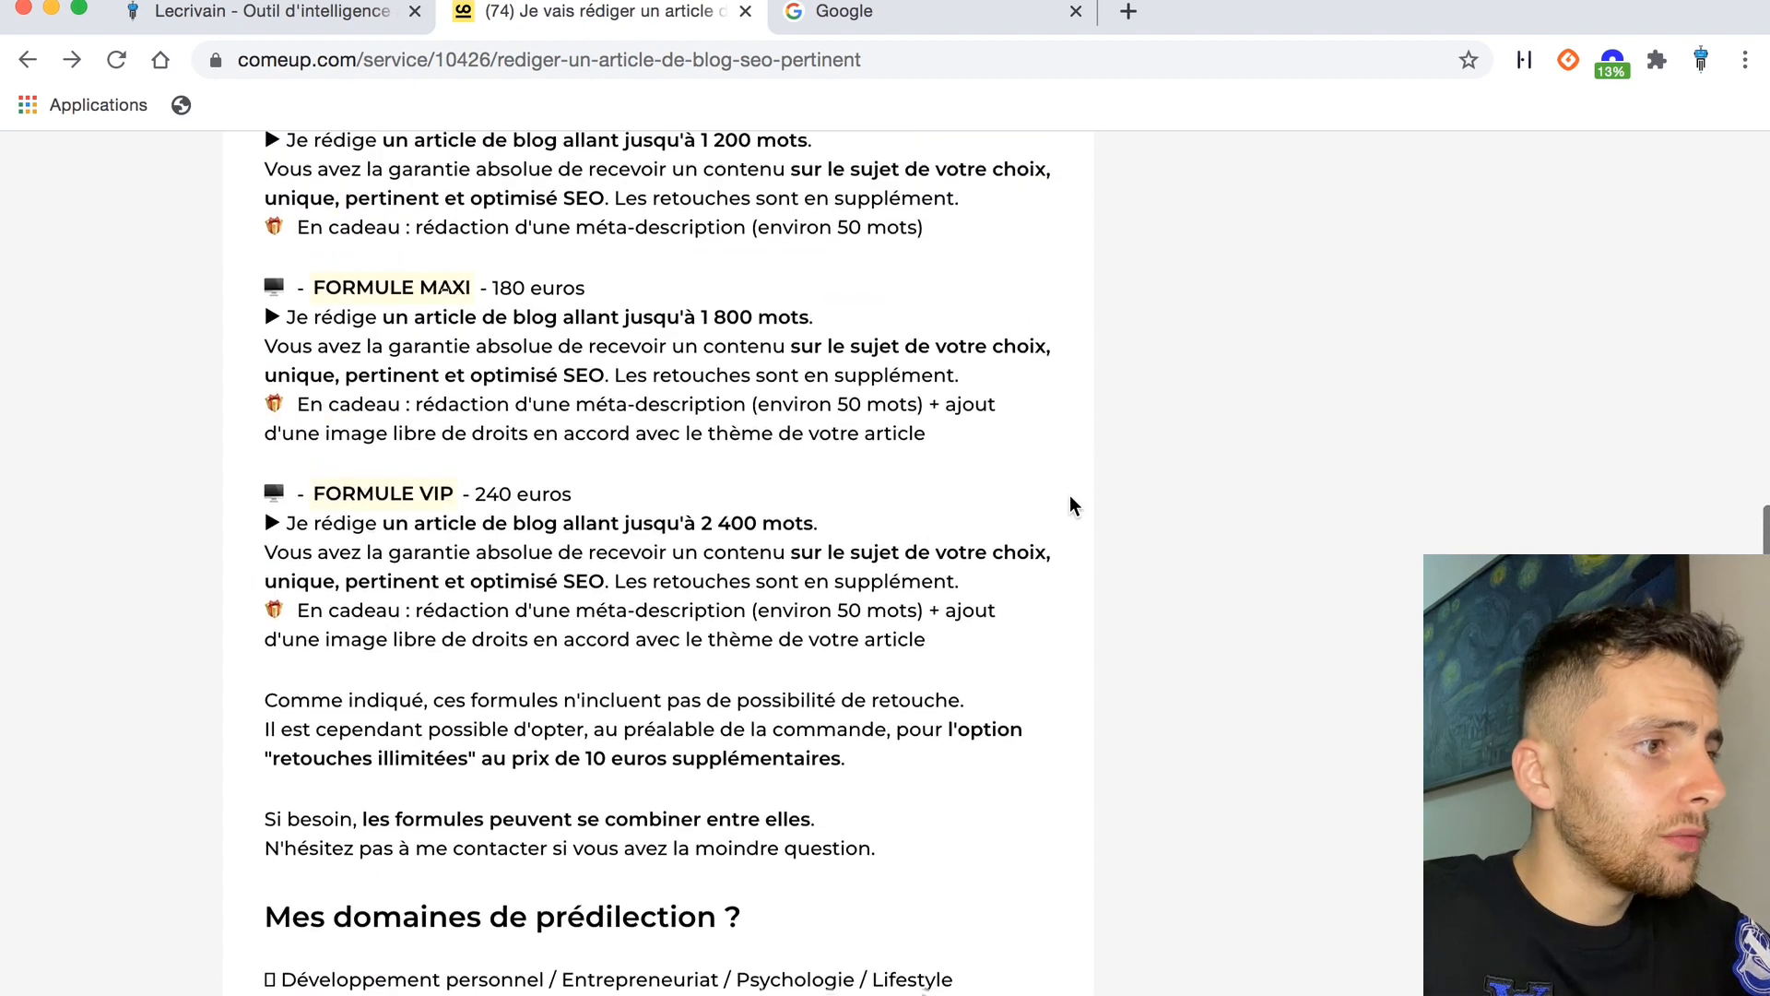
scroll(1071, 503, up, 15)
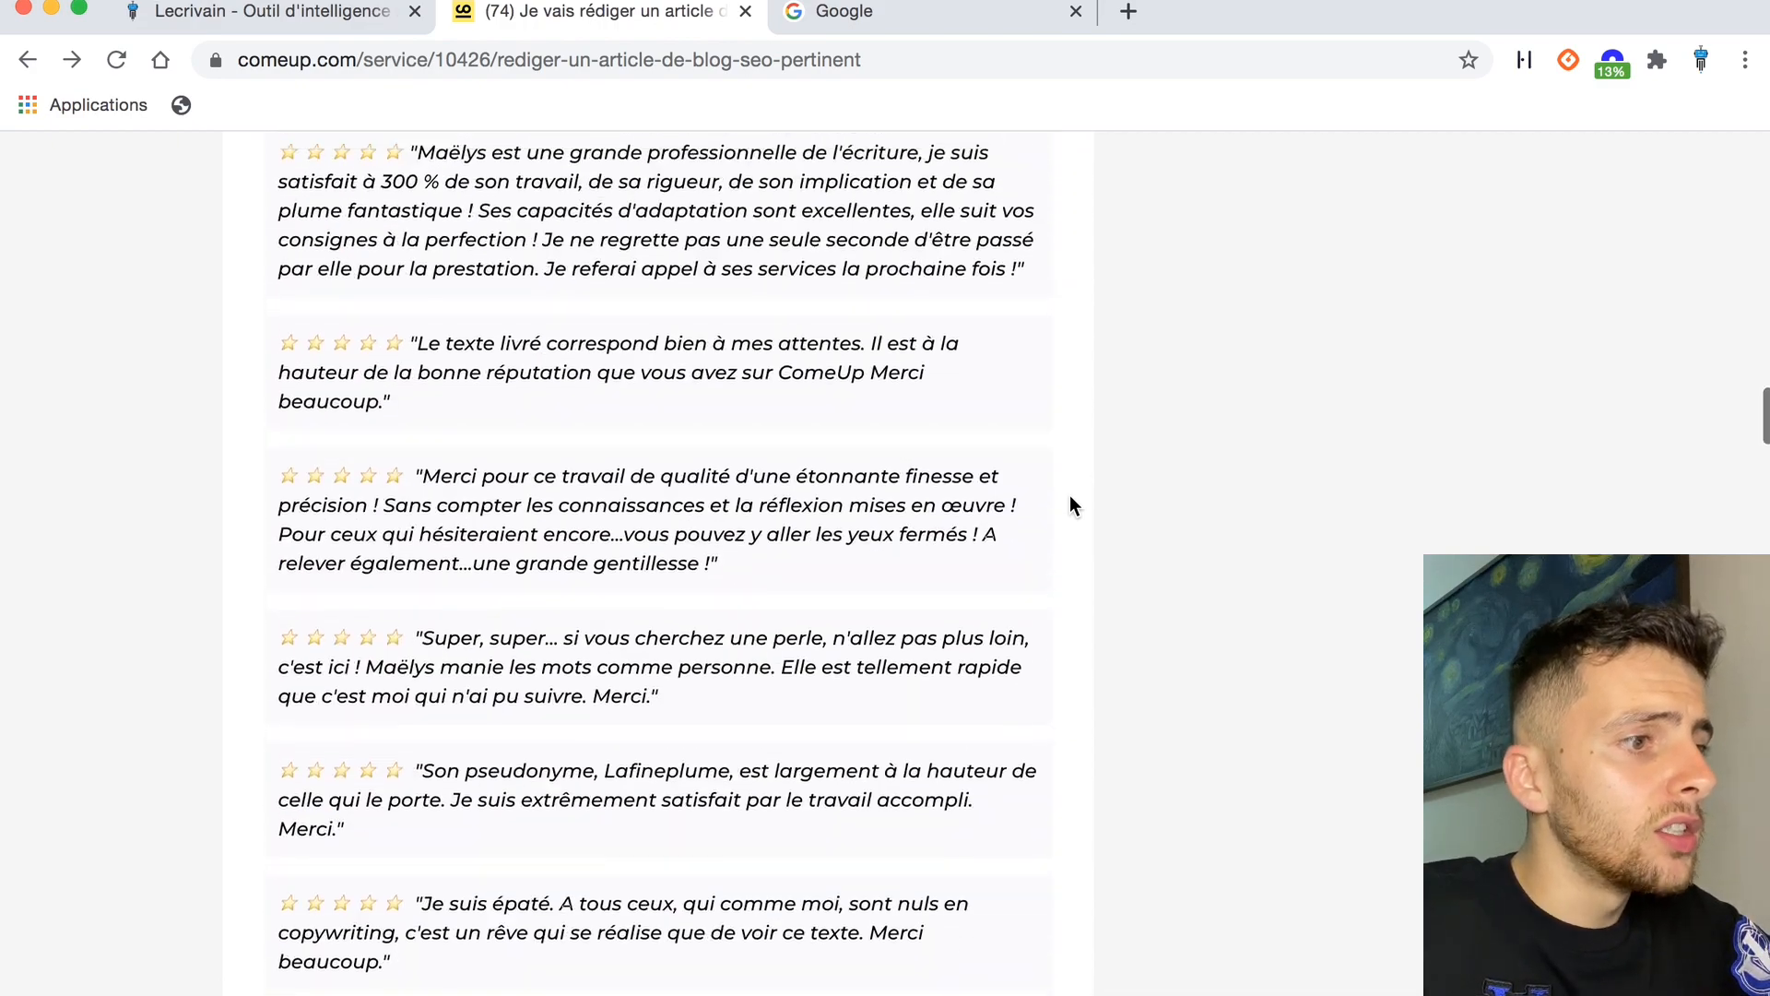
scroll(1069, 504, up, 5)
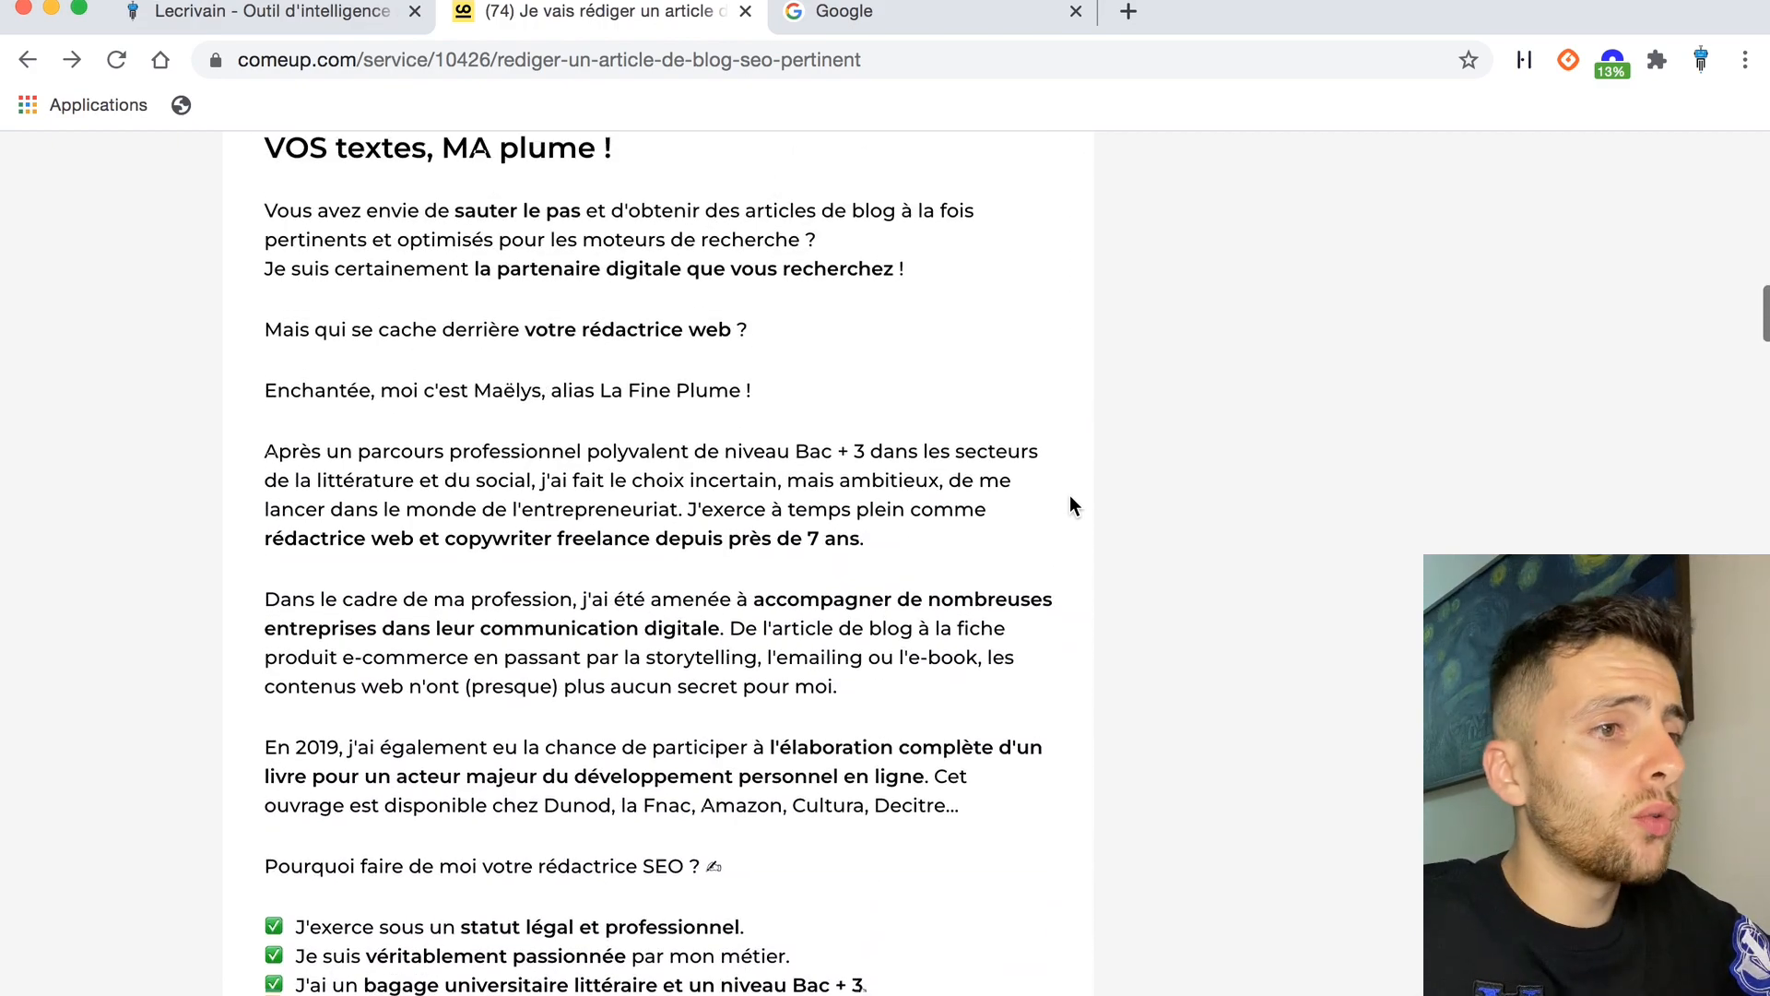
scroll(1069, 504, up, 10)
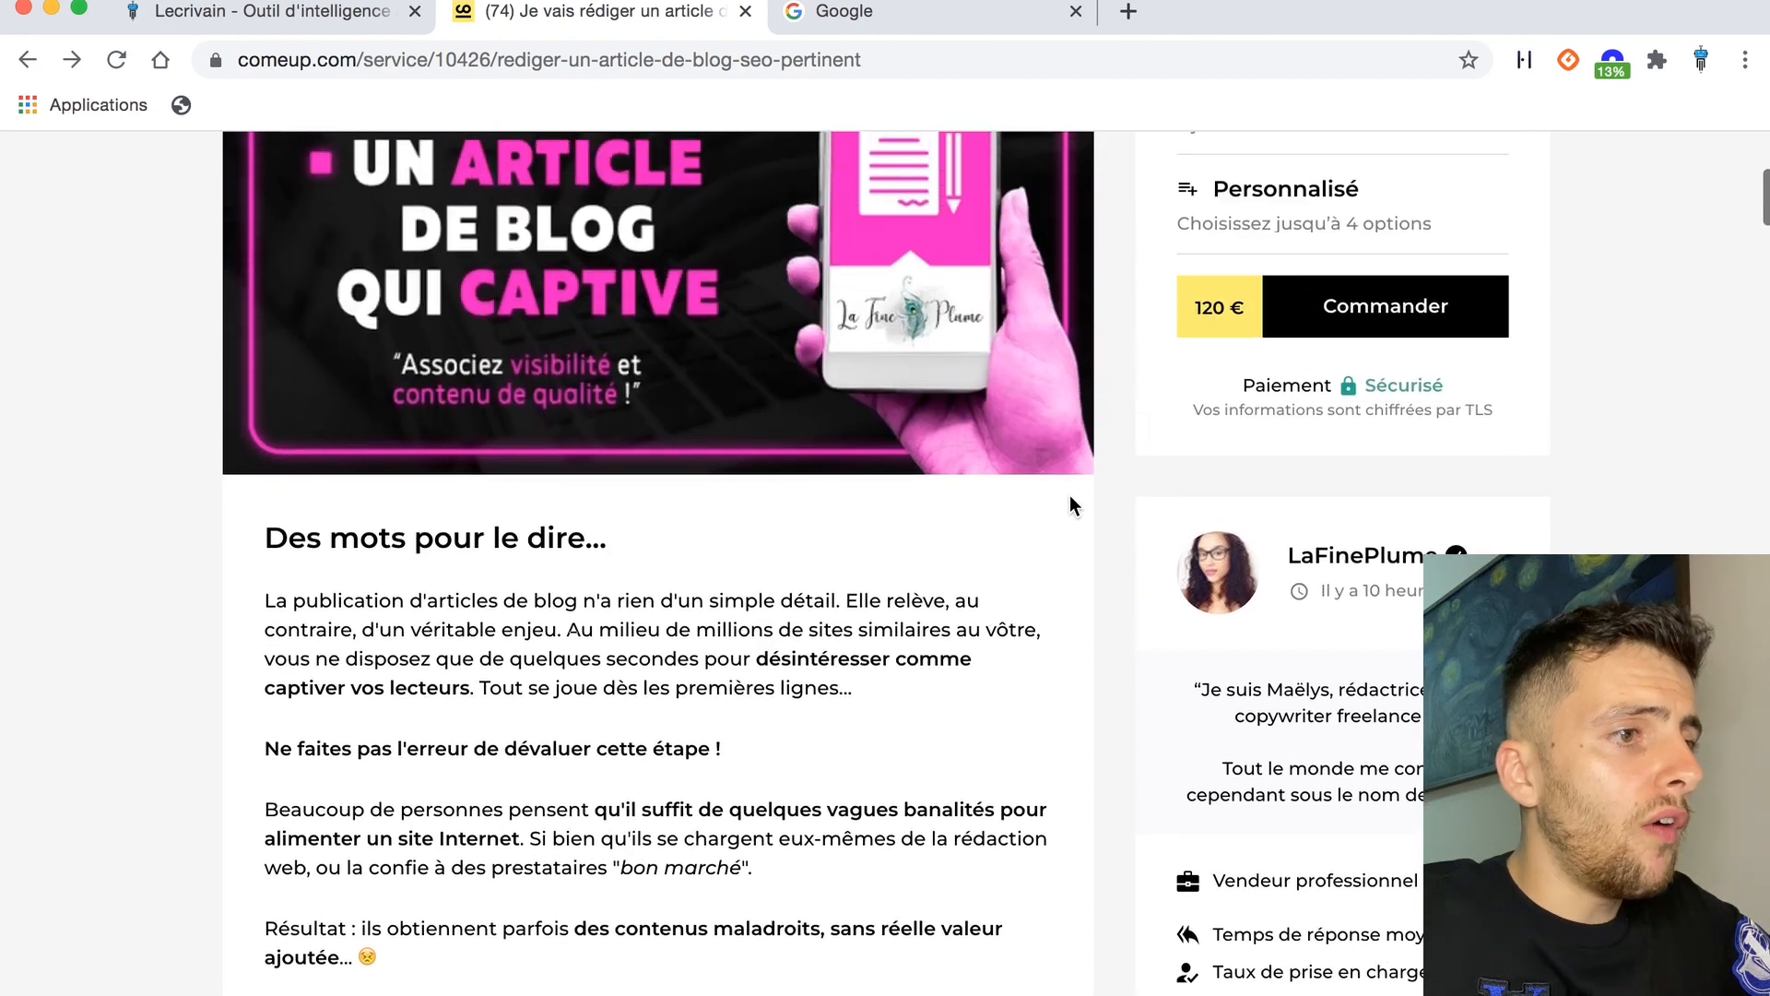
scroll(1069, 495, up, 5)
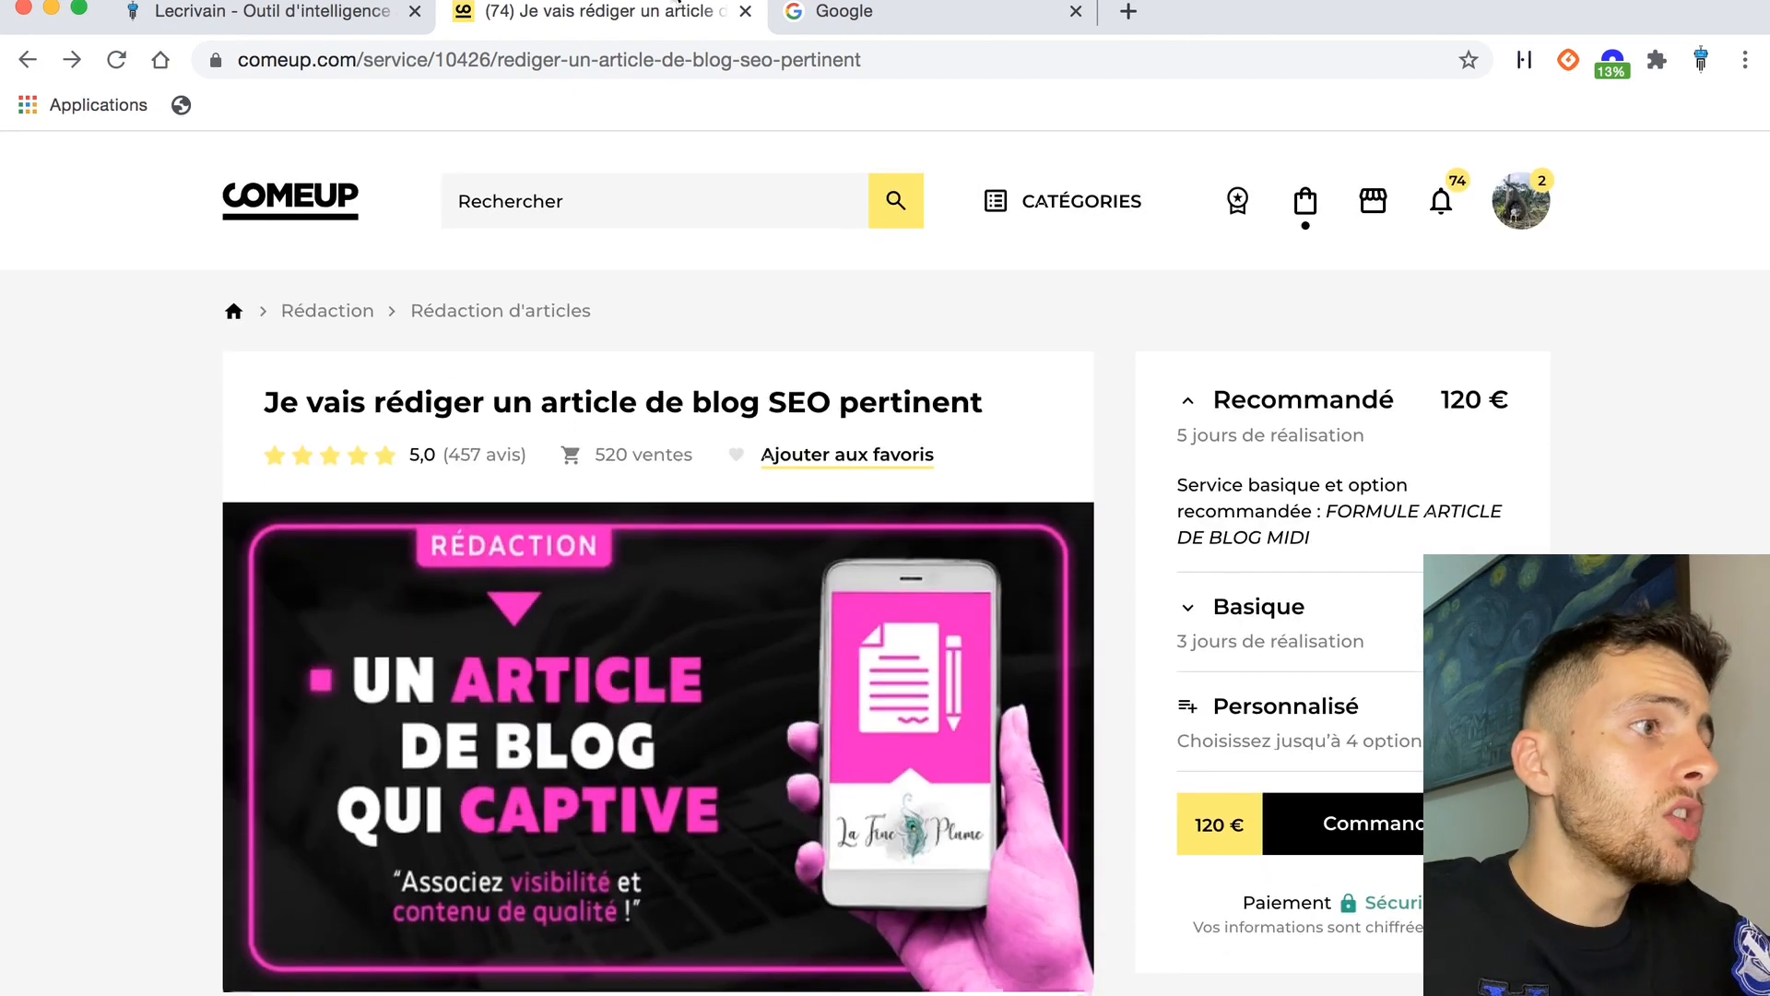
Switch to the Lecrivain website and log in to the account to reach its content templates.
click(285, 18)
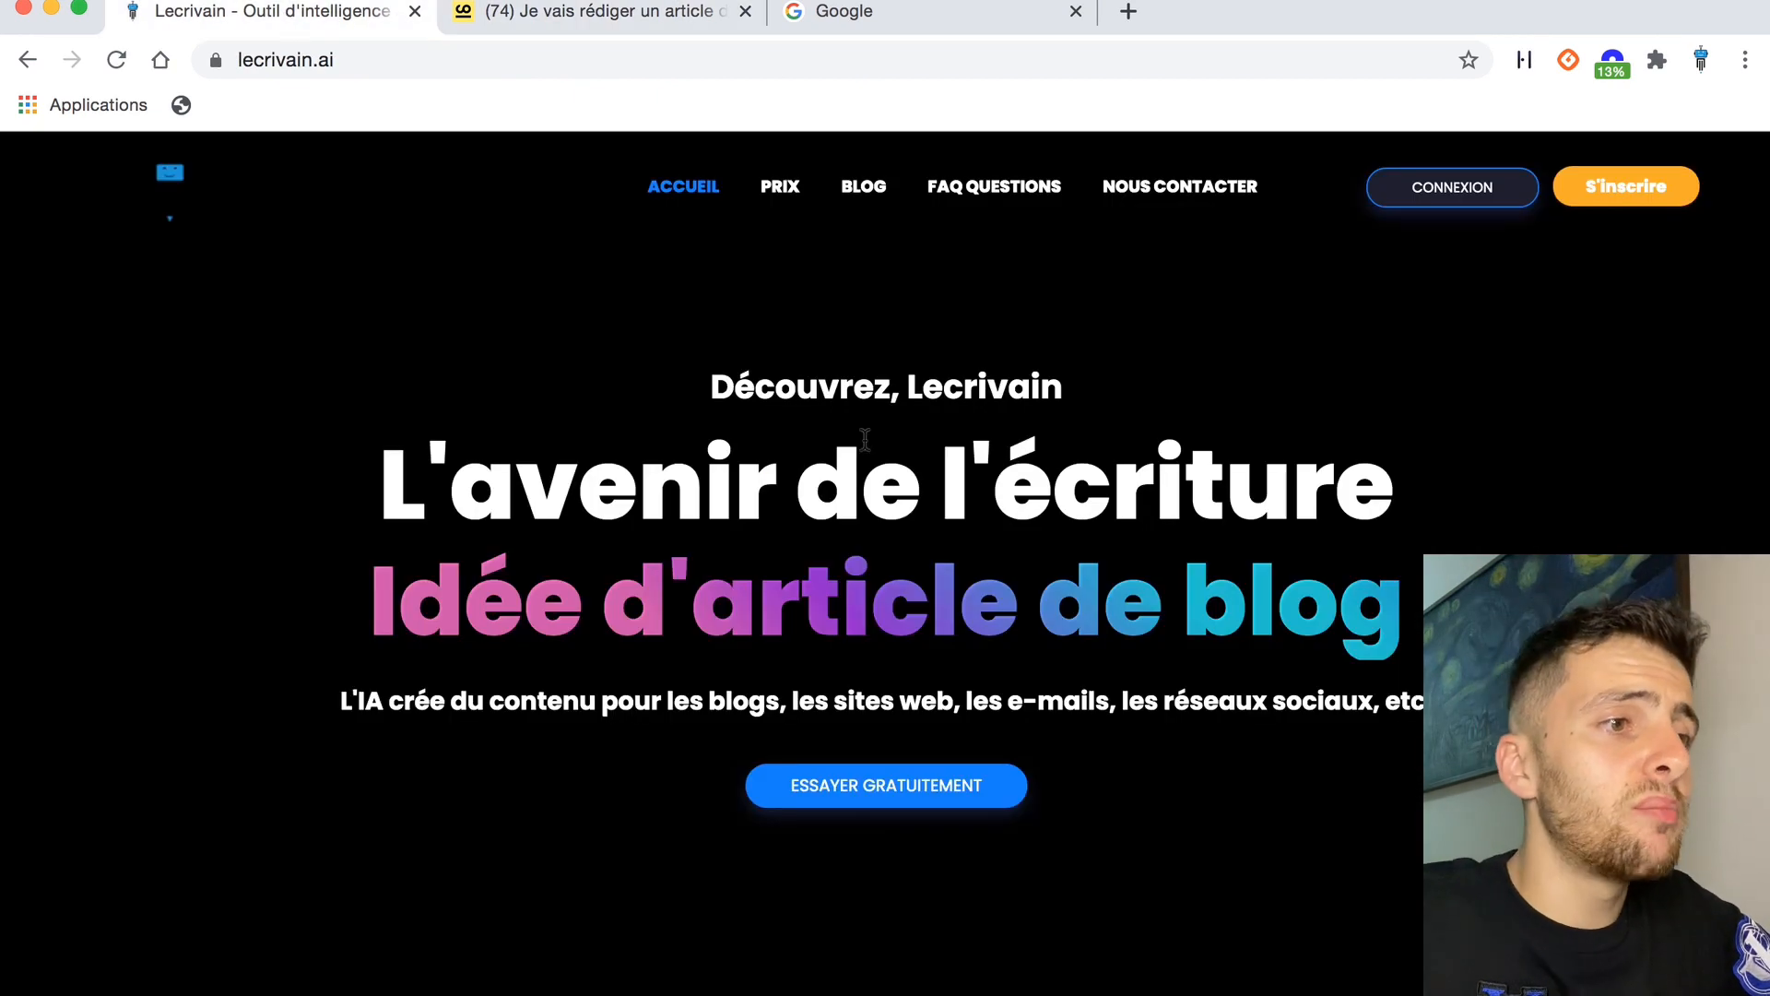
scroll(633, 434, down, 1)
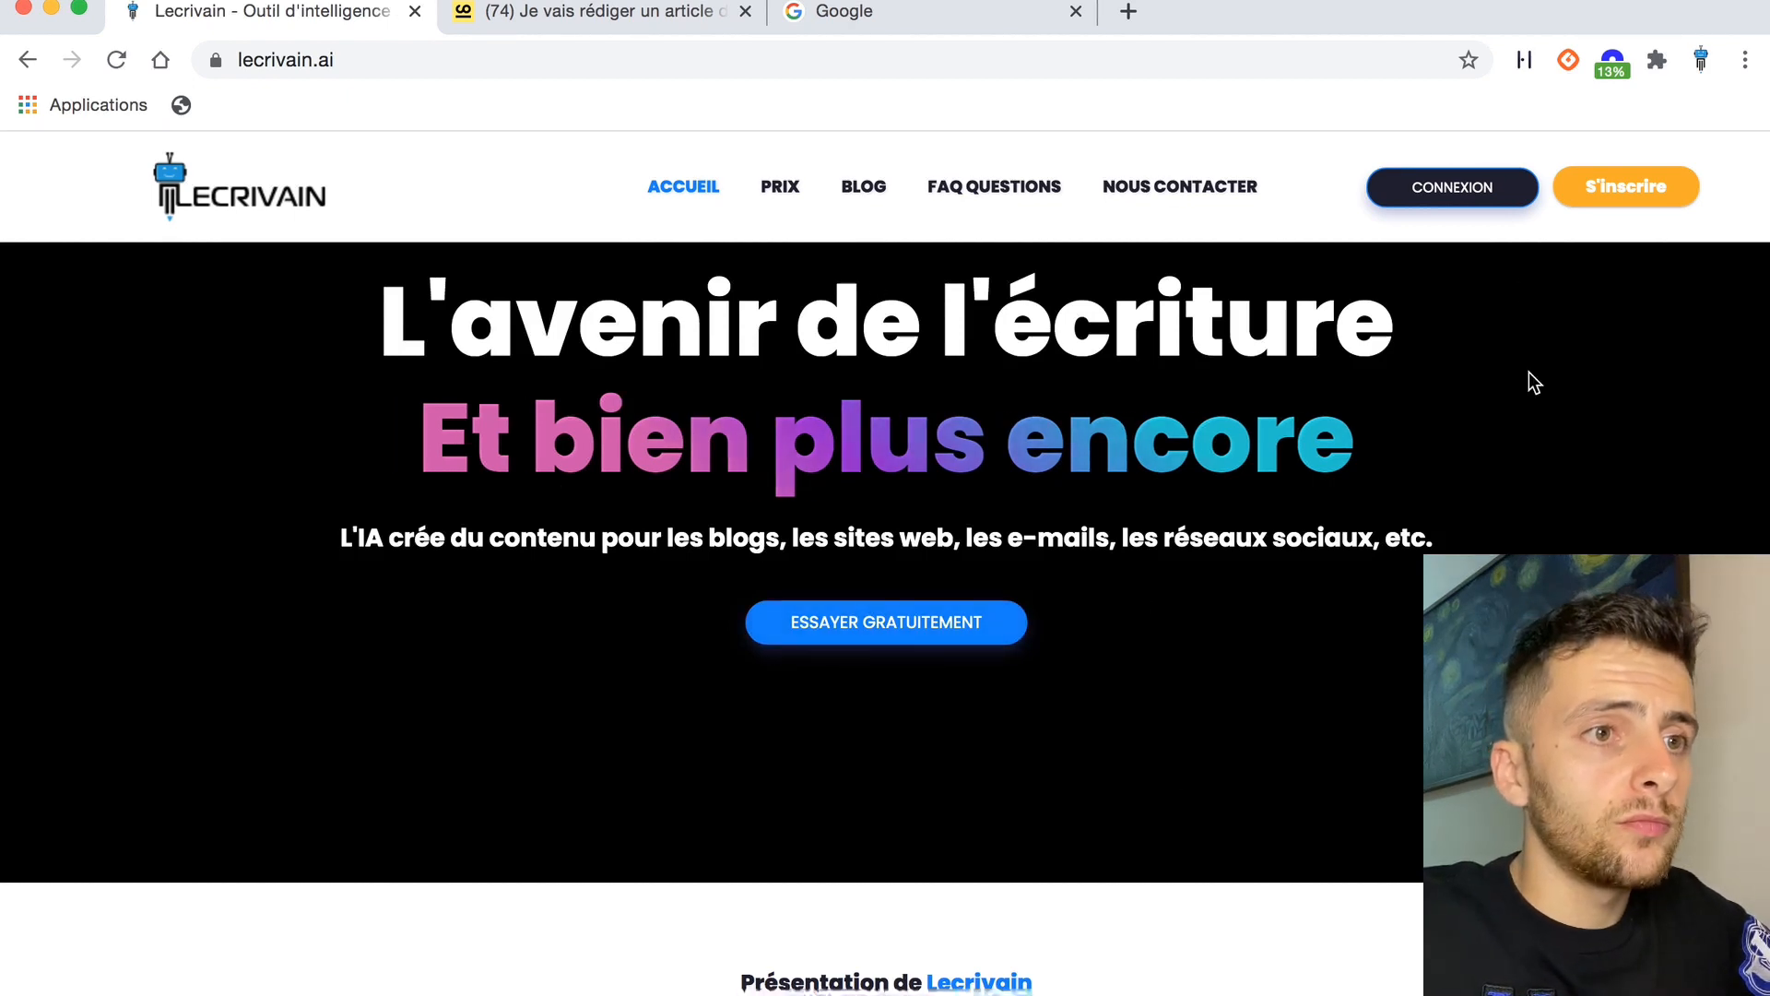
click(1459, 187)
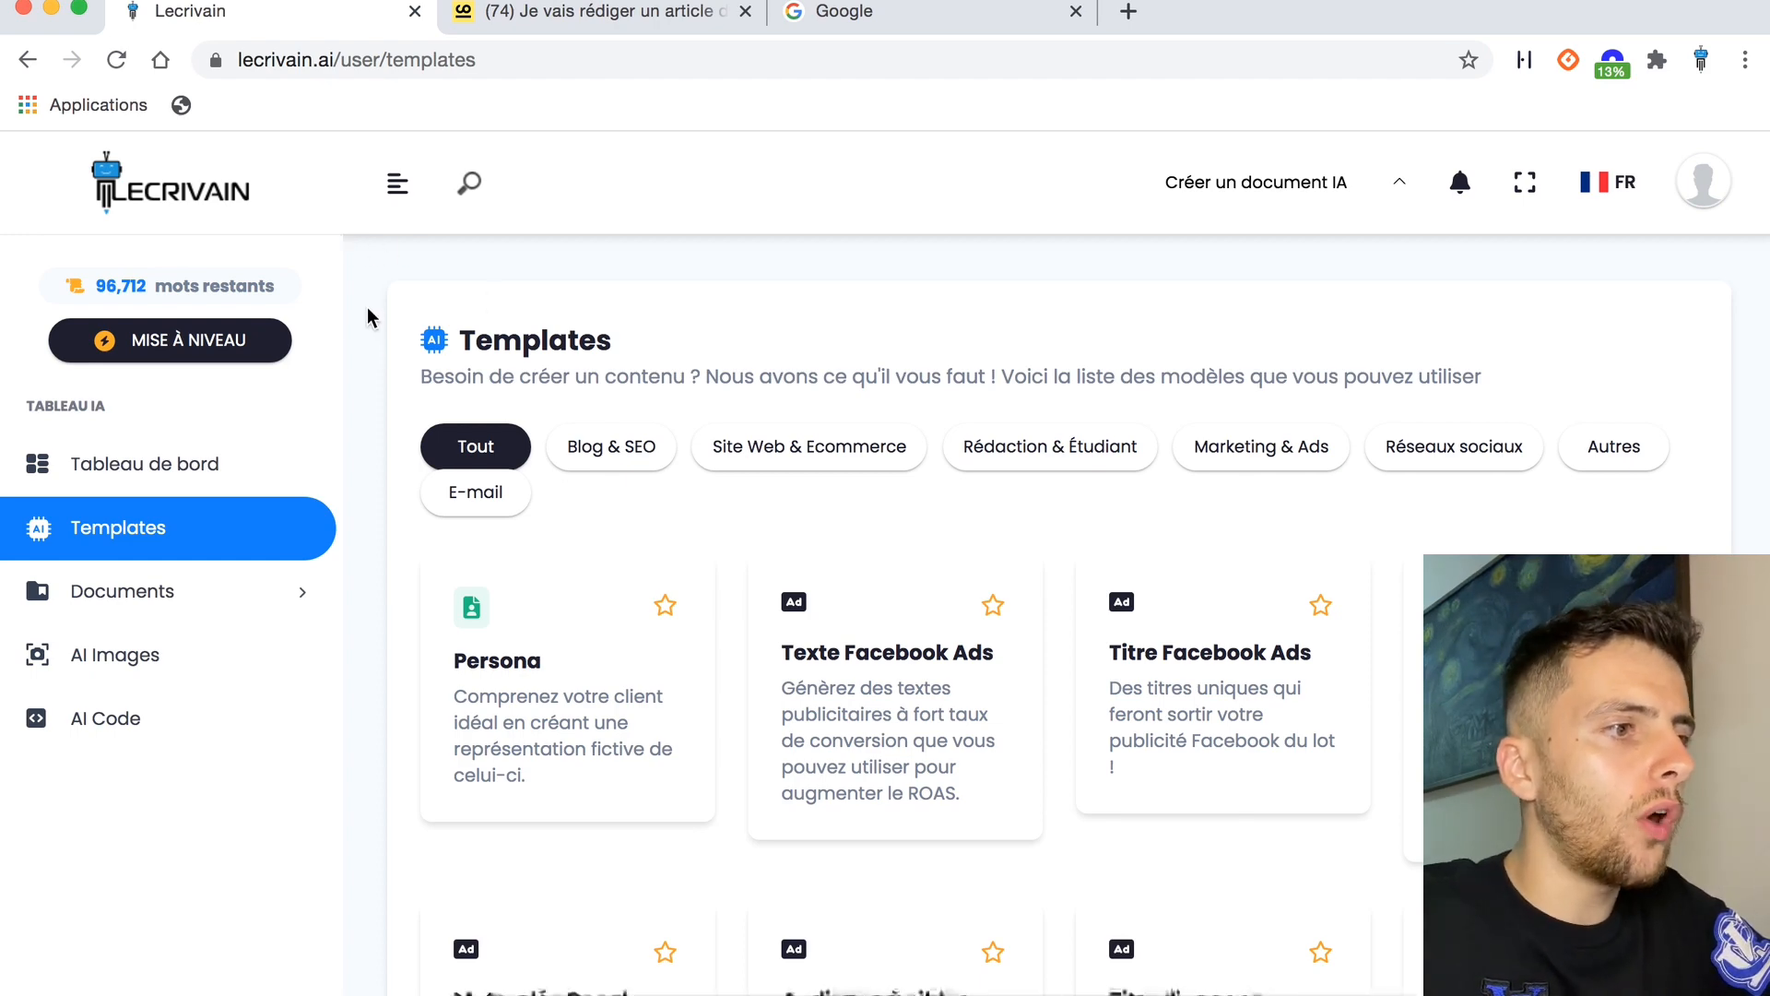
Look through the full list of Lecrivain templates and postpone the iCloud connection alert.
scroll(362, 472, down, 2)
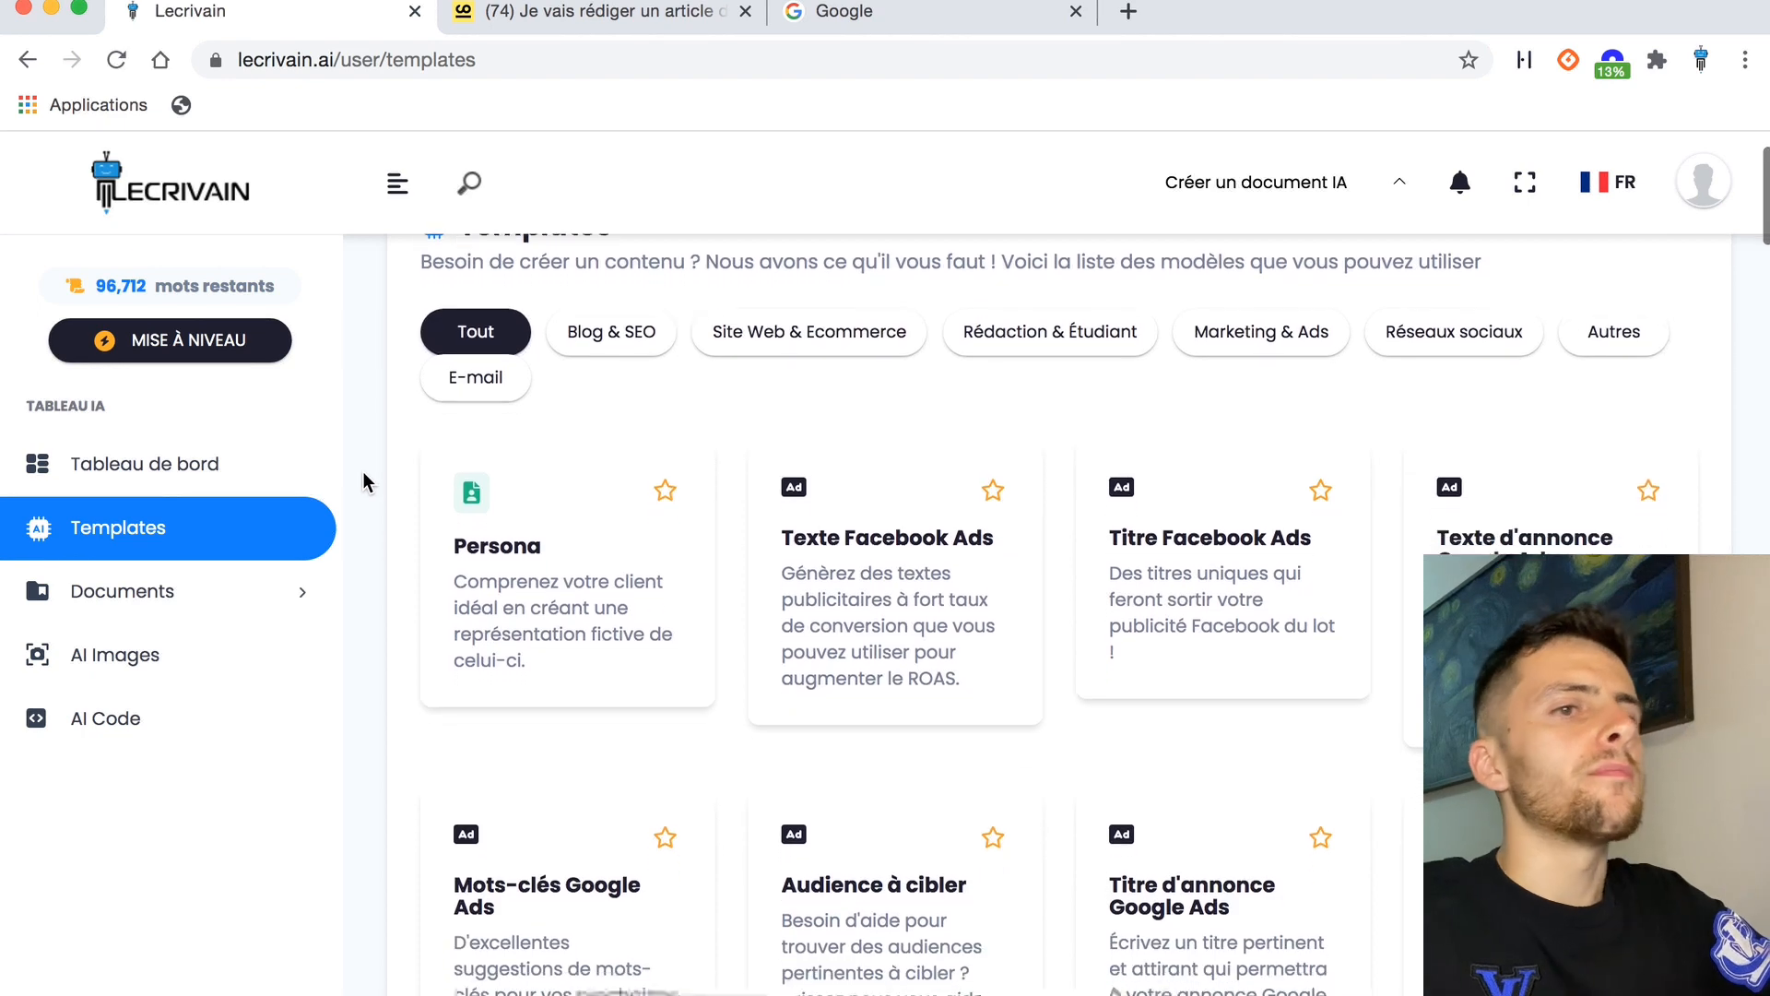
scroll(362, 472, up, 1)
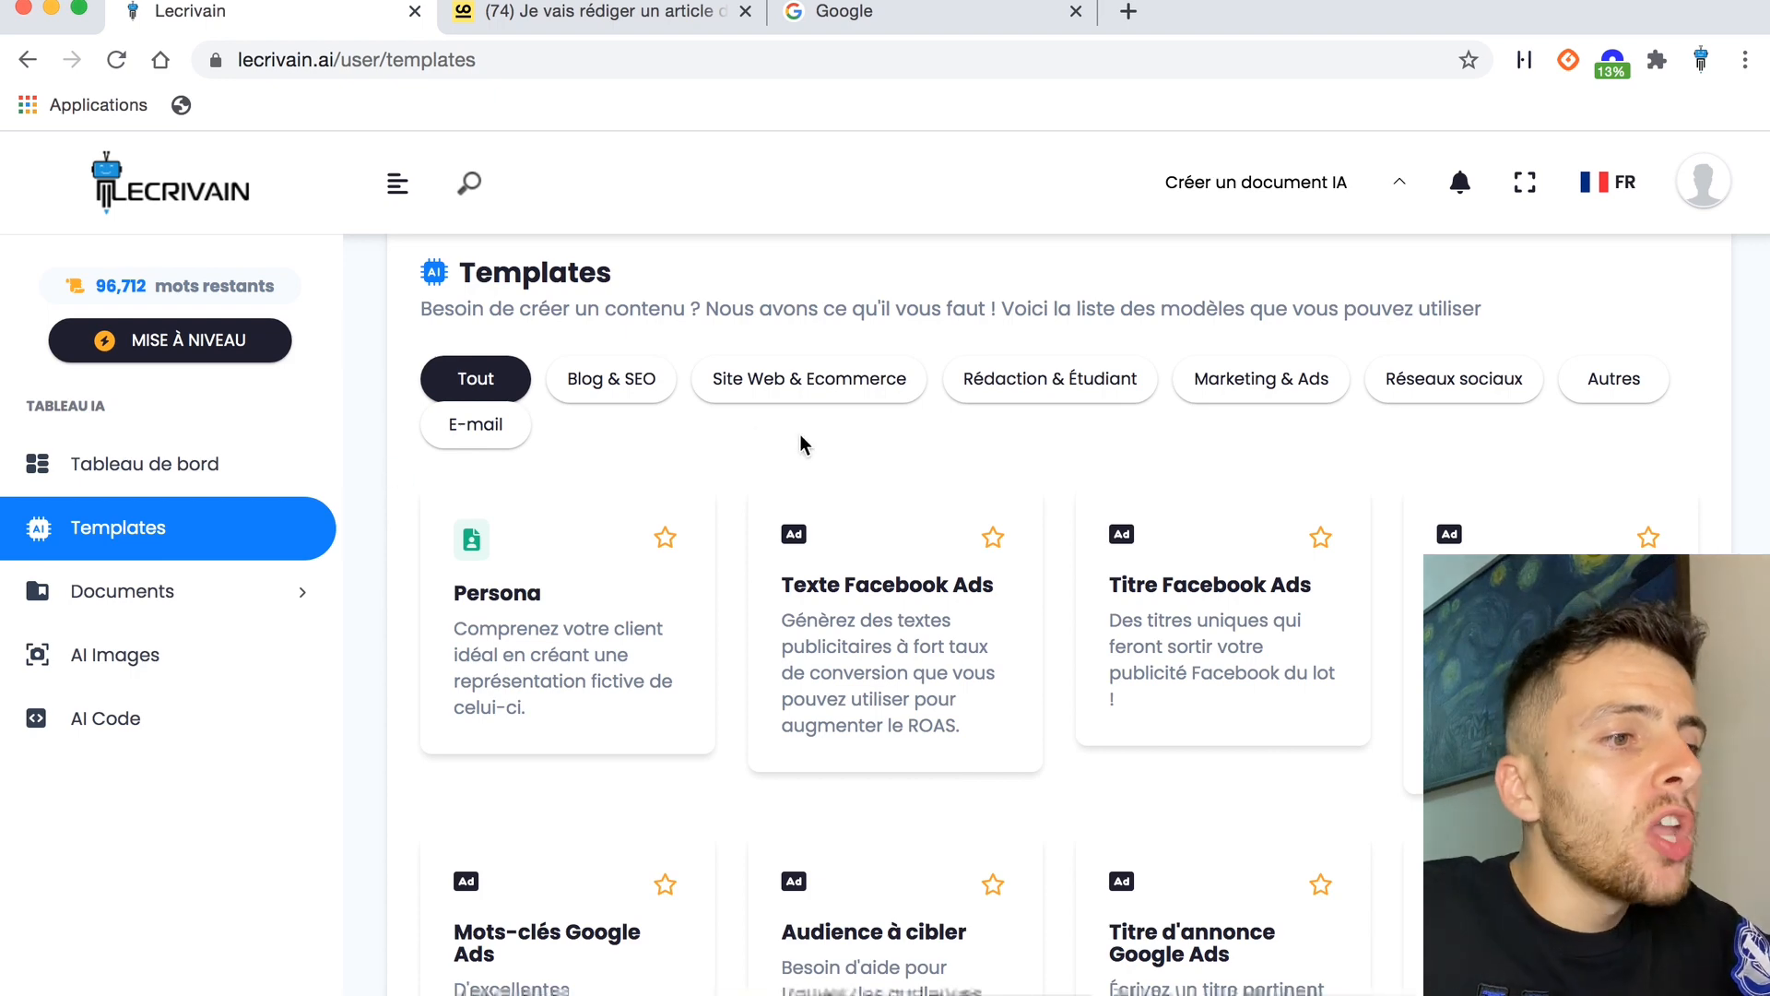
scroll(1054, 505, down, 5)
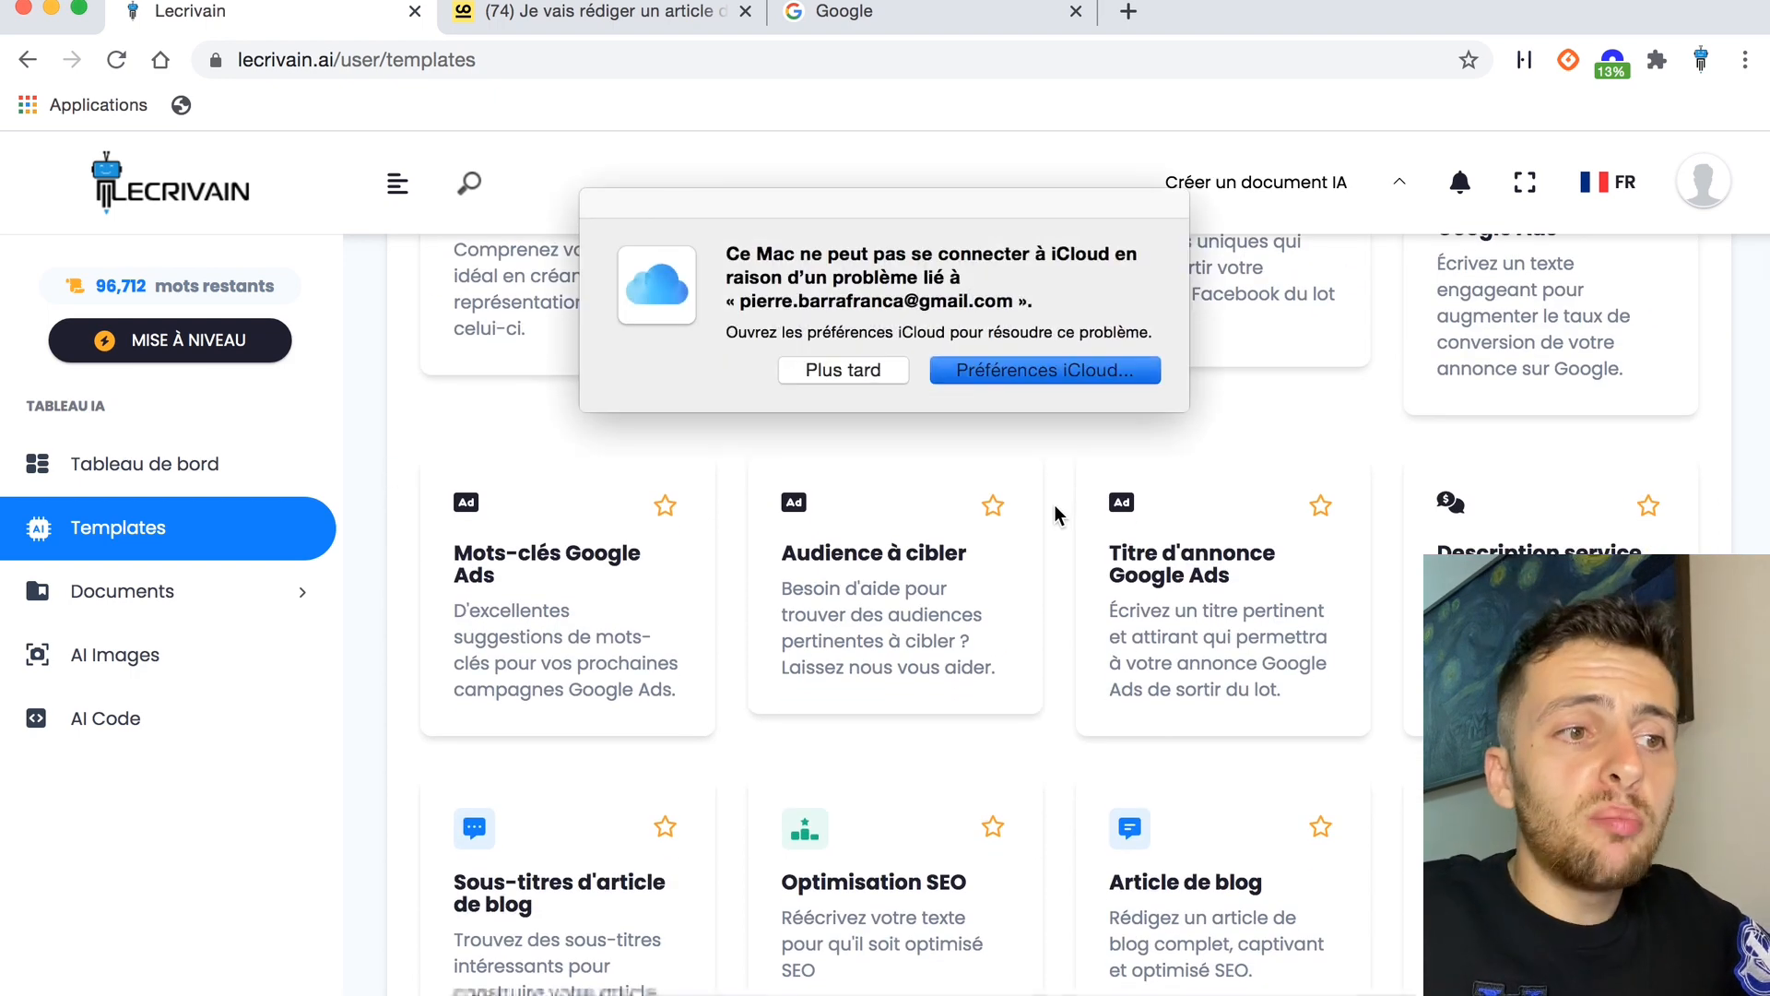
click(879, 368)
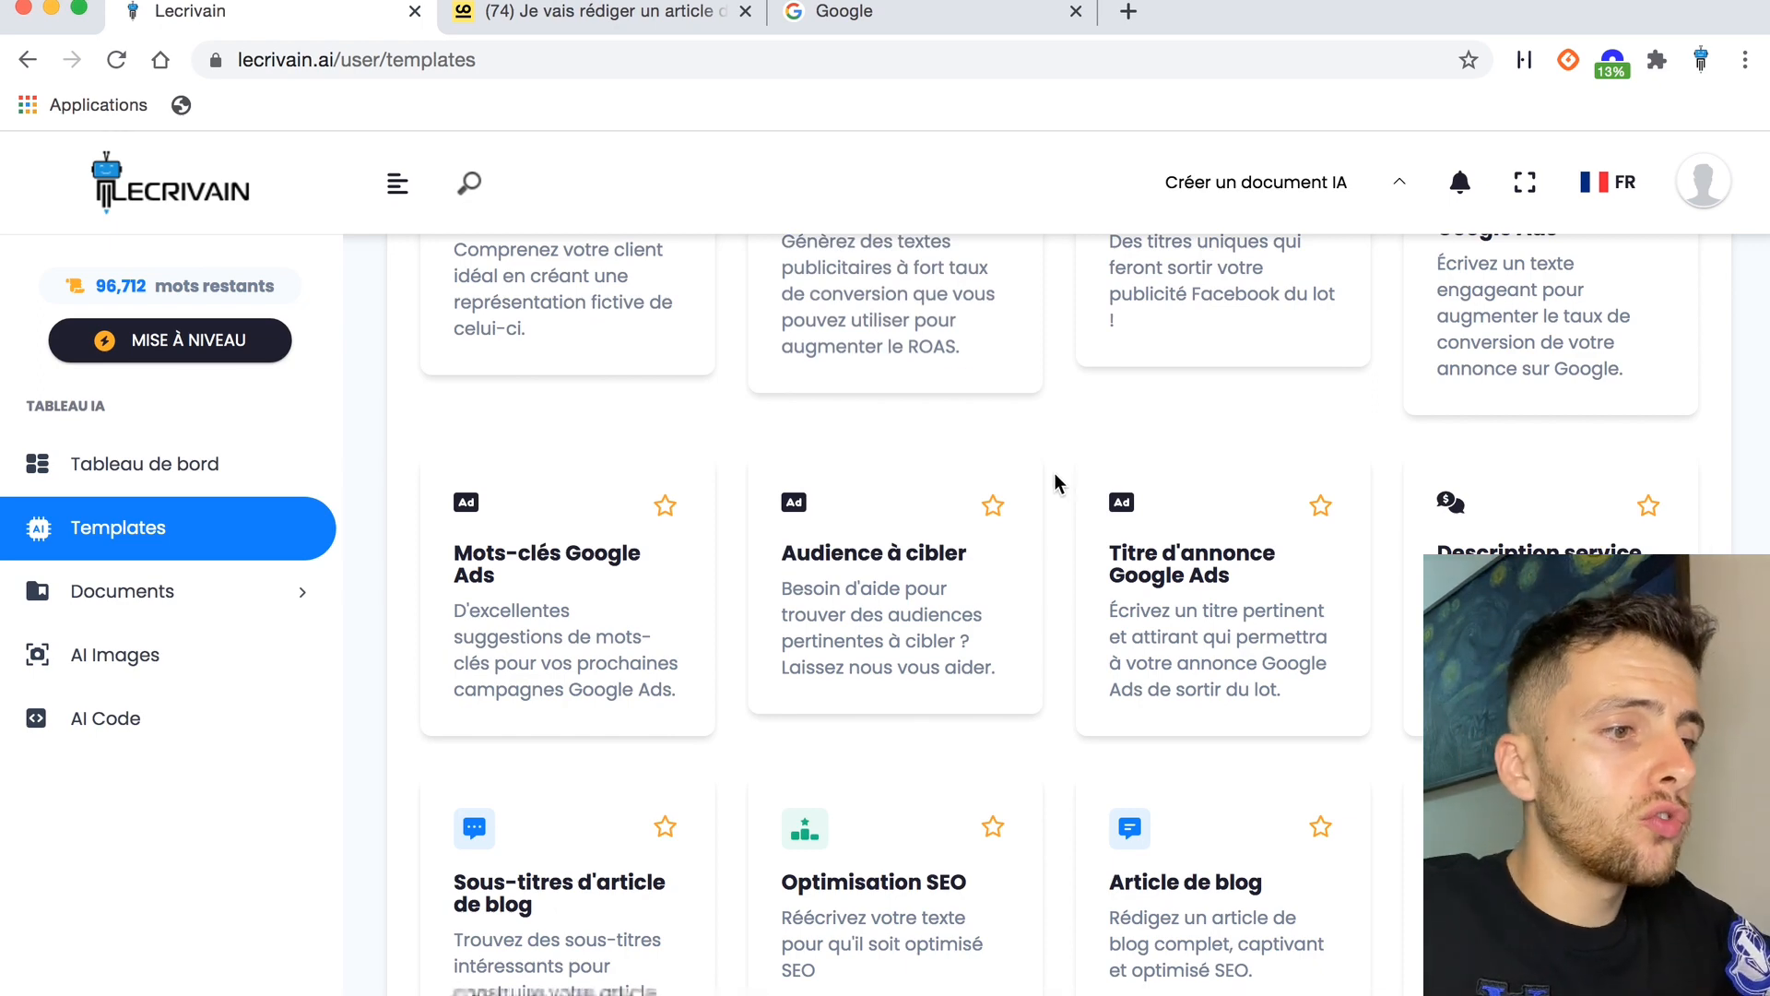
Filter the templates by the Blog & SEO category and look through the blog article templates.
scroll(1054, 473, down, 3)
scroll(1055, 473, up, 10)
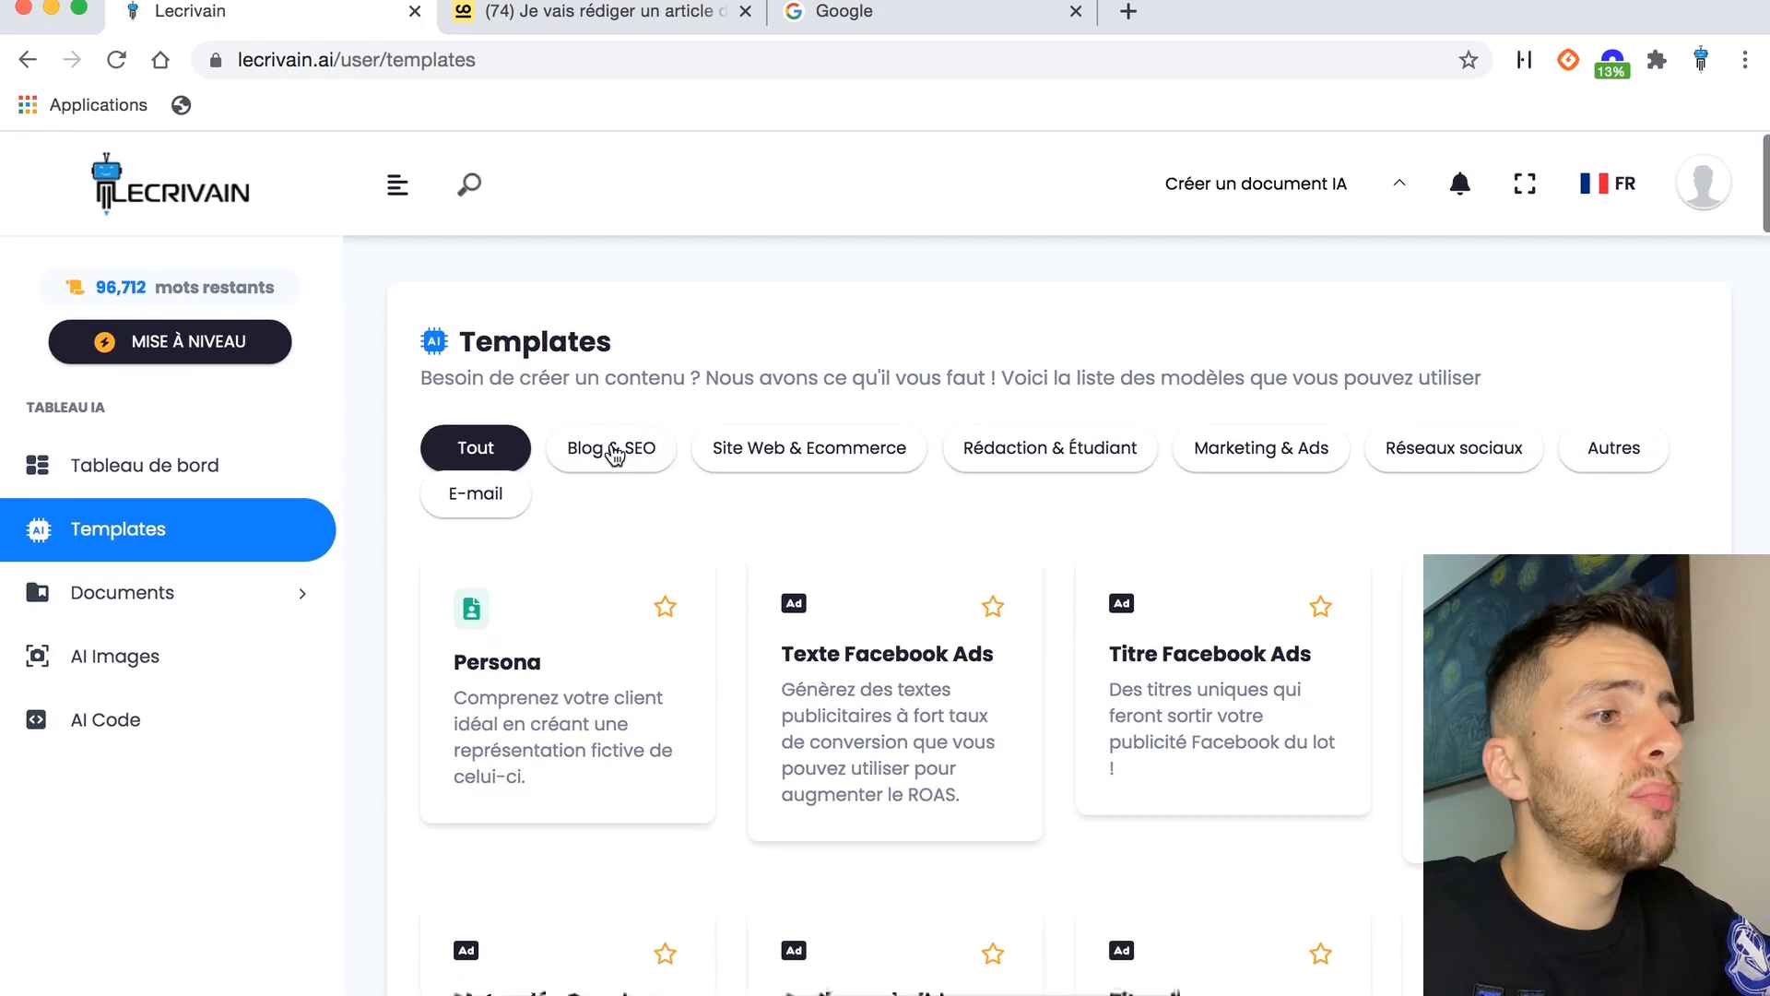
click(611, 449)
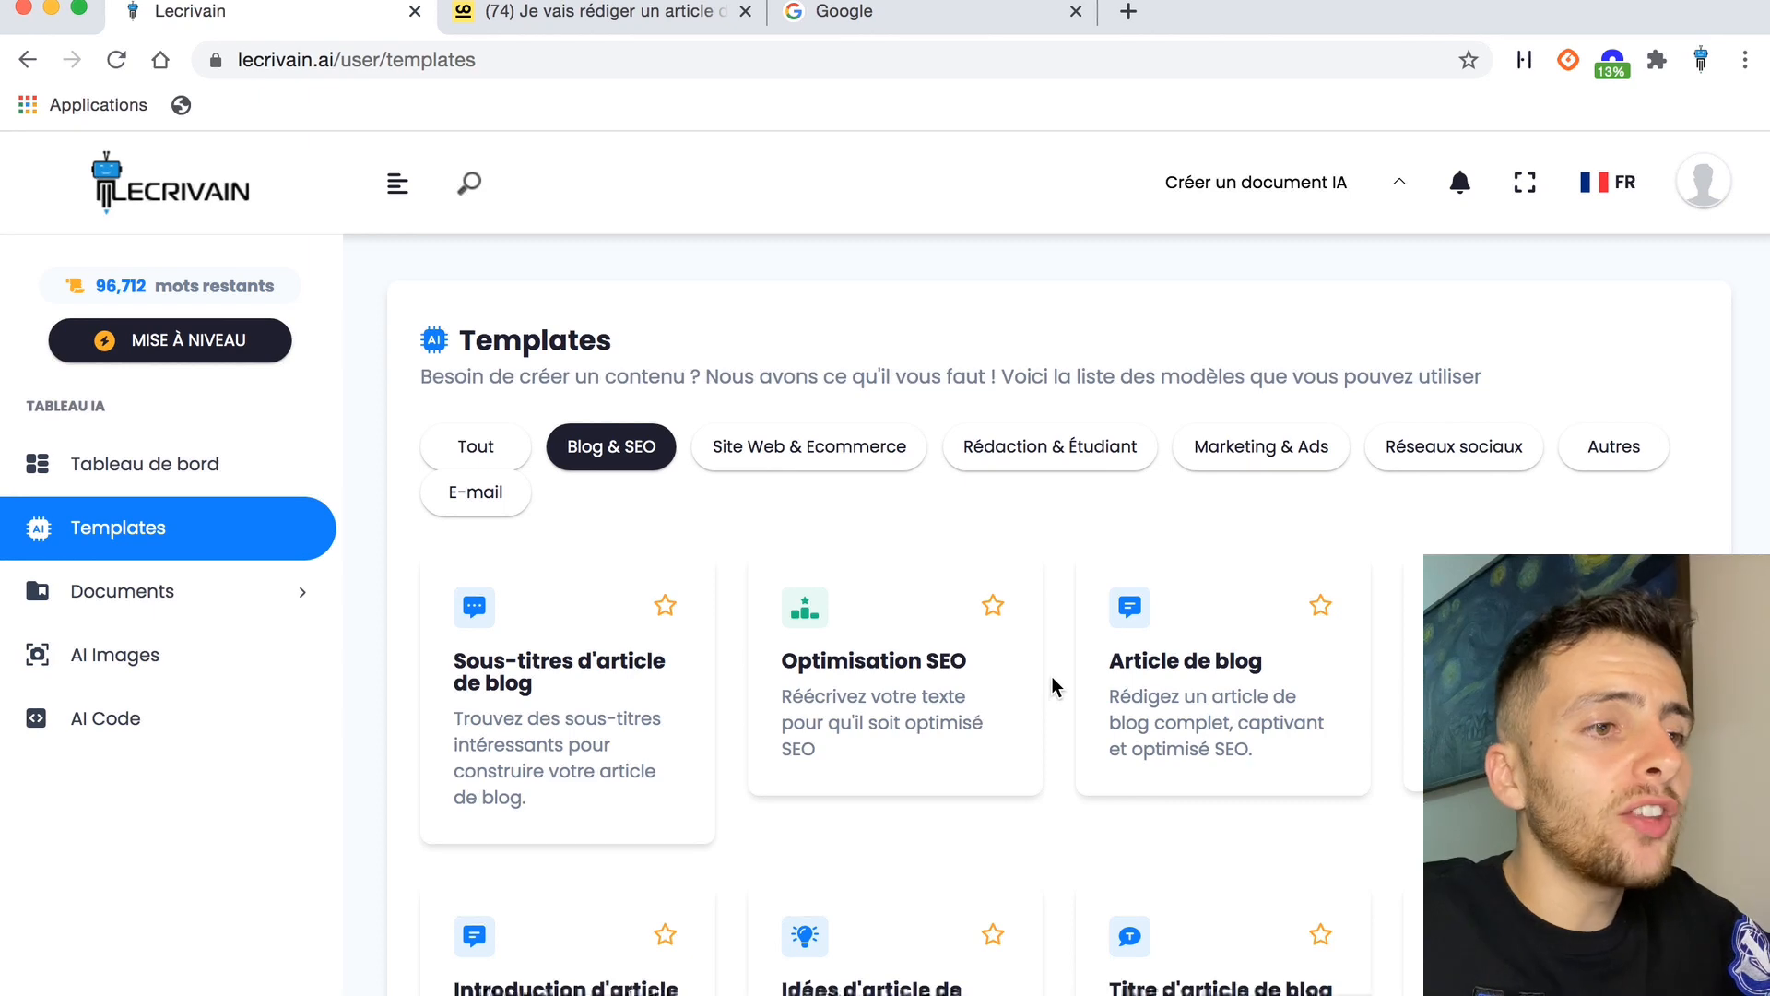
scroll(1048, 669, down, 5)
scroll(1048, 706, down, 1)
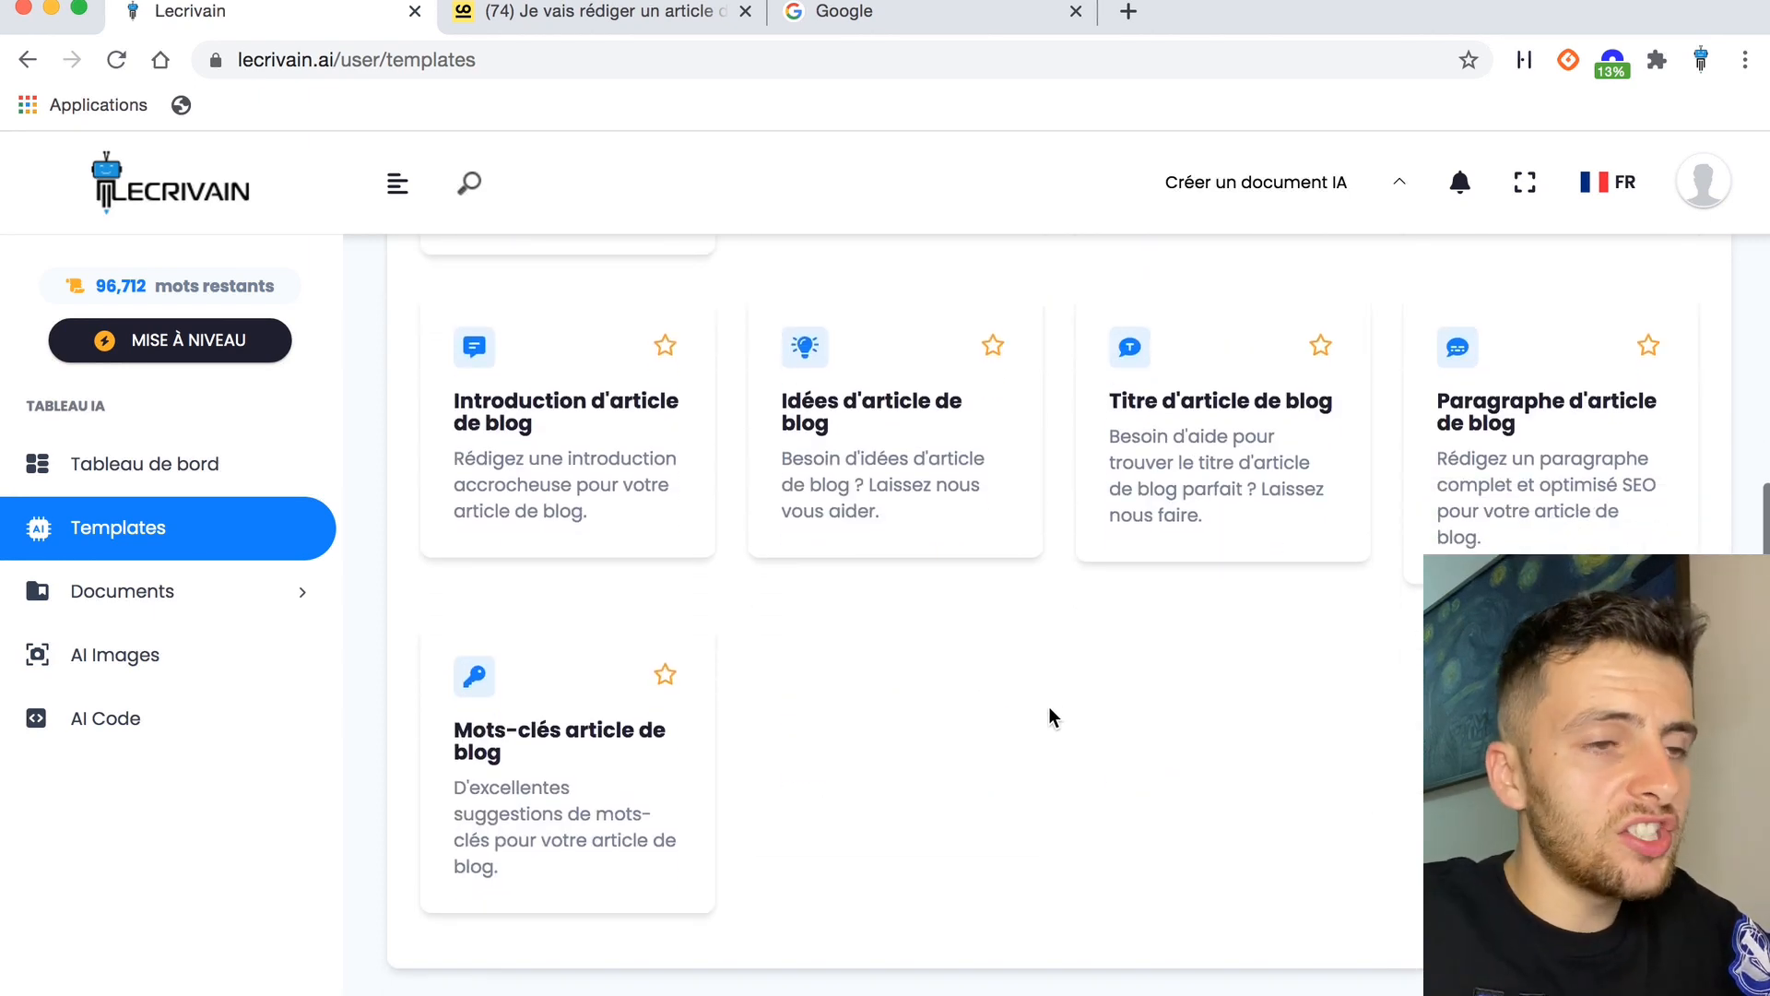
Generate blog ideas with the "Idées d'article de blog" template on the subject "cosmétique pour rajeunir la peau, enlever les rides".
click(834, 343)
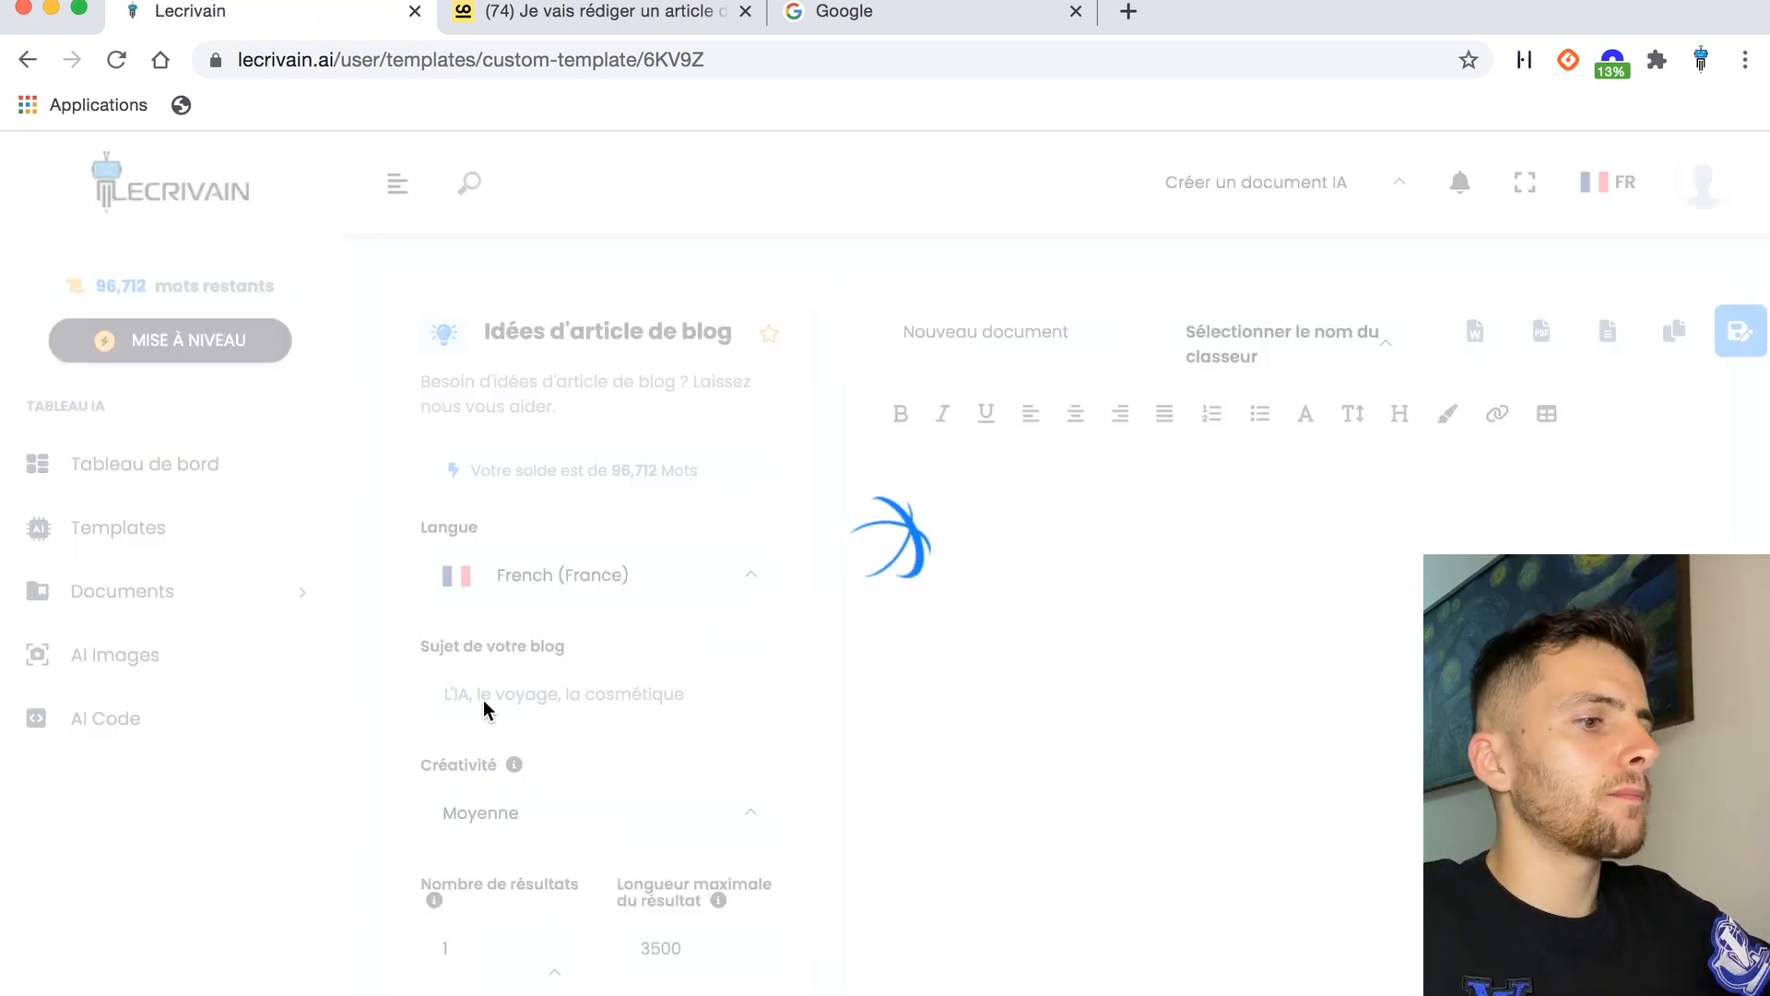
click(472, 691)
text(cosmétique pour rajeunir la peau, enle)
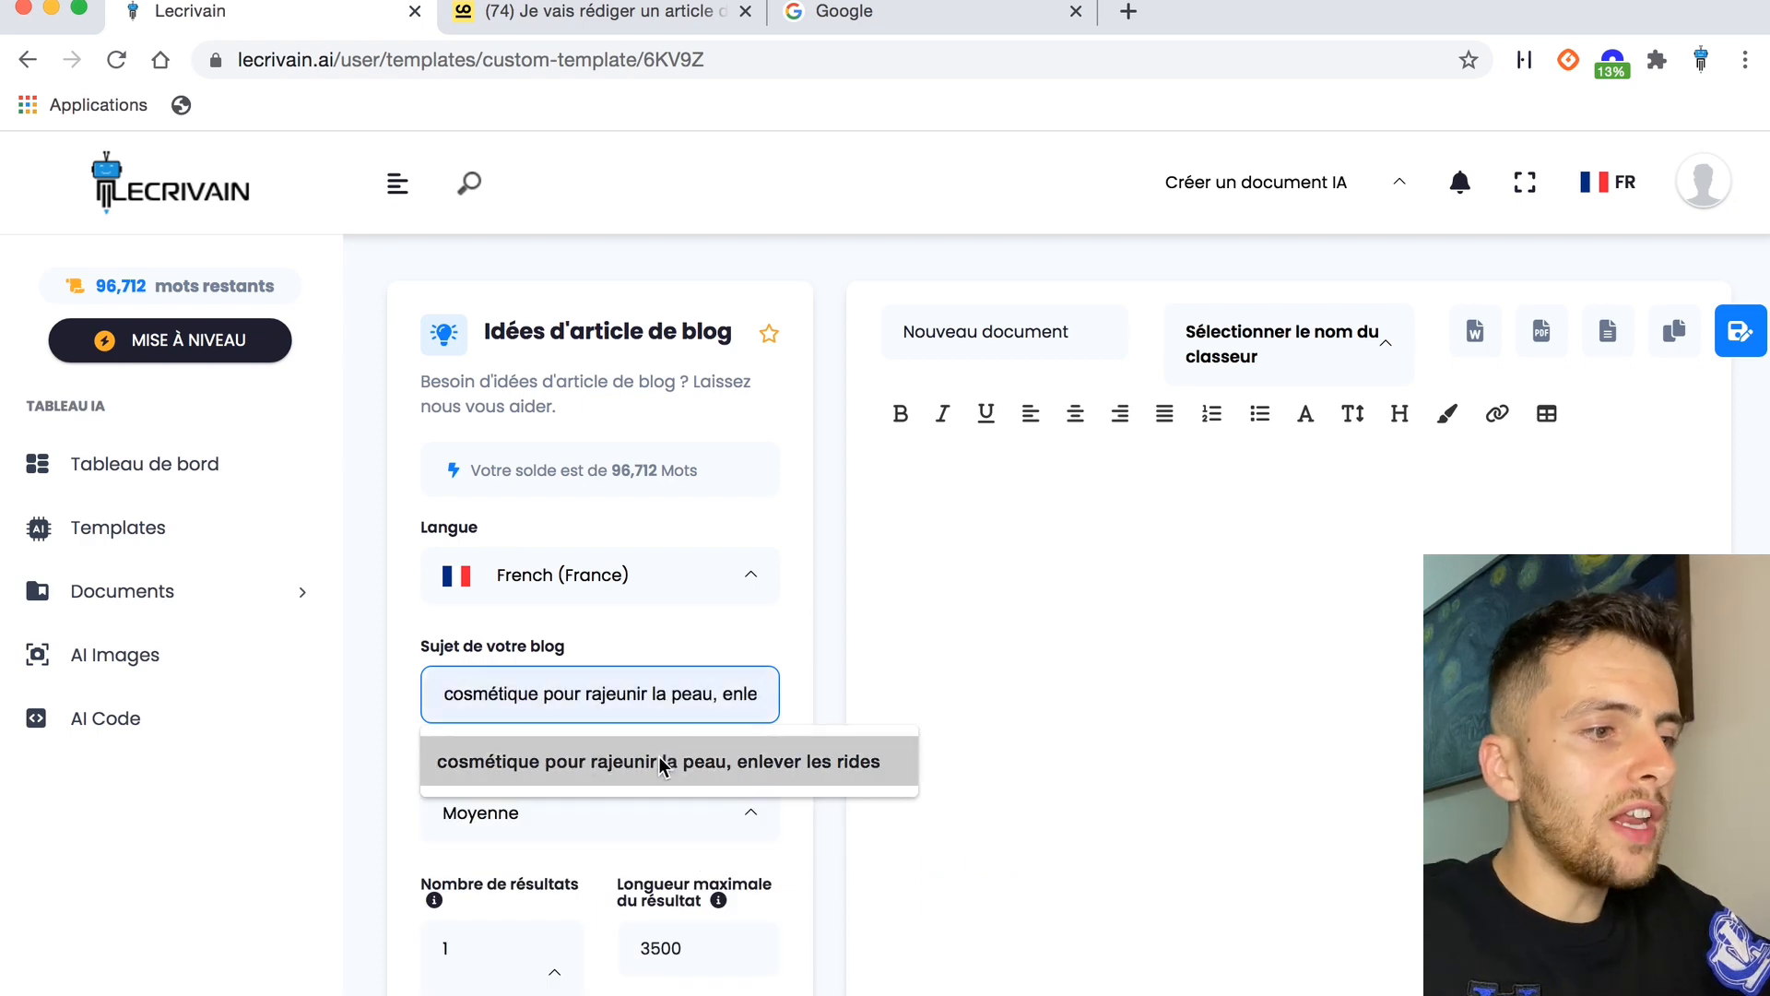
click(716, 761)
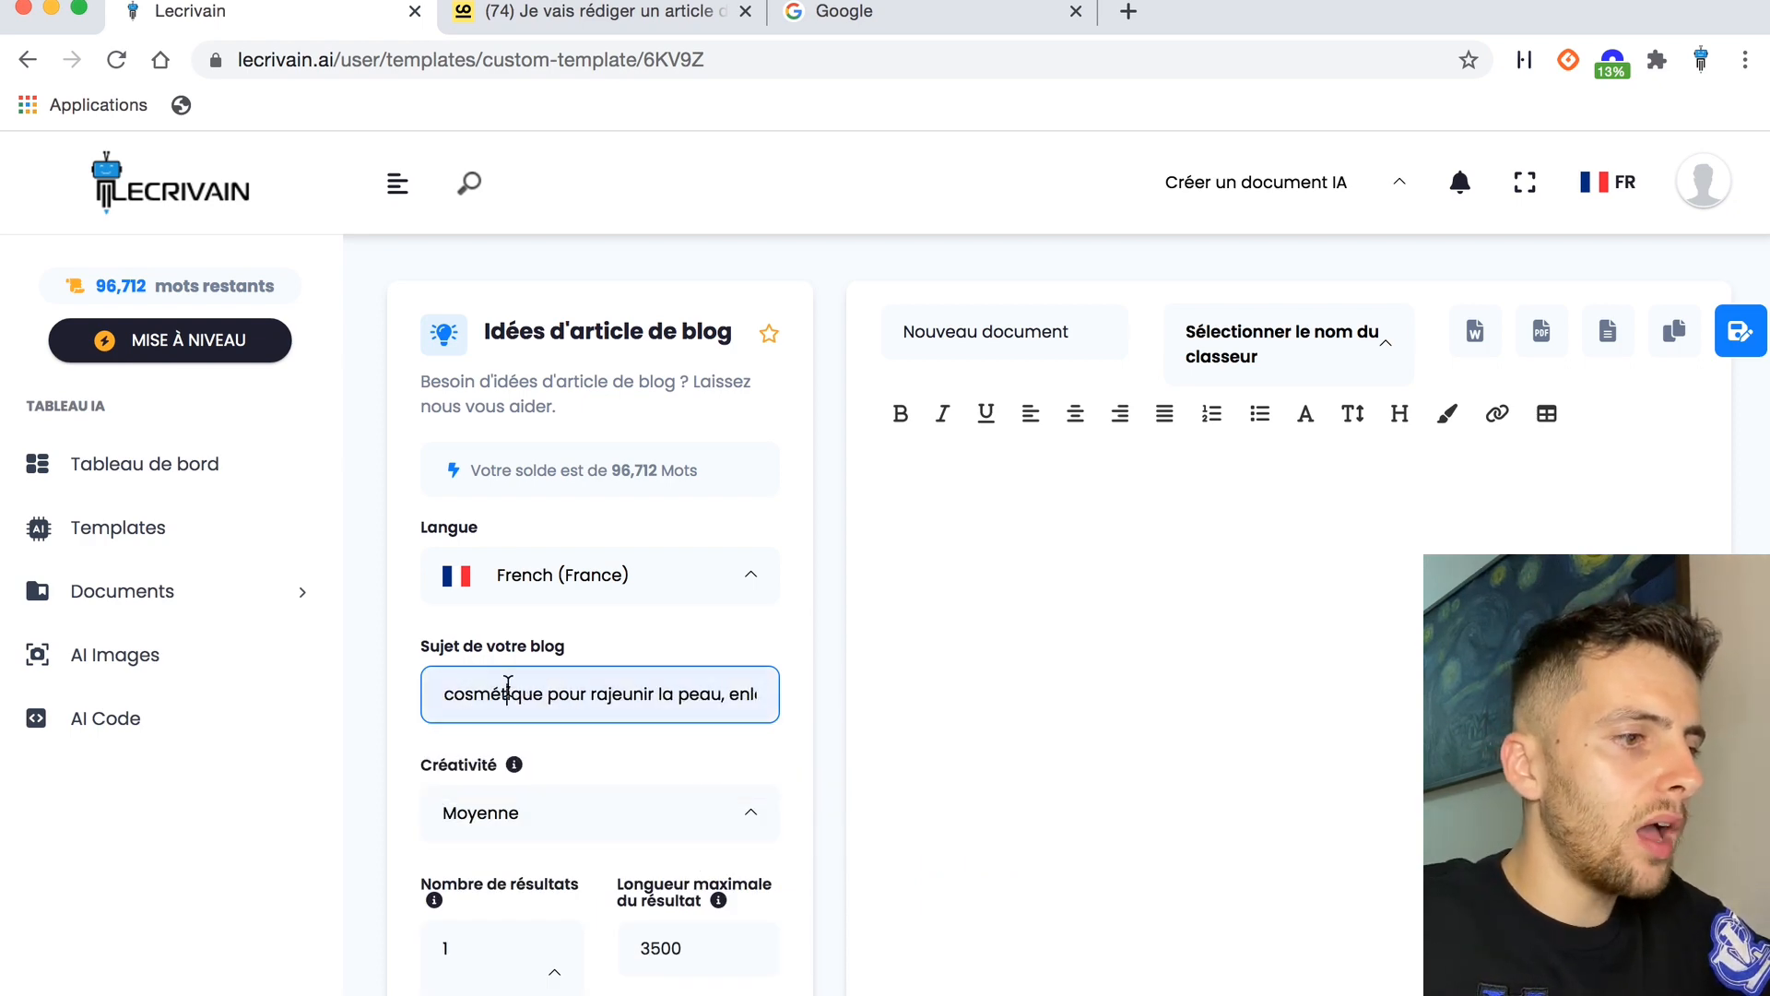
drag(503, 693, 637, 693)
click(636, 693)
scroll(689, 711, down, 5)
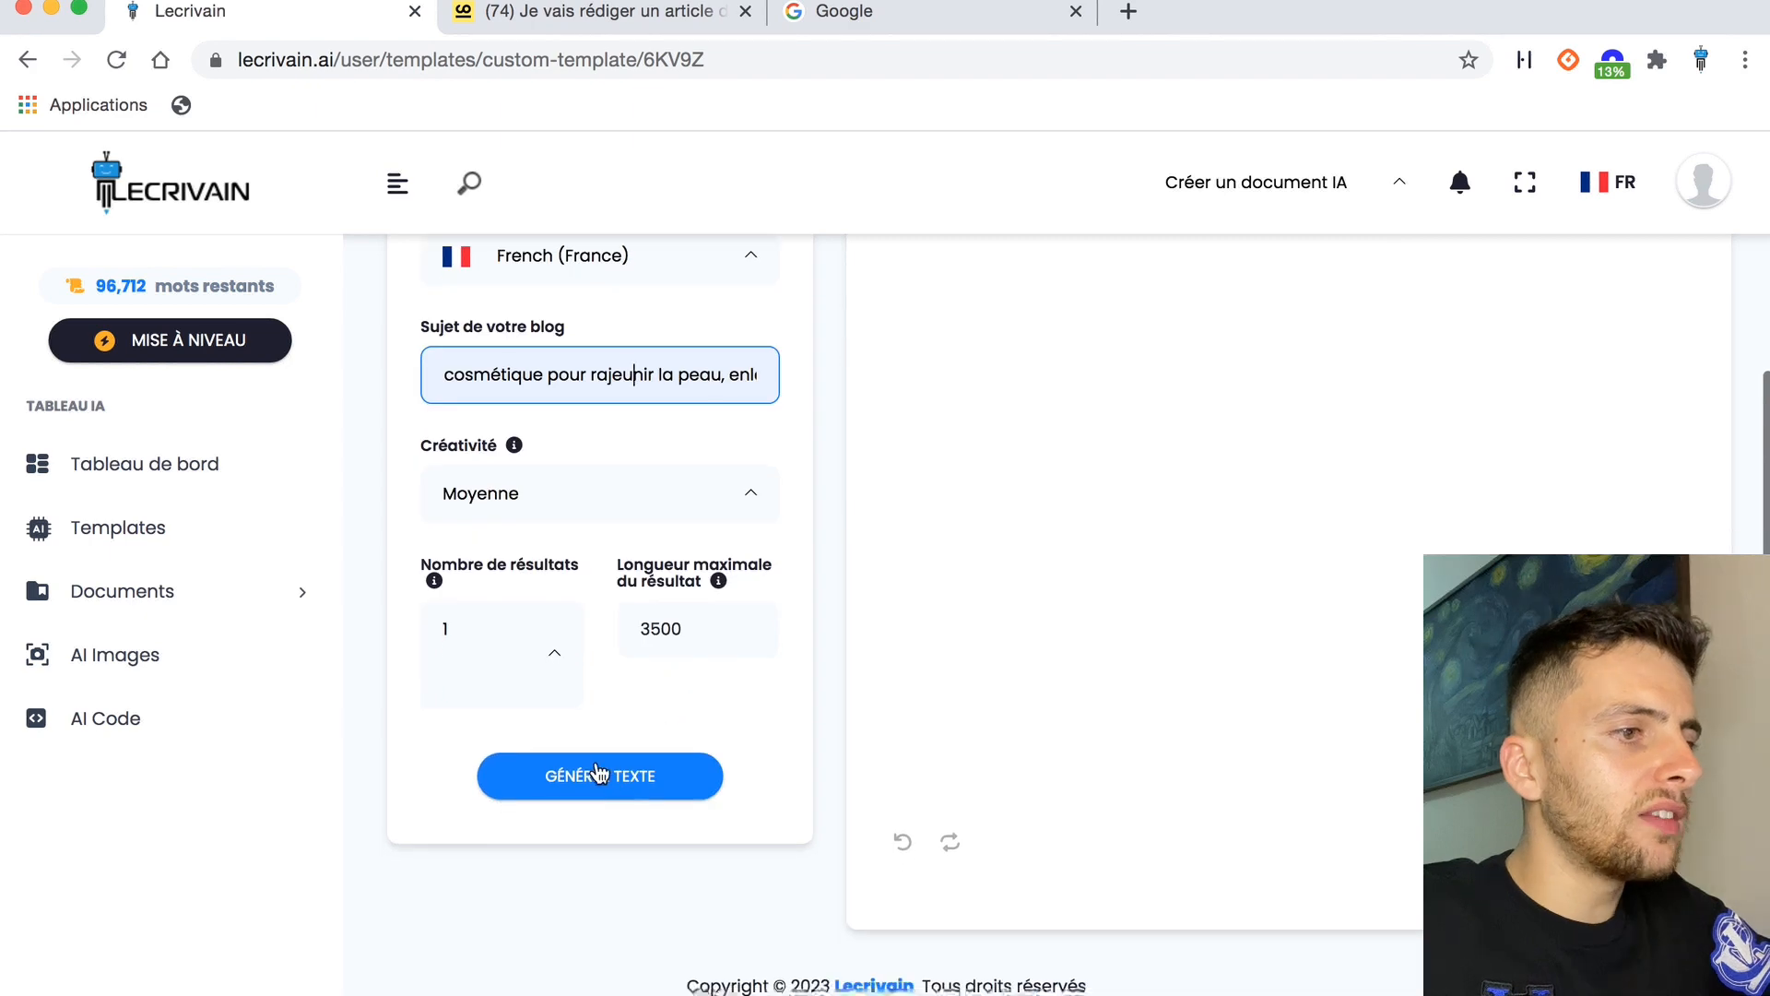
click(600, 775)
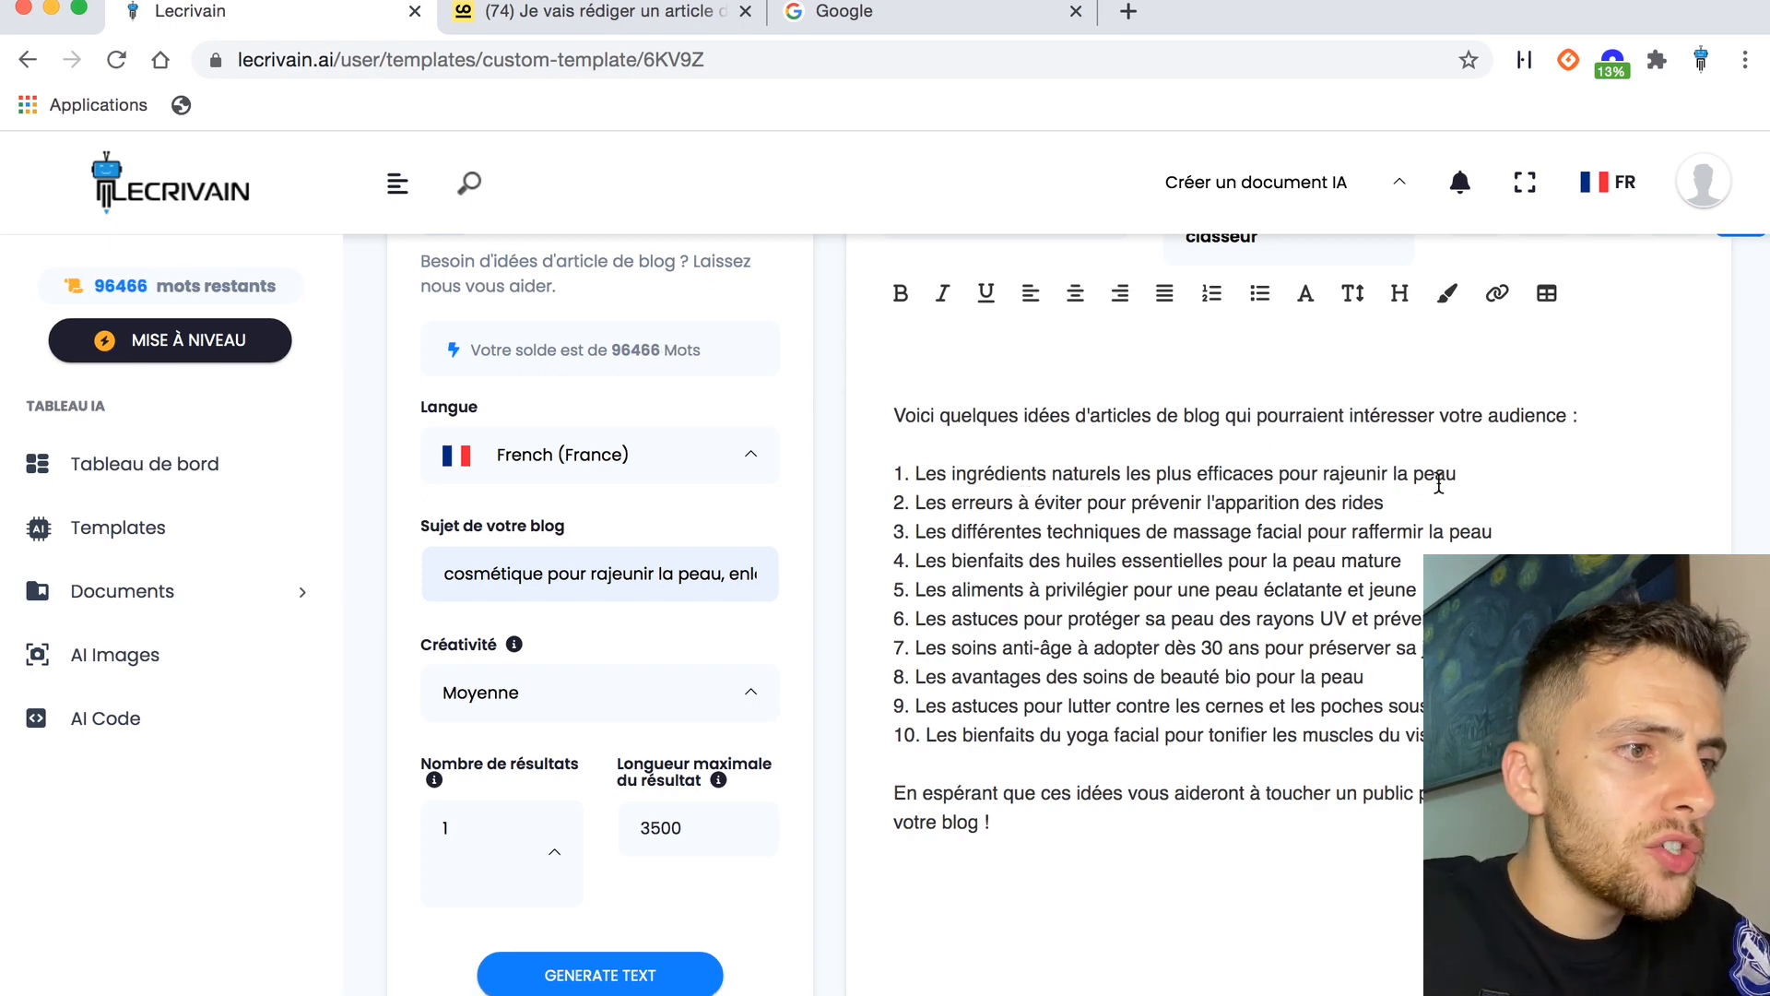
Review the generated article ideas and copy the third one, "Les différentes techniques de massage facial pour raffermir la peau".
scroll(1441, 542, down, 1)
scroll(1439, 542, down, 1)
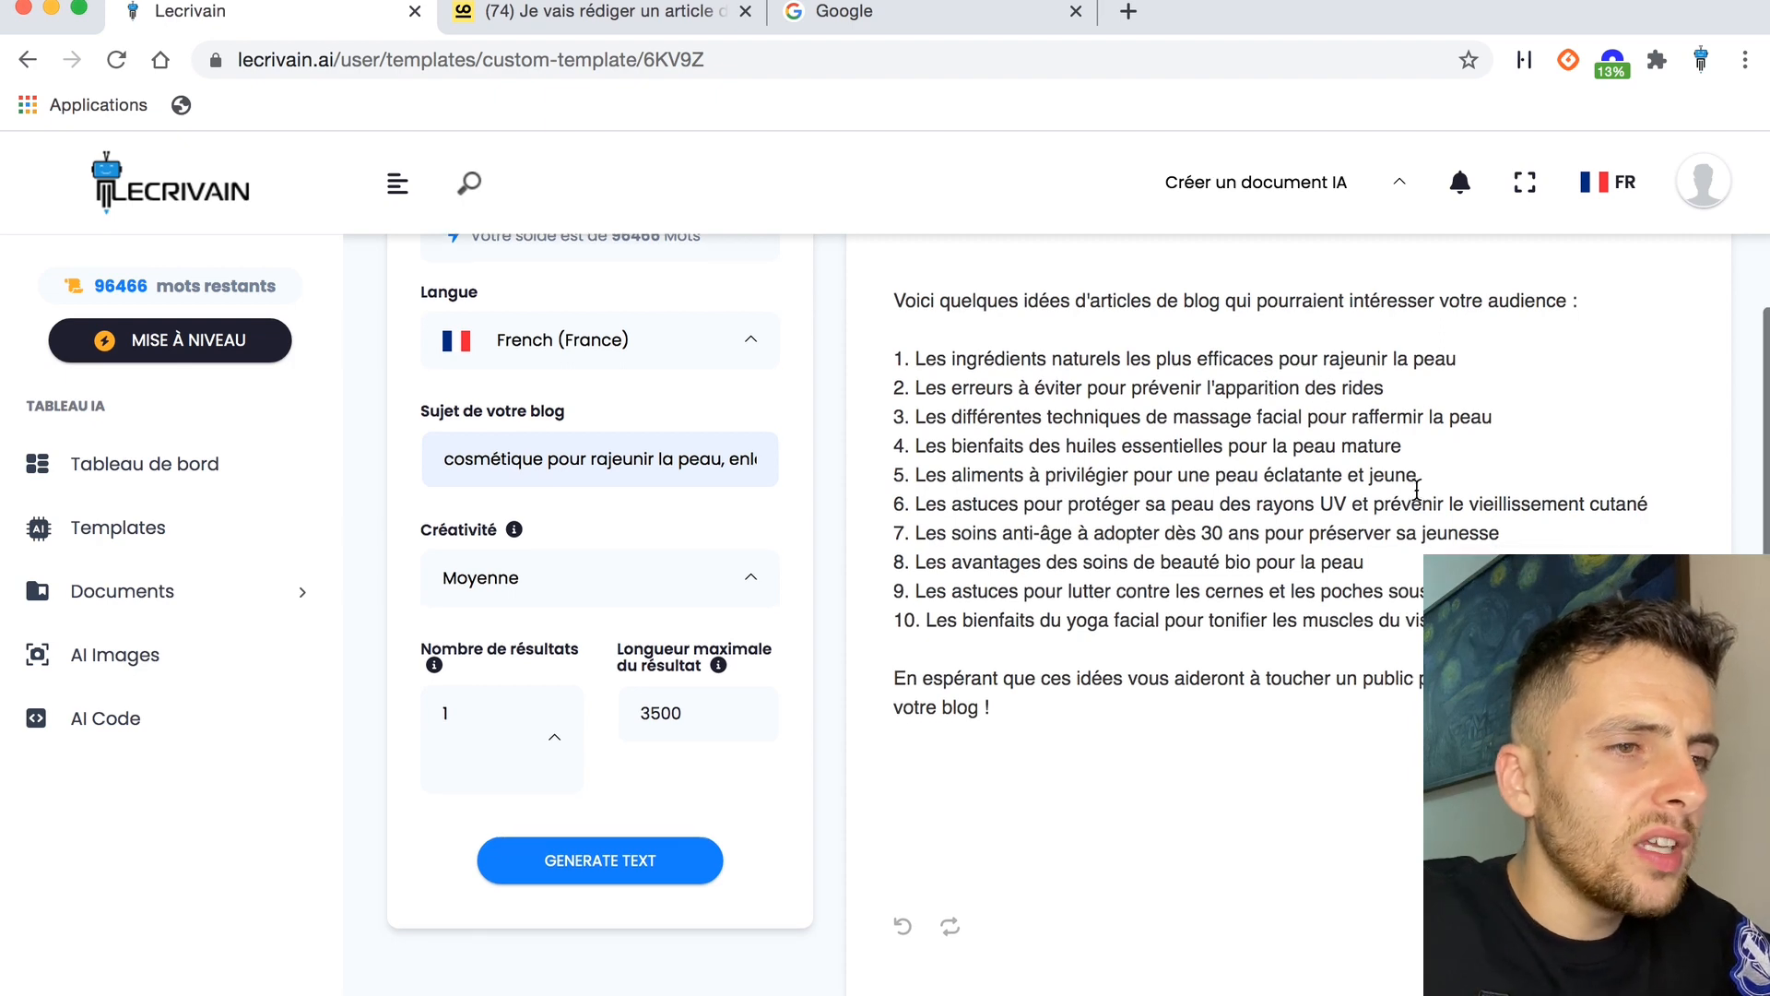
scroll(1416, 490, down, 1)
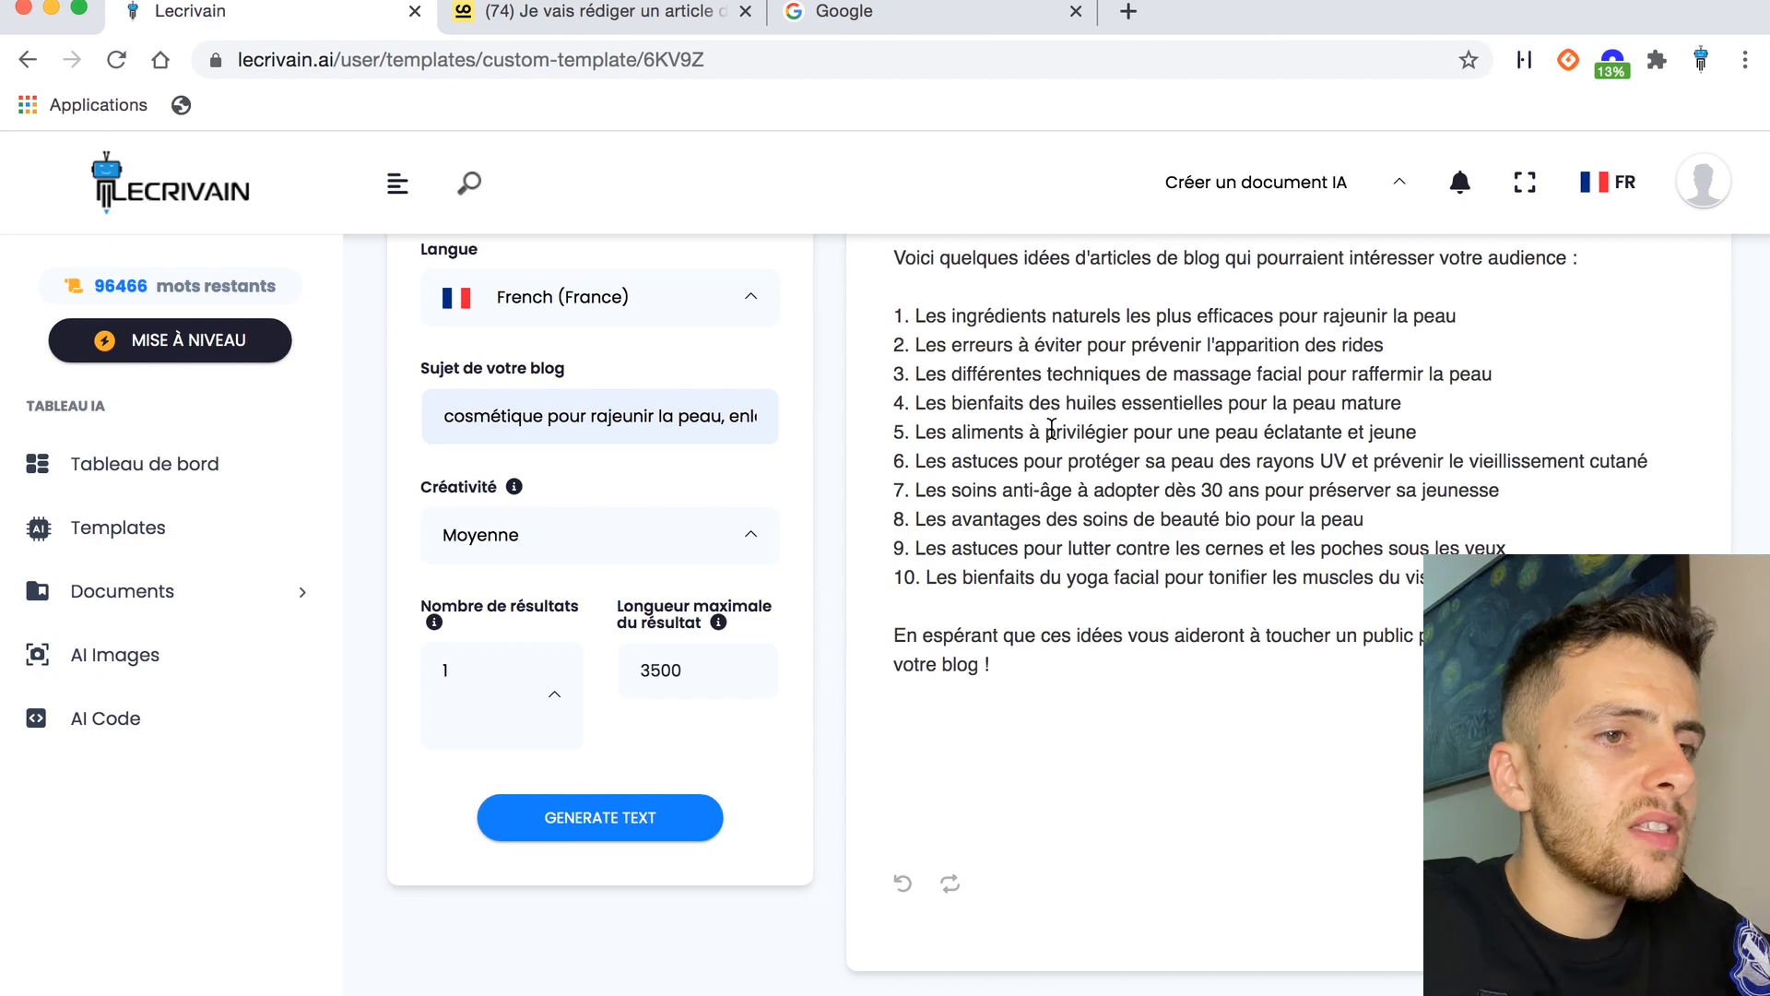
drag(1515, 375, 915, 370)
key(super+c)
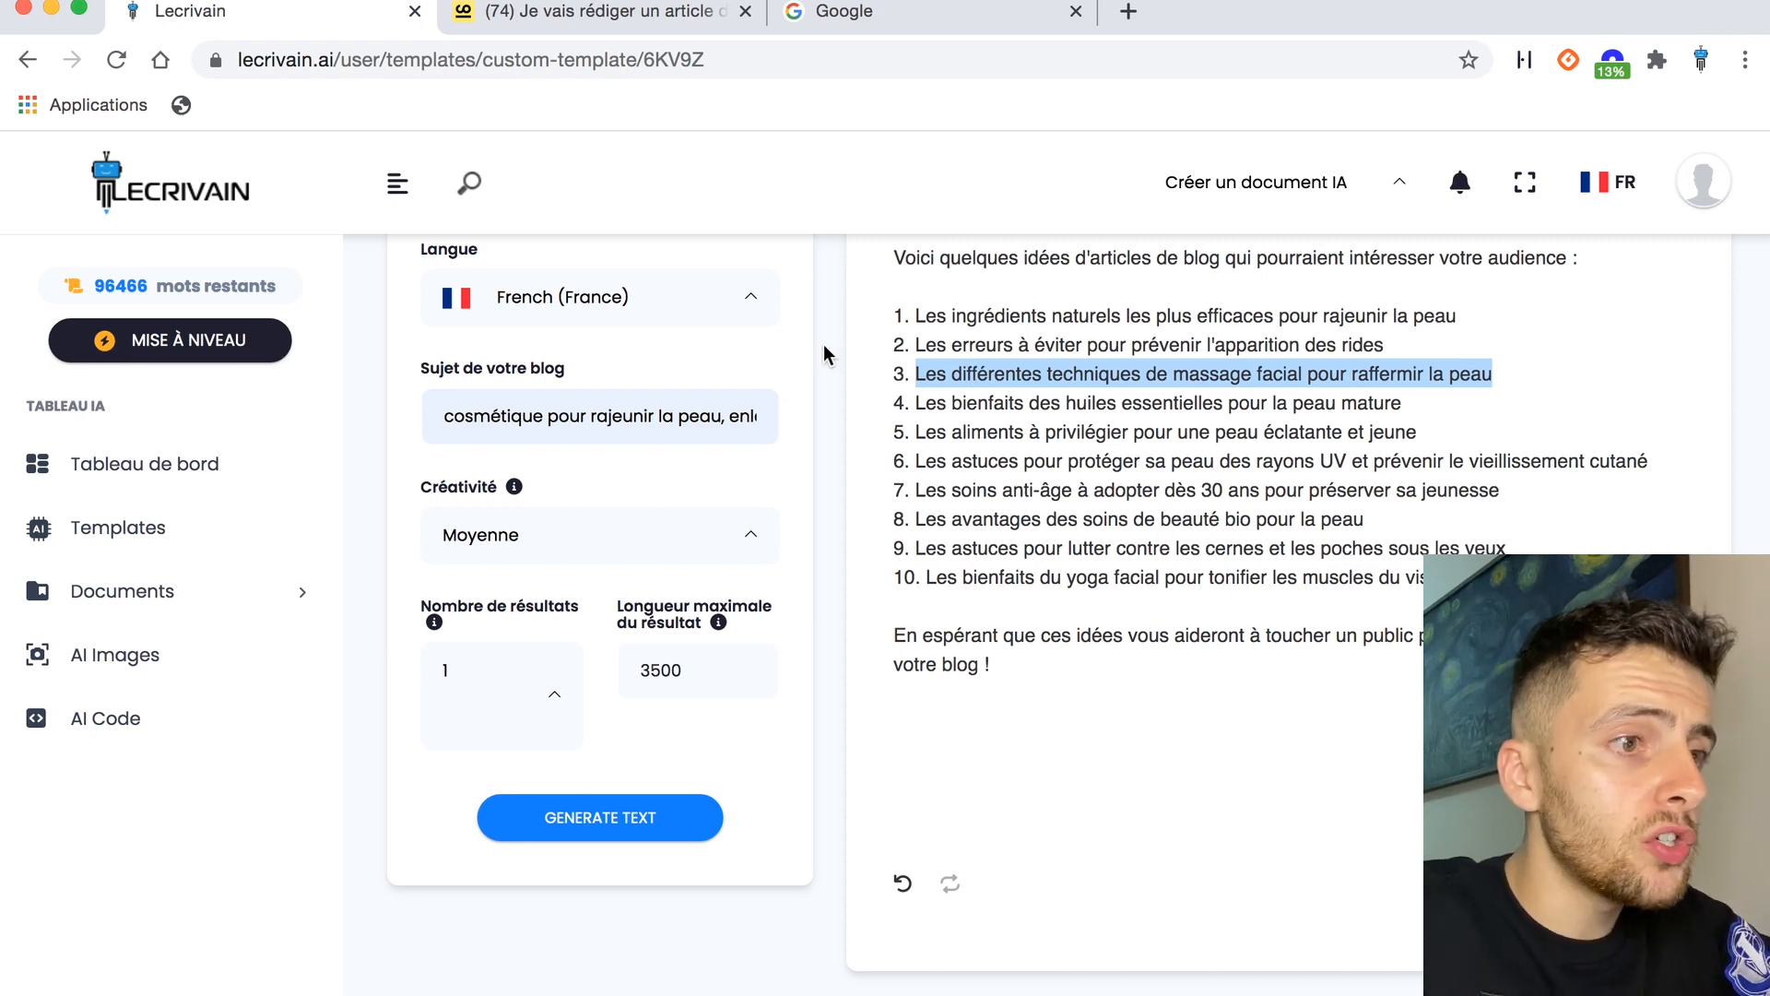
Return to the templates, filter them by Blog & SEO and open the "Titre d'article de blog" template.
scroll(823, 344, up, 3)
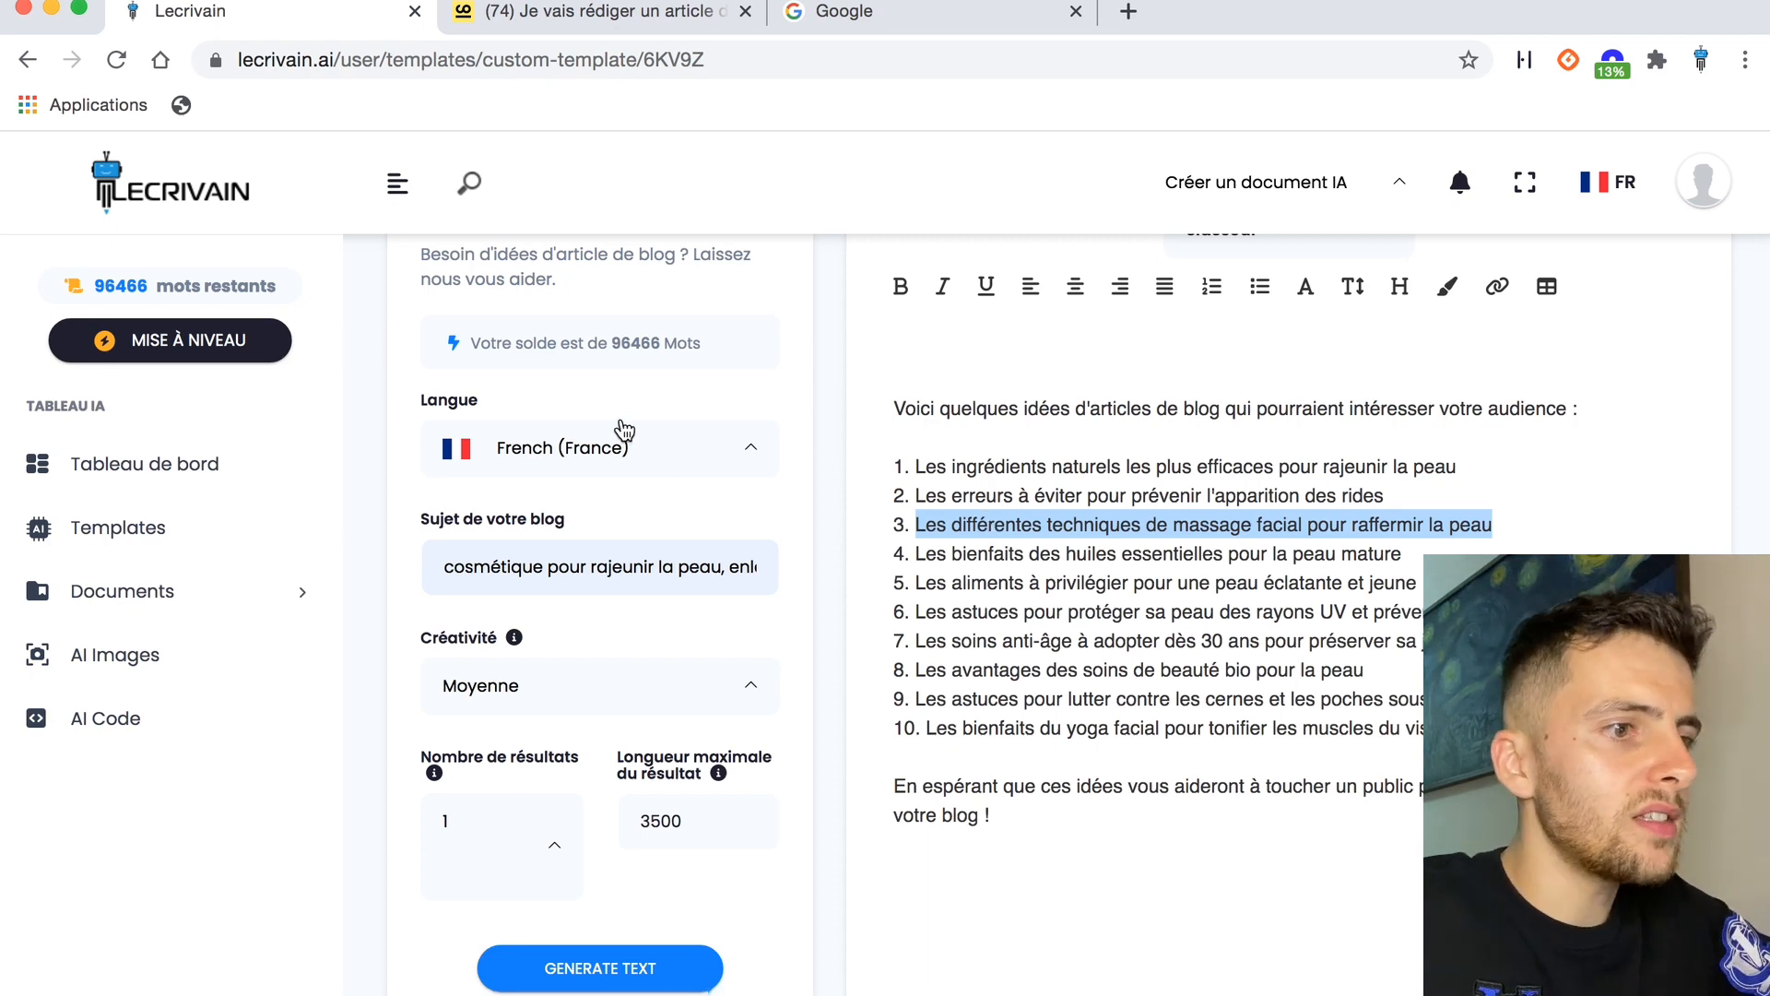
scroll(576, 388, up, 3)
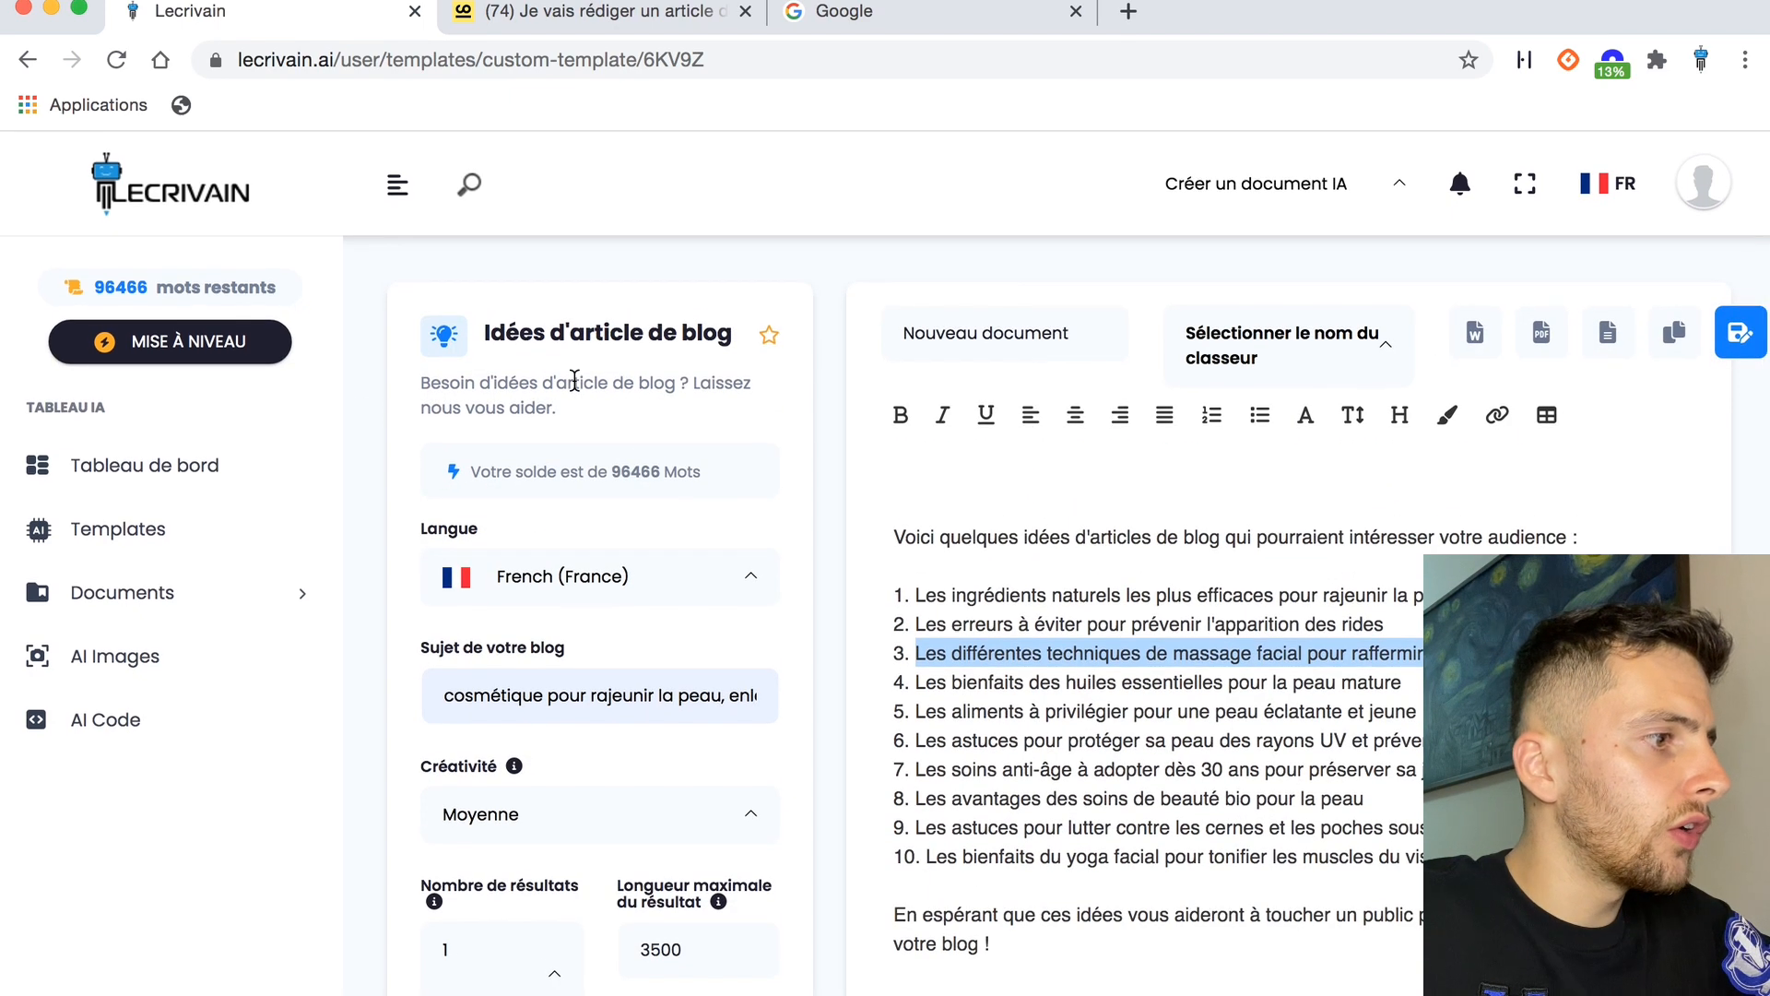
click(139, 537)
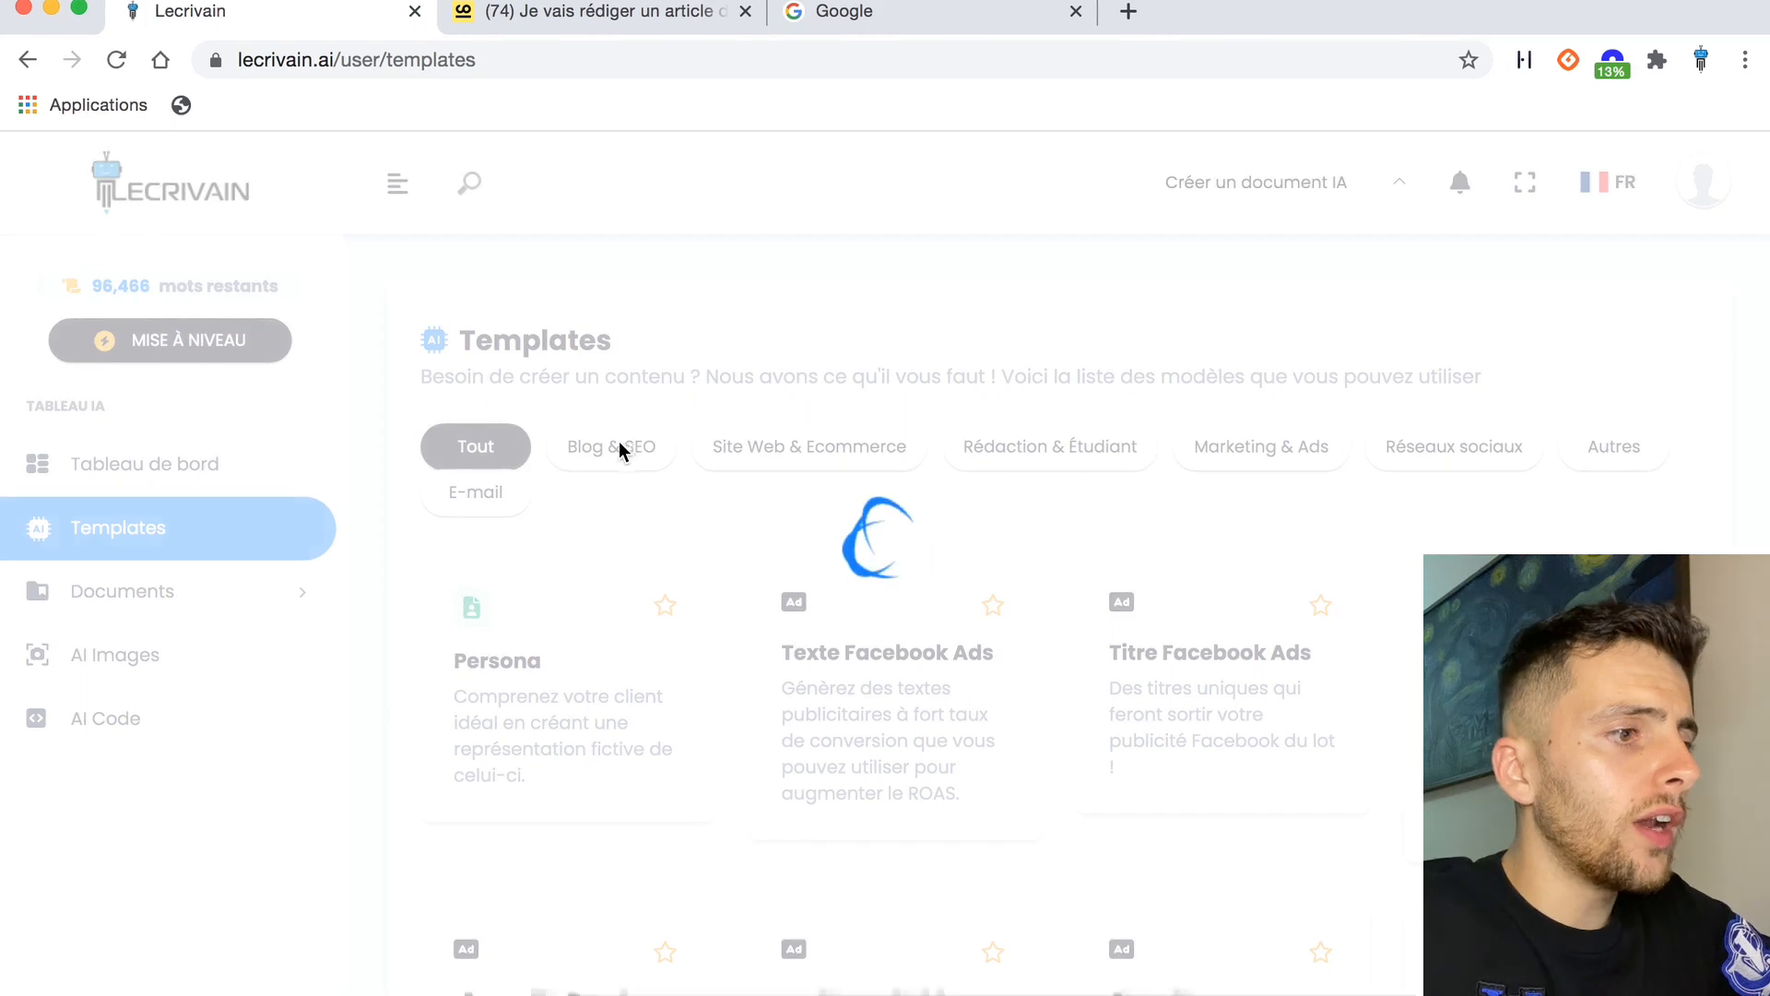
click(611, 456)
scroll(1064, 669, down, 5)
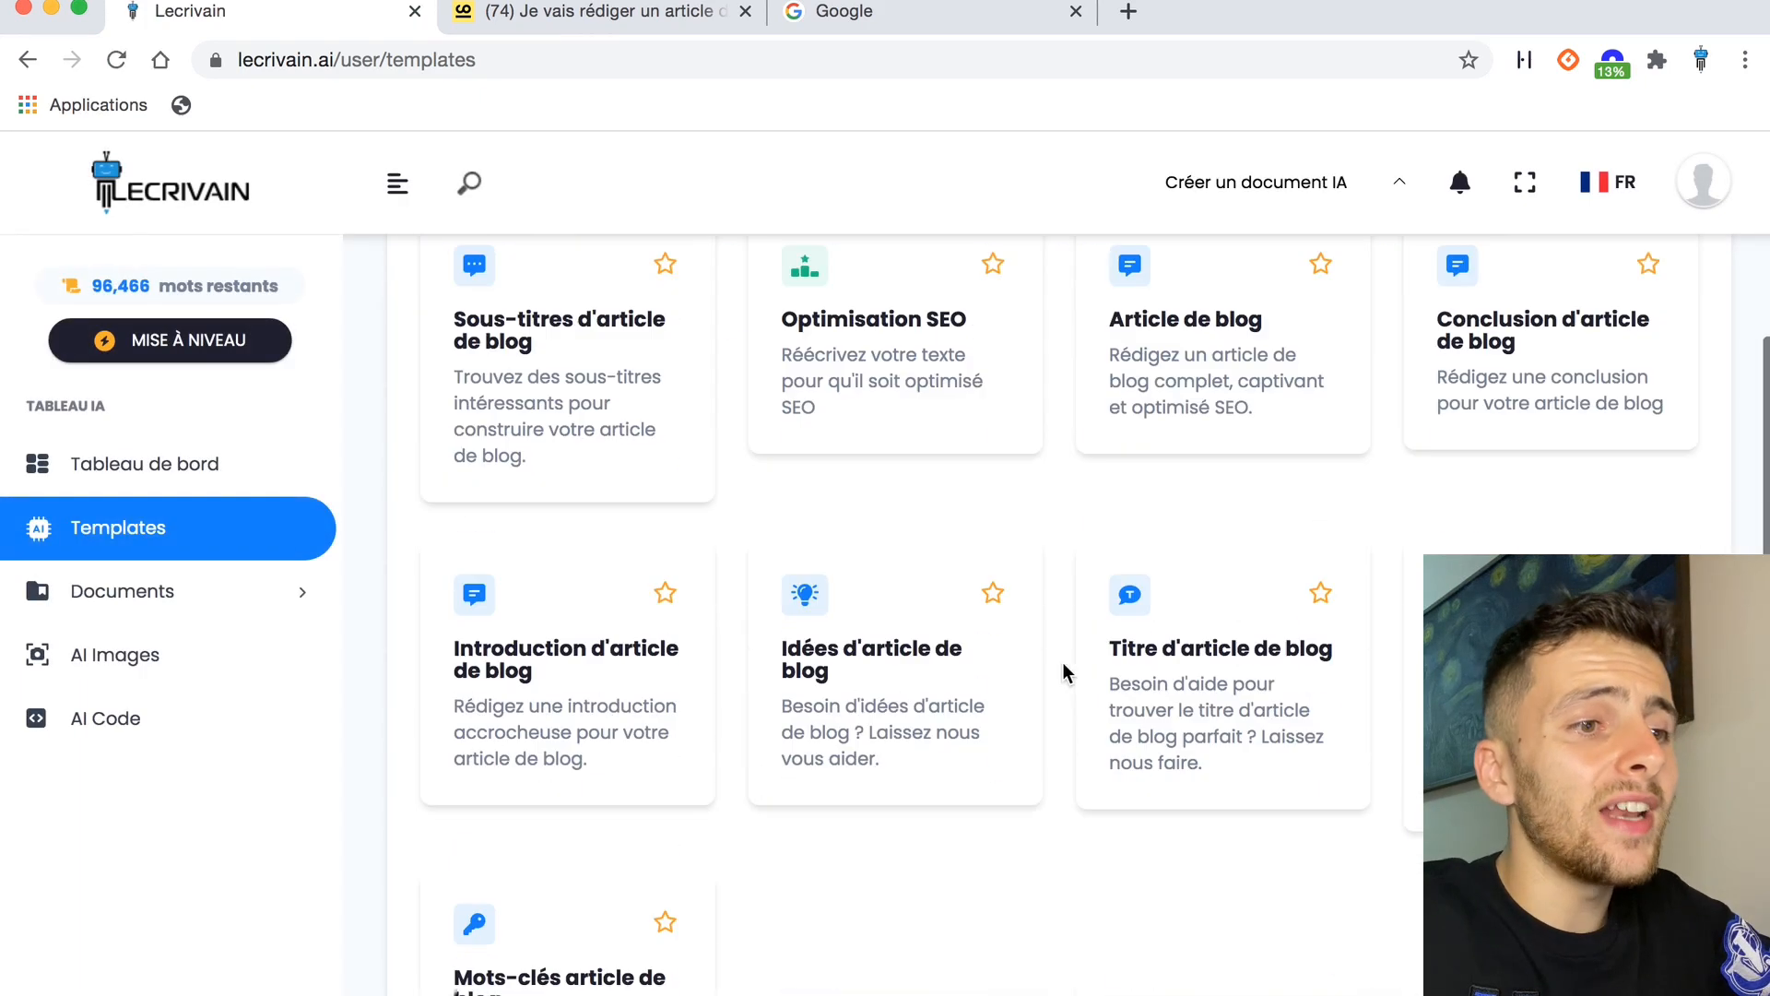
click(1198, 632)
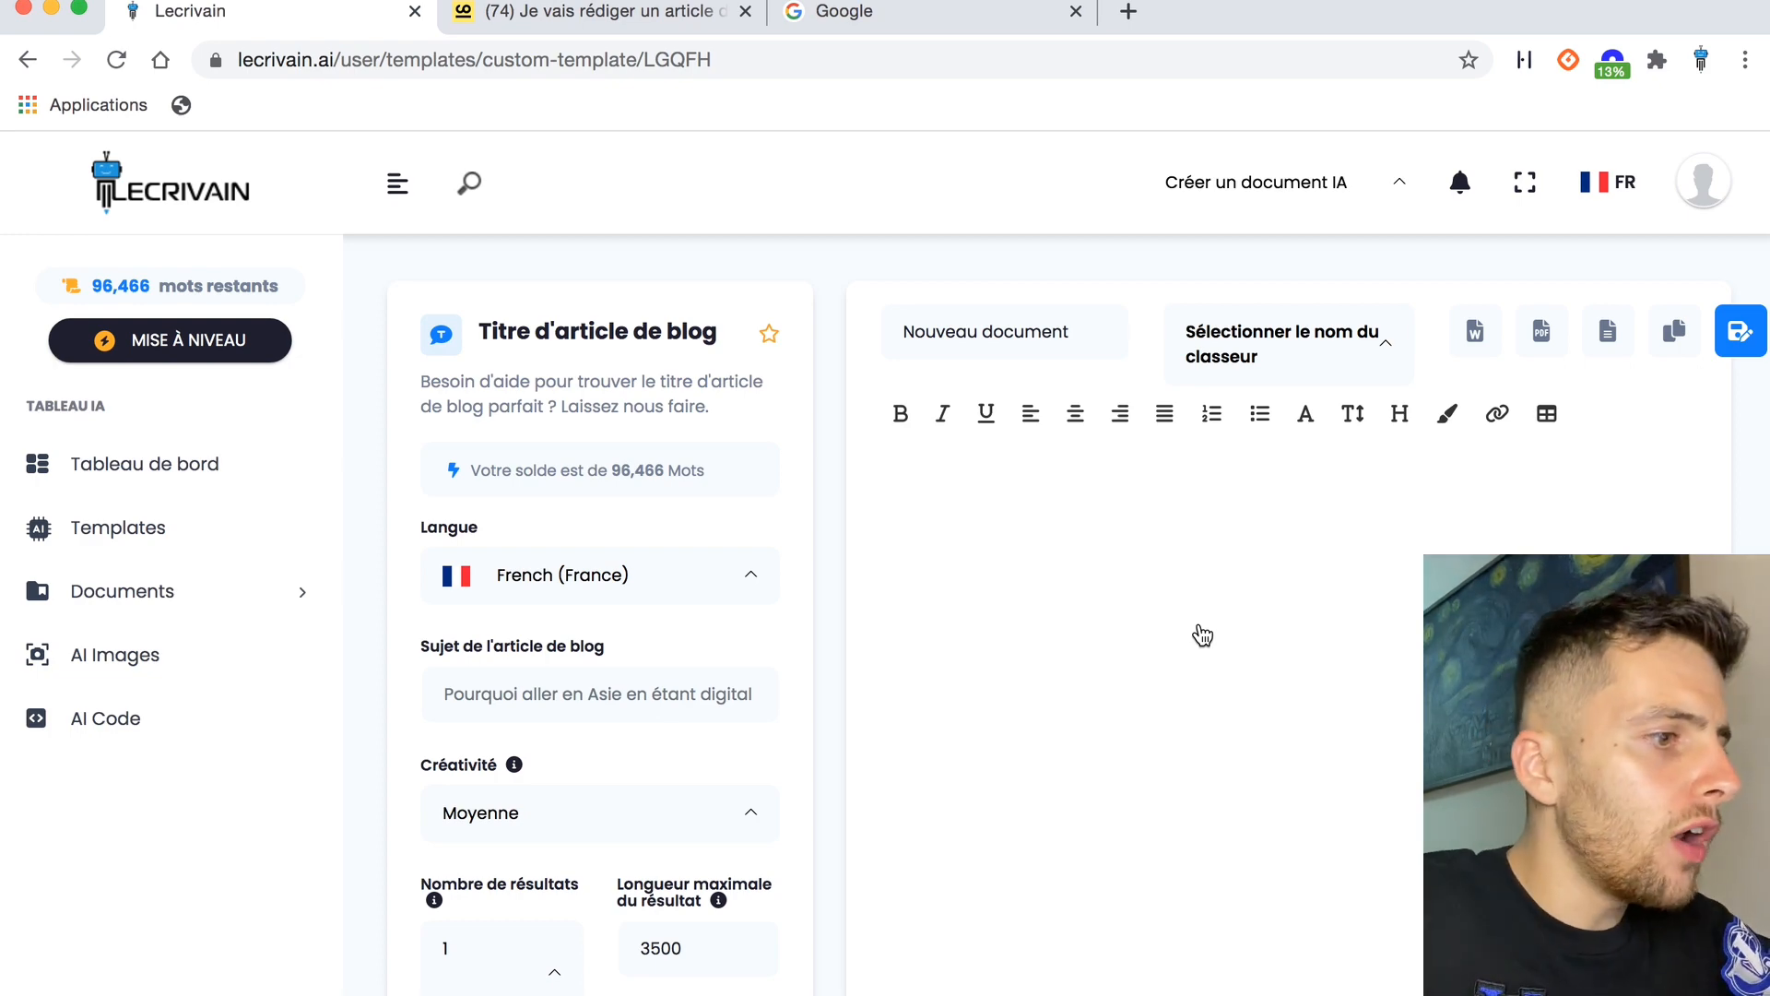
Paste the copied facial massage idea as the article subject and generate blog titles from it.
click(508, 698)
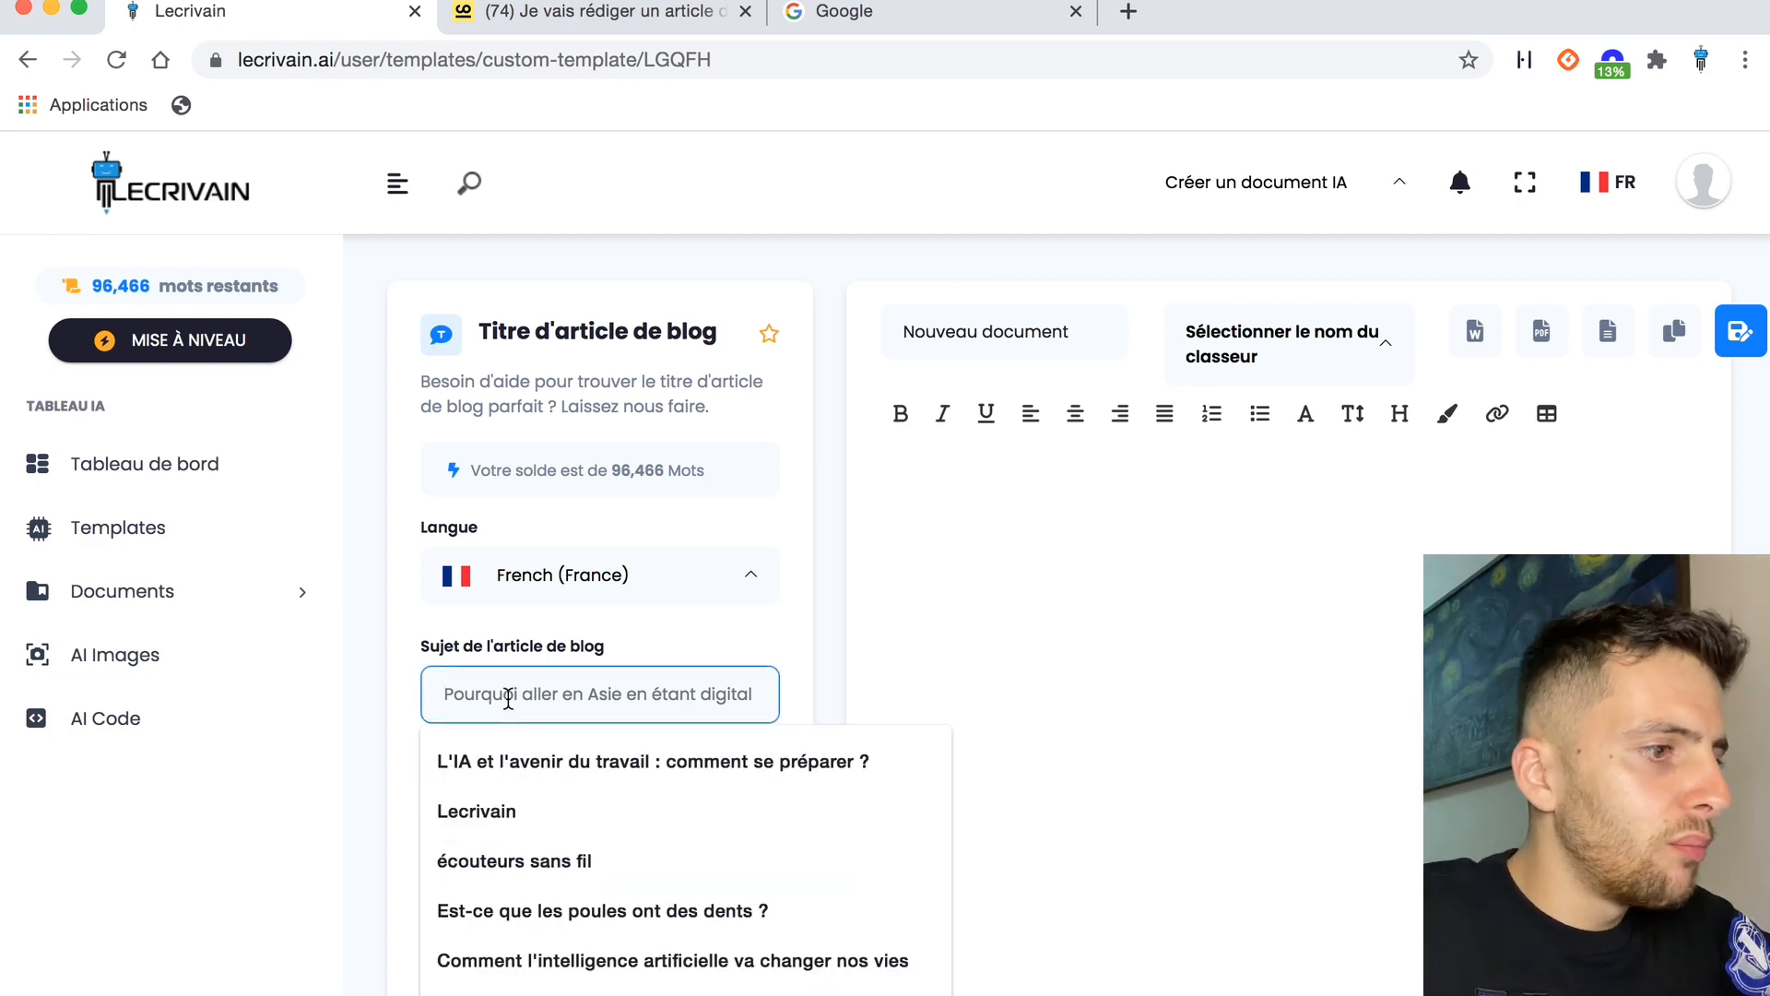
key(super+v)
drag(549, 692, 430, 696)
click(532, 695)
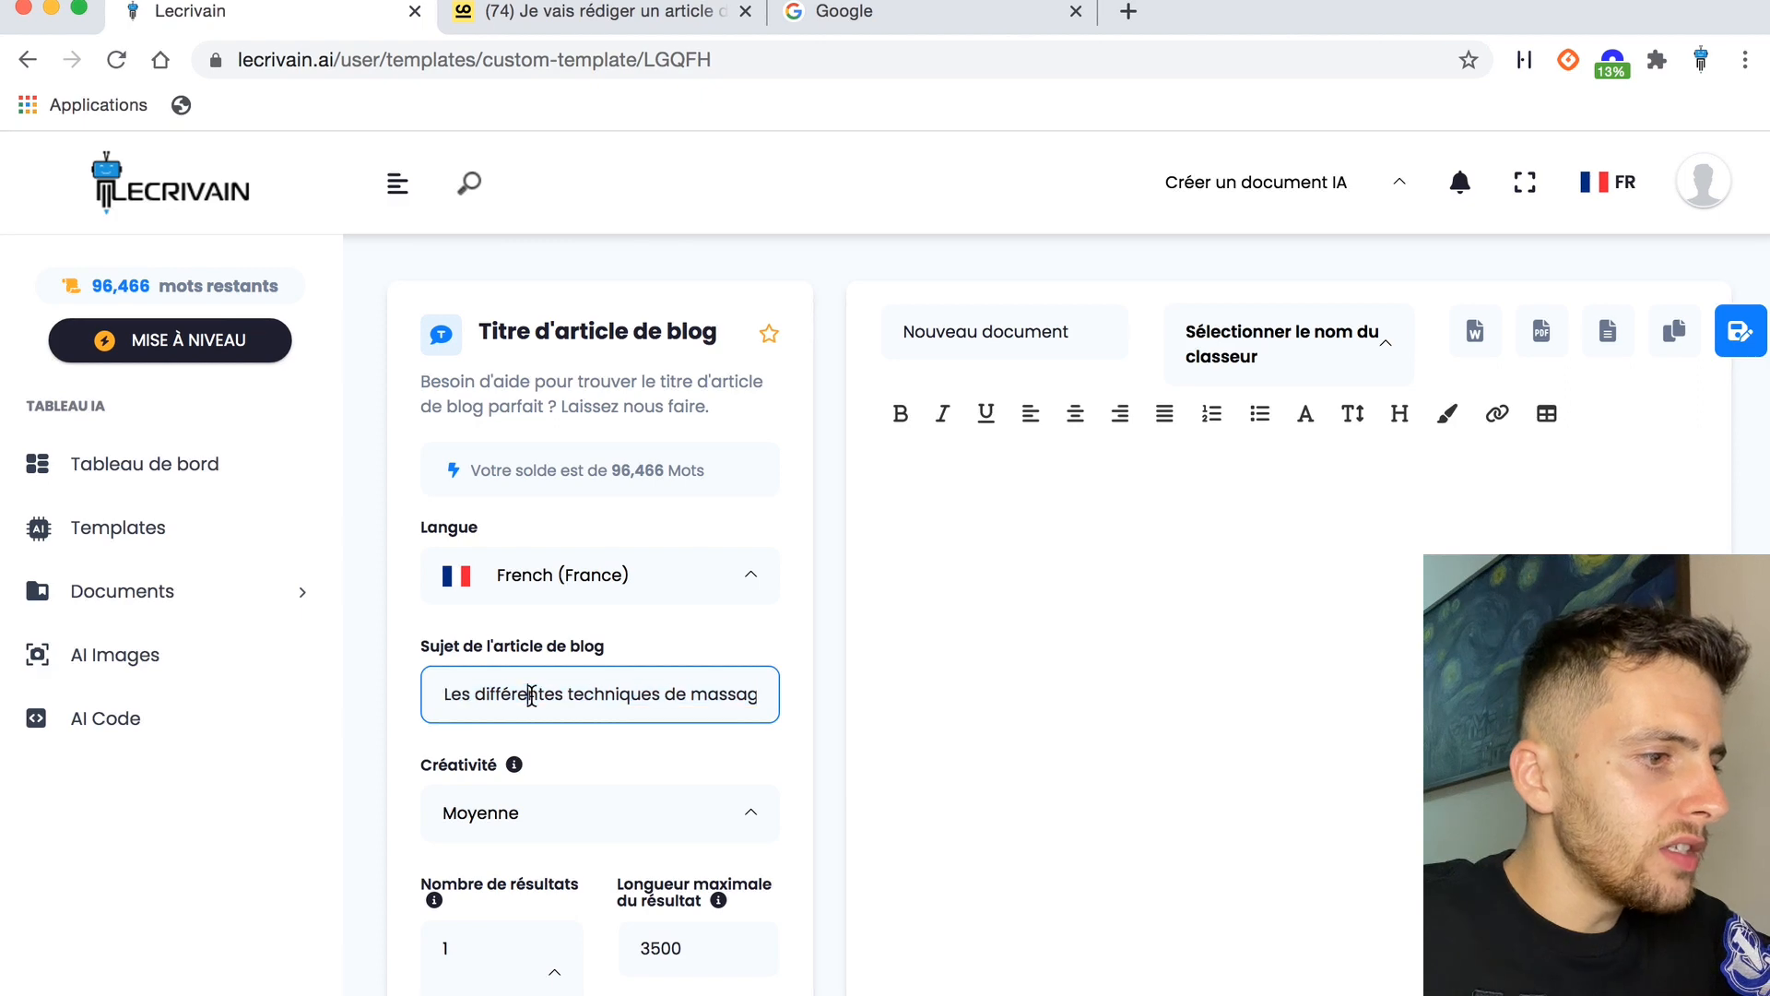
scroll(532, 695, down, 3)
click(590, 829)
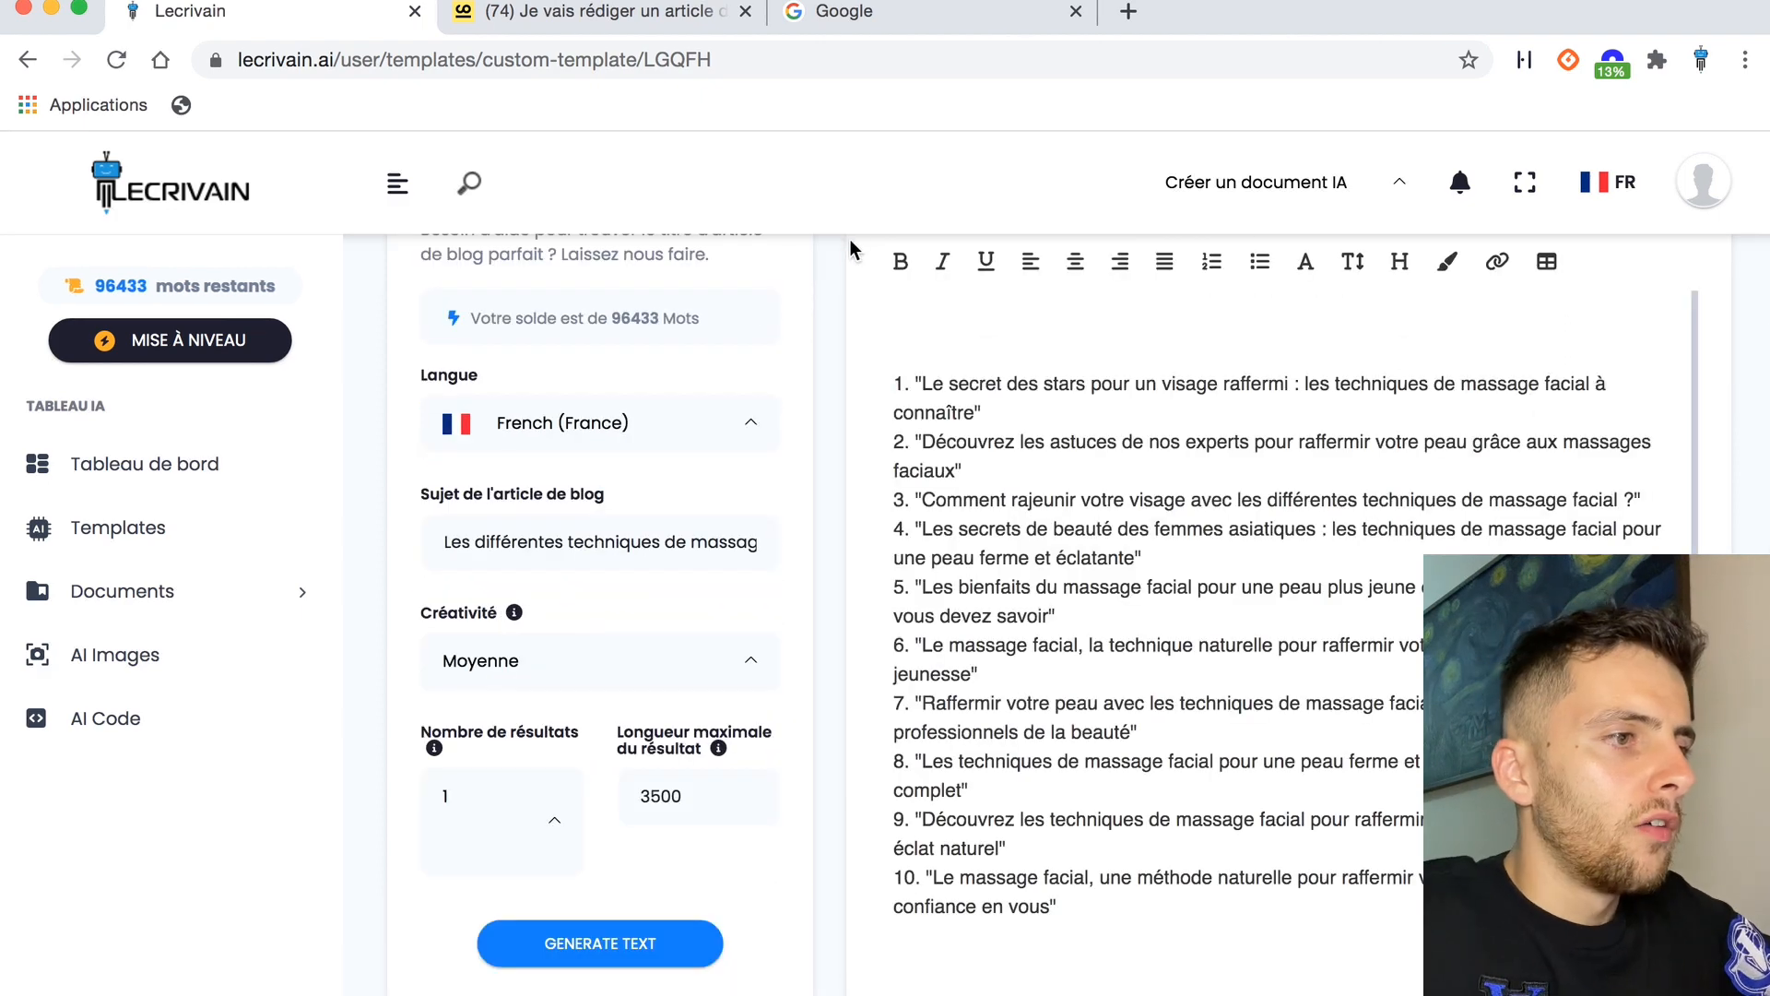
Review the generated titles and select the sixth, "Le massage facial, la technique naturelle pour raffermir votre peau et retrouver votre jeunesse".
scroll(1004, 468, down, 1)
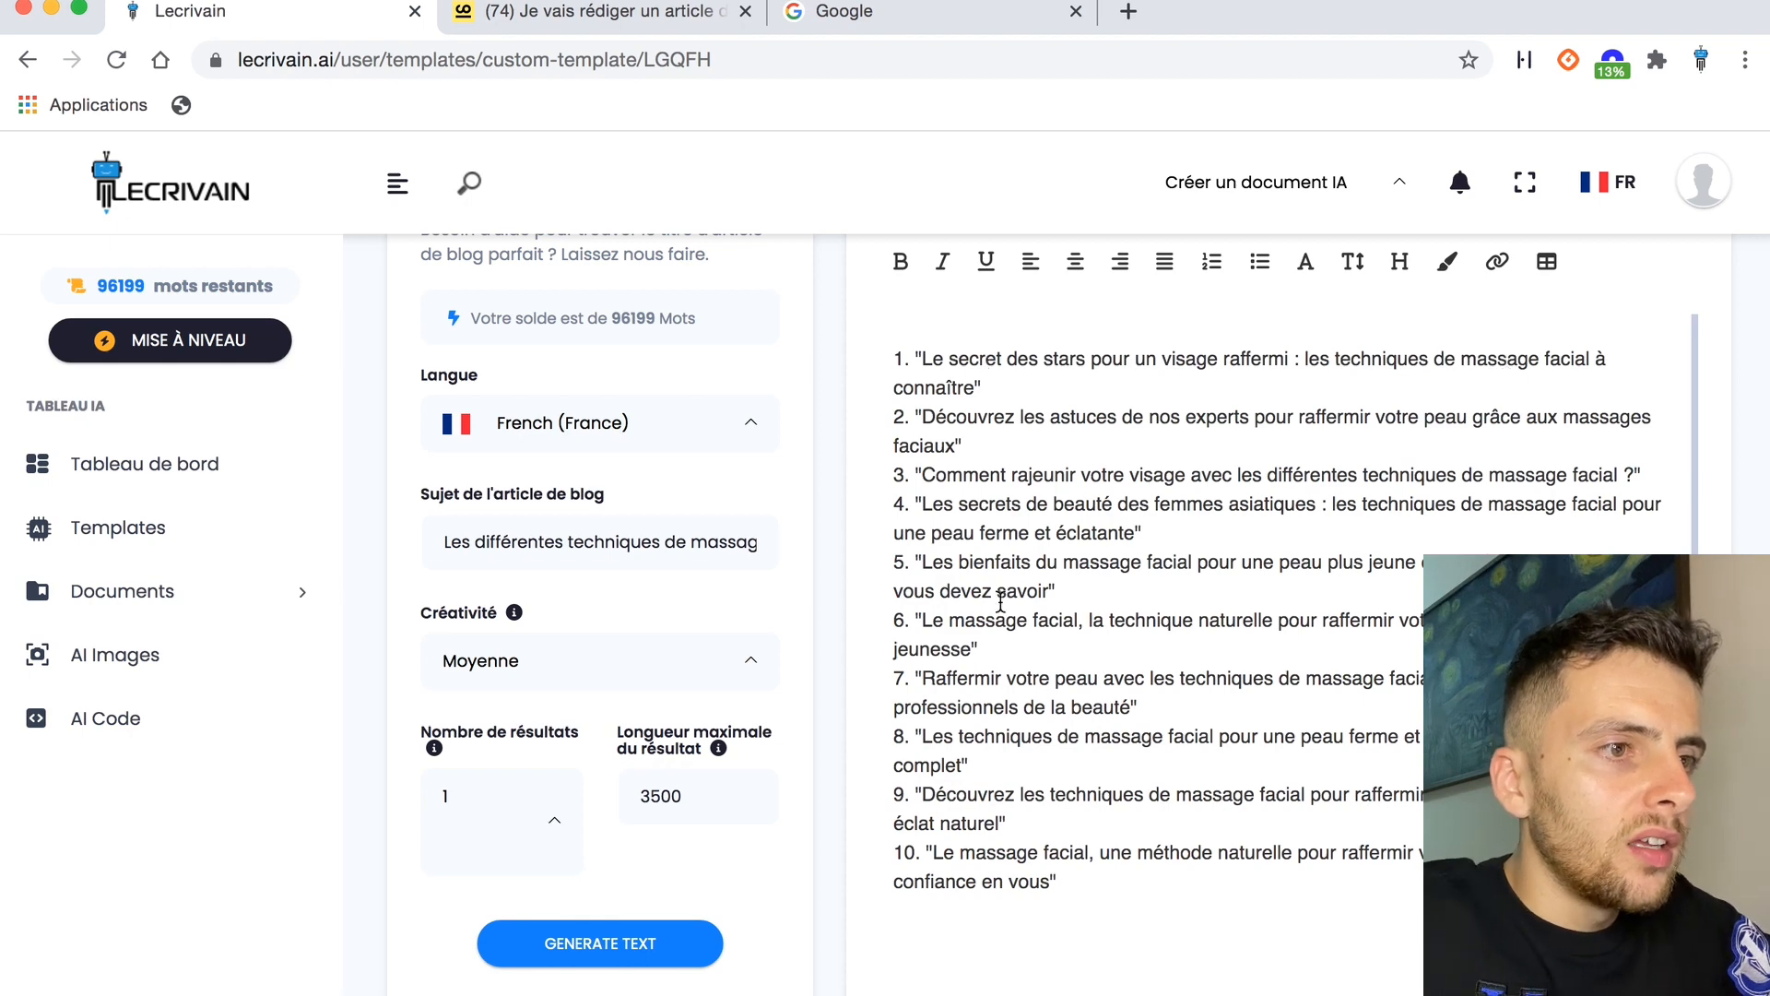
scroll(1001, 601, down, 1)
scroll(1001, 601, down, 2)
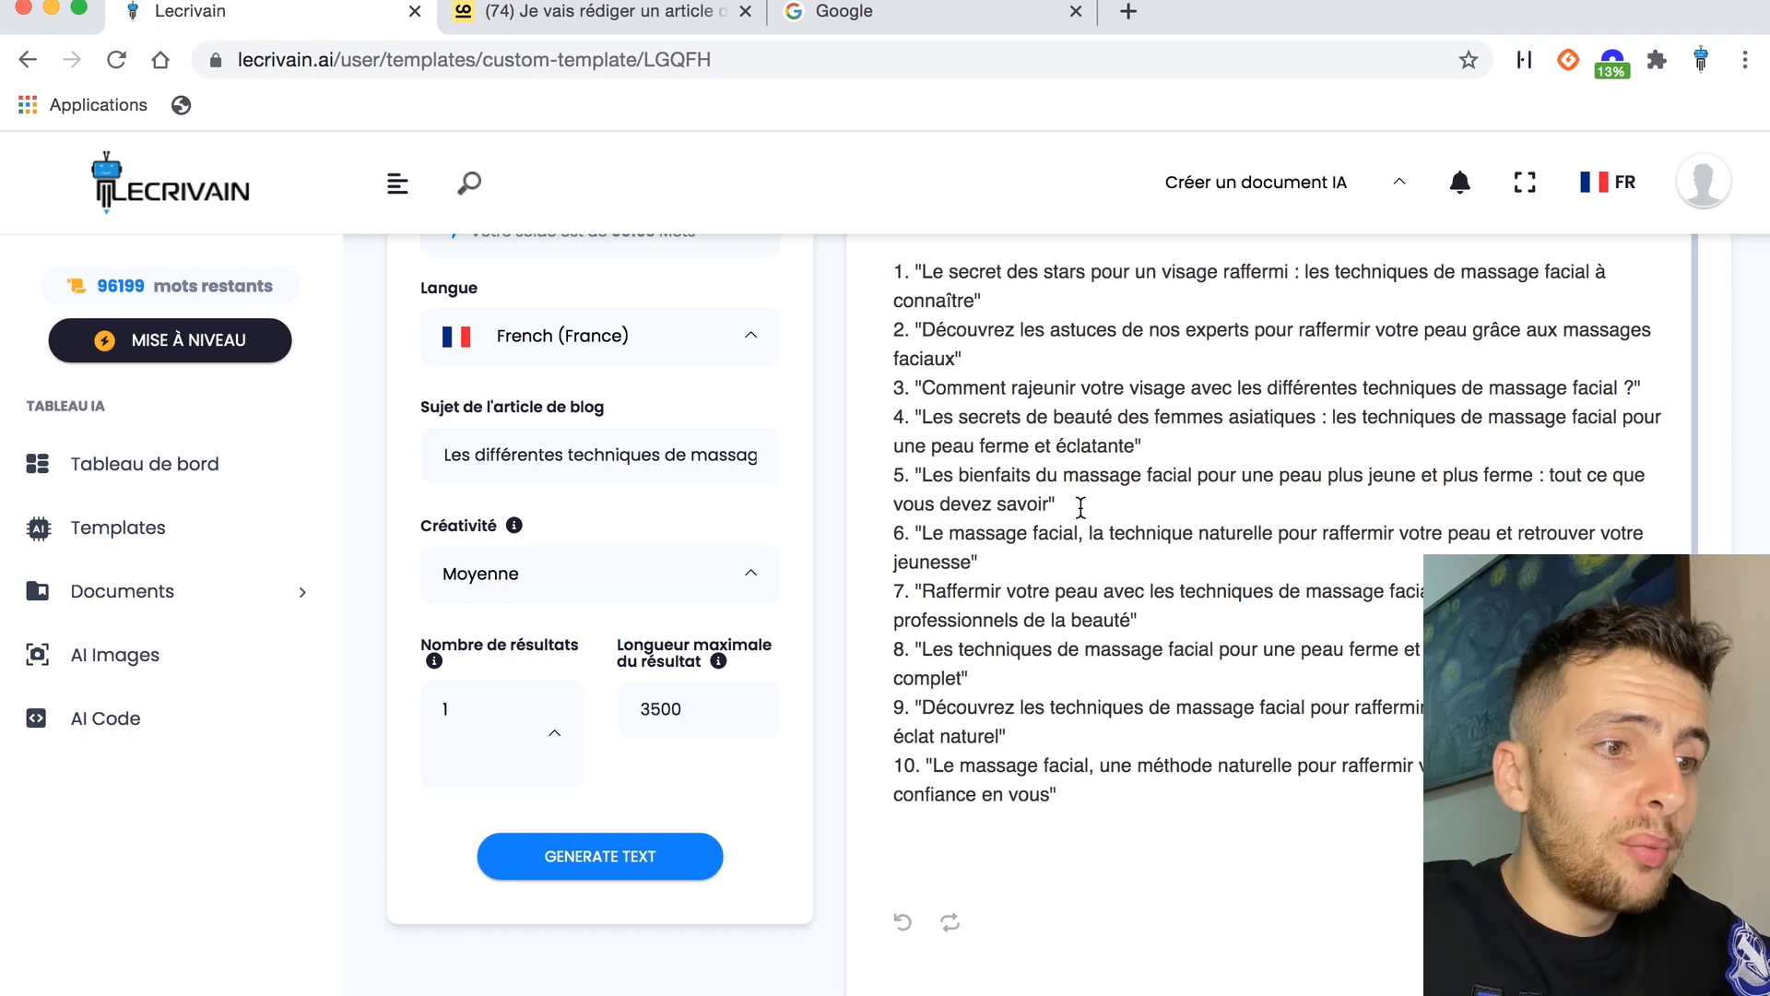
scroll(1081, 506, down, 2)
scroll(1102, 785, up, 1)
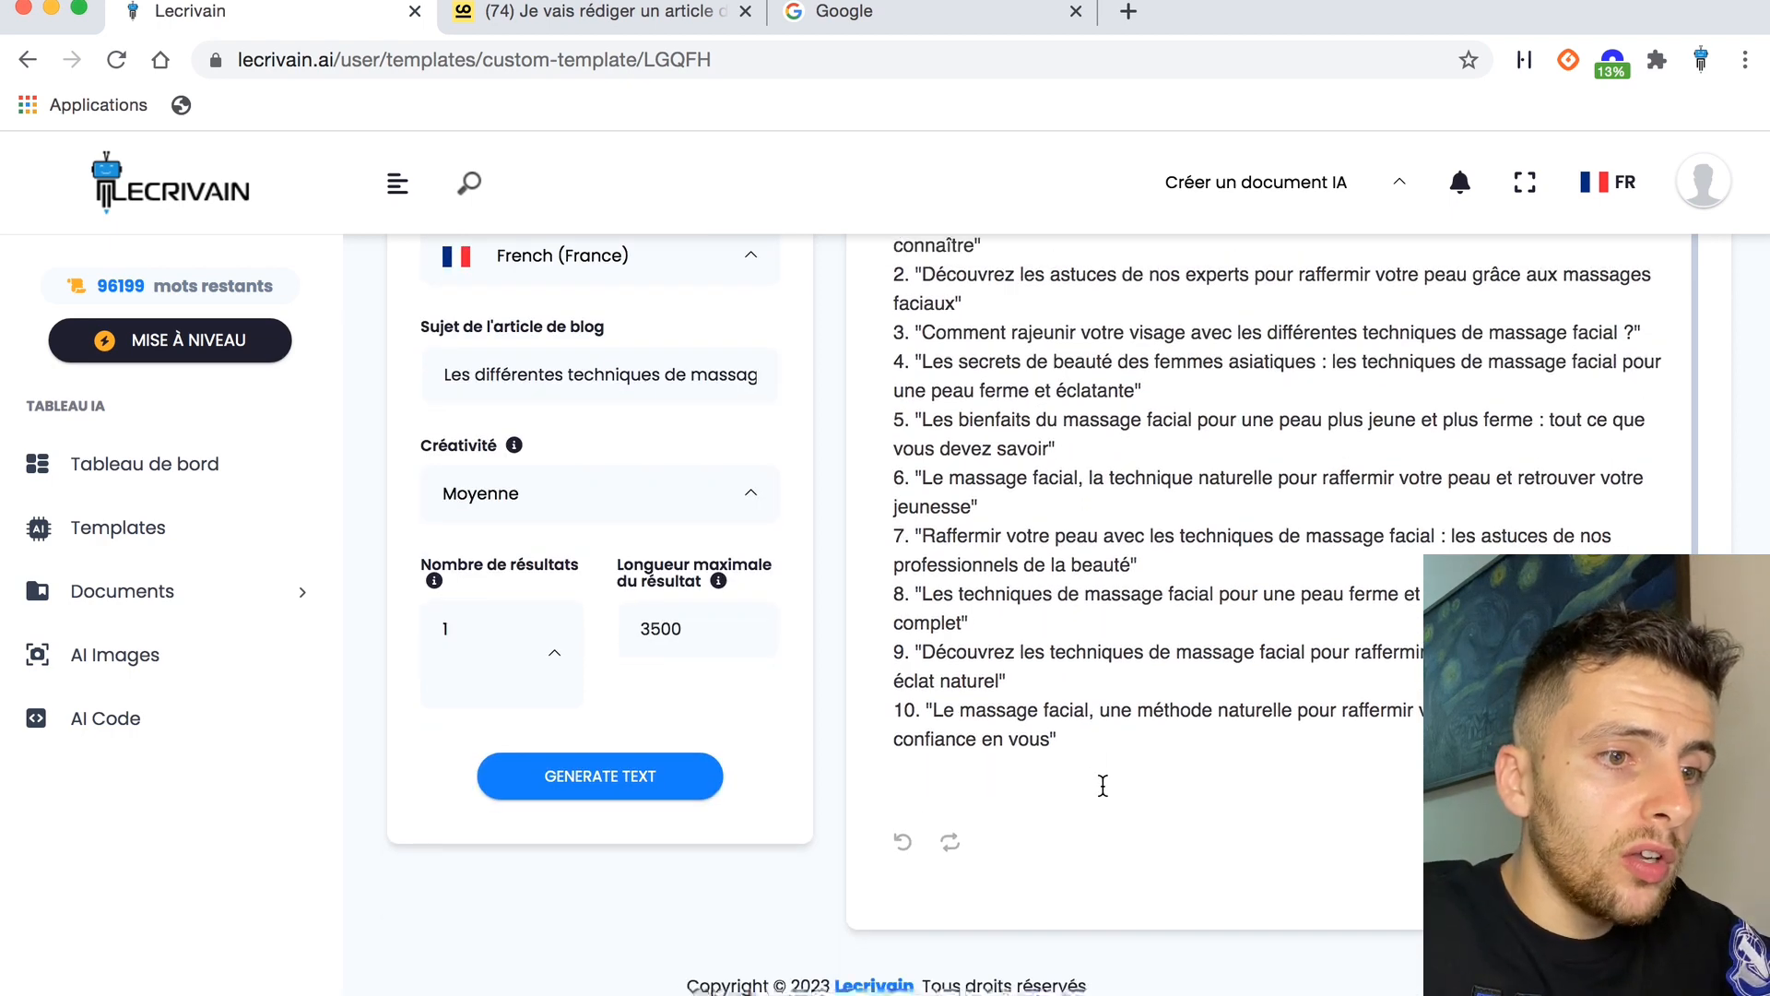
scroll(1103, 785, up, 3)
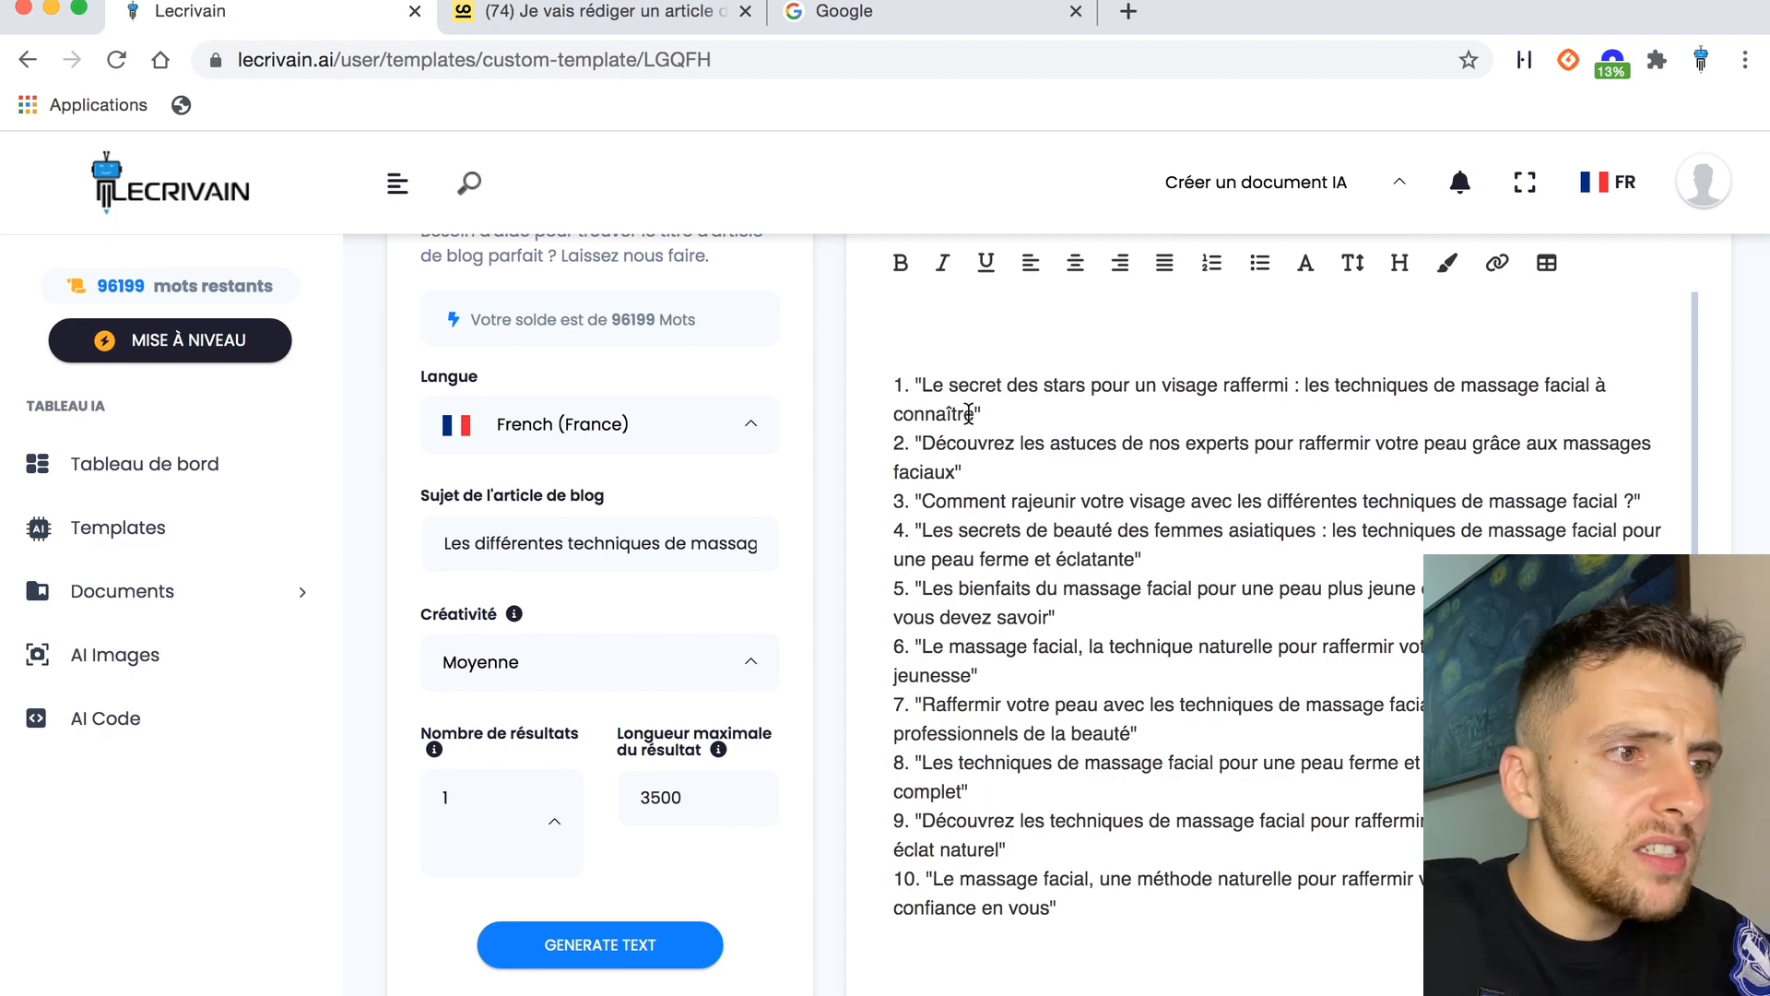
drag(973, 413, 921, 379)
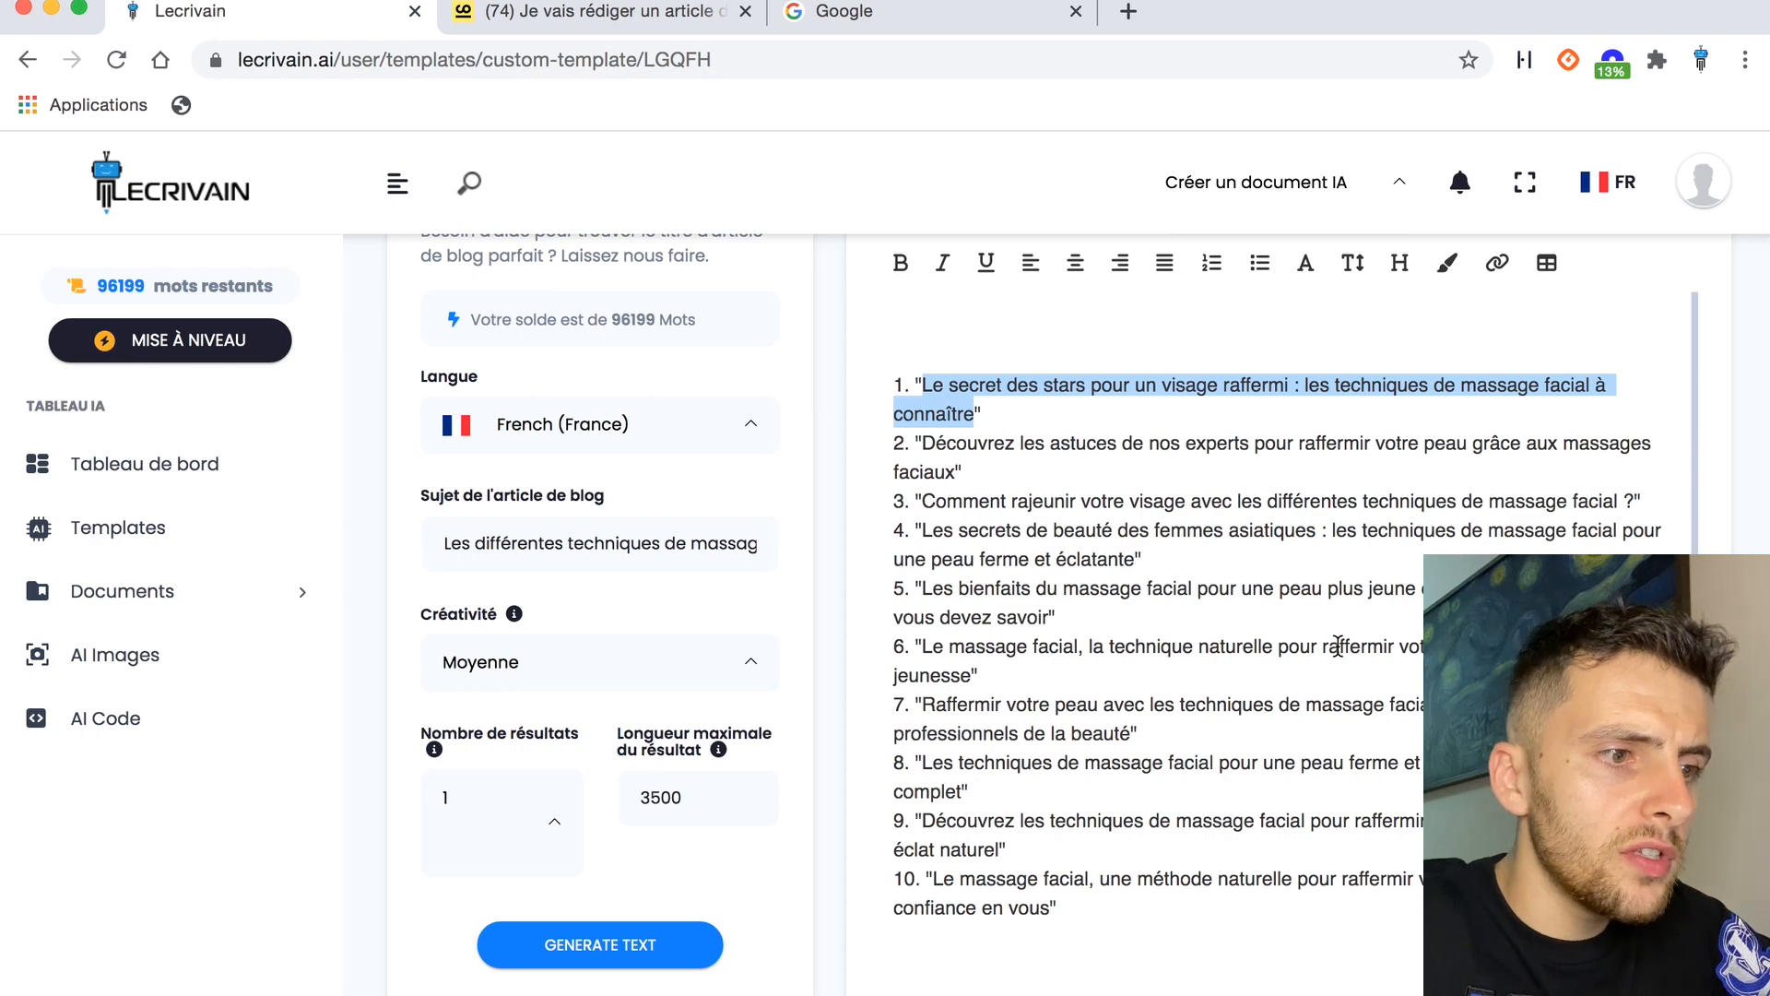
drag(970, 676, 917, 644)
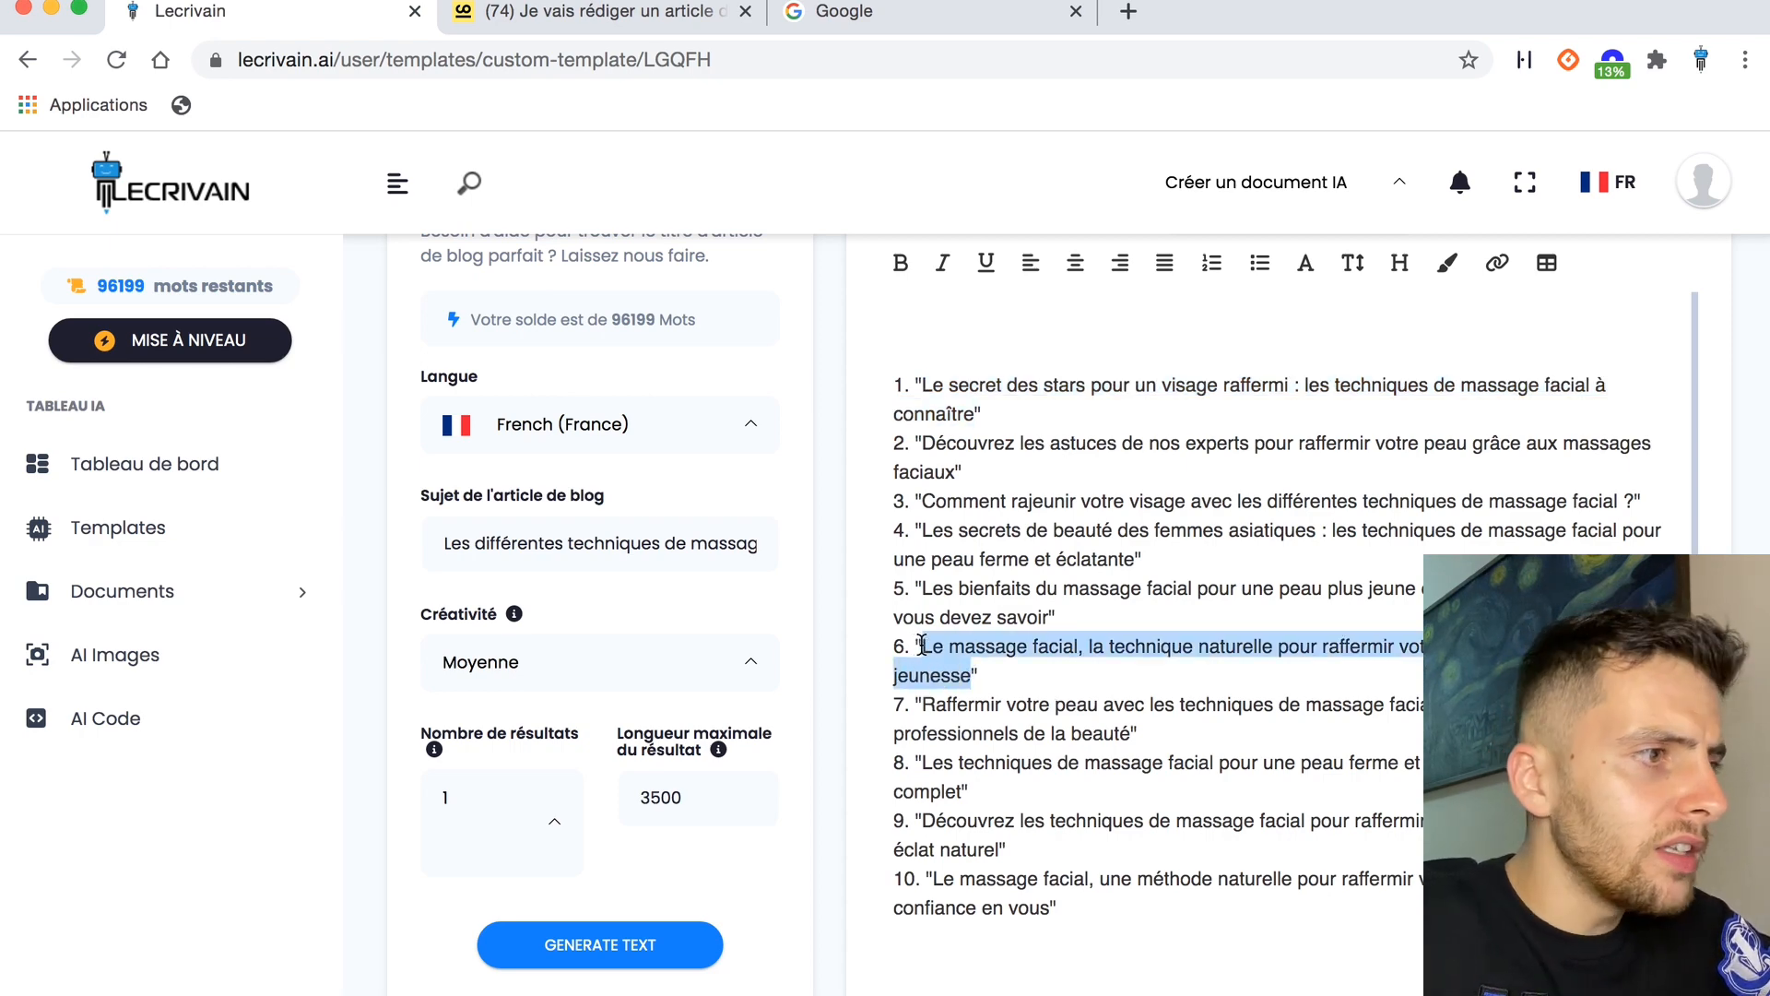
click(1014, 666)
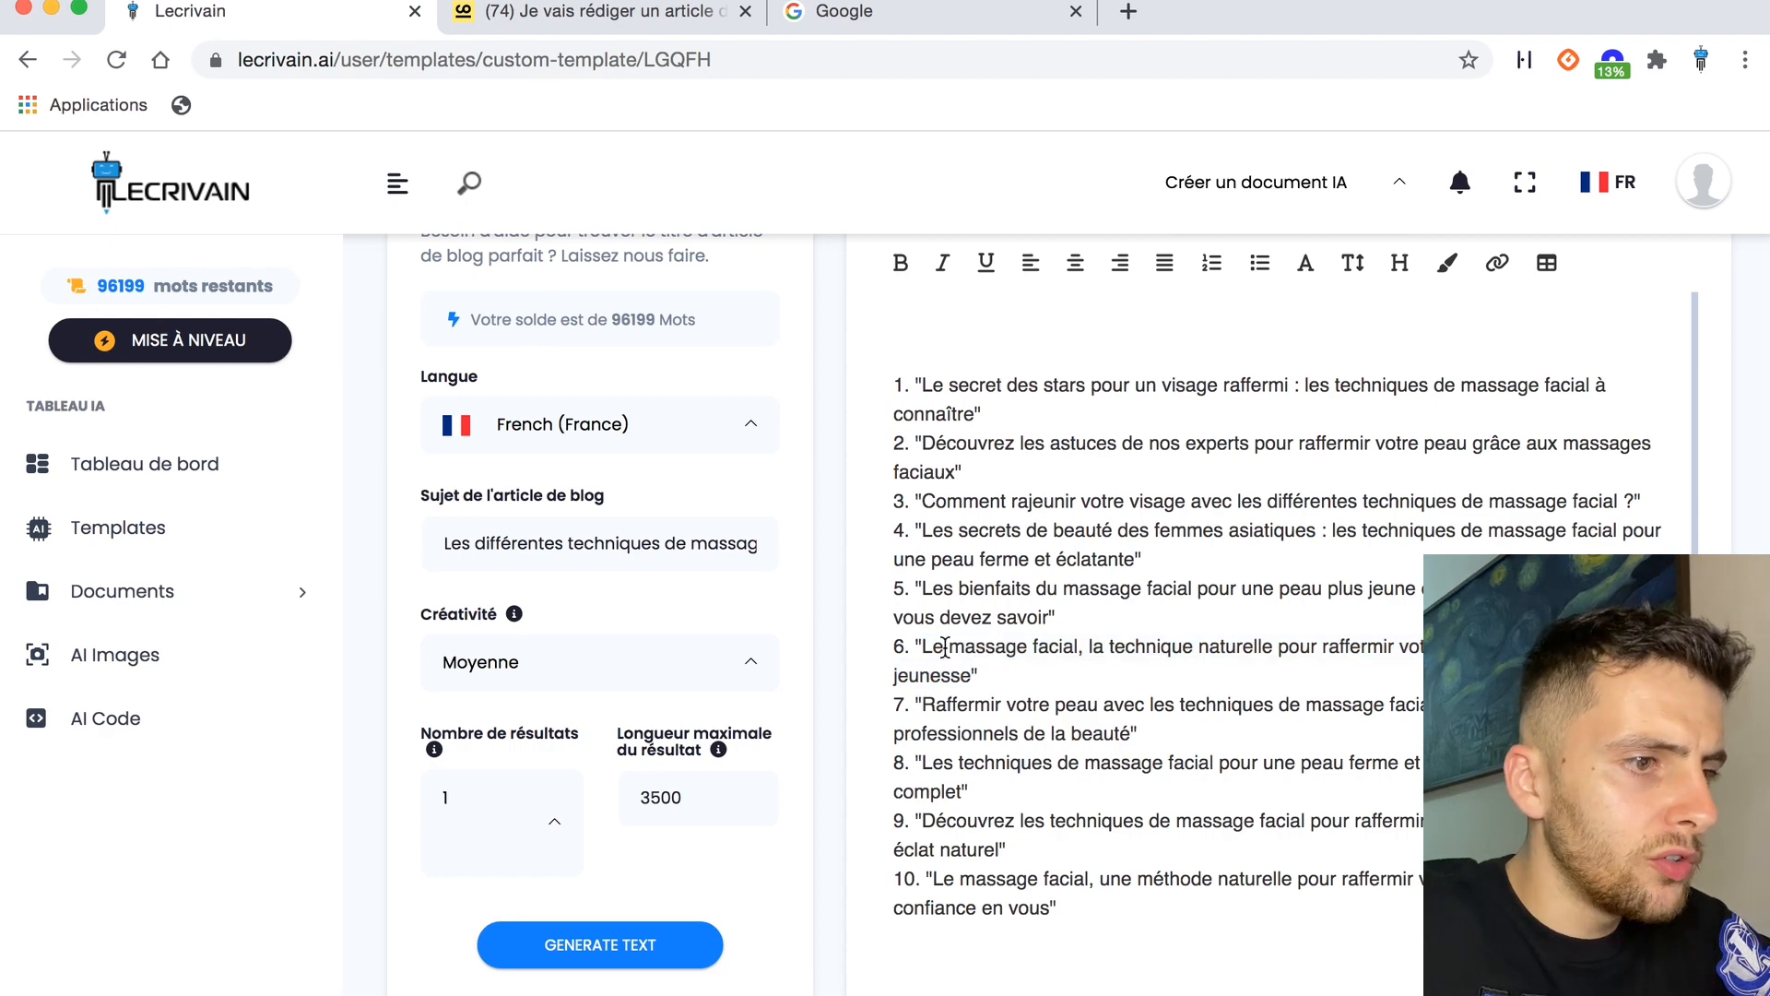
drag(972, 676, 922, 638)
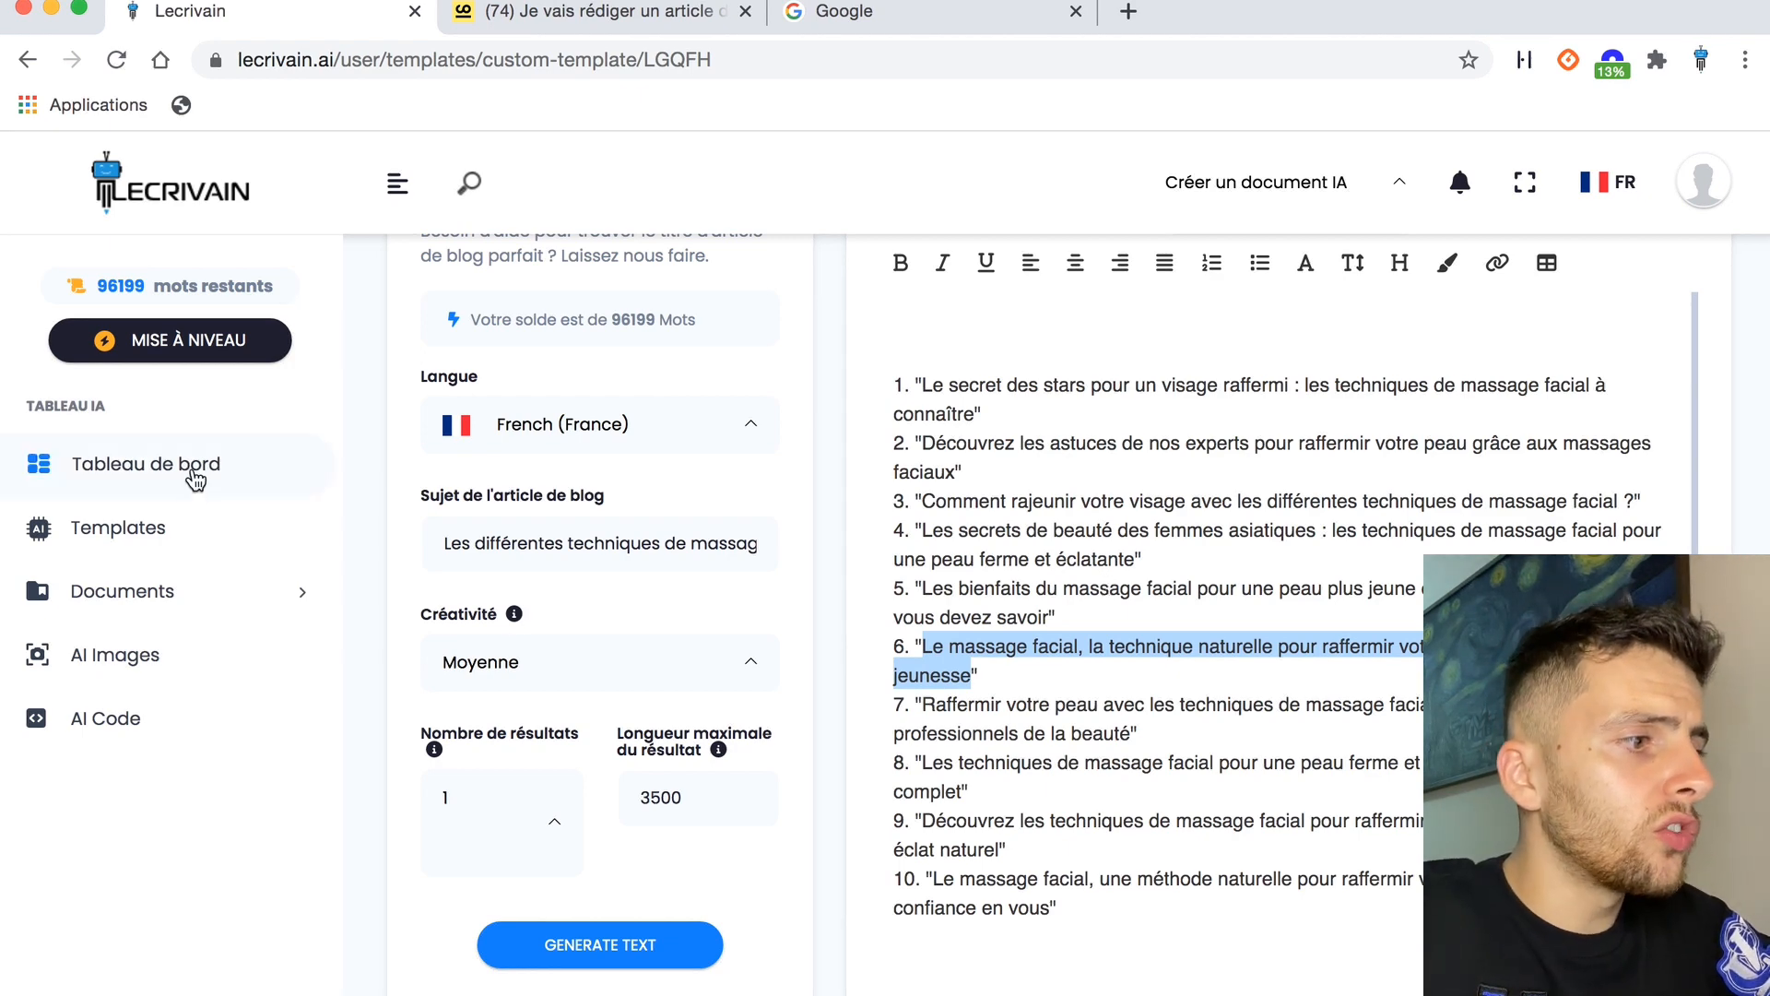
Go back to the Blog & SEO templates, look through the article-part templates and open the "Article de blog" template.
click(178, 538)
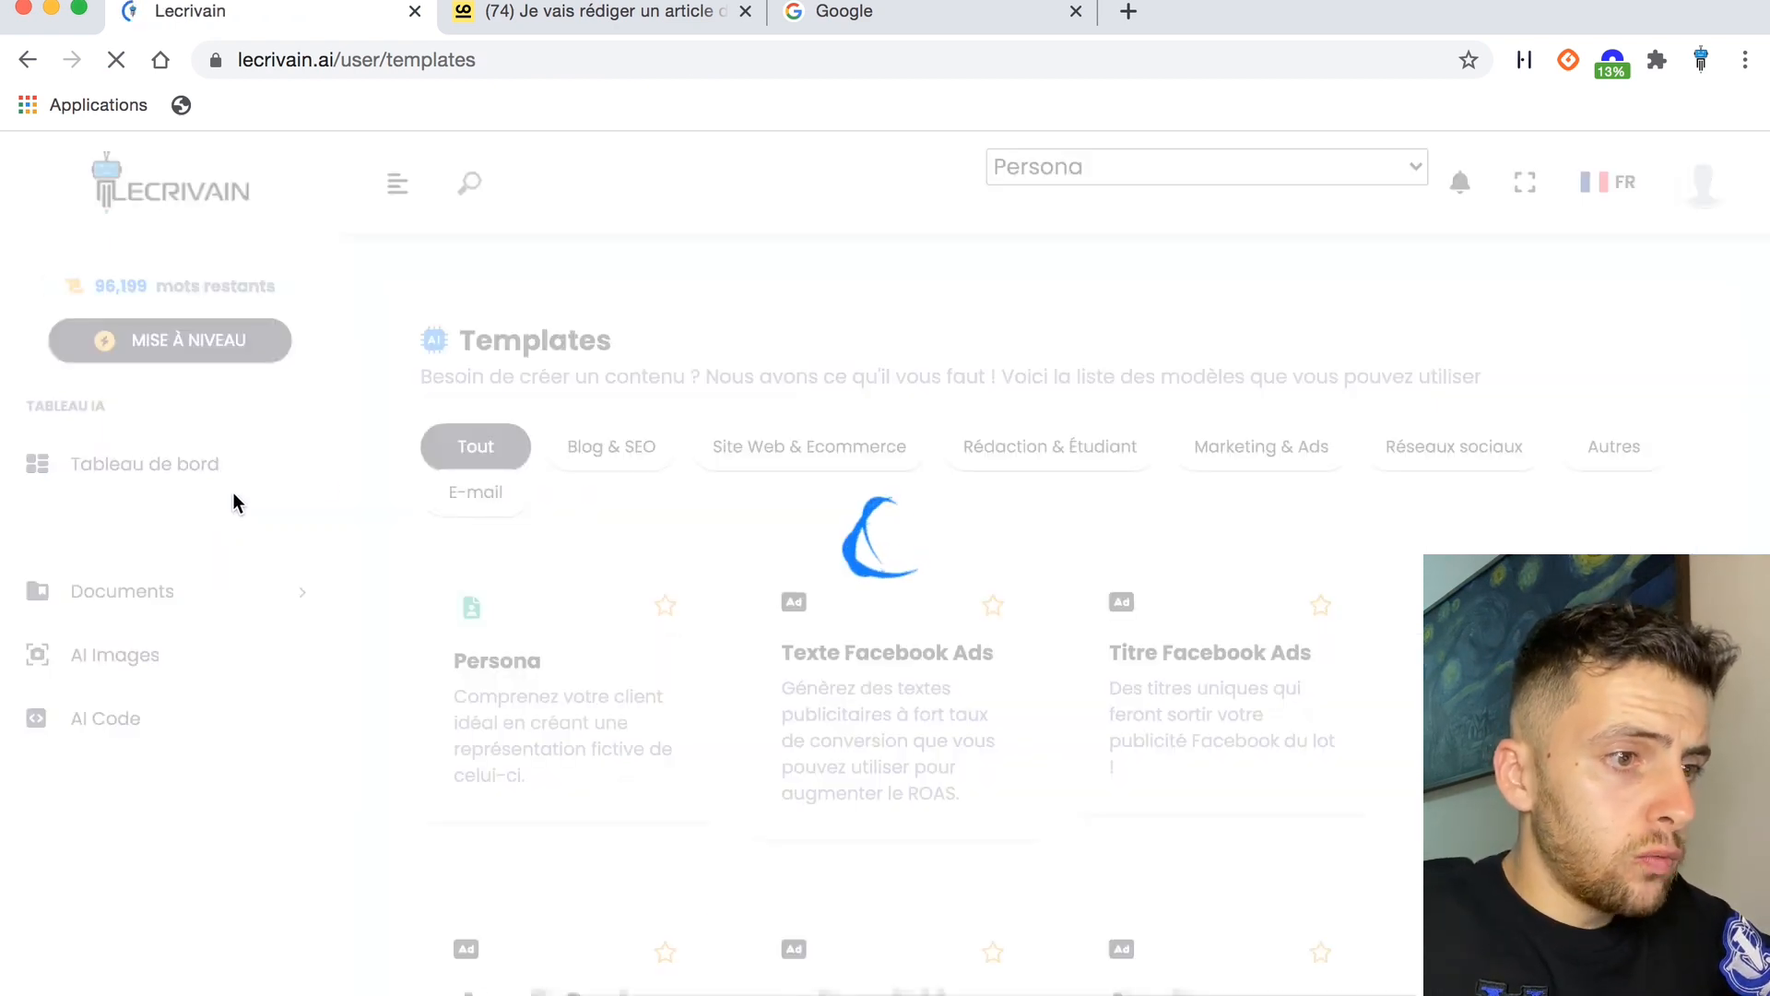
click(595, 444)
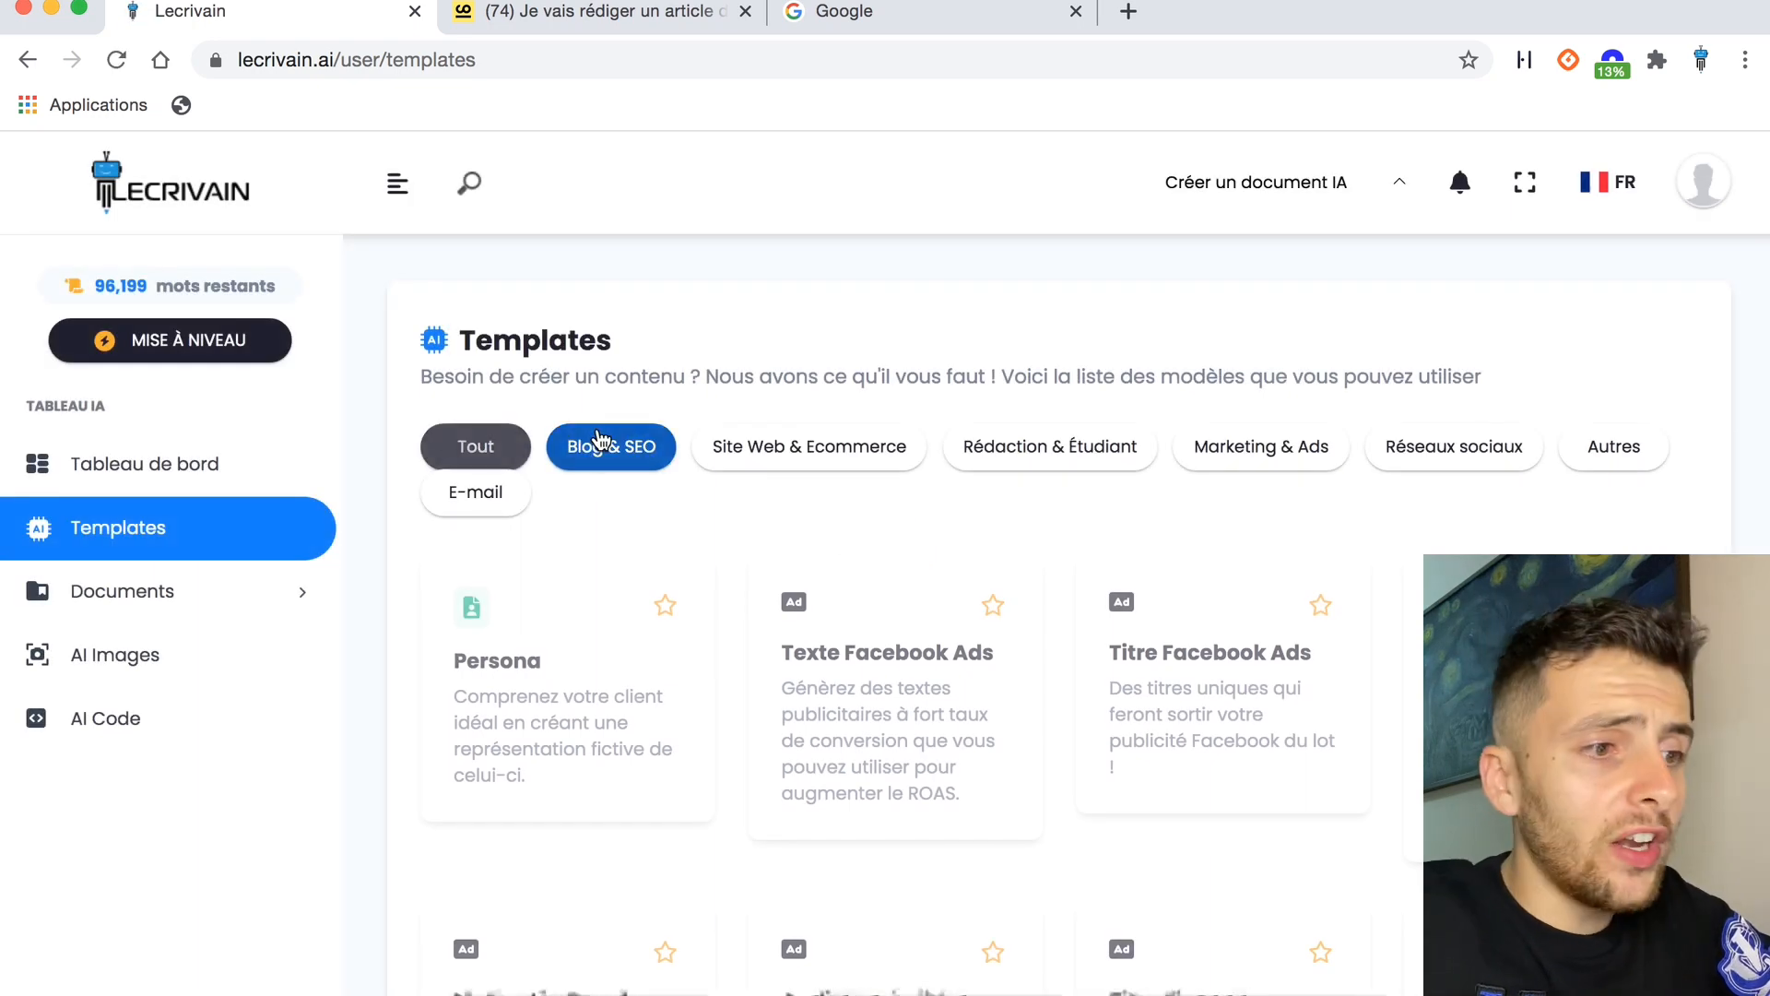
scroll(1066, 627, down, 2)
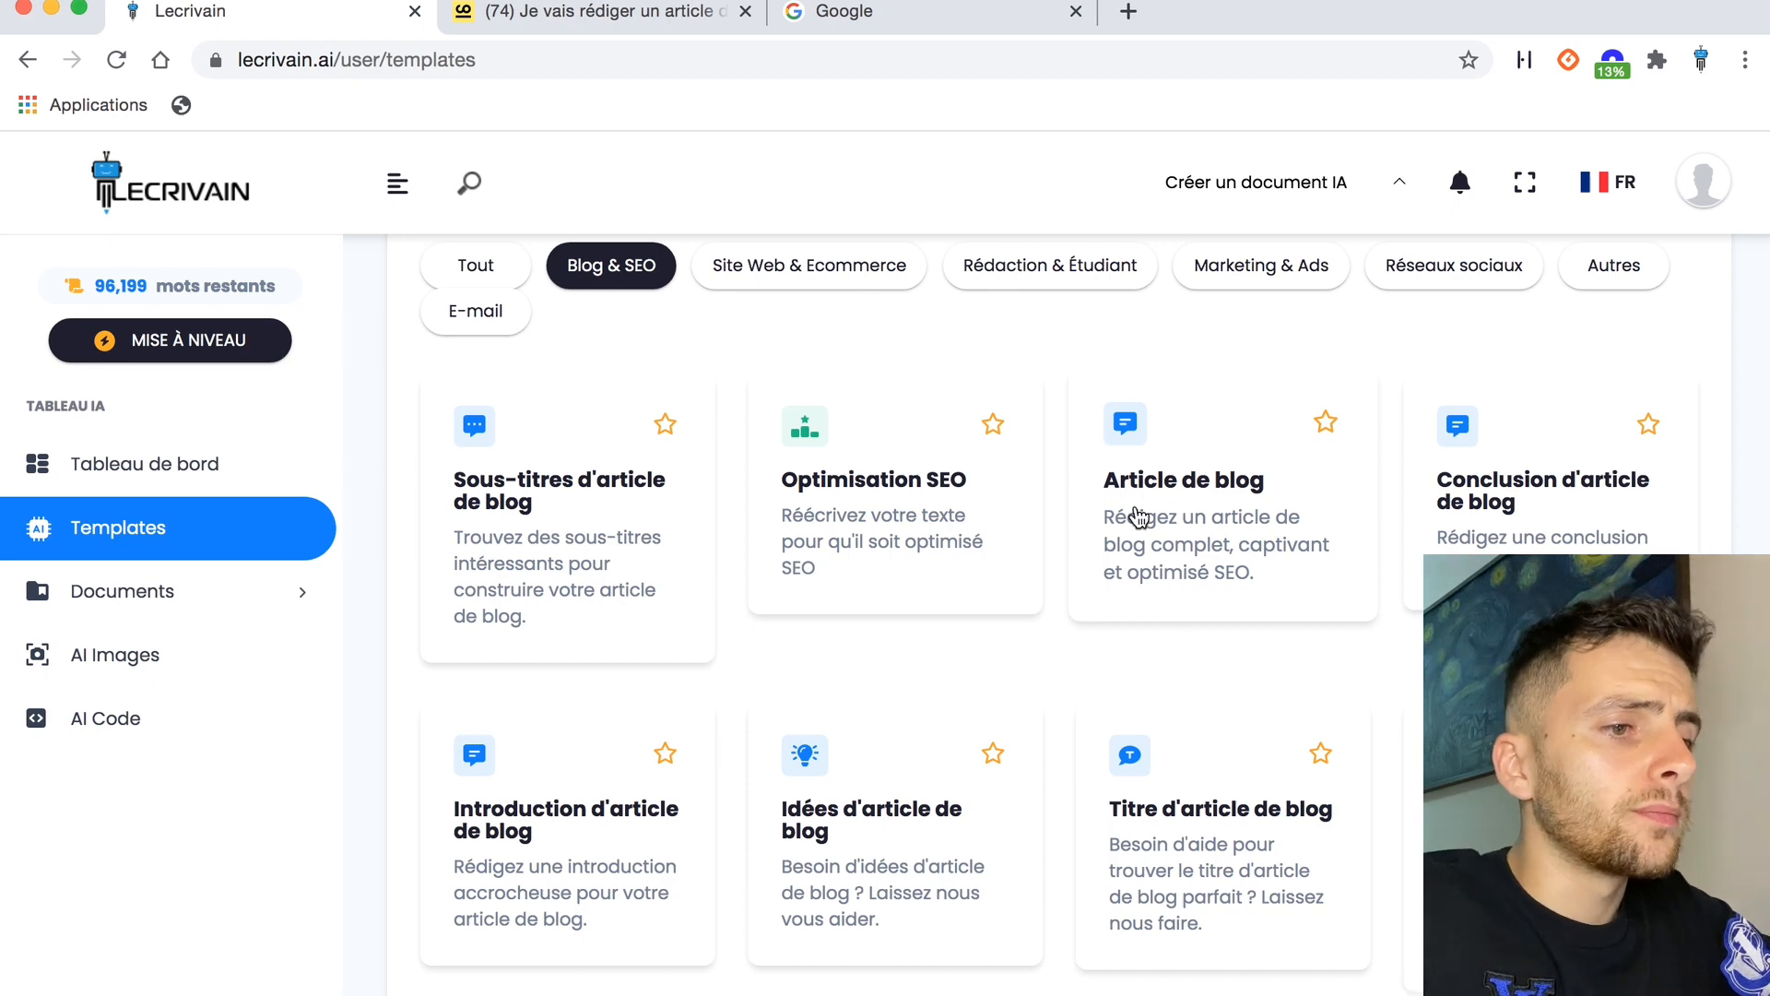
scroll(1049, 640, down, 3)
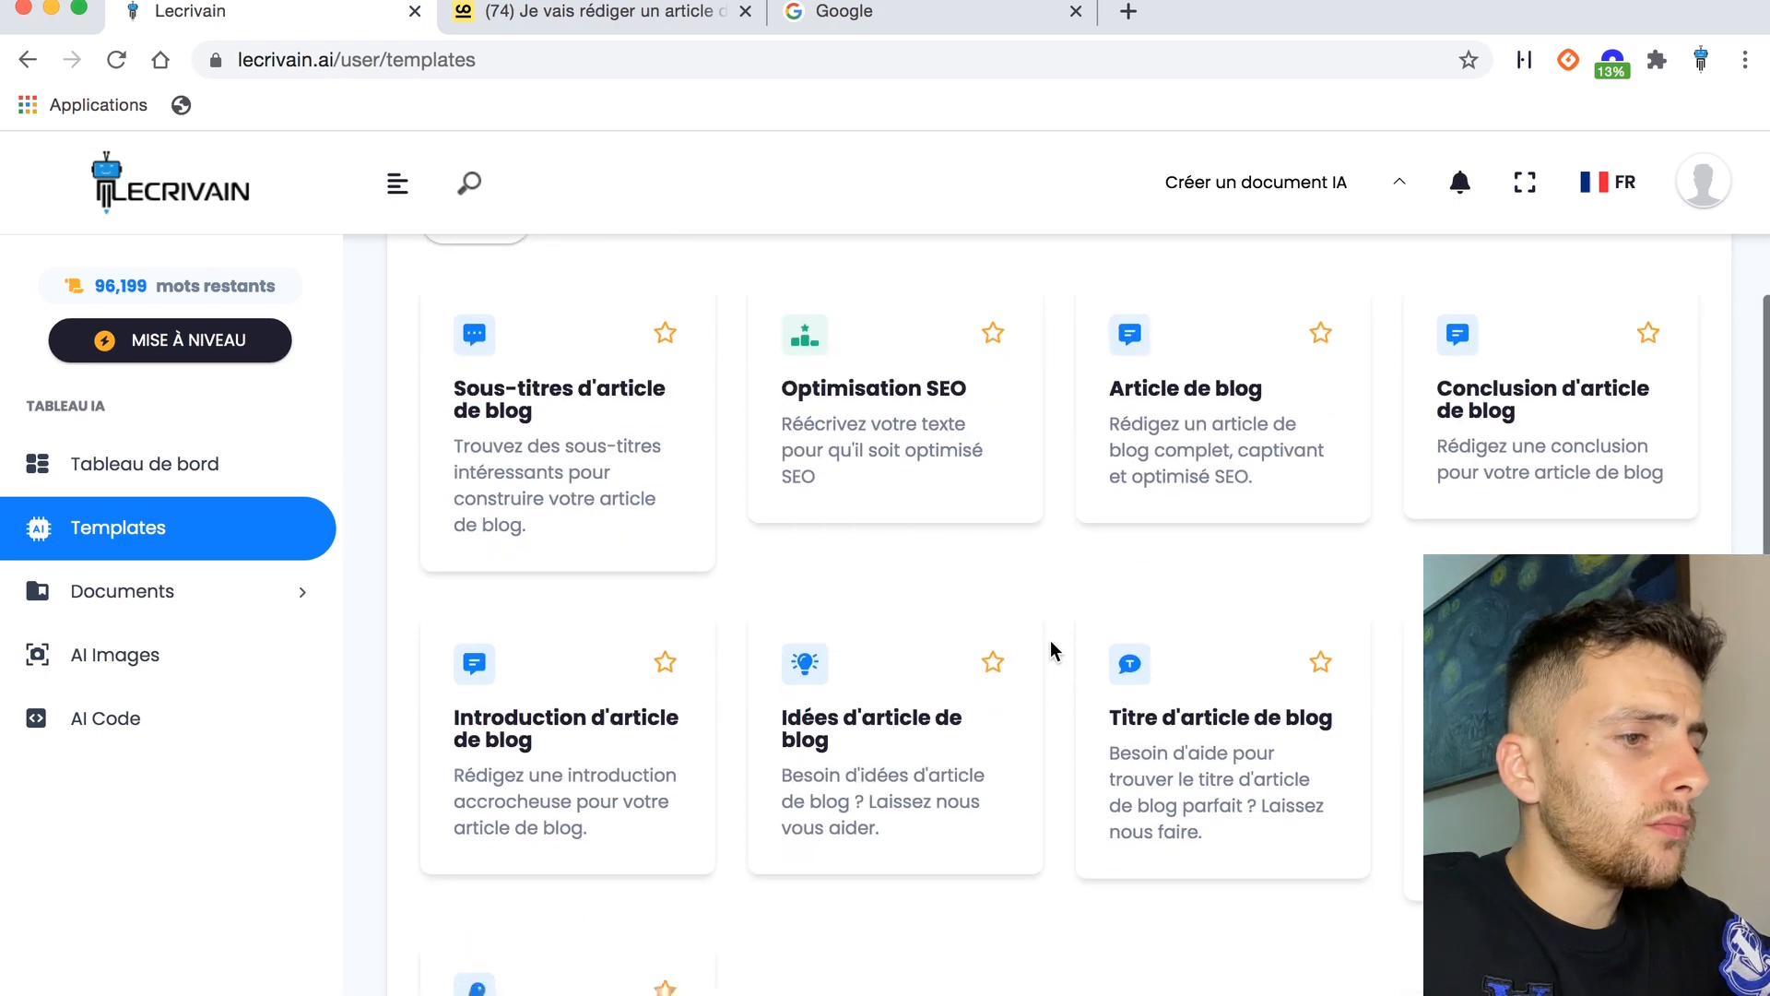
scroll(1051, 650, down, 3)
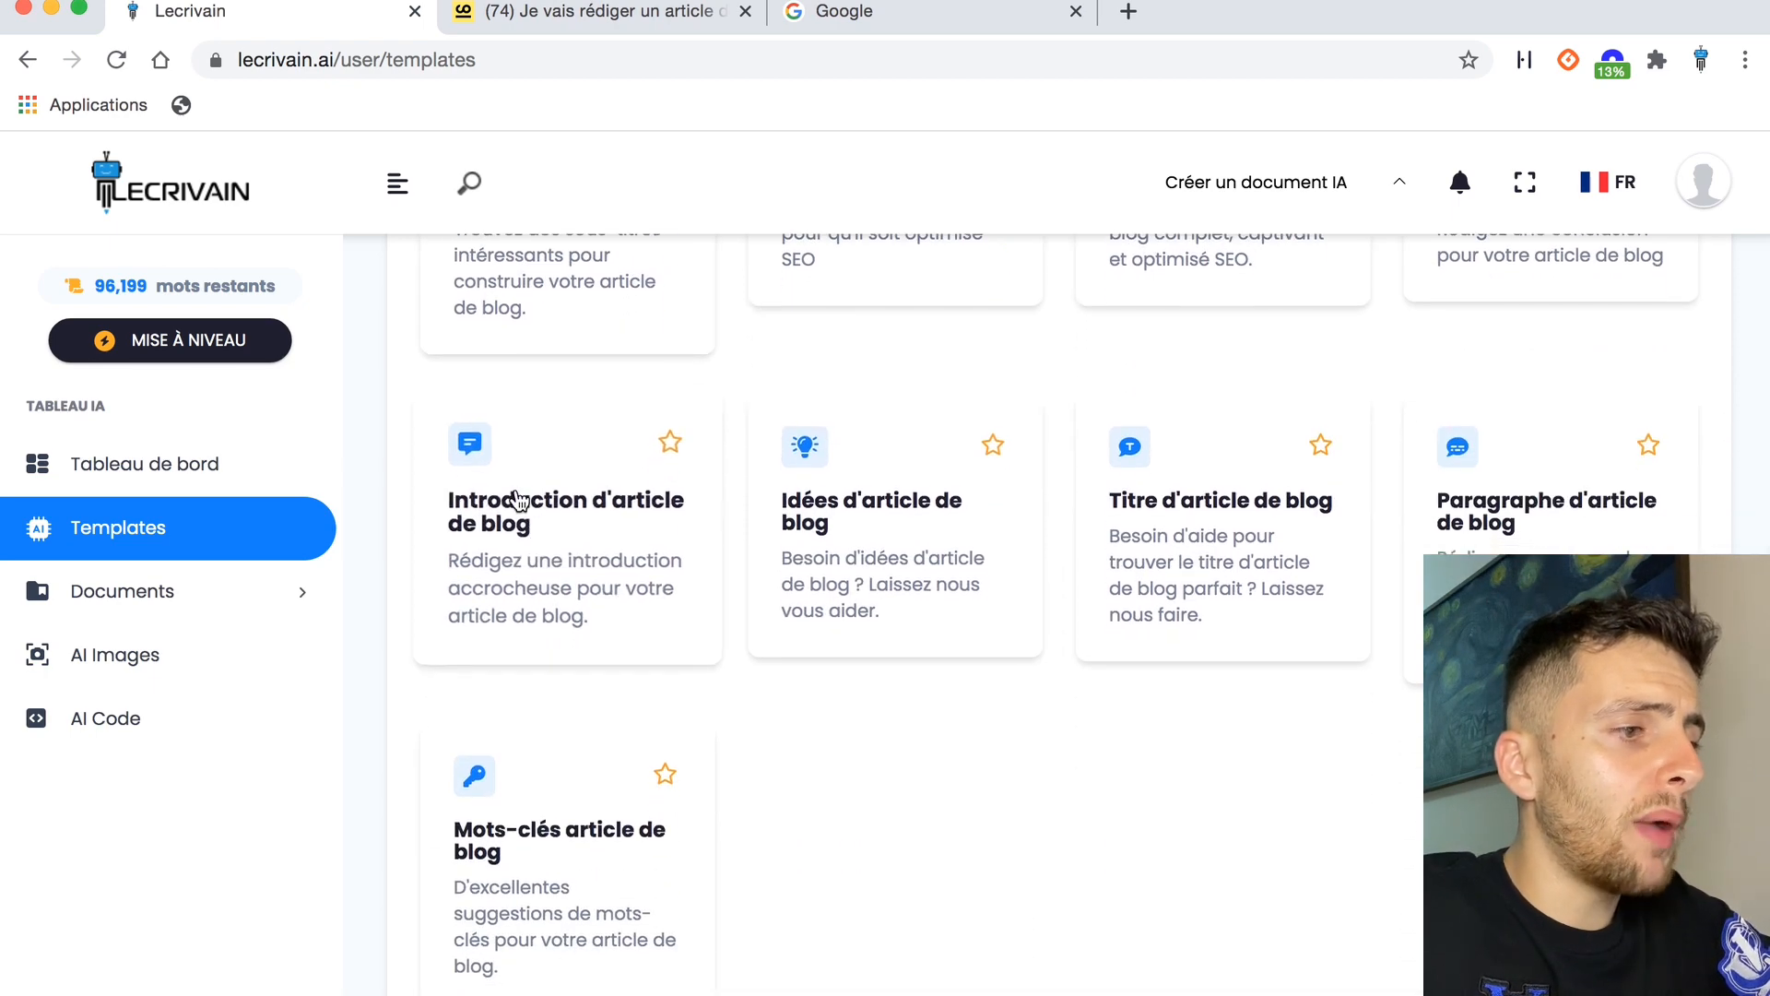
scroll(533, 624, up, 6)
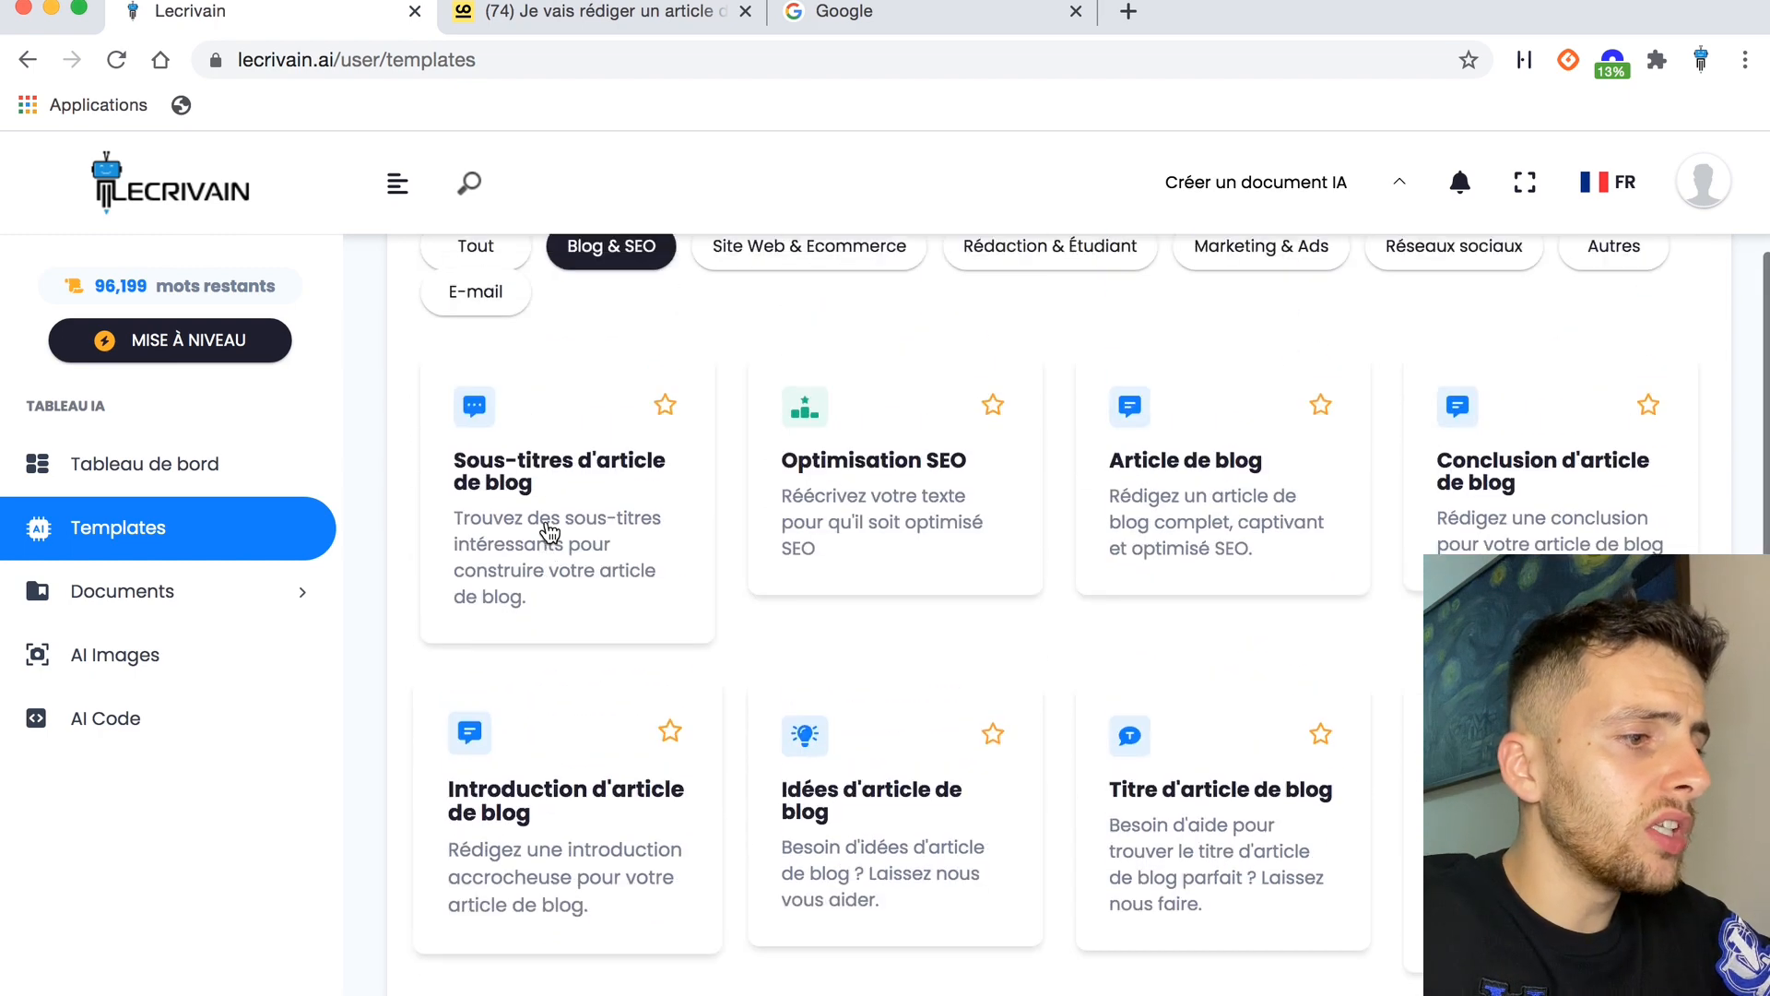
scroll(524, 625, down, 5)
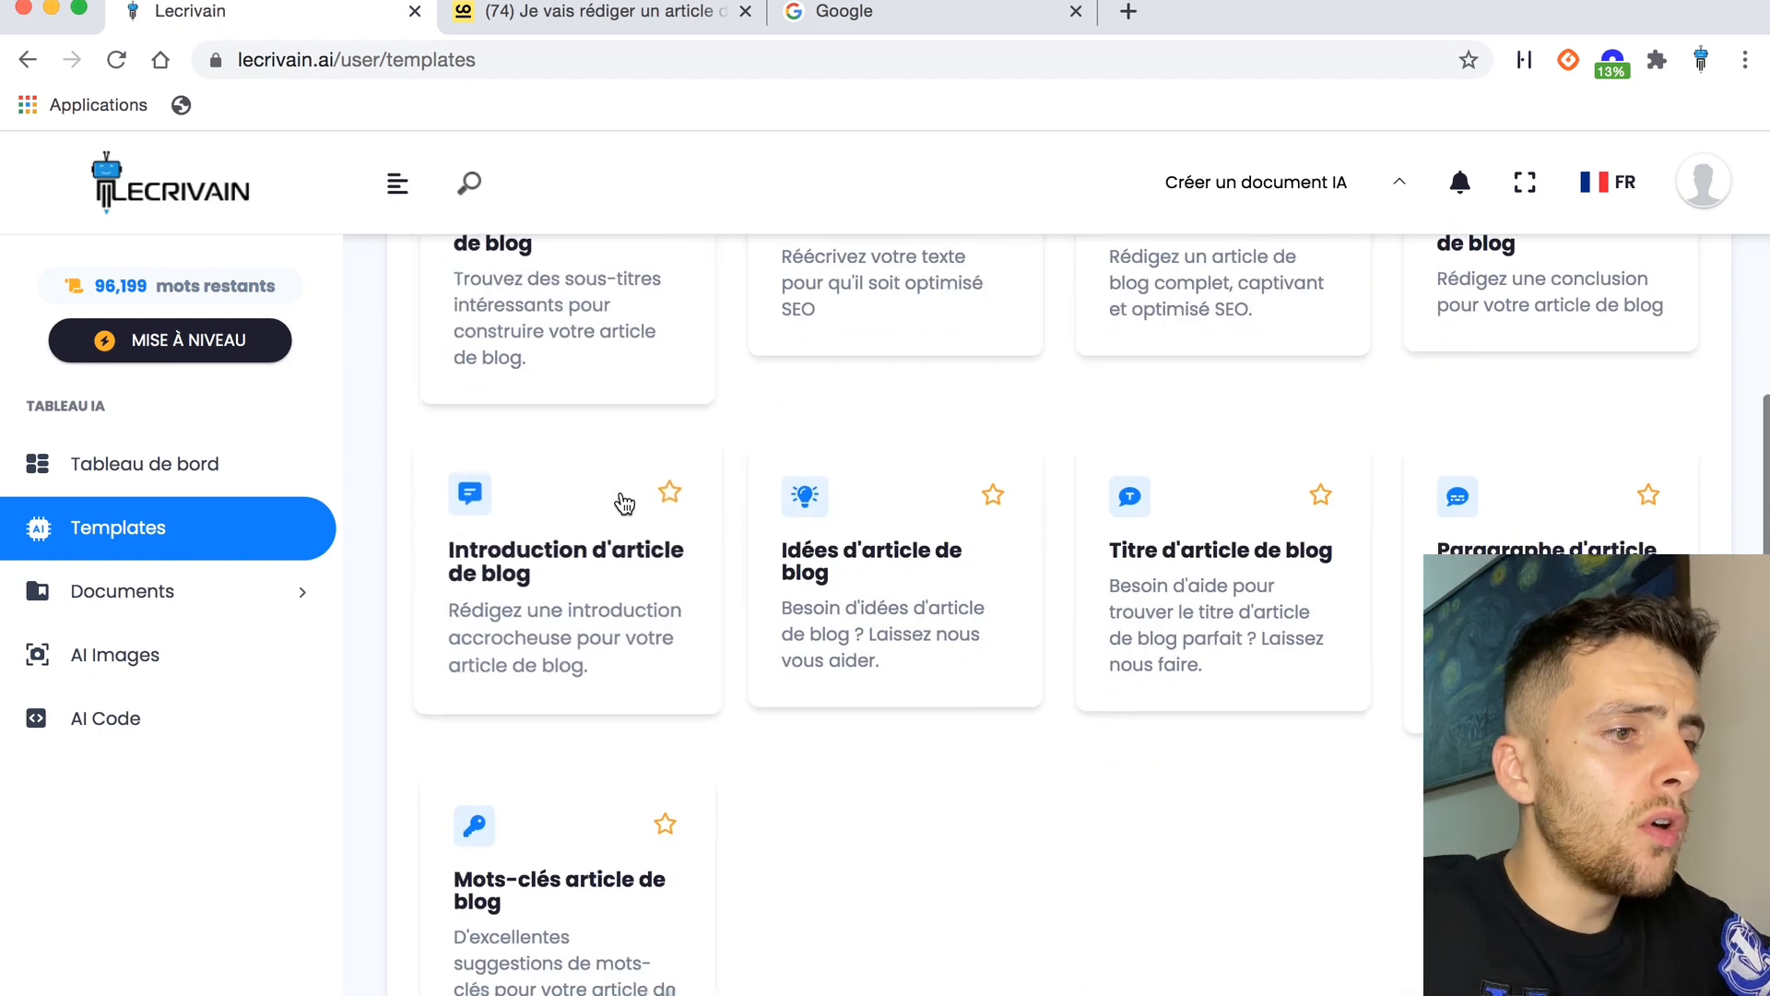
scroll(1353, 721, up, 3)
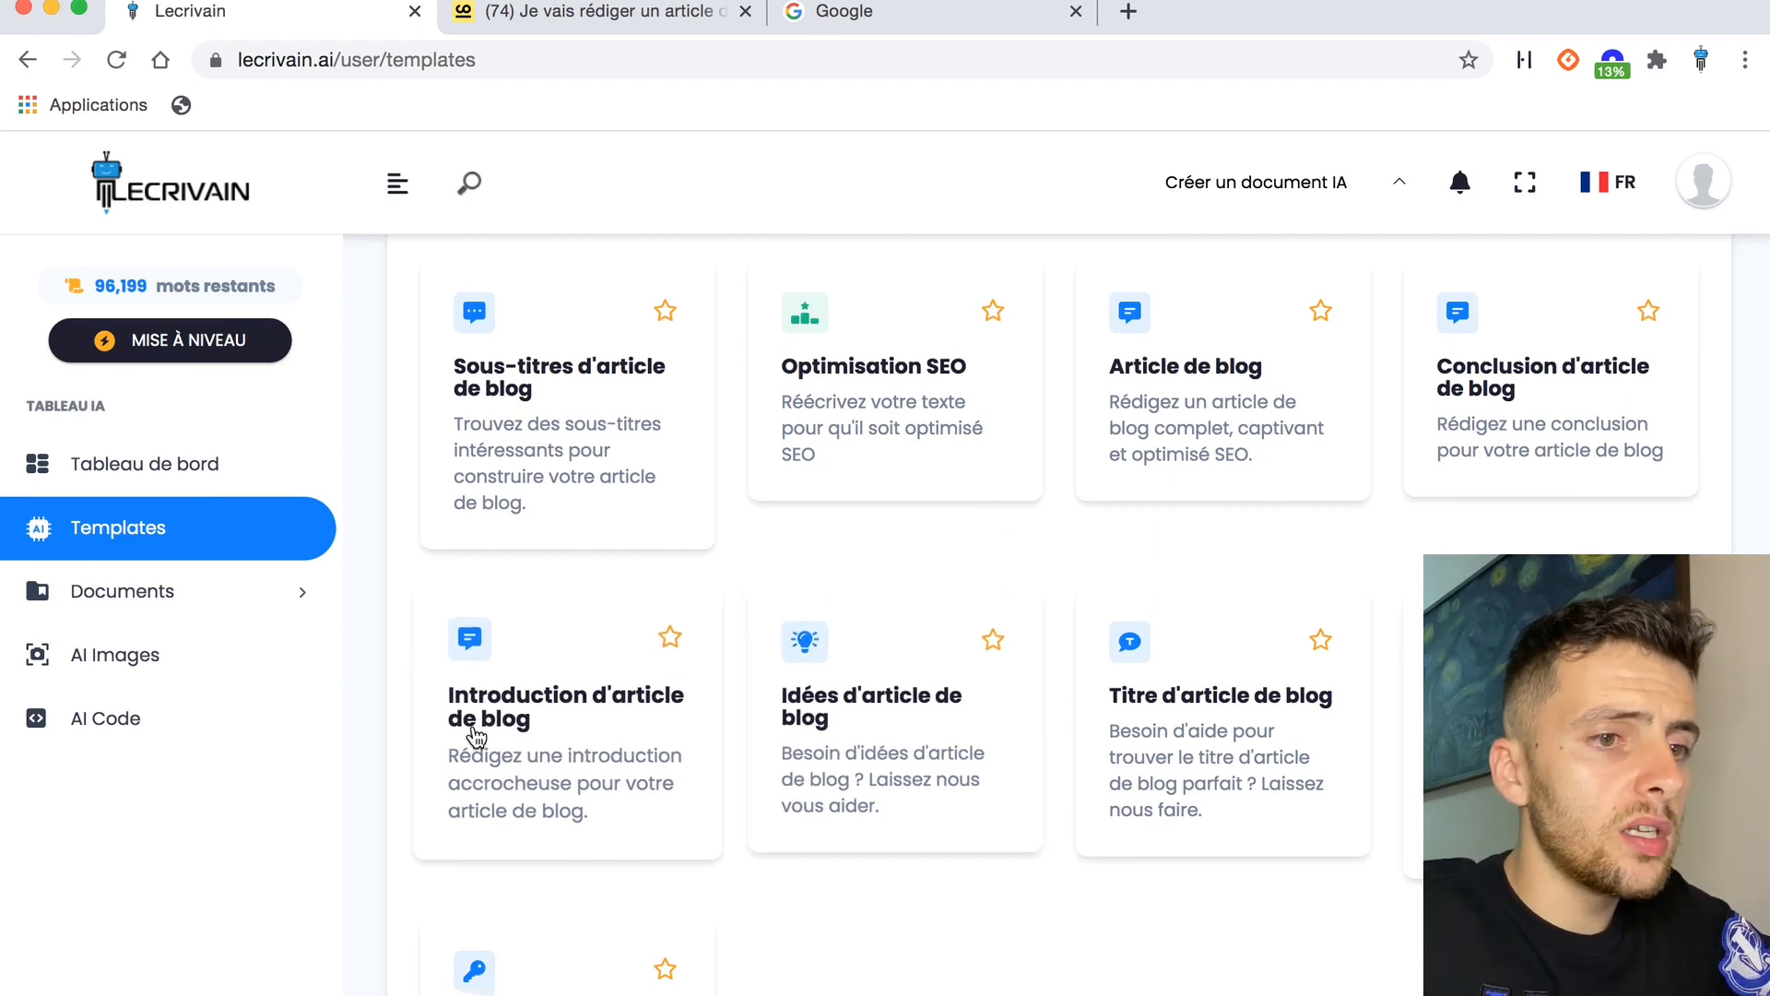
scroll(1355, 765, down, 3)
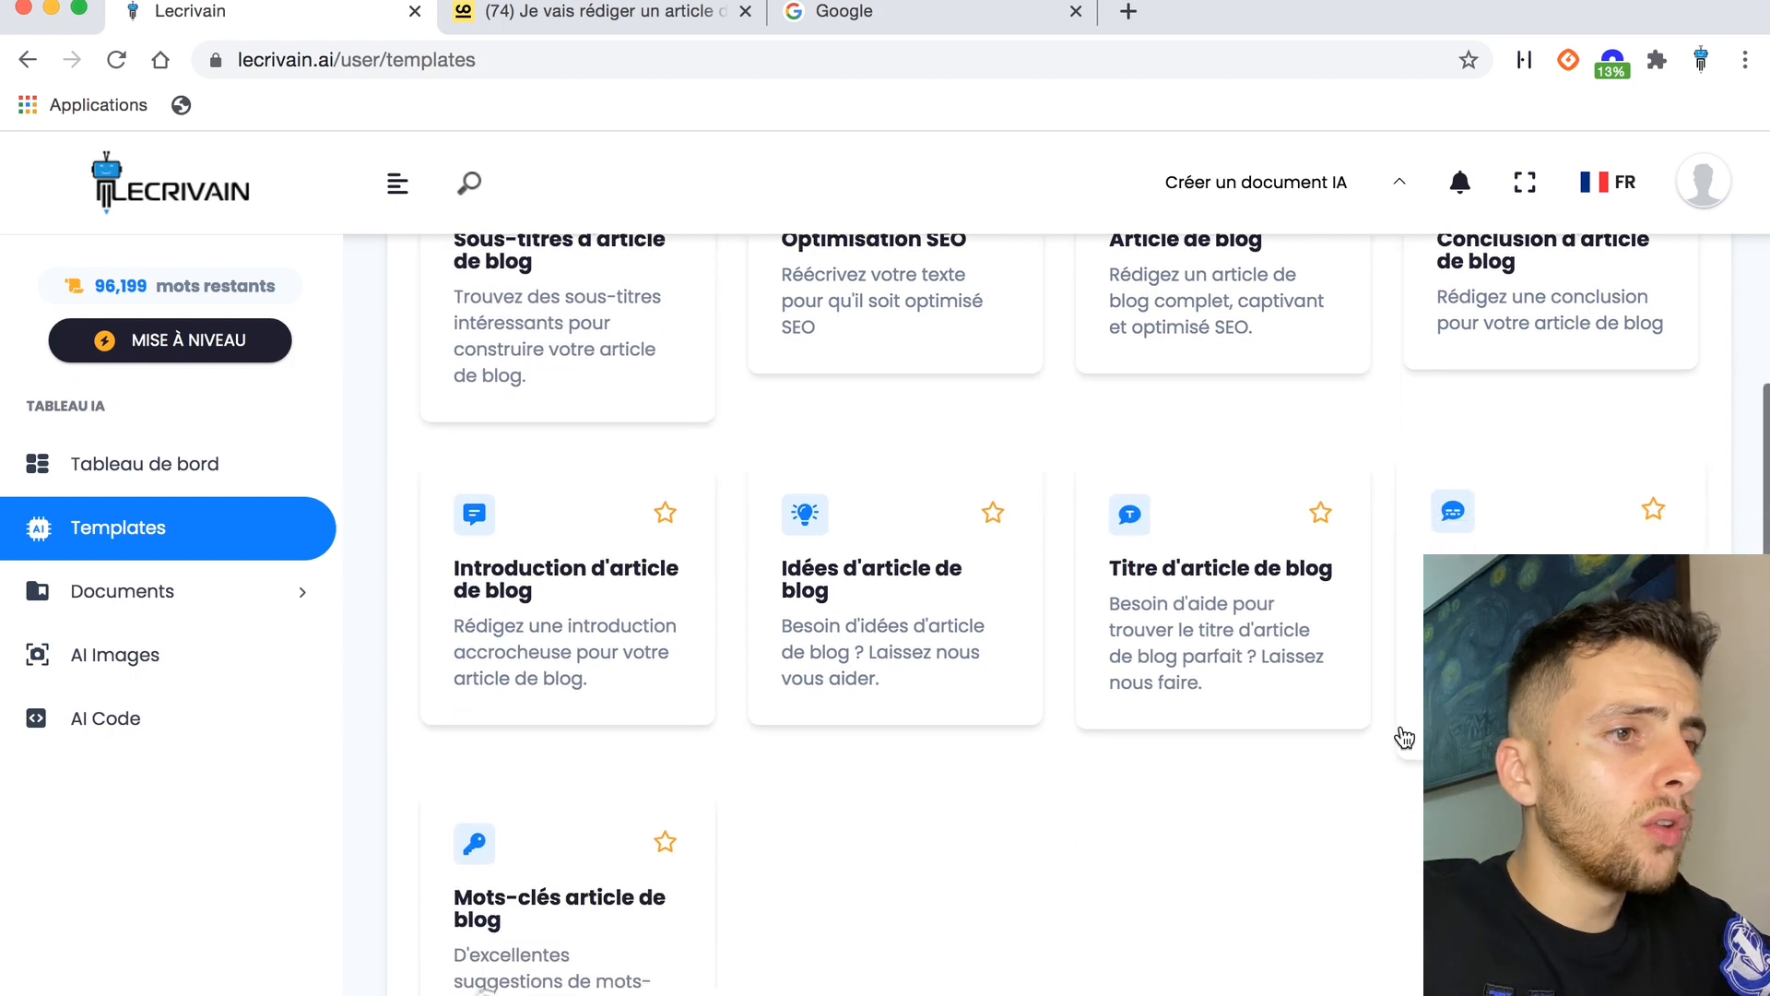
scroll(940, 585, up, 4)
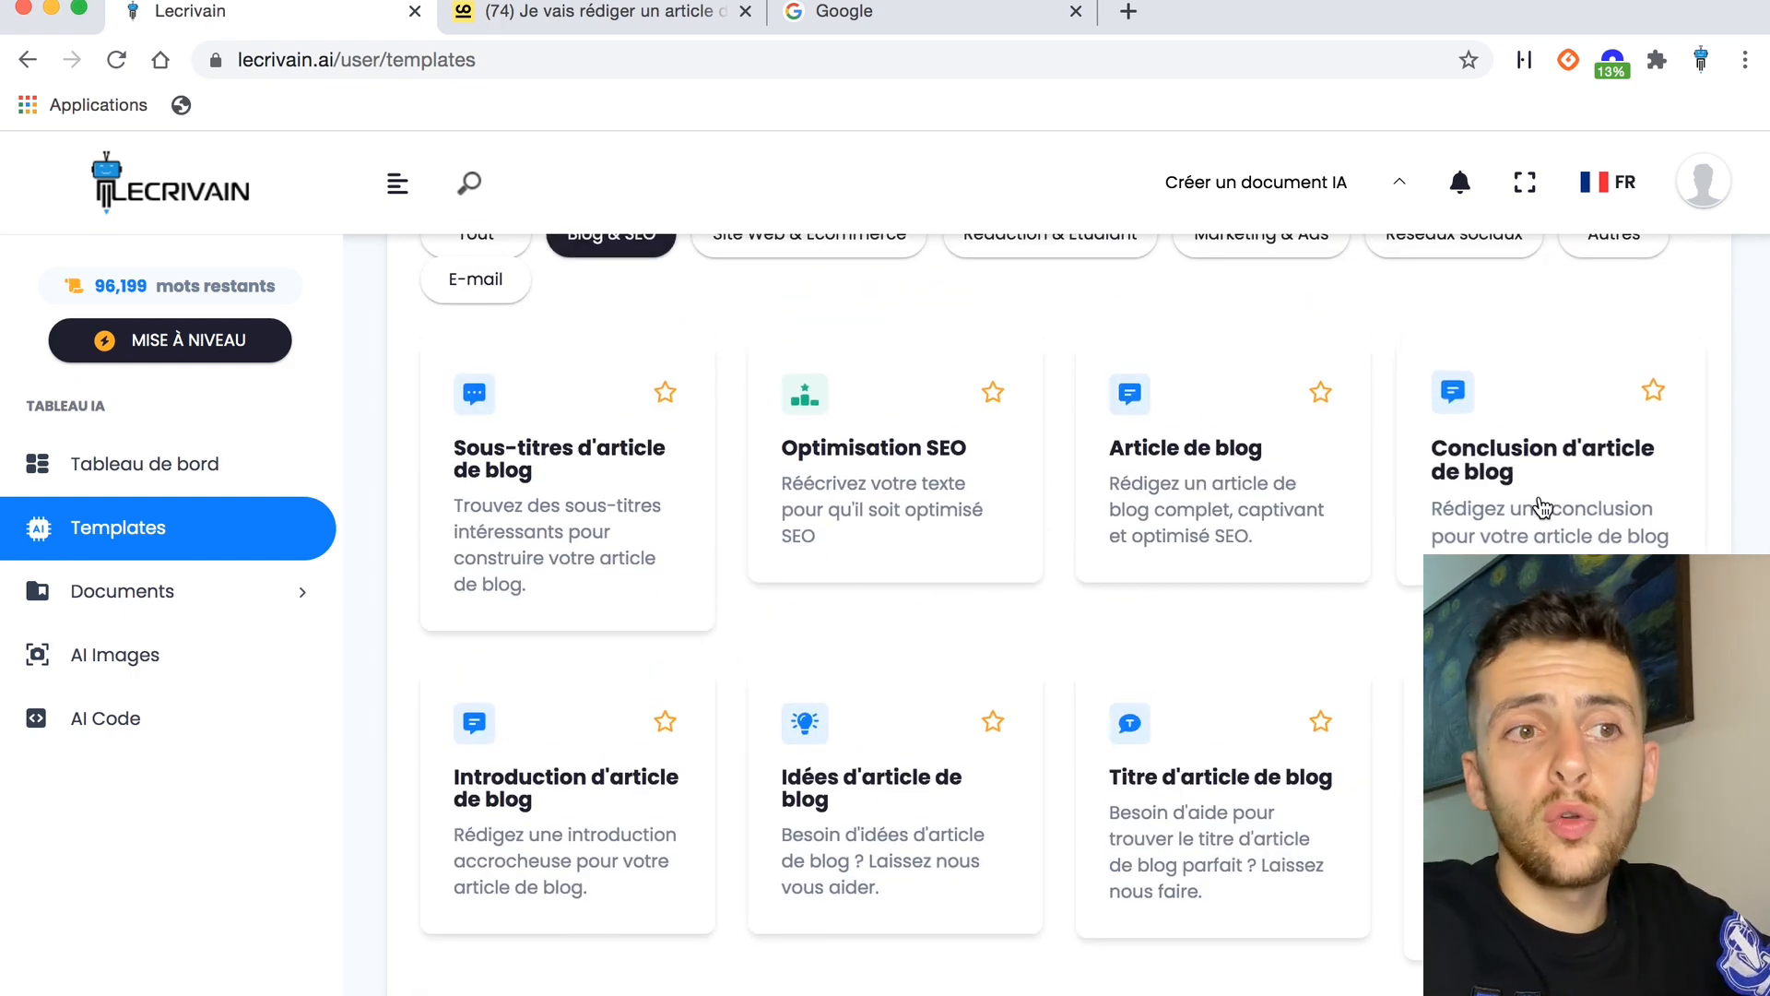
click(1192, 484)
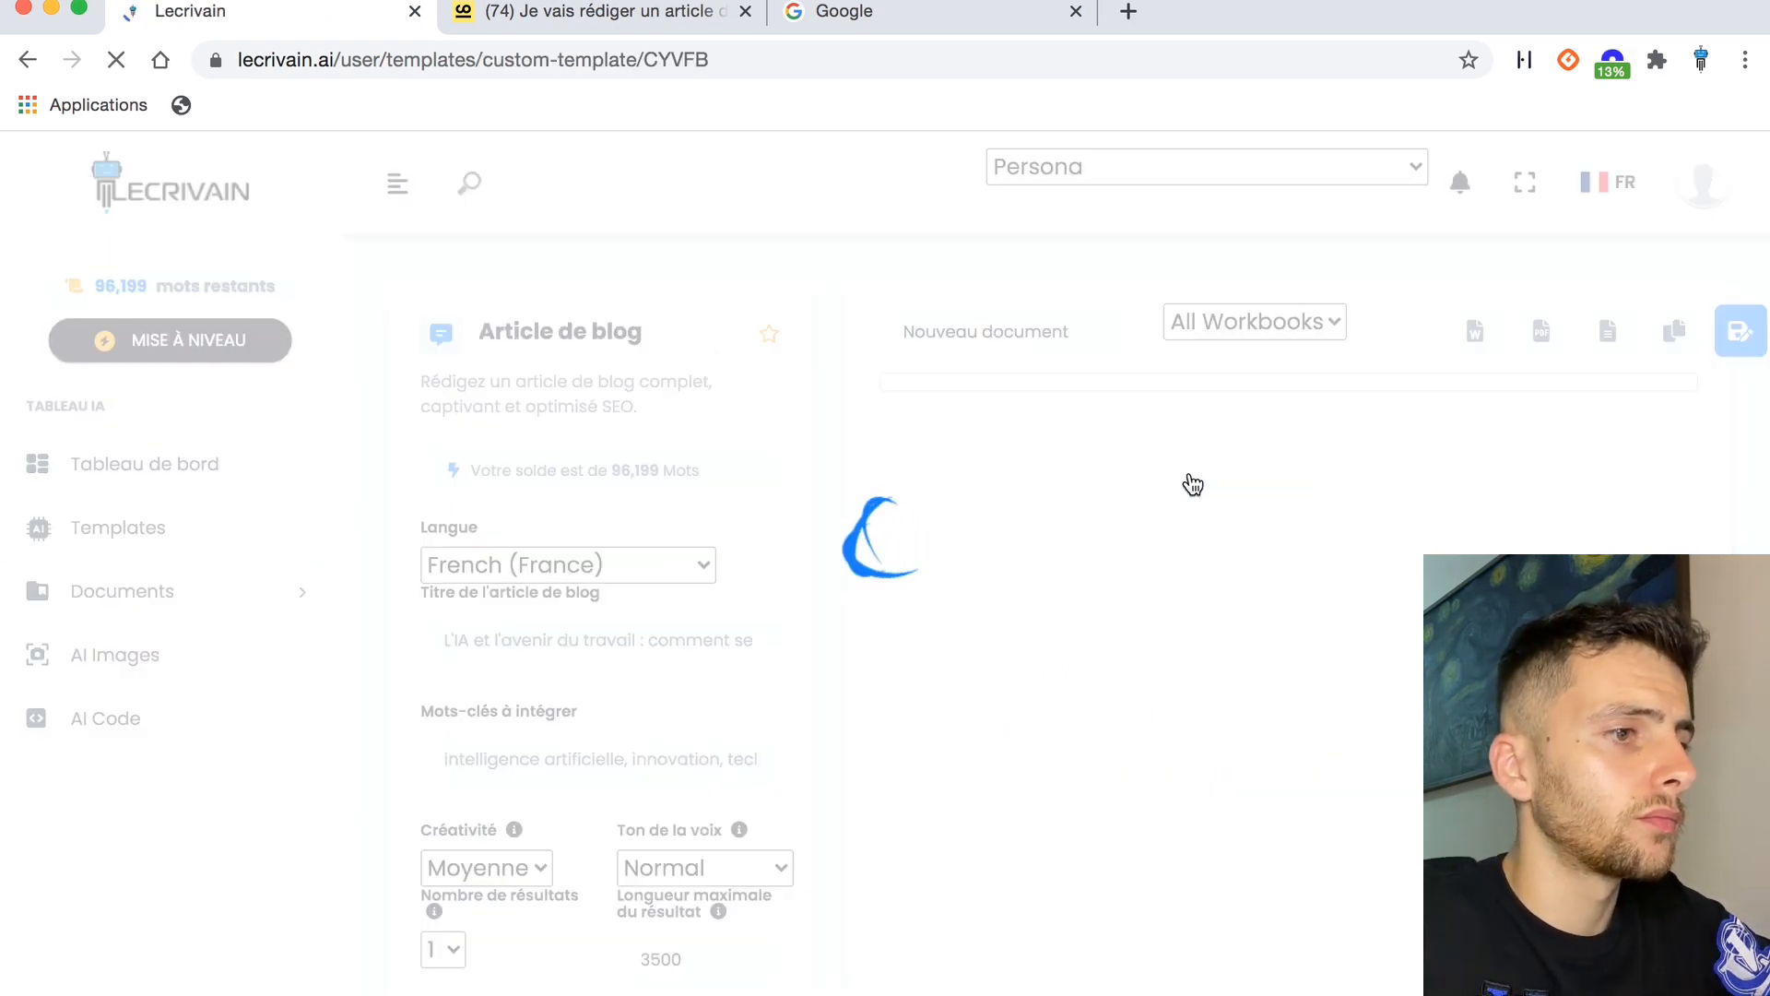
scroll(805, 487, down, 3)
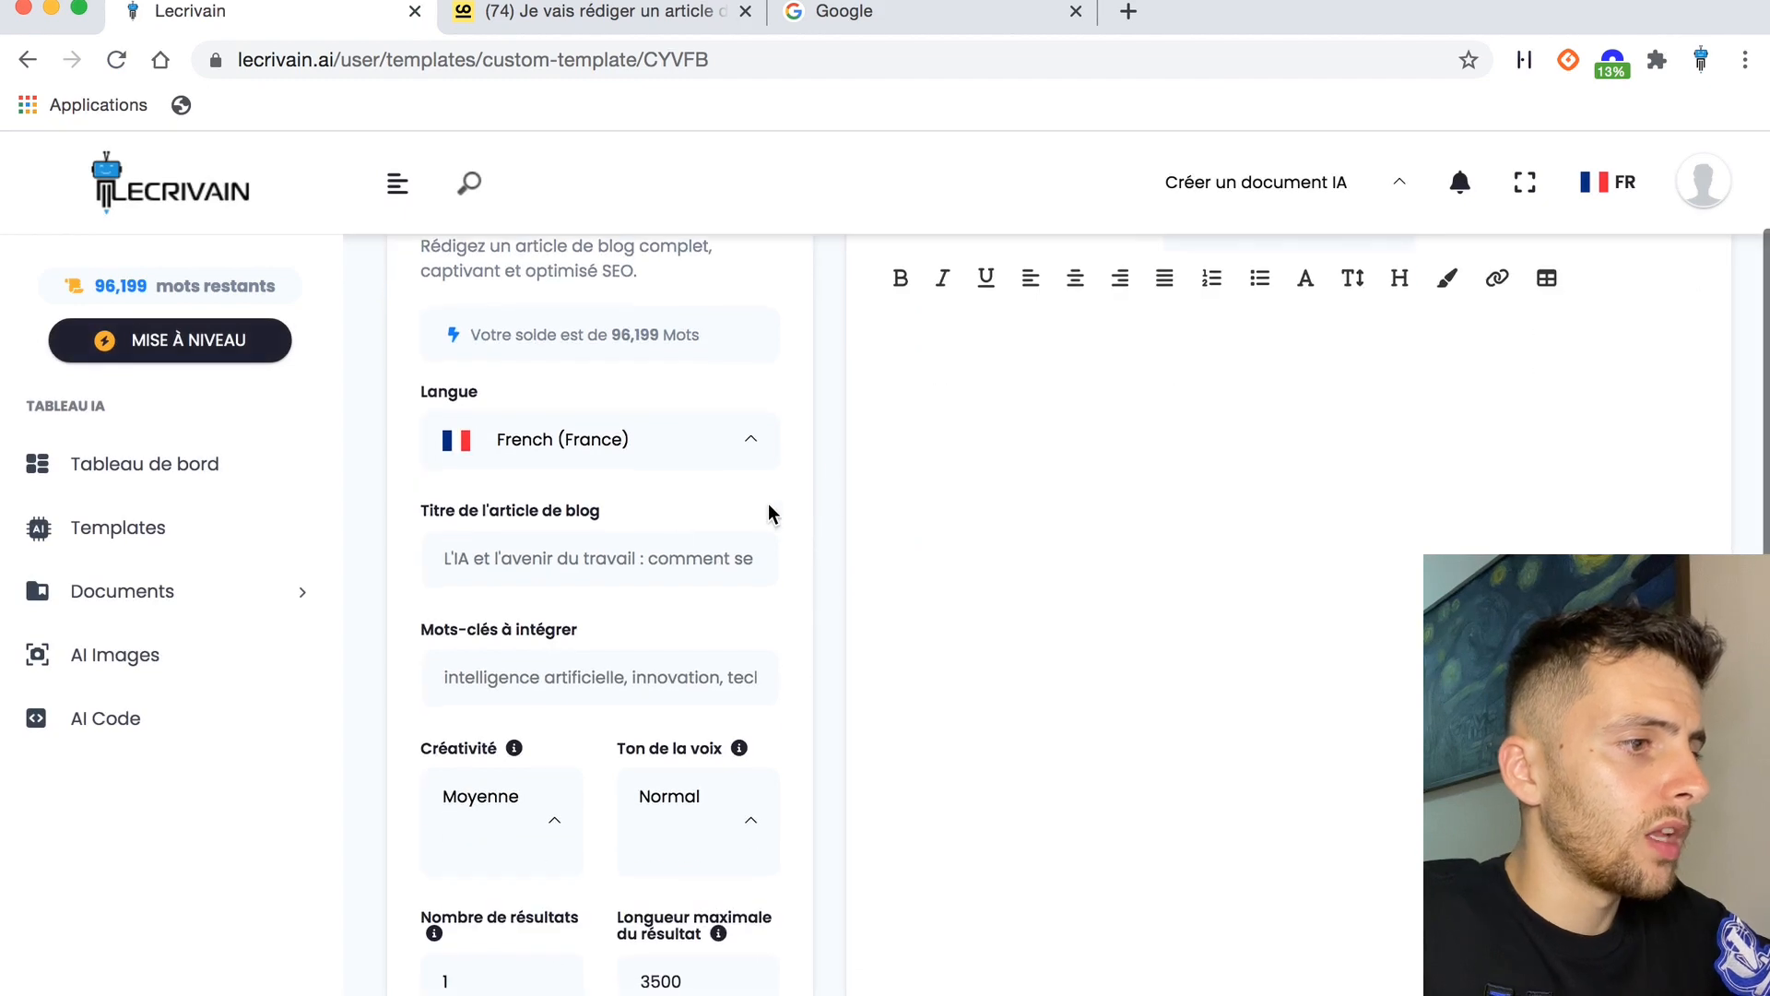
click(530, 560)
click(530, 556)
key(cmd+v)
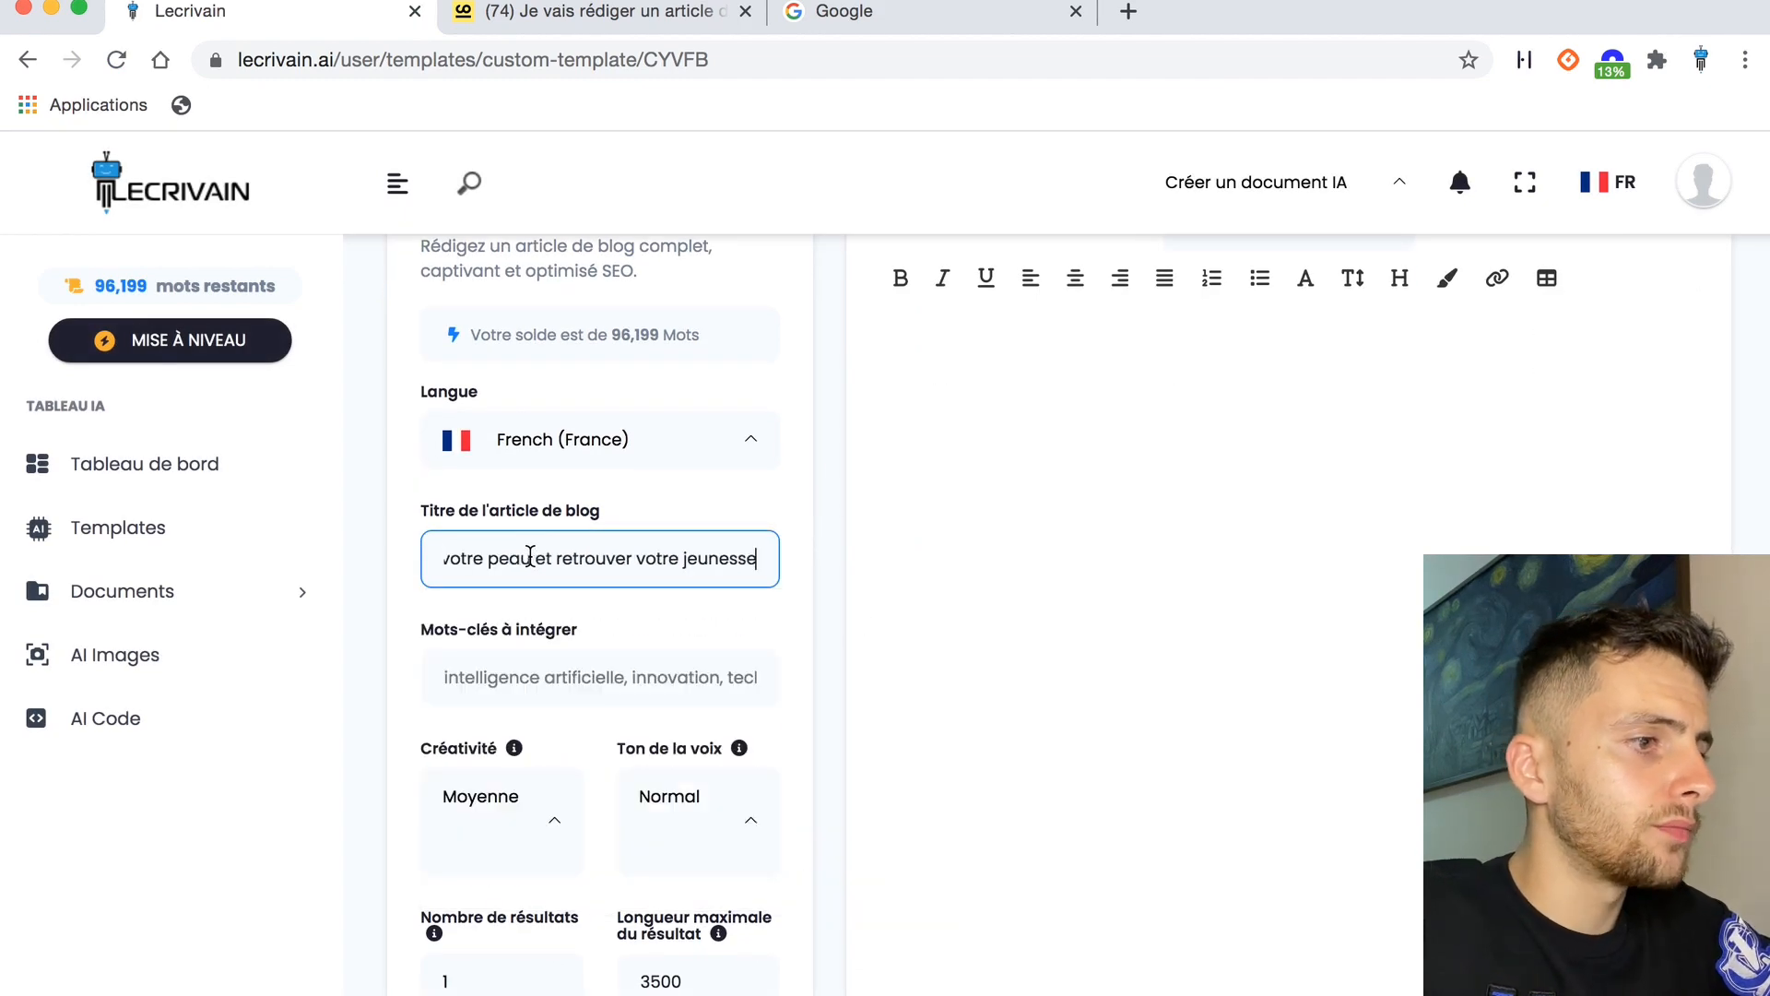
key(super+a)
click(542, 553)
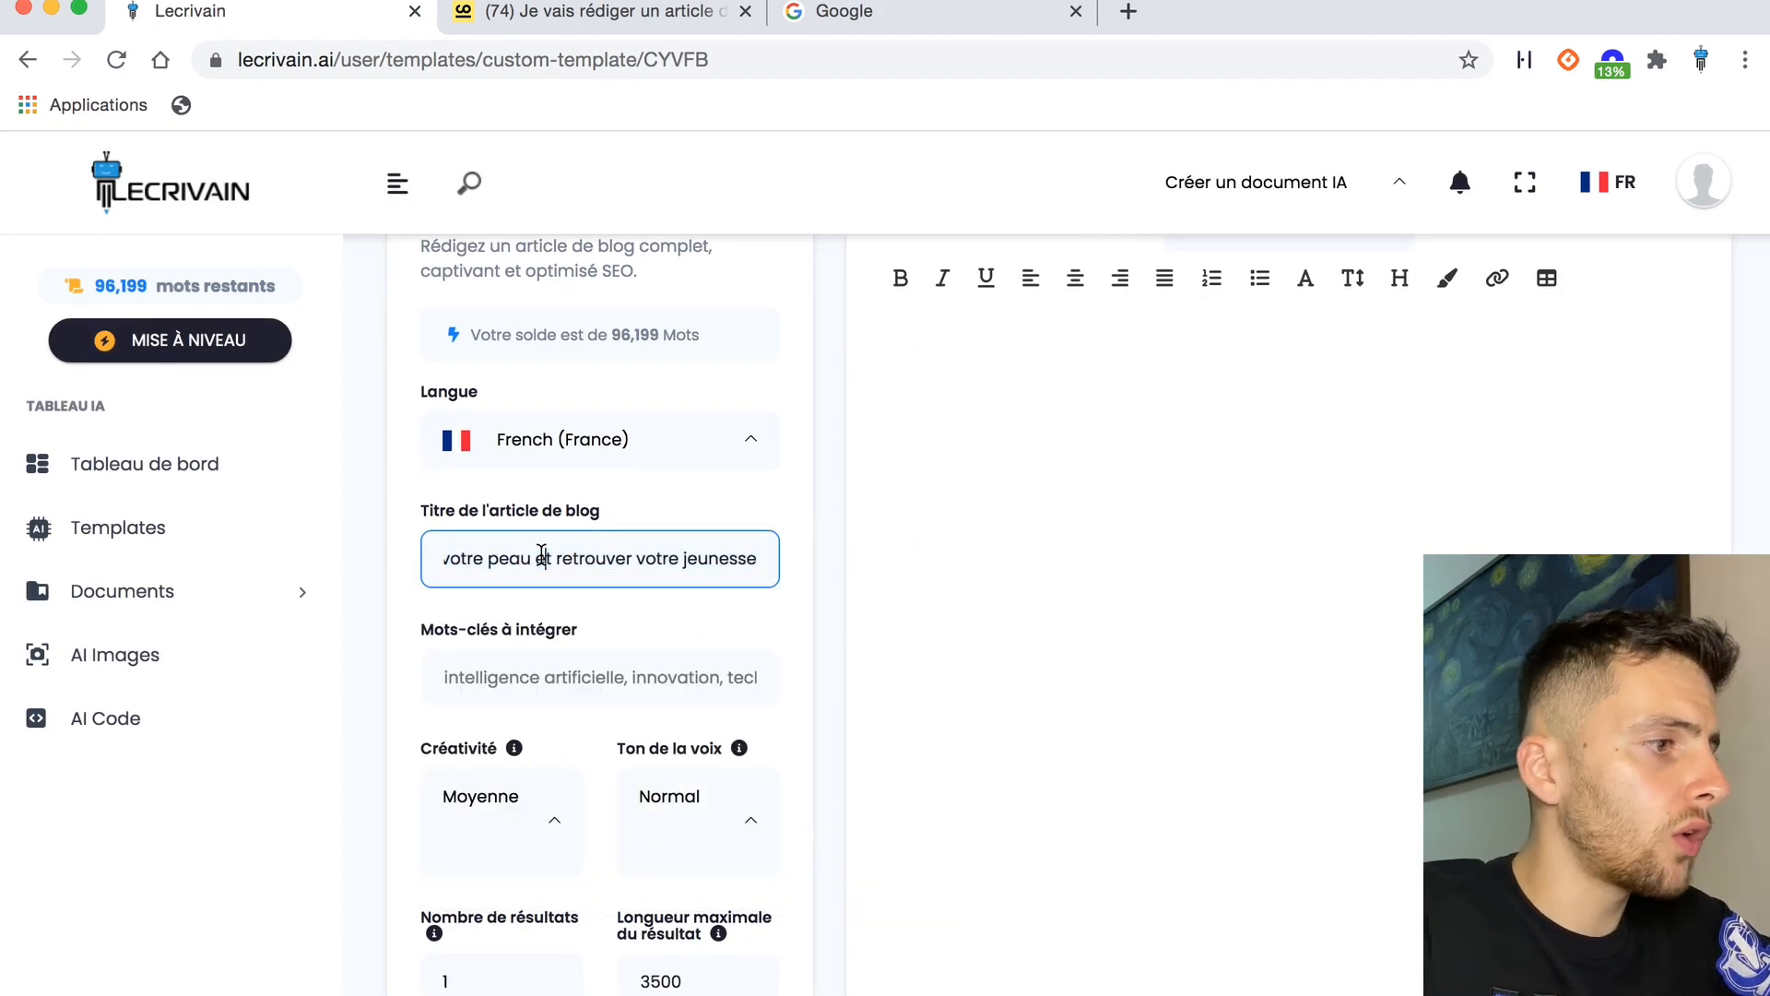
Return to the templates, filter them by Blog & SEO and open the "Mots-clés article de blog" template.
click(122, 531)
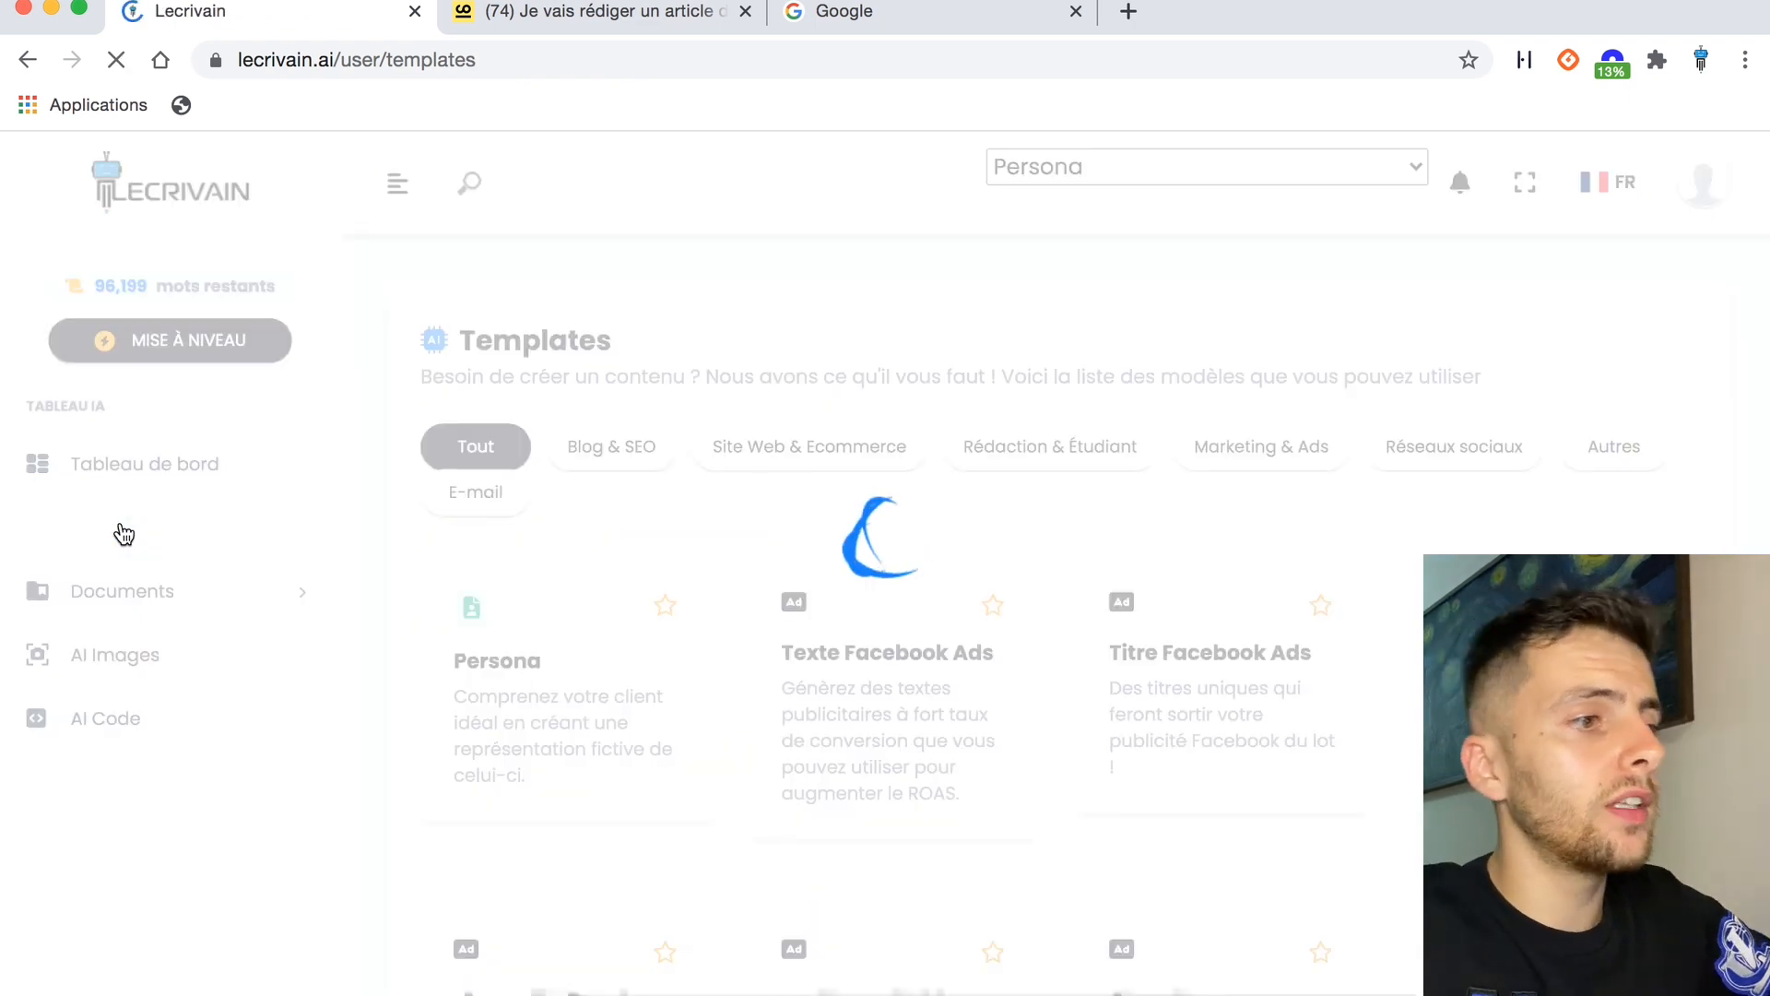
click(622, 448)
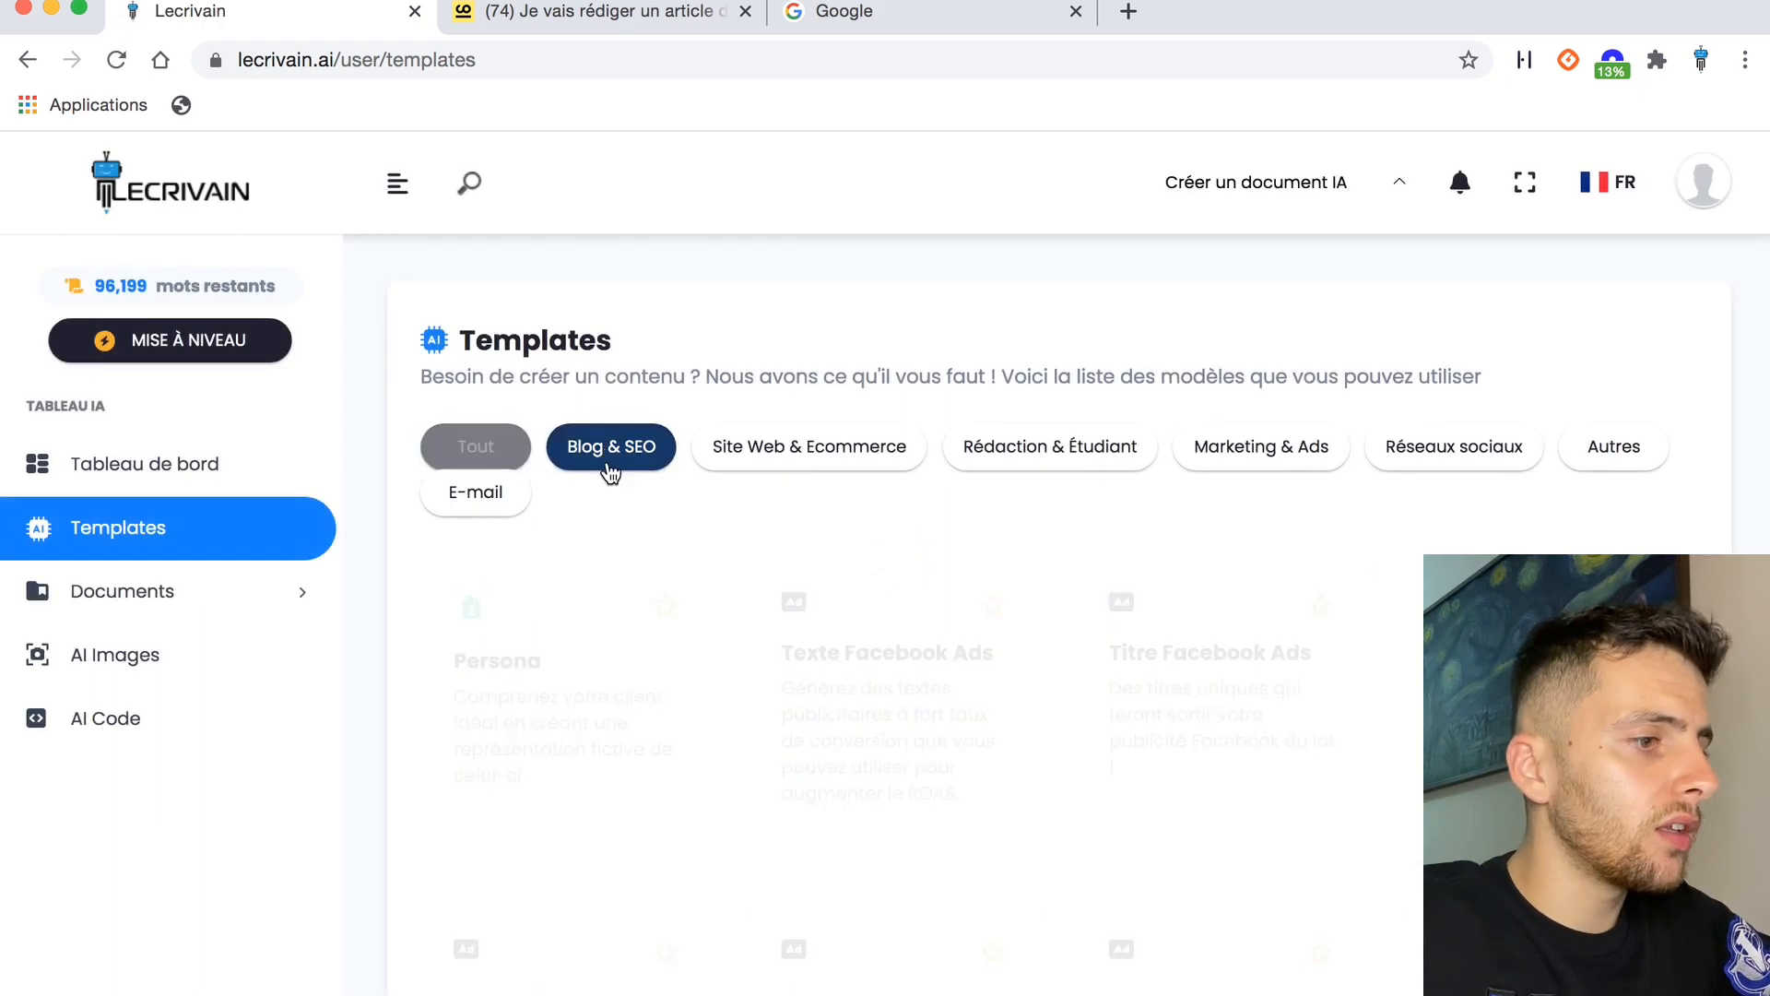
scroll(625, 634, down, 10)
click(547, 729)
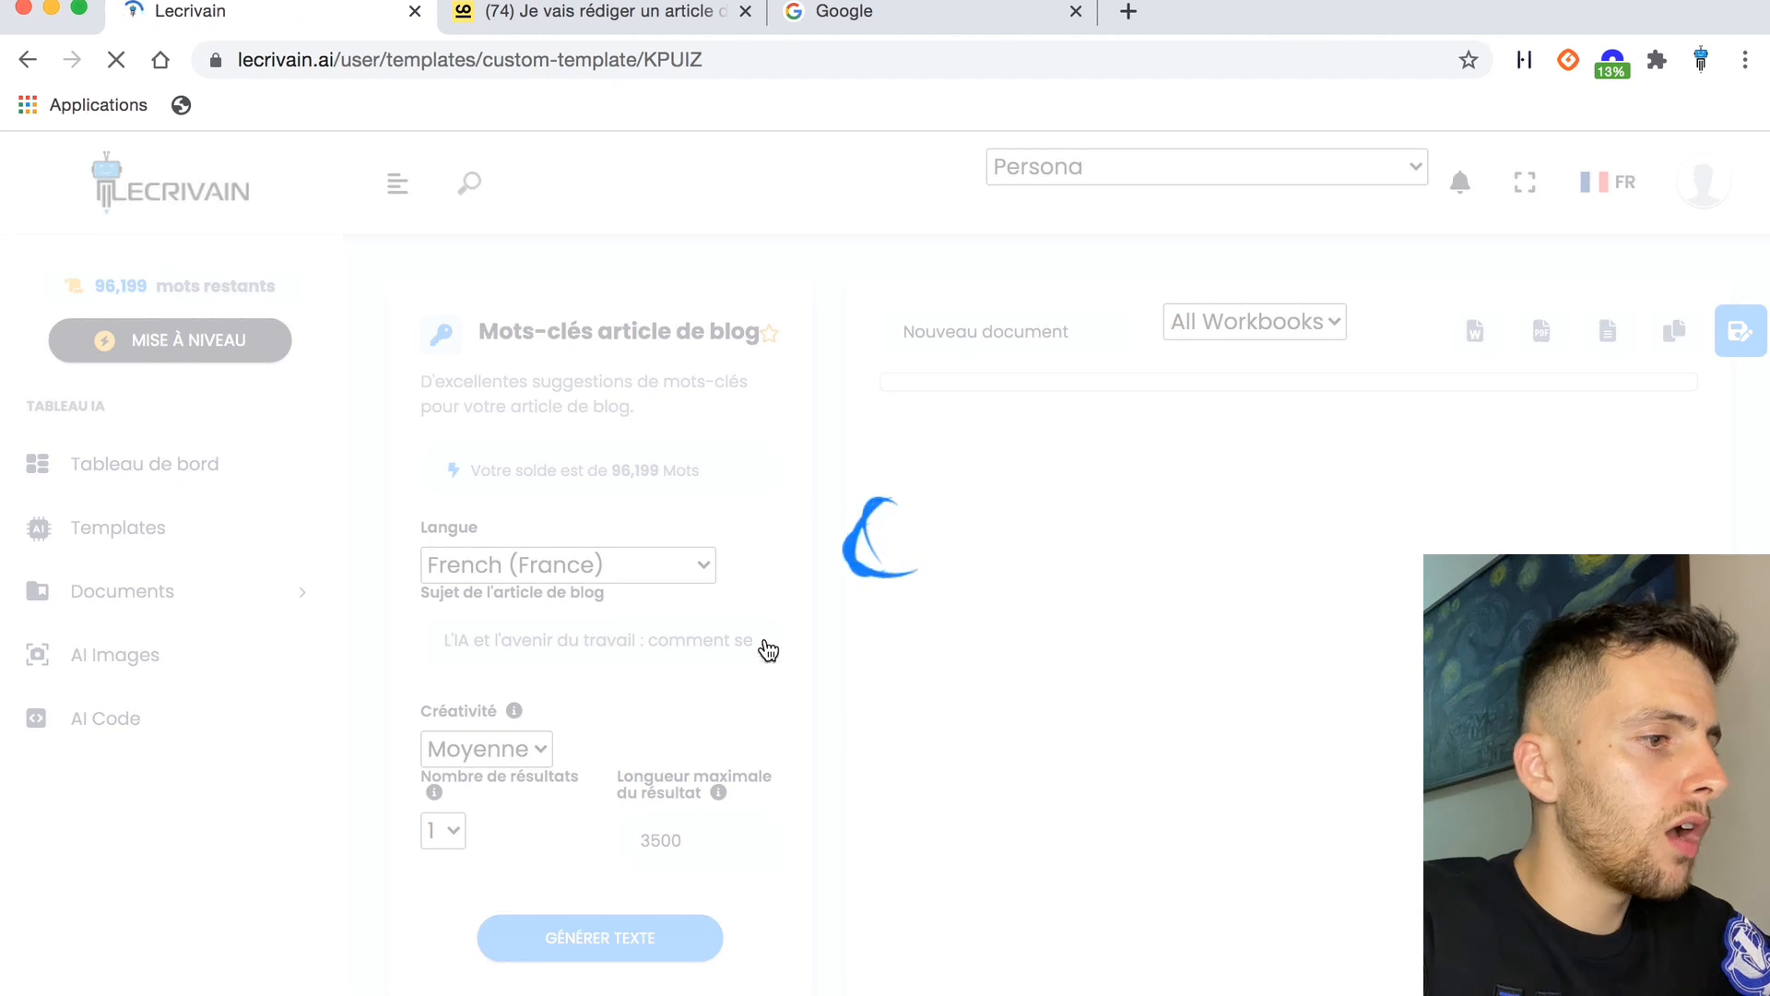
Paste the copied facial massage title as the article subject and generate keywords for it.
click(480, 700)
key(super+v)
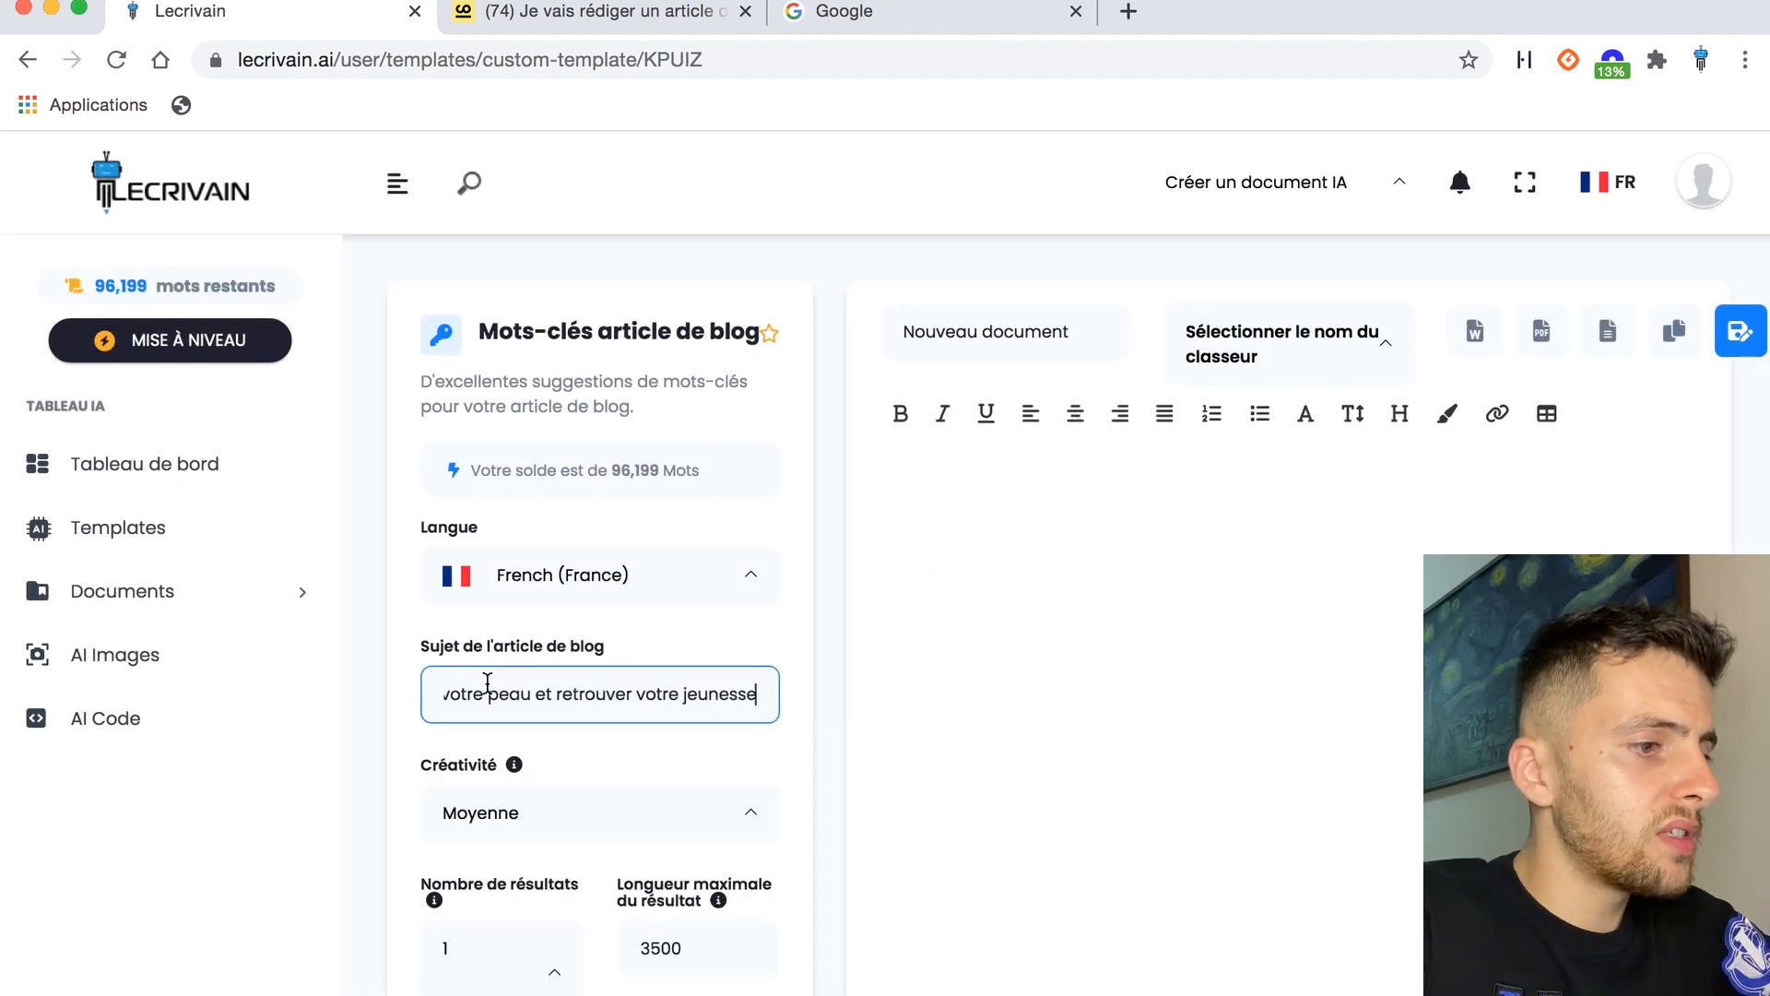
scroll(816, 627, down, 3)
click(600, 891)
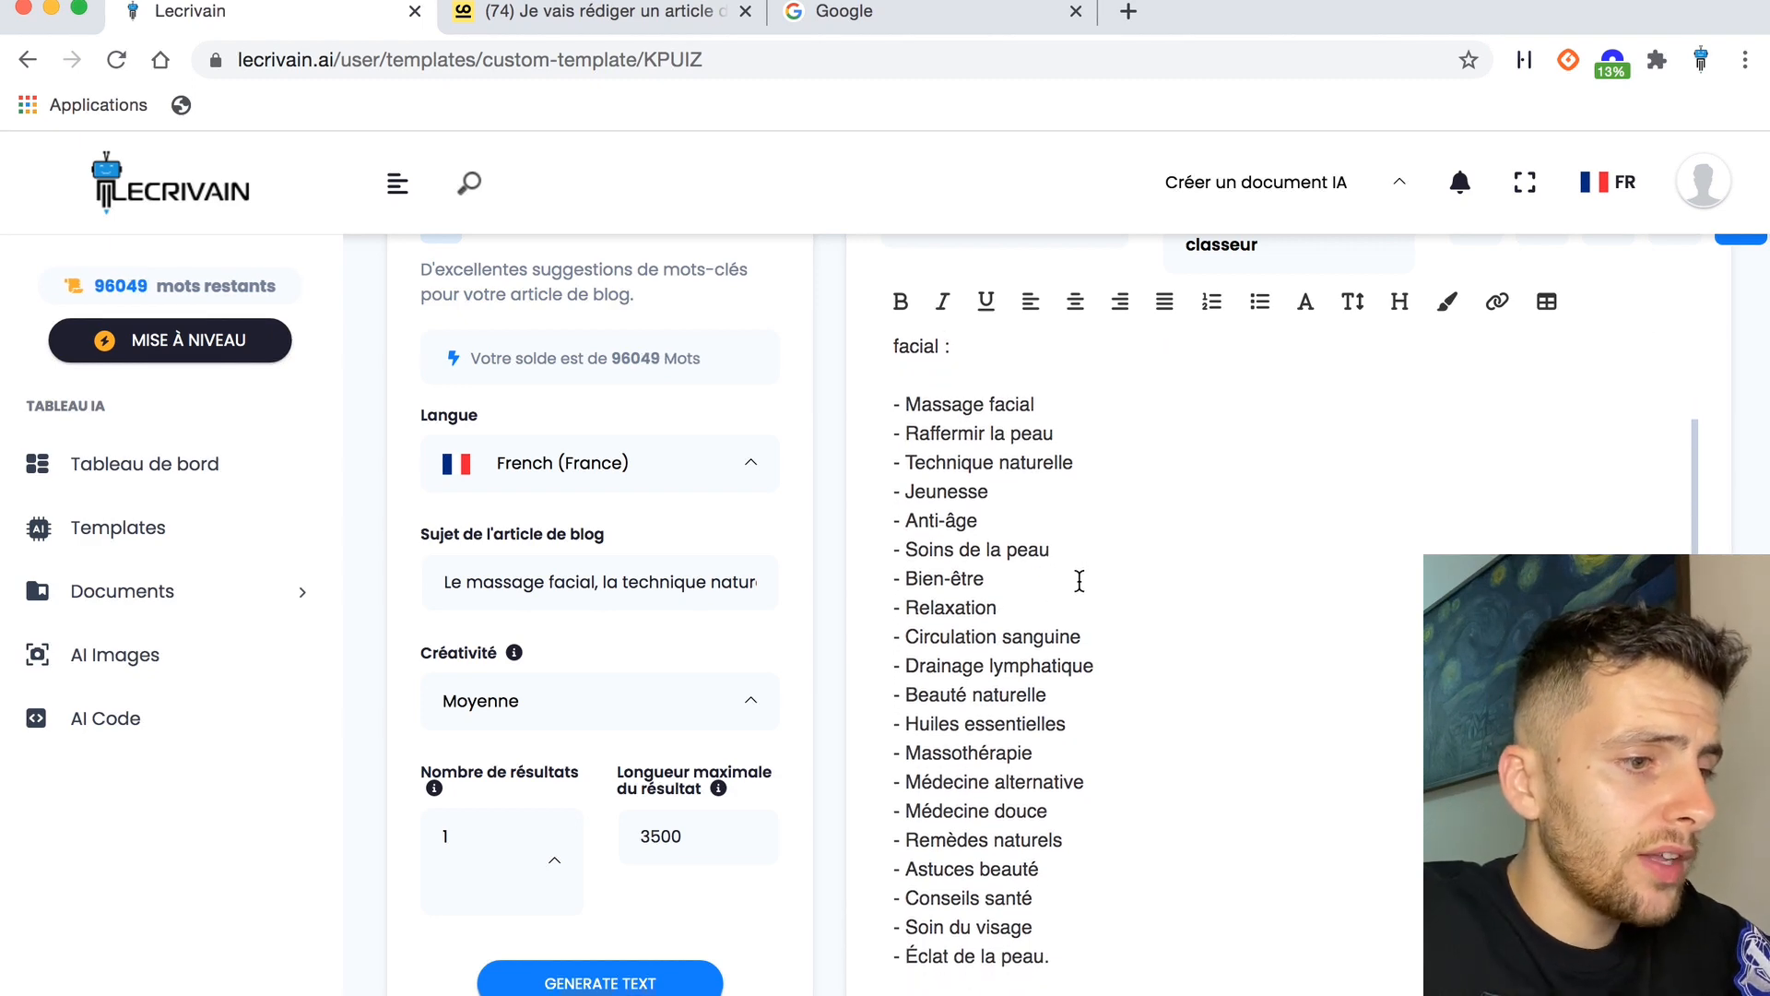
Review the generated keyword list and save it as a document.
scroll(1079, 580, down, 1)
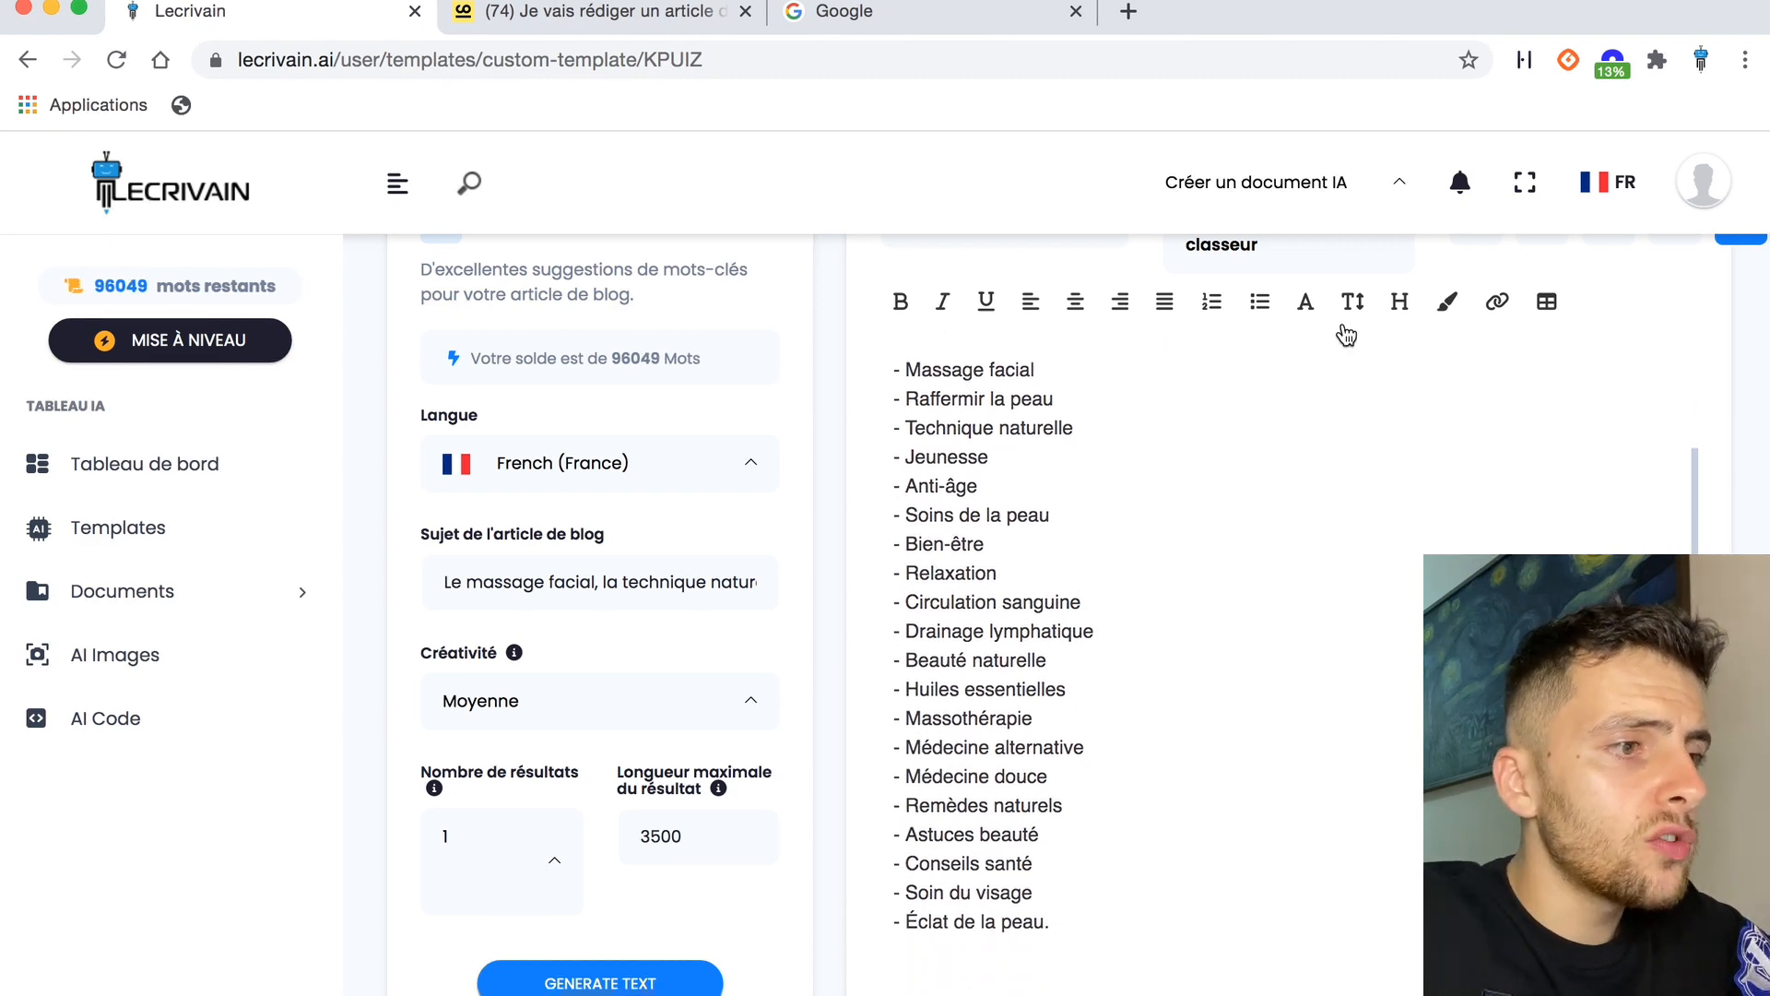
scroll(1327, 563, up, 4)
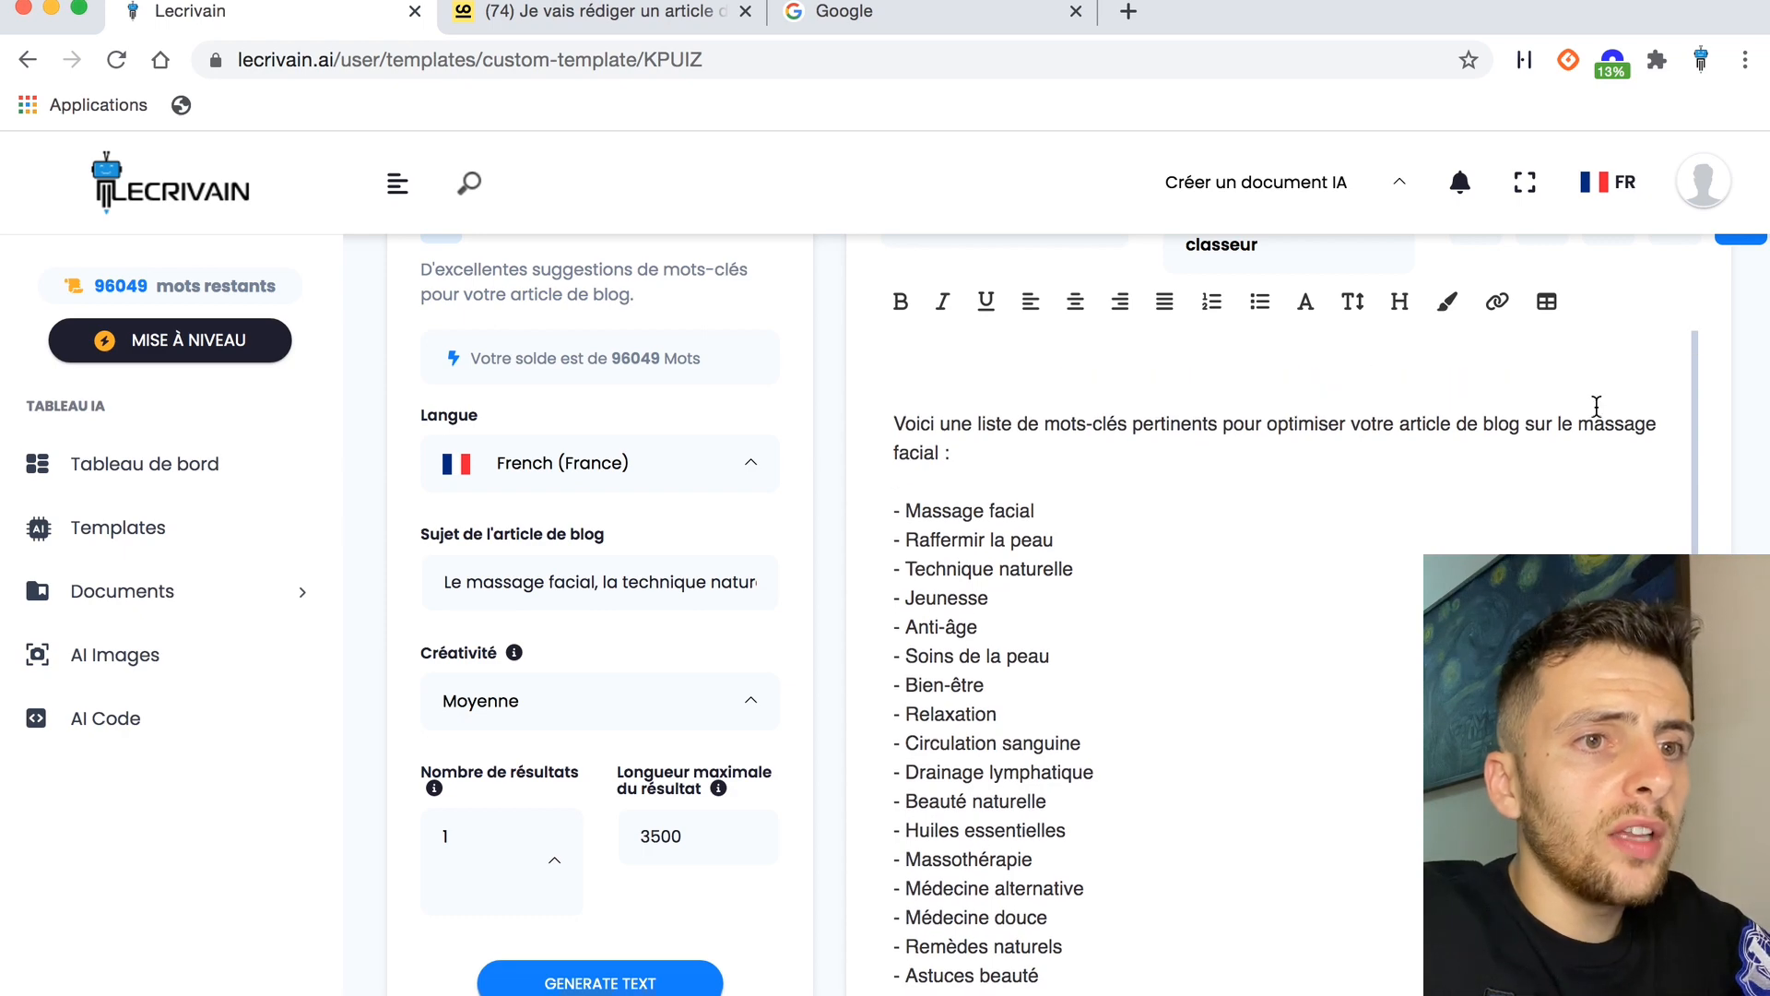
scroll(1596, 405, up, 2)
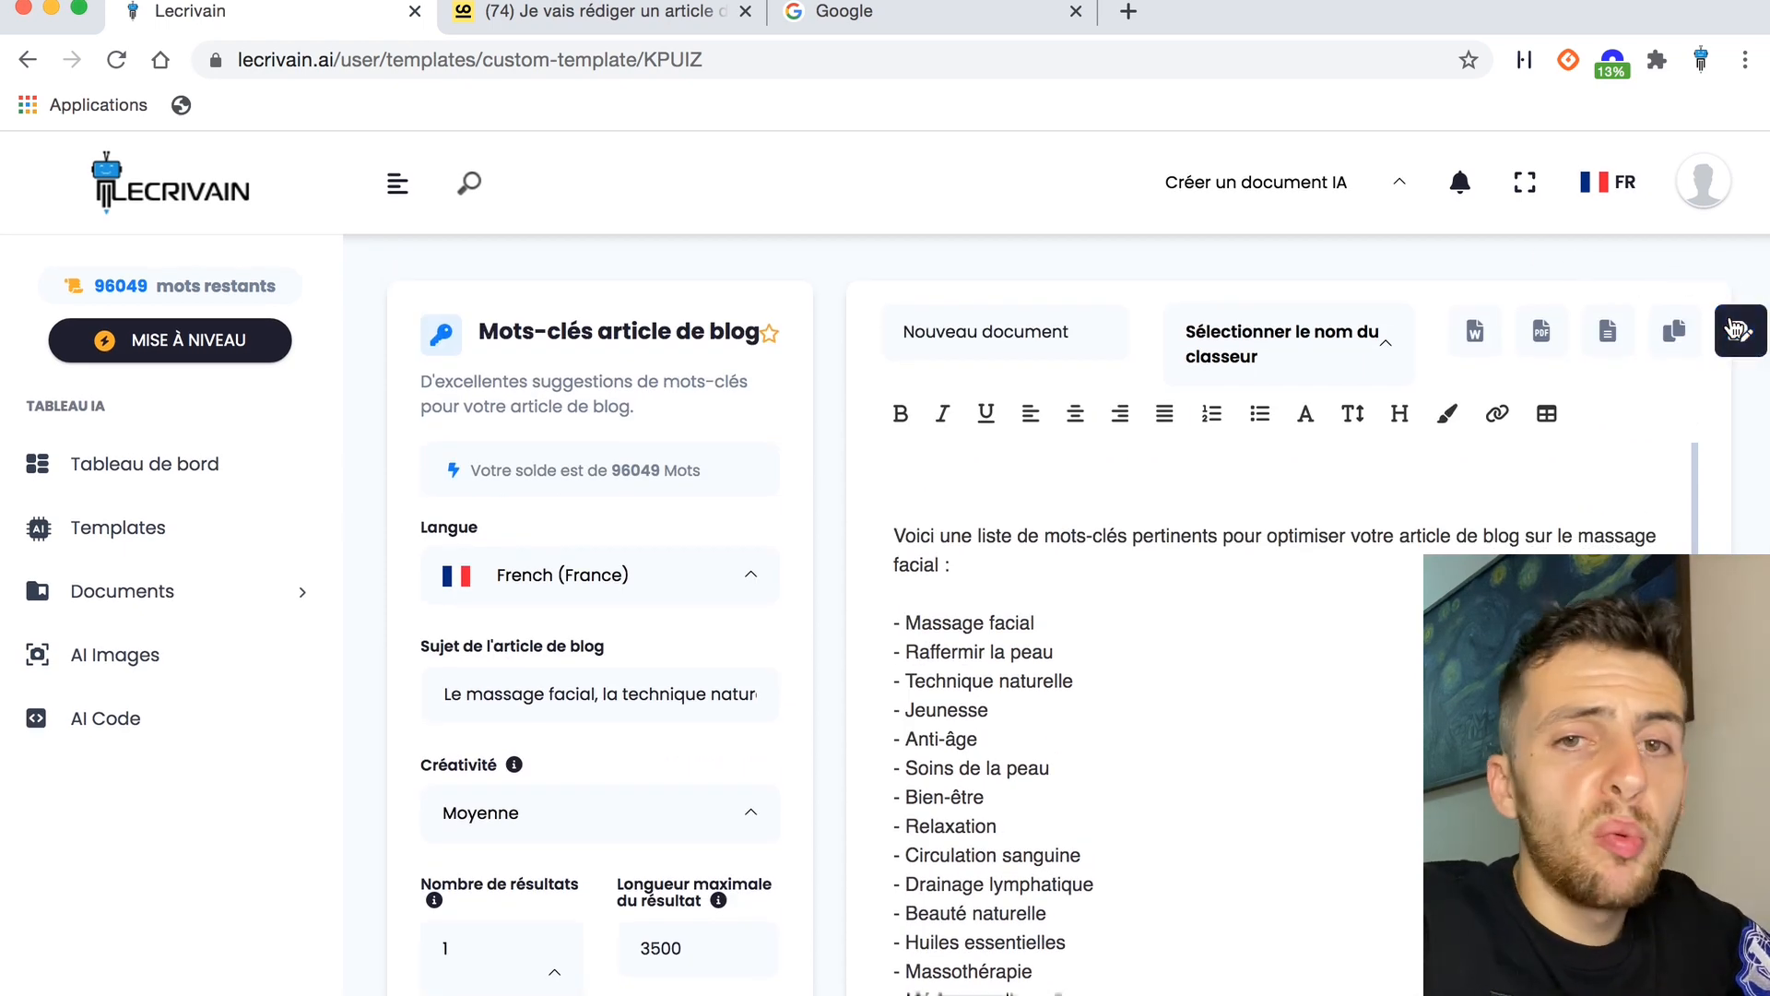
click(1736, 329)
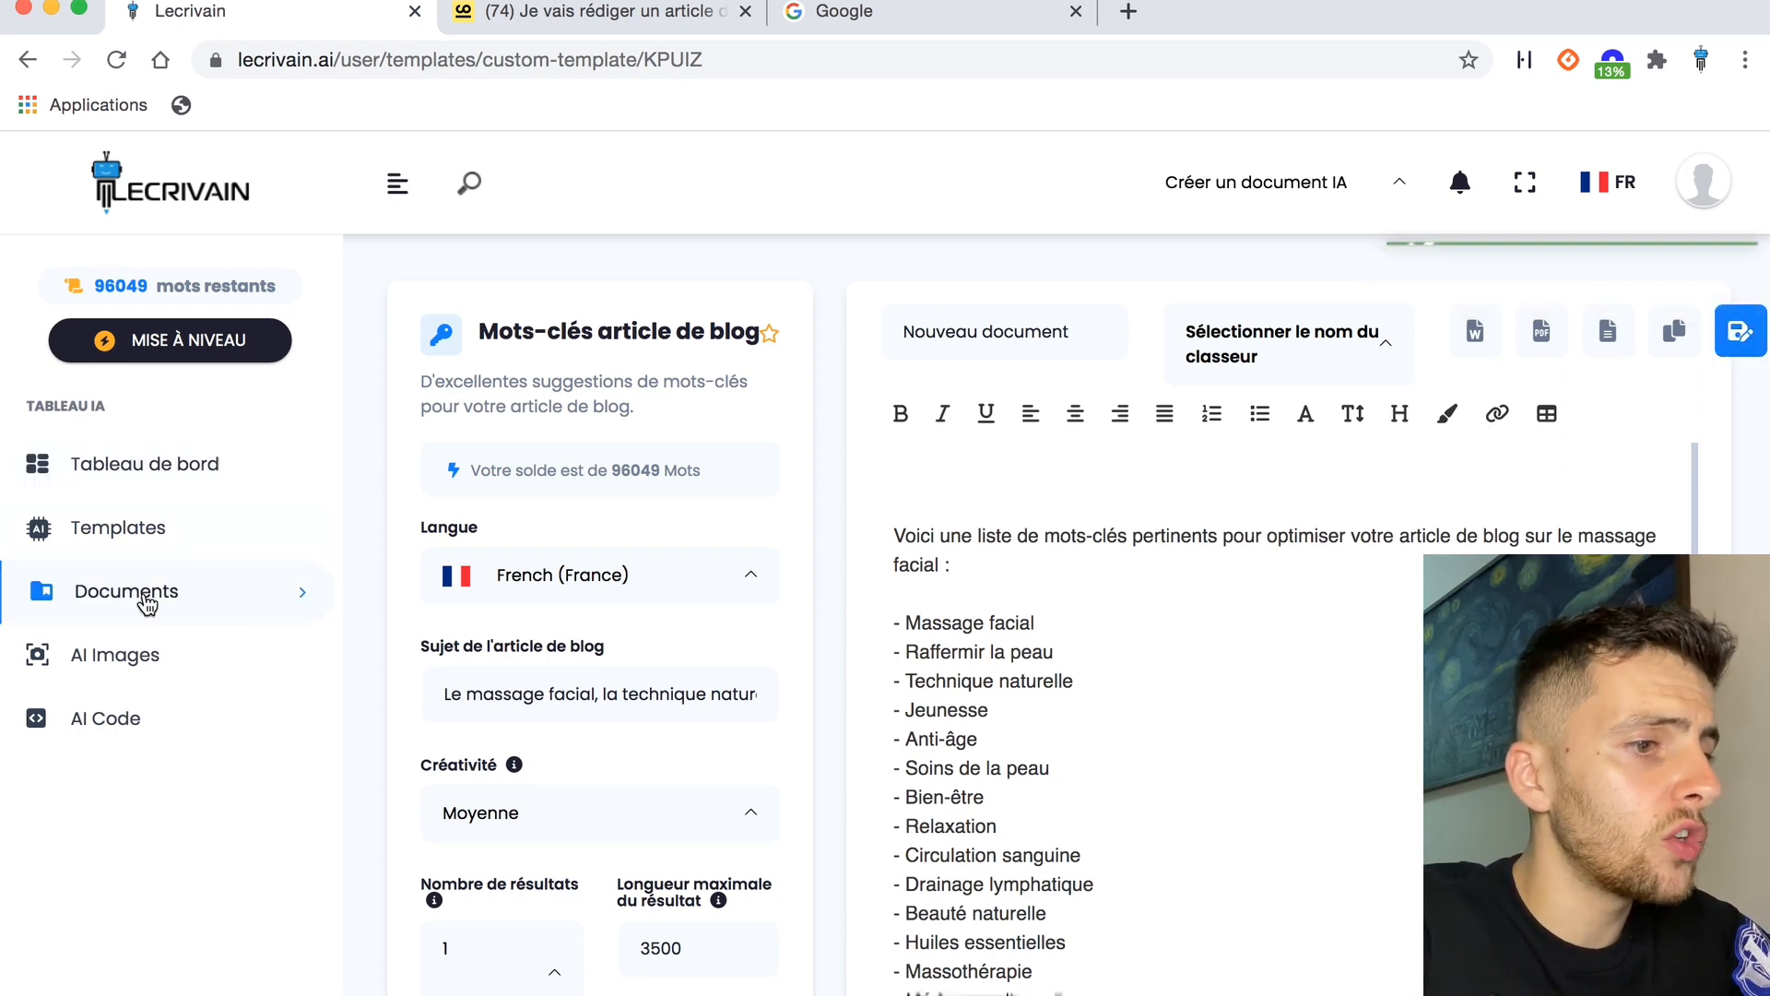
click(138, 526)
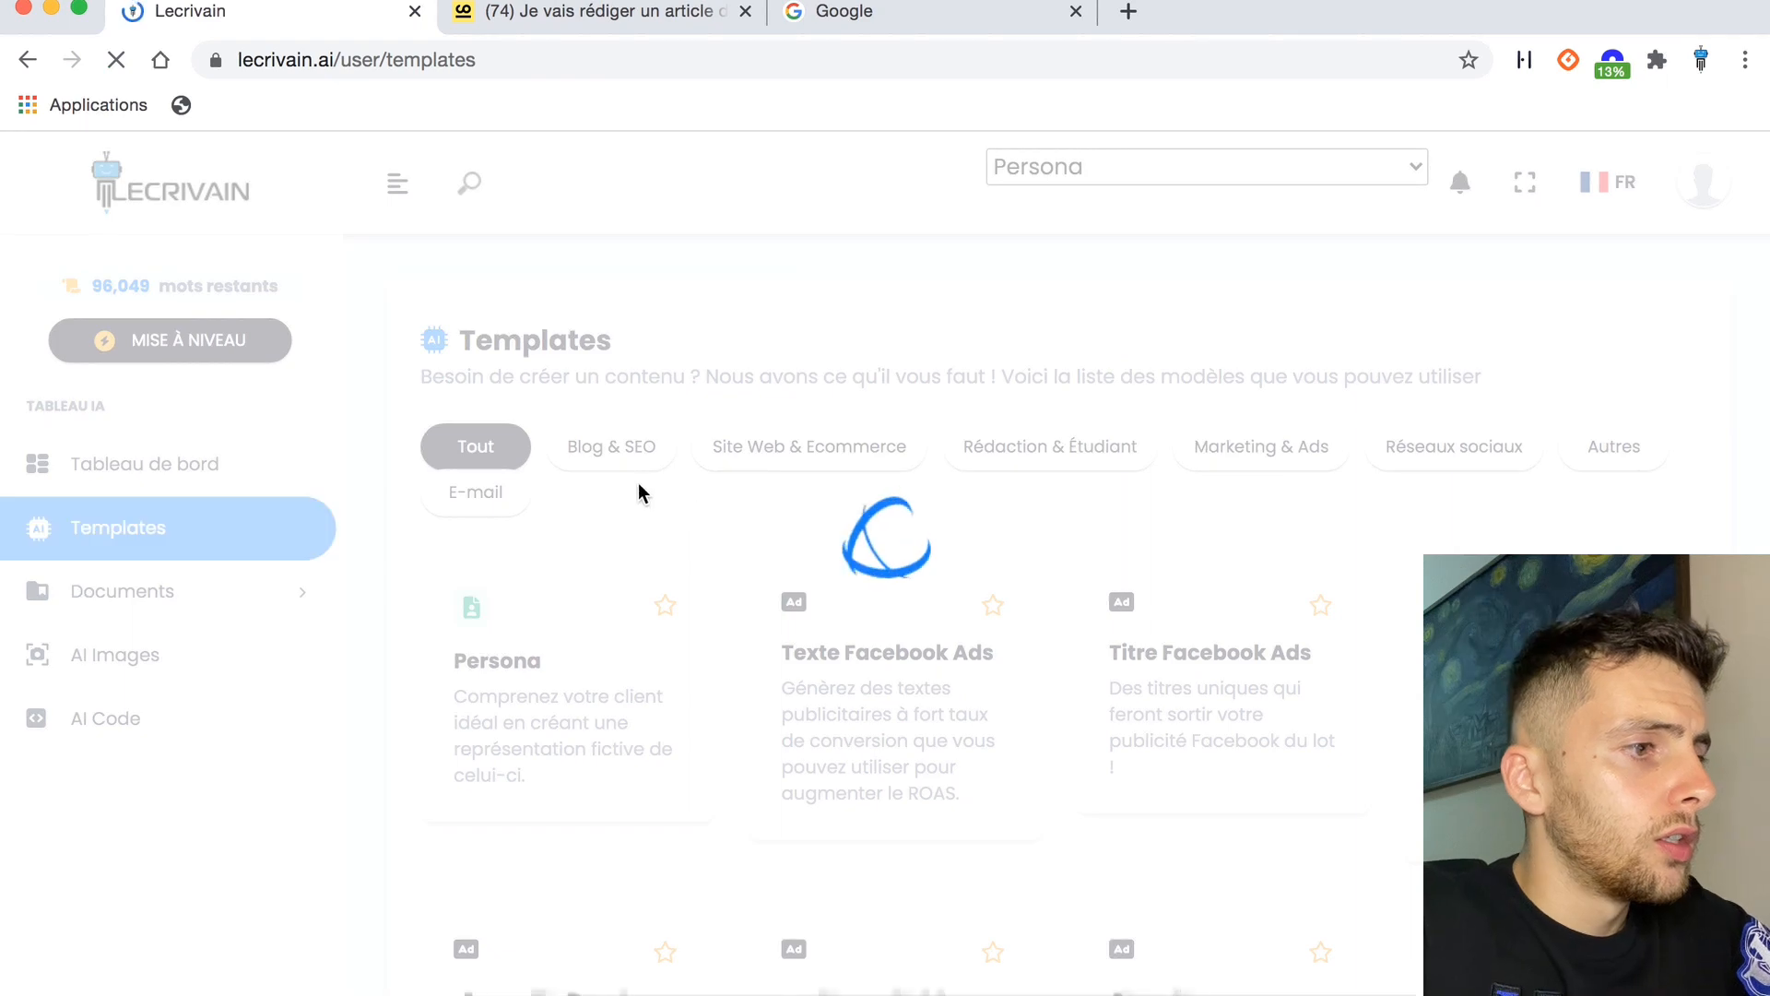
click(613, 454)
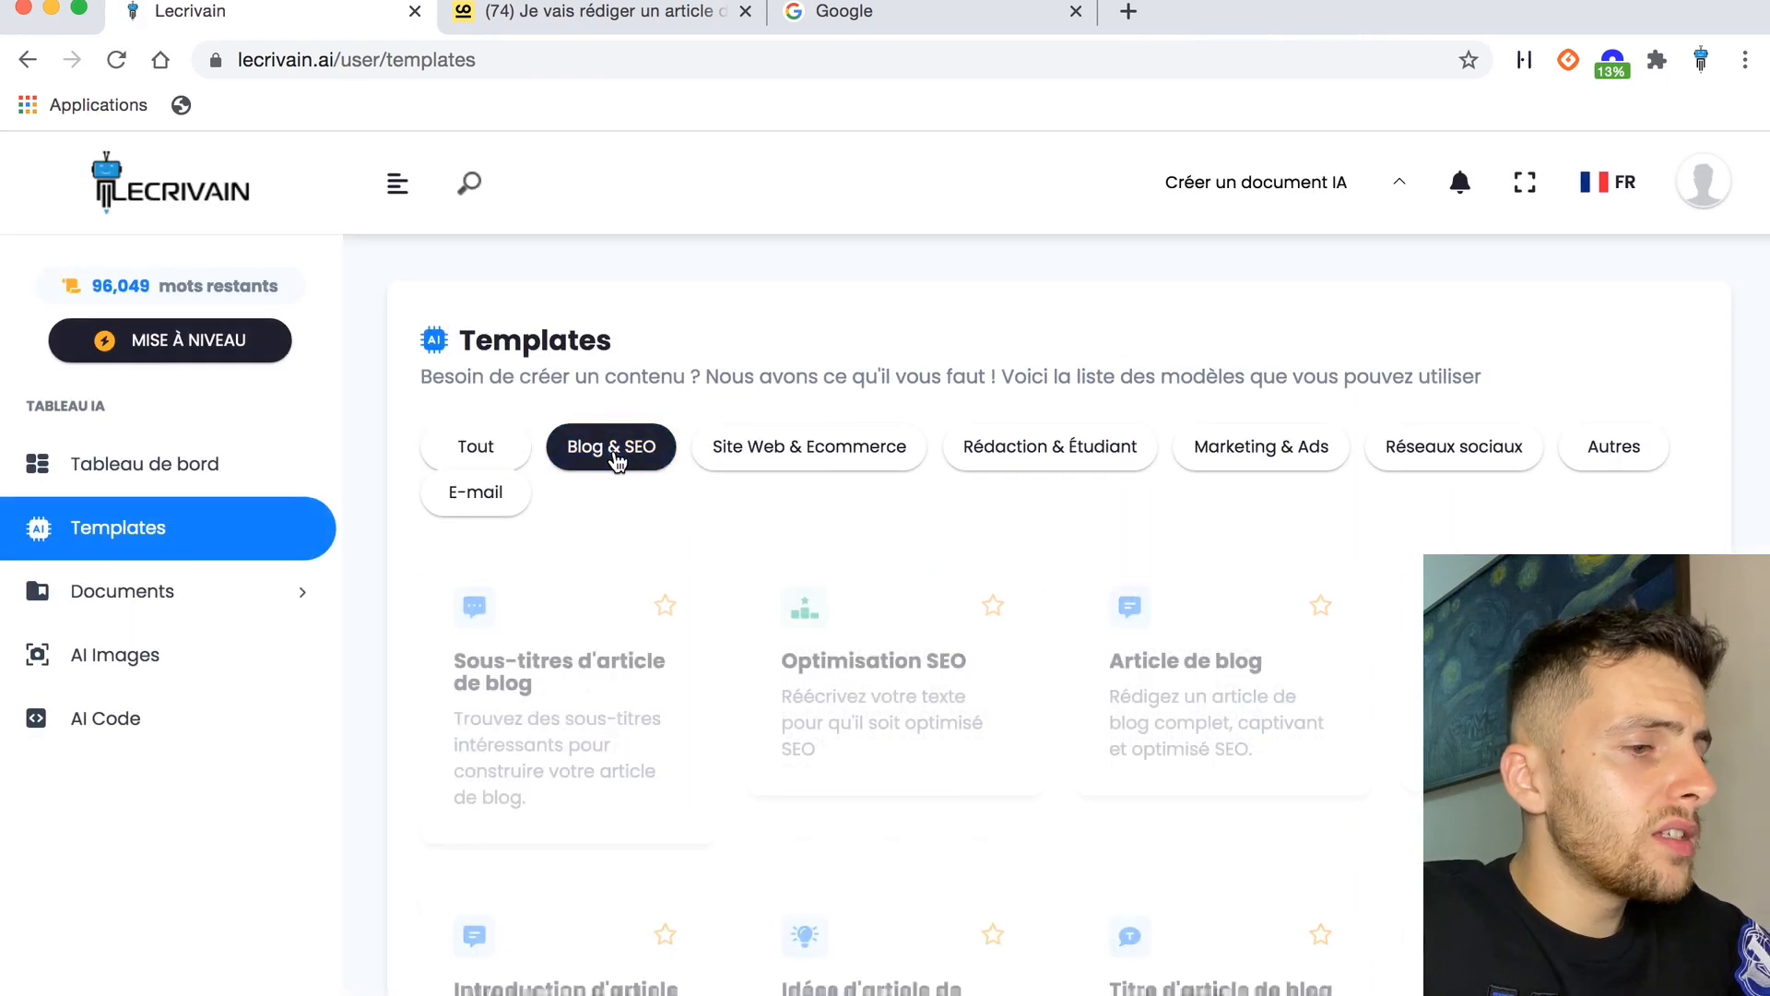
scroll(732, 644, down, 4)
scroll(732, 644, up, 1)
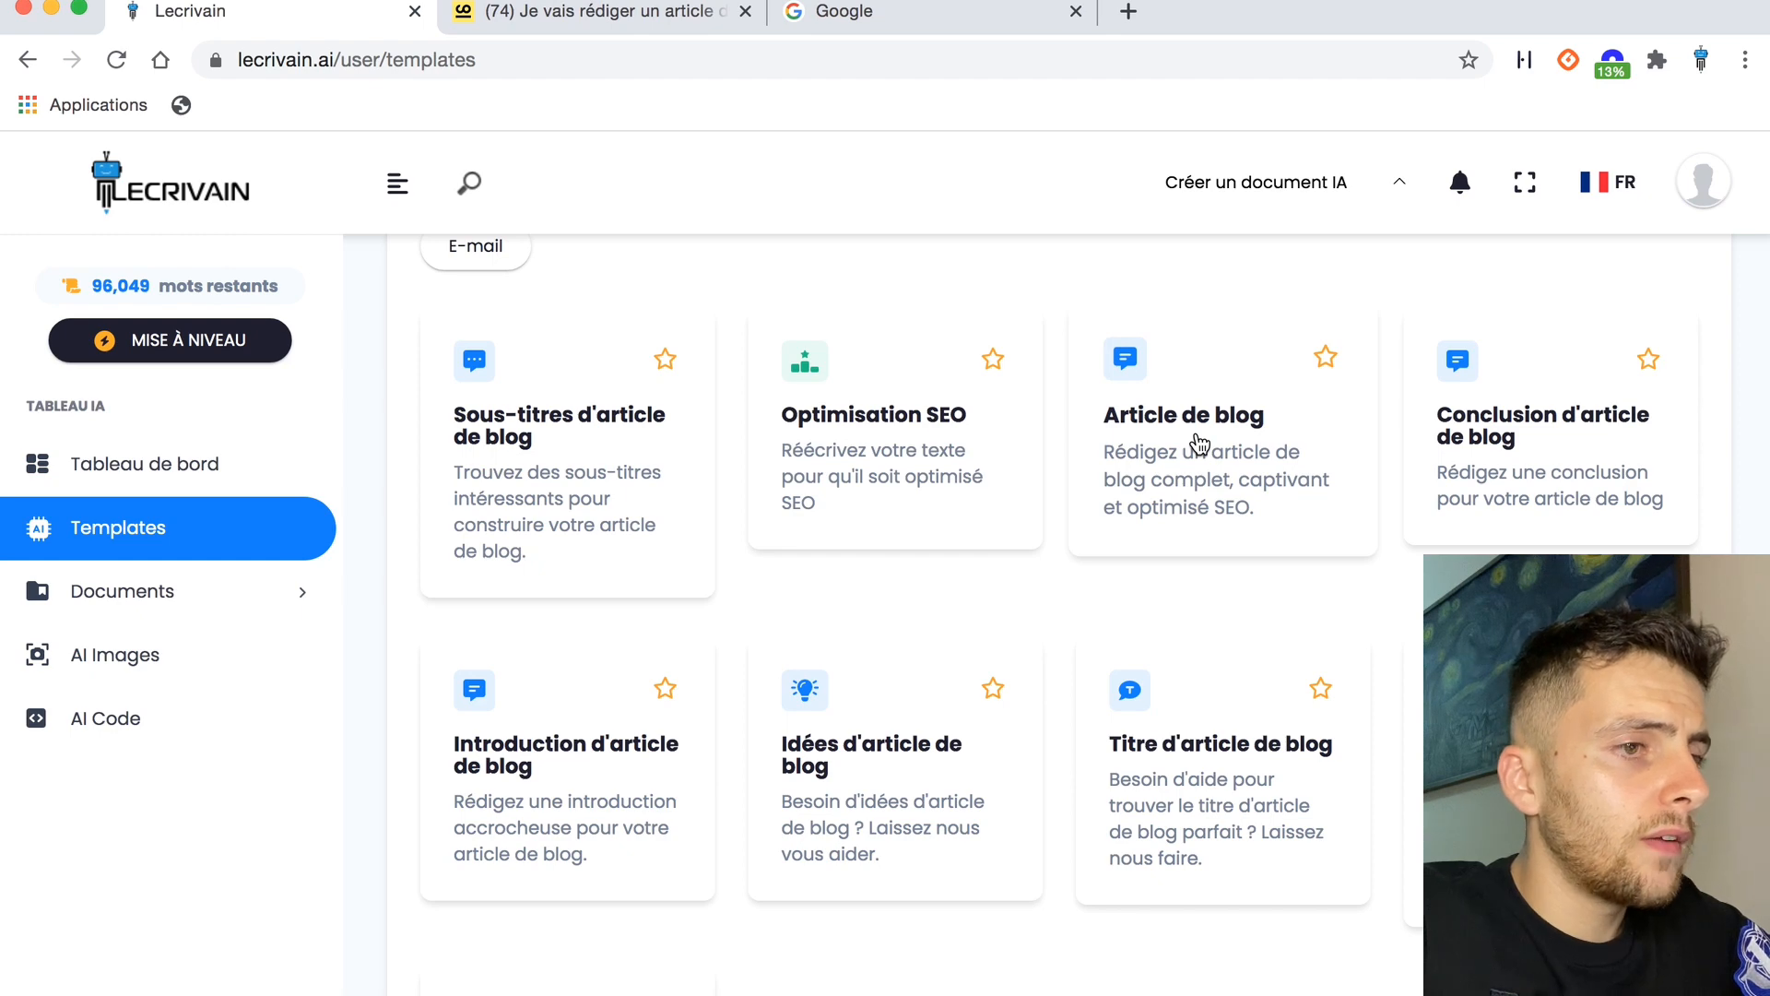
Switch to Notes, paste the title "Le massage facial, la technique naturelle pour raffermir votre peau et retrouver votre jeunesse" into a new note, and minimize it.
mouse_move(348, 994)
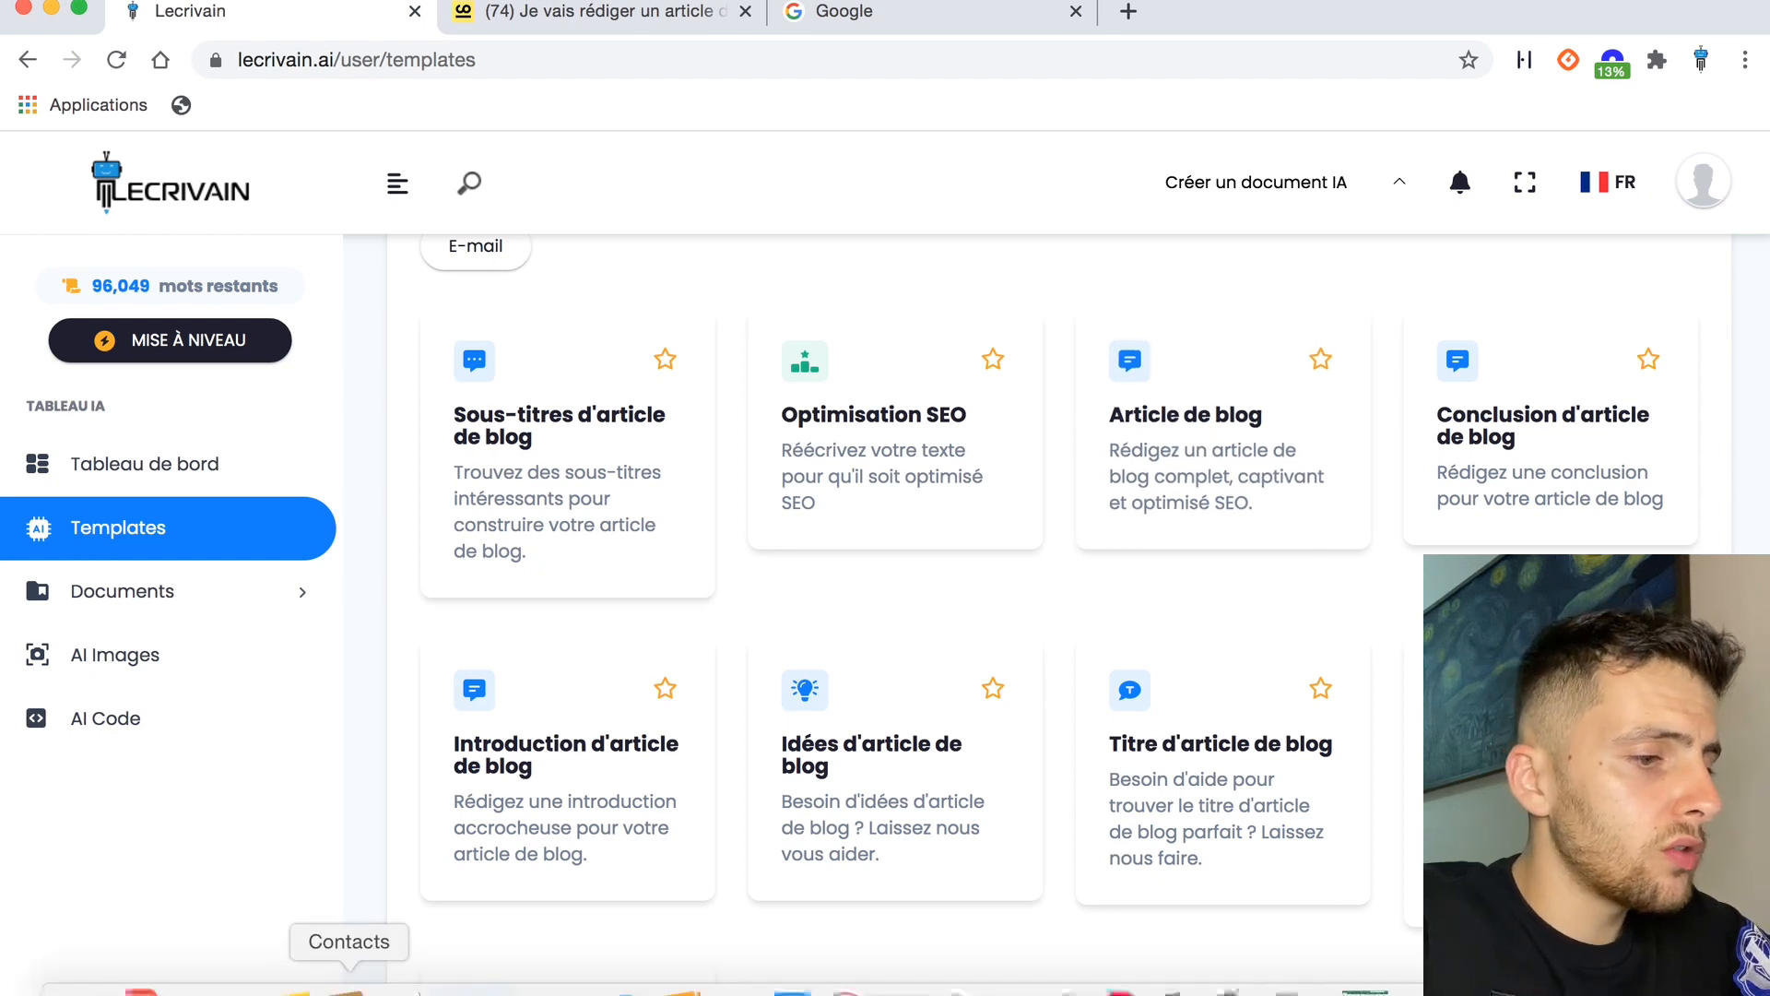
click(295, 991)
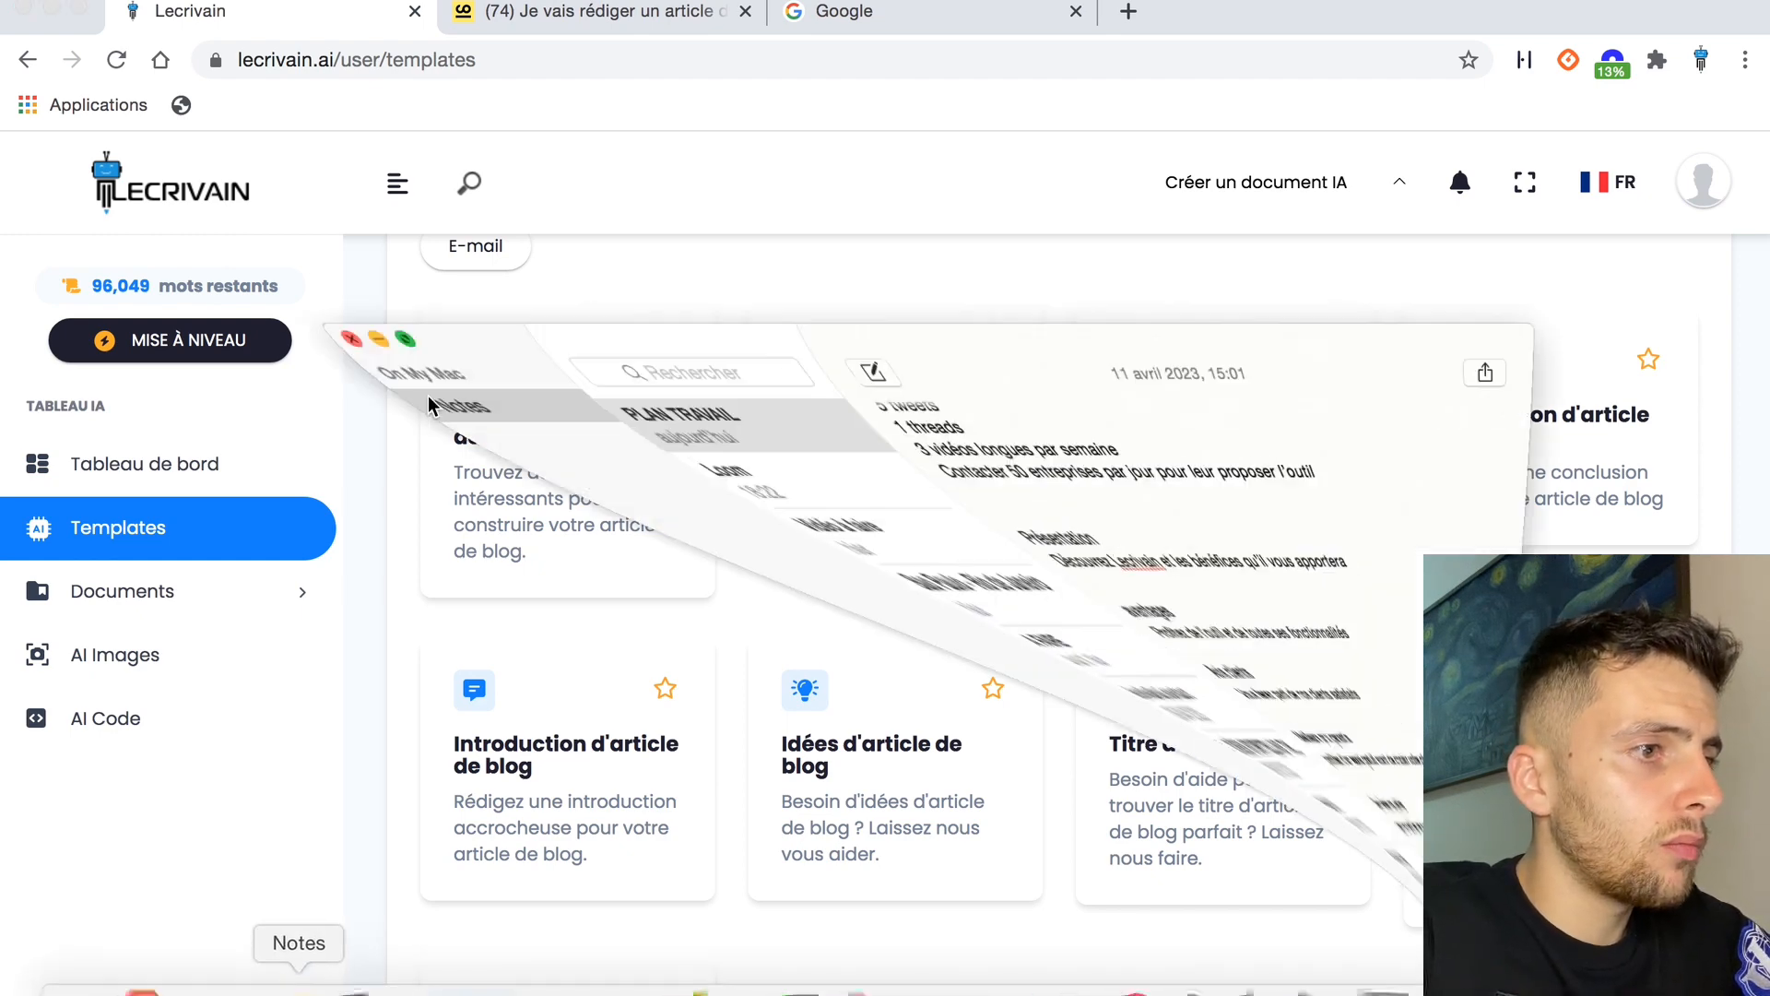
click(811, 346)
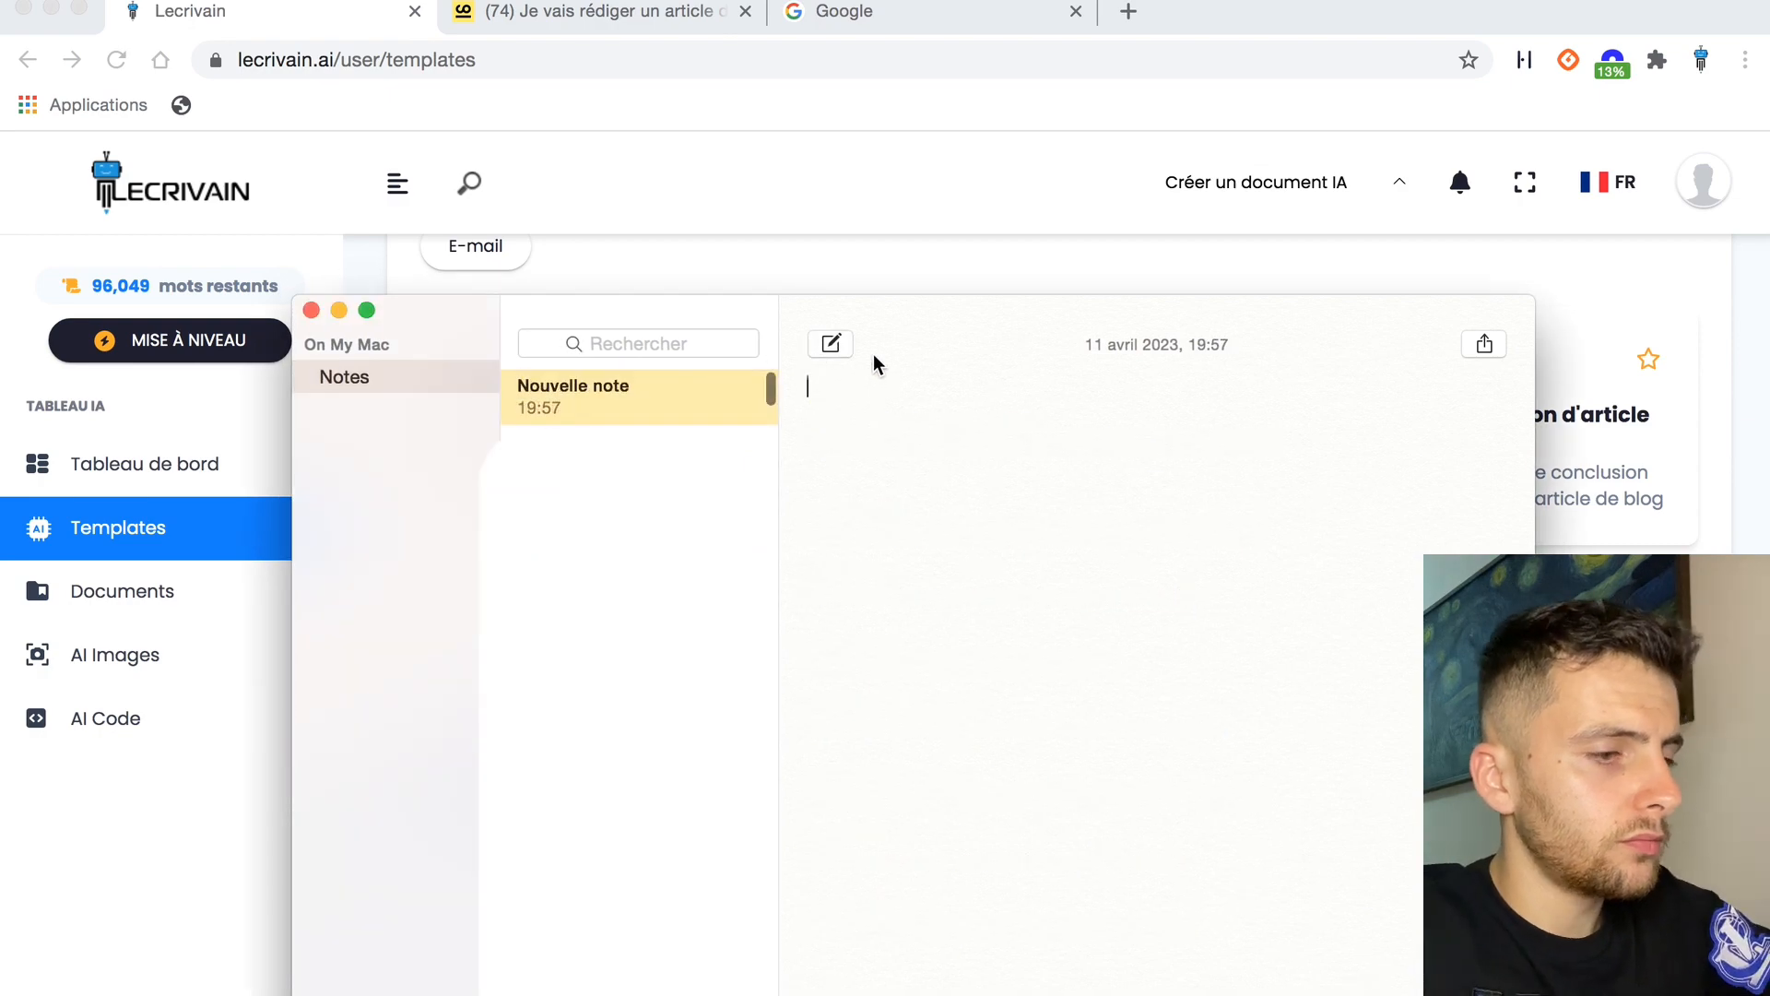
text(Le massage facial, la technique naturelle pour raffermir votre peau et retrouver votre jeunesse)
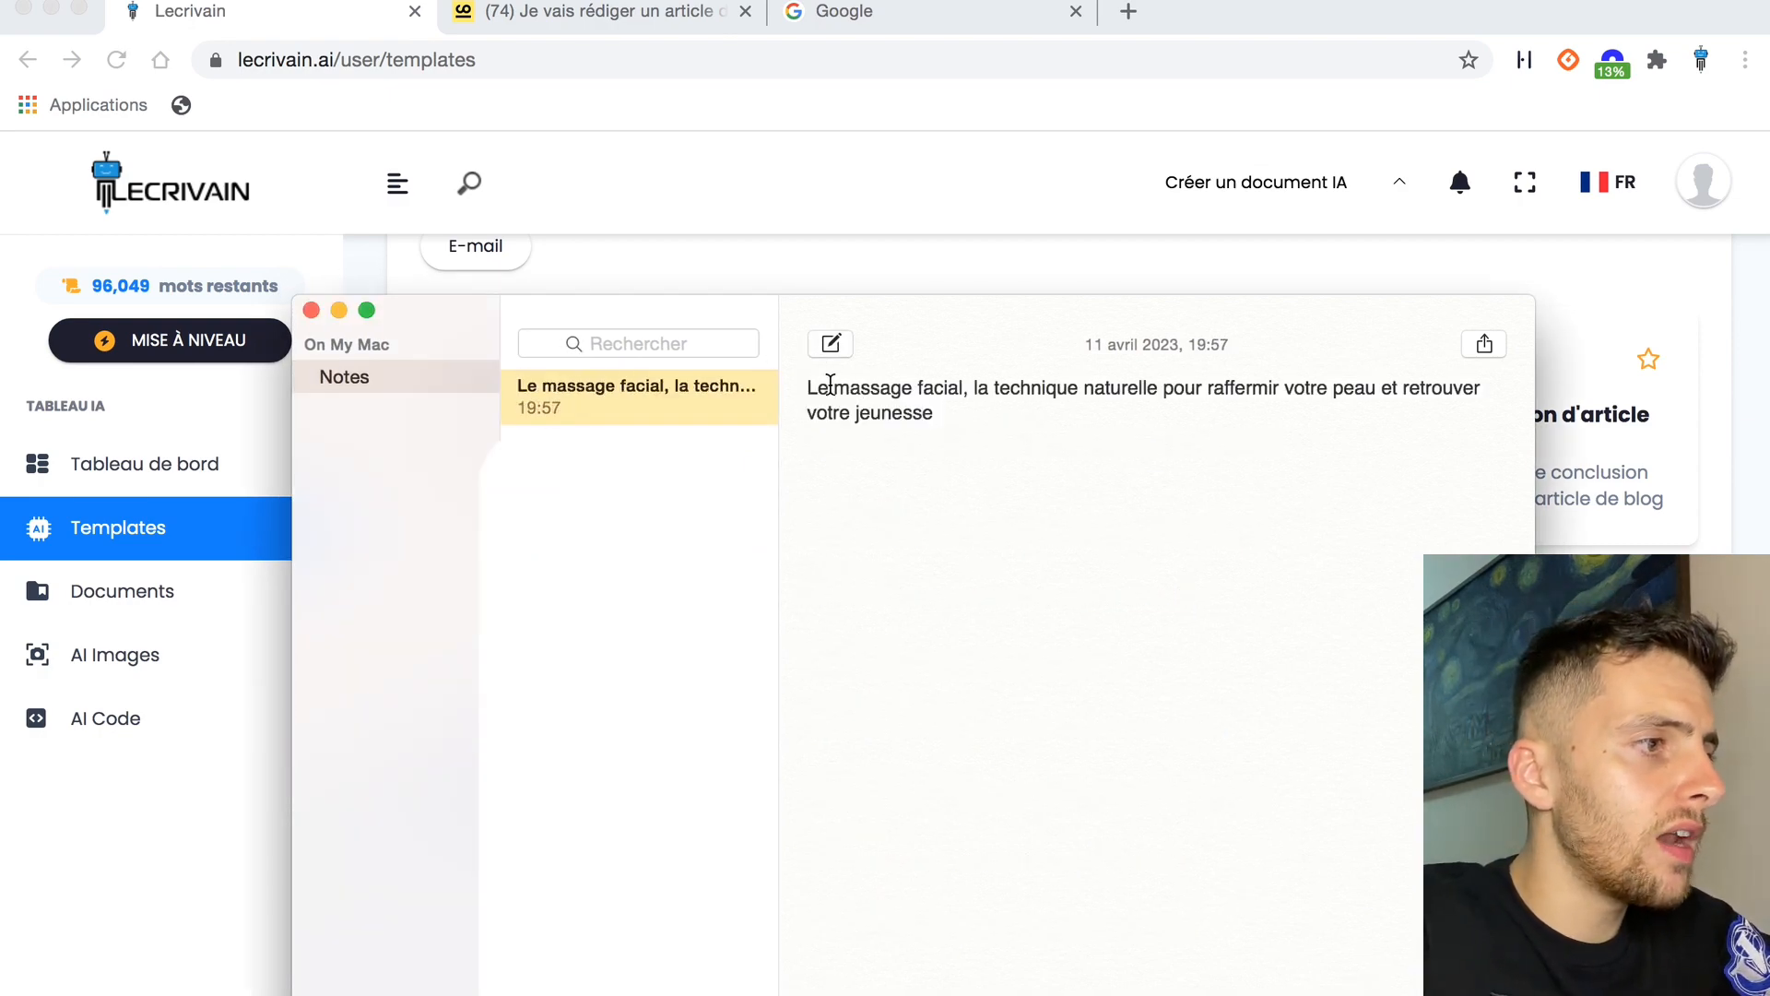
click(334, 308)
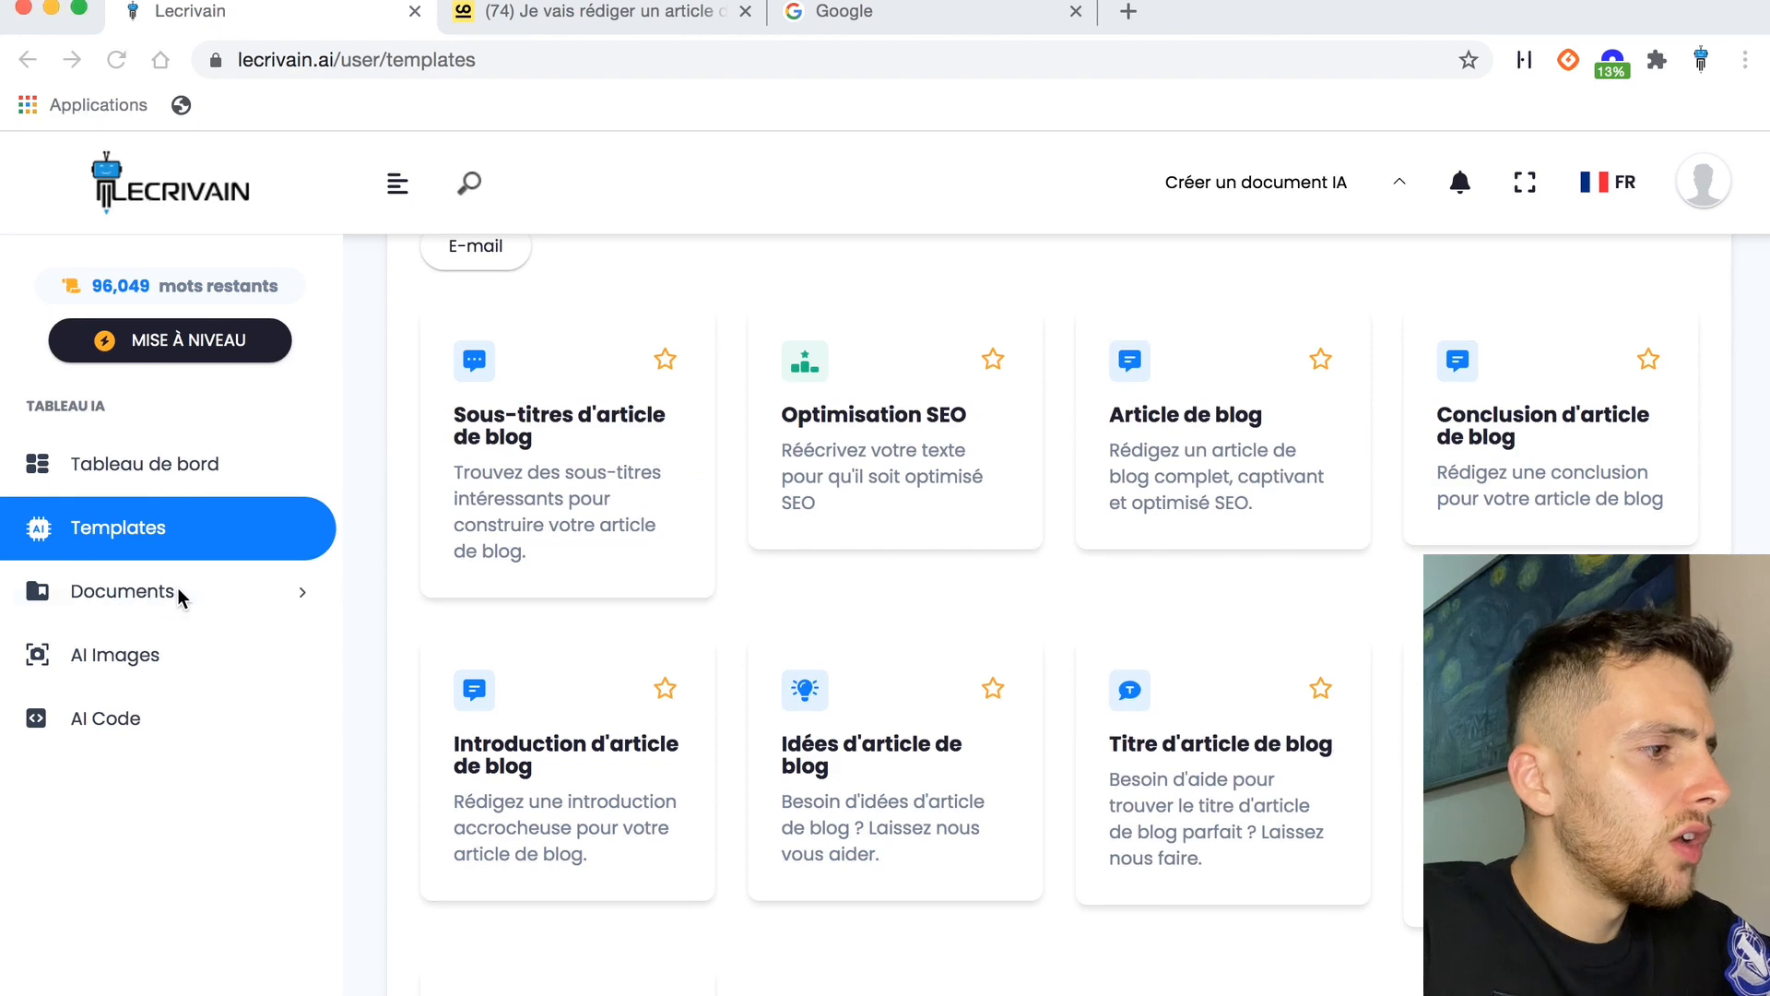
Open the newest saved keyword document from all documents and copy its keywords from "Massage facial" to "Conseils santé".
click(164, 597)
click(192, 650)
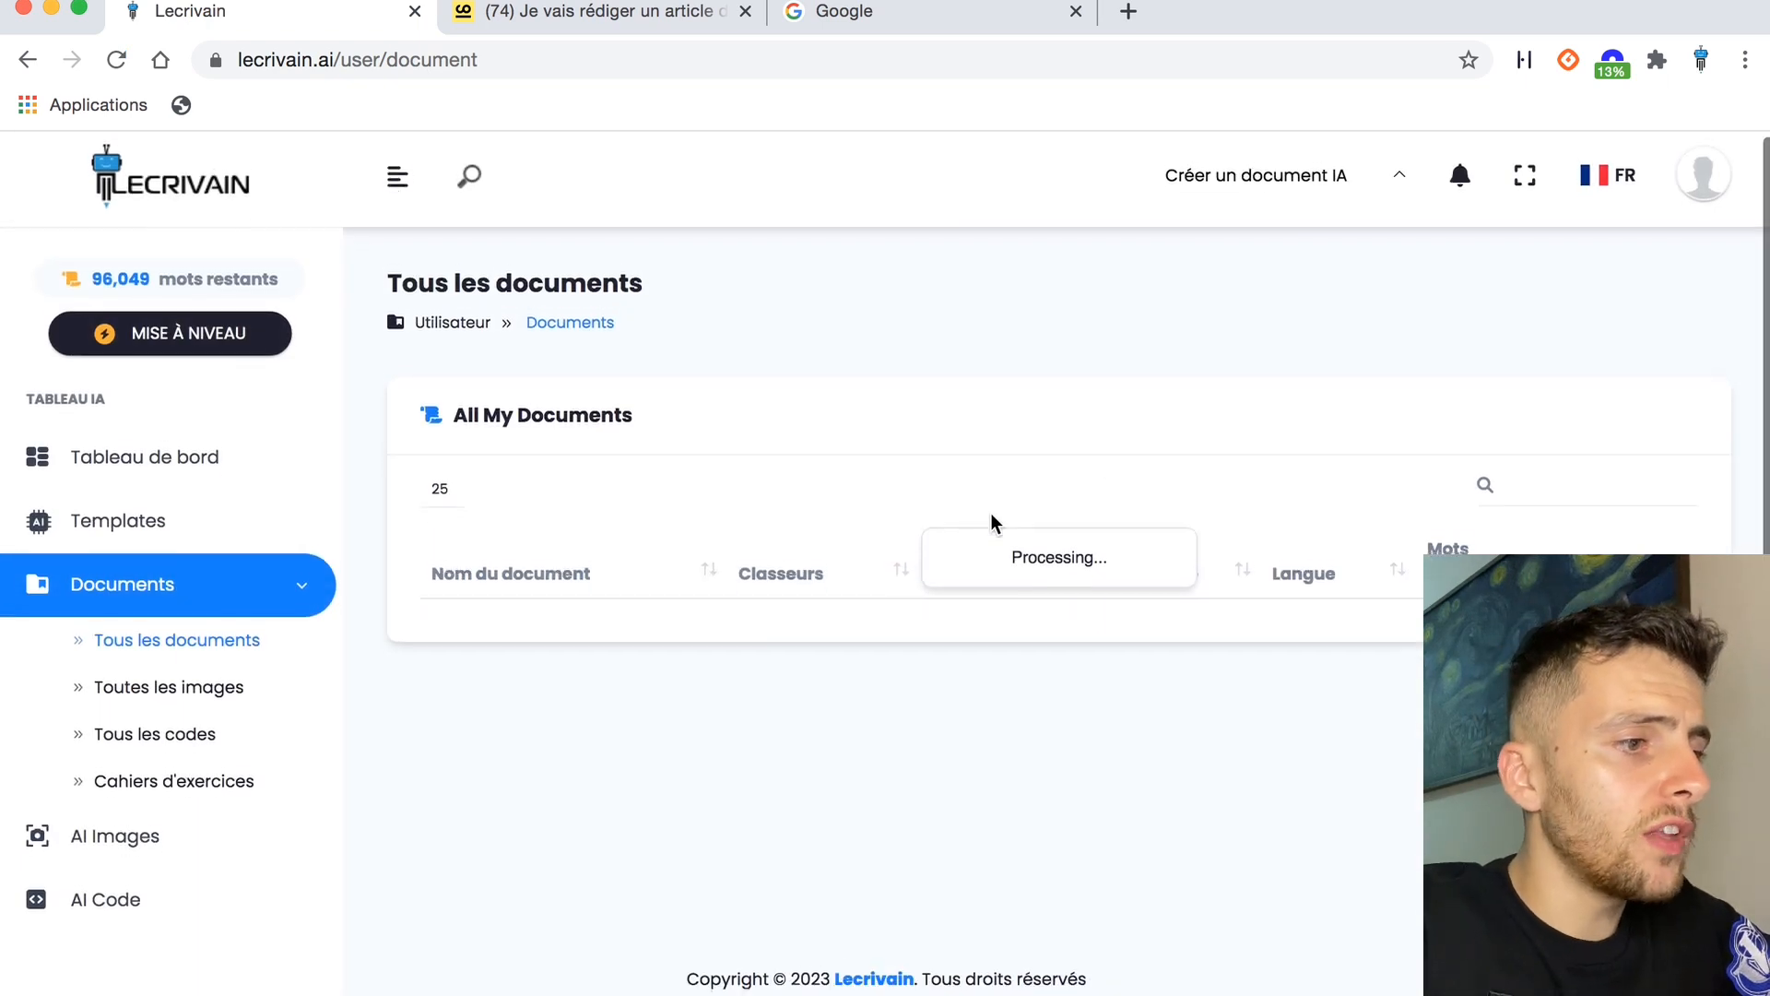
scroll(959, 593, down, 3)
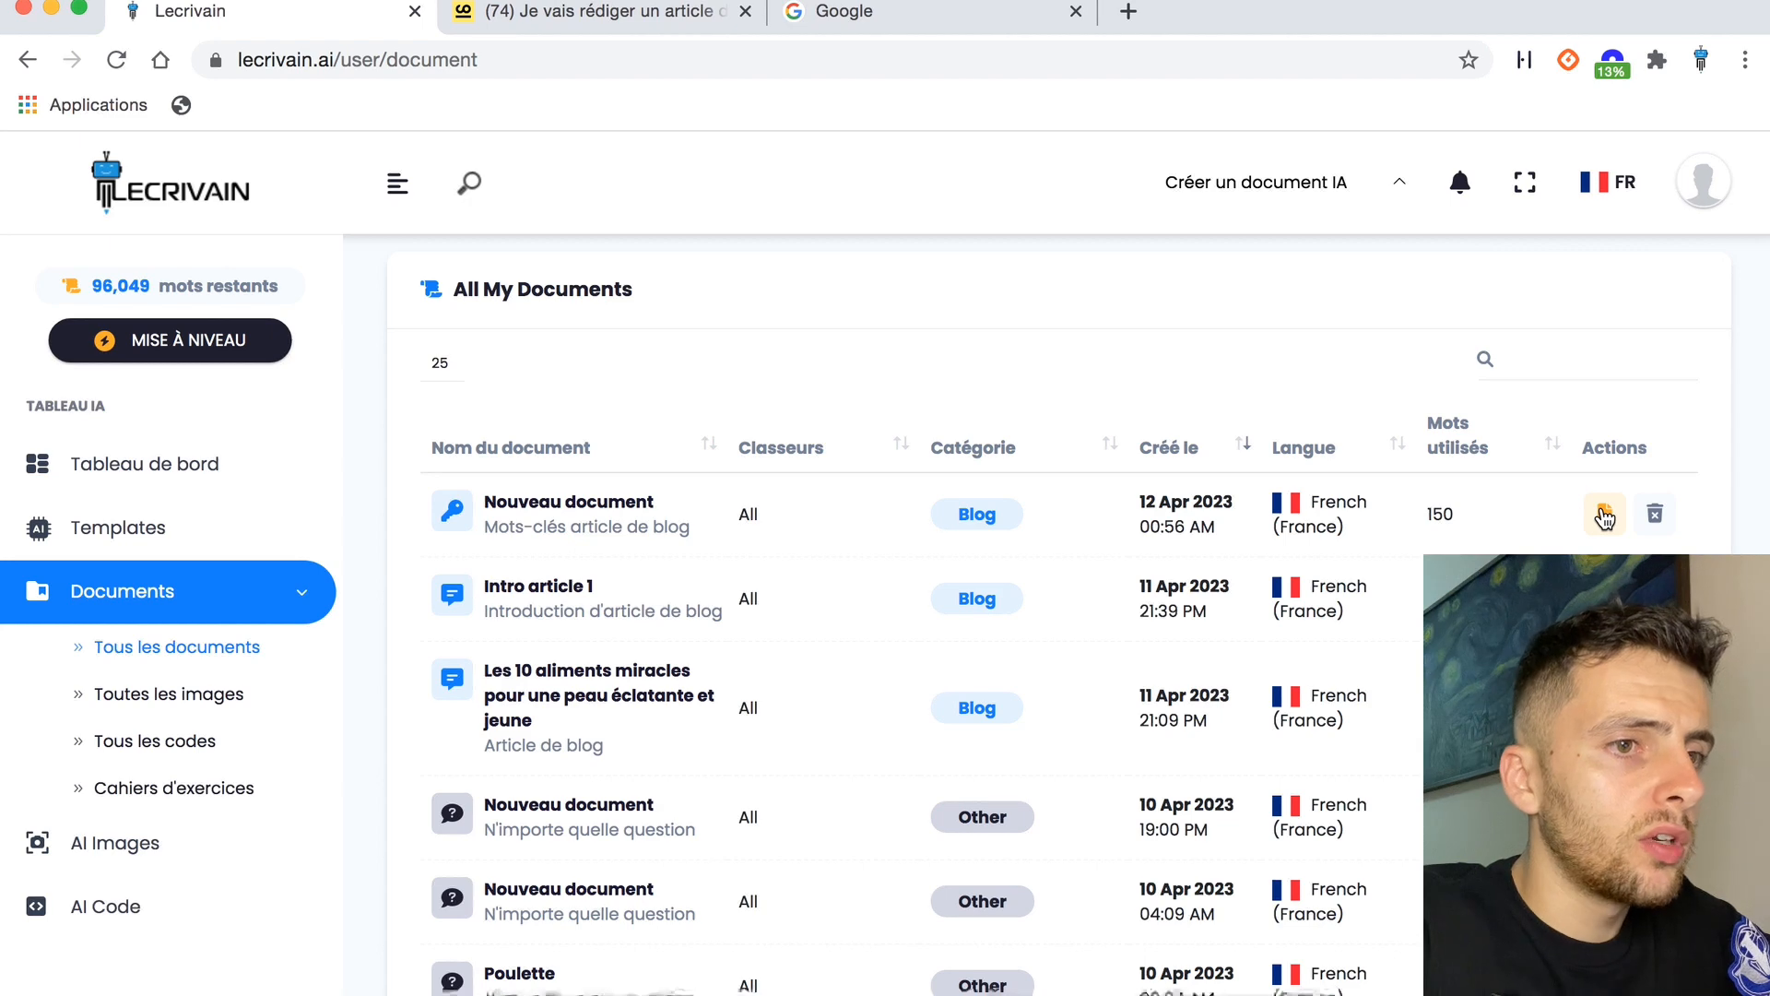
click(1604, 516)
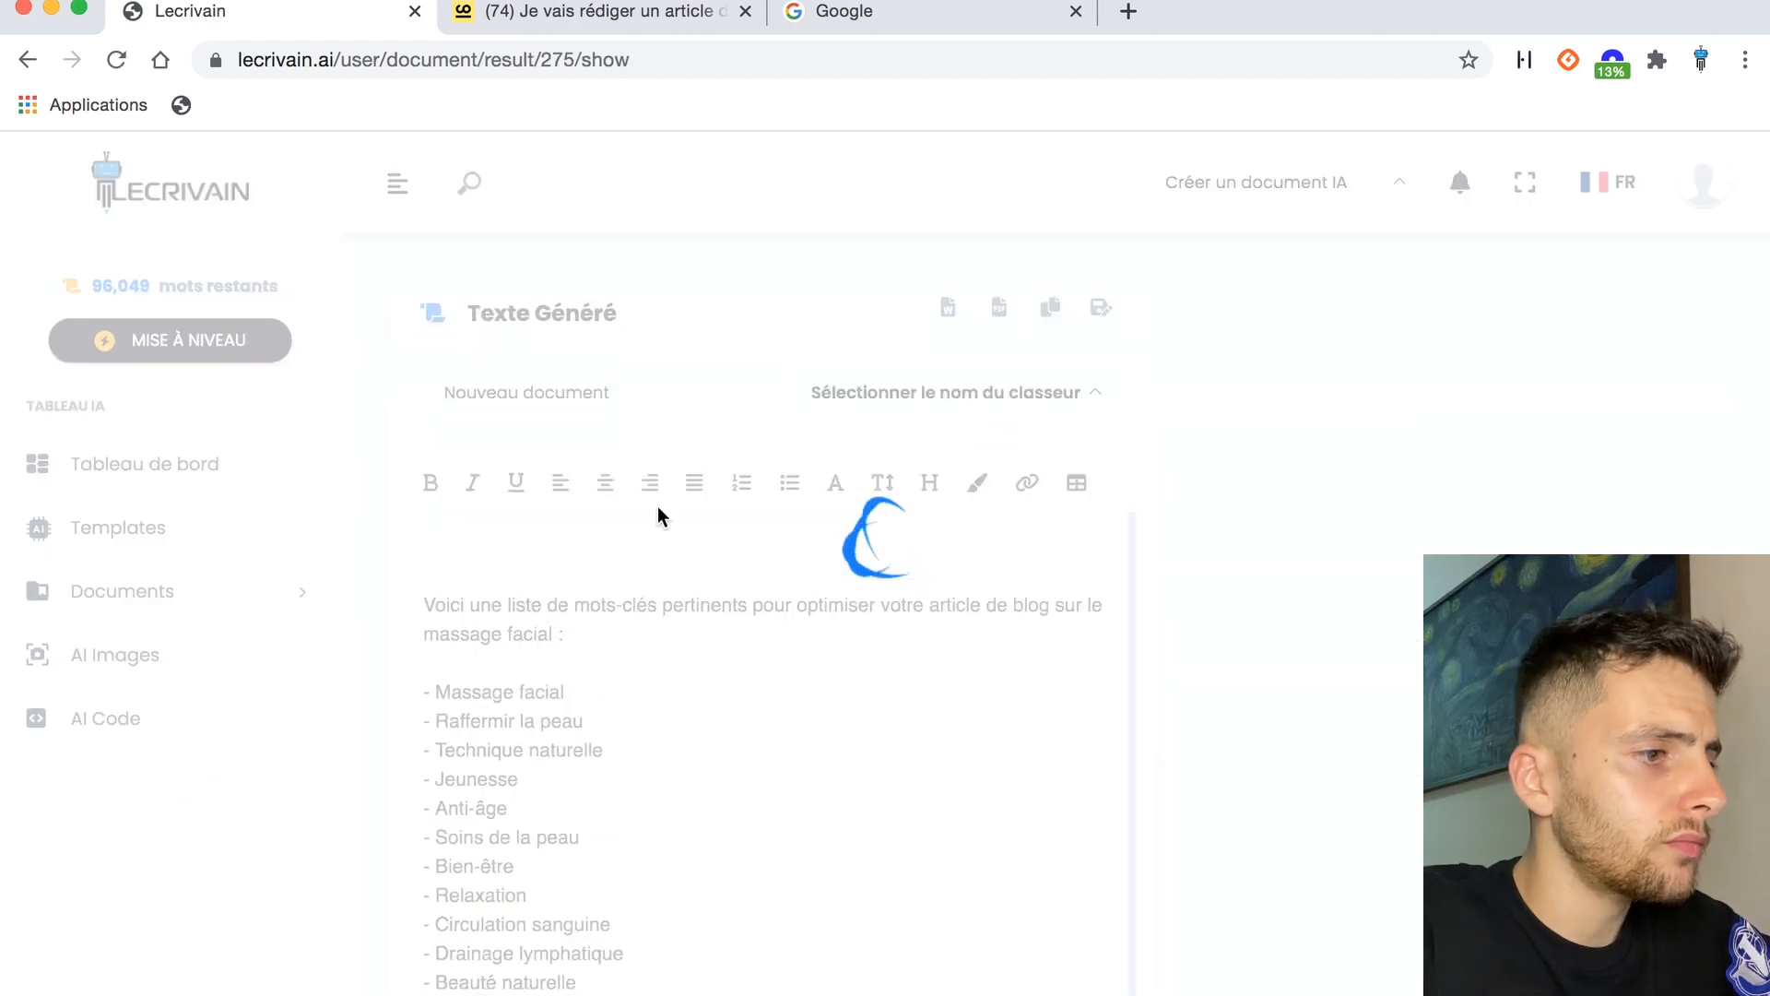
scroll(656, 506, down, 4)
drag(564, 854, 401, 361)
key(super+c)
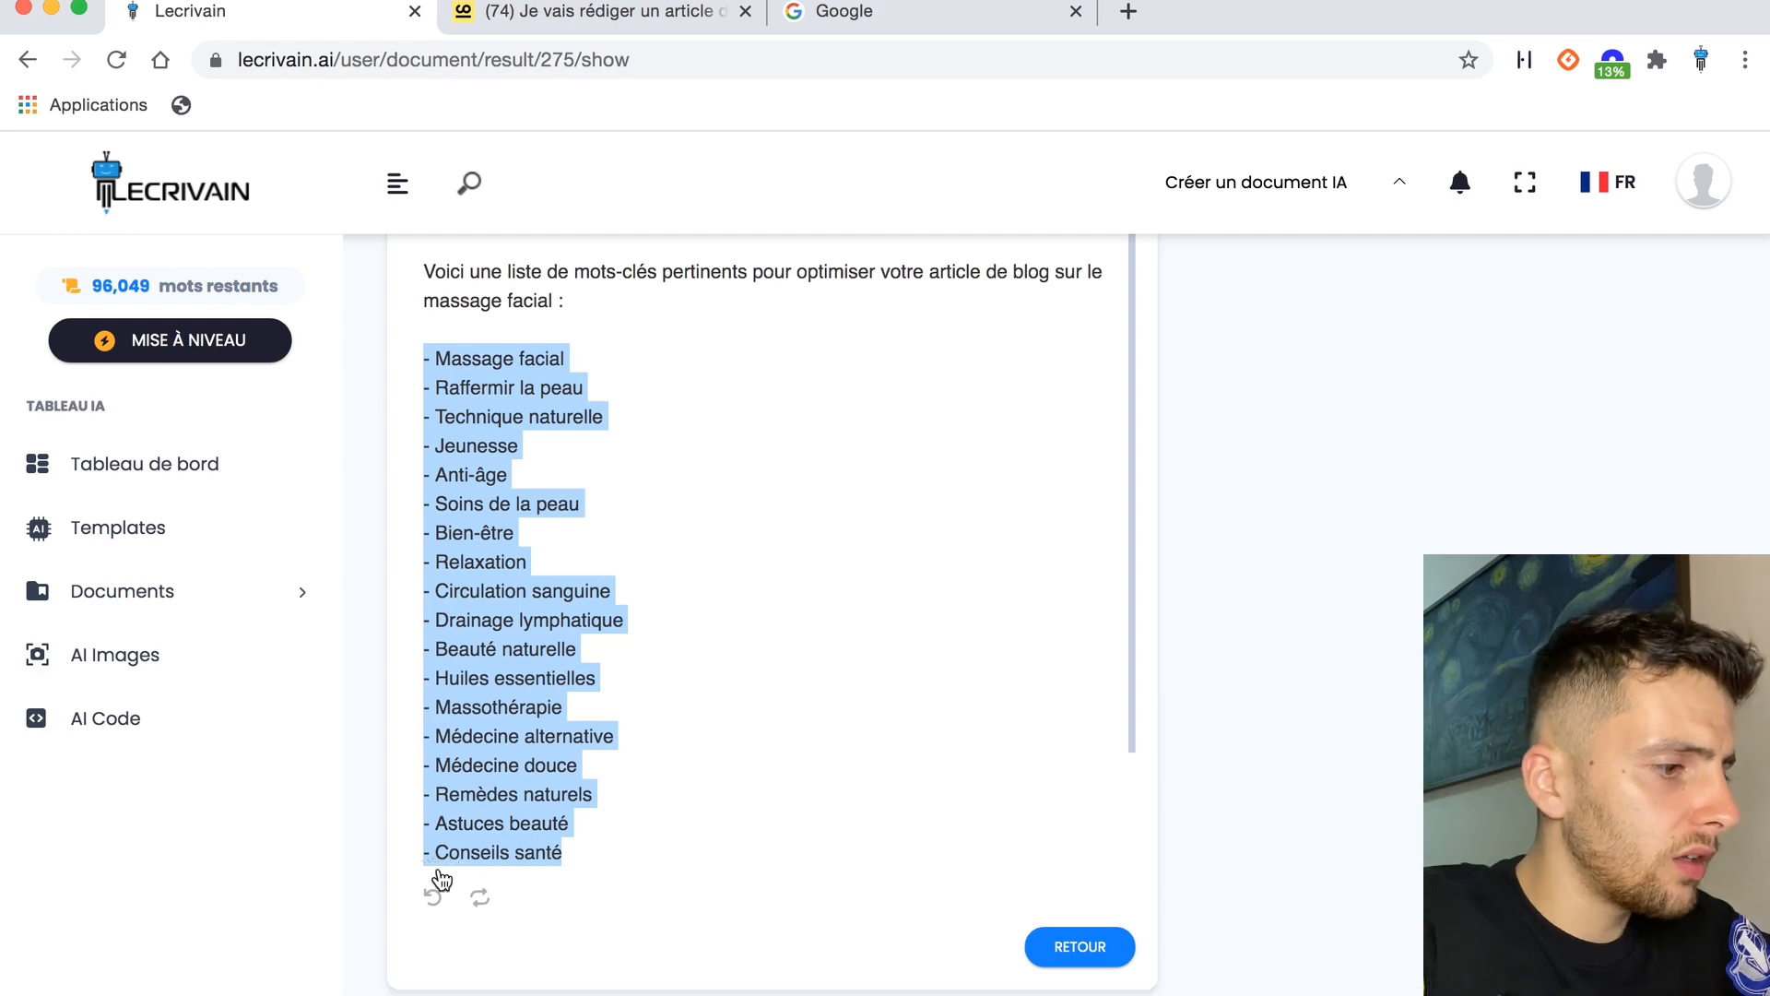
Switch to Notes, paste the copied keywords below the article title in the note, and minimize it.
click(295, 981)
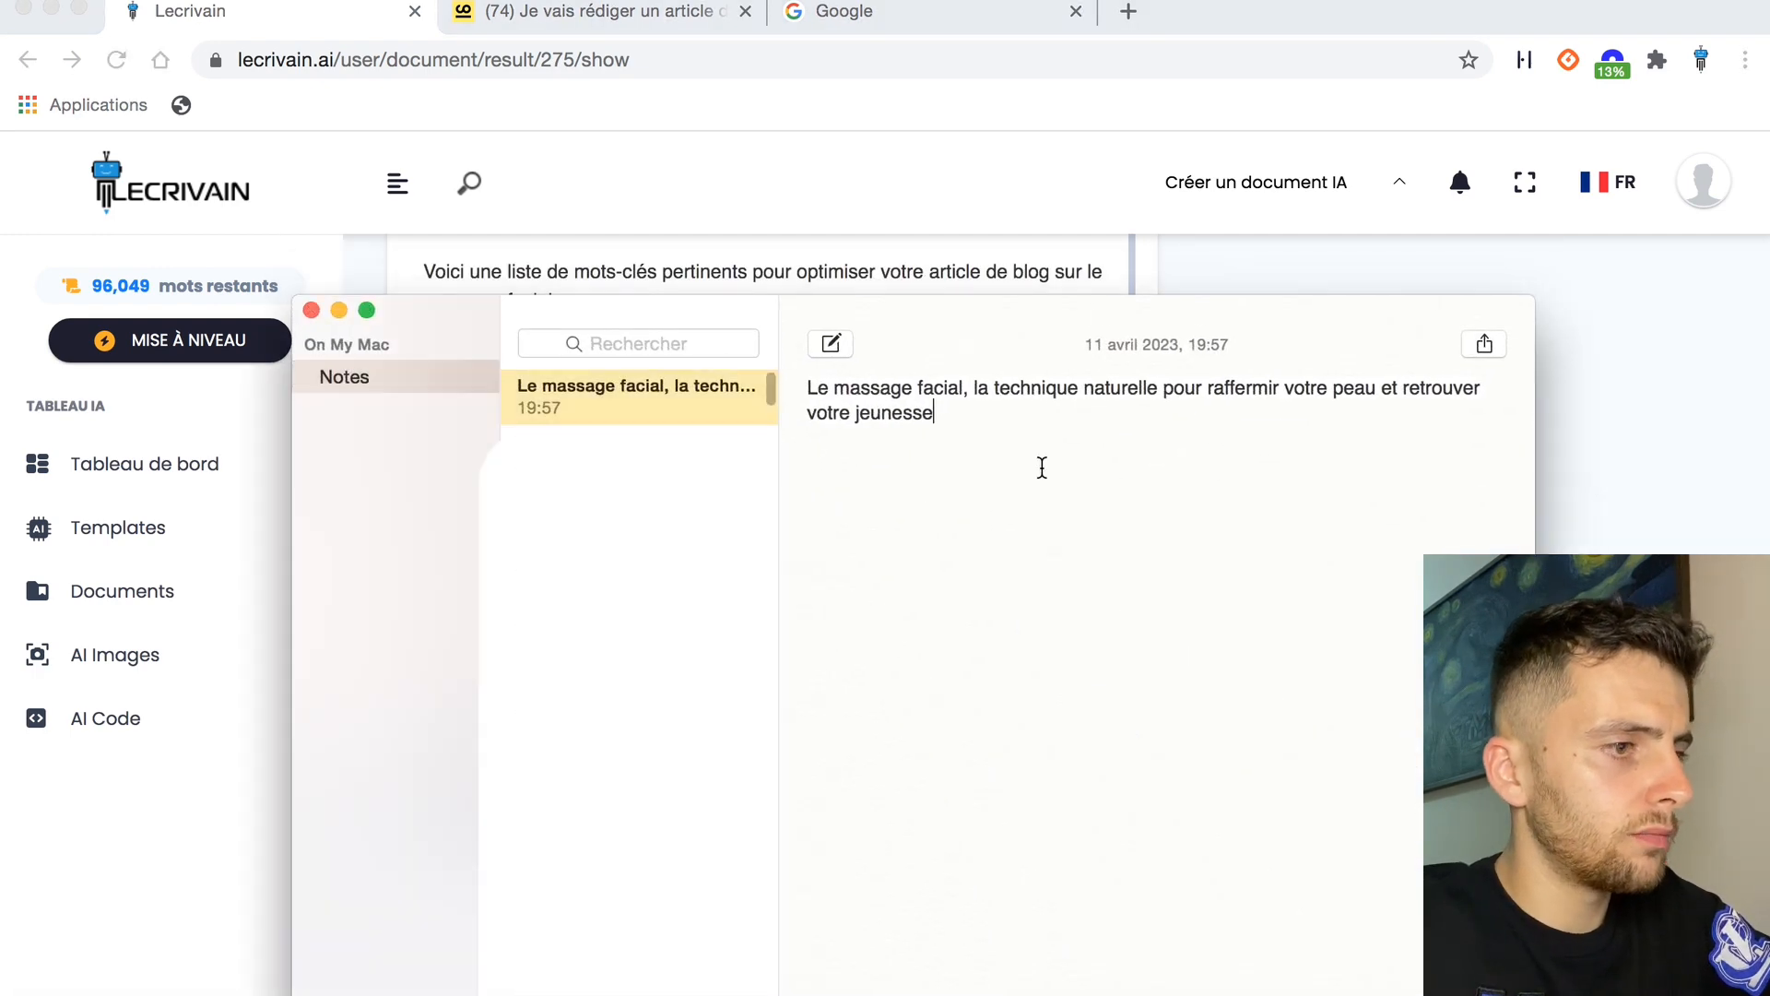
key(super+v)
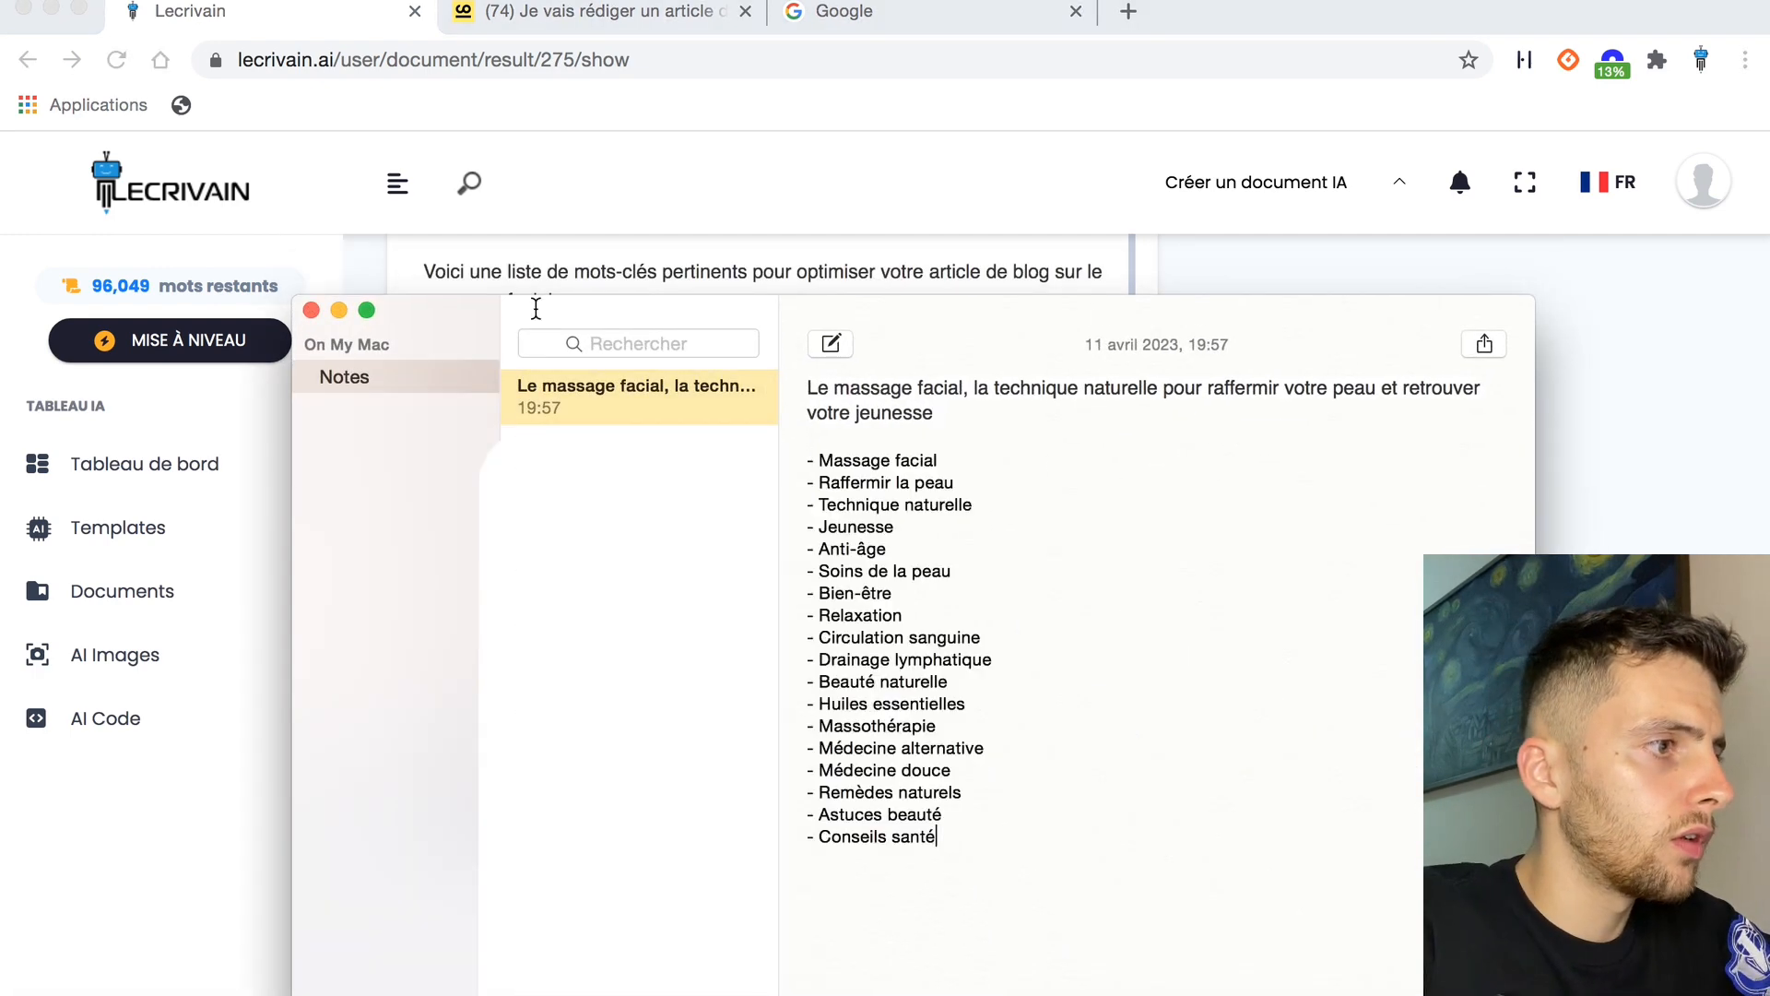
click(339, 309)
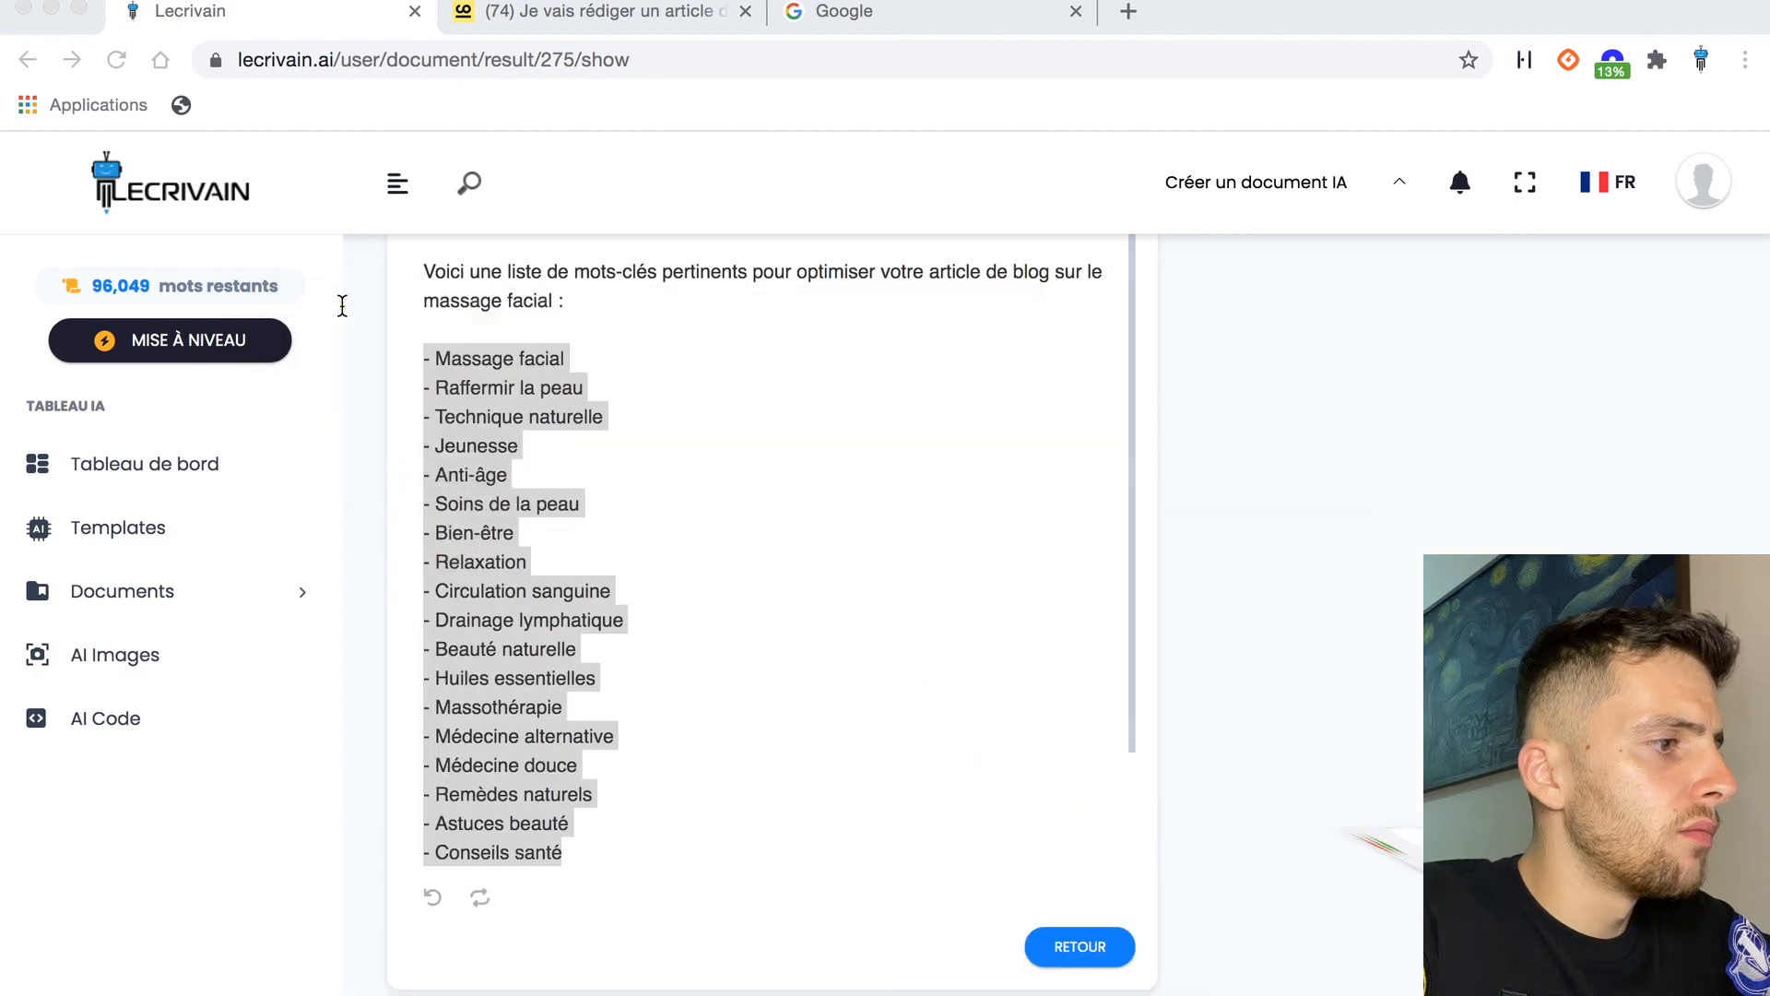
Go back to the templates, show the Blog & SEO ones and open the "Article de blog" template.
click(179, 529)
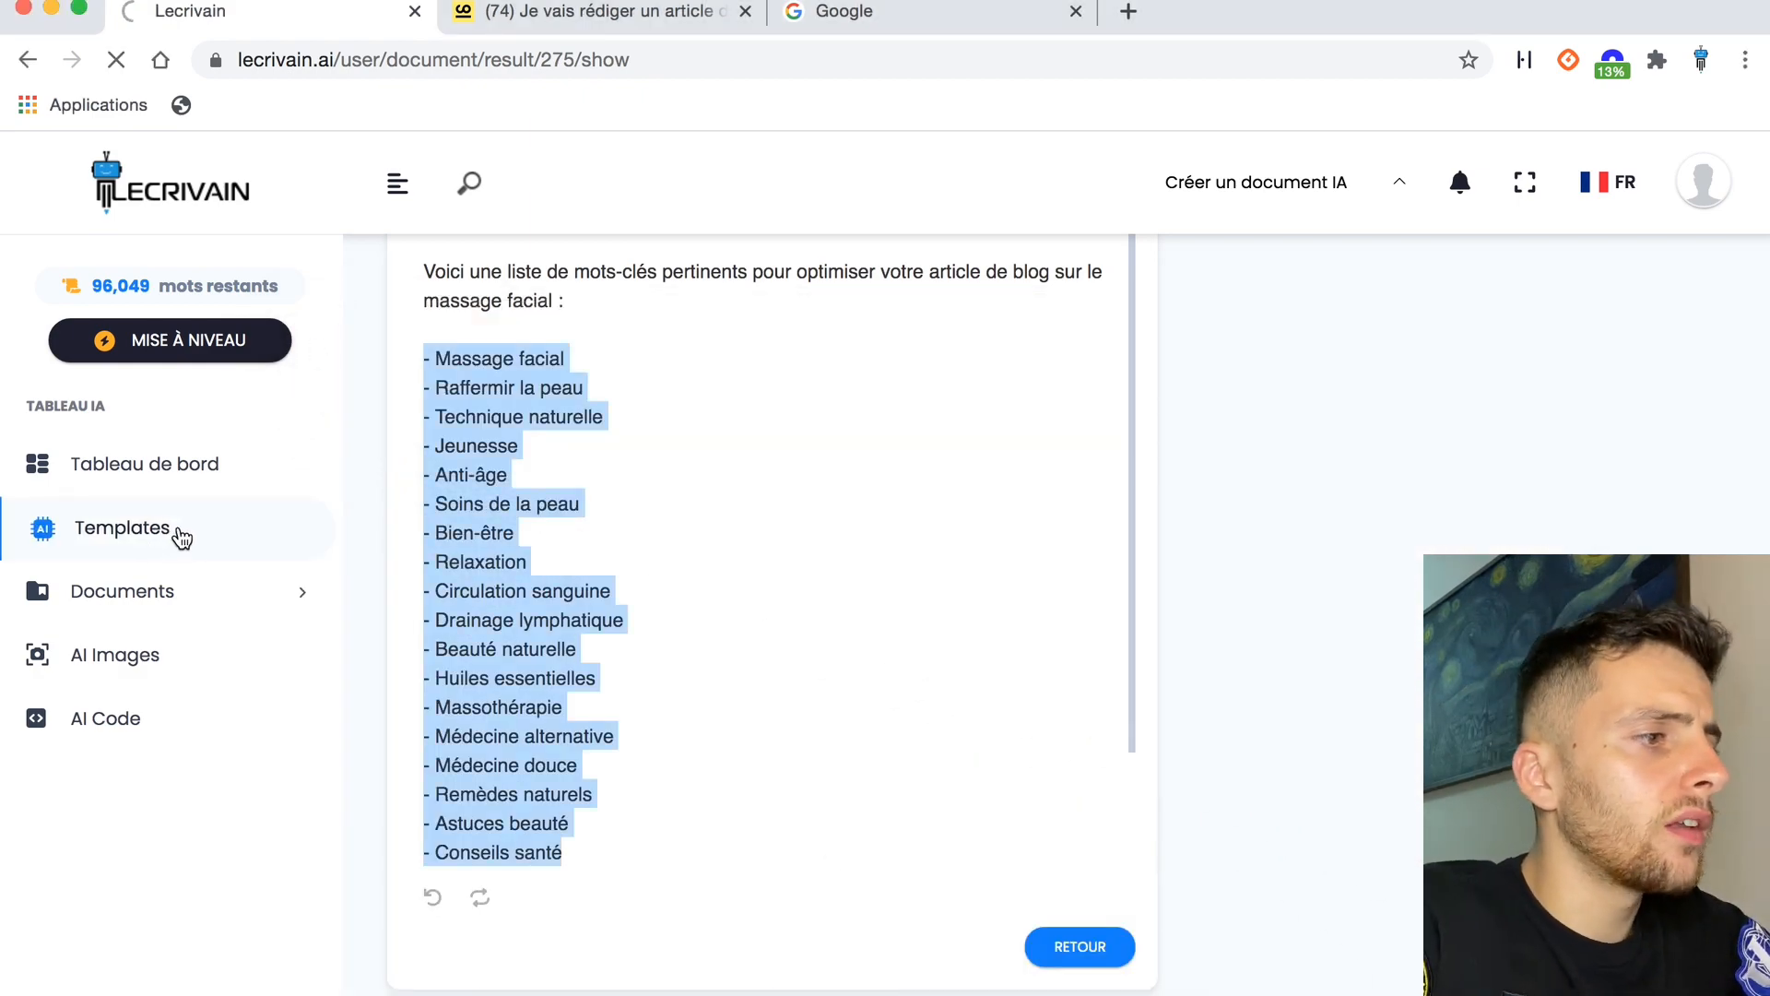
click(612, 448)
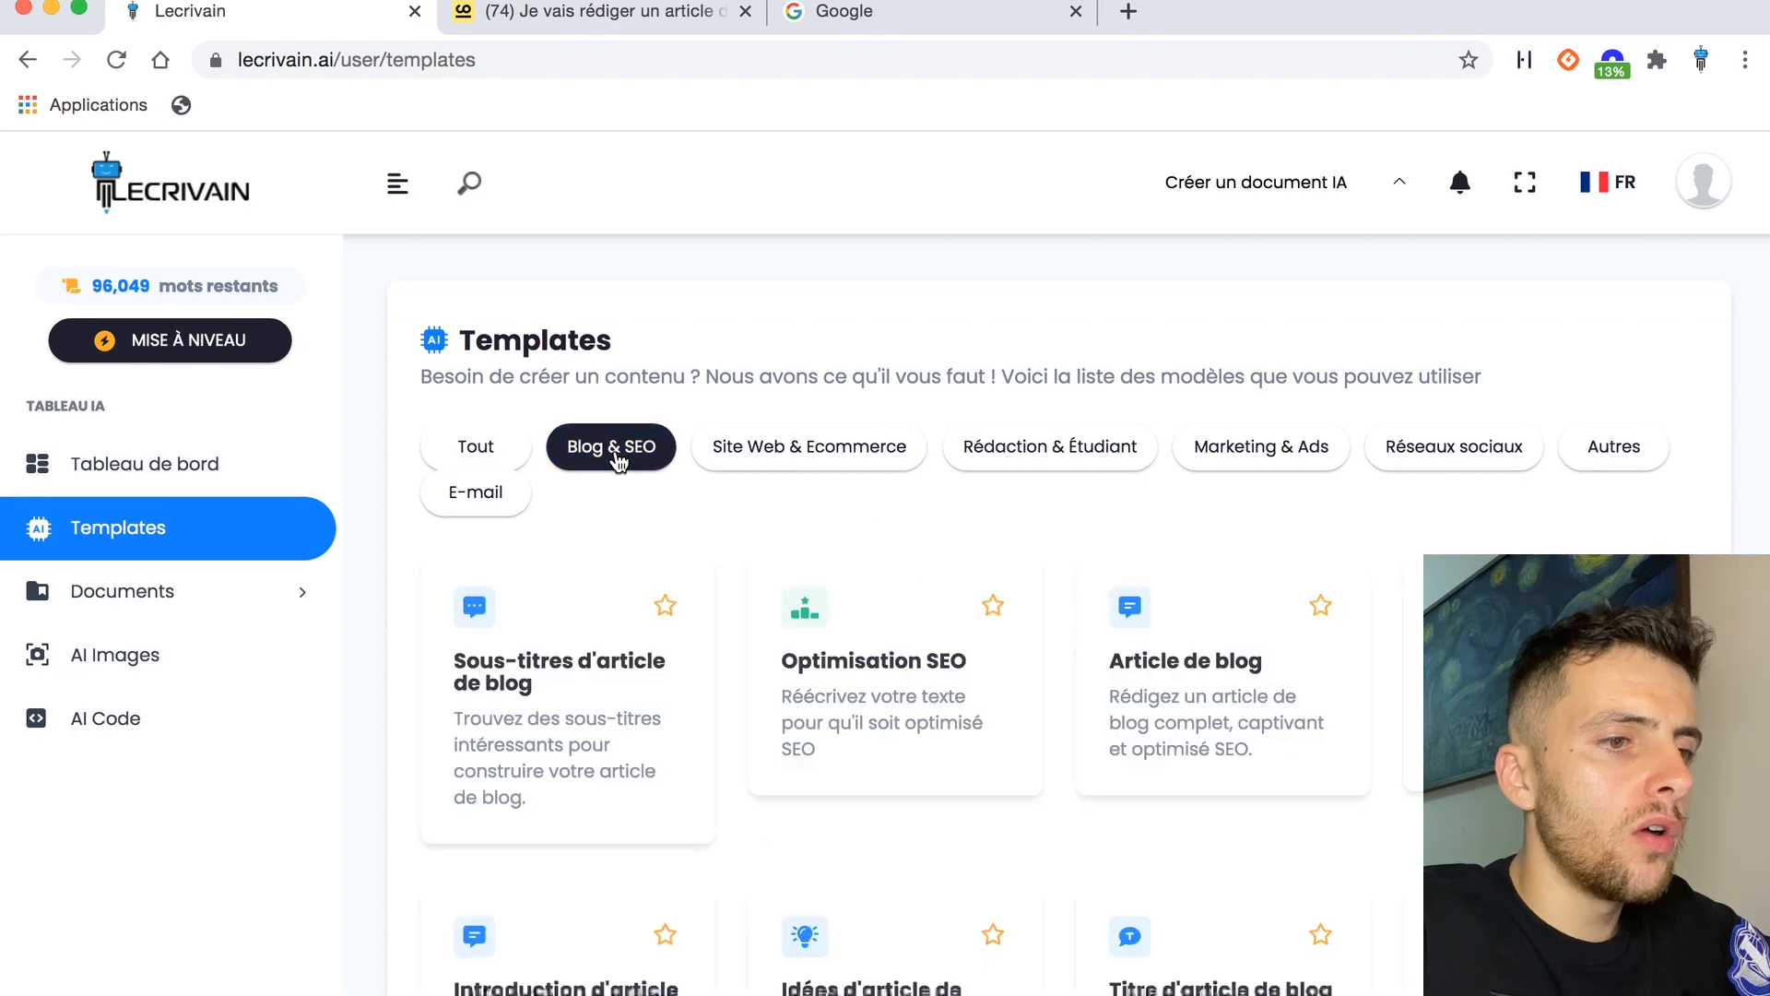
scroll(793, 770, down, 3)
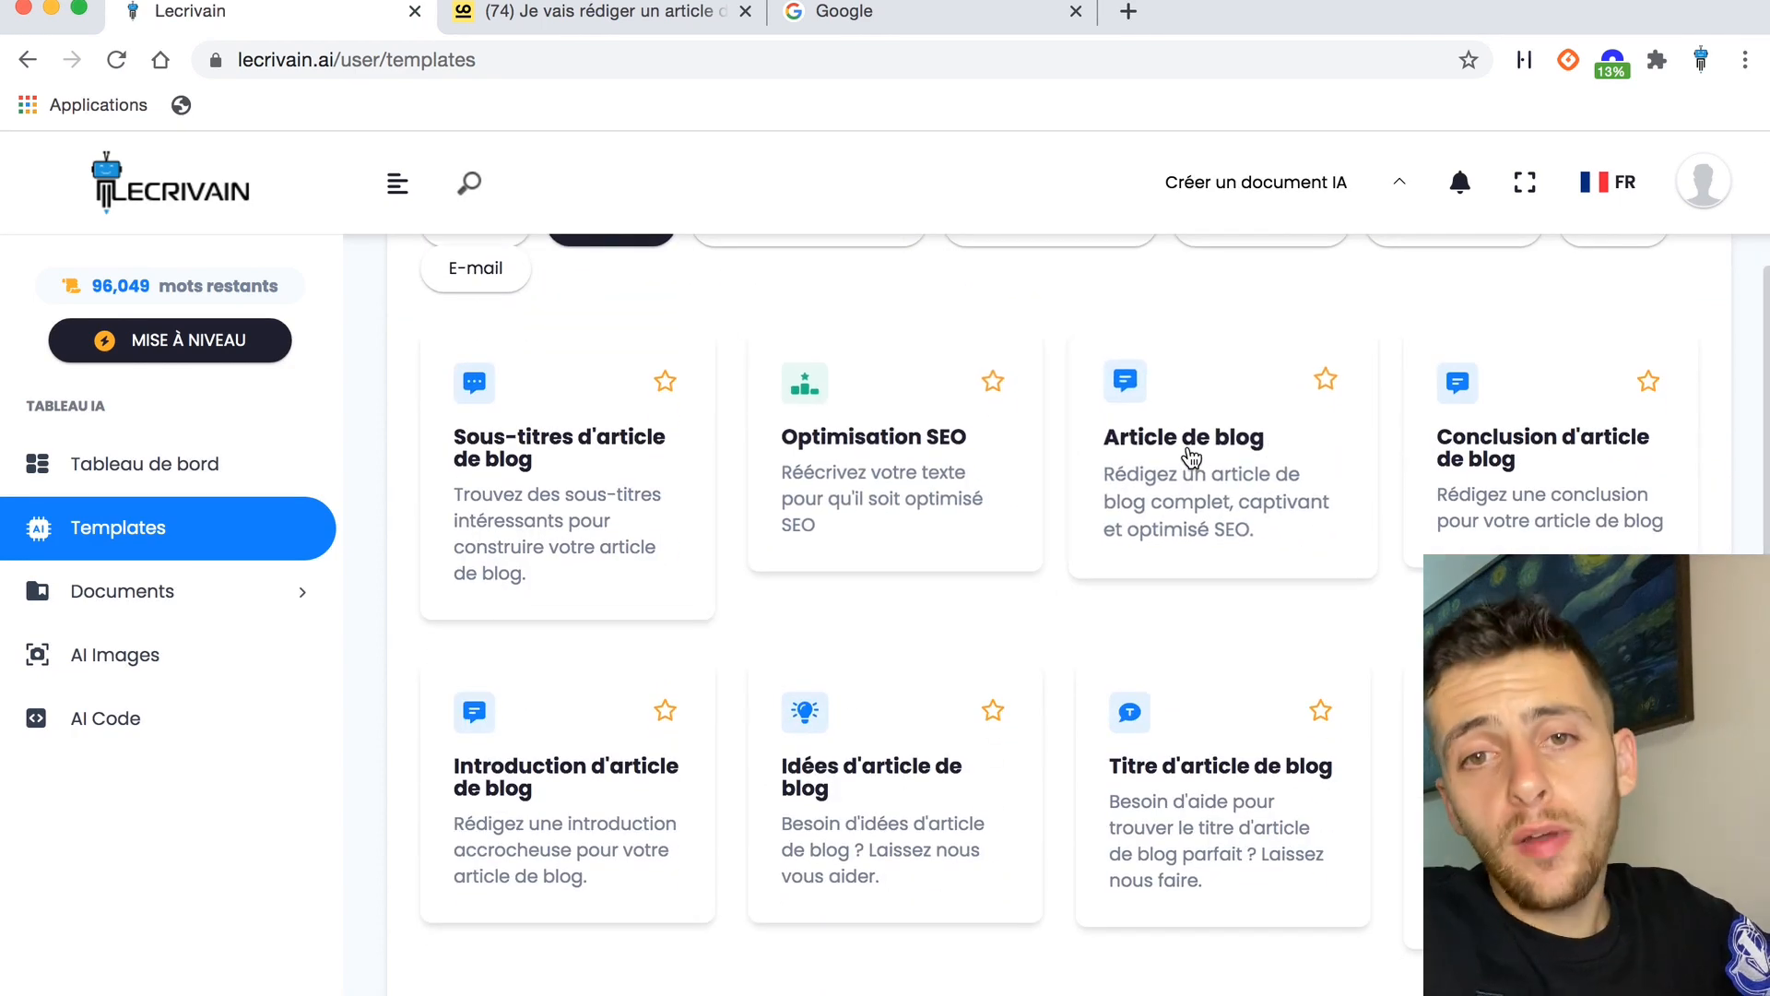
click(1192, 457)
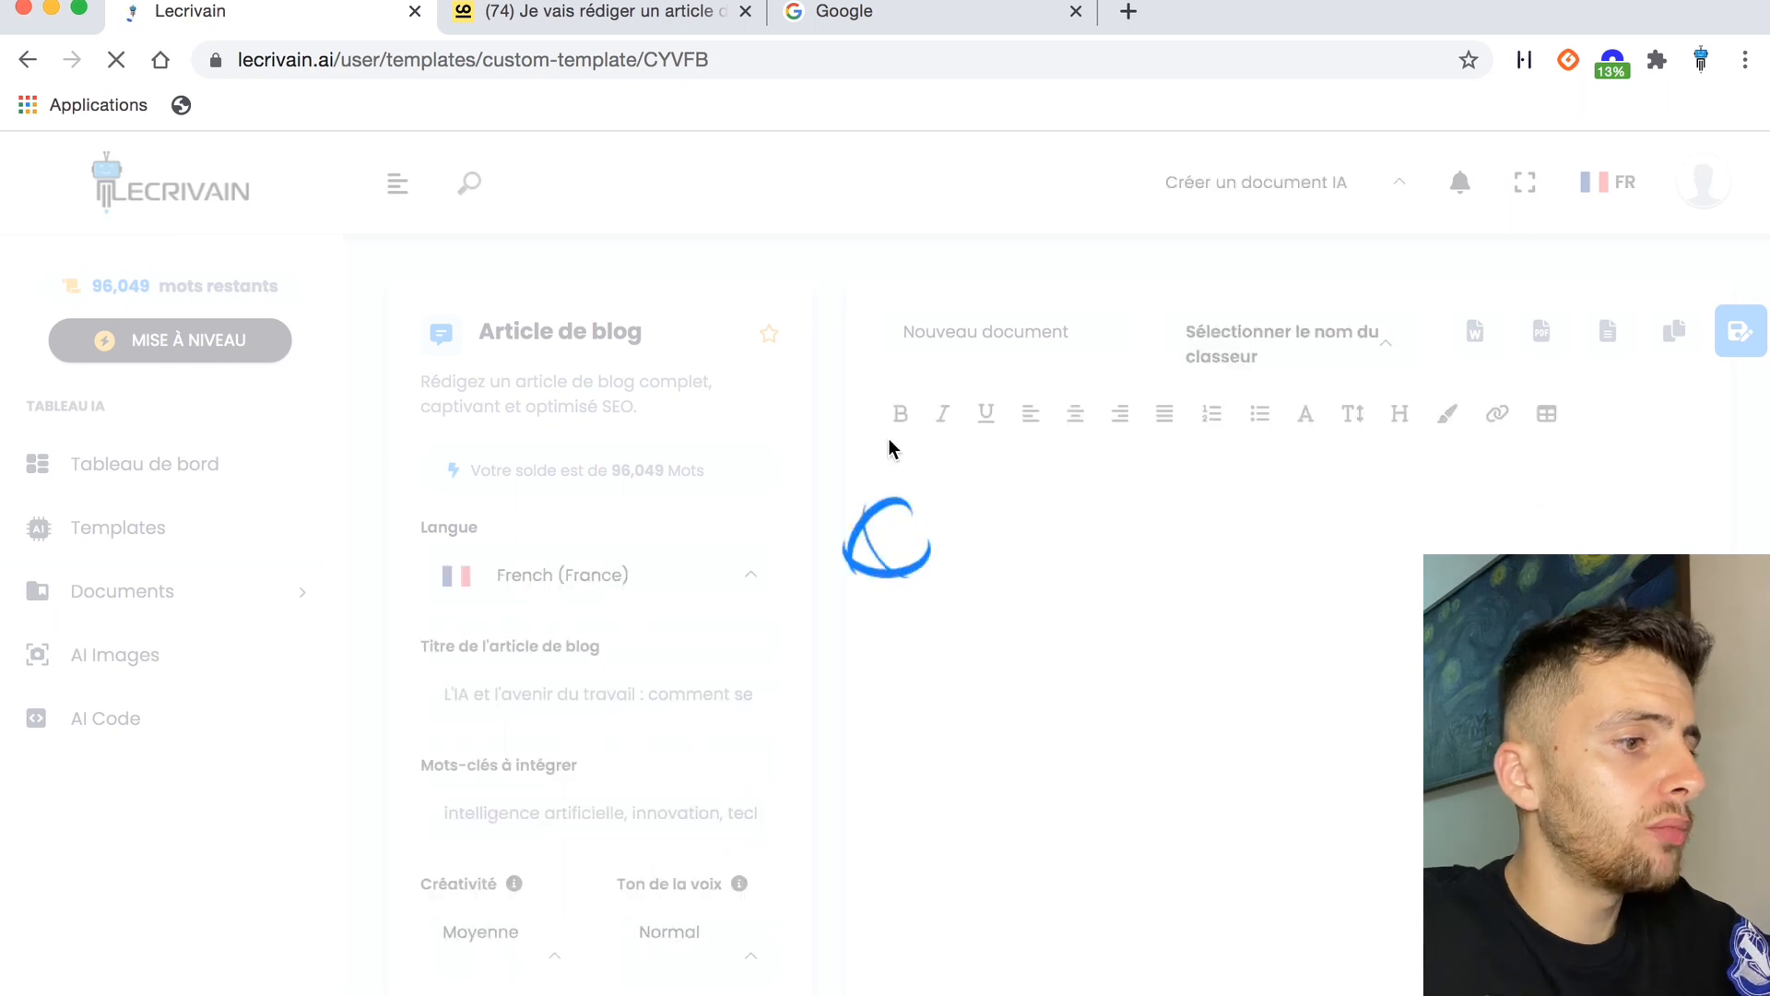
click(509, 688)
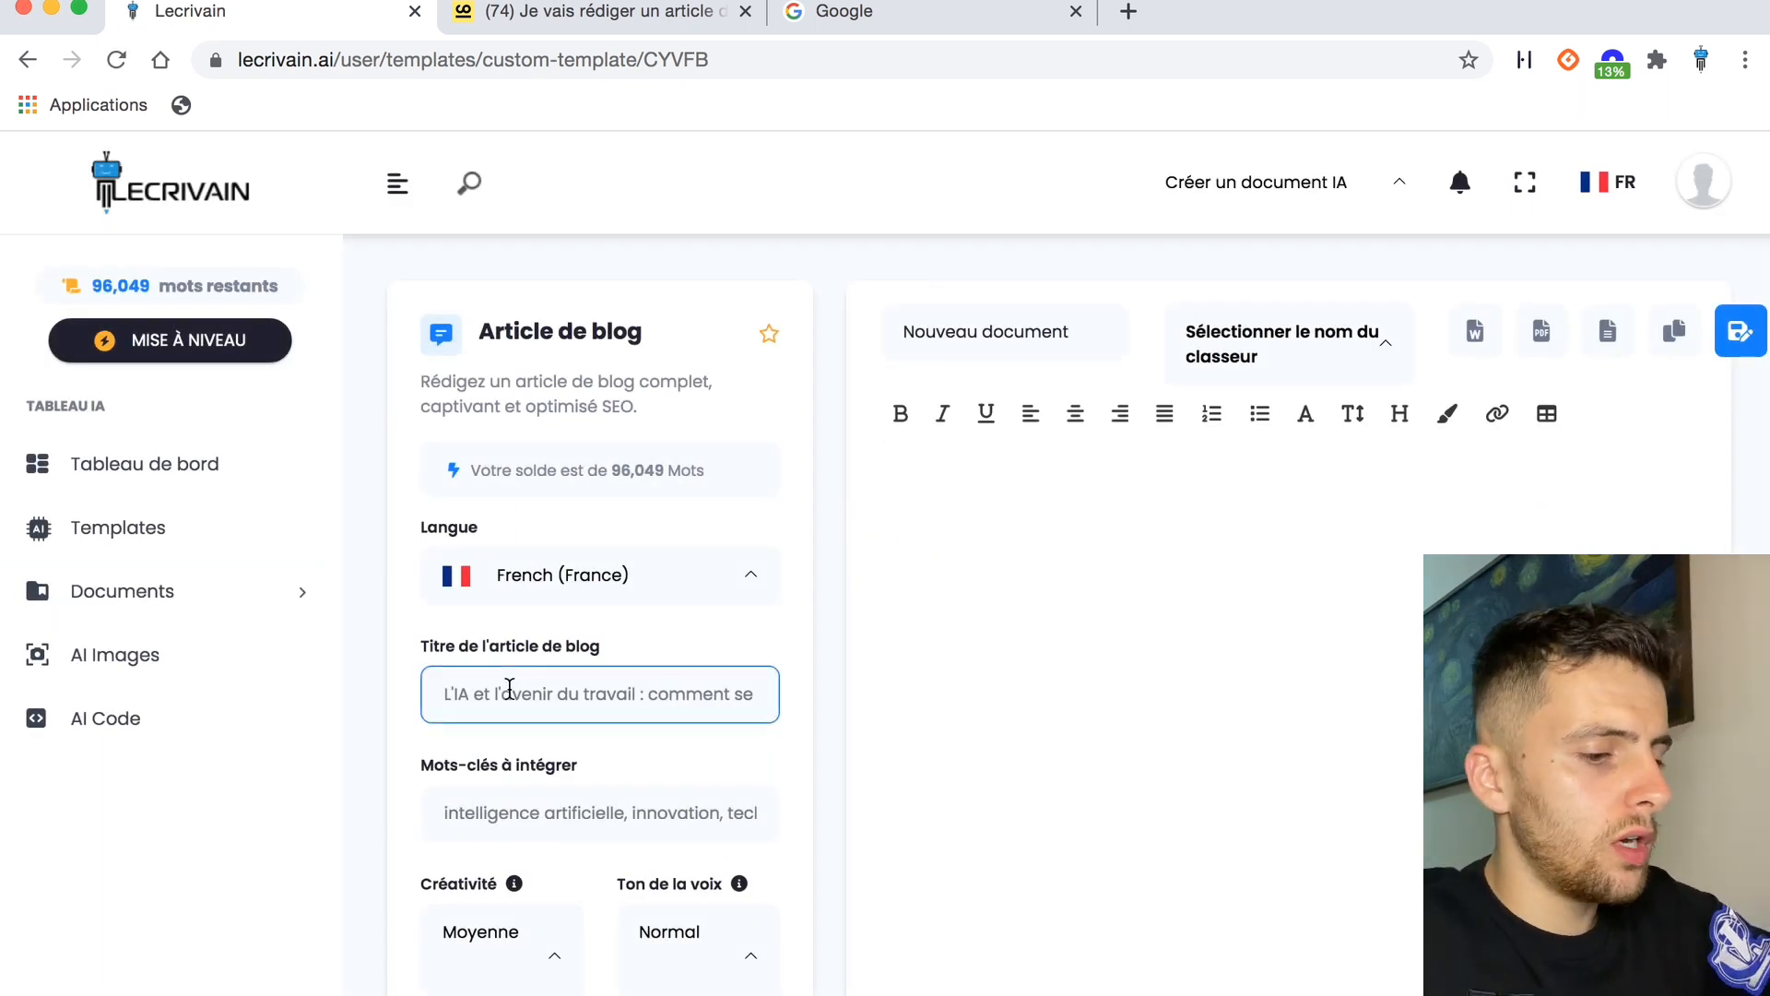
click(509, 689)
key(super+v)
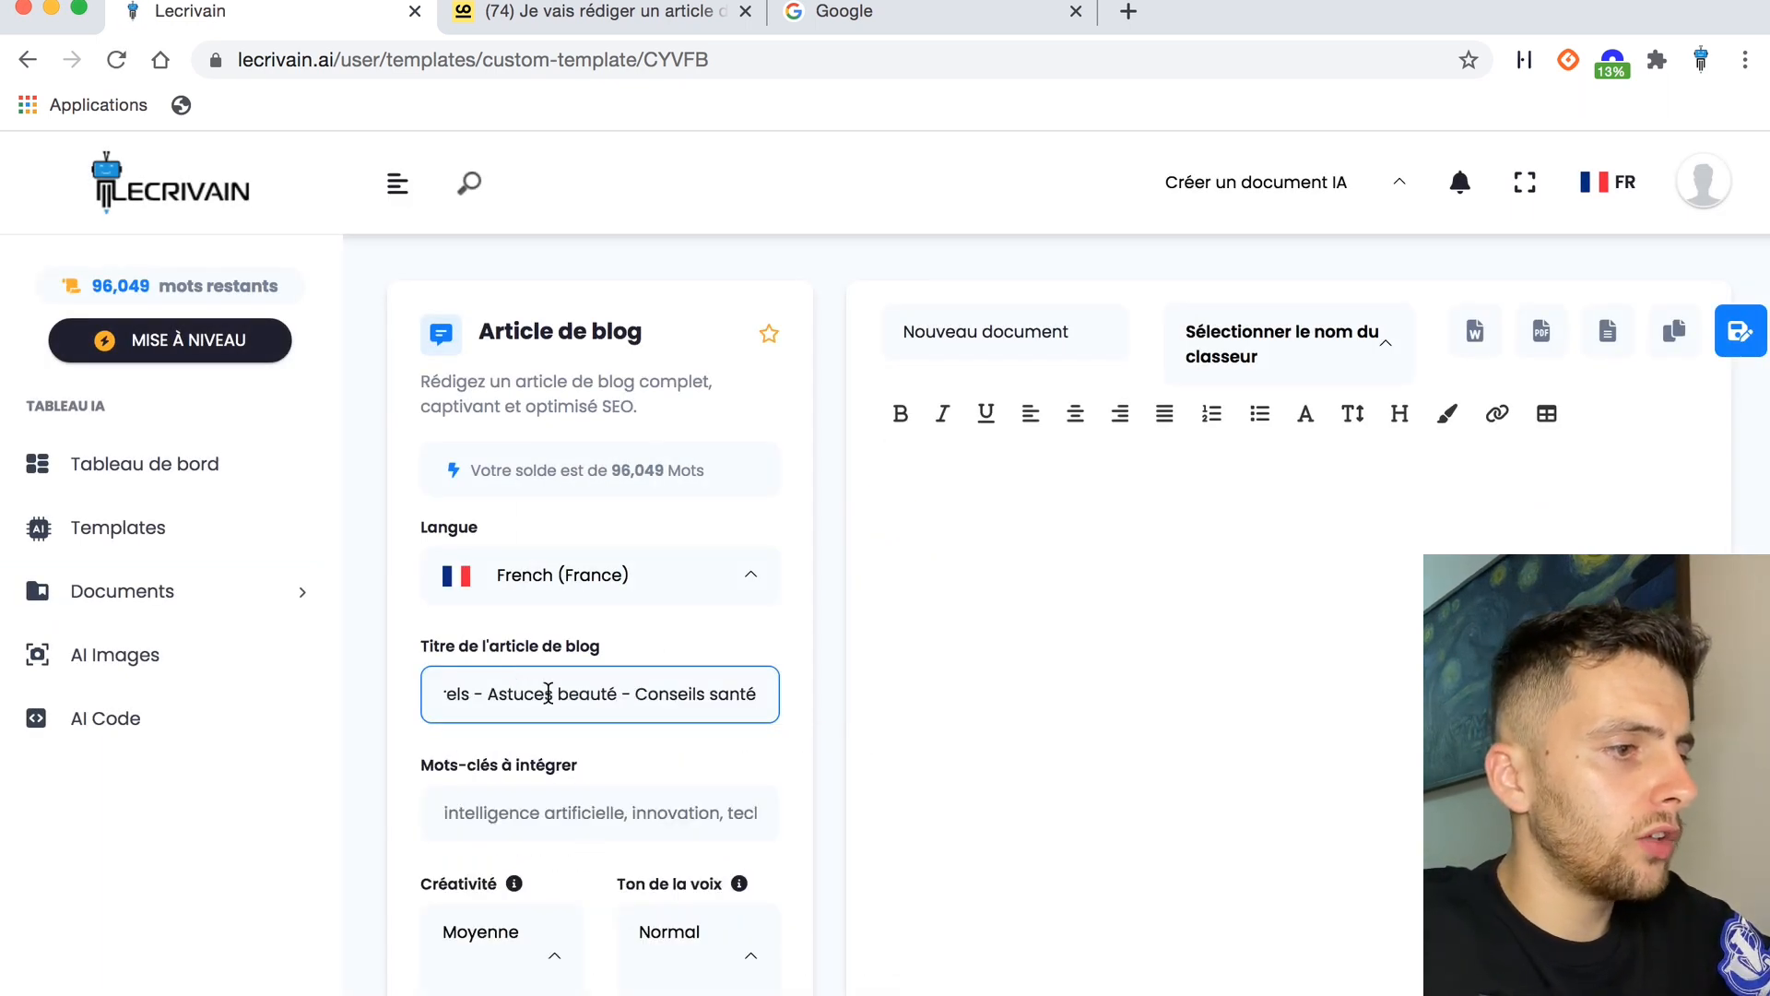
triple_click(548, 693)
key(BackSpace)
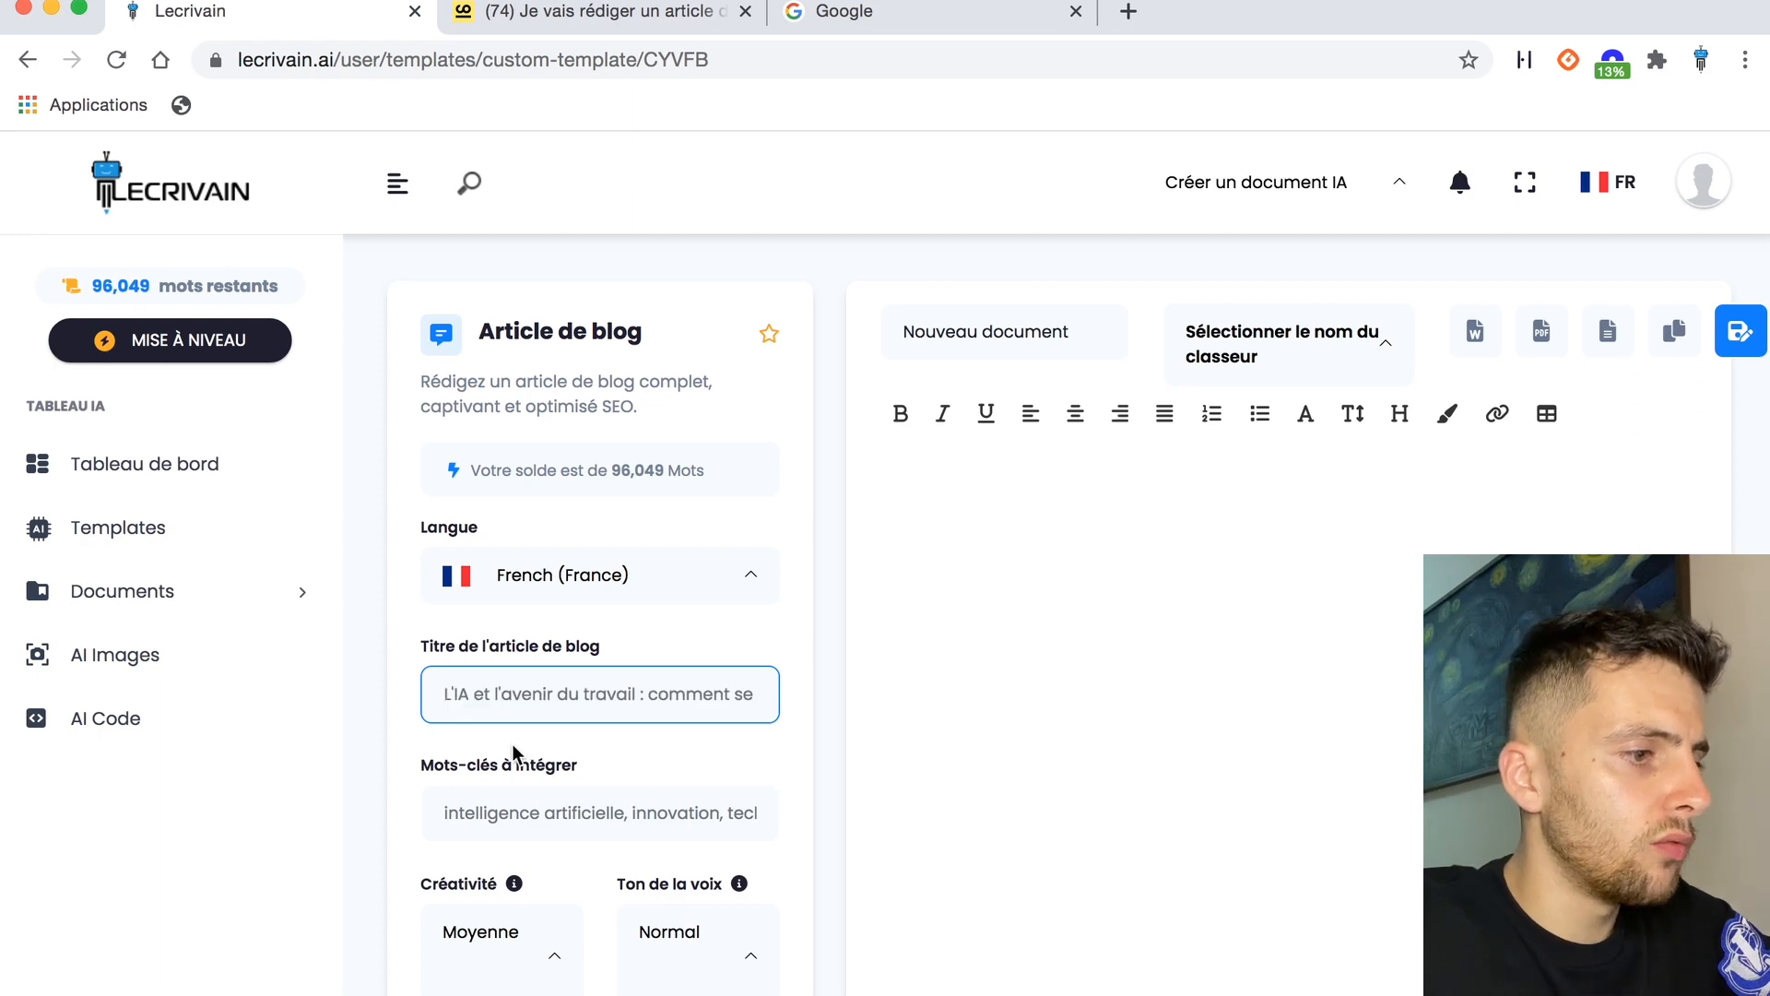
Paste the copied keyword list as the keywords to integrate in the blog article.
click(515, 811)
key(super+v)
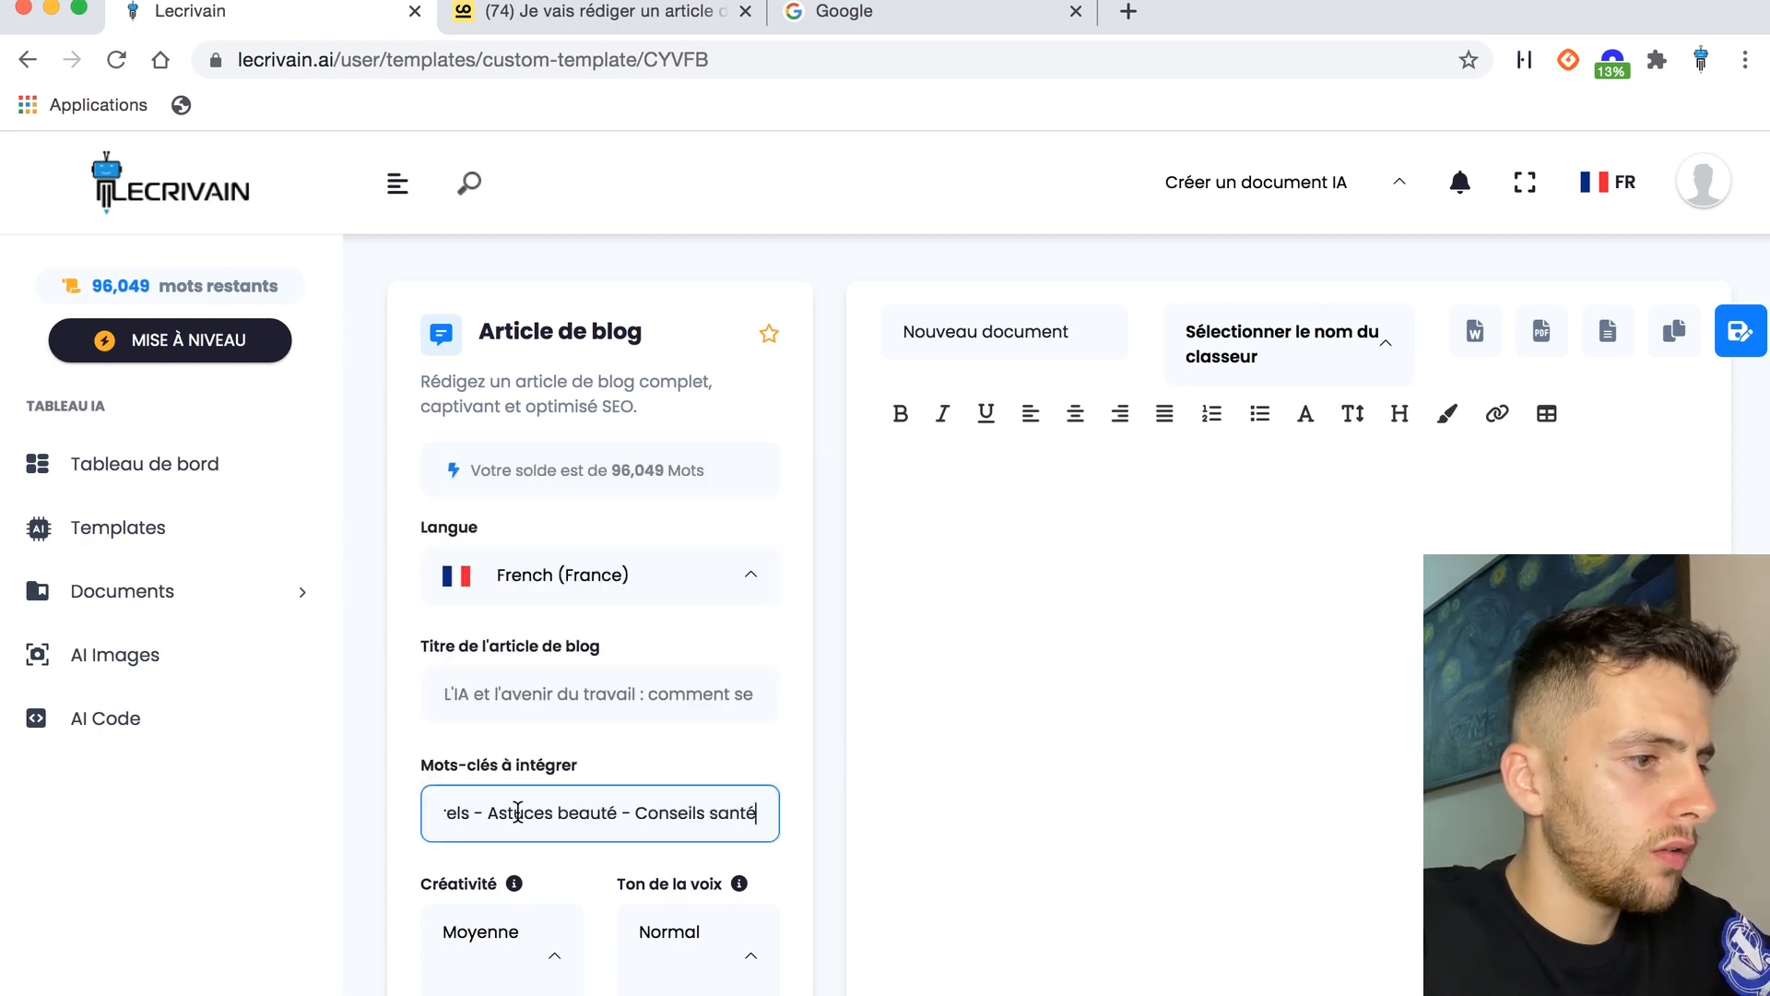
Copy the title "Le massage facial, la technique naturelle pour raffermir votre peau et retrouver votre jeunesse" from Notes and paste it as the blog article title.
drag(553, 813, 408, 816)
click(559, 811)
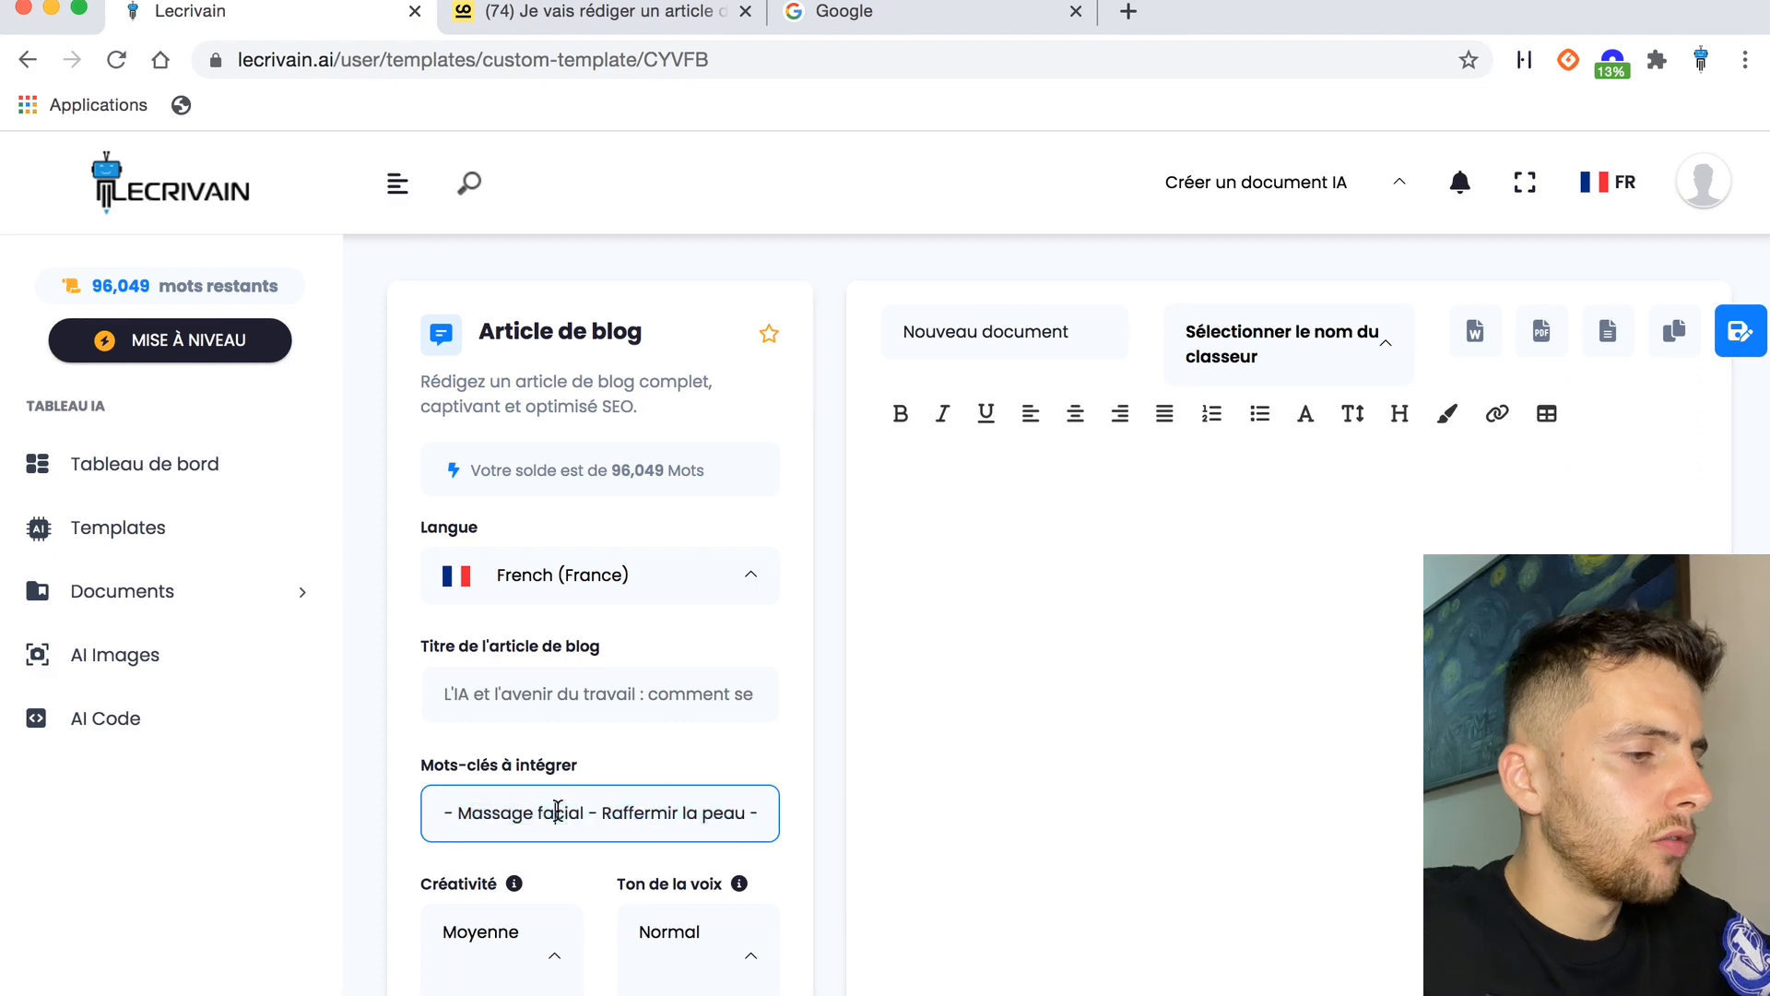
click(545, 703)
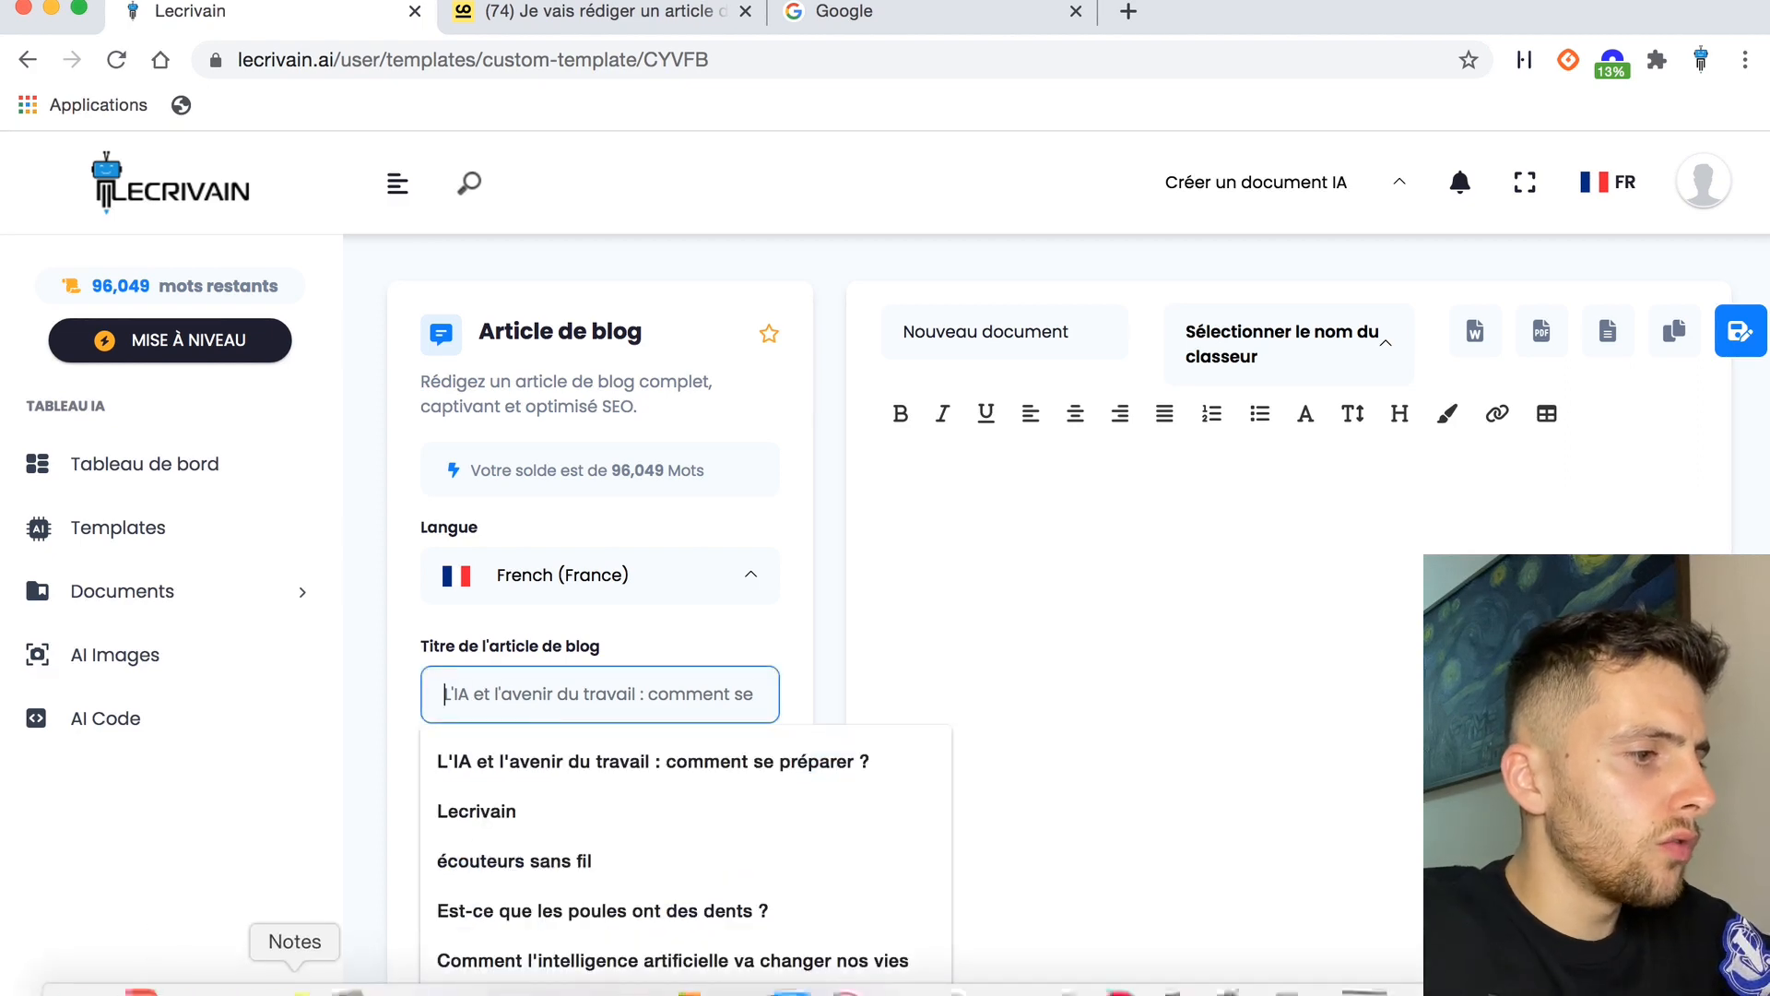
click(295, 991)
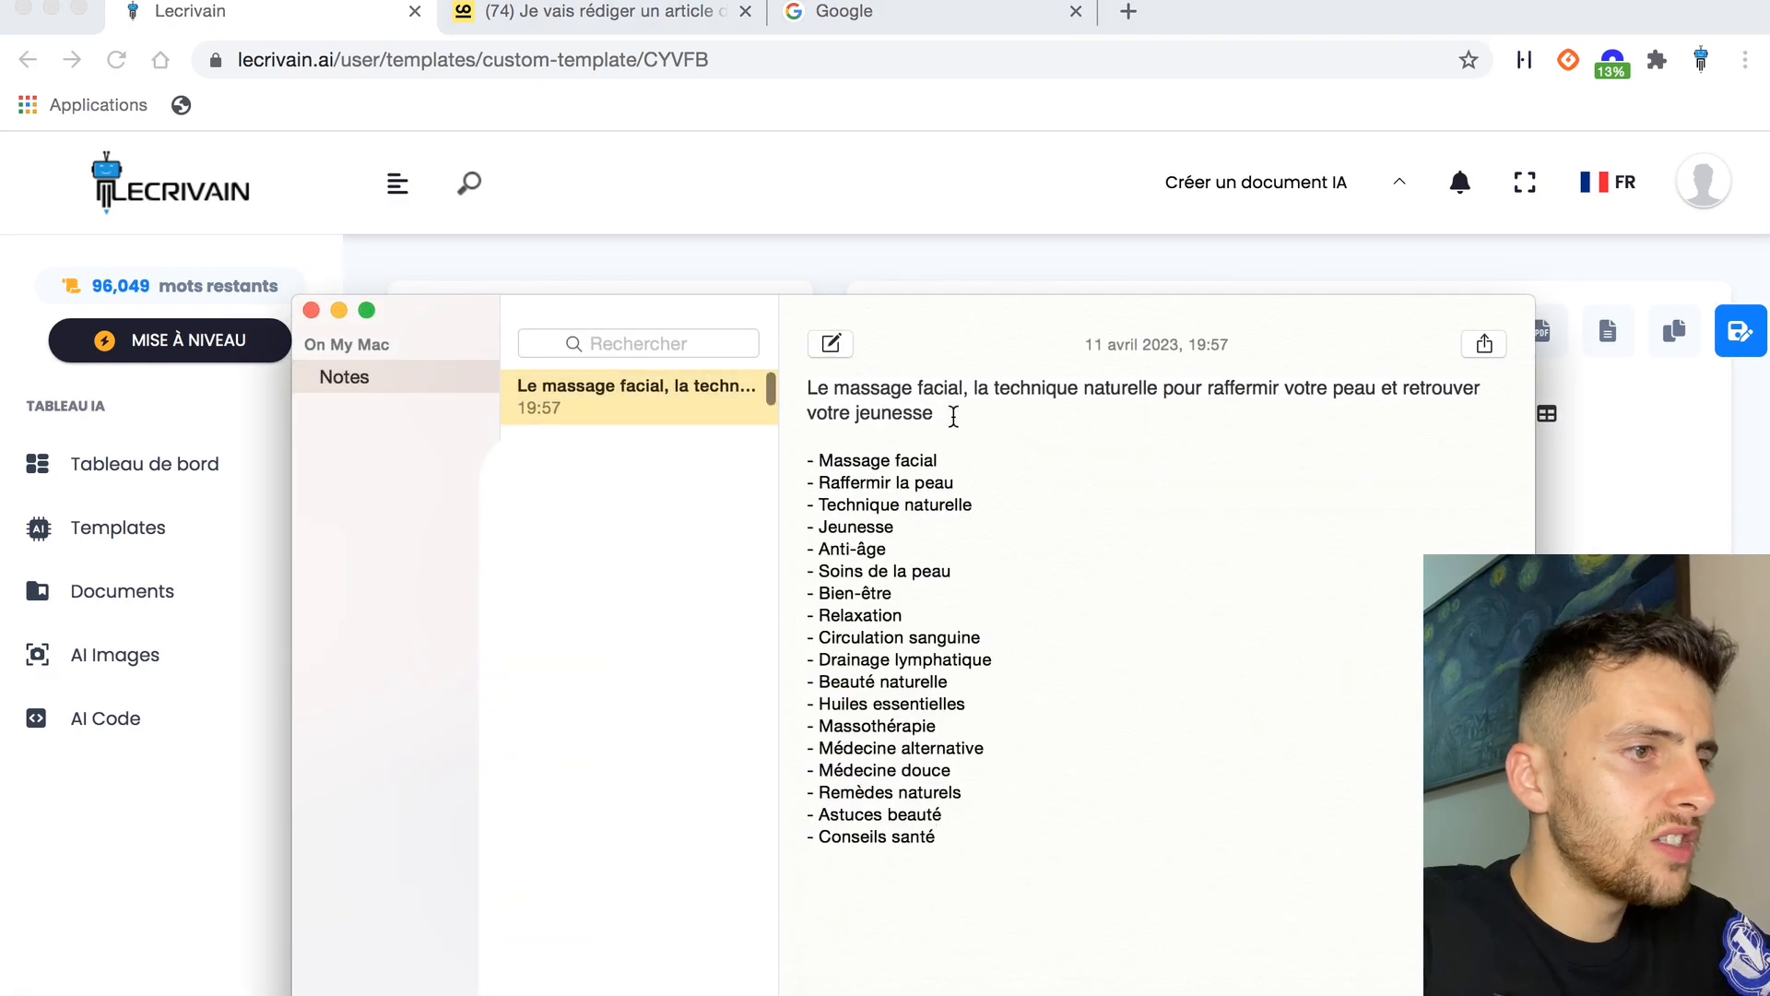
drag(952, 411, 794, 385)
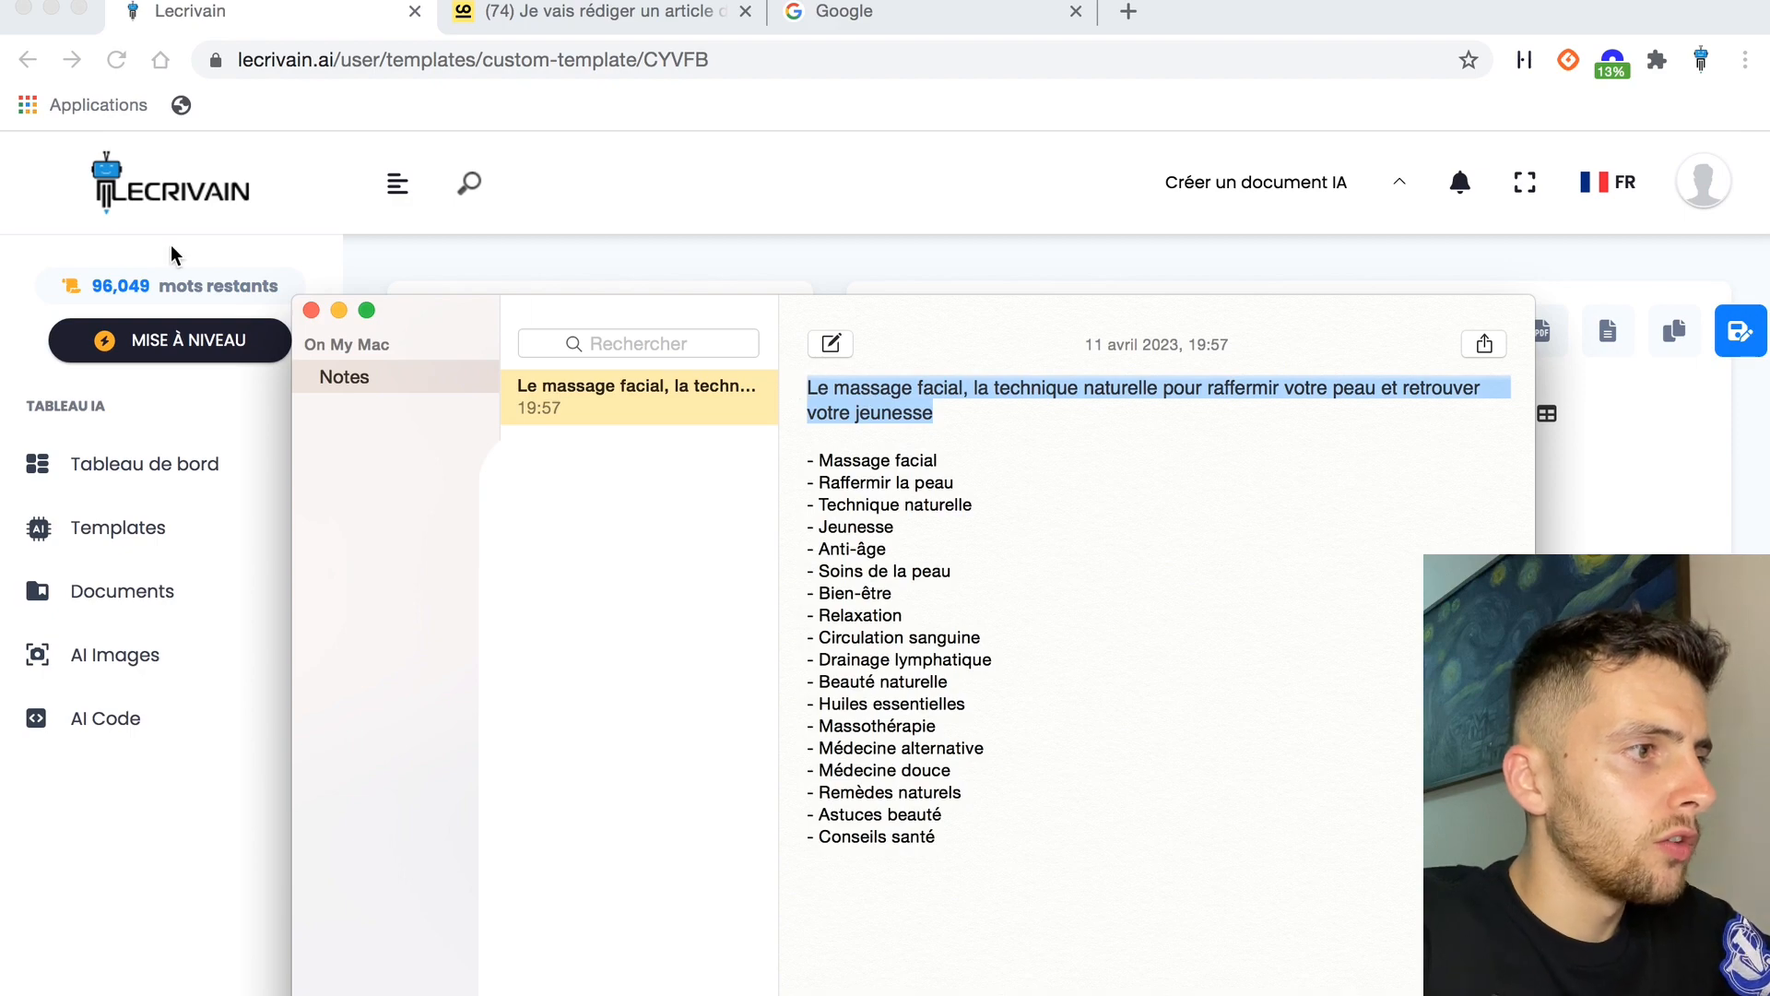
click(338, 309)
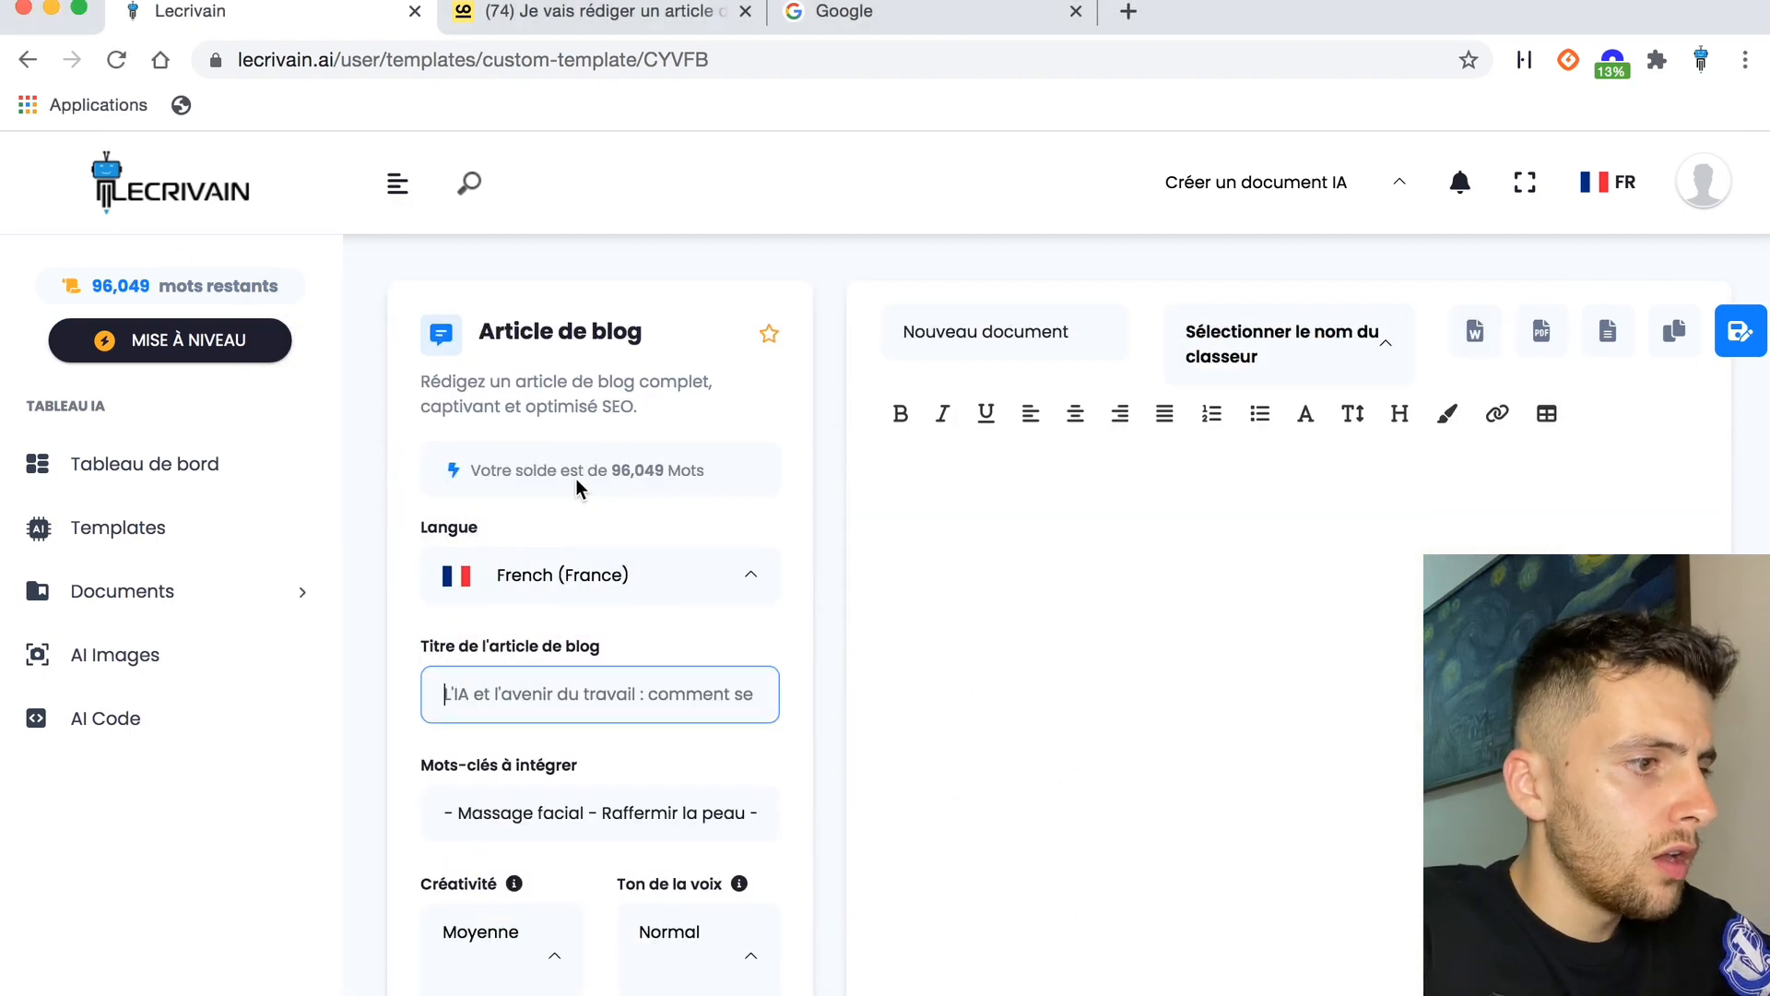
key(ctrl+v)
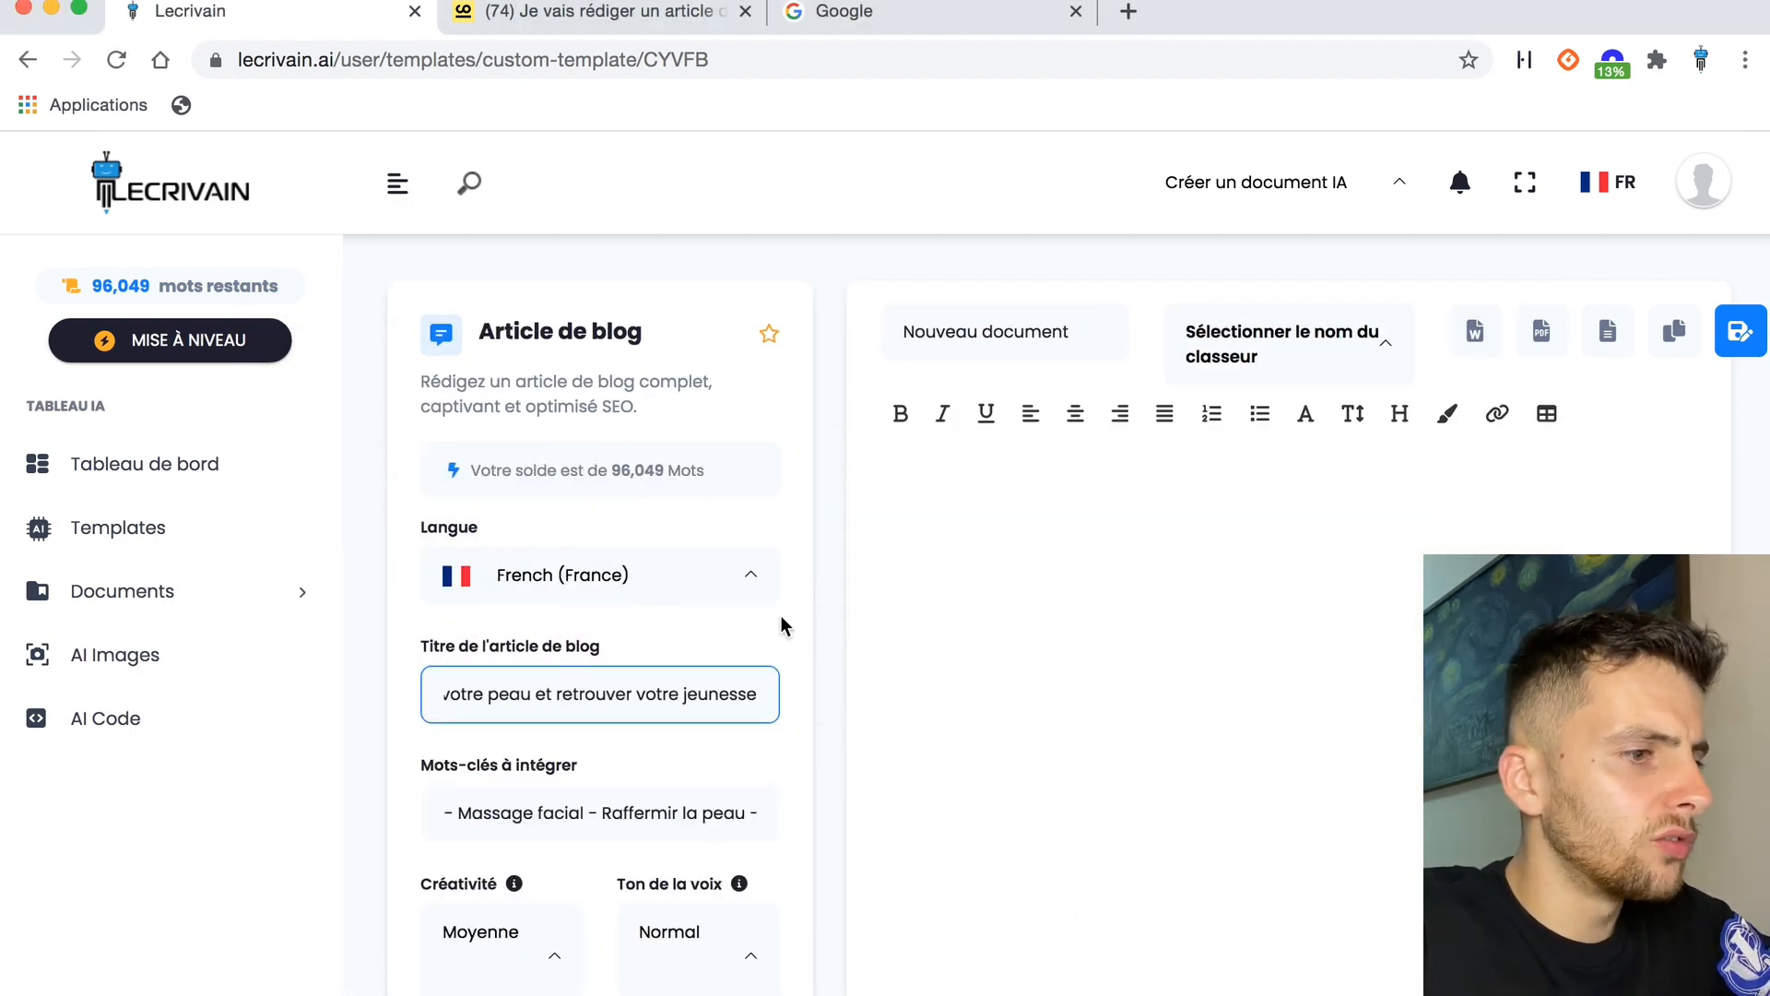
Remove the leading dash from the keywords to integrate and replace the separating dashes with commas through "Circulation sanguine".
scroll(780, 616, down, 2)
click(579, 703)
scroll(579, 702, down, 2)
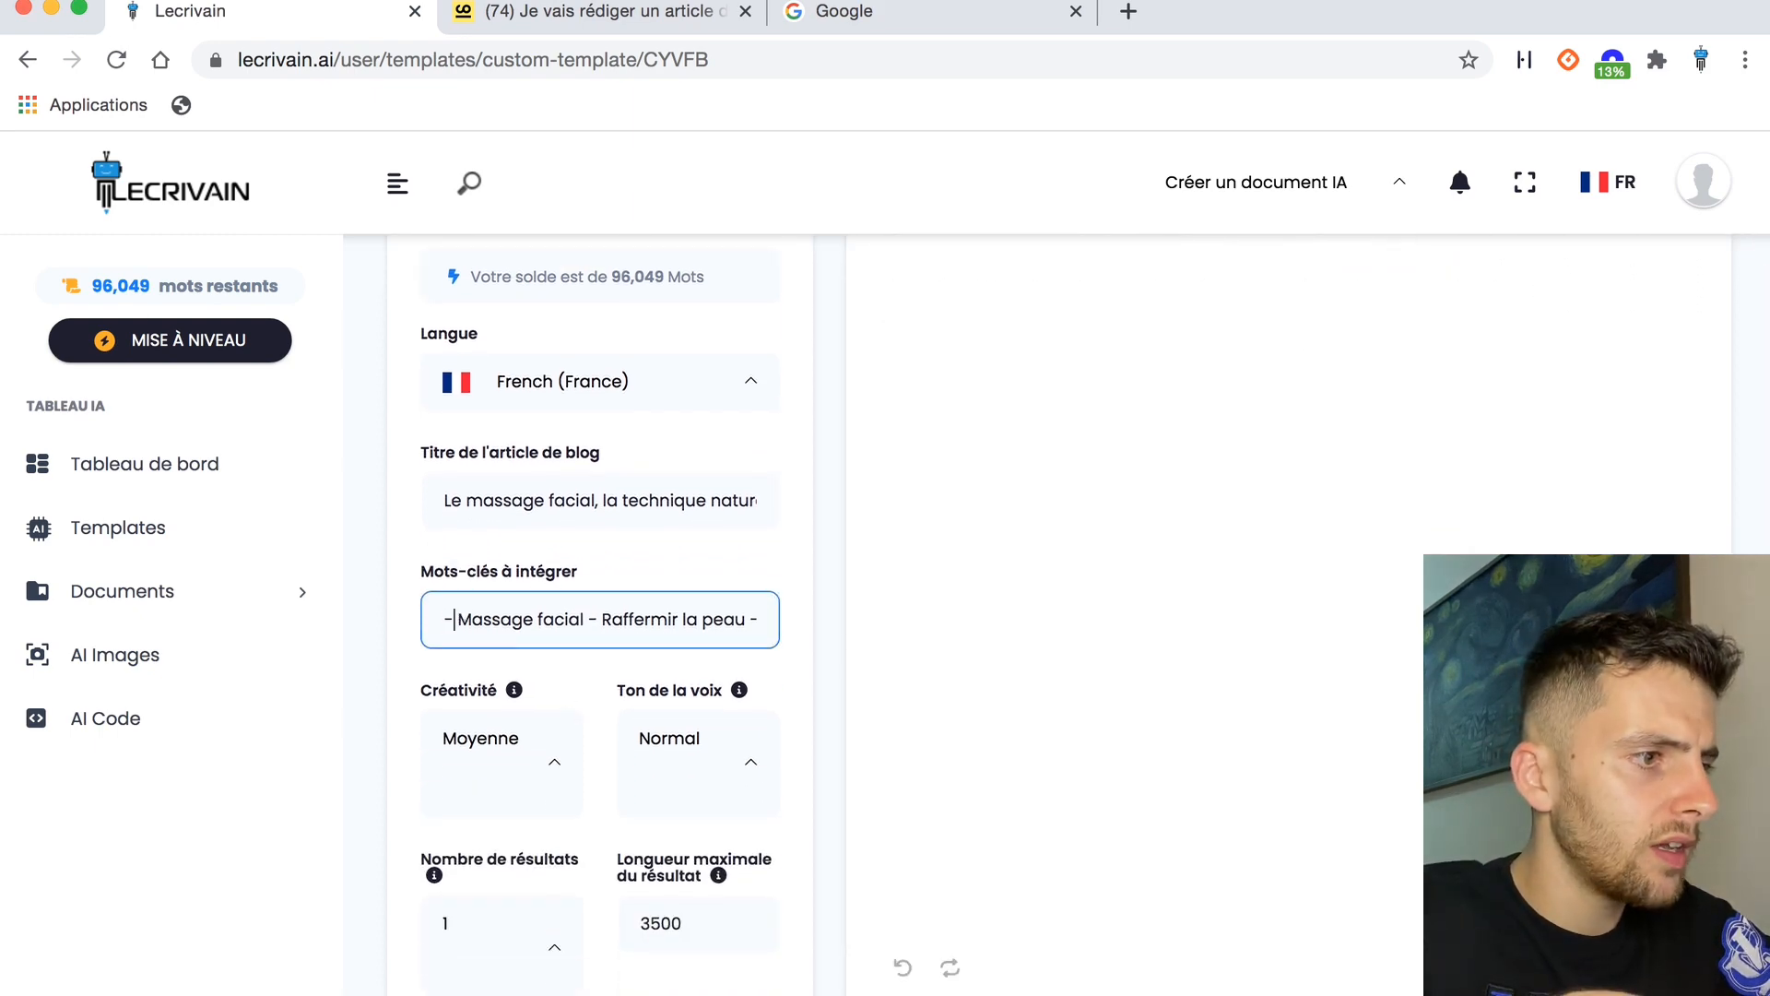
key(BackSpace)
key(BackSpace)
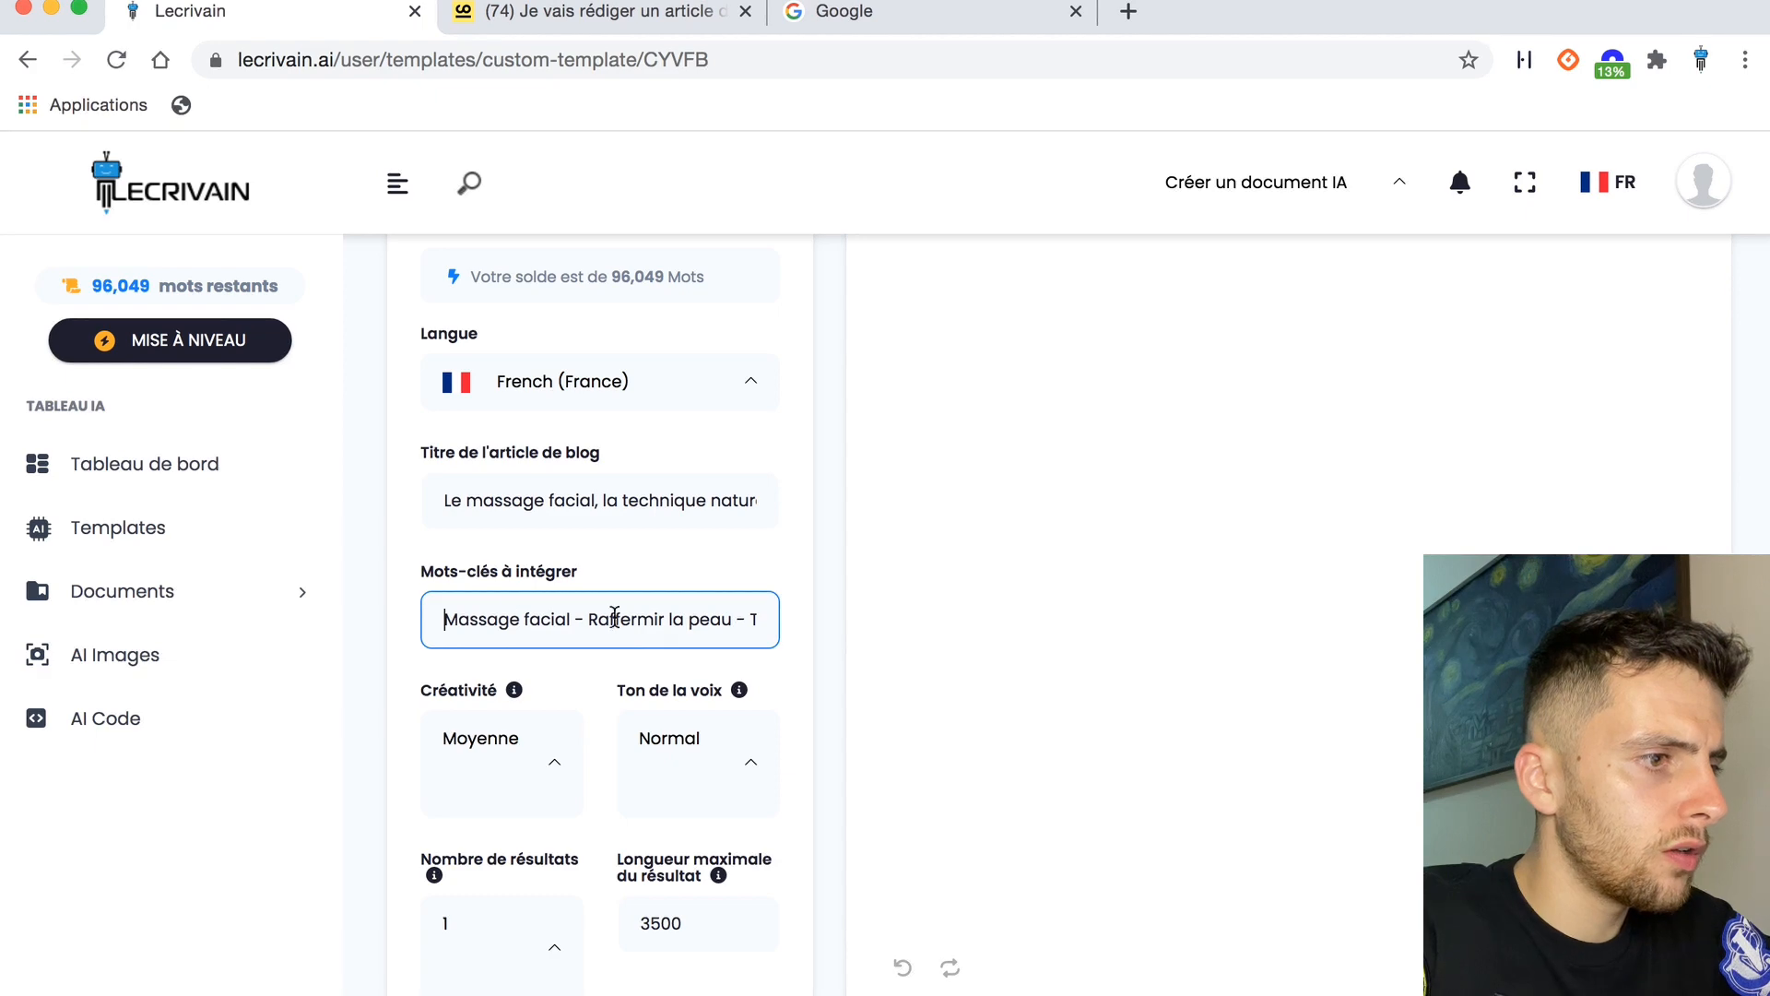
key(BackSpace)
key(BackSpace)
key(BackSpace)
text(,)
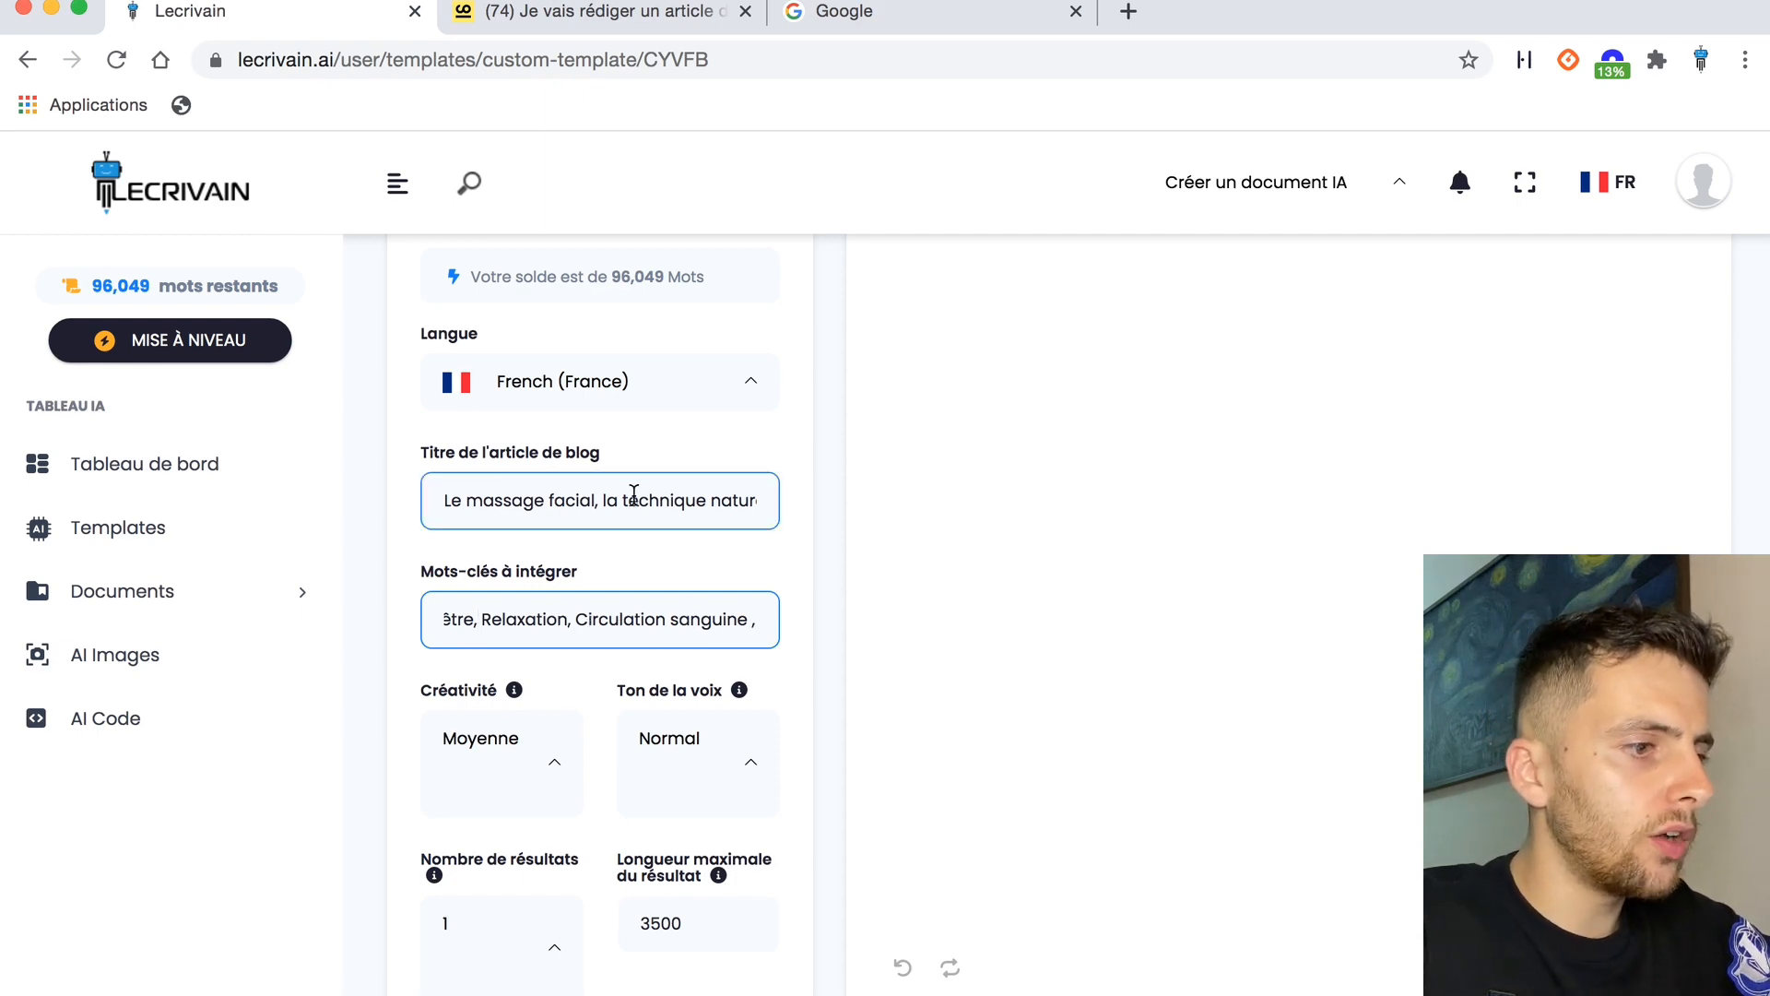
Look through the available voice tones, keep Normal, and generate the blog article text.
scroll(569, 775, down, 3)
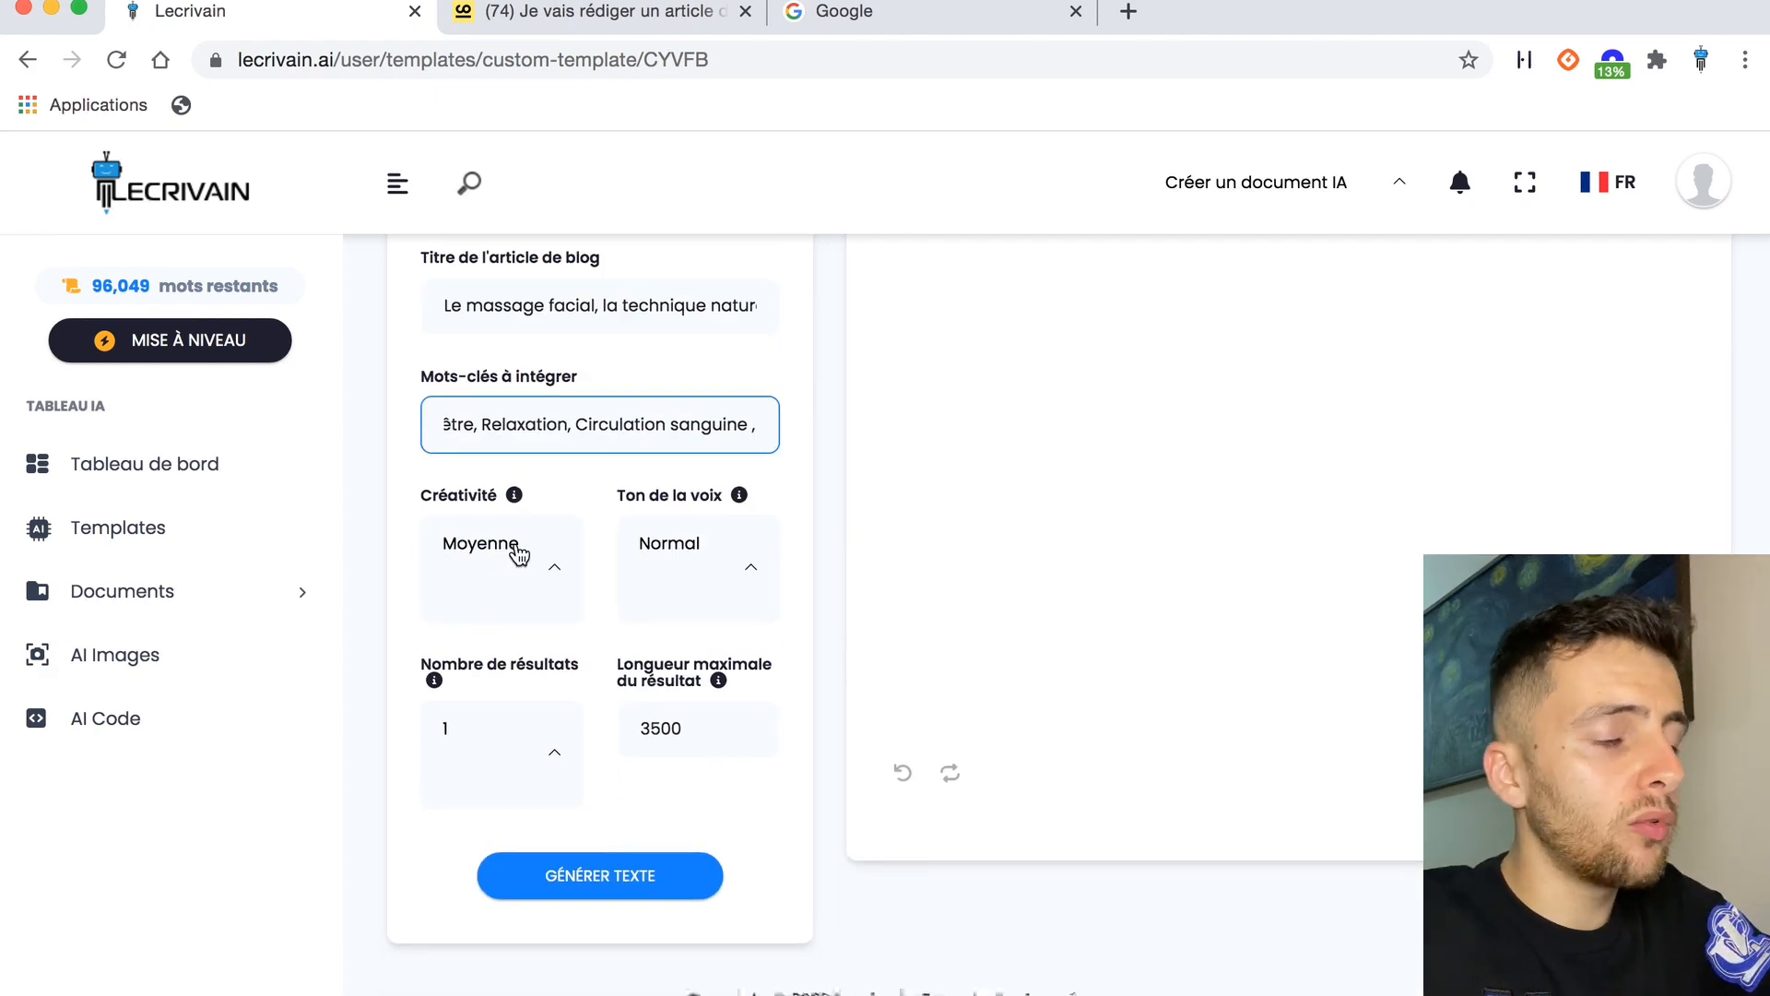
click(763, 585)
scroll(712, 751, down, 3)
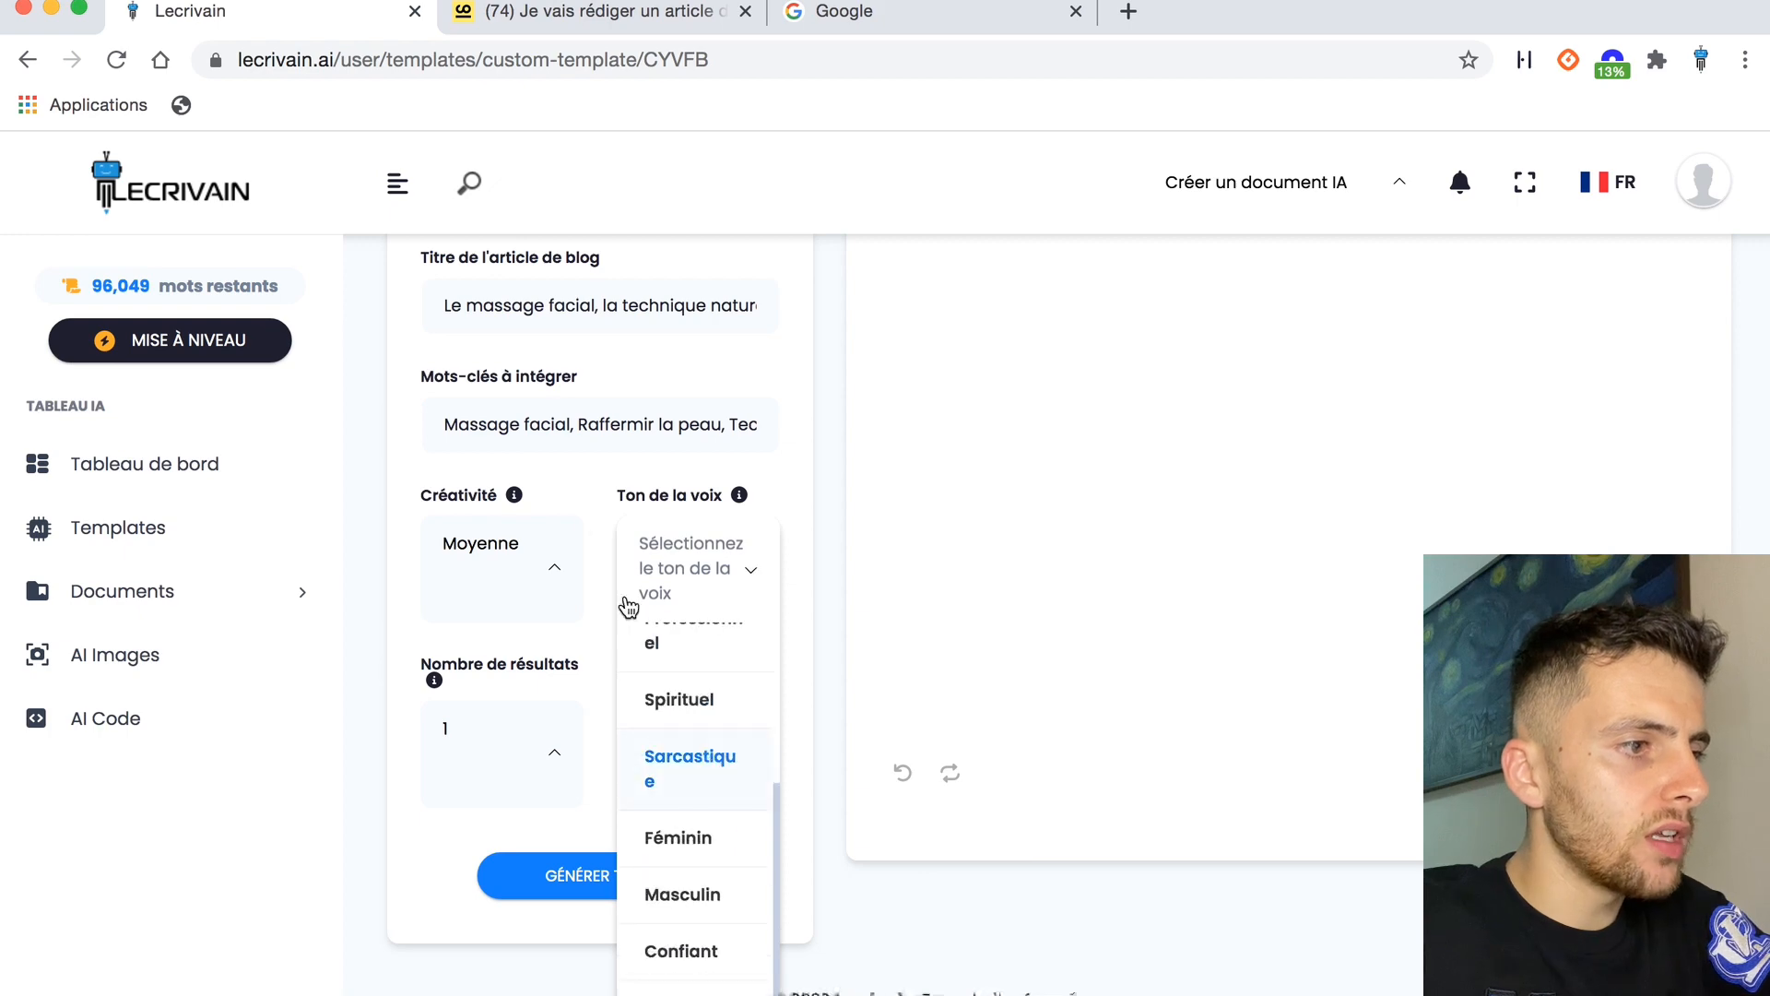
click(593, 491)
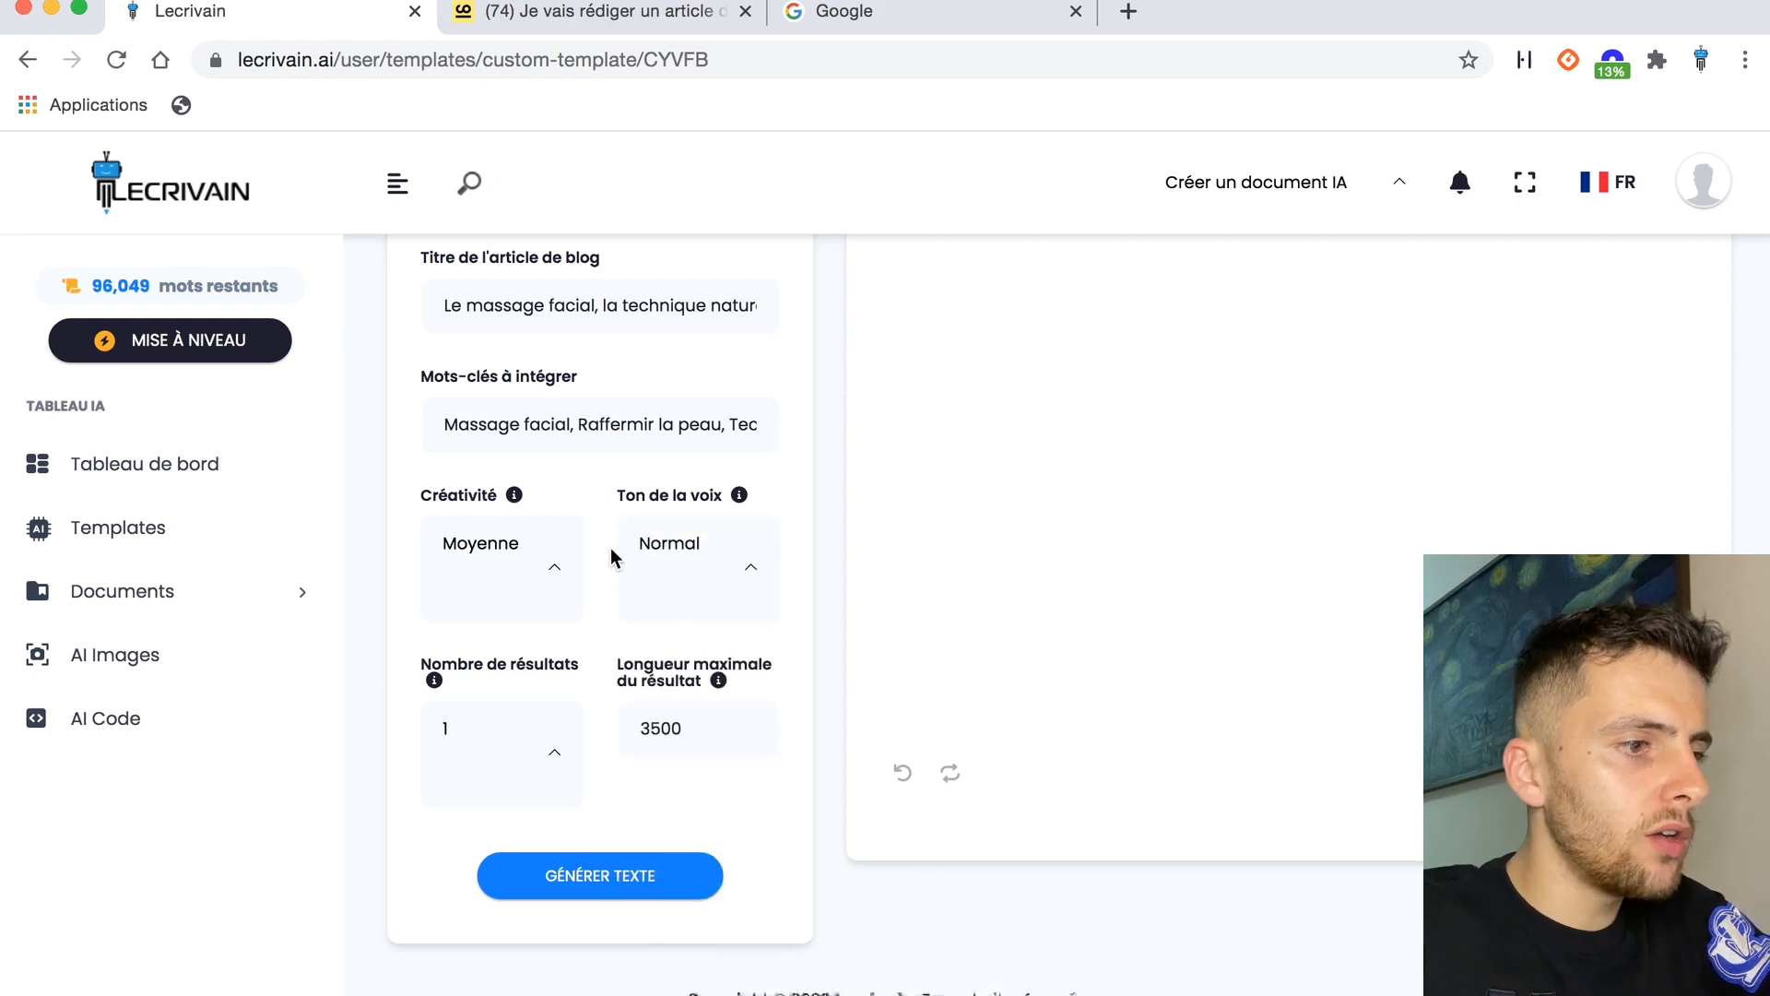
click(599, 877)
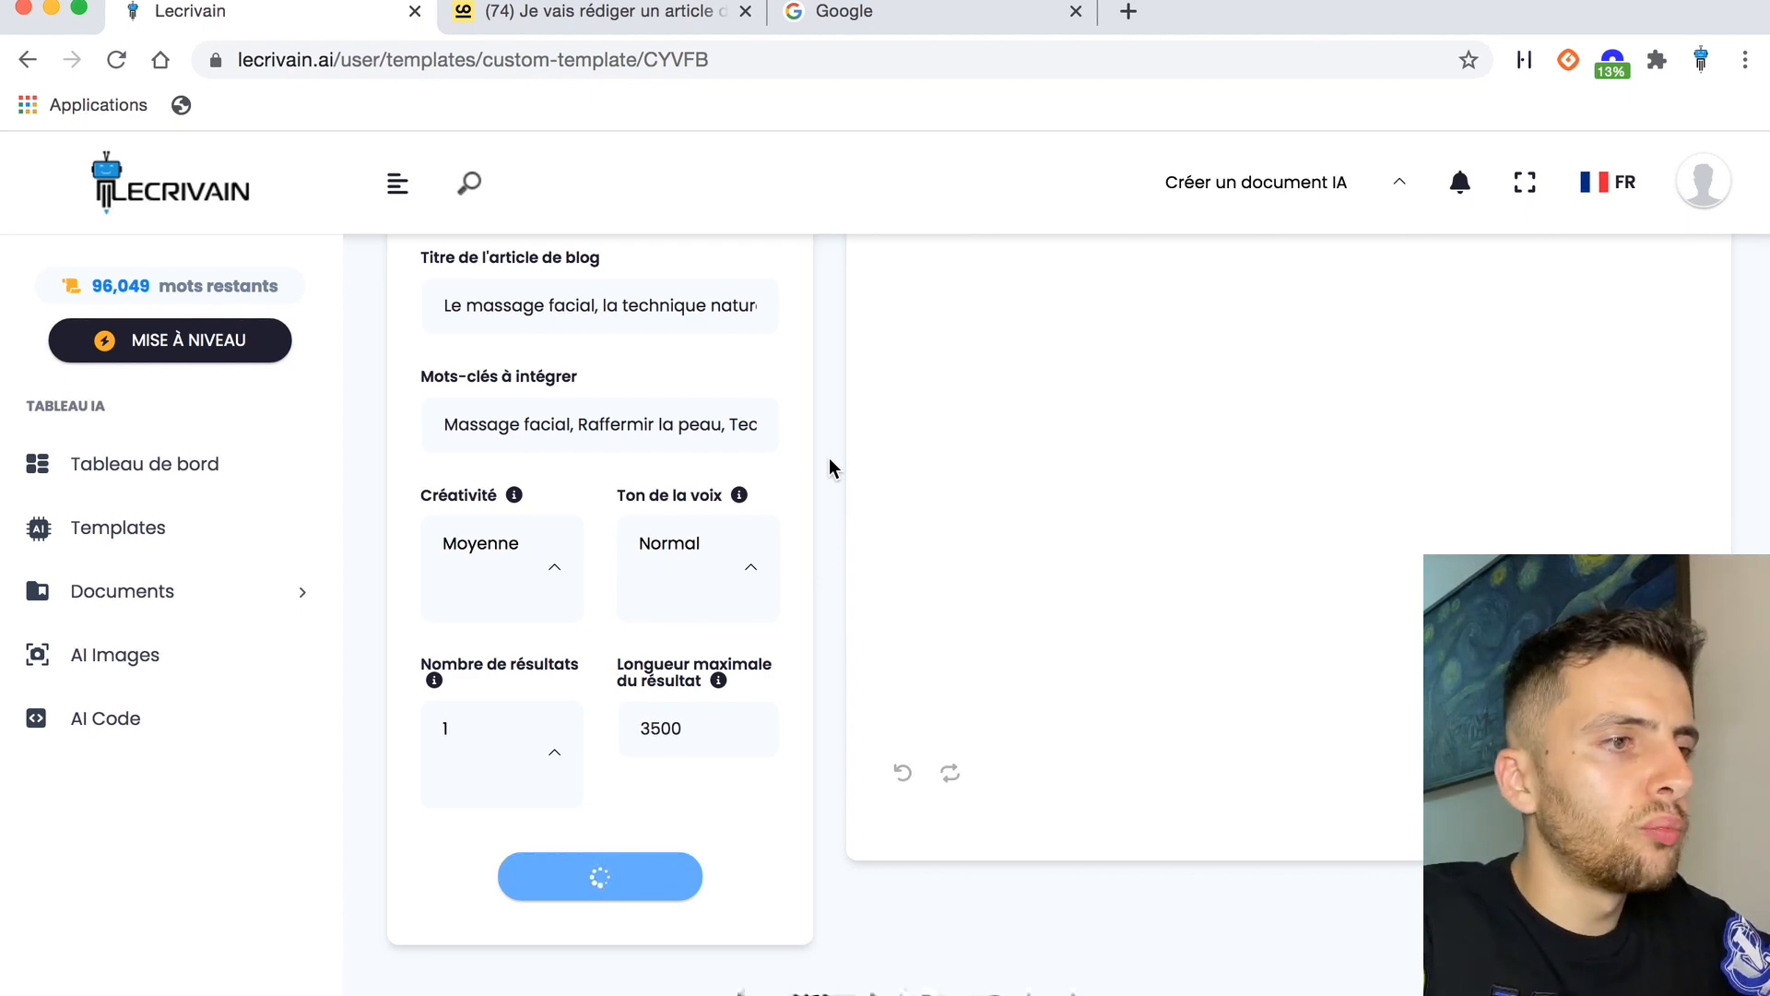
scroll(830, 341, up, 4)
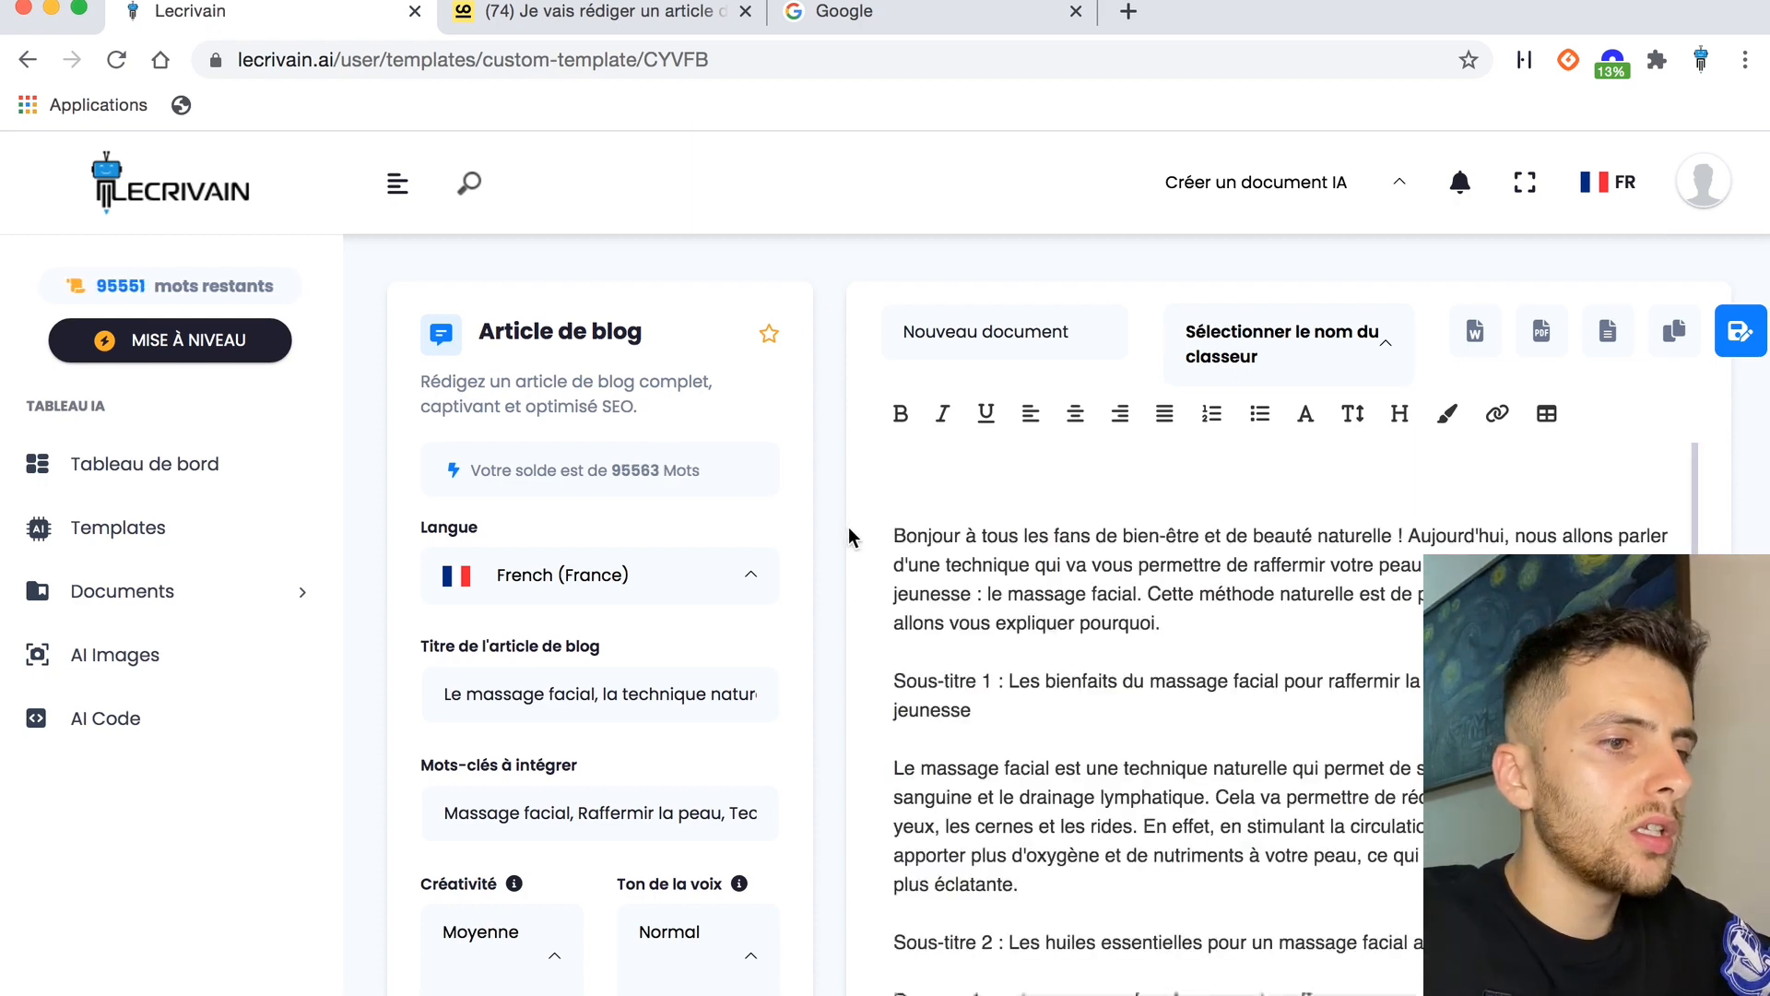
Read through the generated article from the introduction and its subtitles to the conclusion.
scroll(826, 490, down, 3)
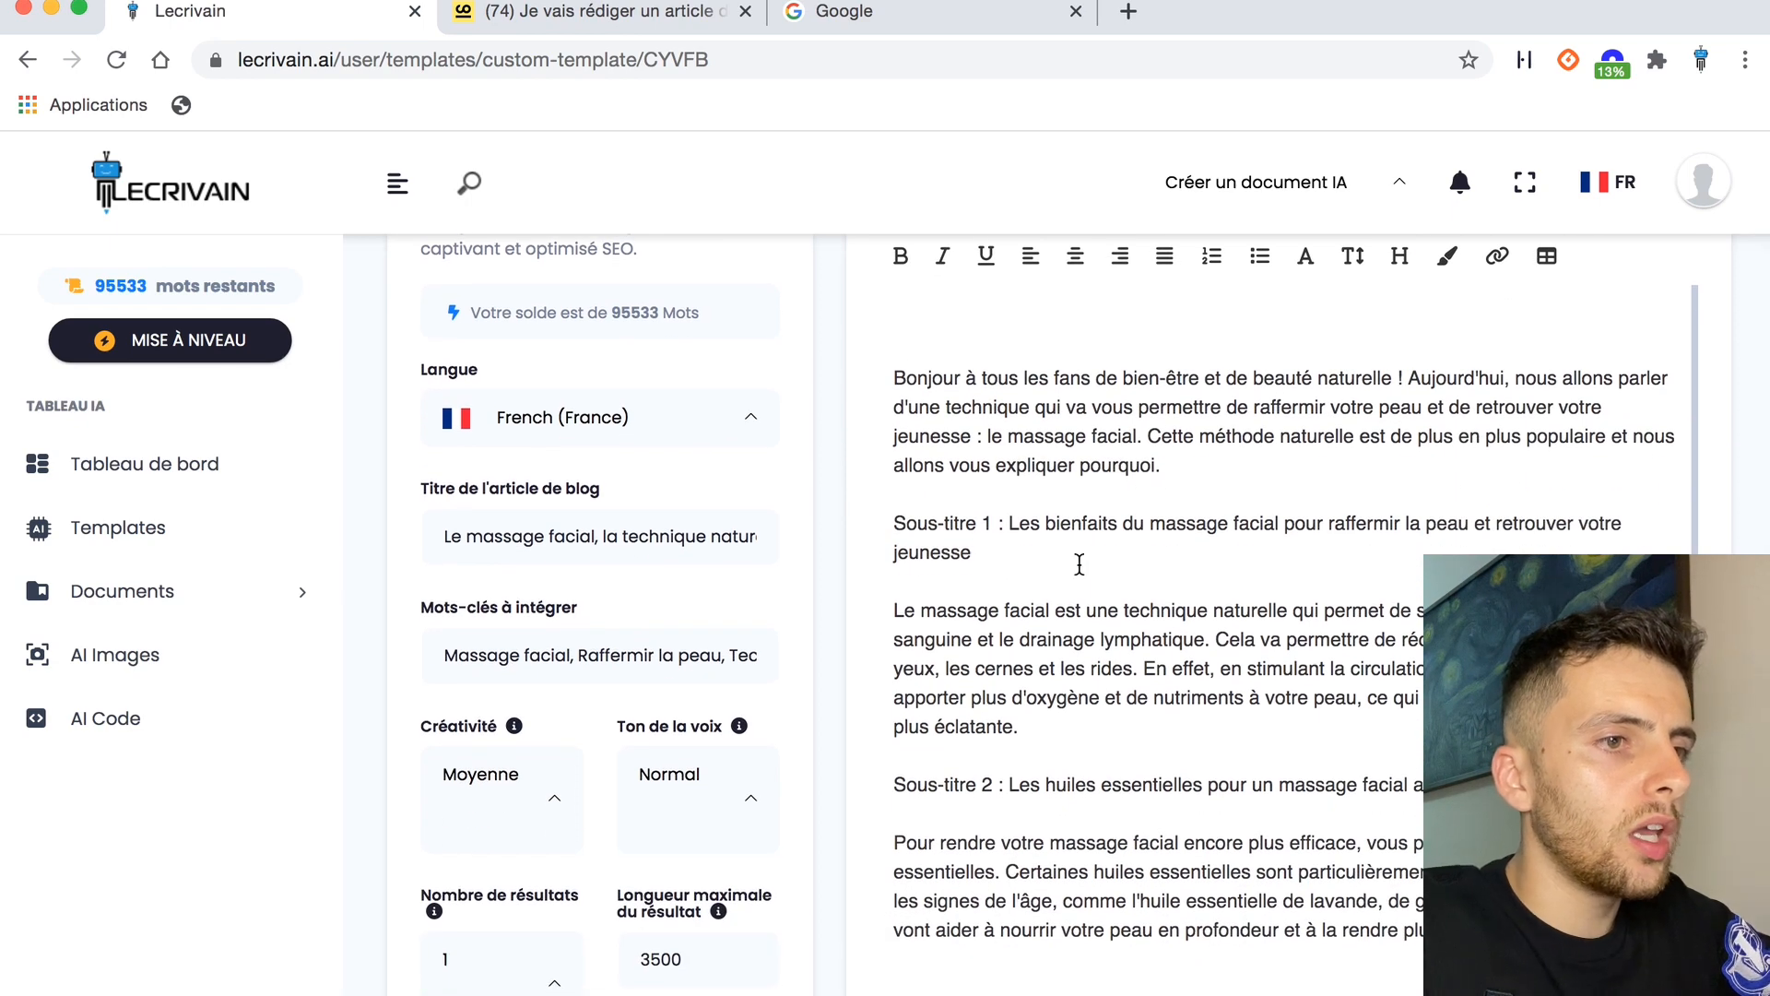
scroll(826, 392, up, 2)
scroll(1101, 611, down, 1)
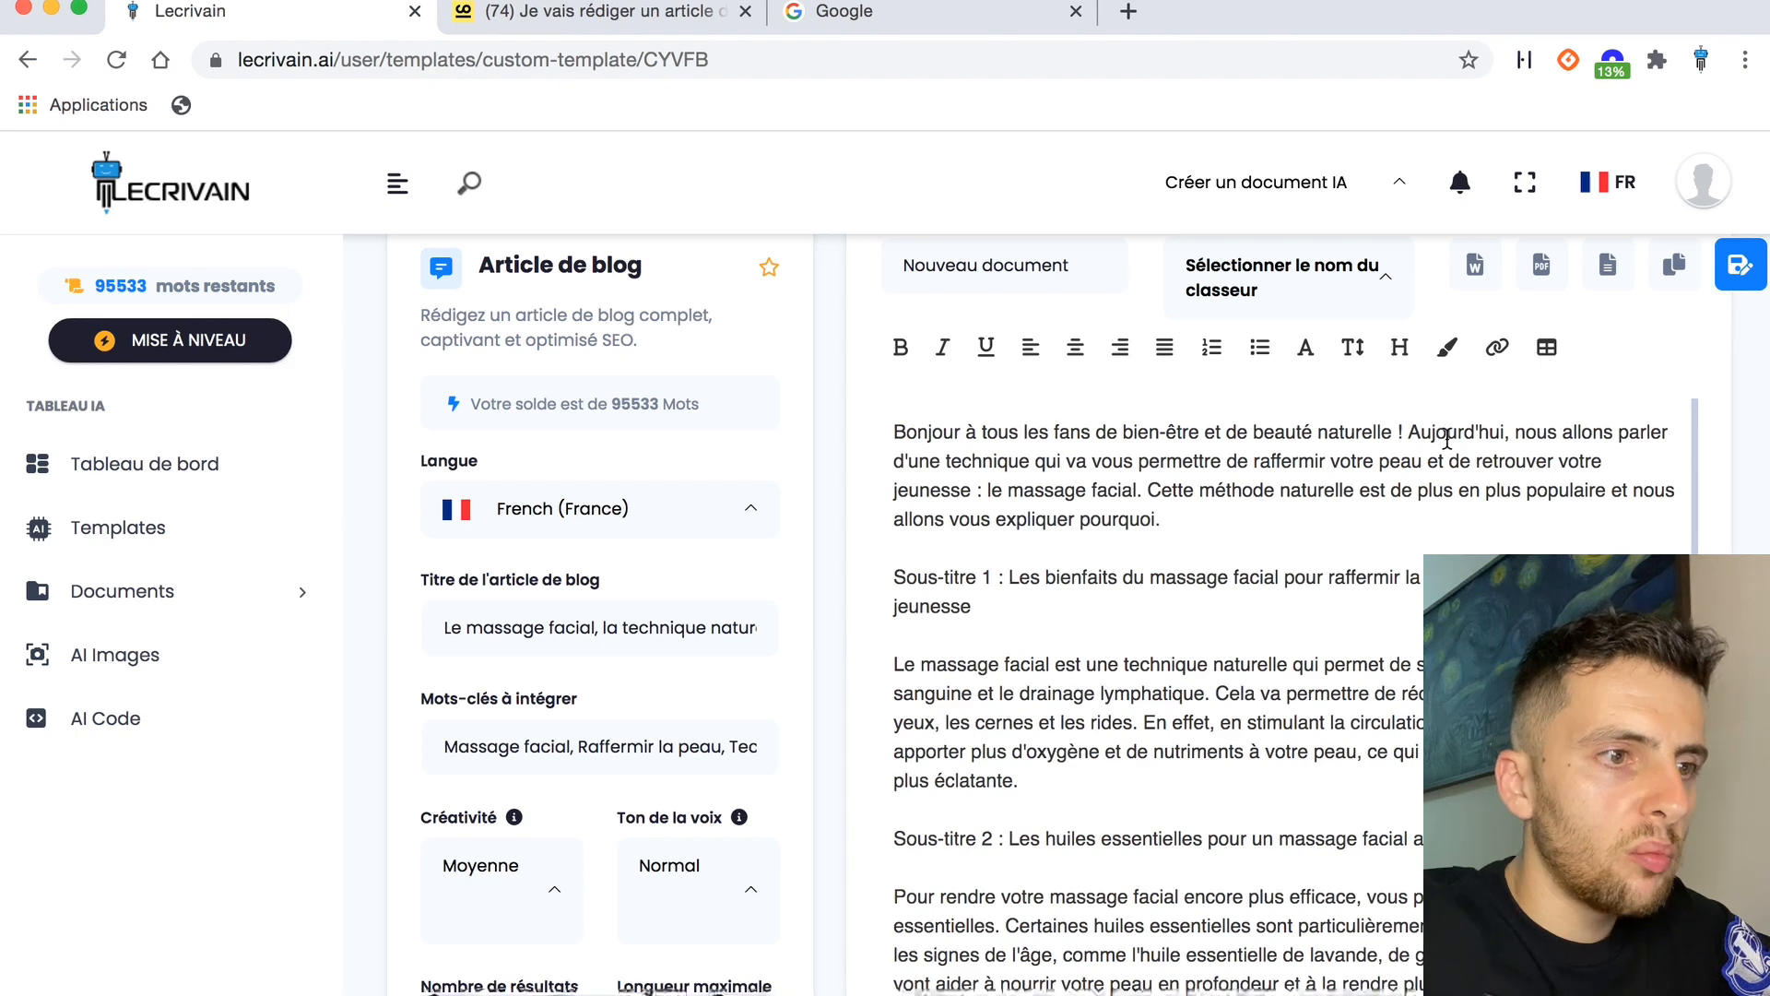
scroll(1125, 497, down, 3)
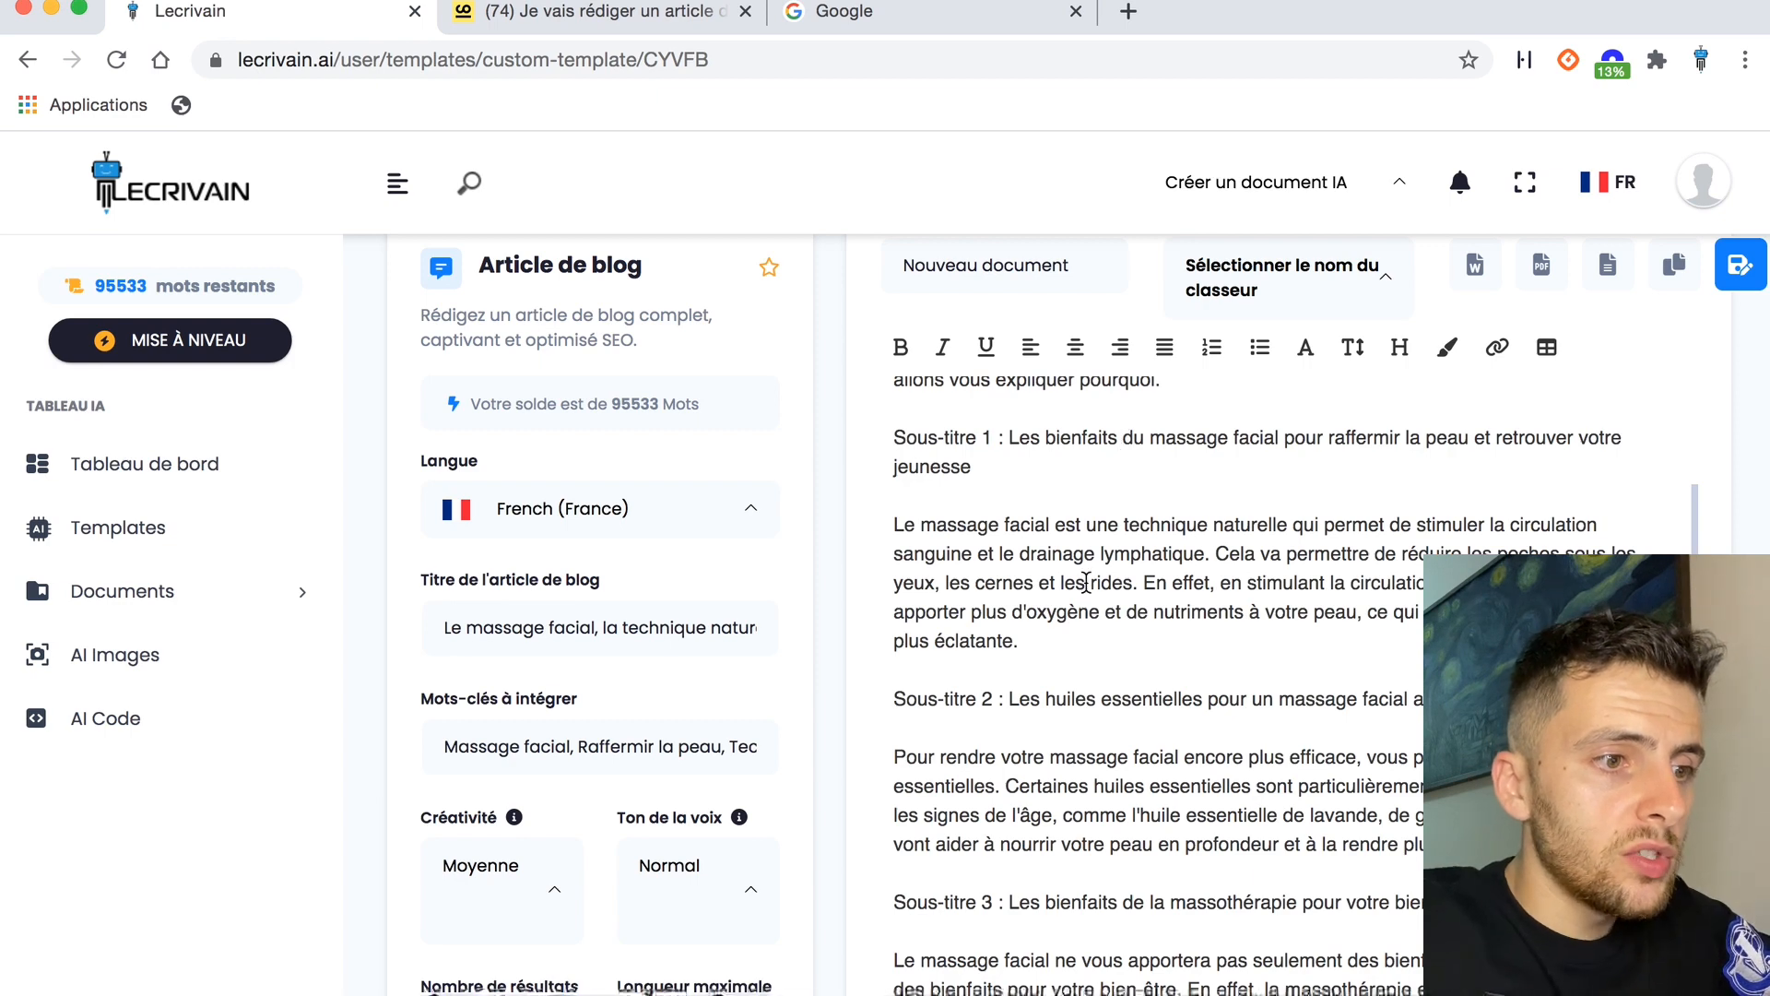
scroll(1087, 581, down, 4)
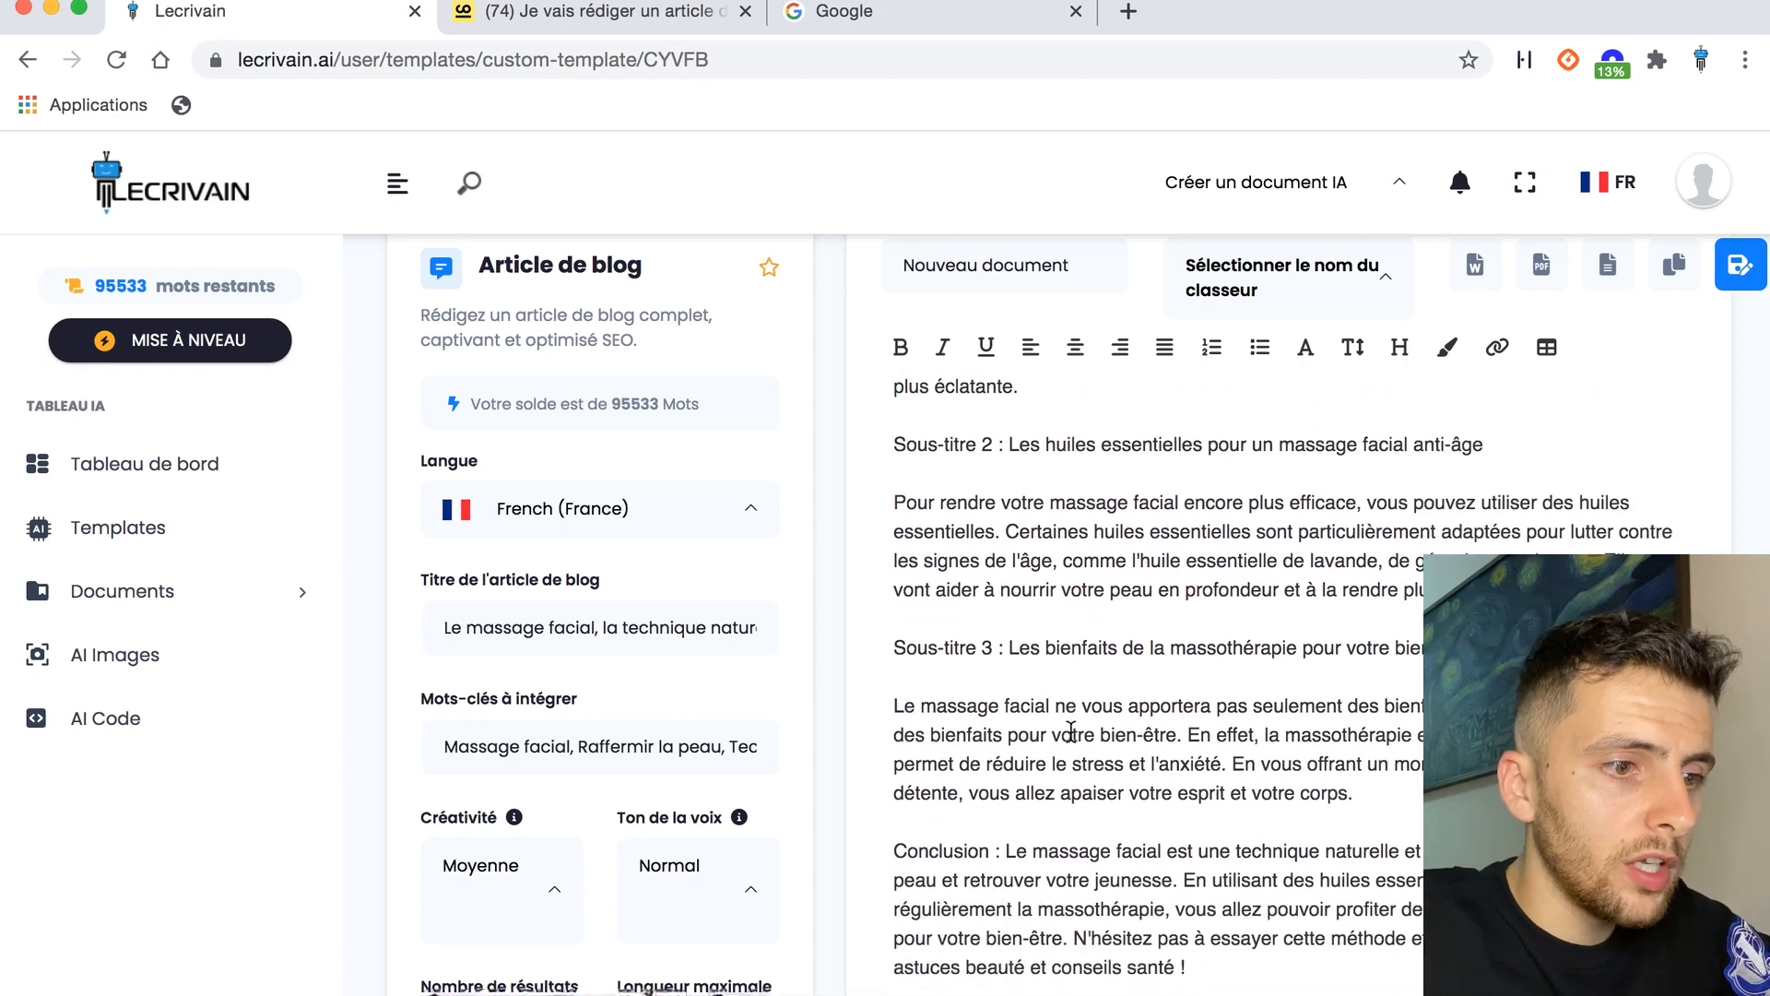
scroll(1132, 791, down, 3)
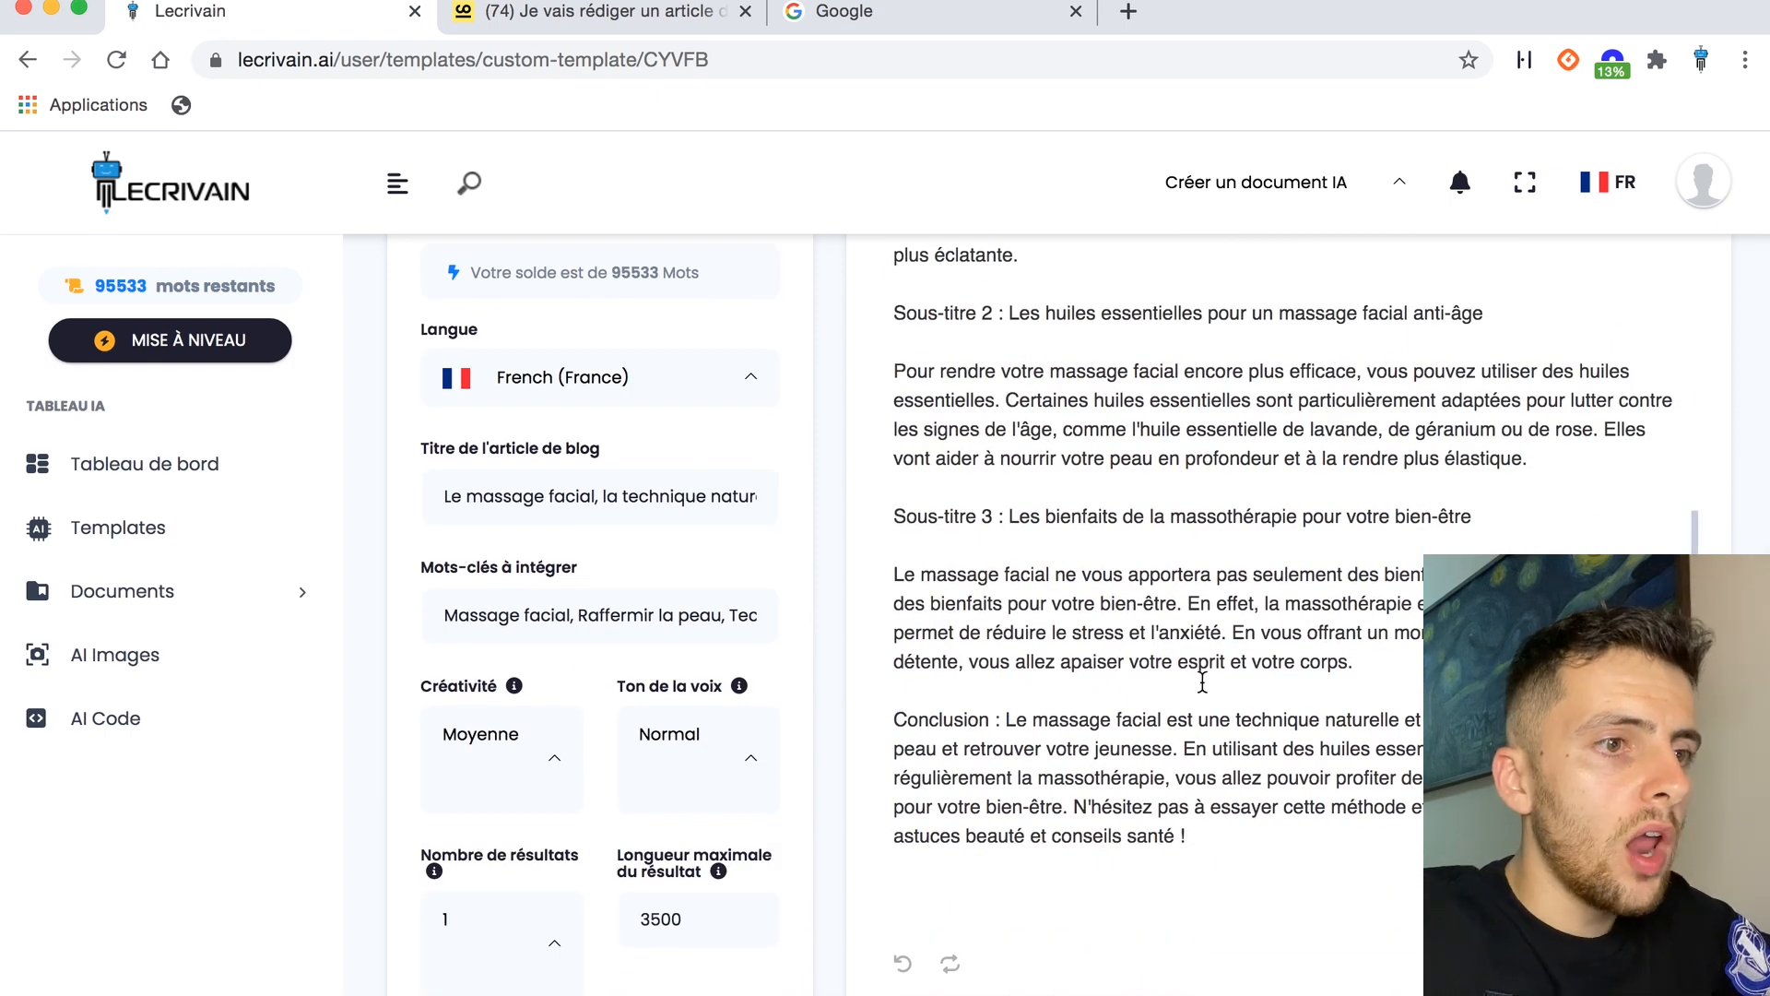
scroll(1203, 682, up, 10)
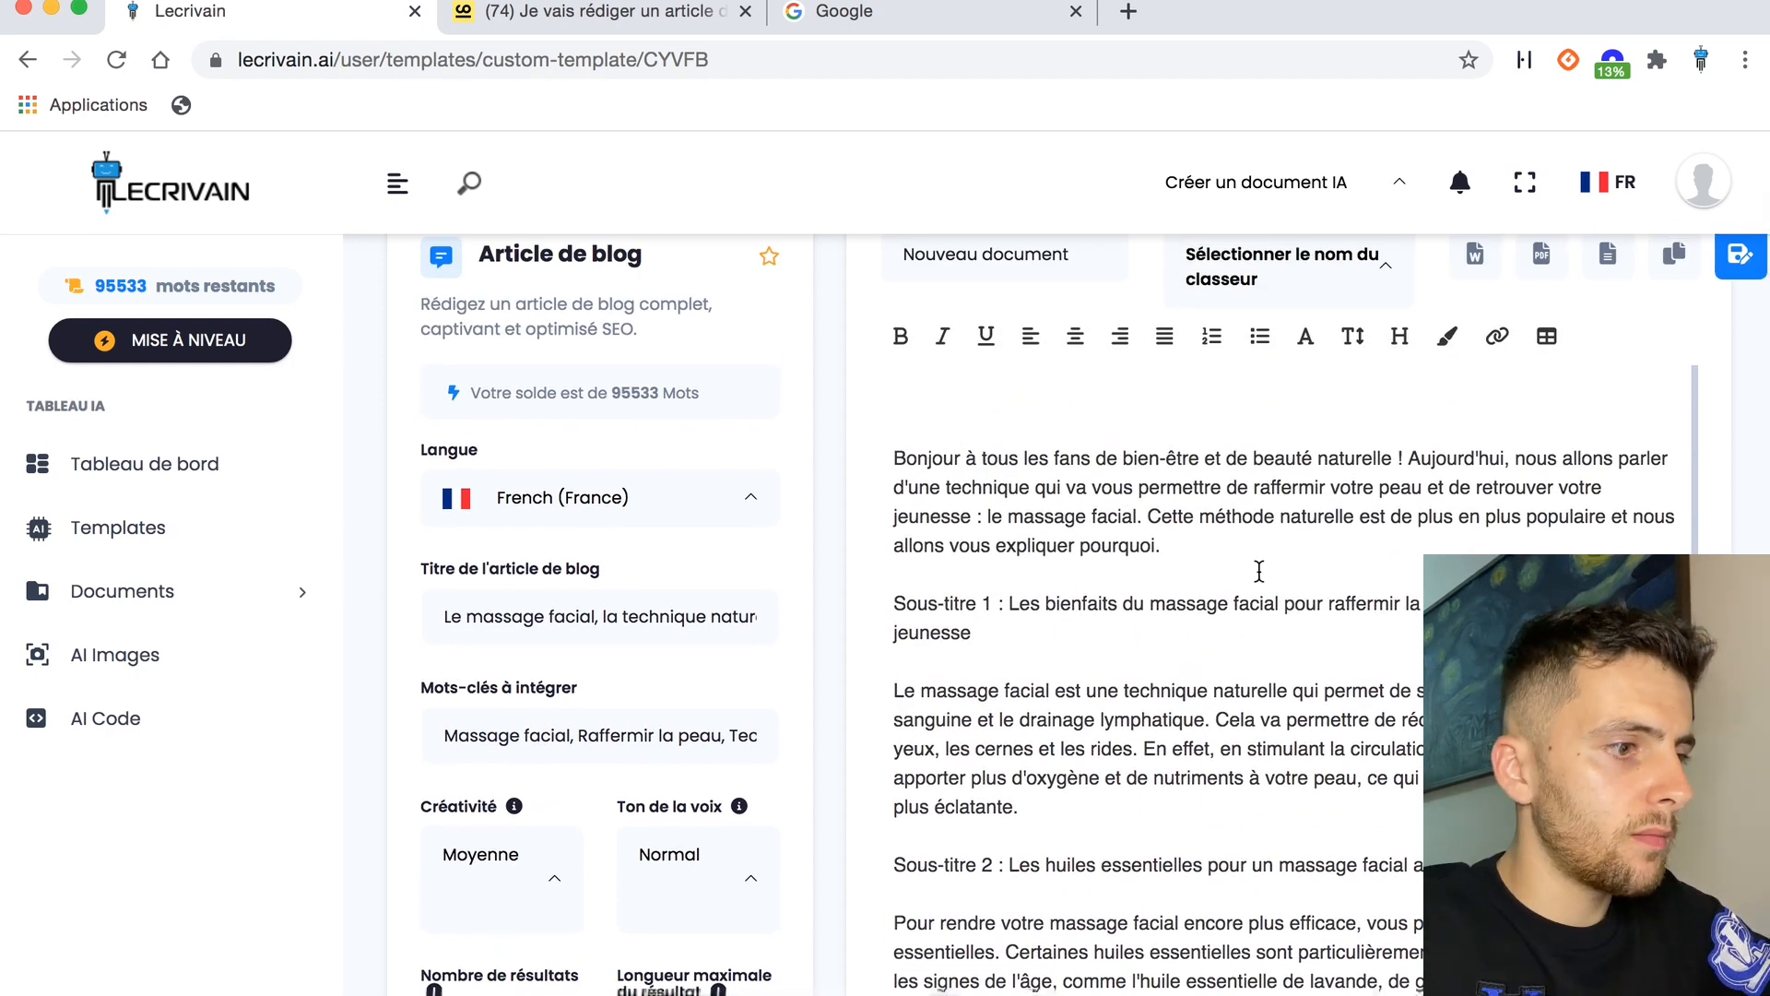
Search the page for the keyword "massage facial" to check its use in the article.
key(super+f)
text(ma)
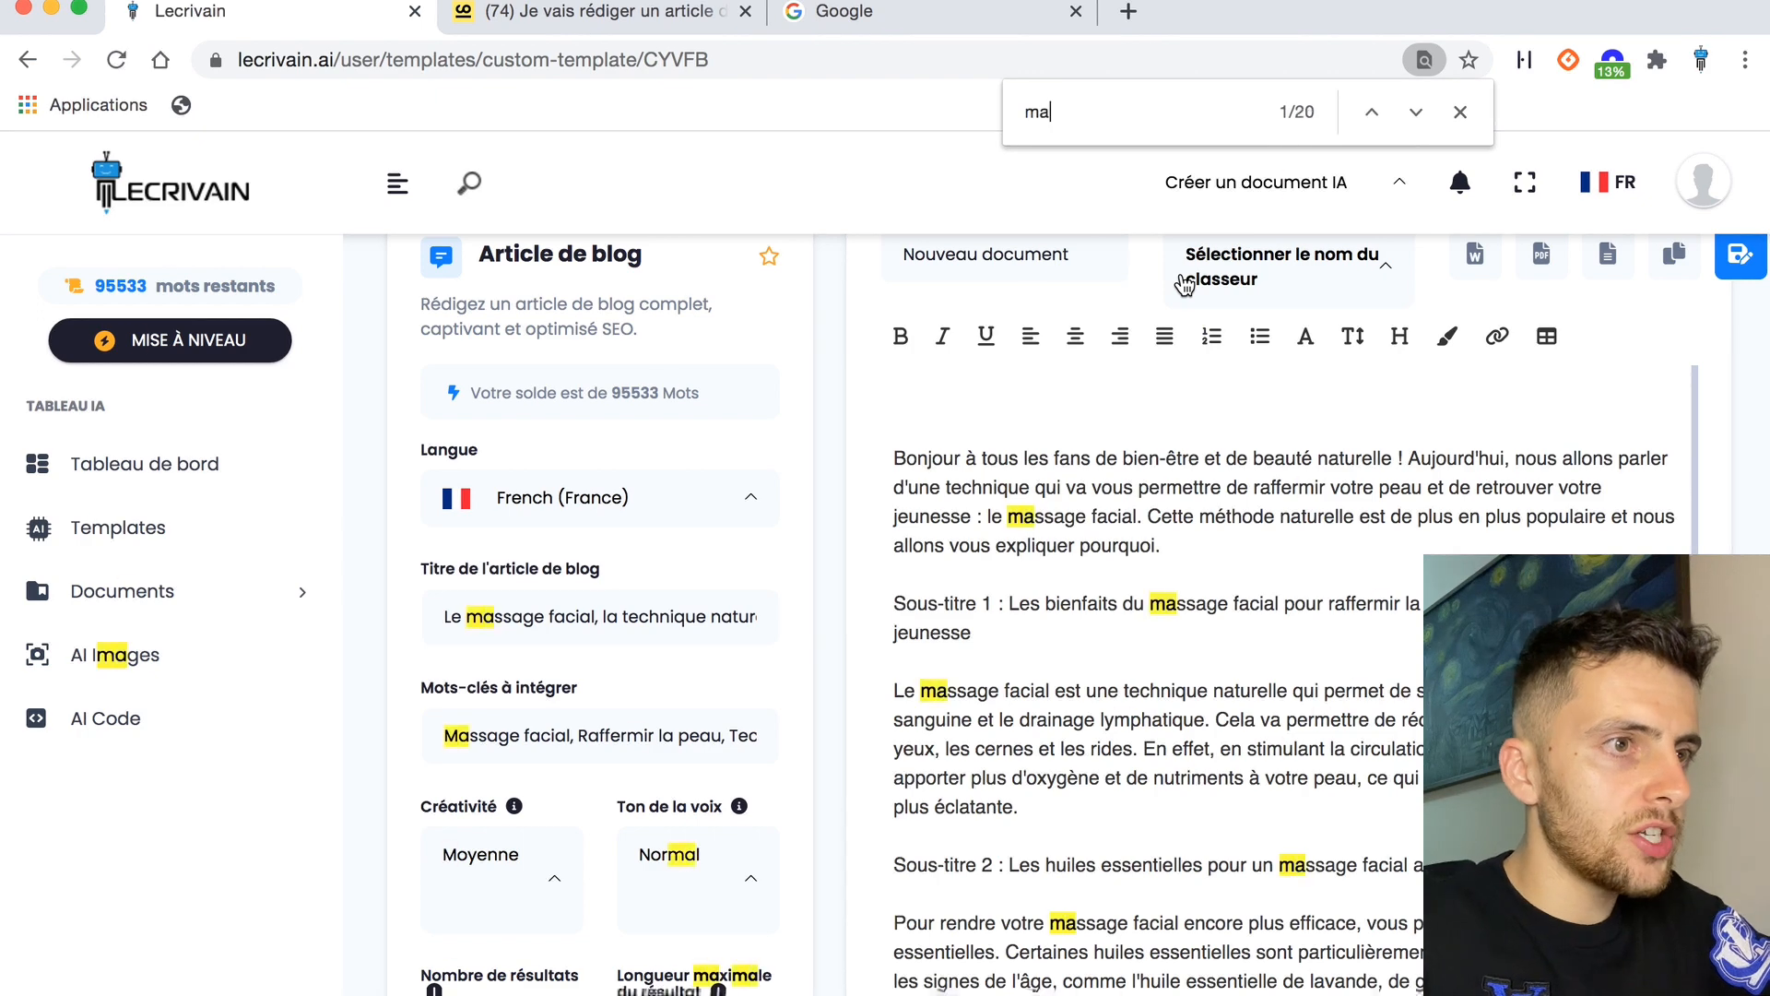
text(ssage facial)
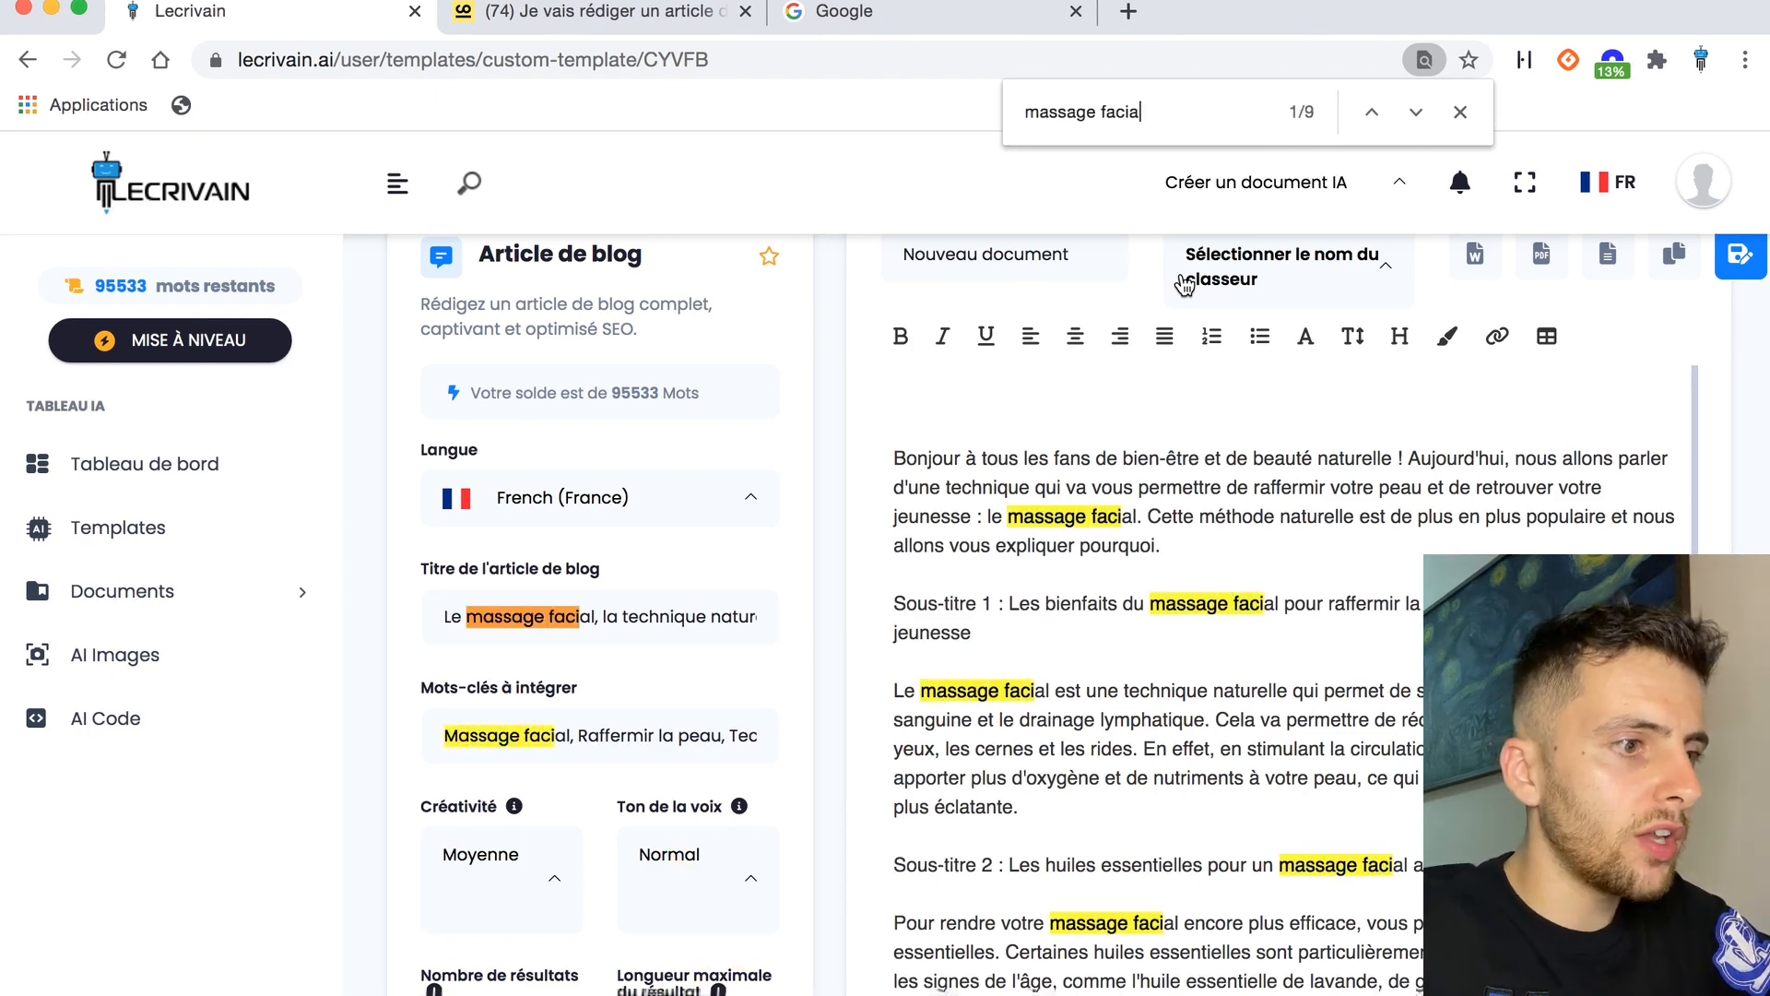
Search the page for "la techn", look for it in the generated article, and close the search.
triple_click(1164, 112)
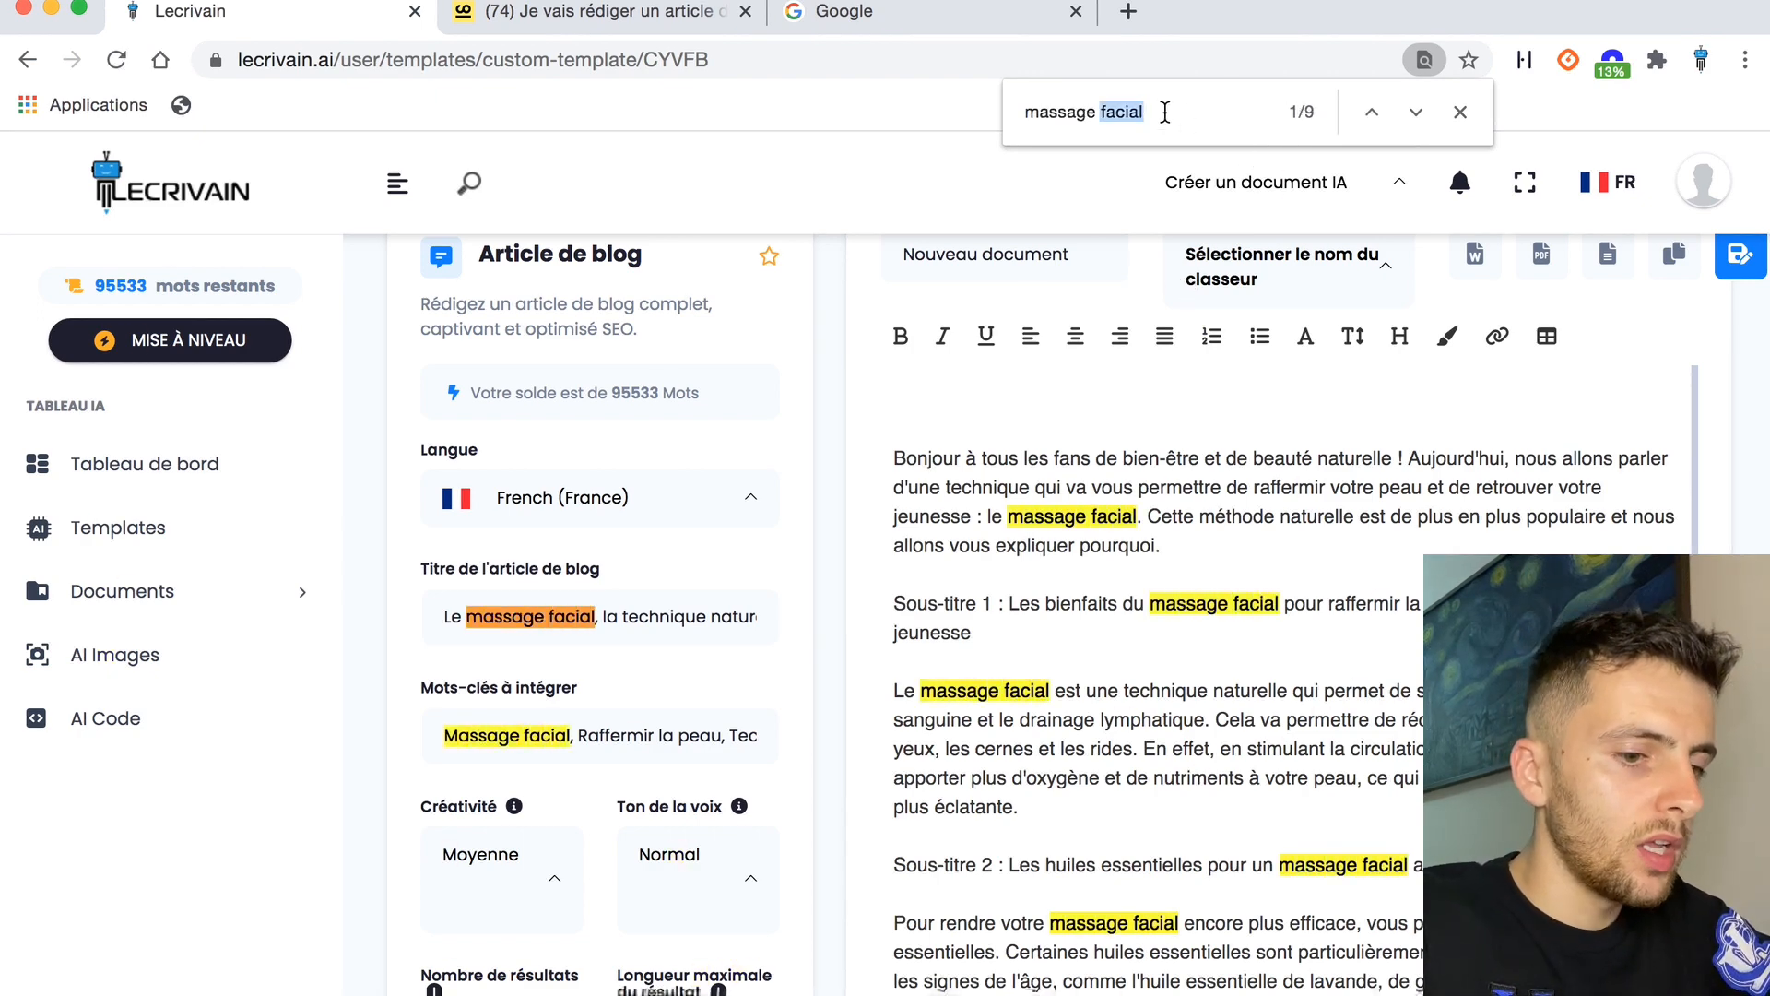
key(BackSpace)
text(la techn)
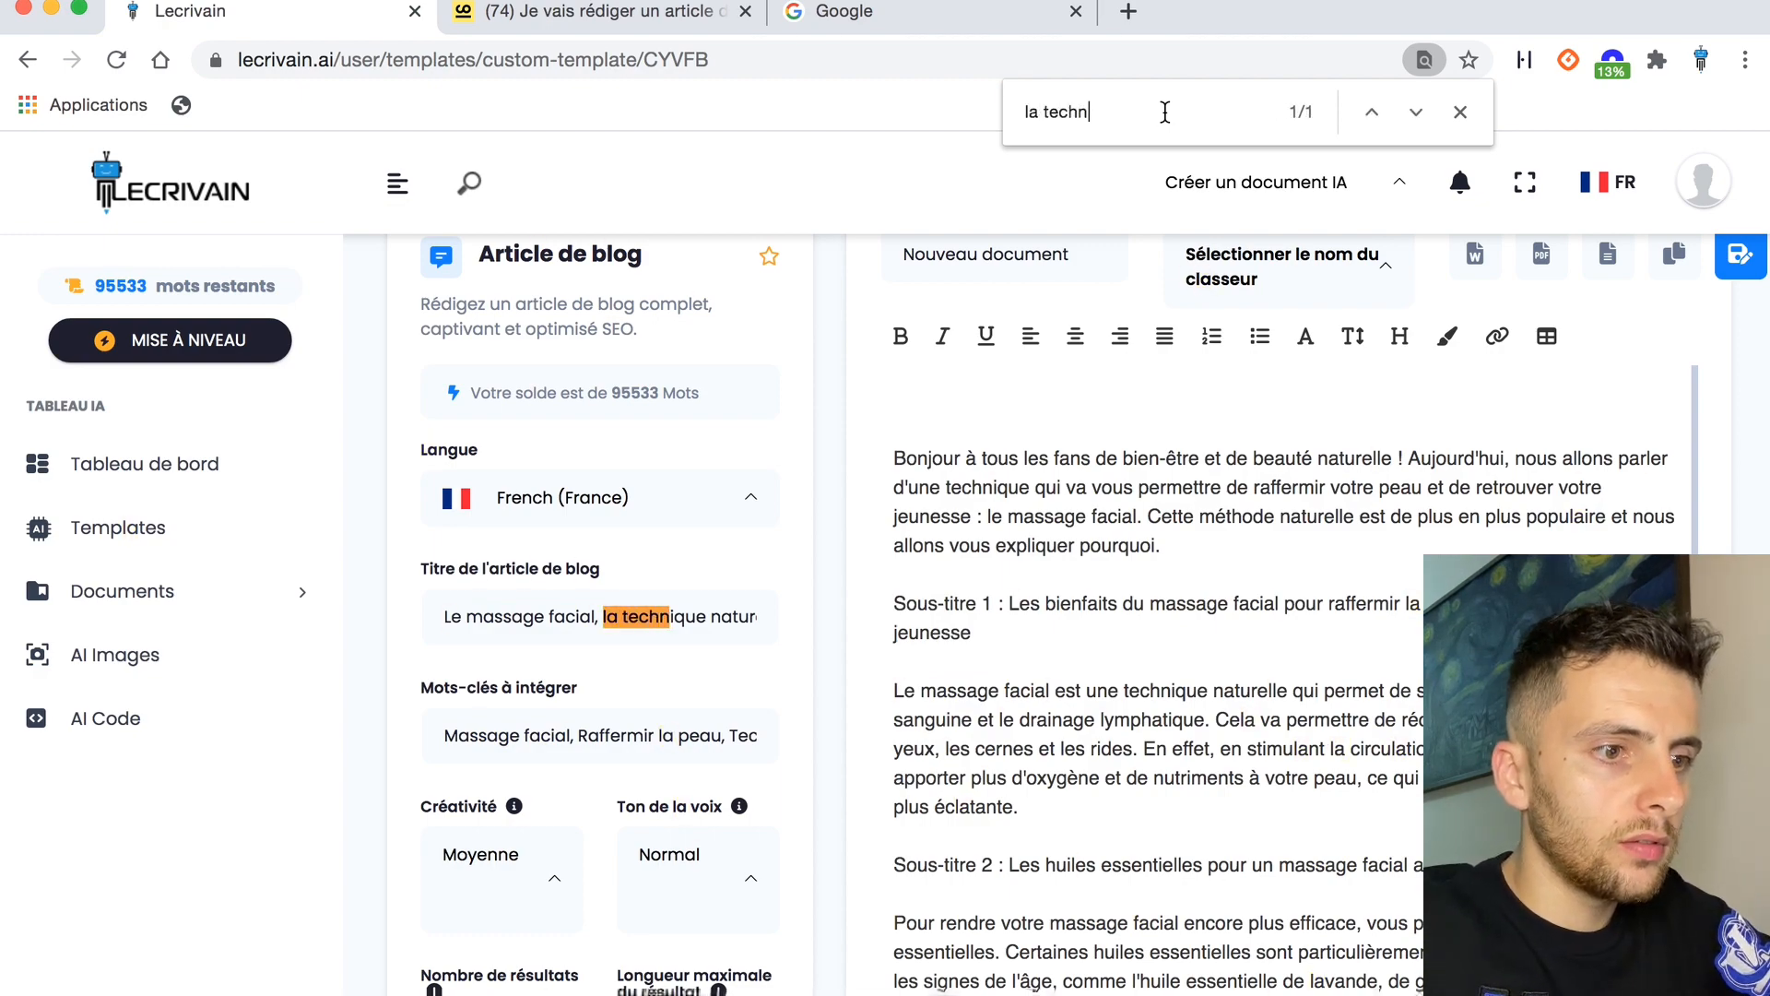
scroll(1248, 610, down, 10)
scroll(1249, 610, up, 3)
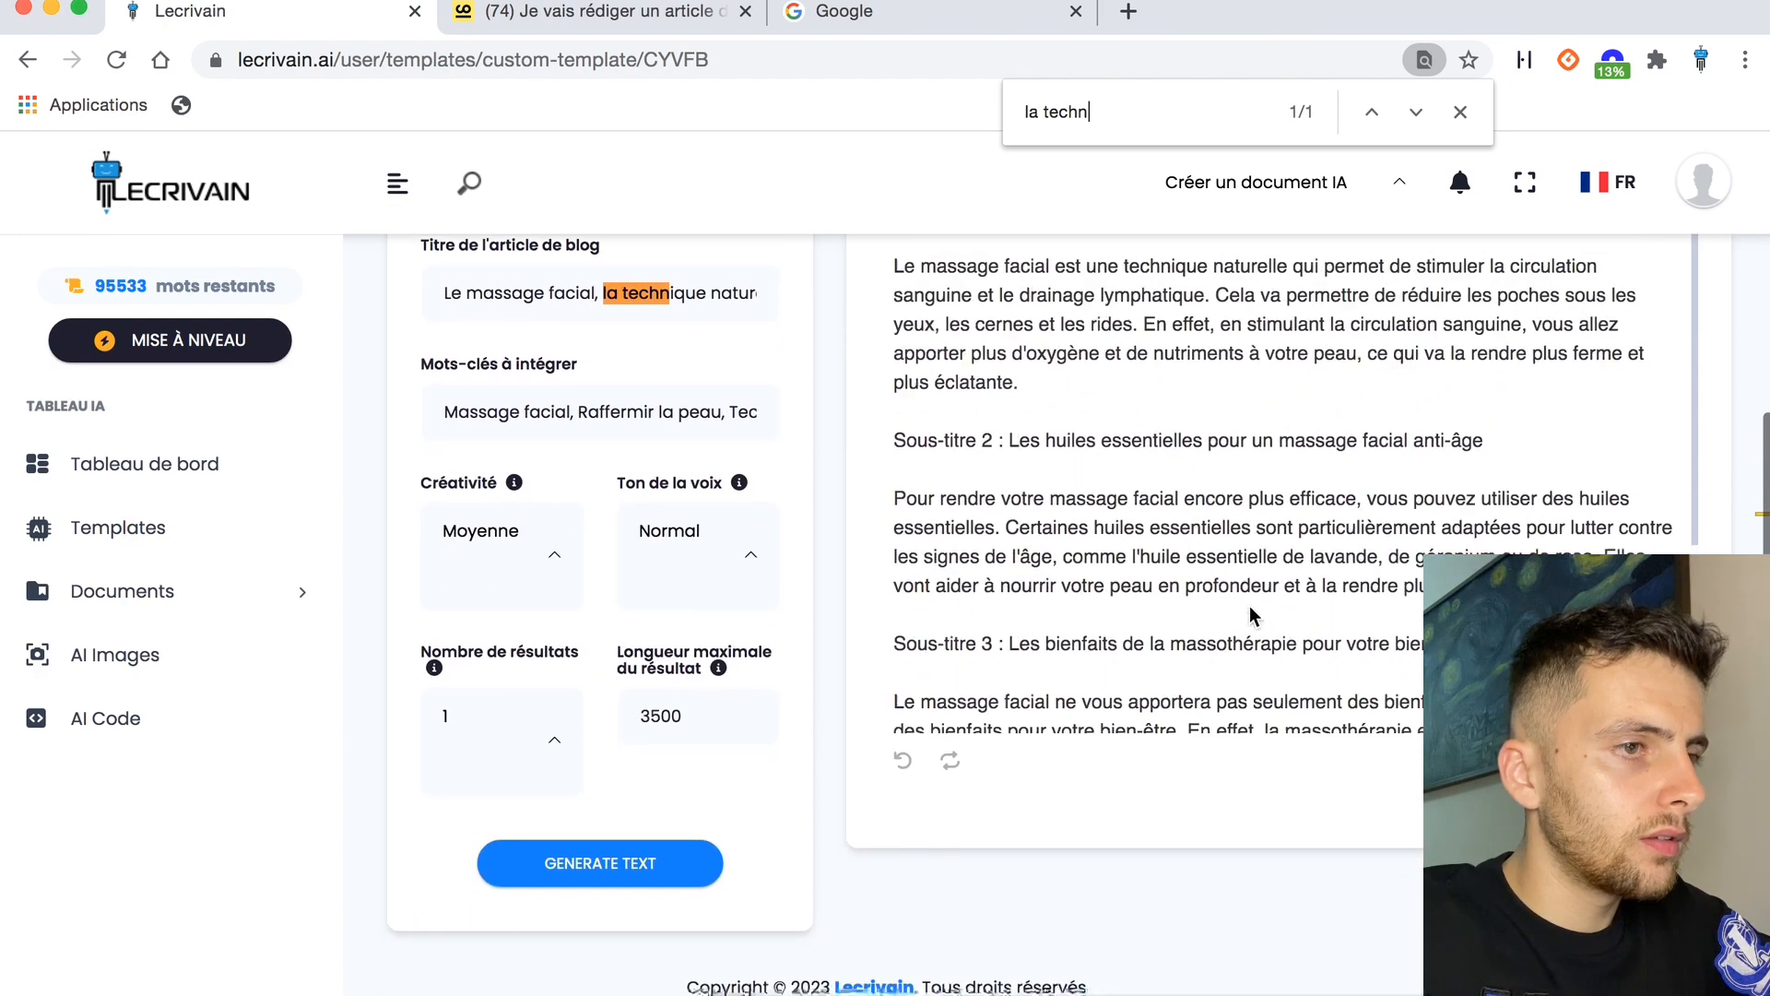
scroll(1248, 606, up, 2)
scroll(695, 338, up, 2)
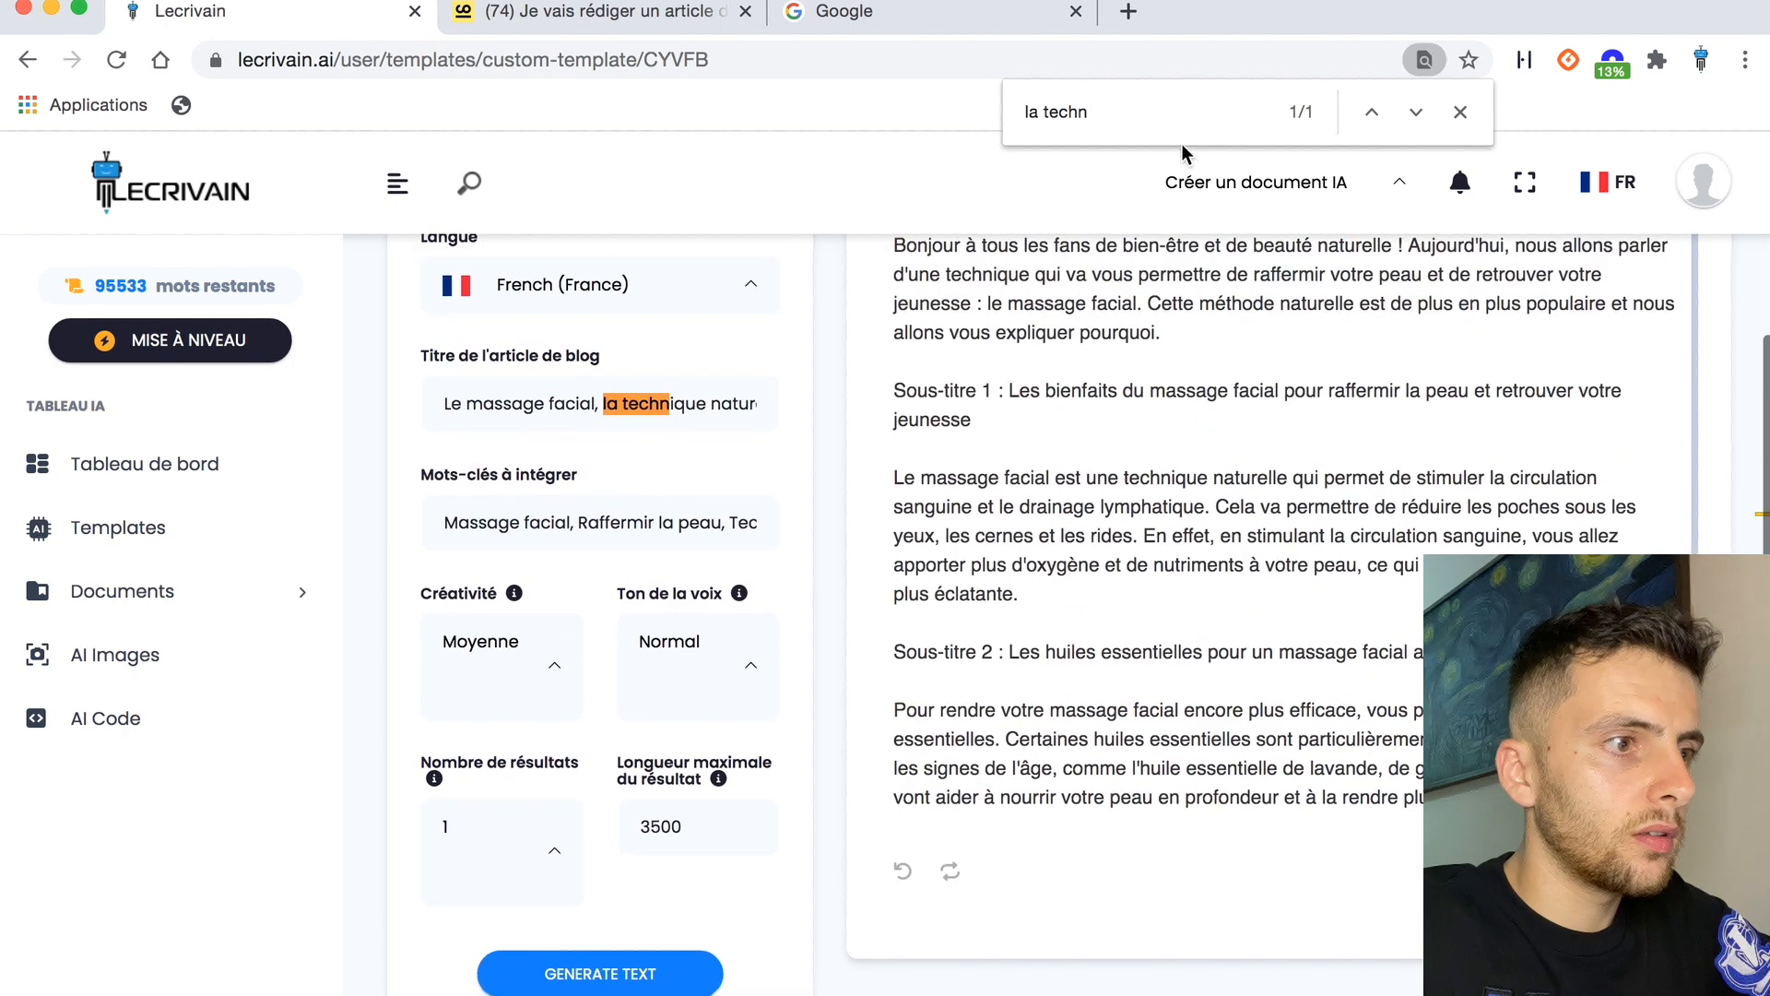
click(1460, 111)
Review the full article title in its field, and search the page for "raffer".
drag(703, 397, 699, 395)
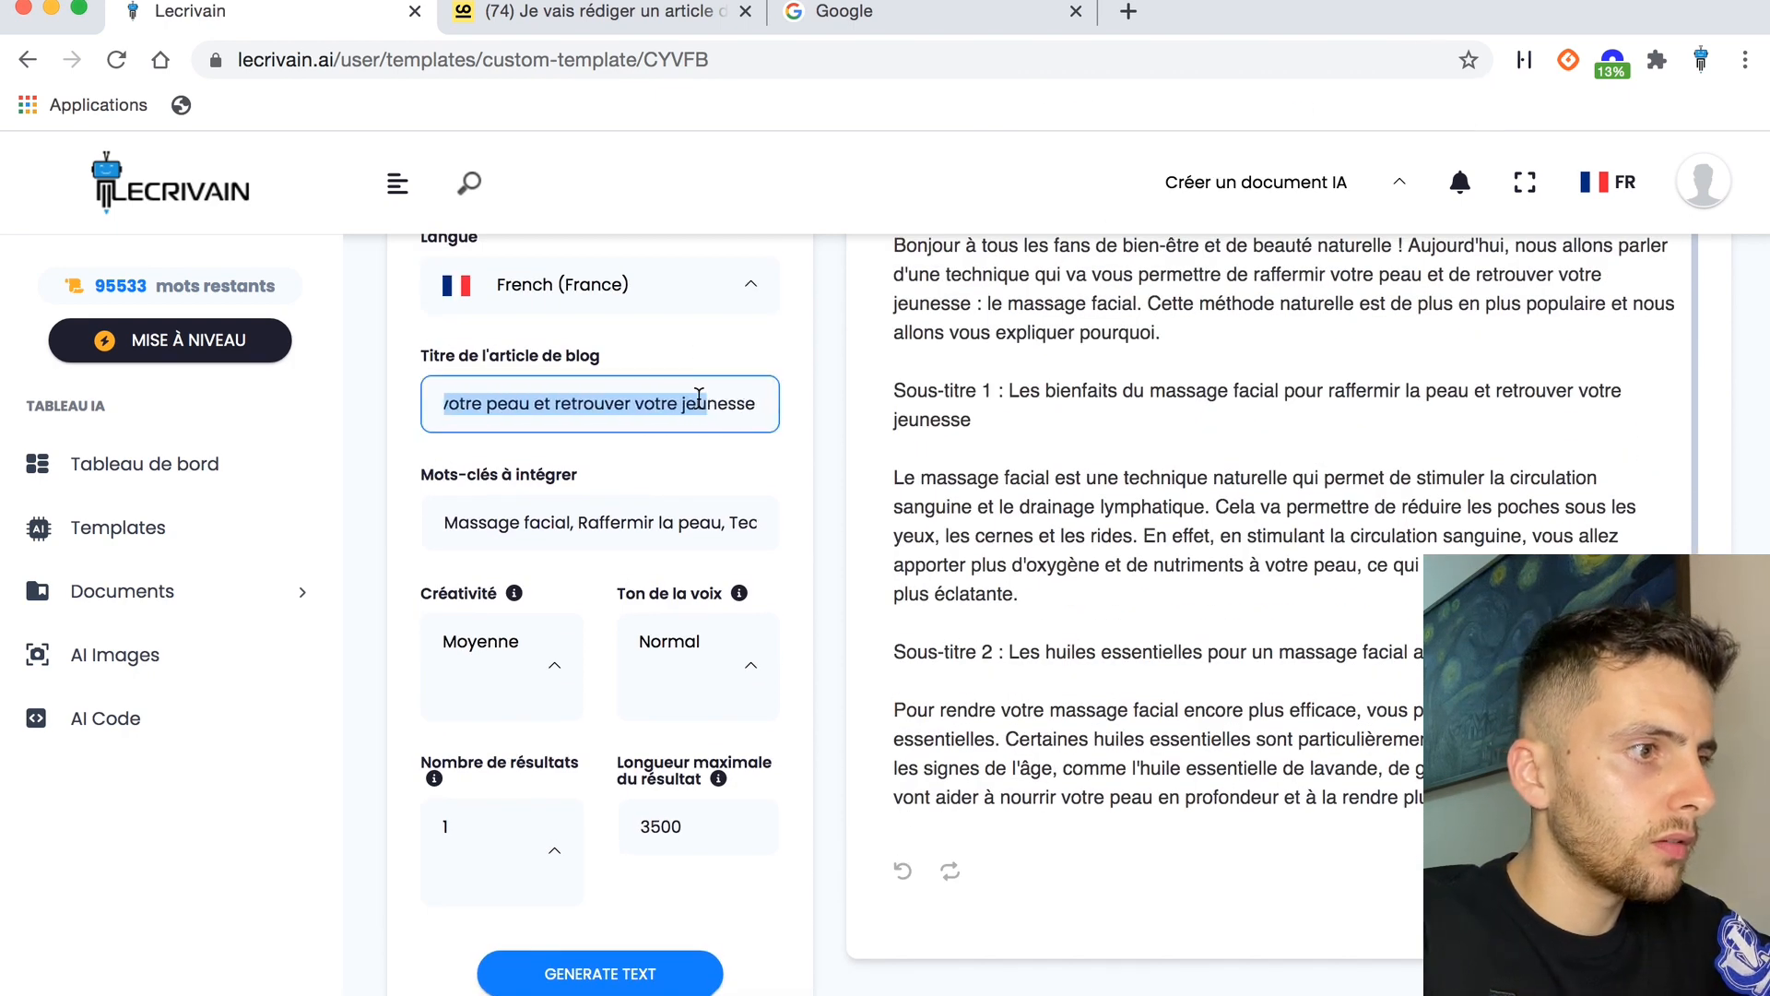
click(676, 398)
key(super+a)
click(635, 498)
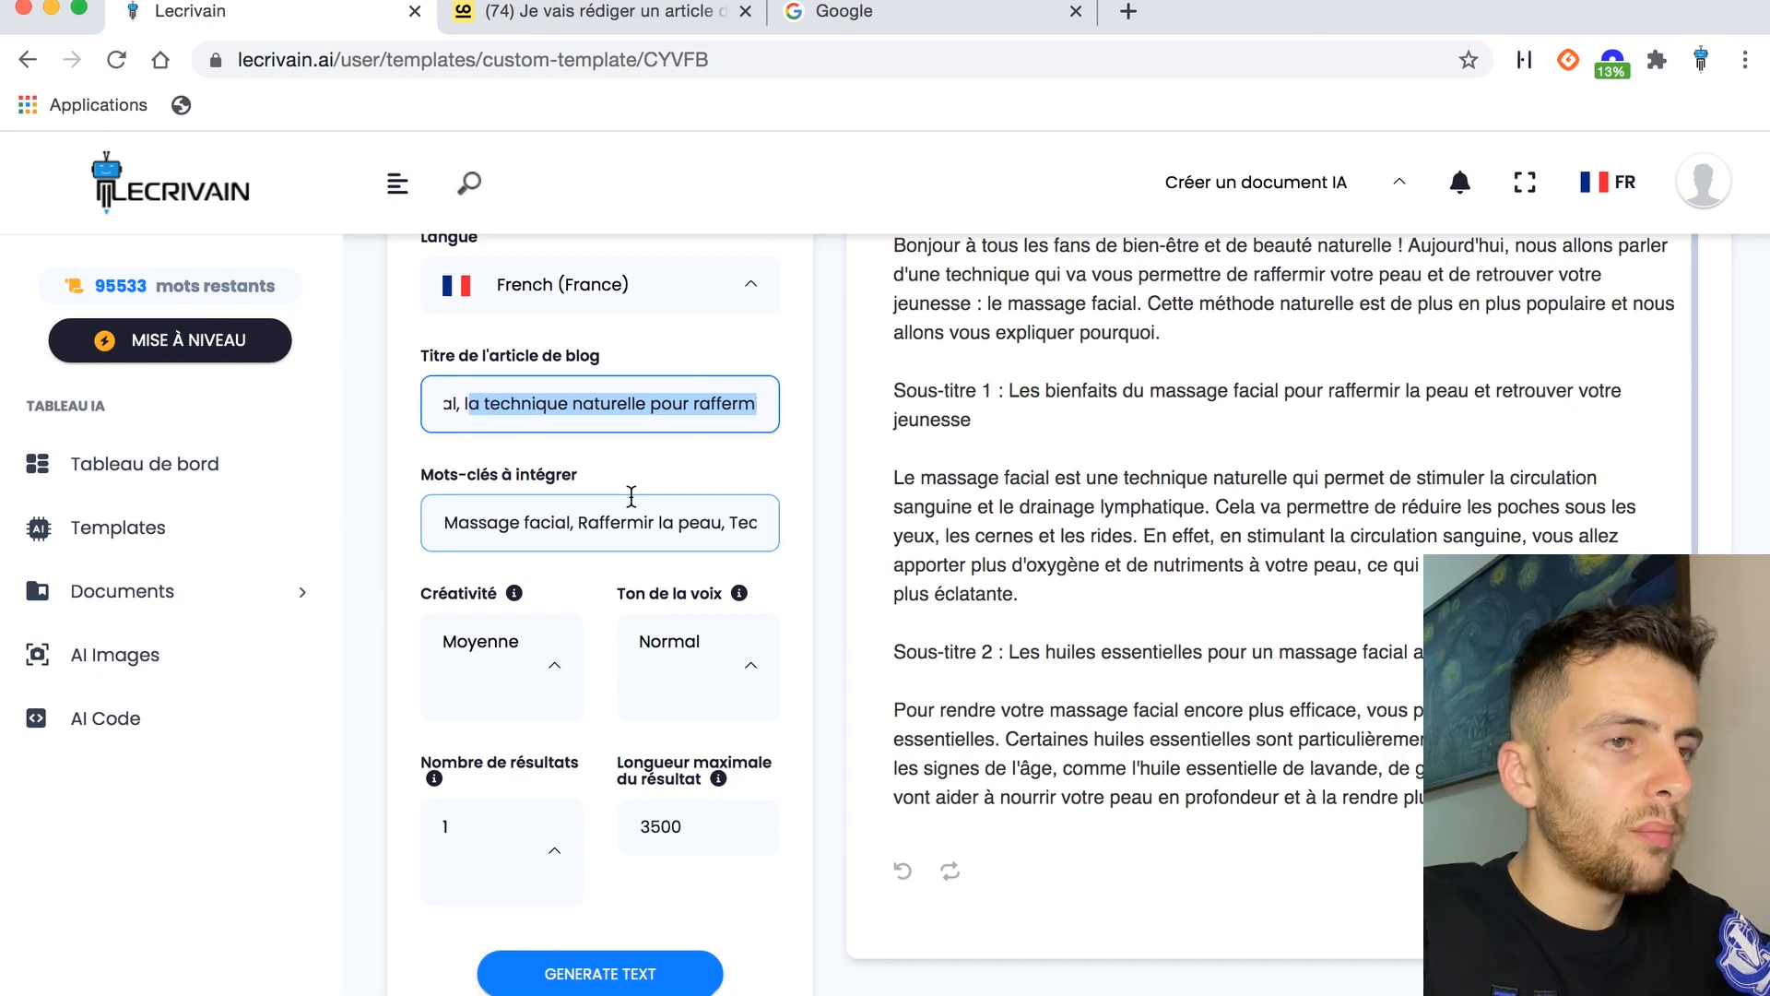
key(super+f)
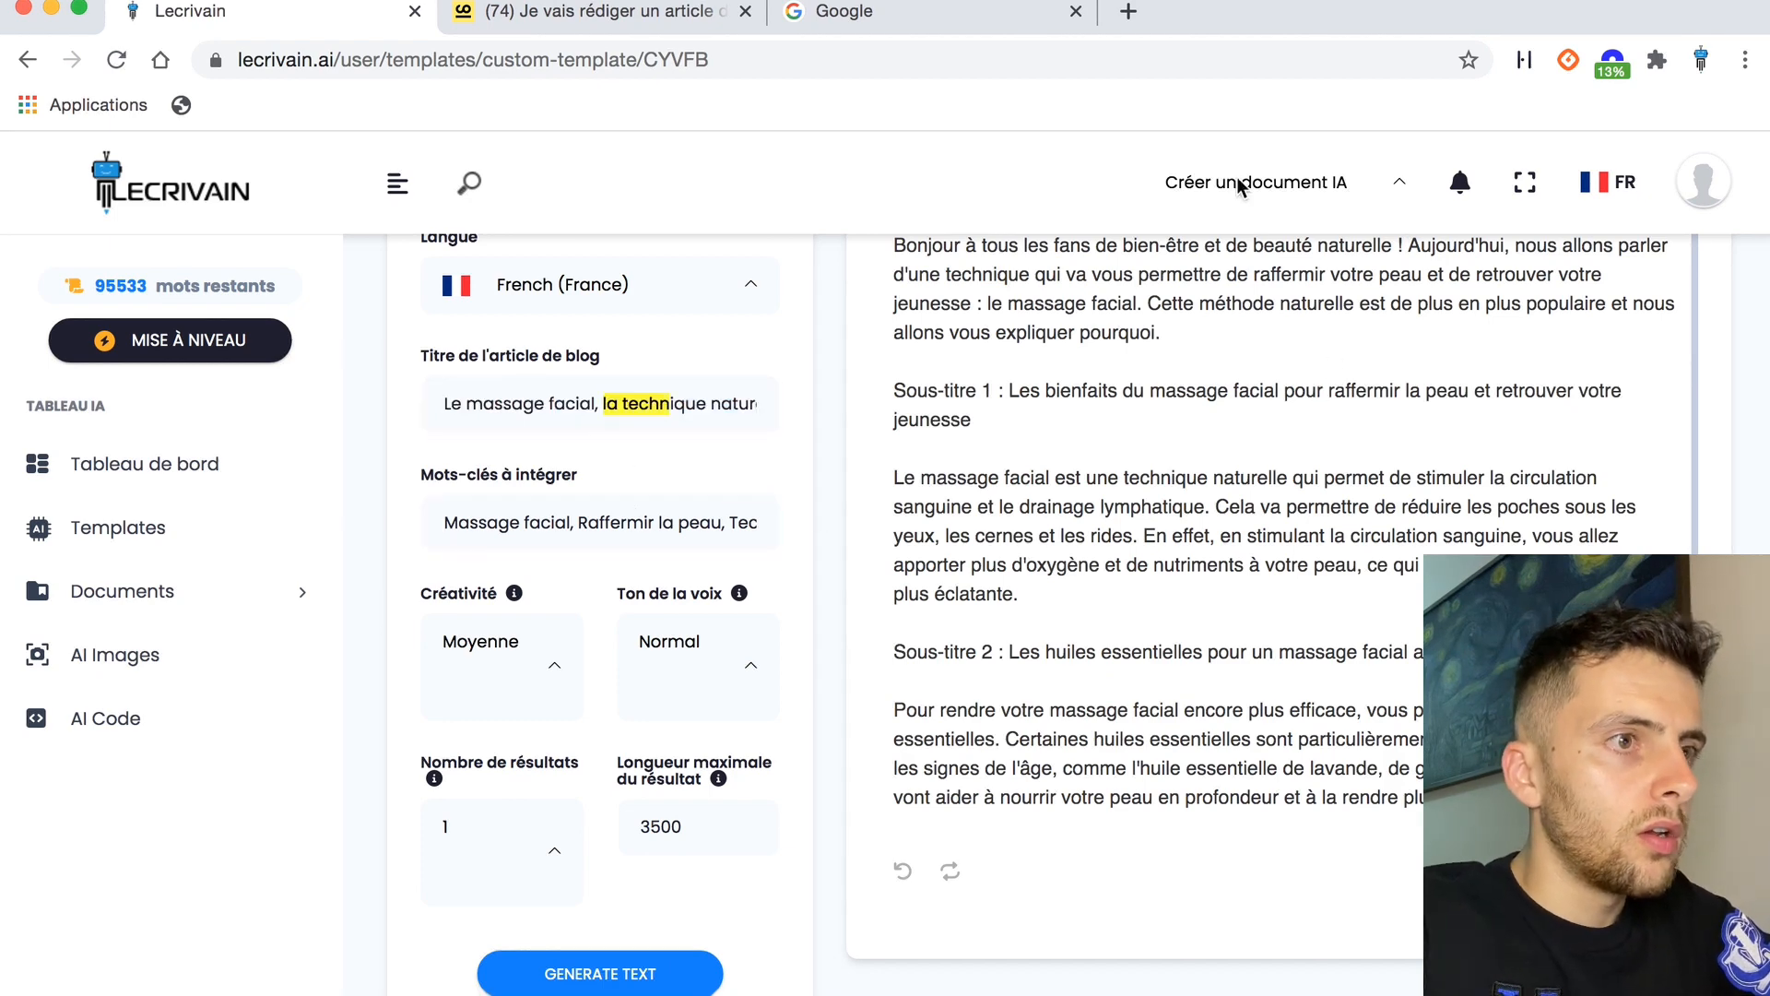
click(1155, 121)
key(BackSpace)
key(BackSpace)
key(BackSpace)
key(BackSpace)
key(BackSpace)
key(BackSpace)
key(BackSpace)
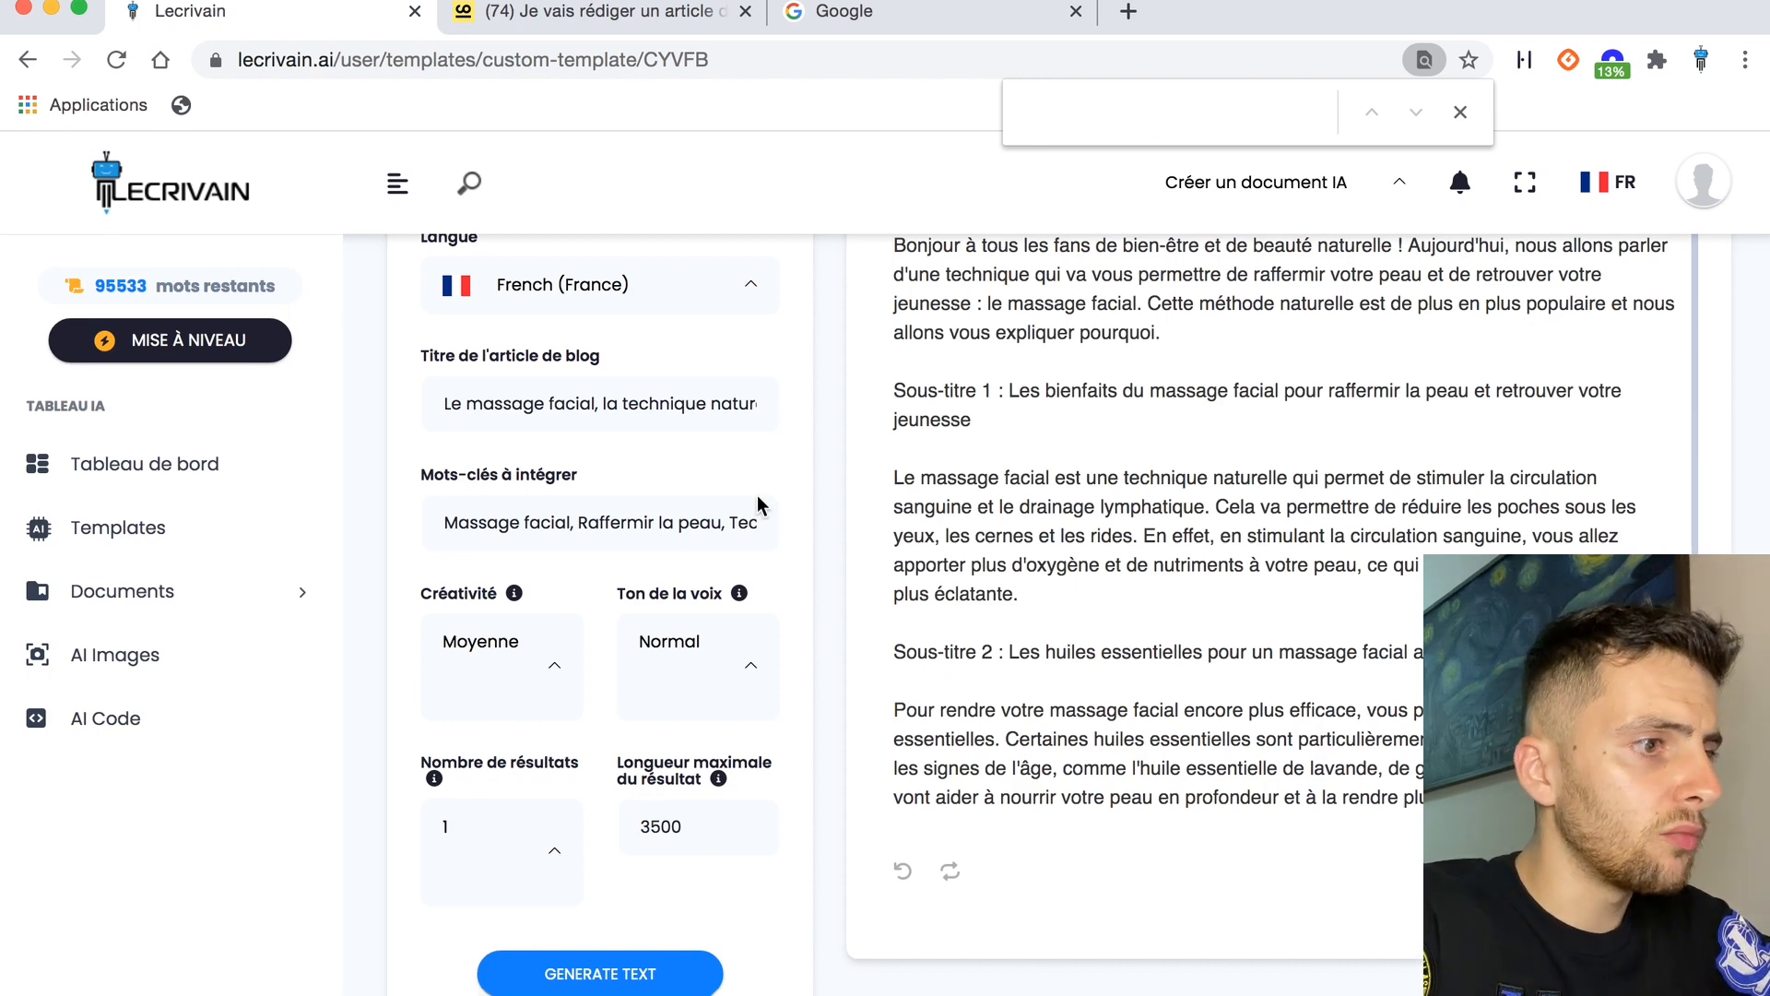
text(rafferni)
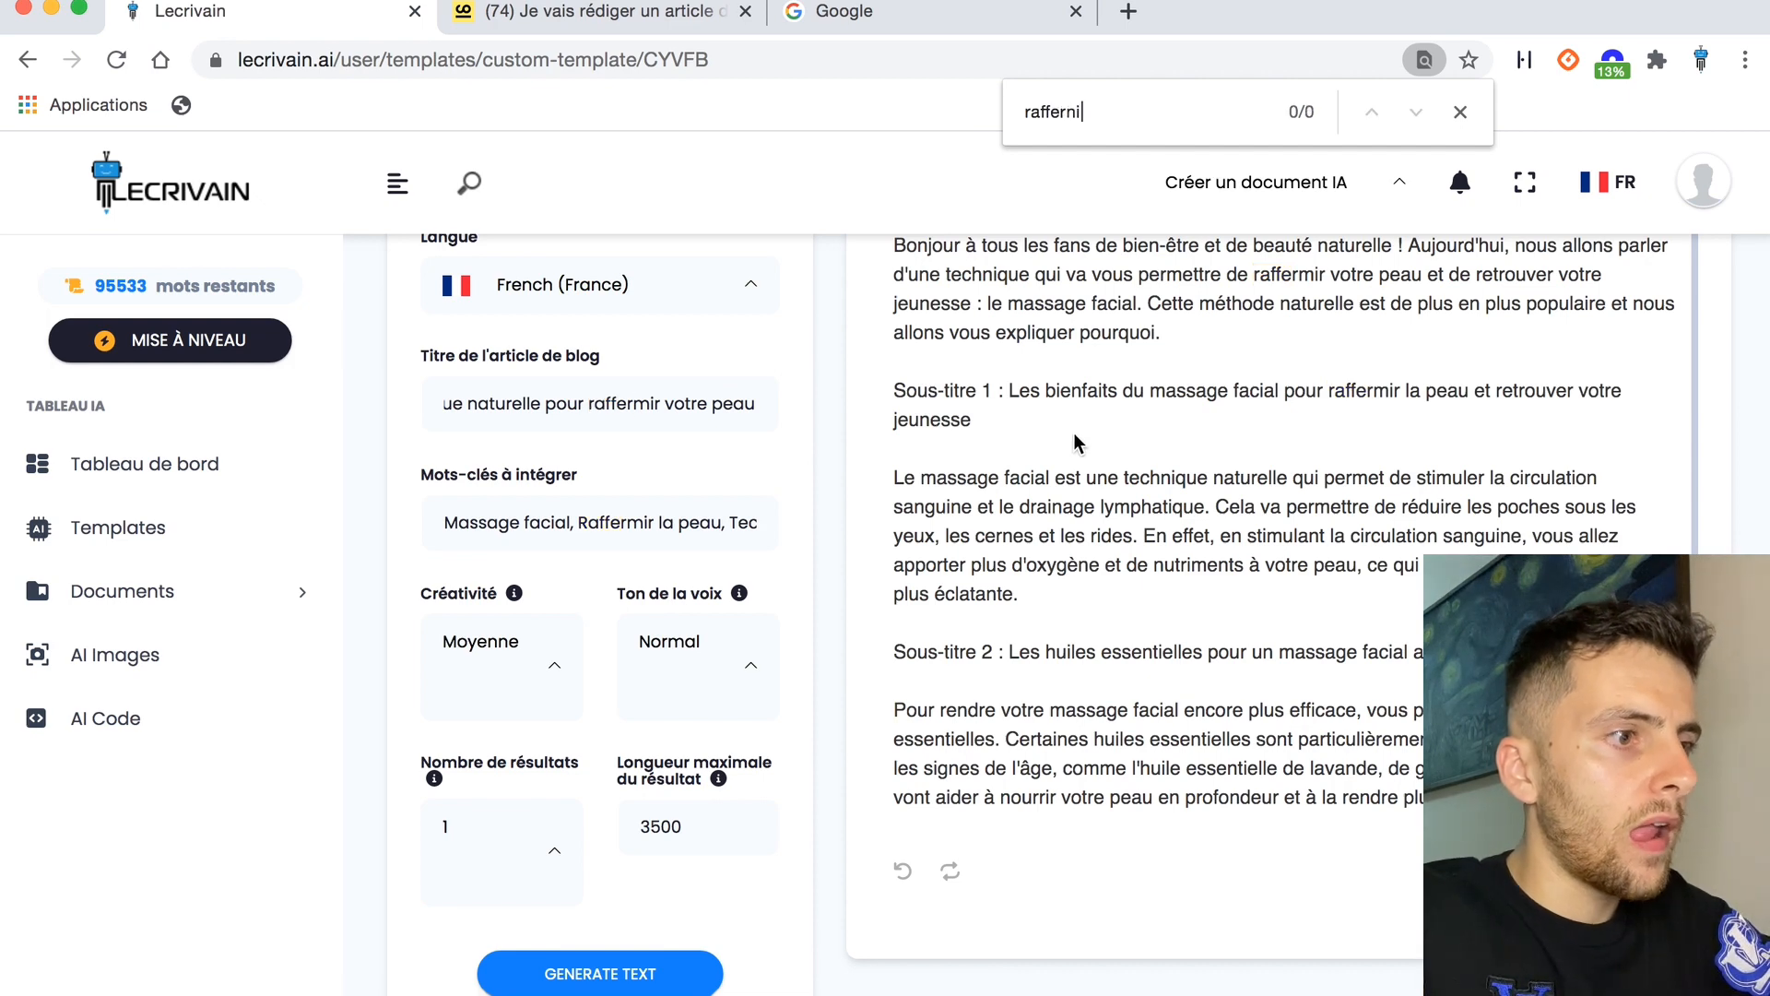
key(BackSpace)
key(BackSpace)
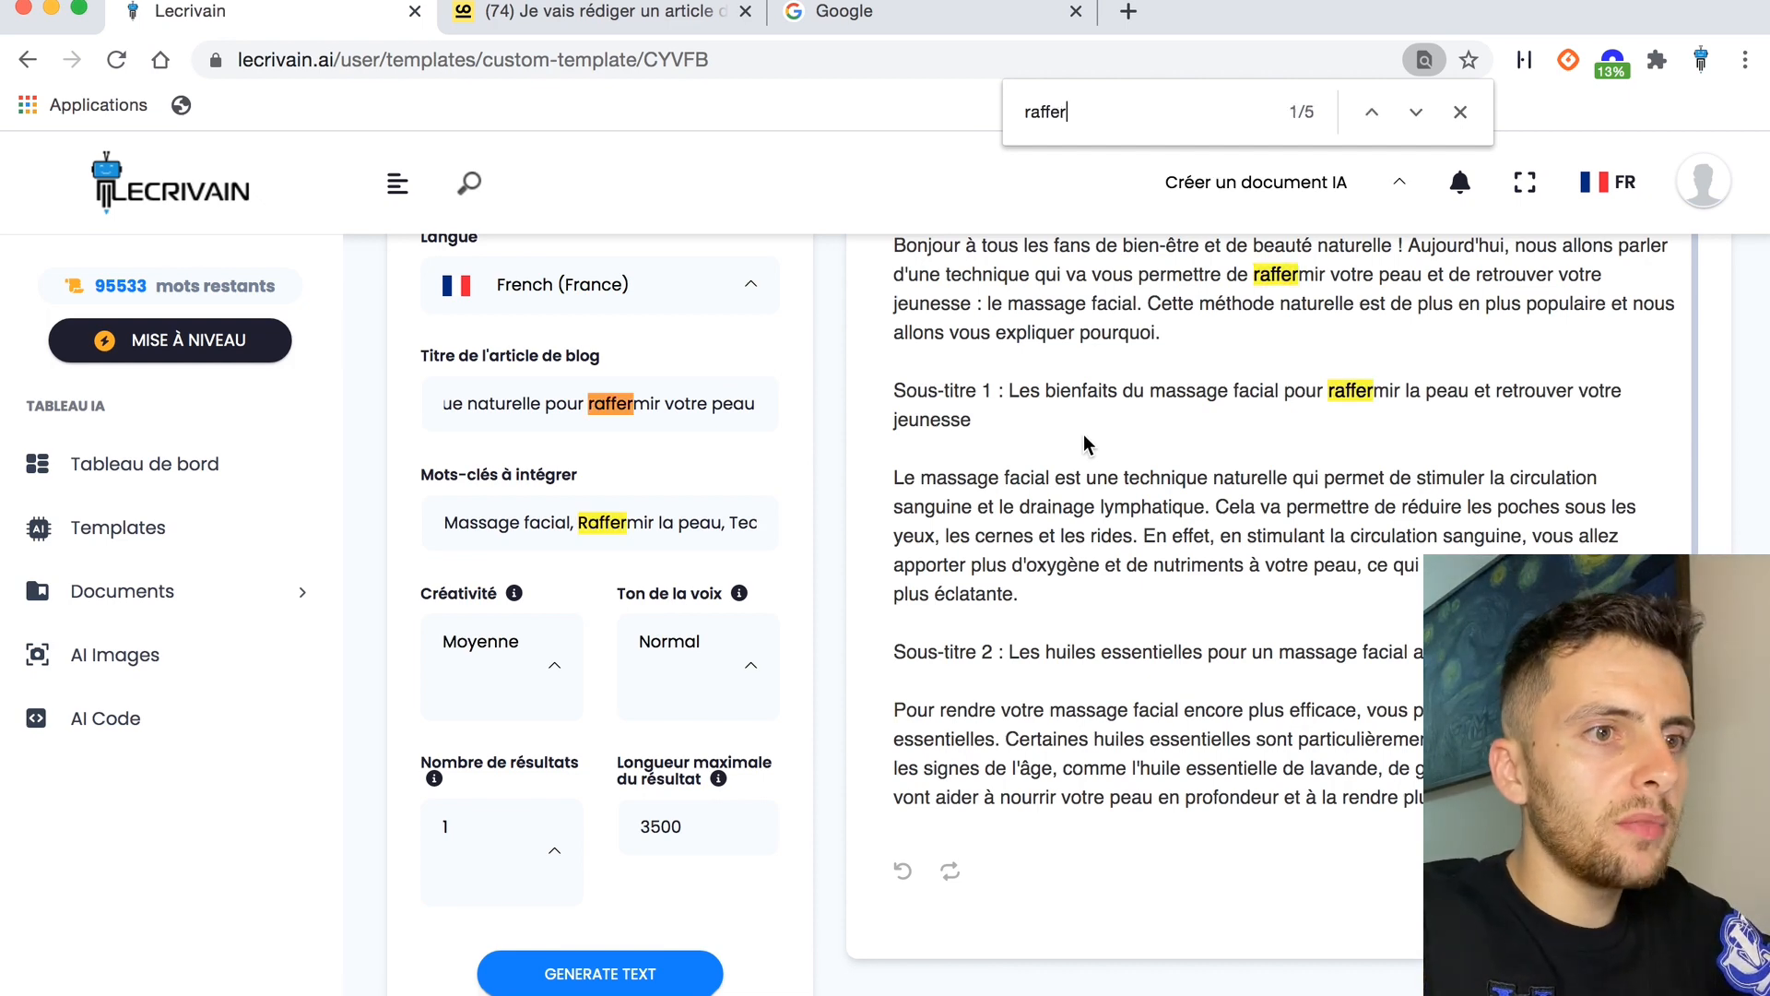
Review the keywords to integrate, and search the page for "jeunesse".
scroll(1082, 434, up, 3)
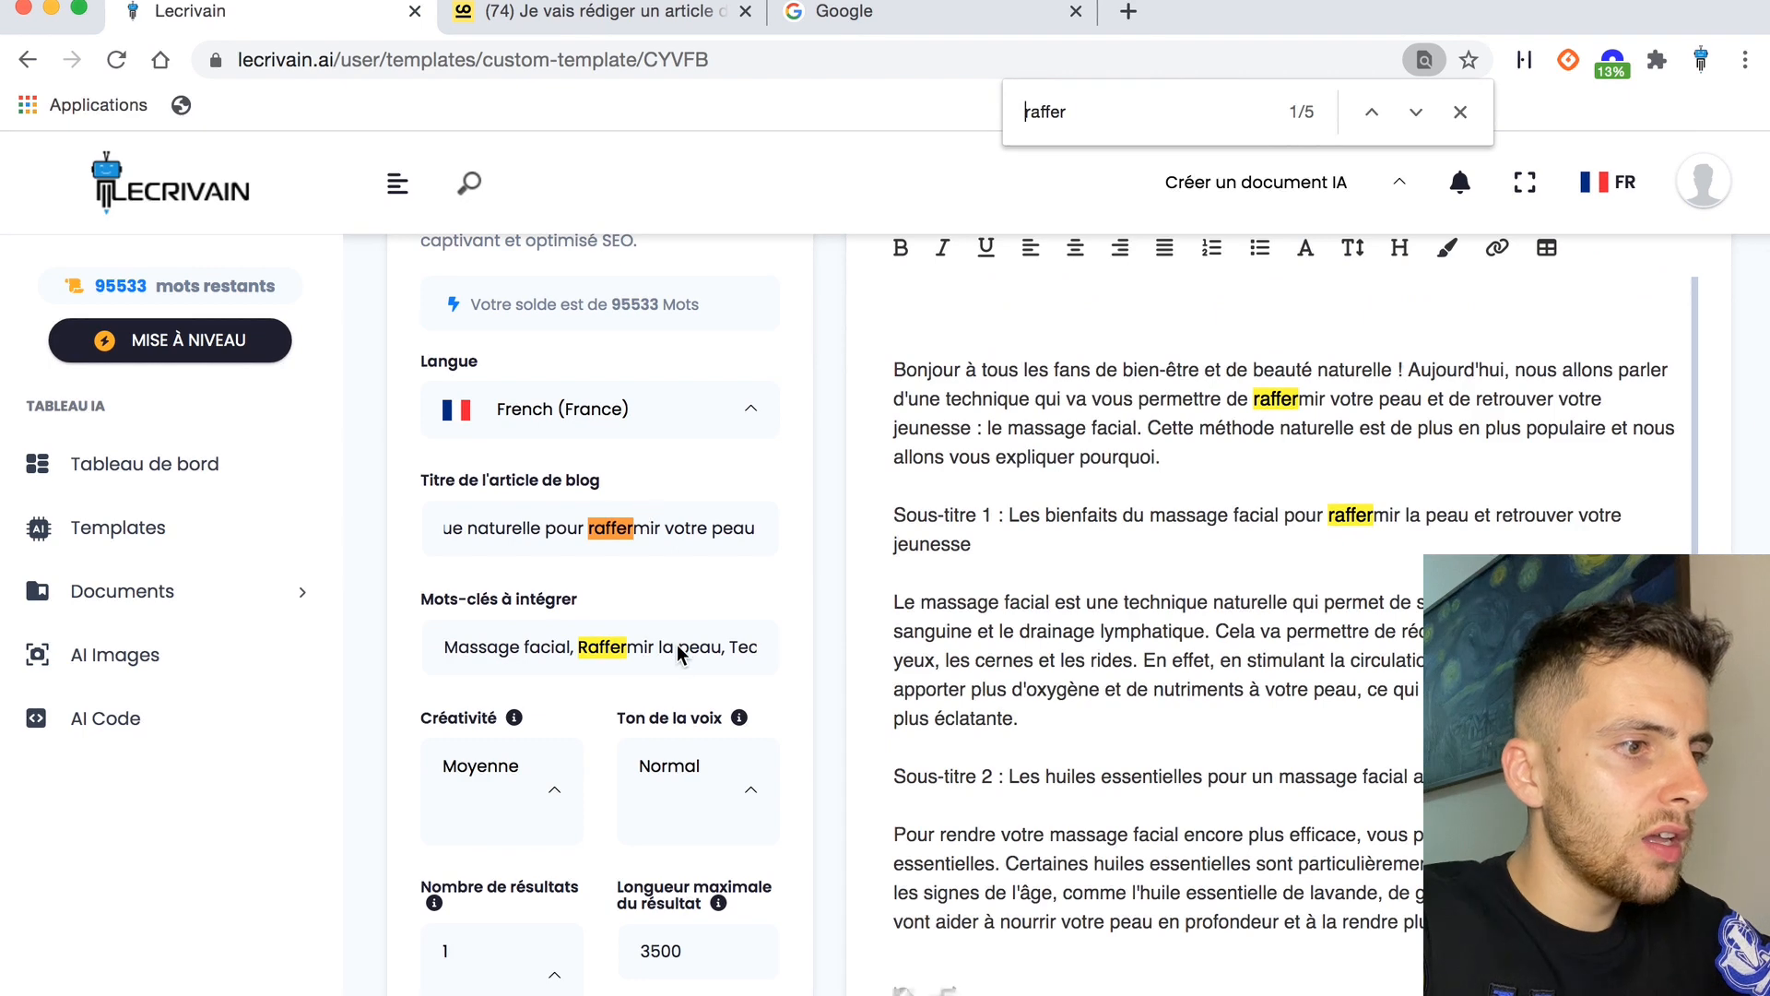
click(714, 647)
drag(739, 646, 600, 644)
click(666, 646)
double_click(1139, 112)
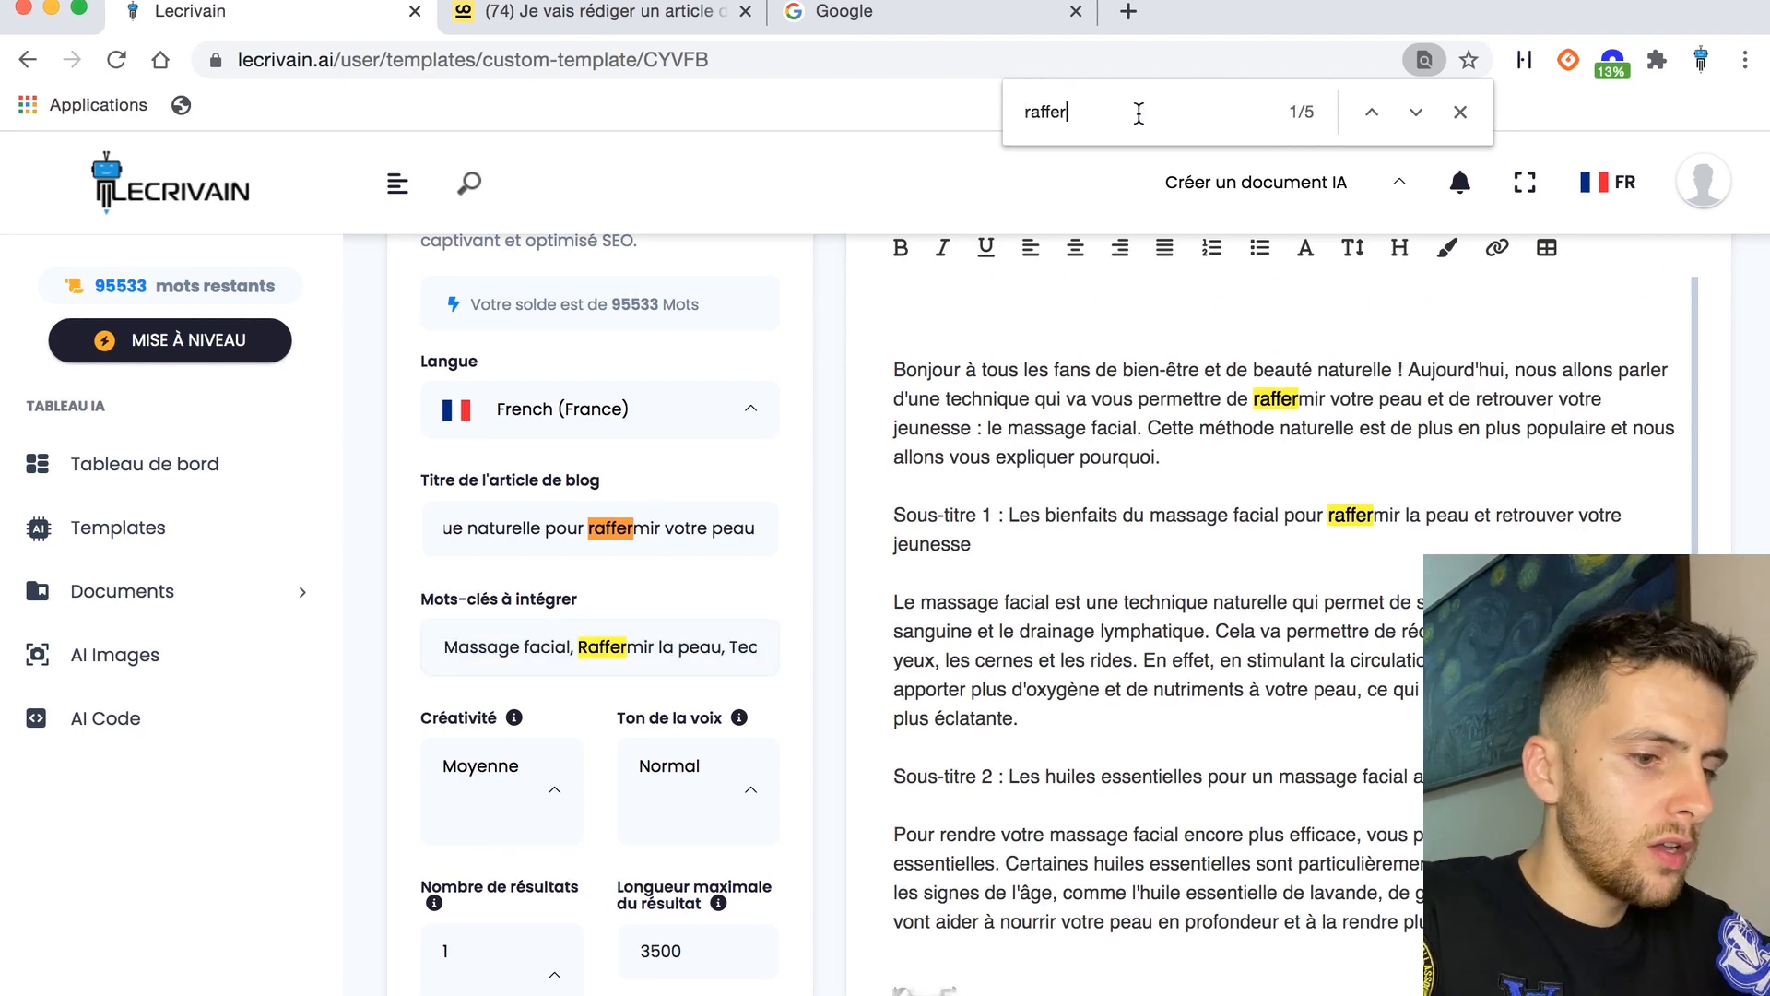
key(BackSpace)
text(jeunesse)
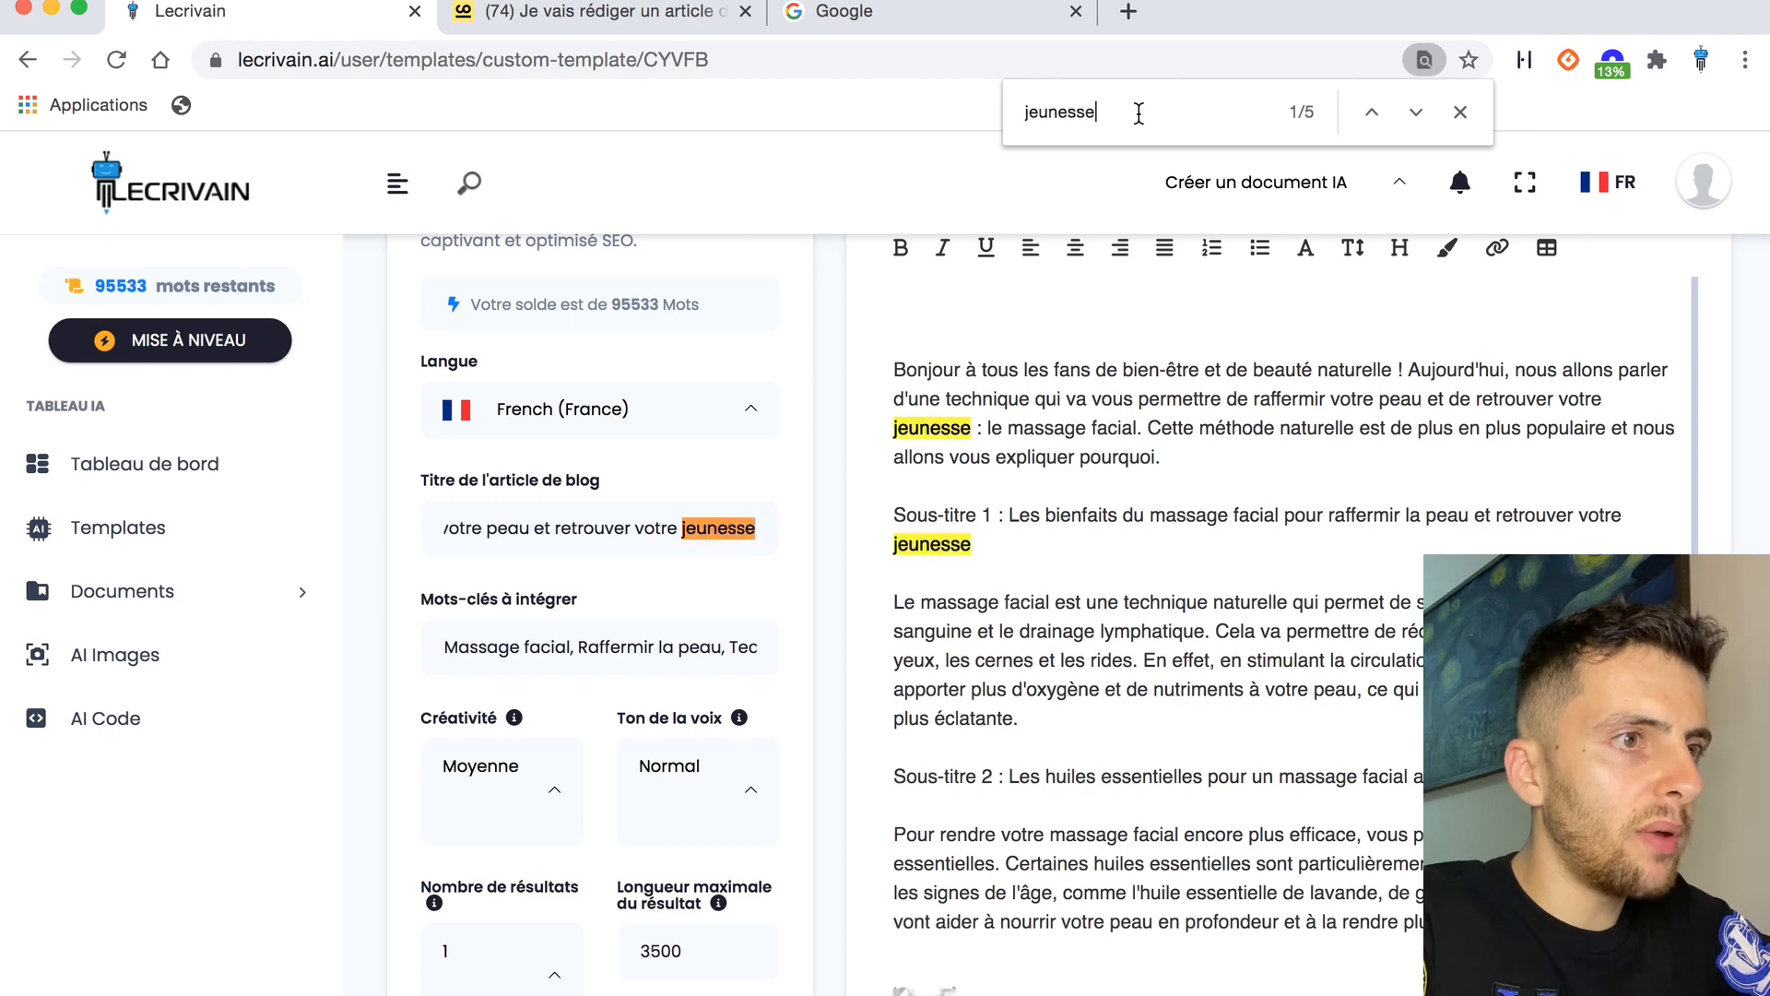
Search the page for "technique" to check the keyword's use in the article, and close the search.
double_click(1108, 109)
text(a)
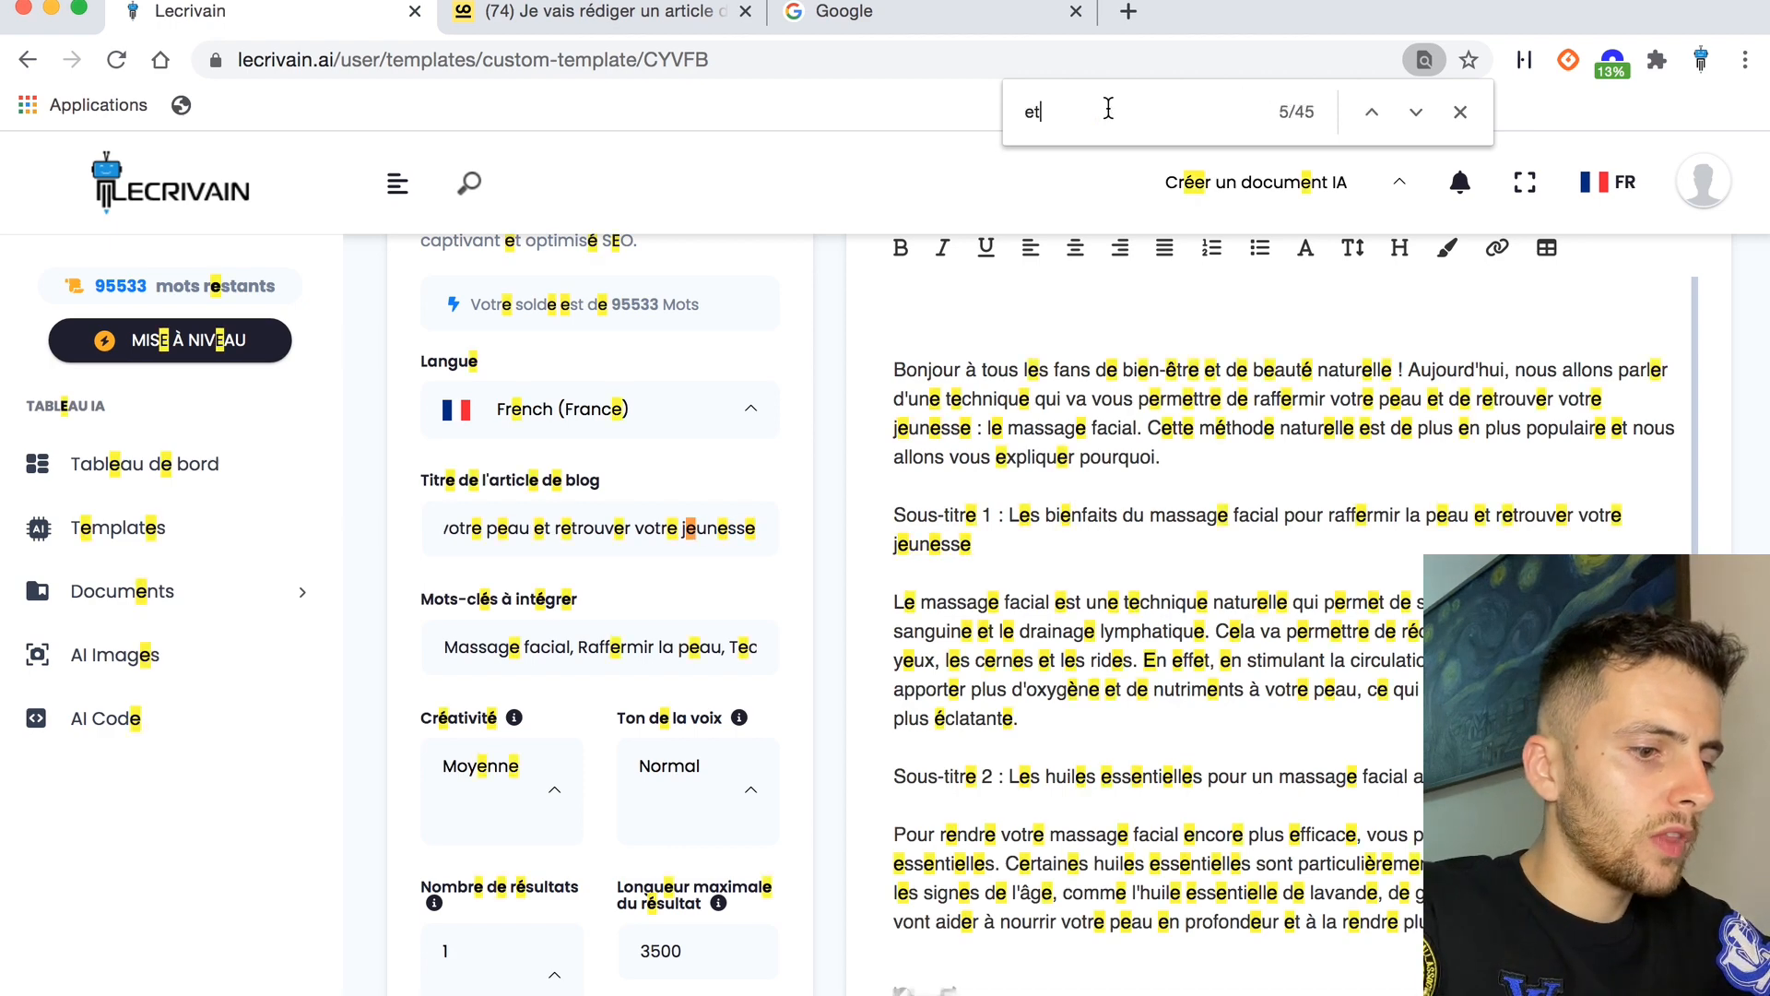
key(BackSpace)
text(technique)
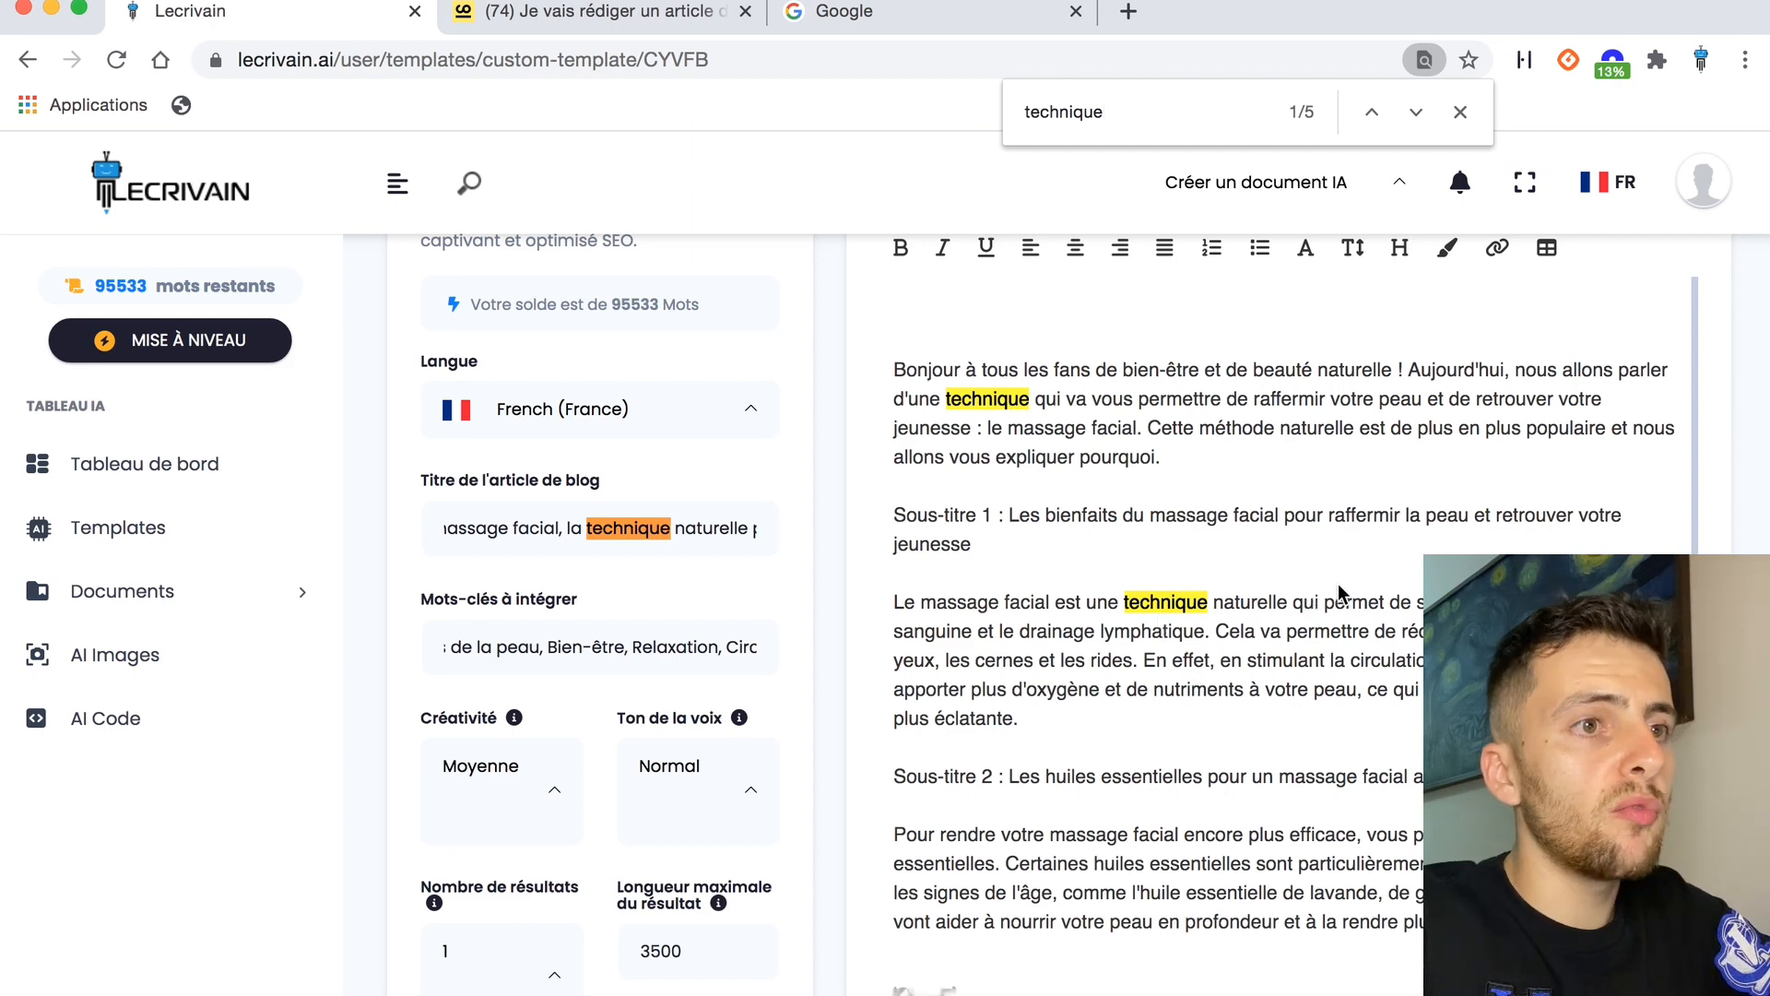
click(1460, 112)
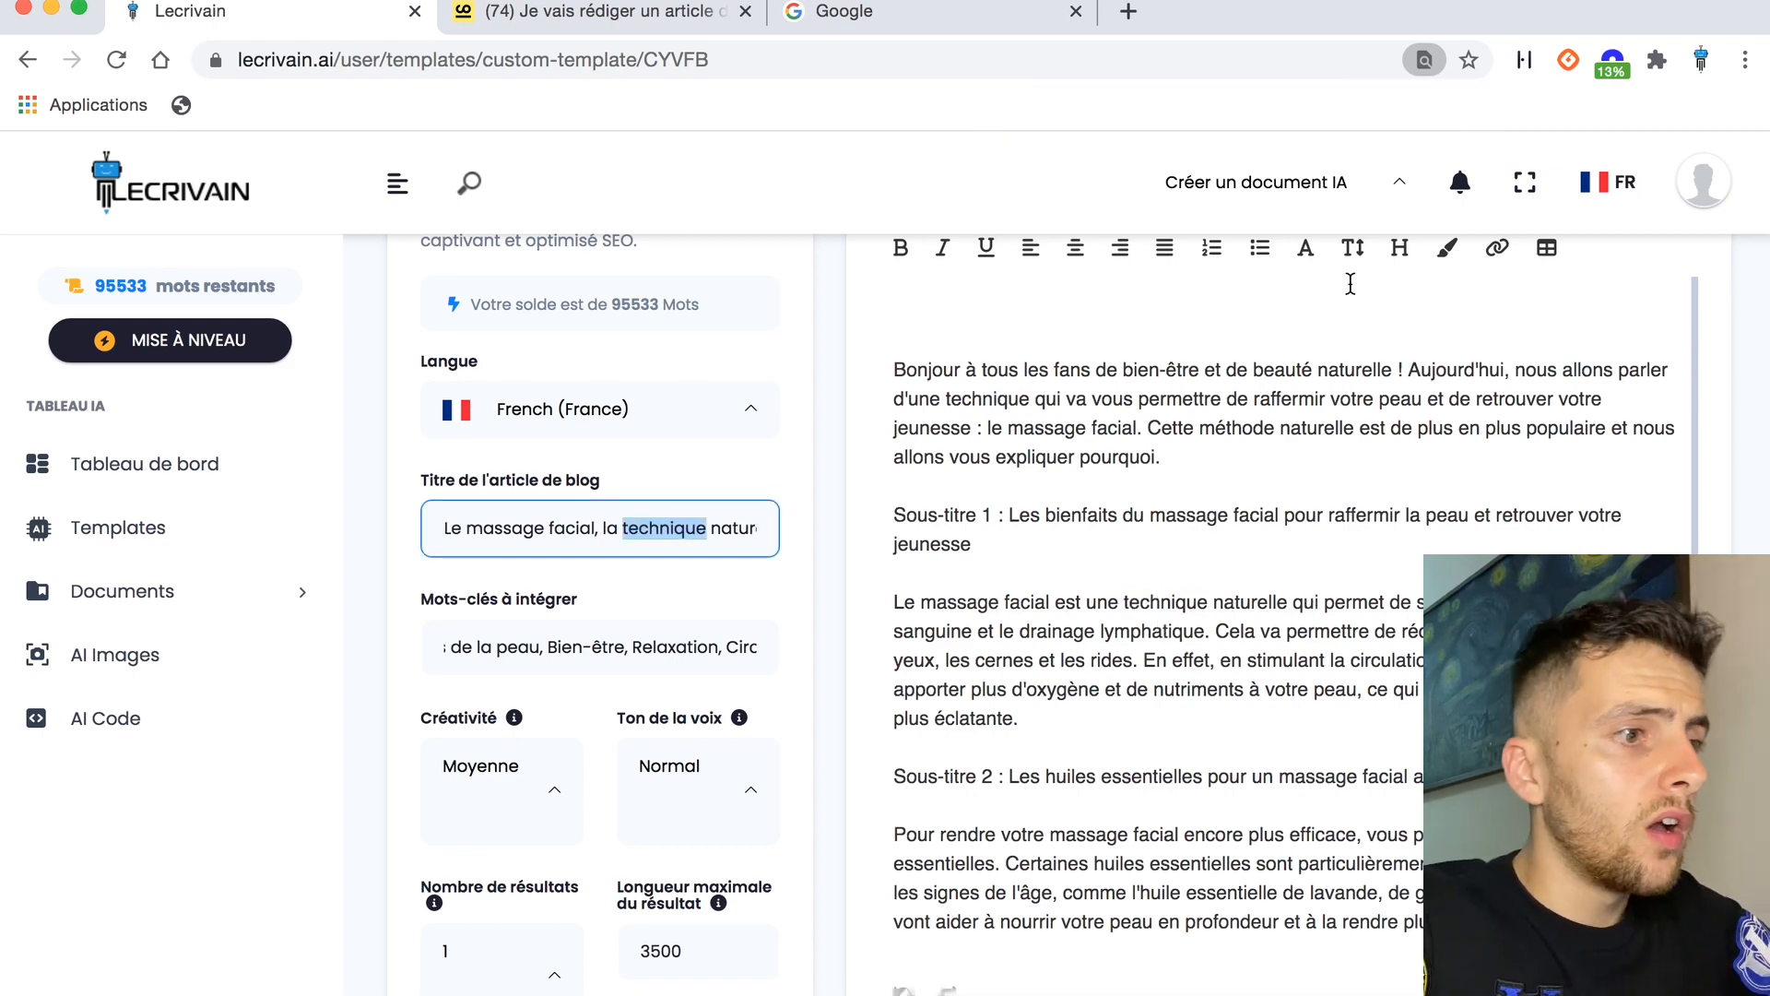
click(713, 523)
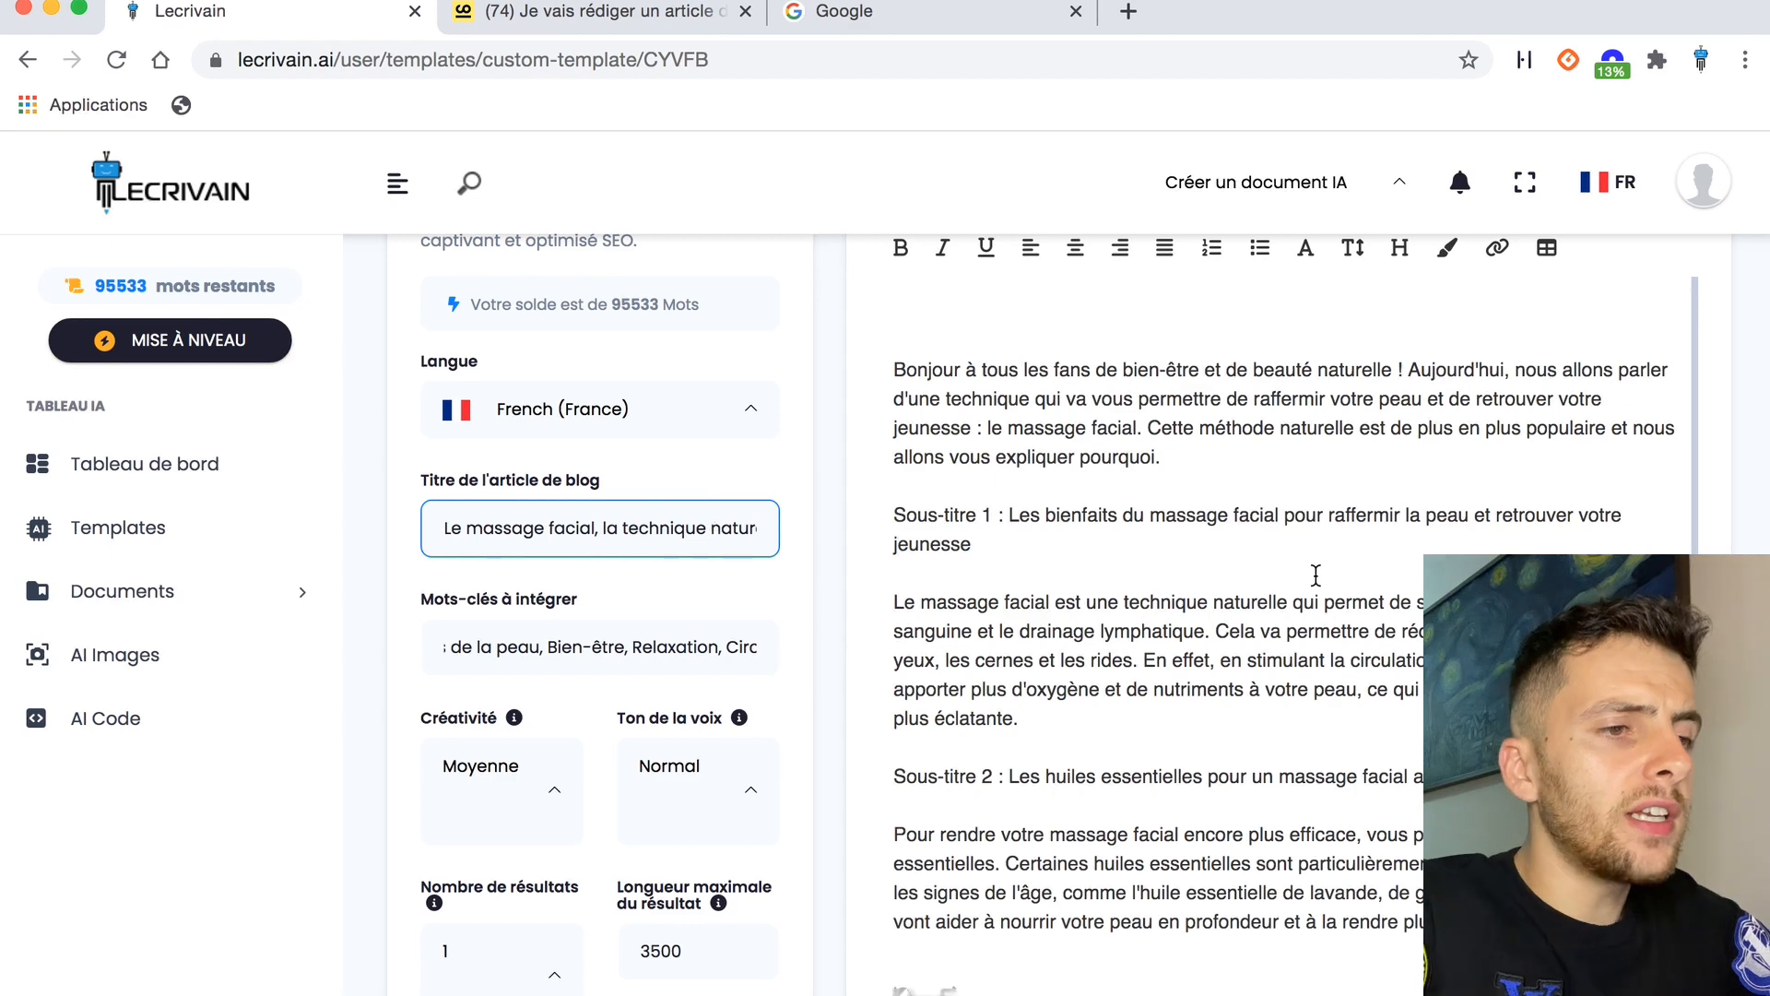
Format the text after "Sous-titre 1 :" in the generated article as a Title #1 heading.
scroll(1316, 574, up, 1)
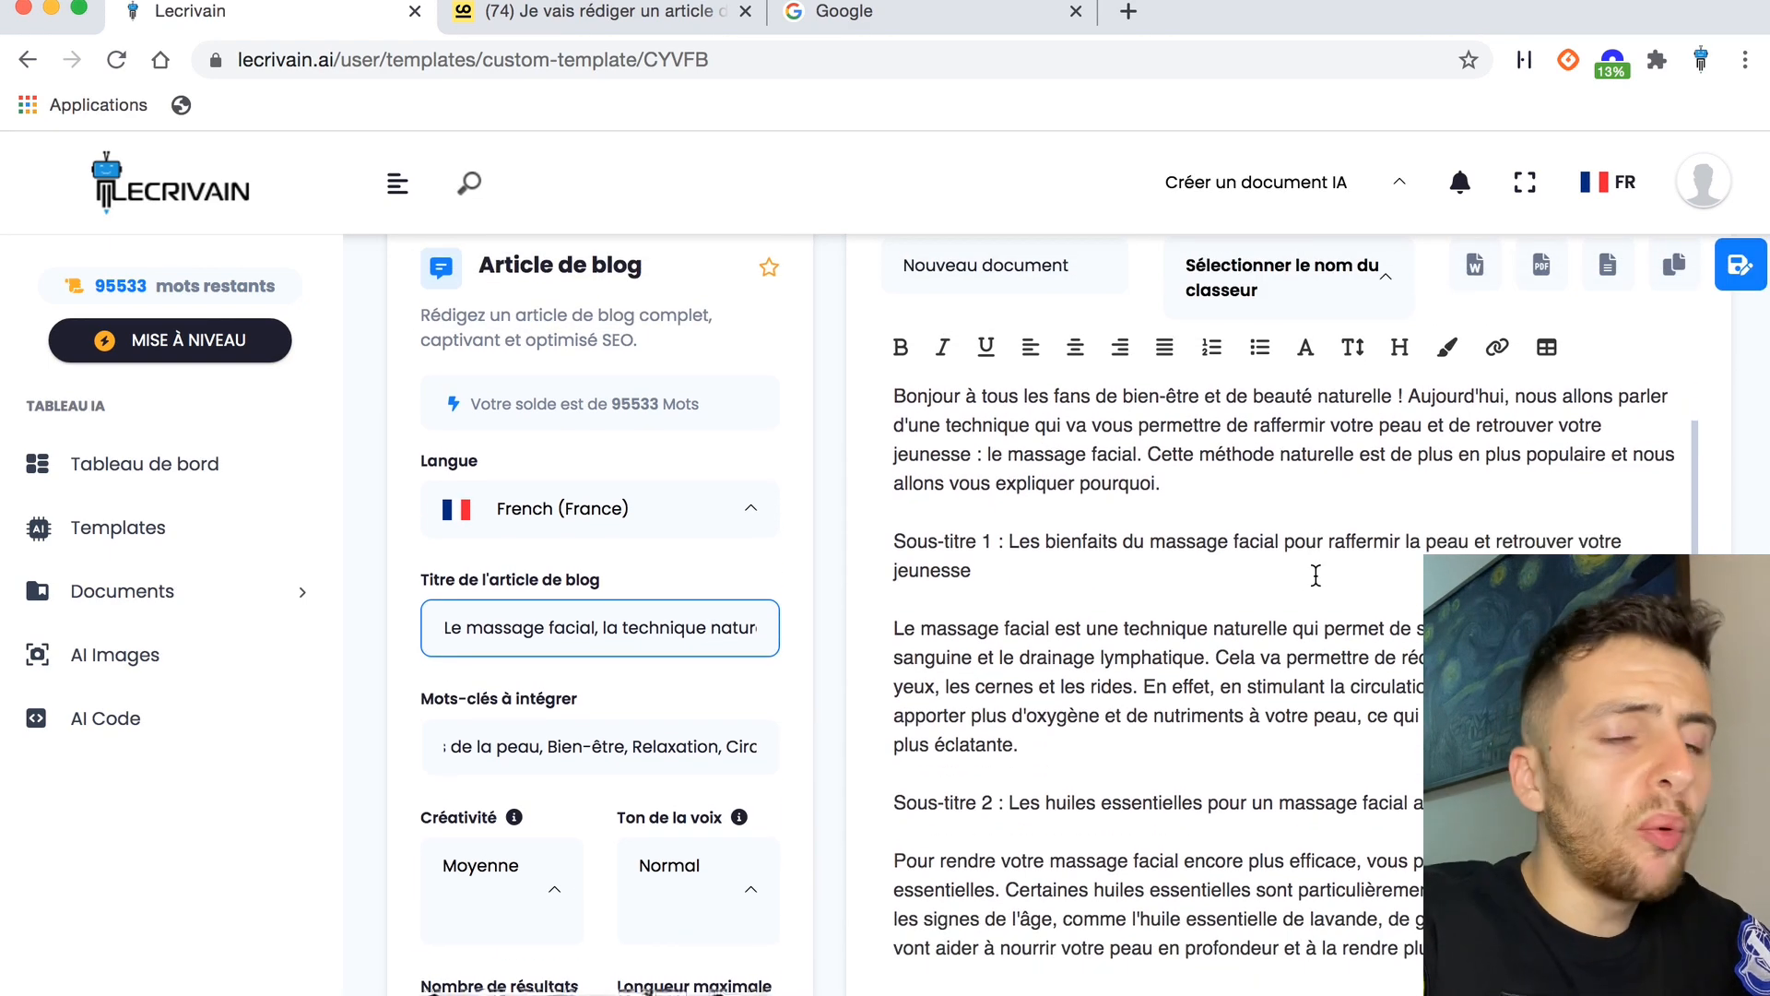
scroll(1315, 575, up, 1)
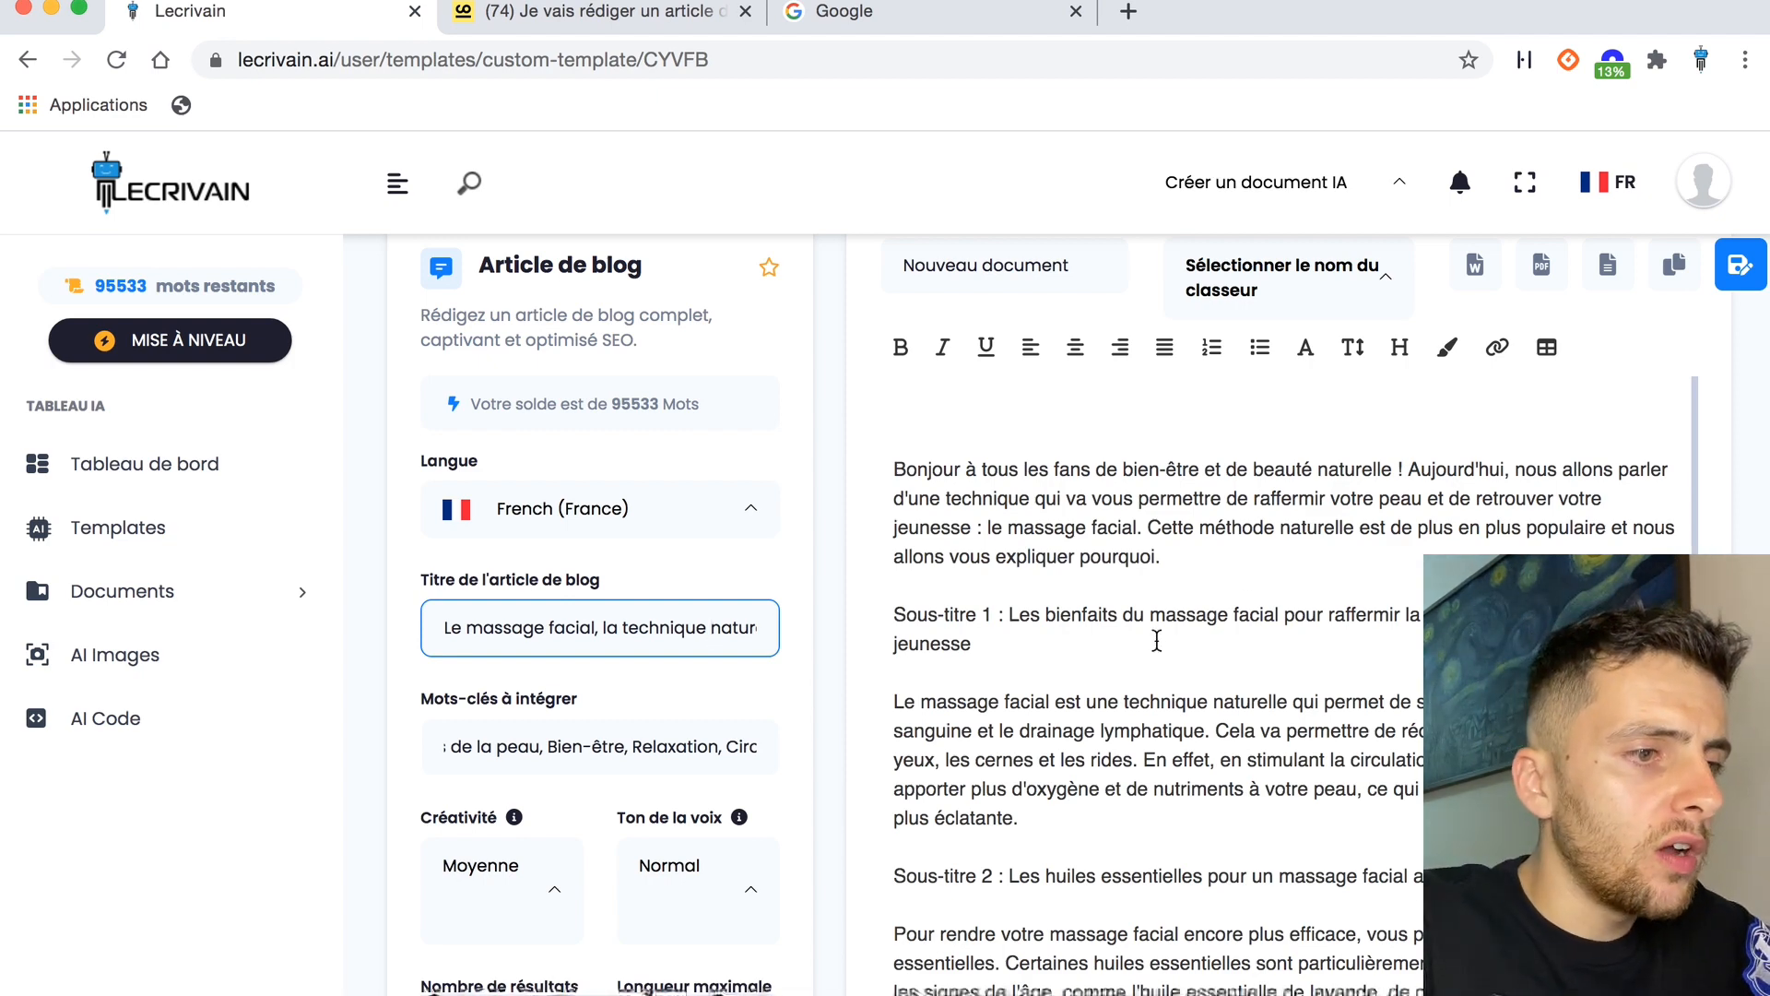
drag(974, 643, 1005, 610)
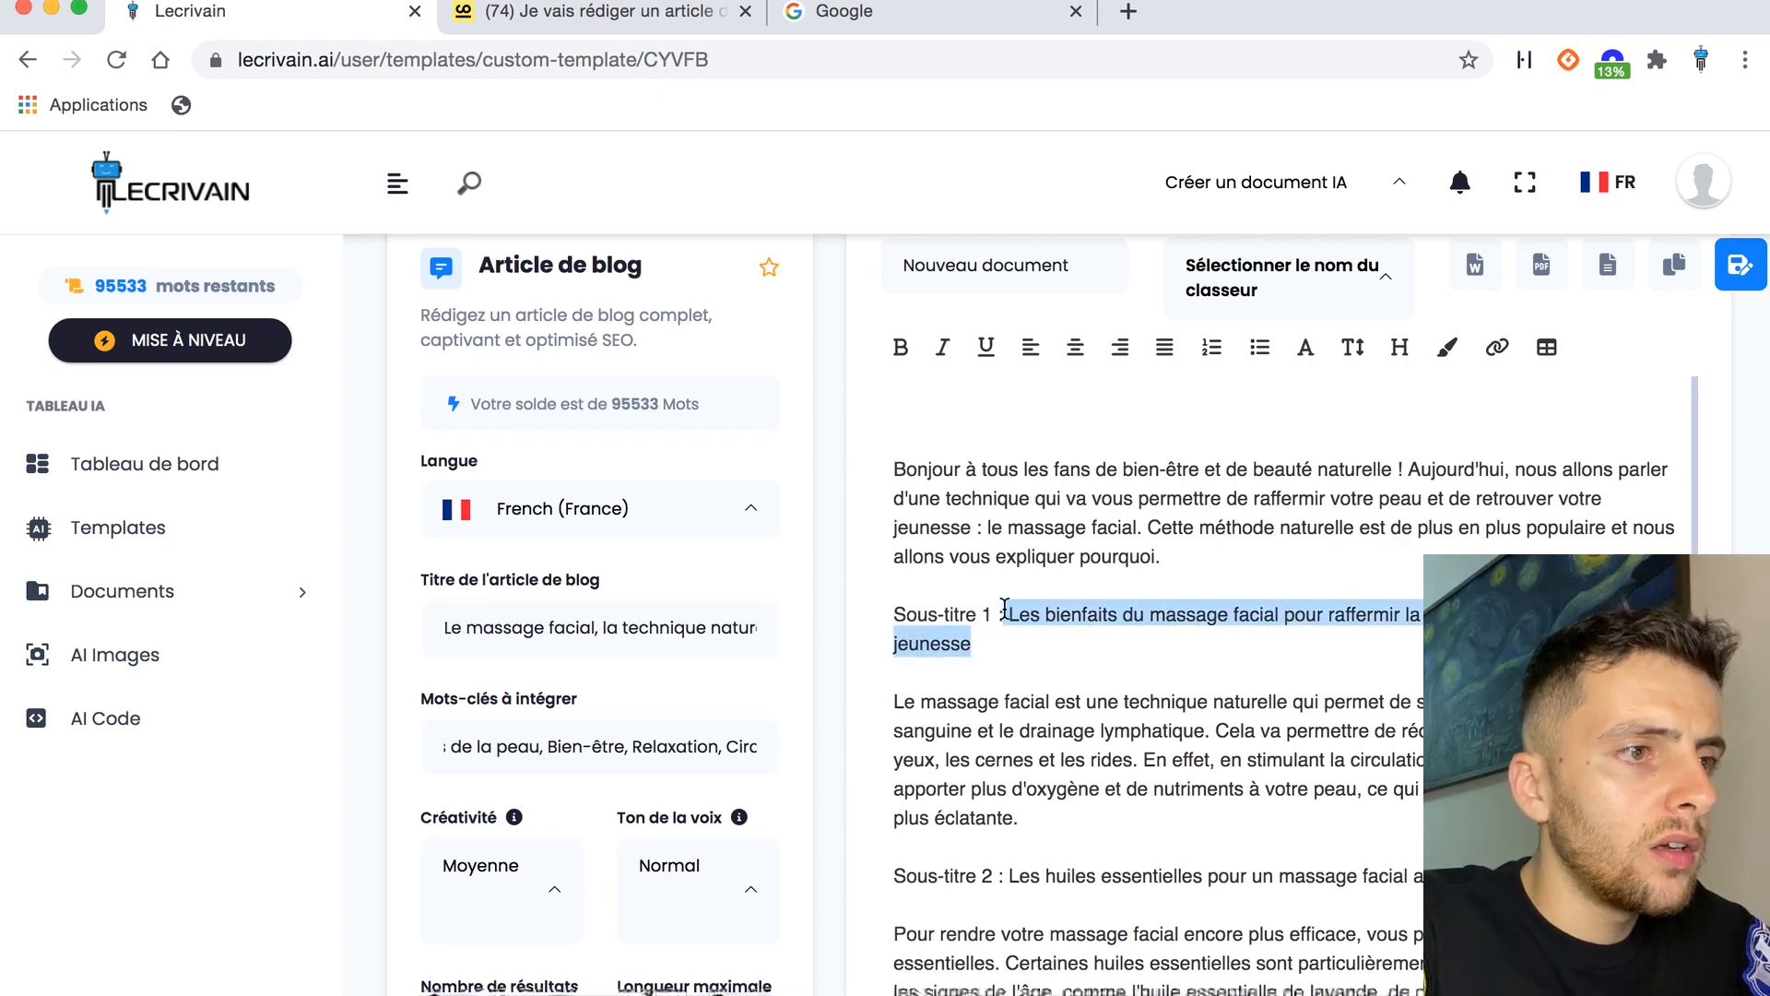
click(1397, 346)
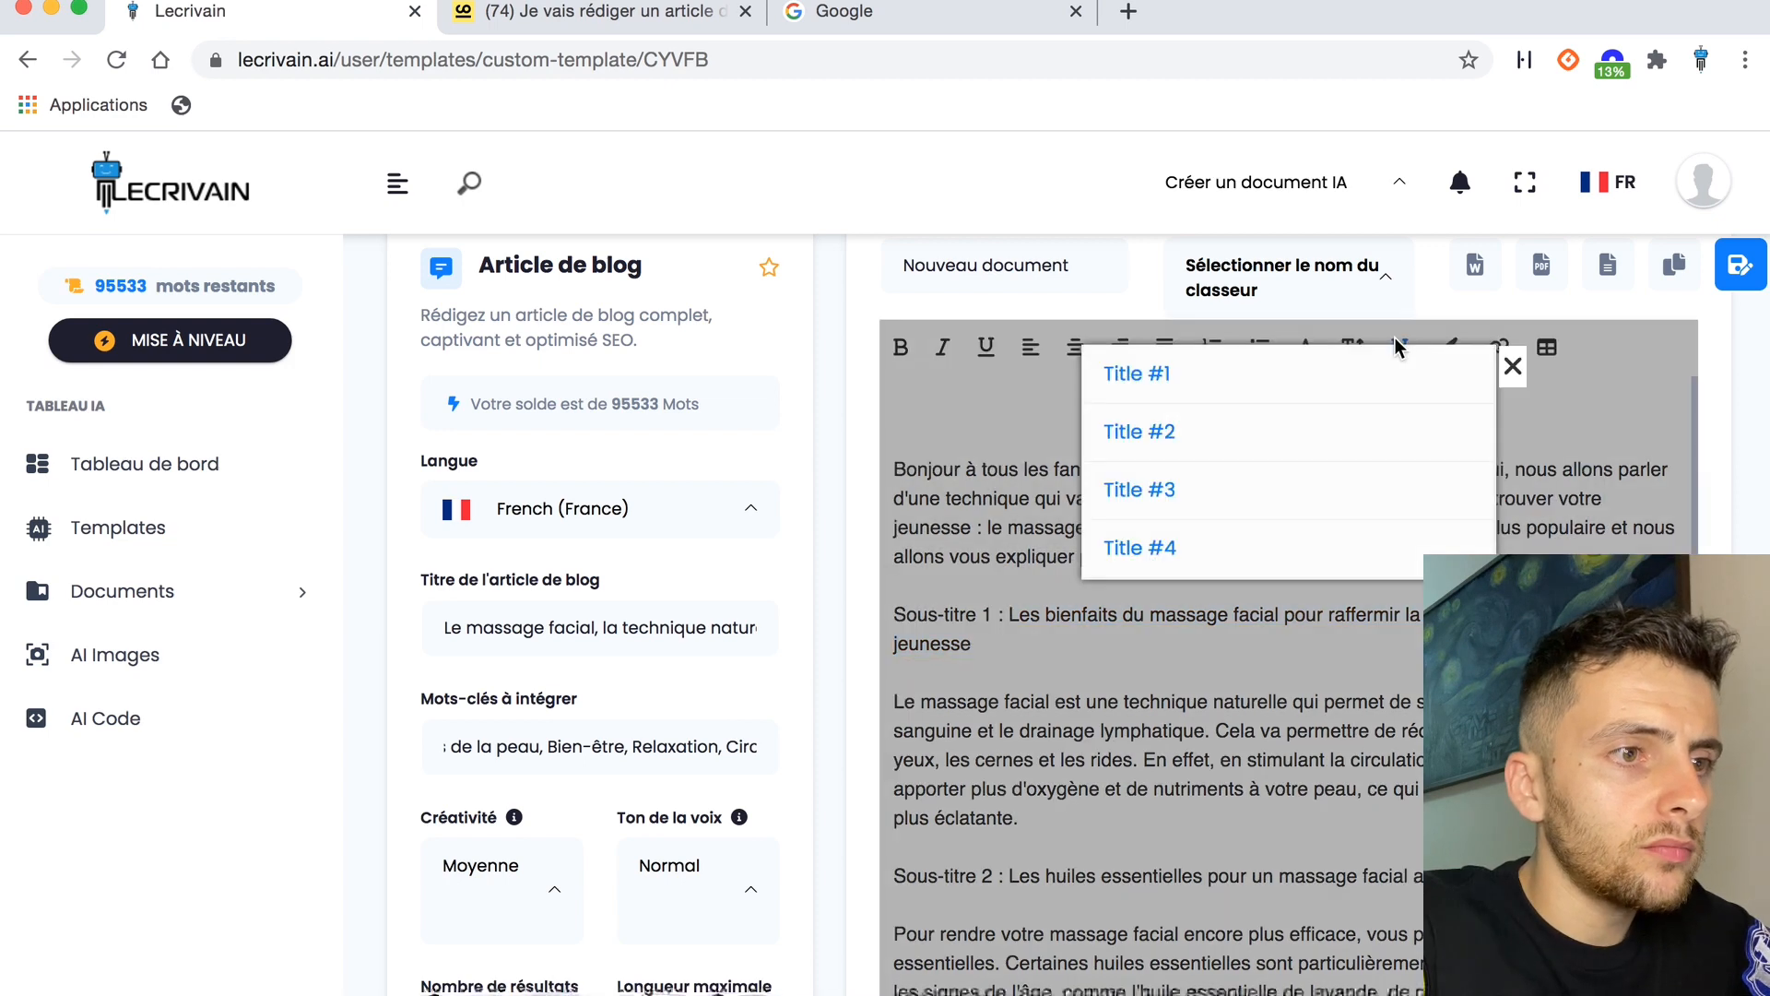
click(1189, 393)
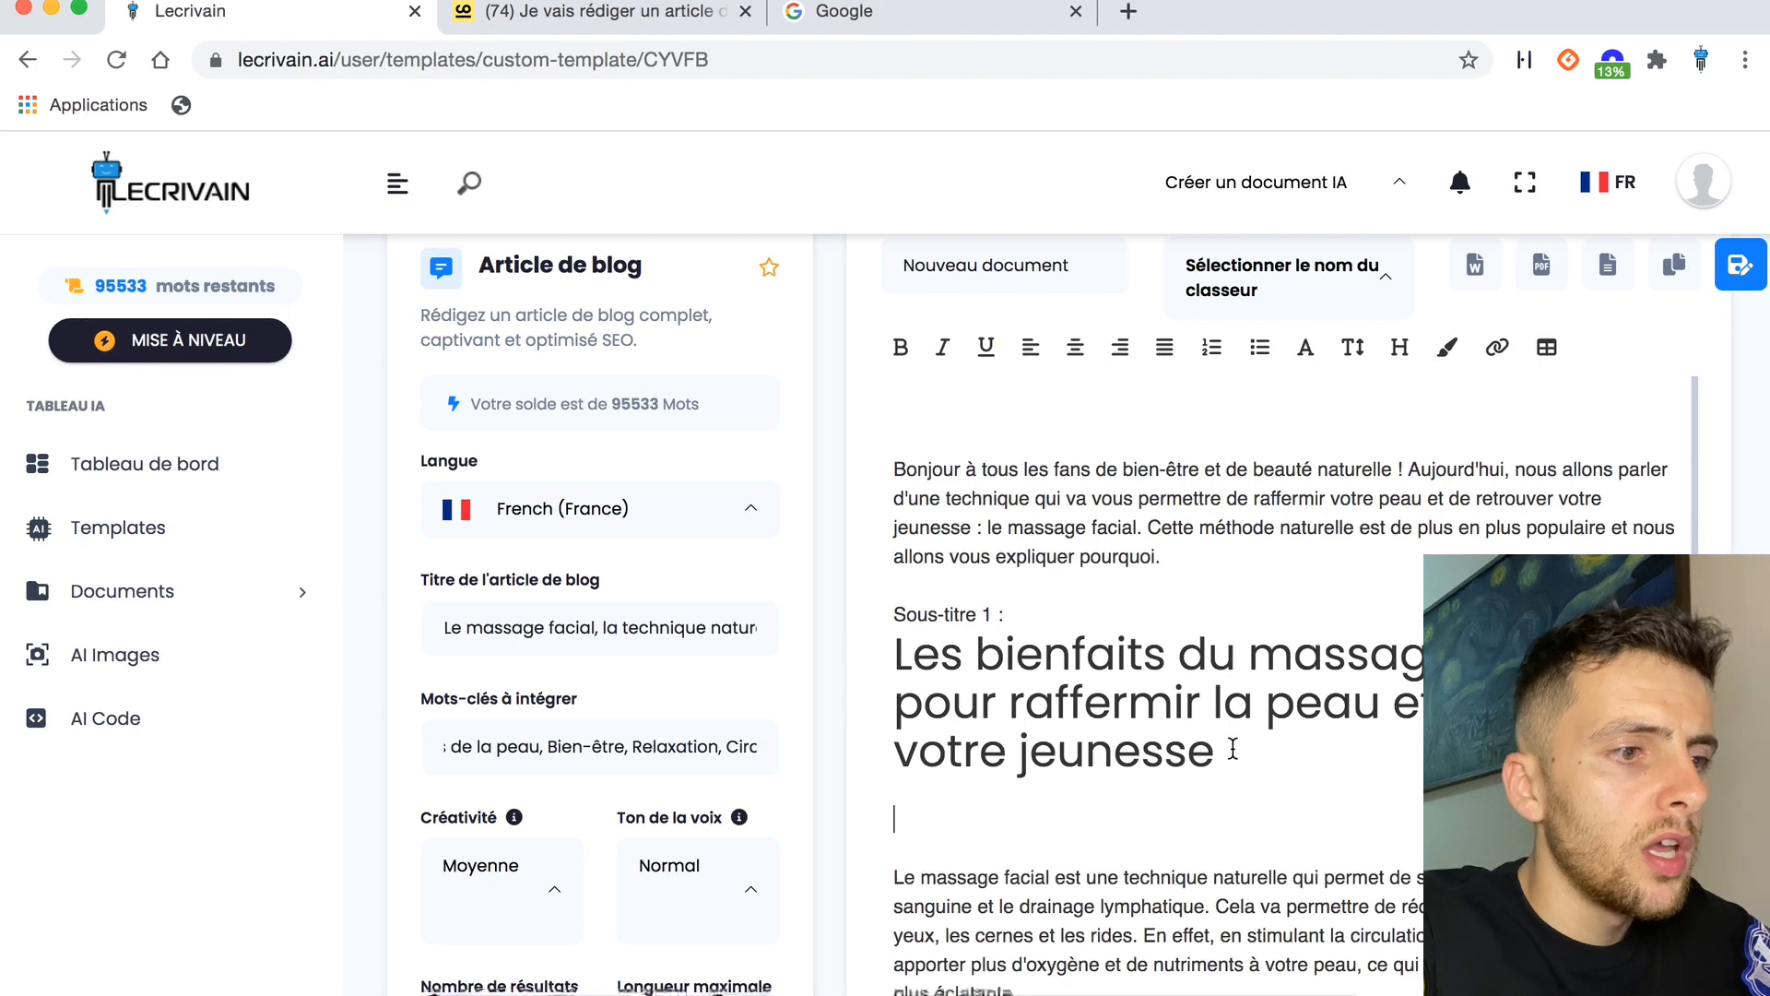
Set the heading "Les bienfaits du massage facial pour raffermir la peau et retrouver votre jeunesse" to Title #2.
drag(1232, 749, 886, 653)
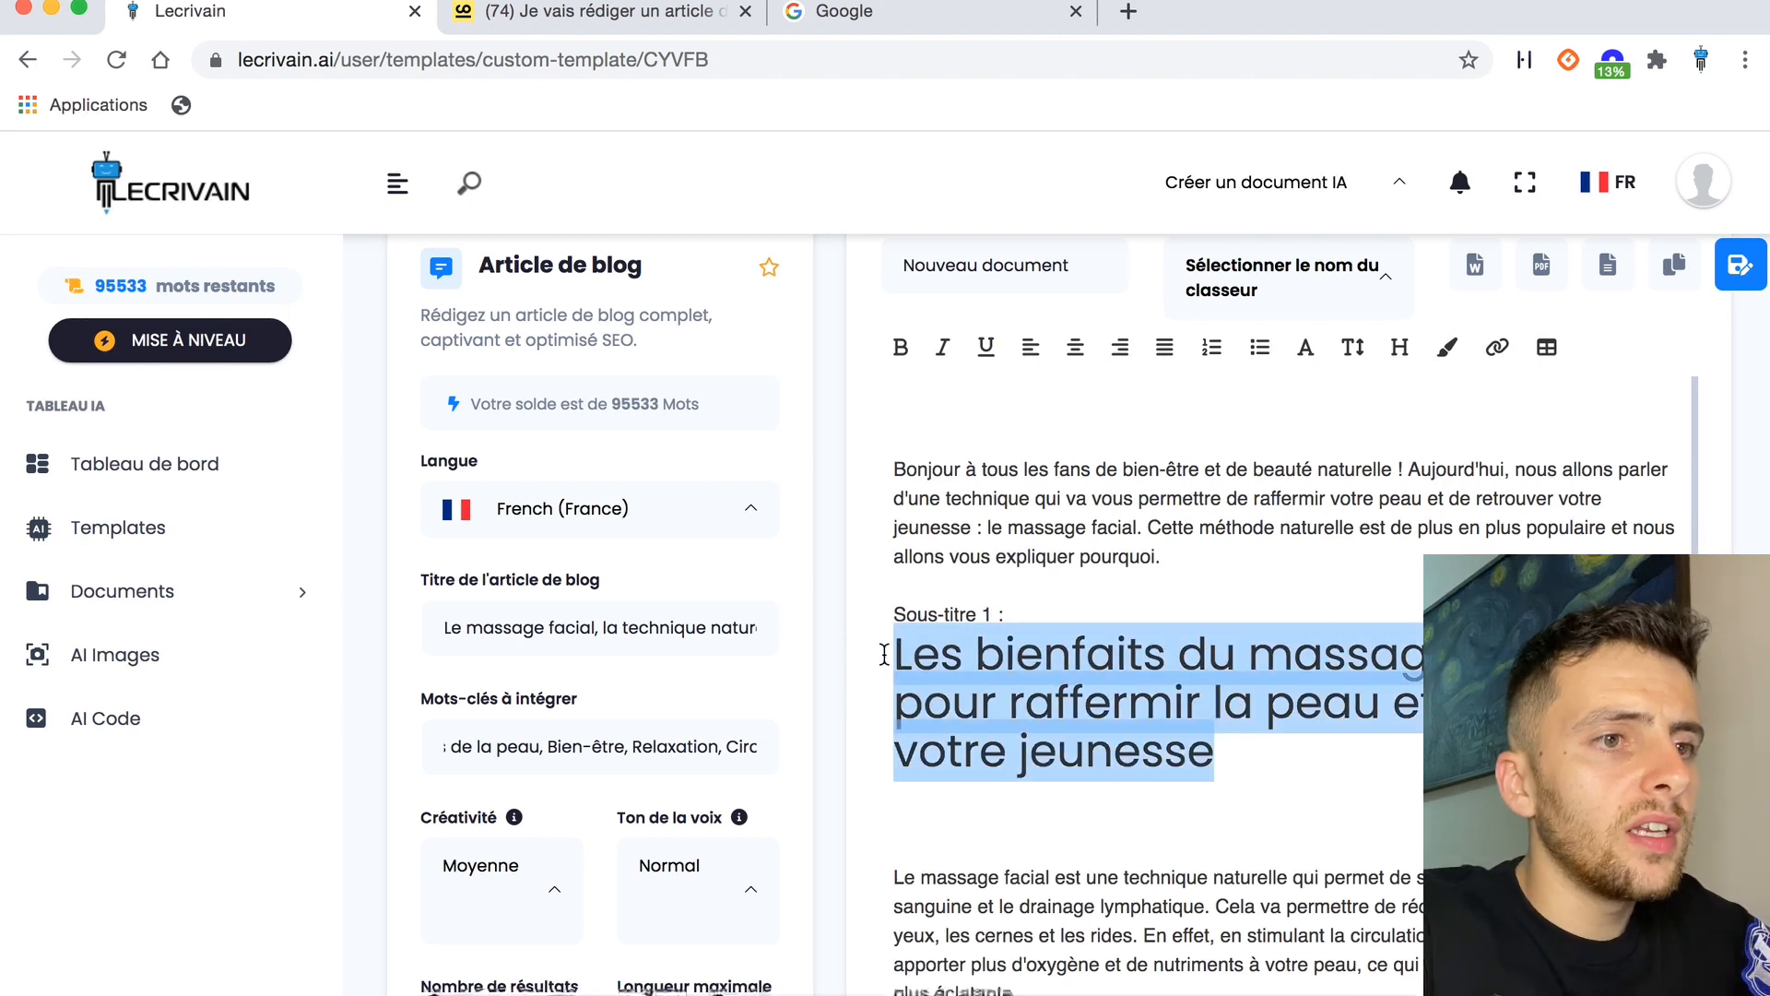
click(1400, 348)
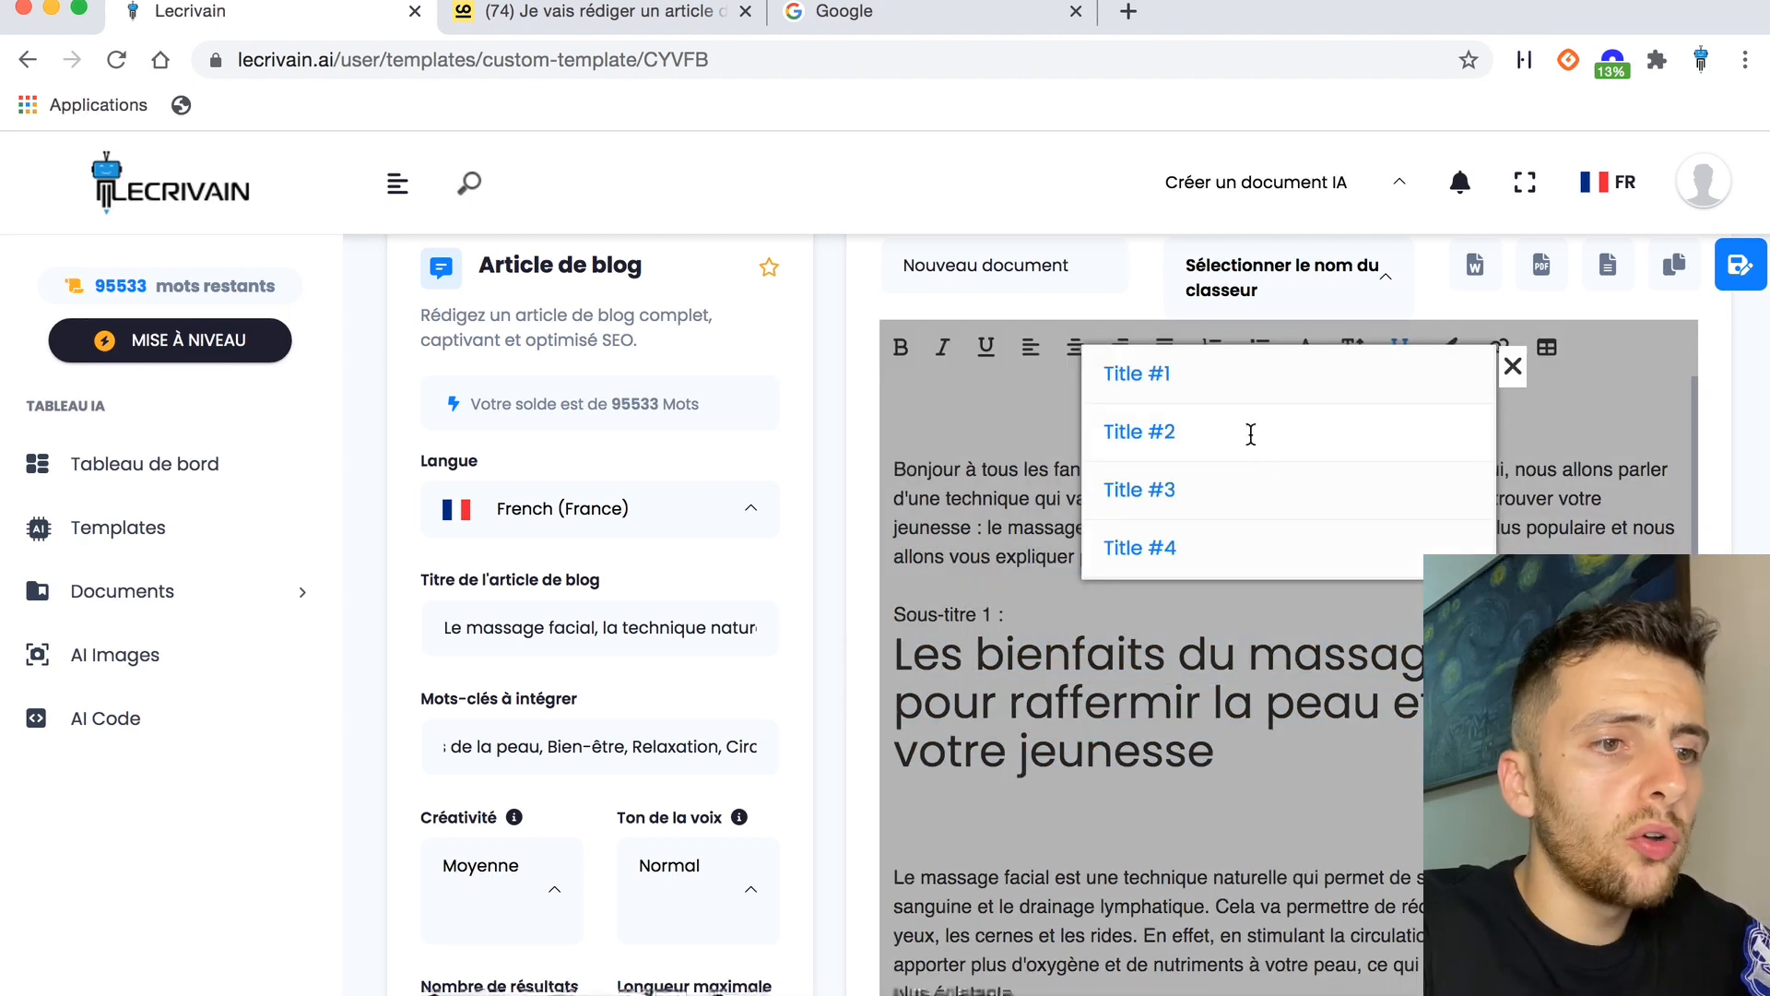
click(1251, 435)
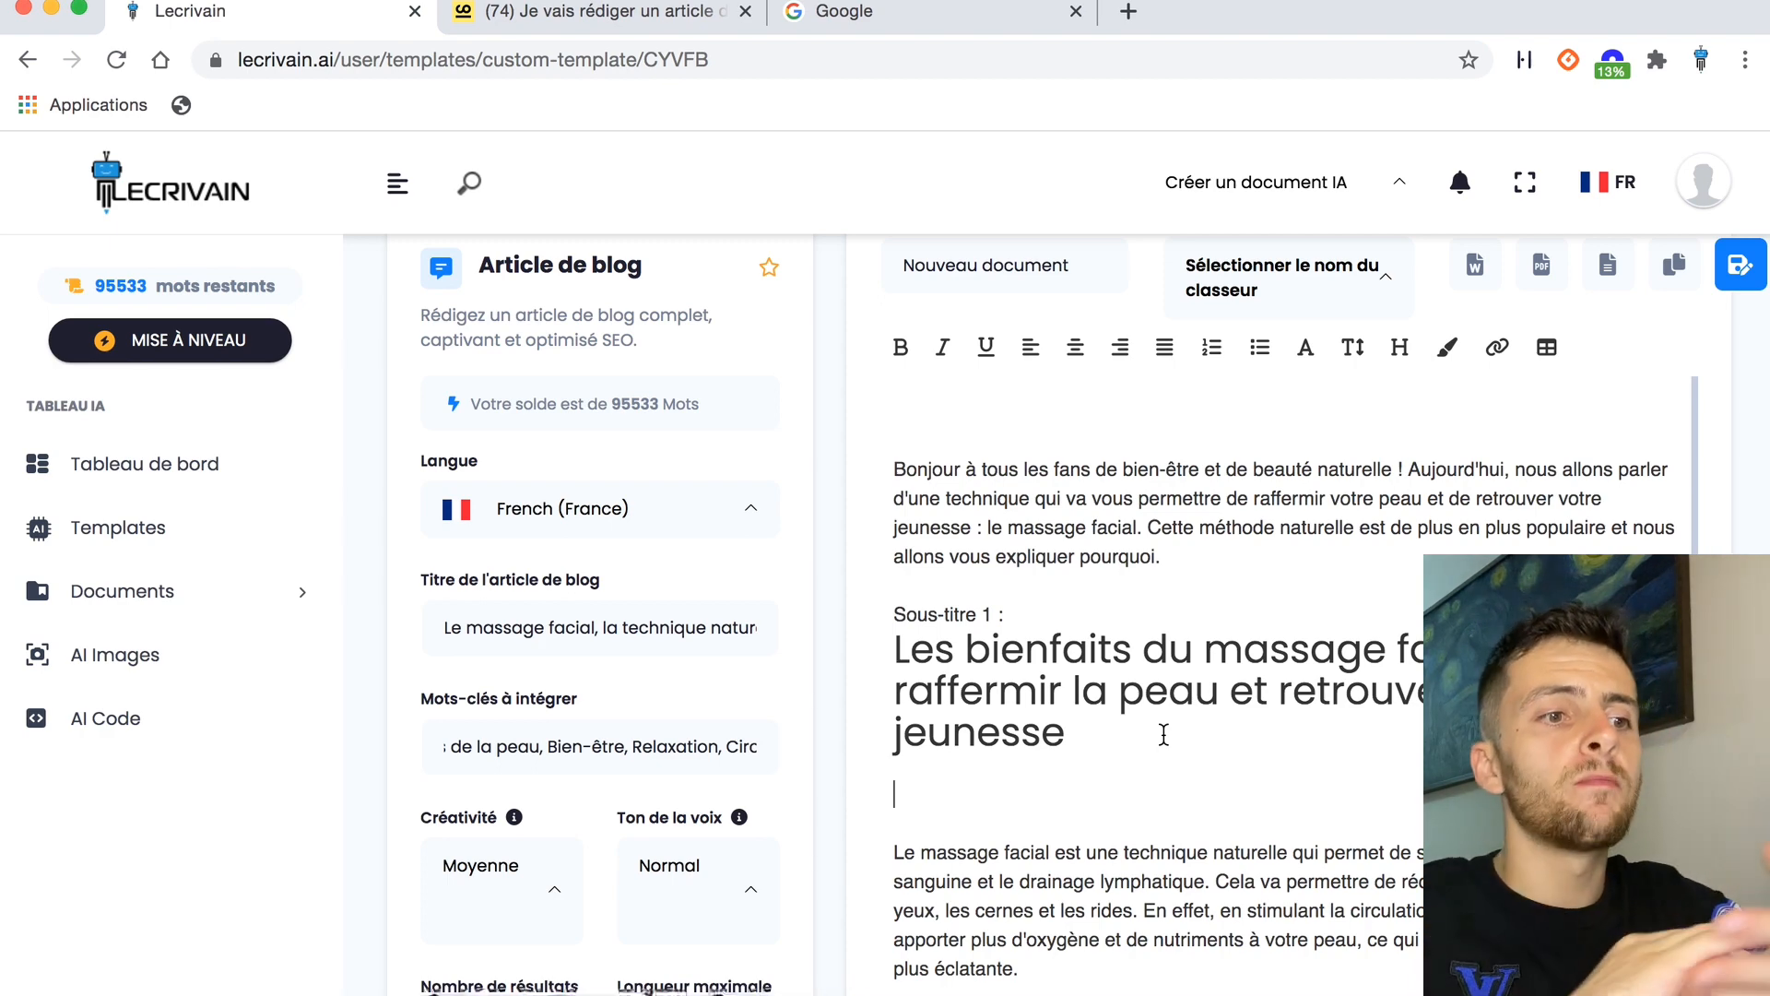
Format "Les huiles essentielles pour un massage facial anti-âge" as a Title #2 heading.
scroll(1163, 735, down, 3)
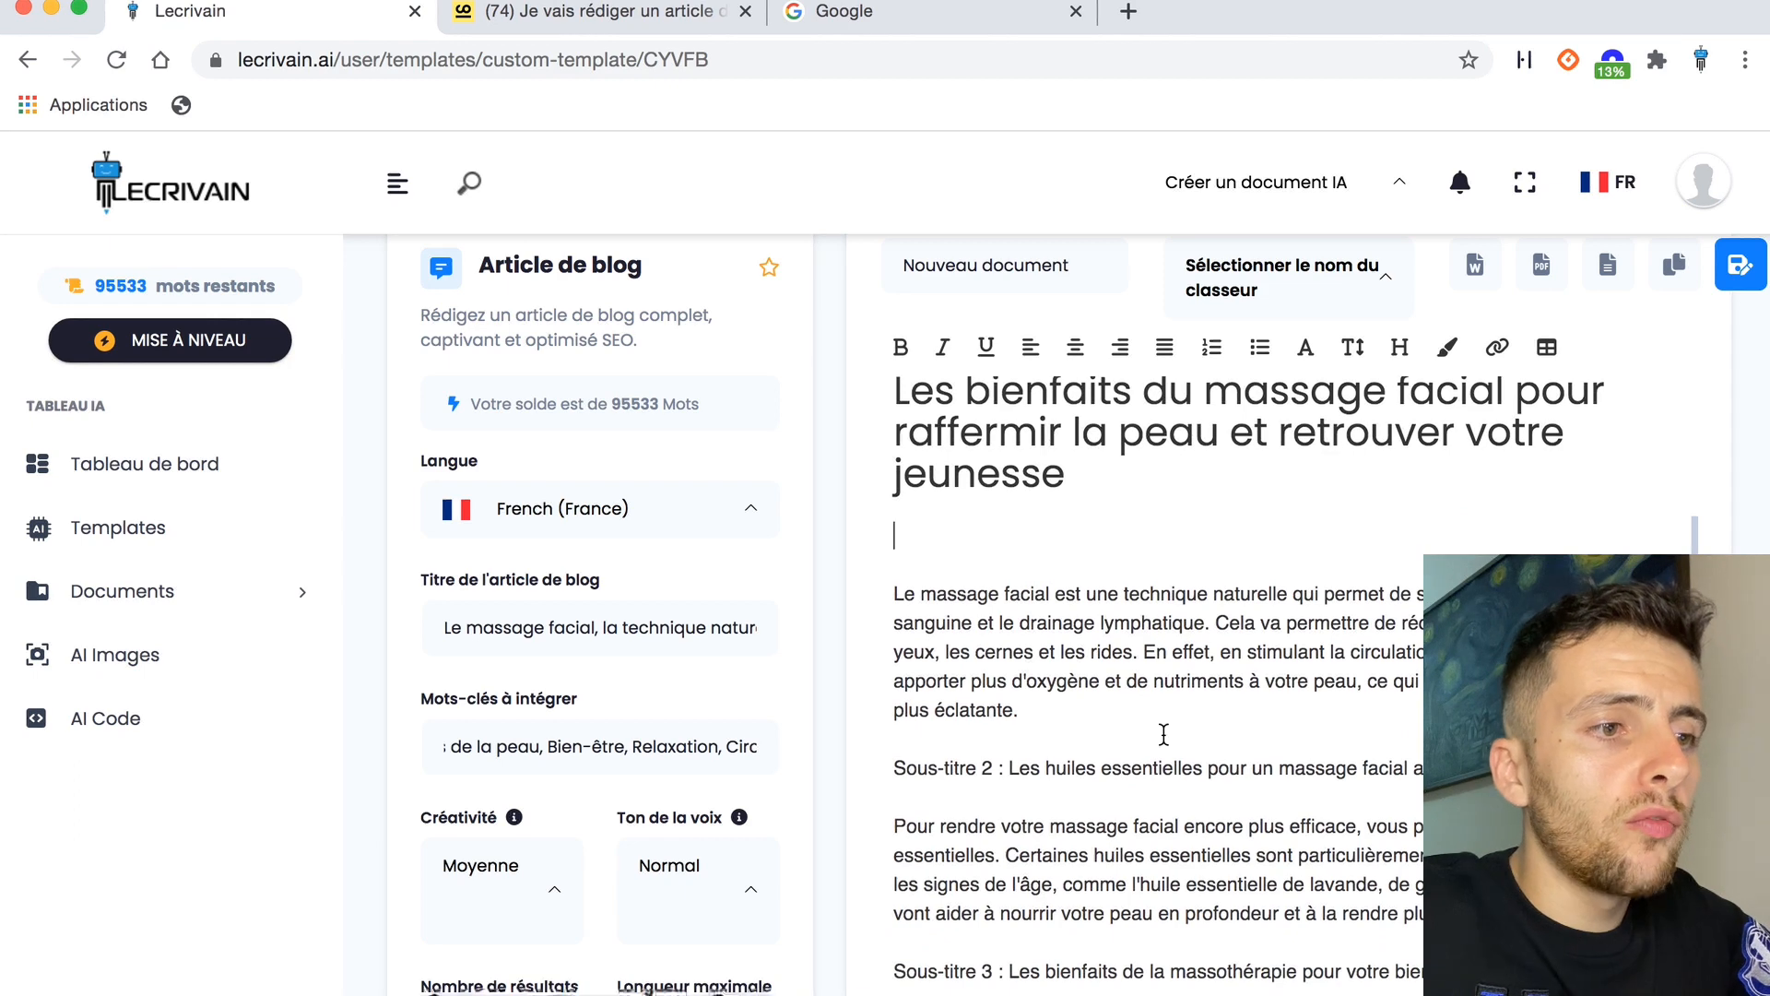
scroll(1163, 734, down, 3)
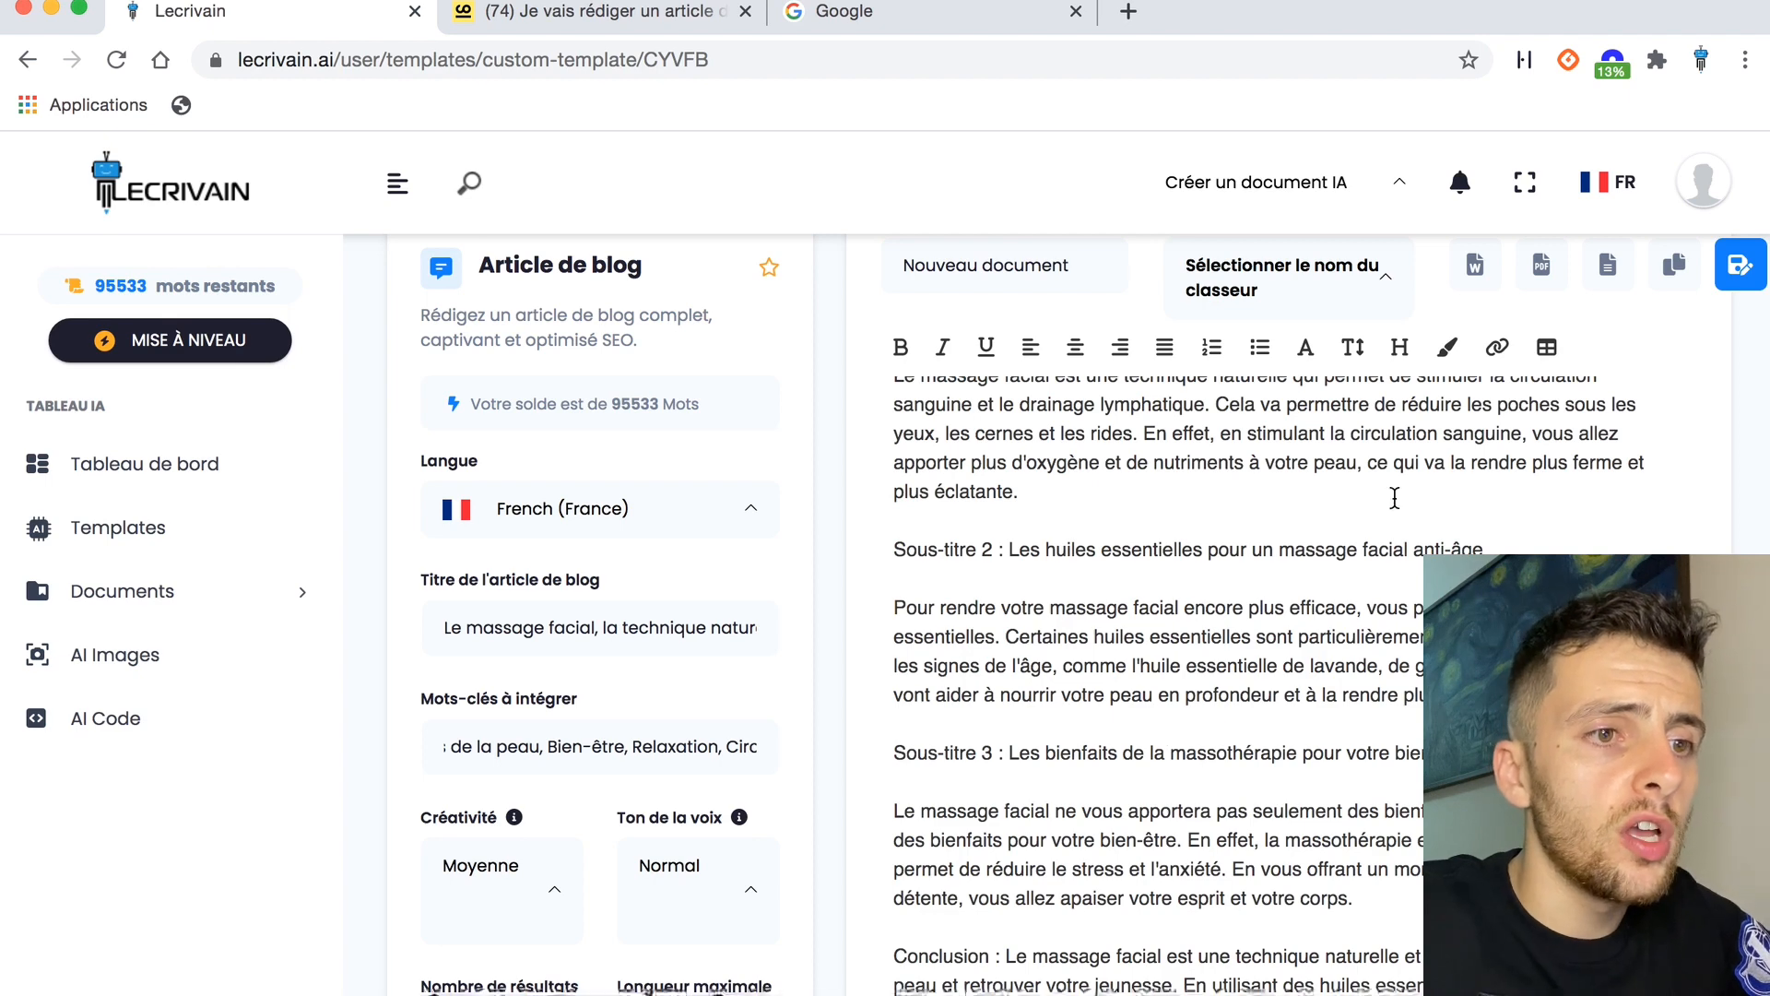
scroll(1394, 498, down, 1)
drag(1511, 464, 1006, 468)
click(1399, 346)
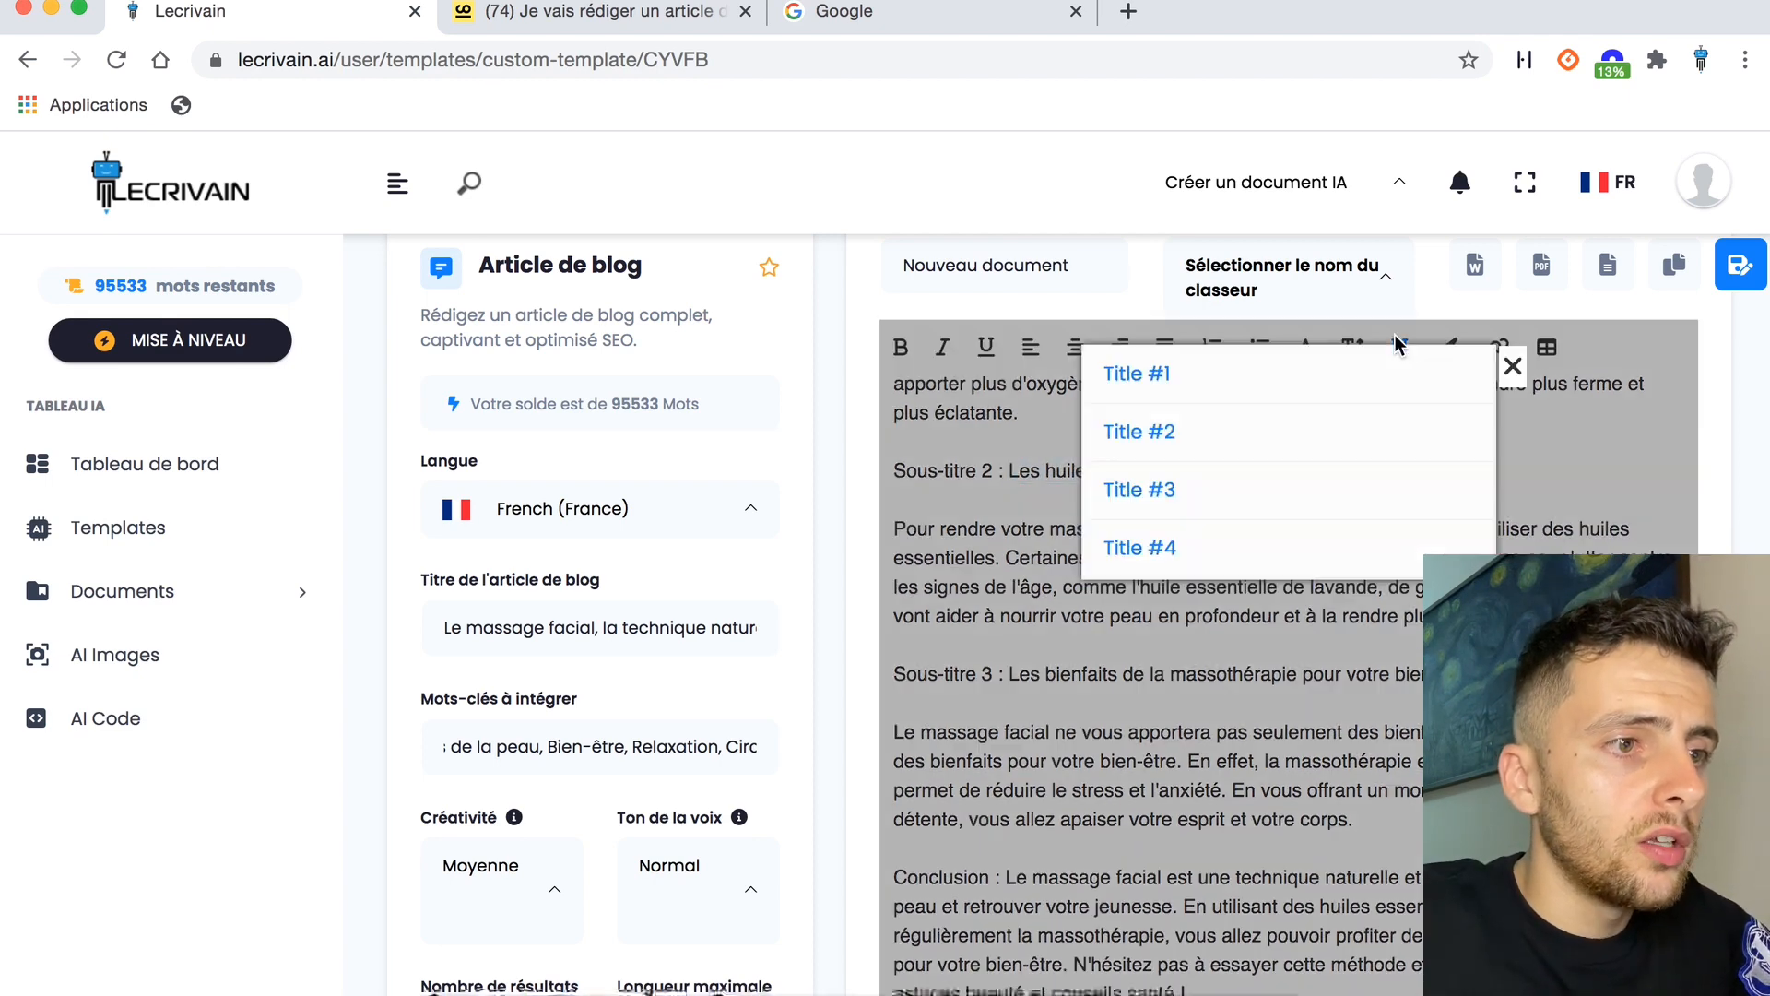
click(1241, 442)
Delete the "Sous-titre 2 :" and "Sous-titre 1 :" labels above their headings in the article.
scroll(1146, 583, up, 2)
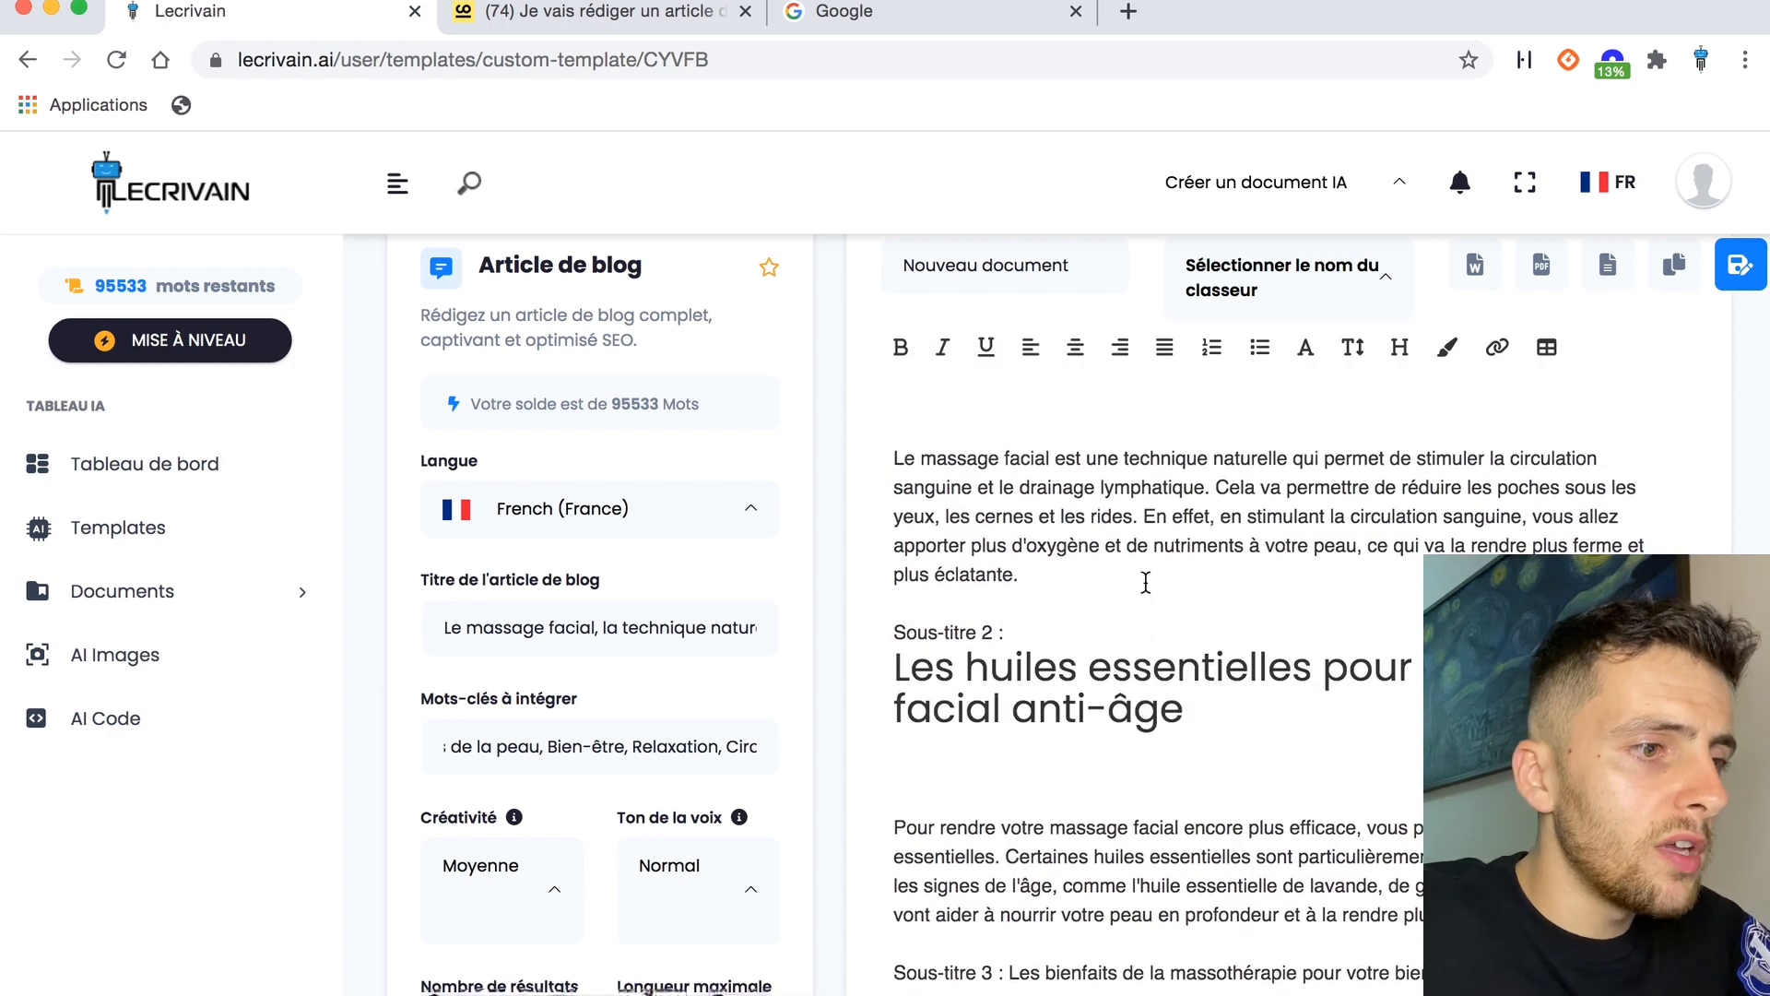
drag(1015, 631, 894, 632)
key(BackSpace)
key(BackSpace)
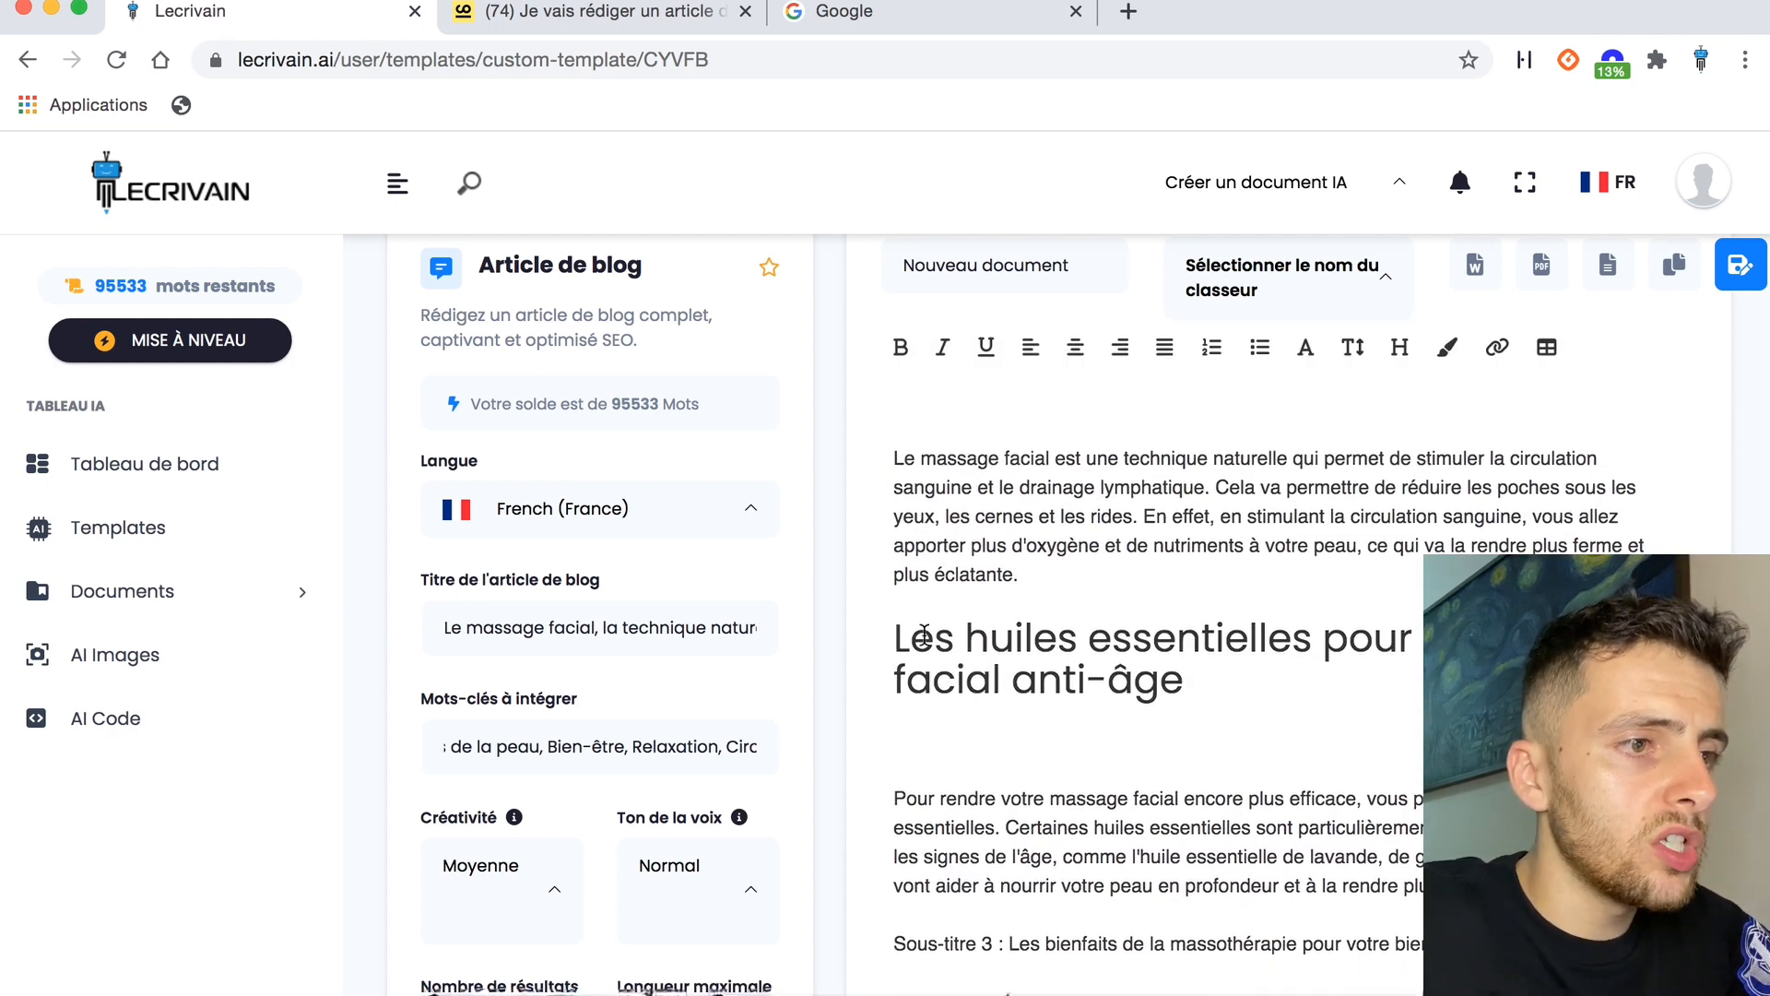
scroll(923, 635, up, 4)
click(1019, 567)
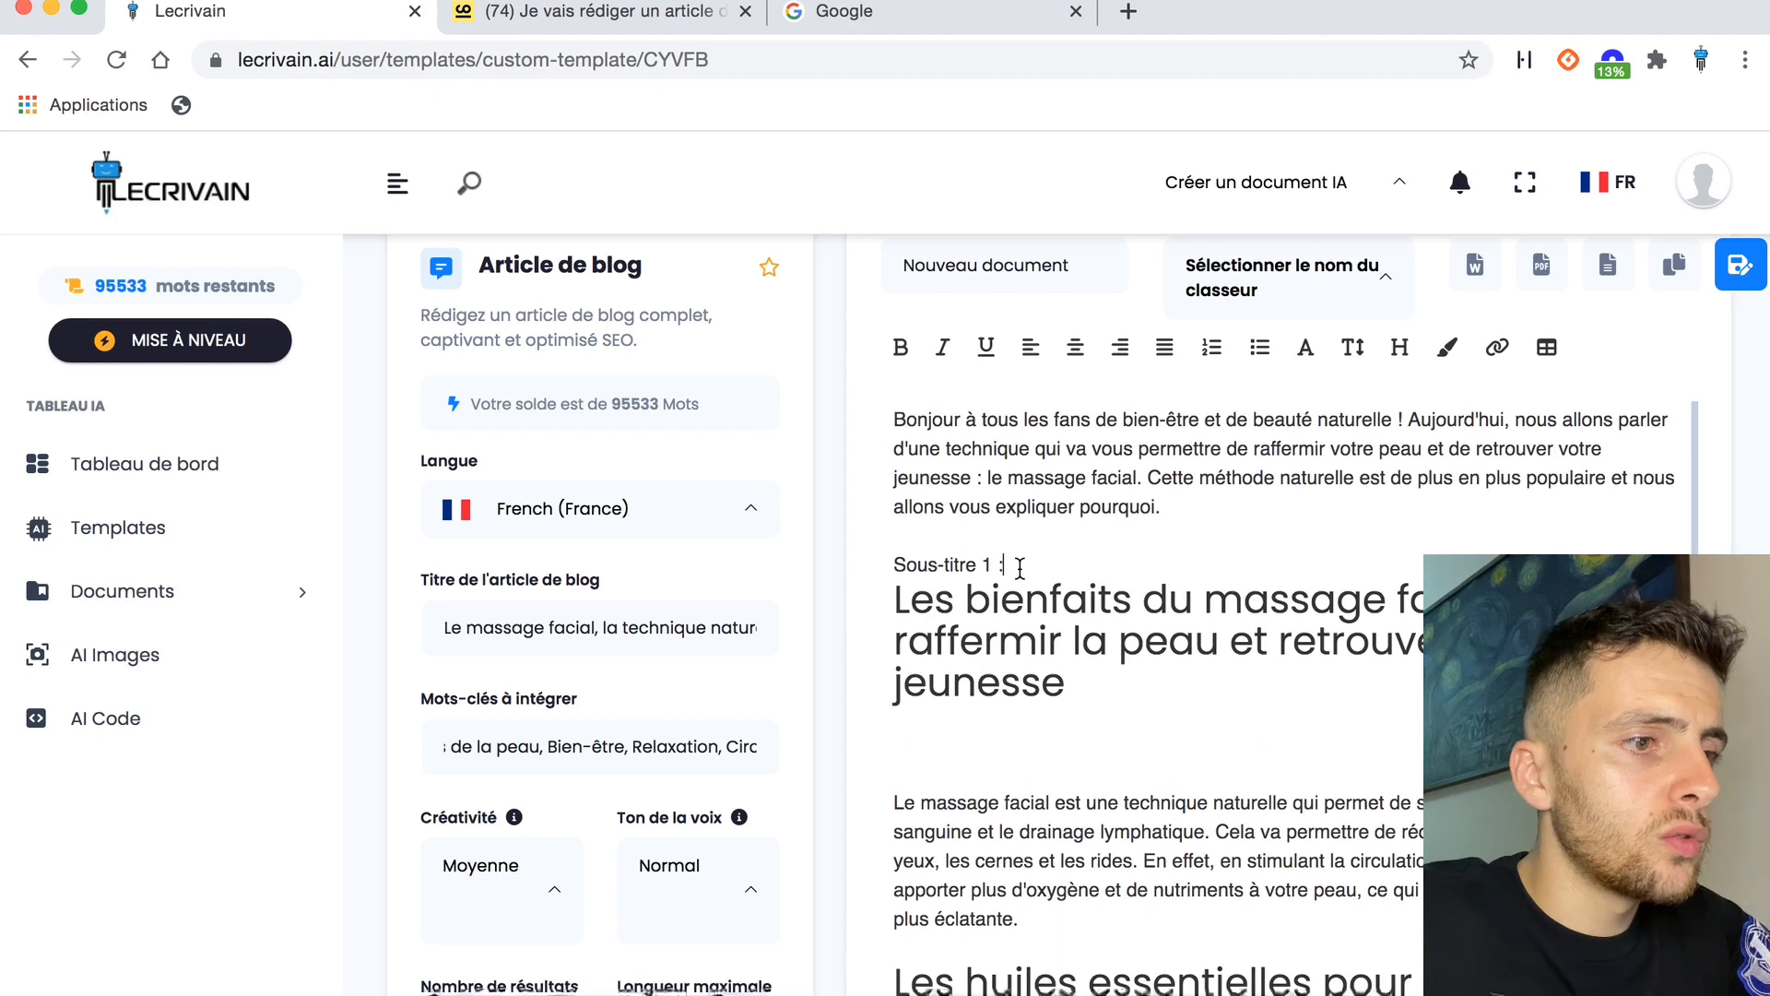
drag(1018, 566, 893, 566)
key(BackSpace)
key(BackSpace)
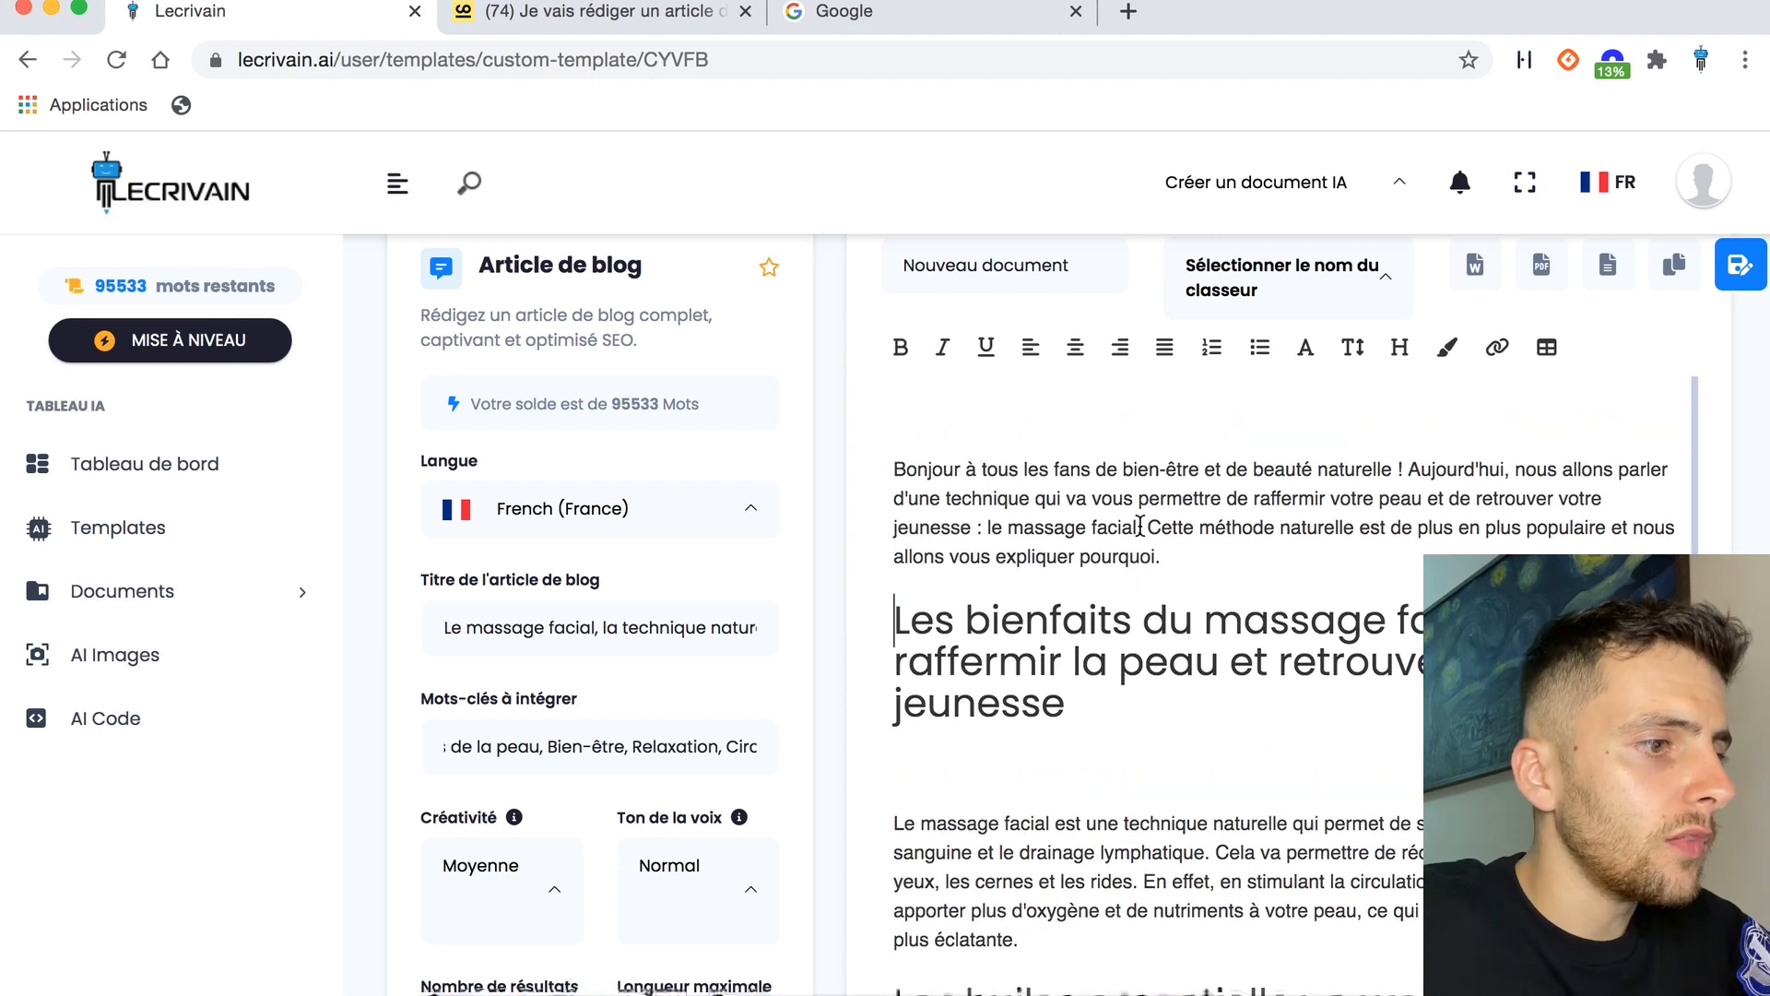
Copy the full blog article title from its field to the top of the article and format it as Title #1.
click(648, 623)
triple_click(649, 619)
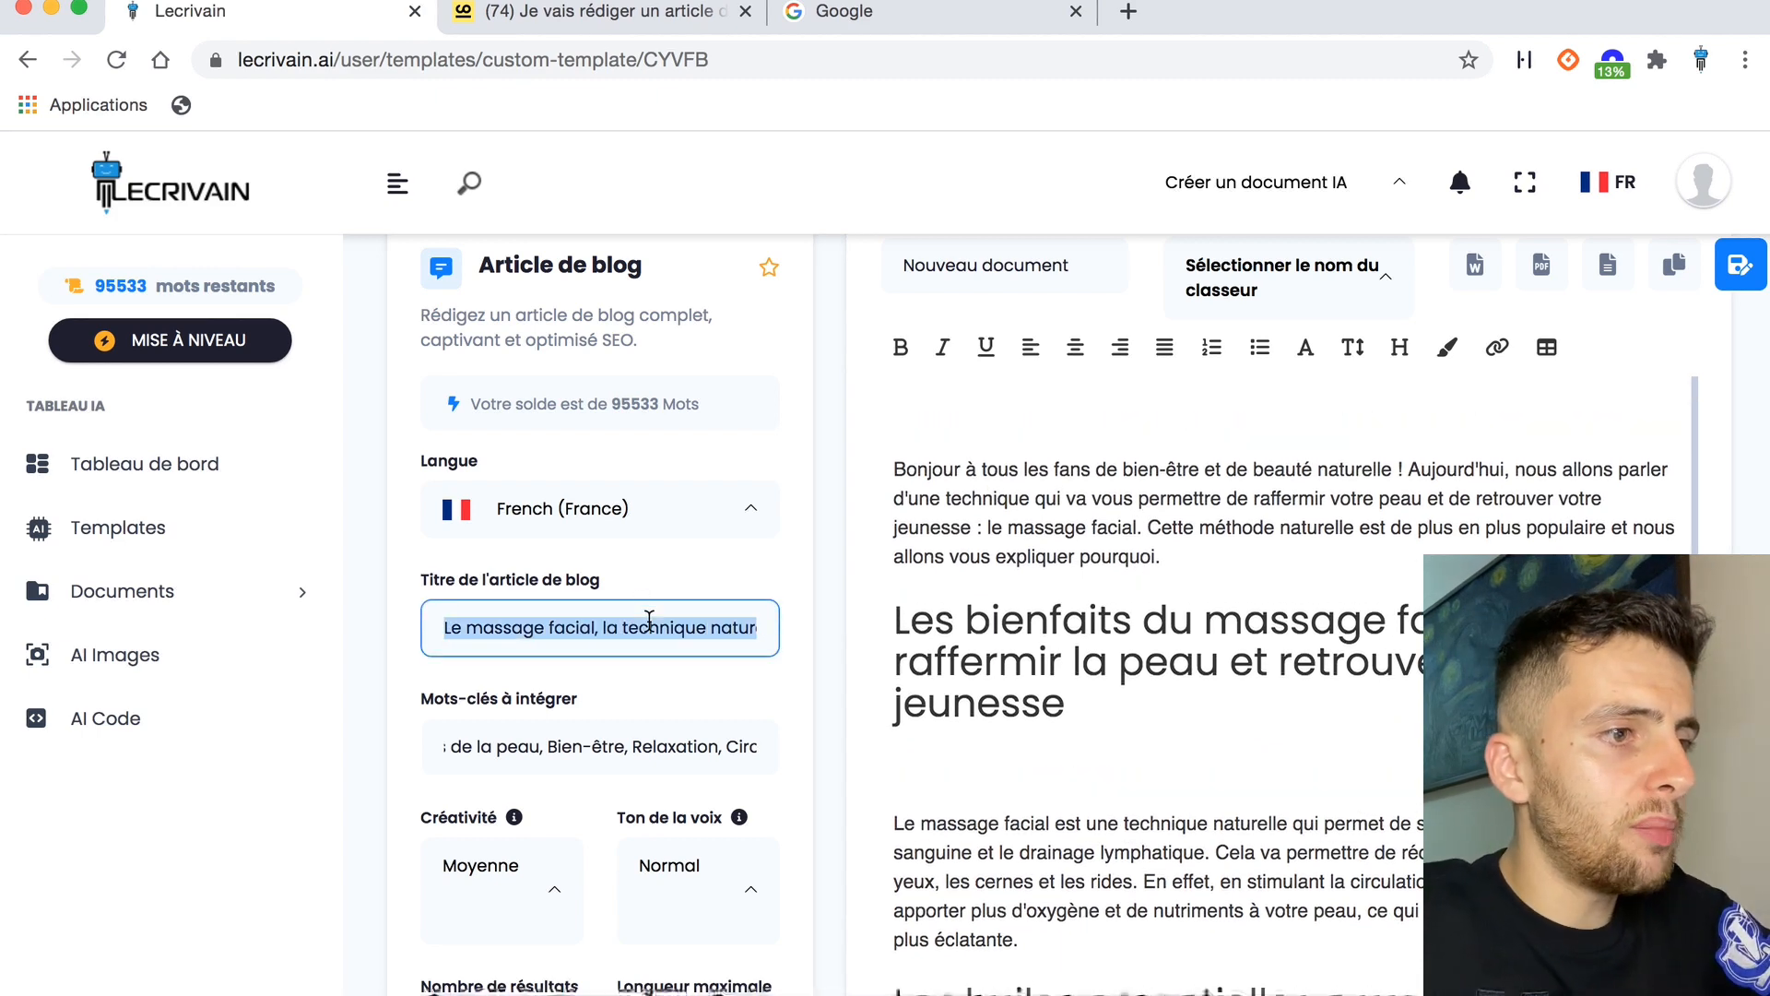
click(896, 410)
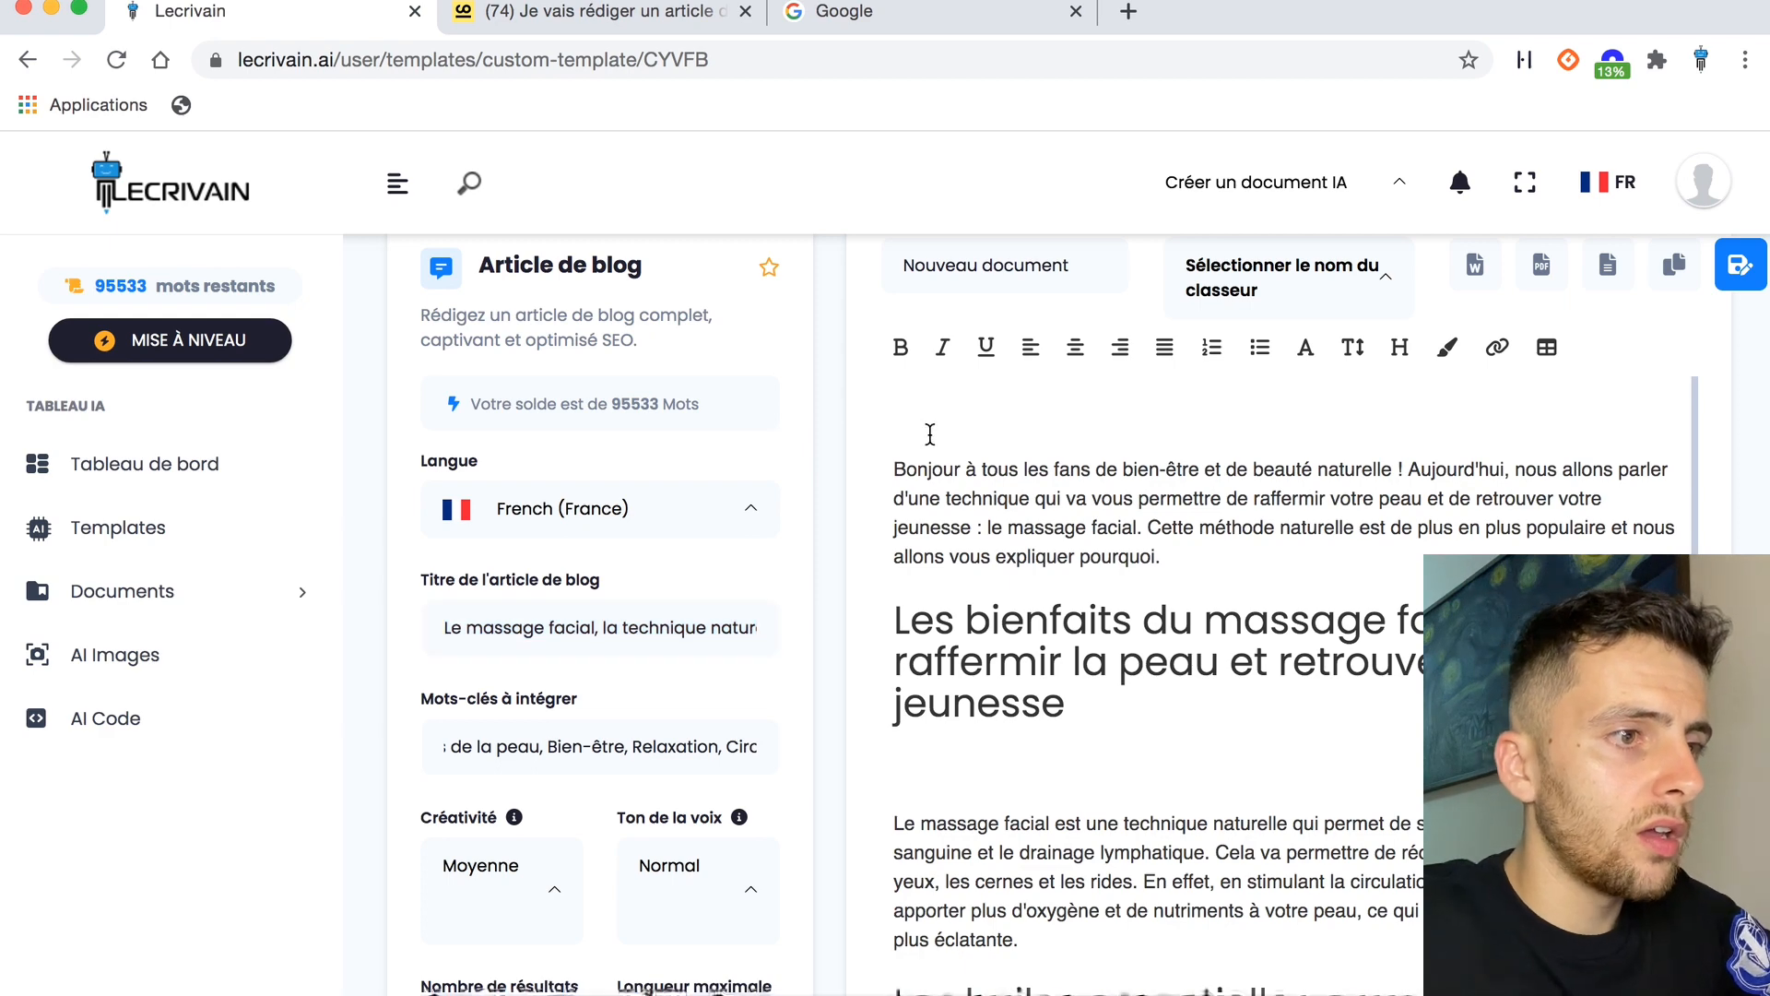
text(Le massage facial, la technique naturelle pour raffermir votre peau et retrouver votre jeunesse)
drag(1061, 441, 894, 417)
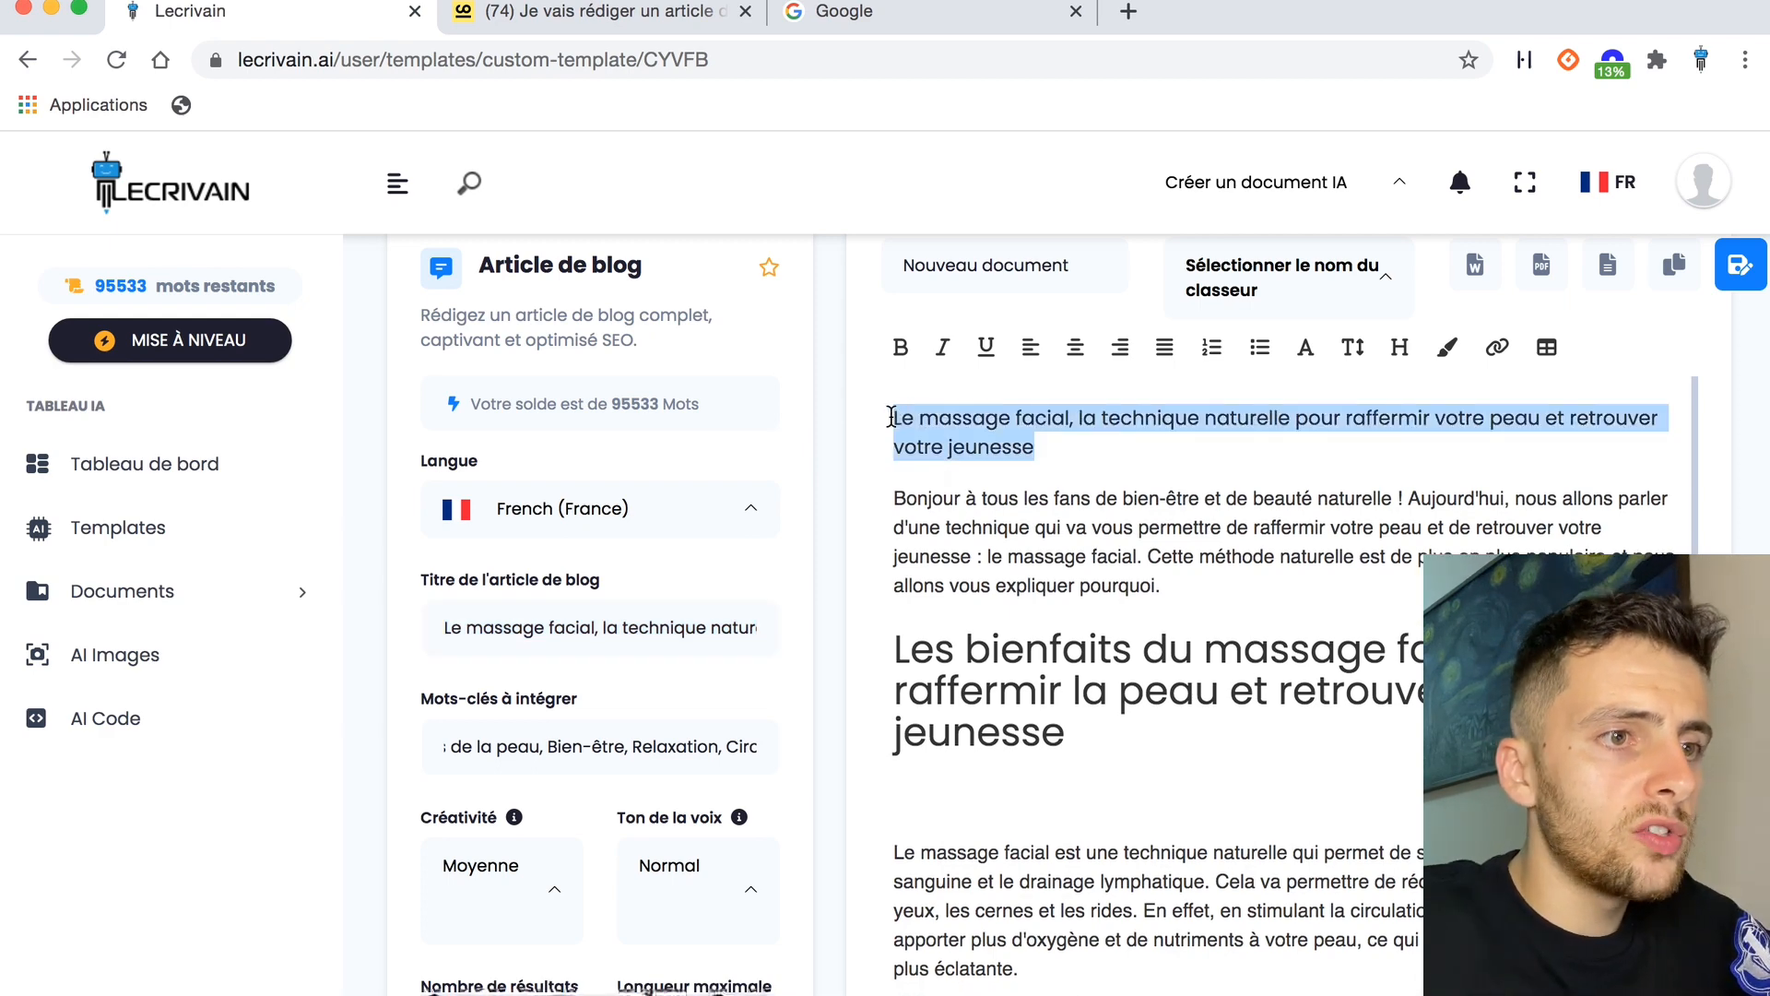
click(1405, 341)
click(1228, 378)
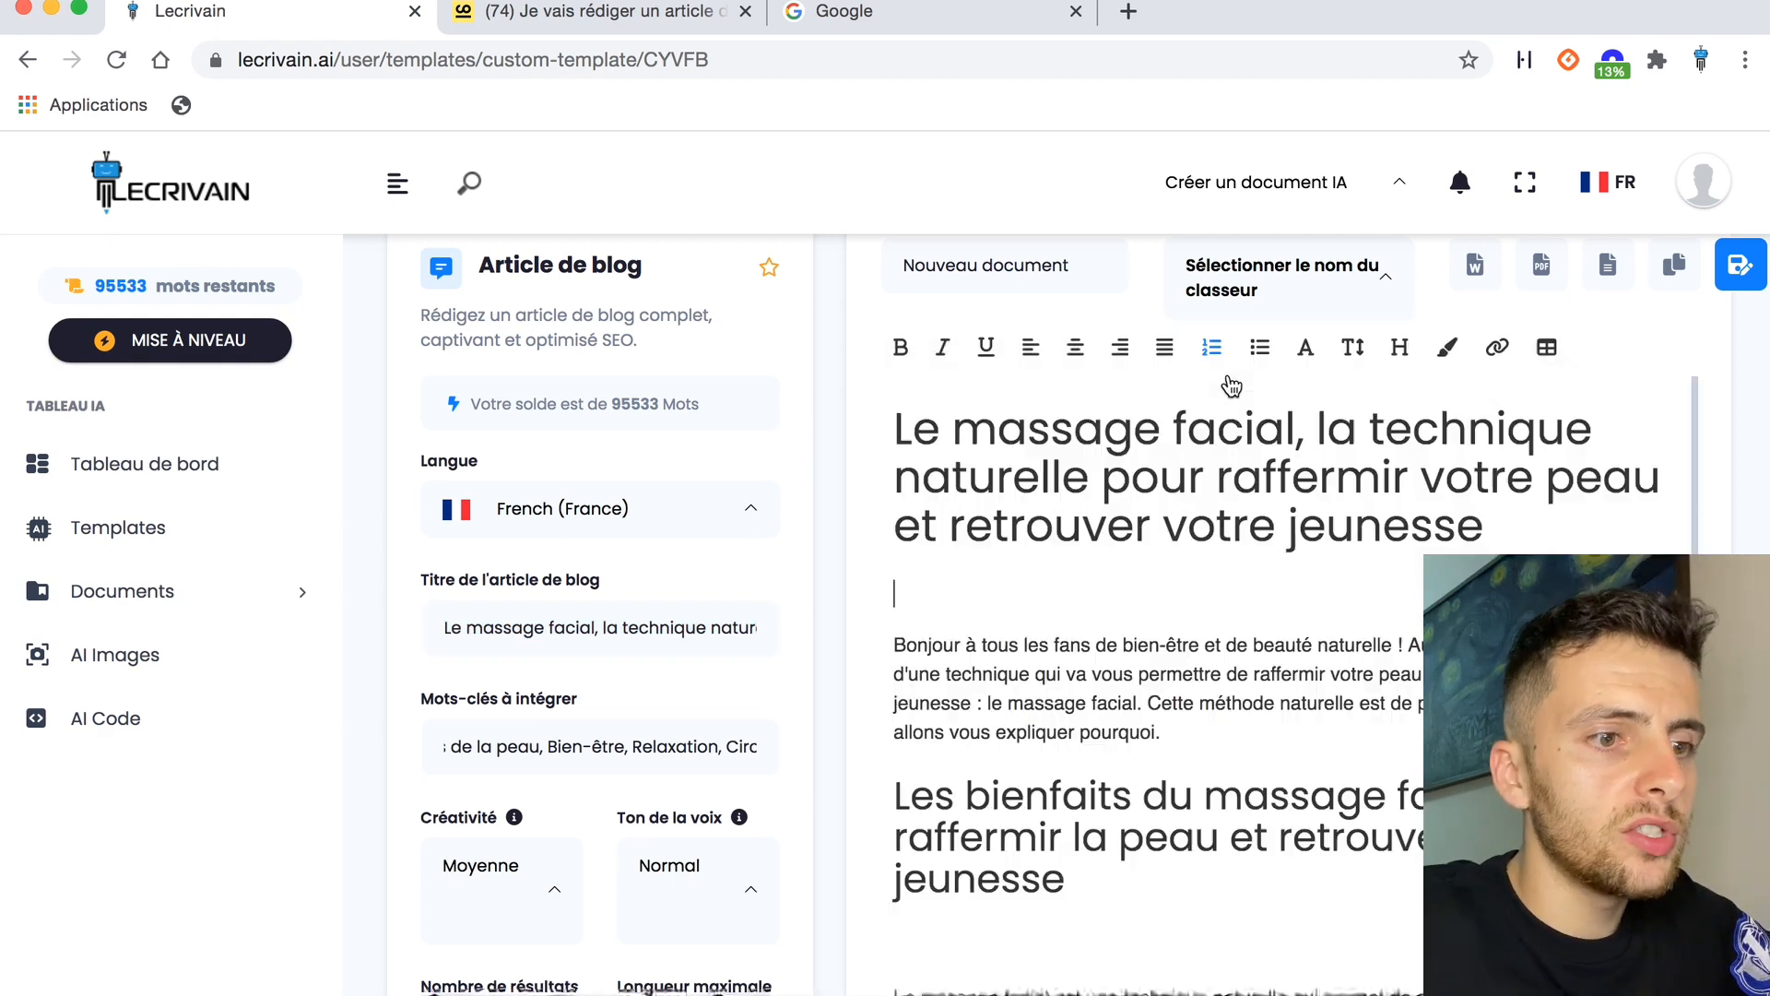
Add a blank line above the "Les bienfaits du massage facial" heading and another above the "Les huiles essentielles" heading.
scroll(1203, 590, up, 1)
scroll(1213, 622, down, 5)
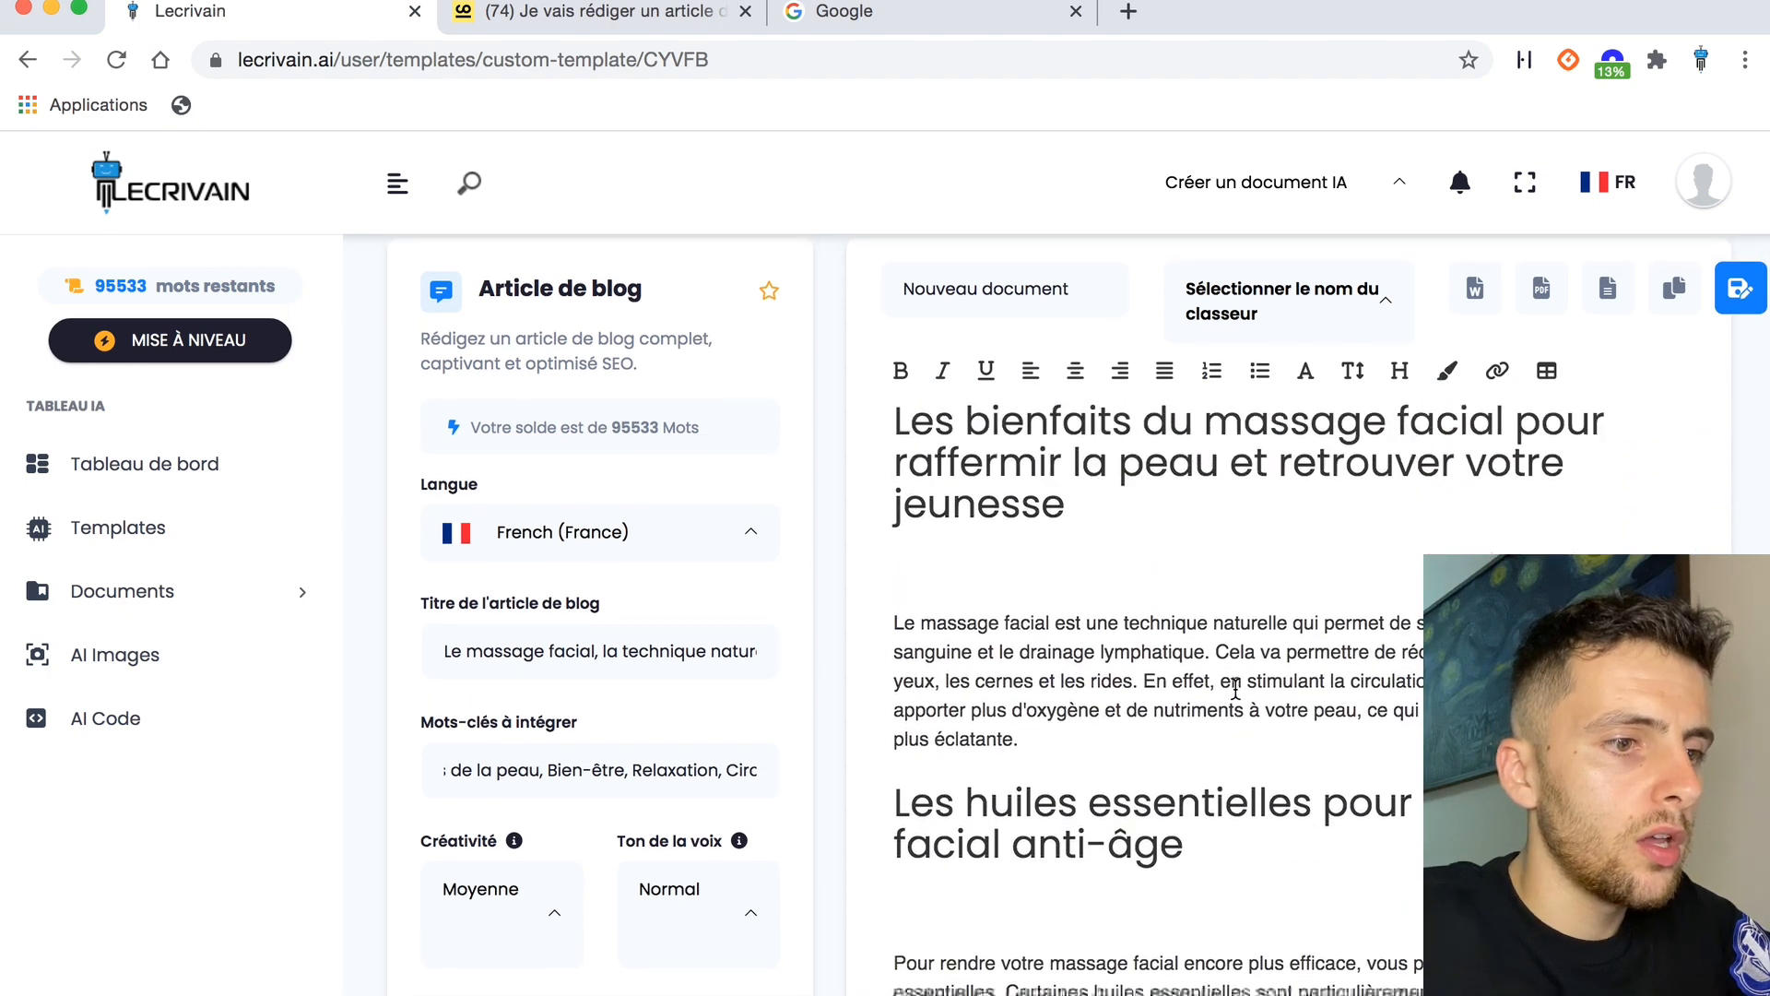
scroll(1235, 686, up, 5)
key(Return)
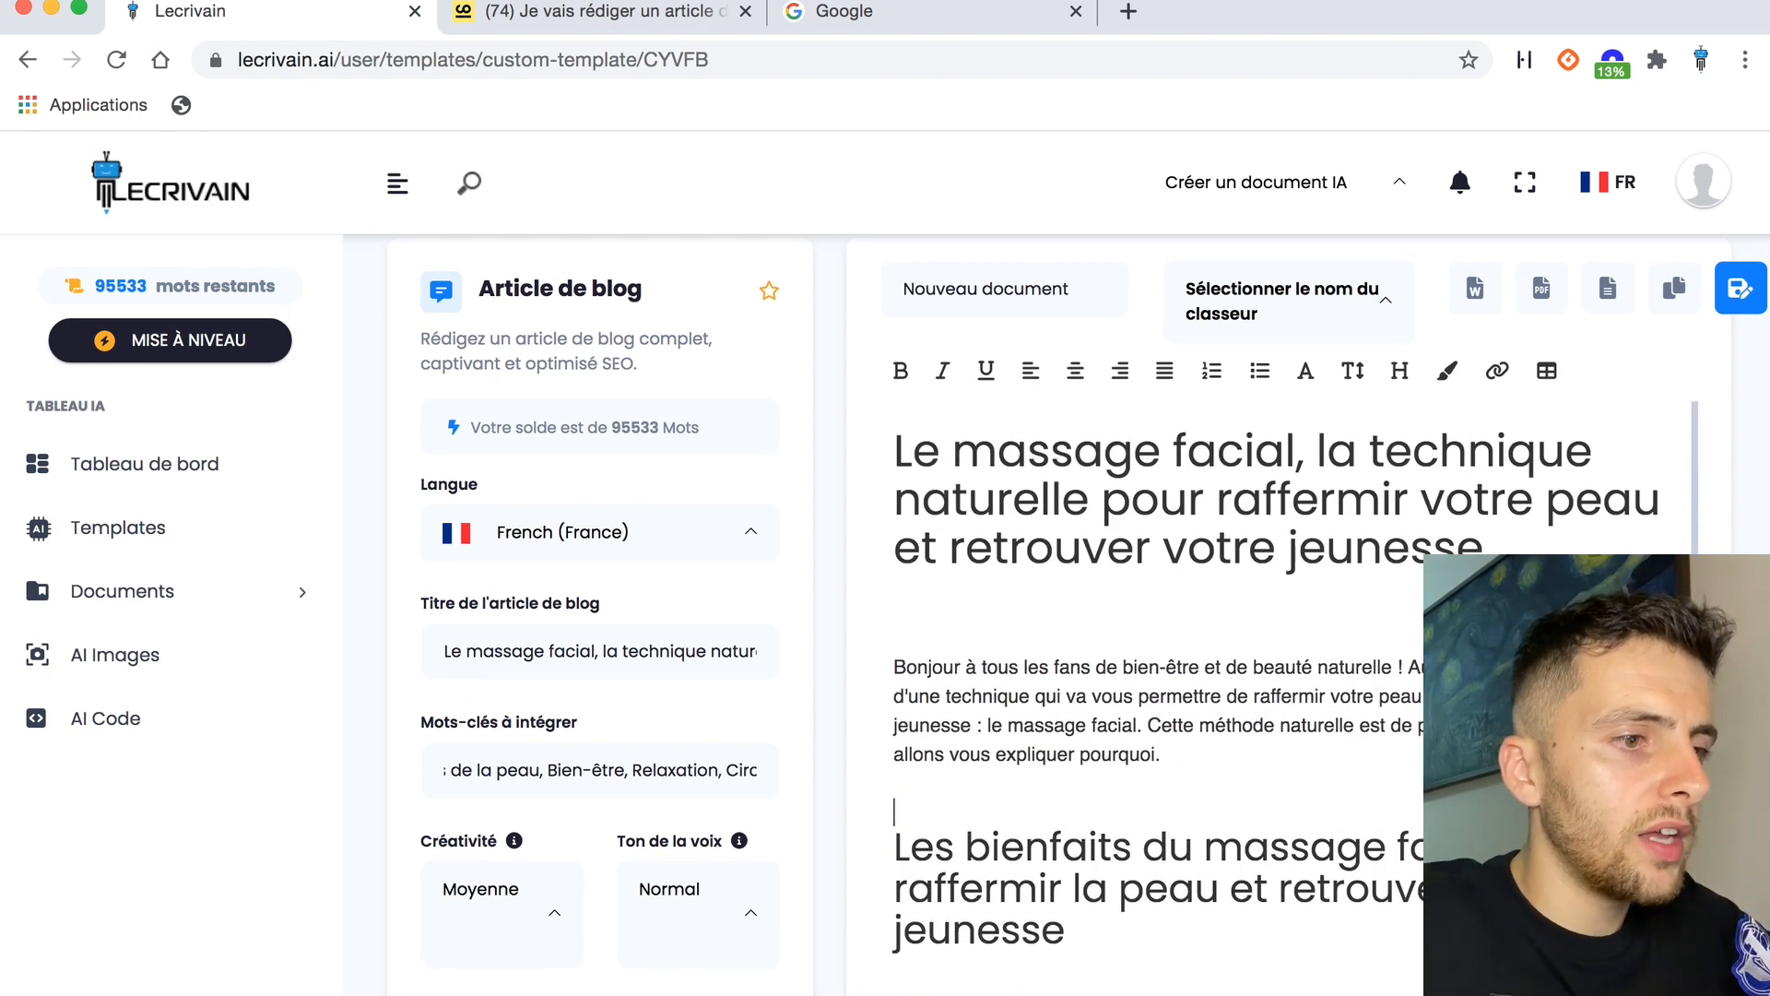
scroll(1190, 701, down, 6)
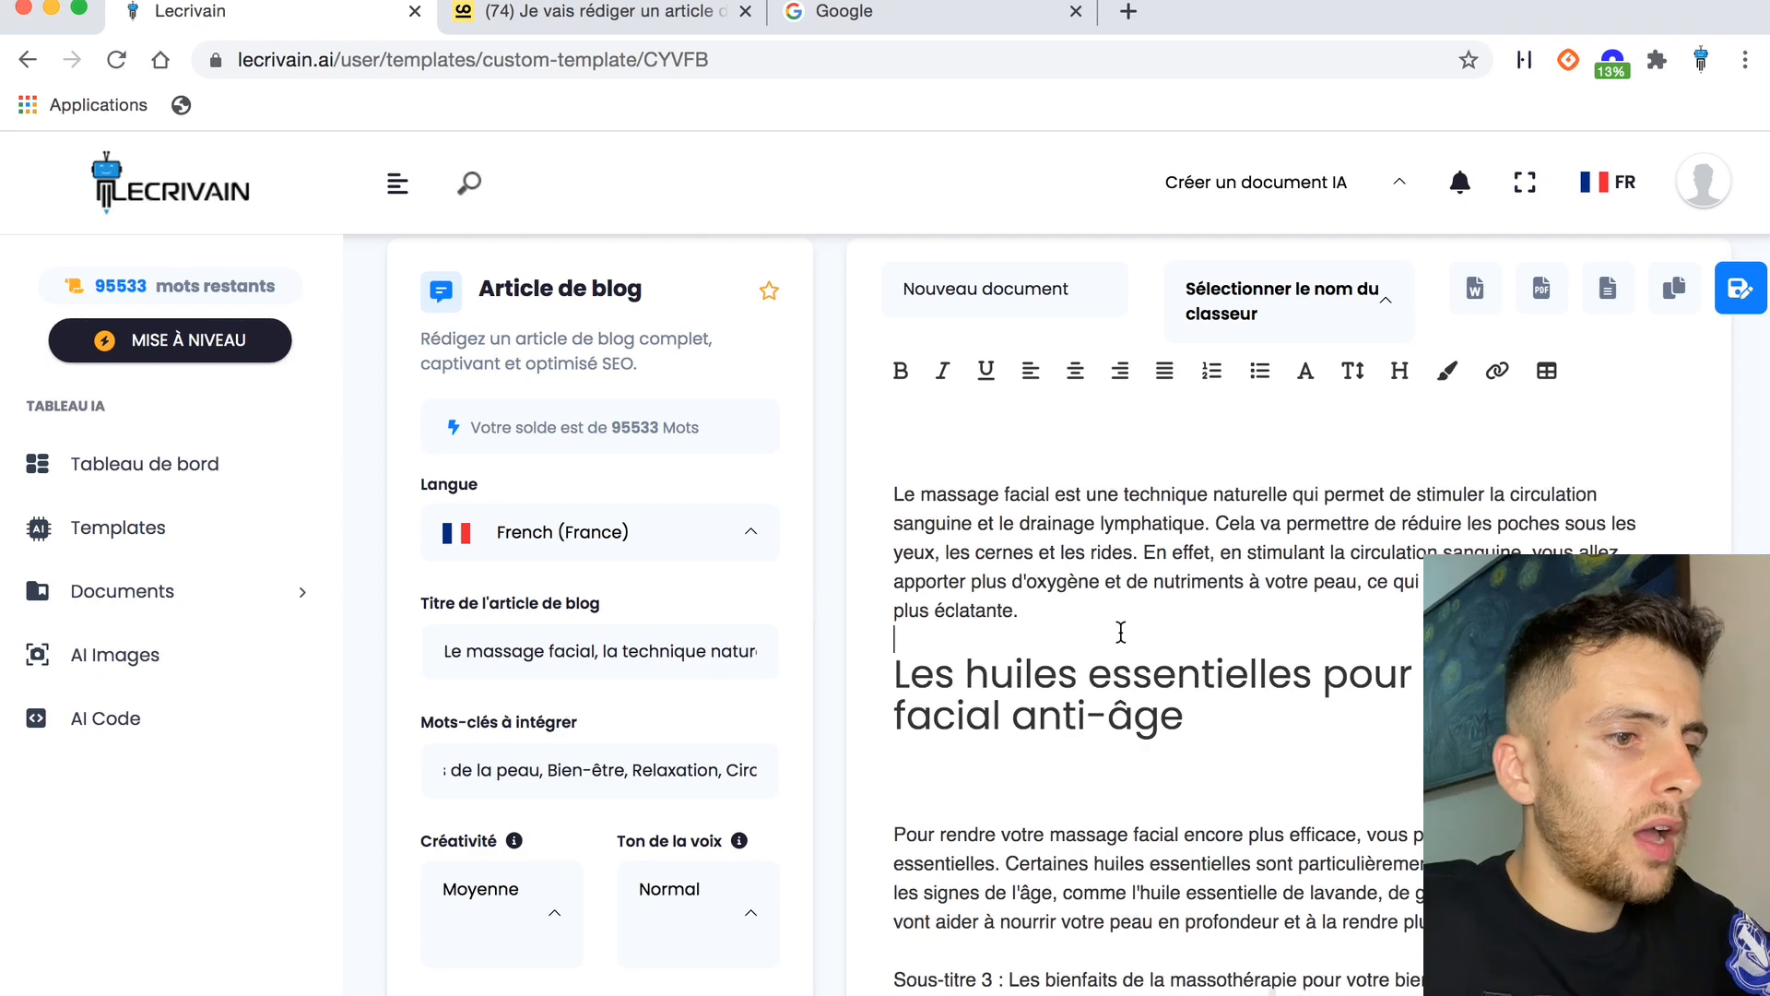
key(Return)
Delete the "Sous-titre 3 :" label and format "Les bienfaits de la massothérapie pour votre bien-être" as Title #2.
scroll(1132, 830, down, 4)
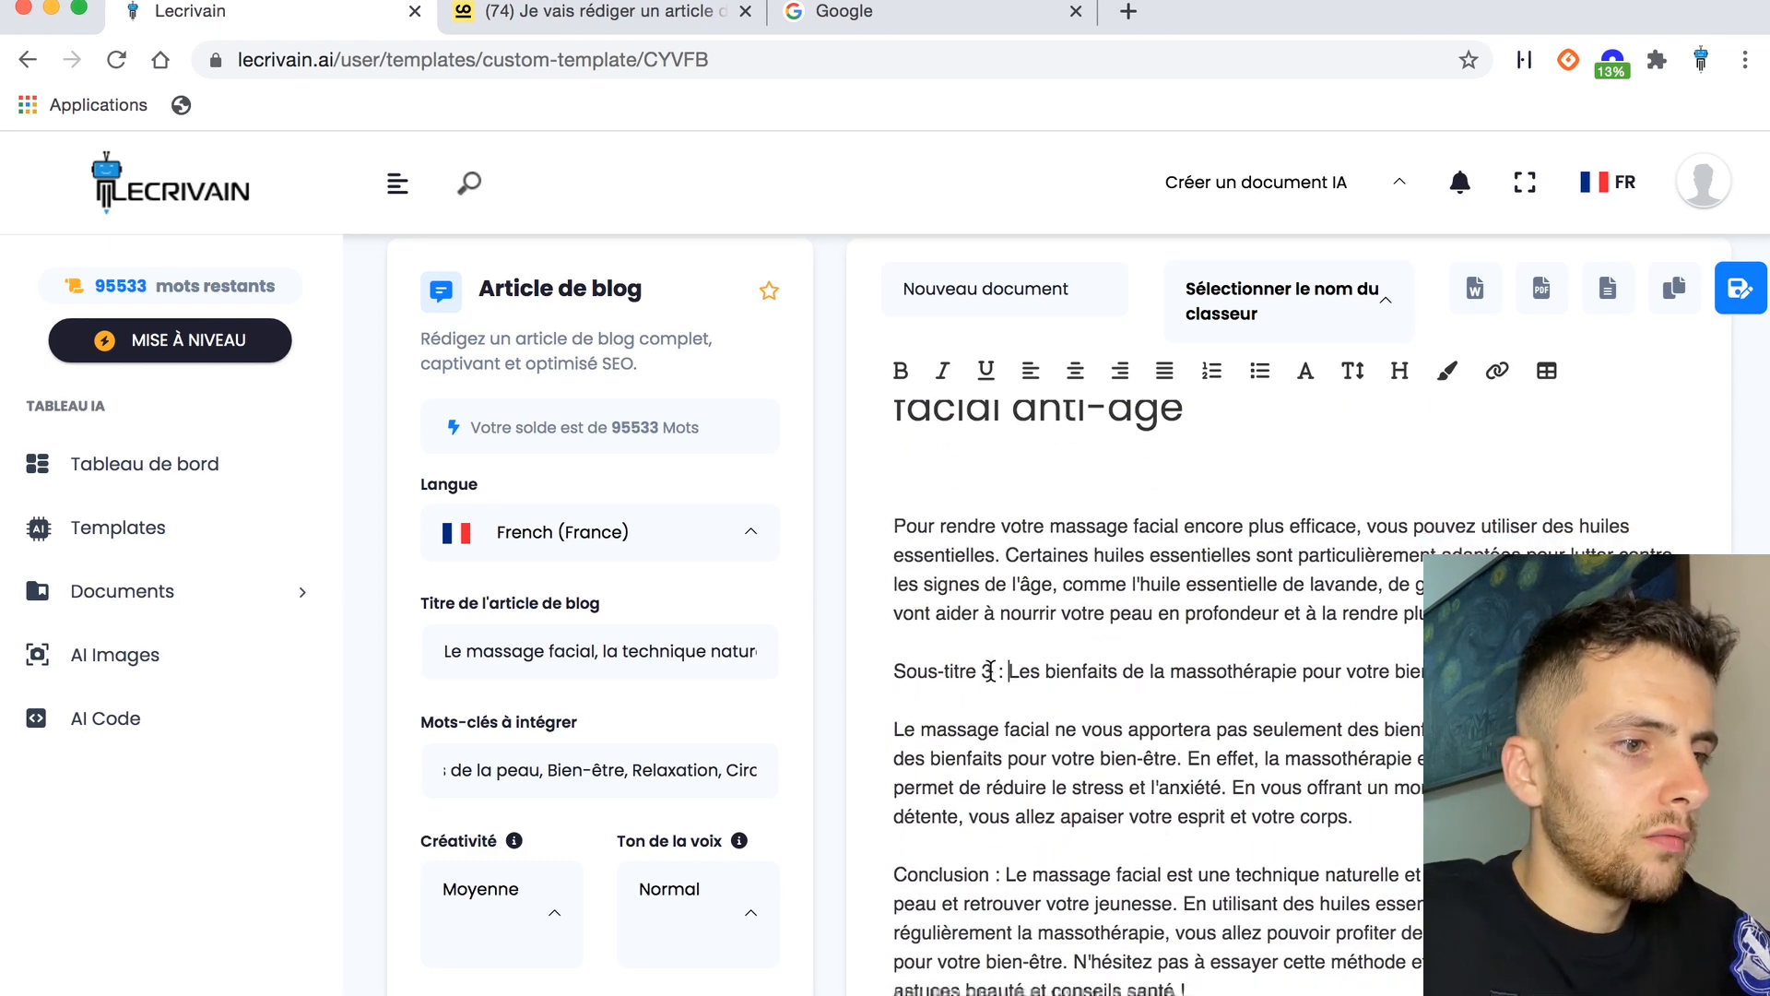
shift+click(847, 676)
key(BackSpace)
triple_click(1145, 680)
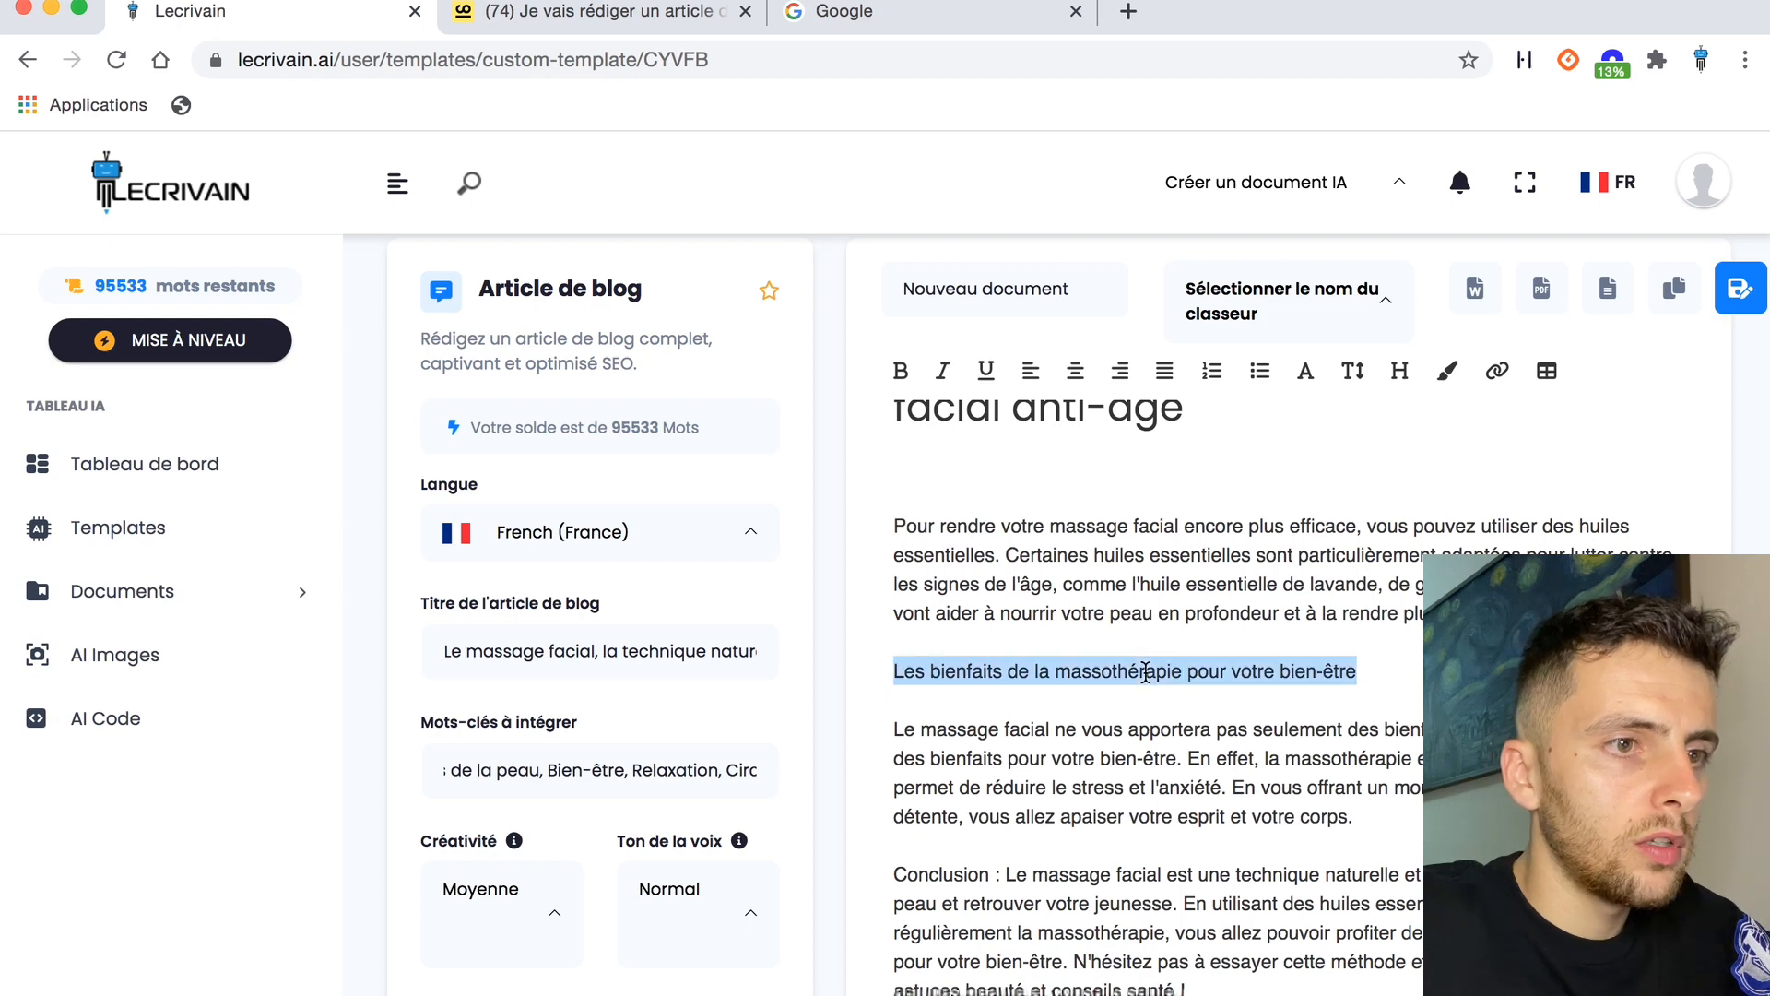
click(1406, 378)
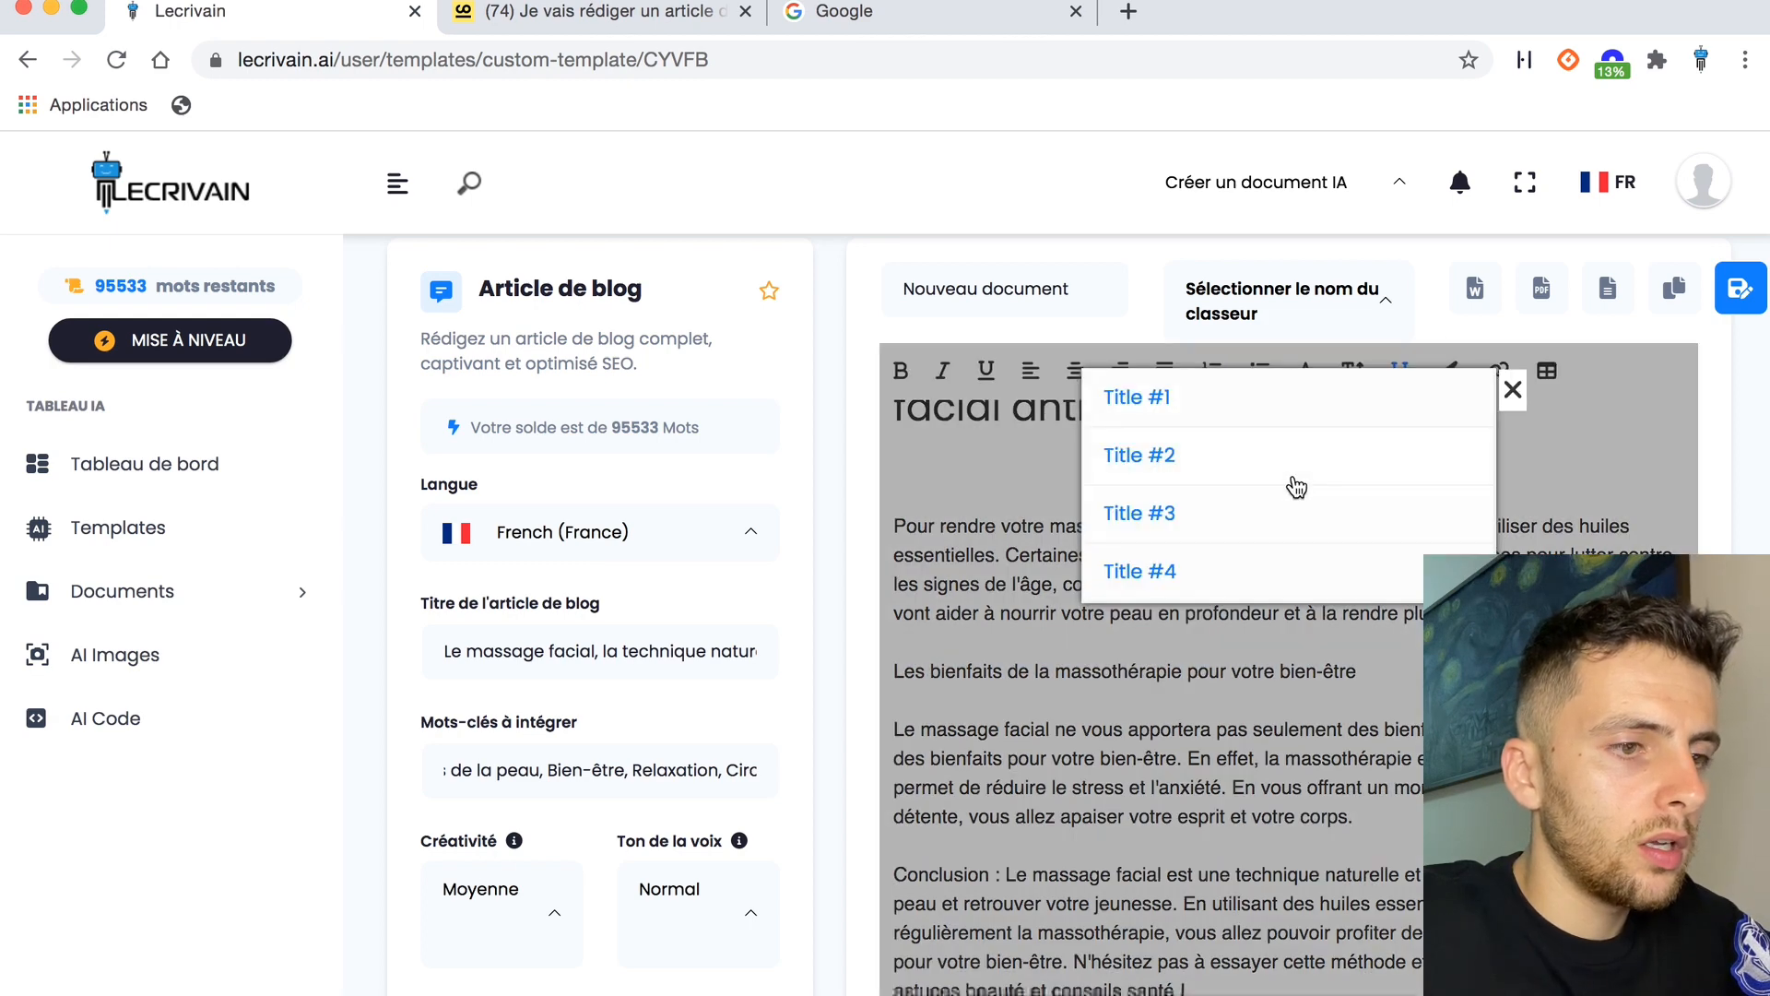
click(1291, 472)
Add a blank line above the "Les bienfaits de la massothérapie pour votre bien-être" heading.
scroll(1221, 760, down, 1)
scroll(1221, 760, up, 2)
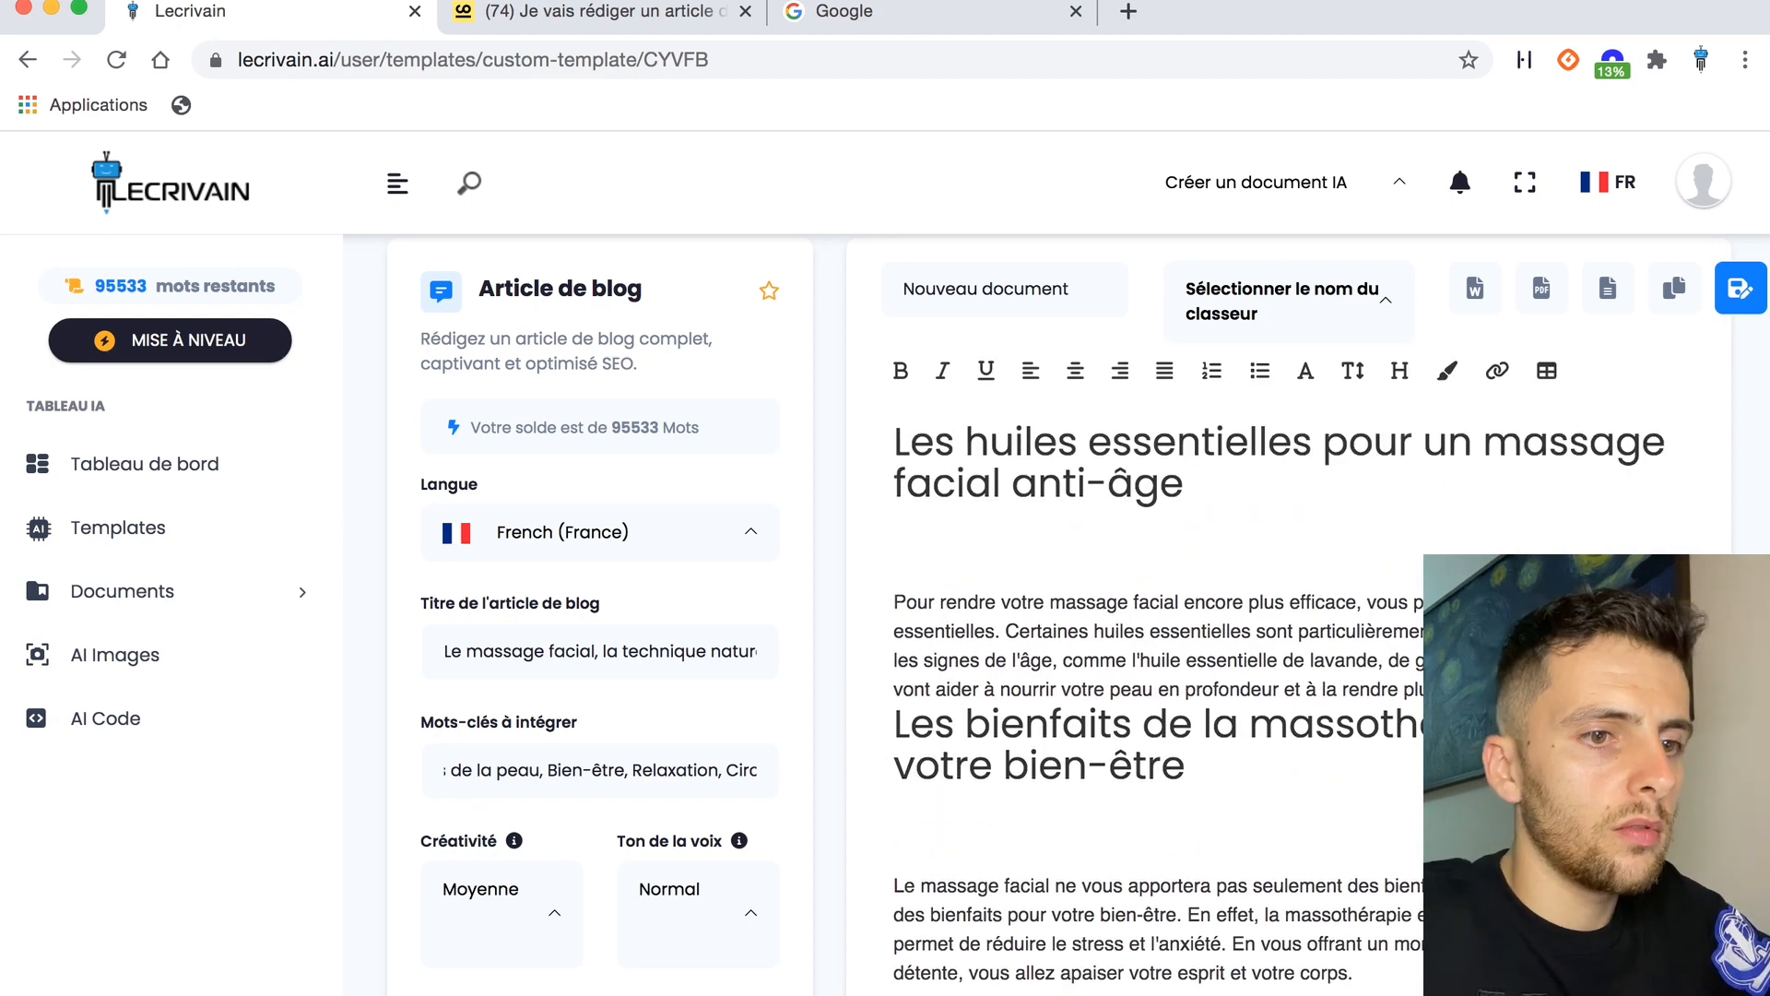
key(Return)
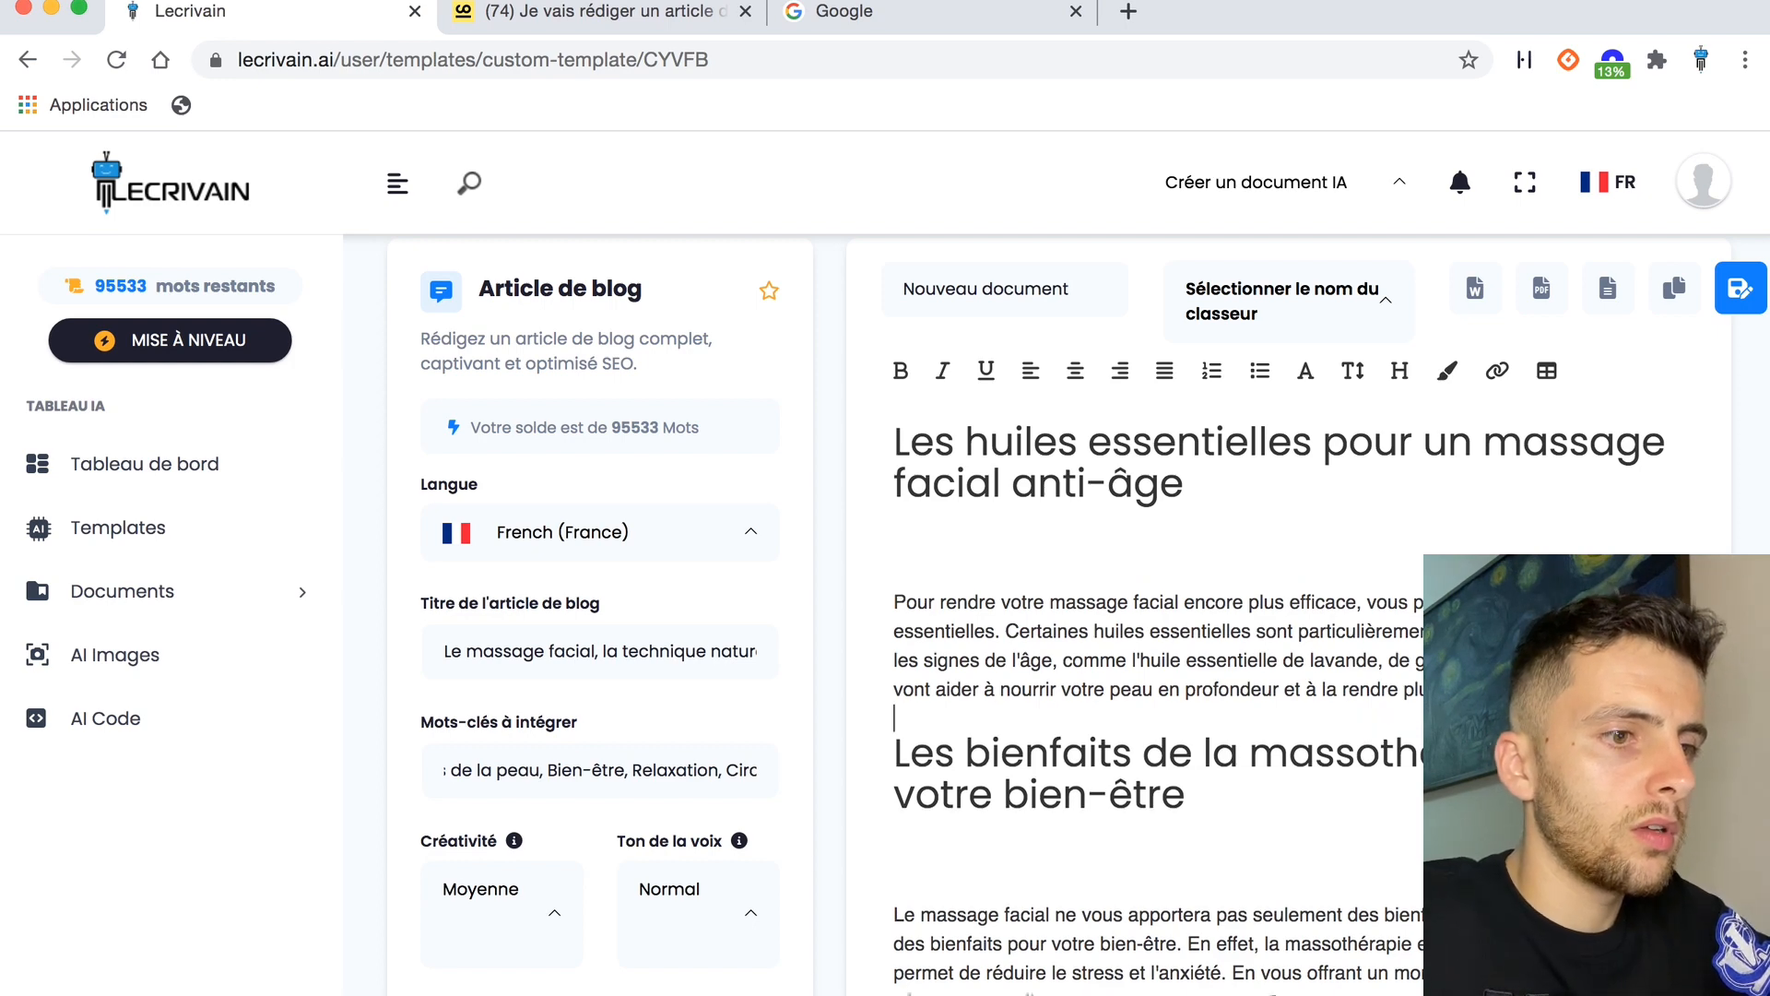
Remove an extra blank line below each of the three section headings: massage facial, huiles essentielles and massothérapie.
scroll(1197, 699, down, 2)
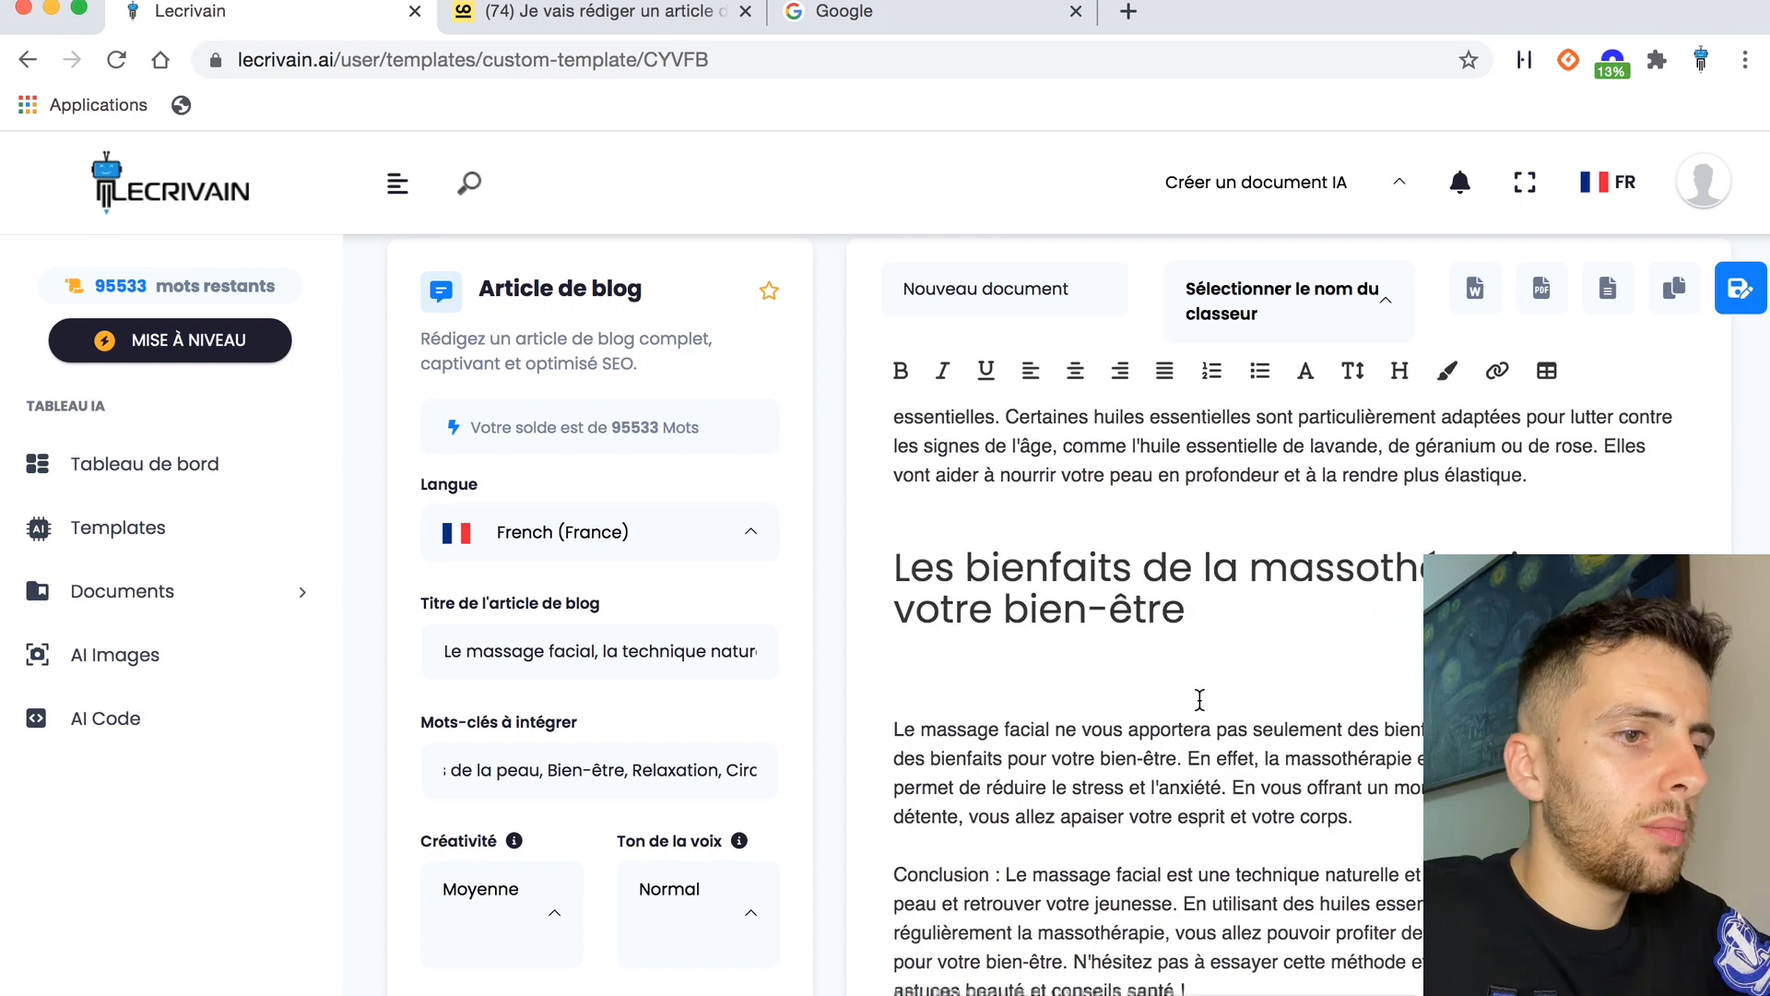
scroll(1178, 567, up, 3)
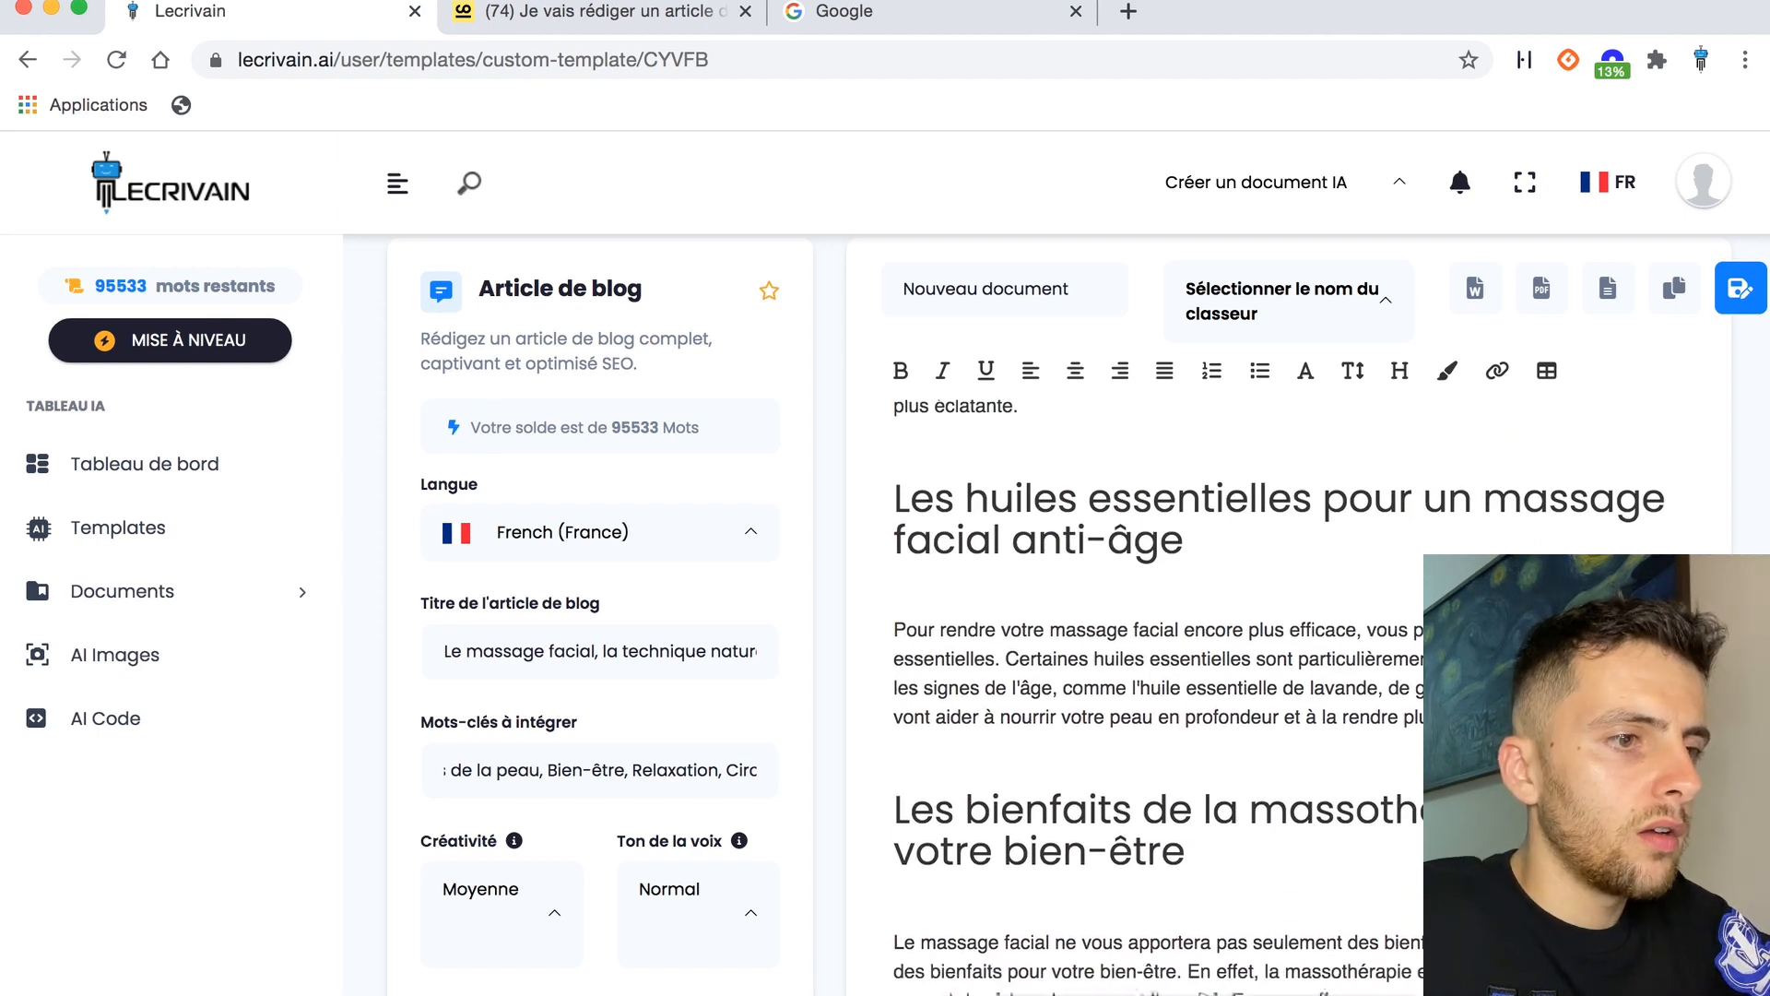
key(BackSpace)
click(969, 882)
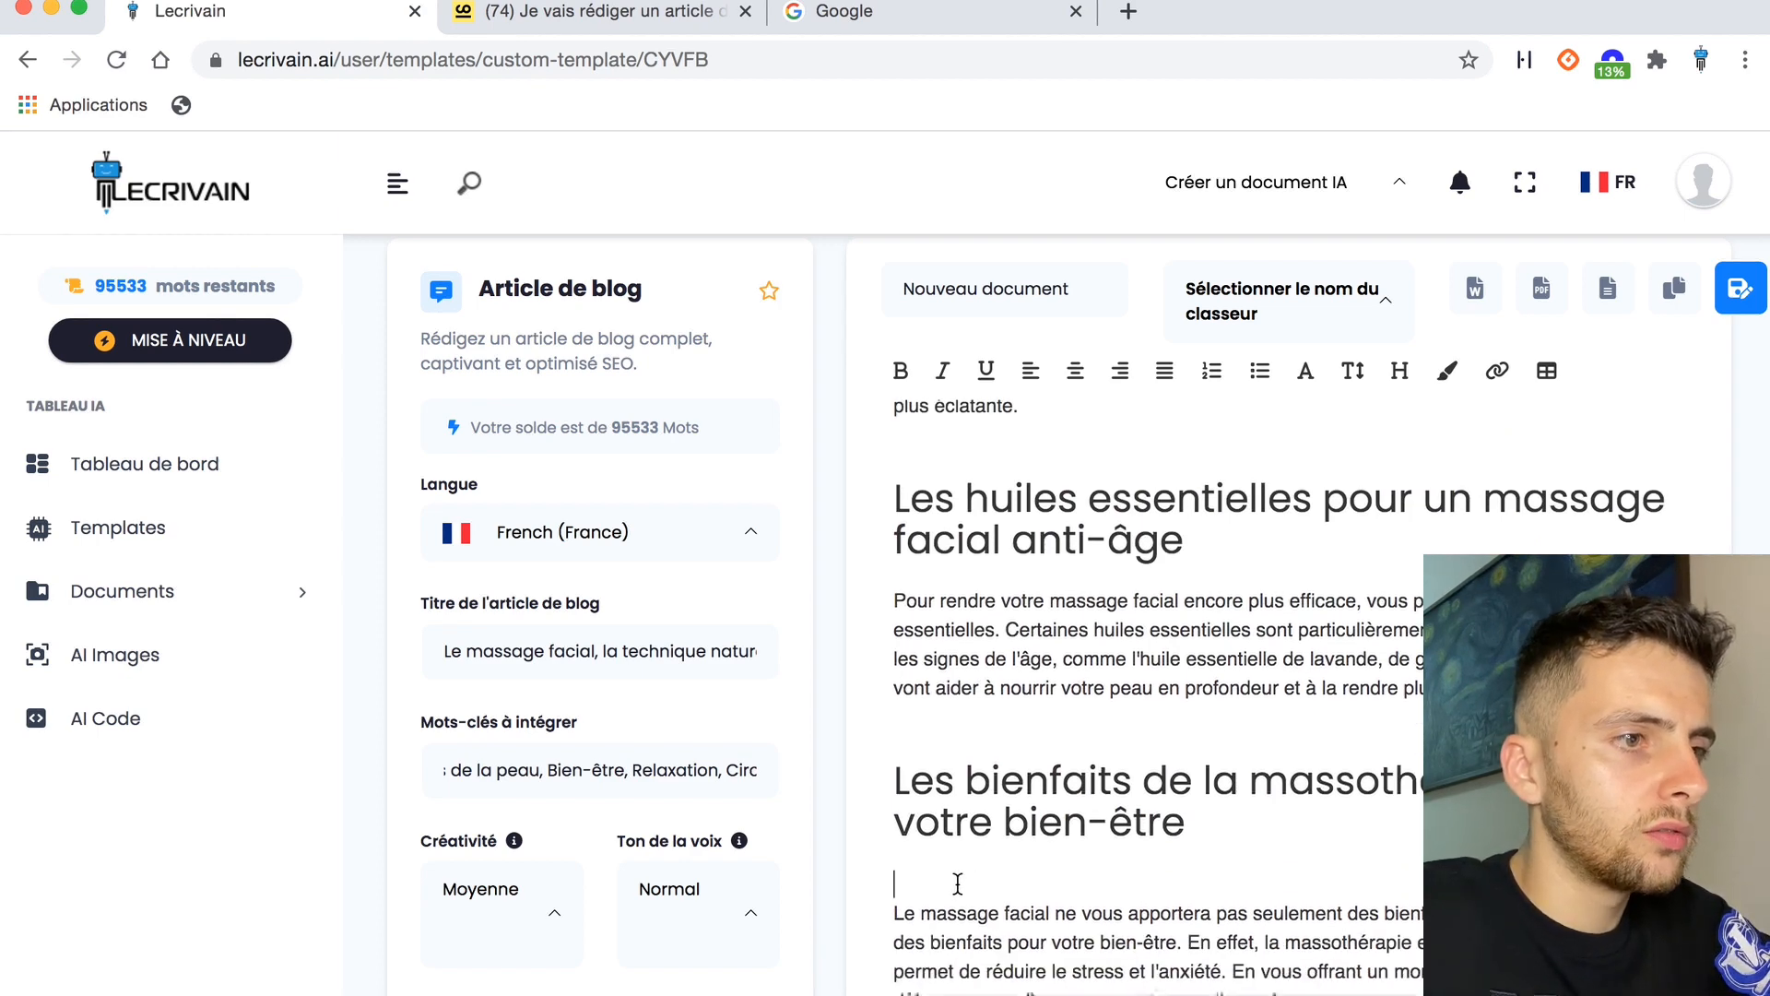
key(BackSpace)
scroll(970, 829, up, 4)
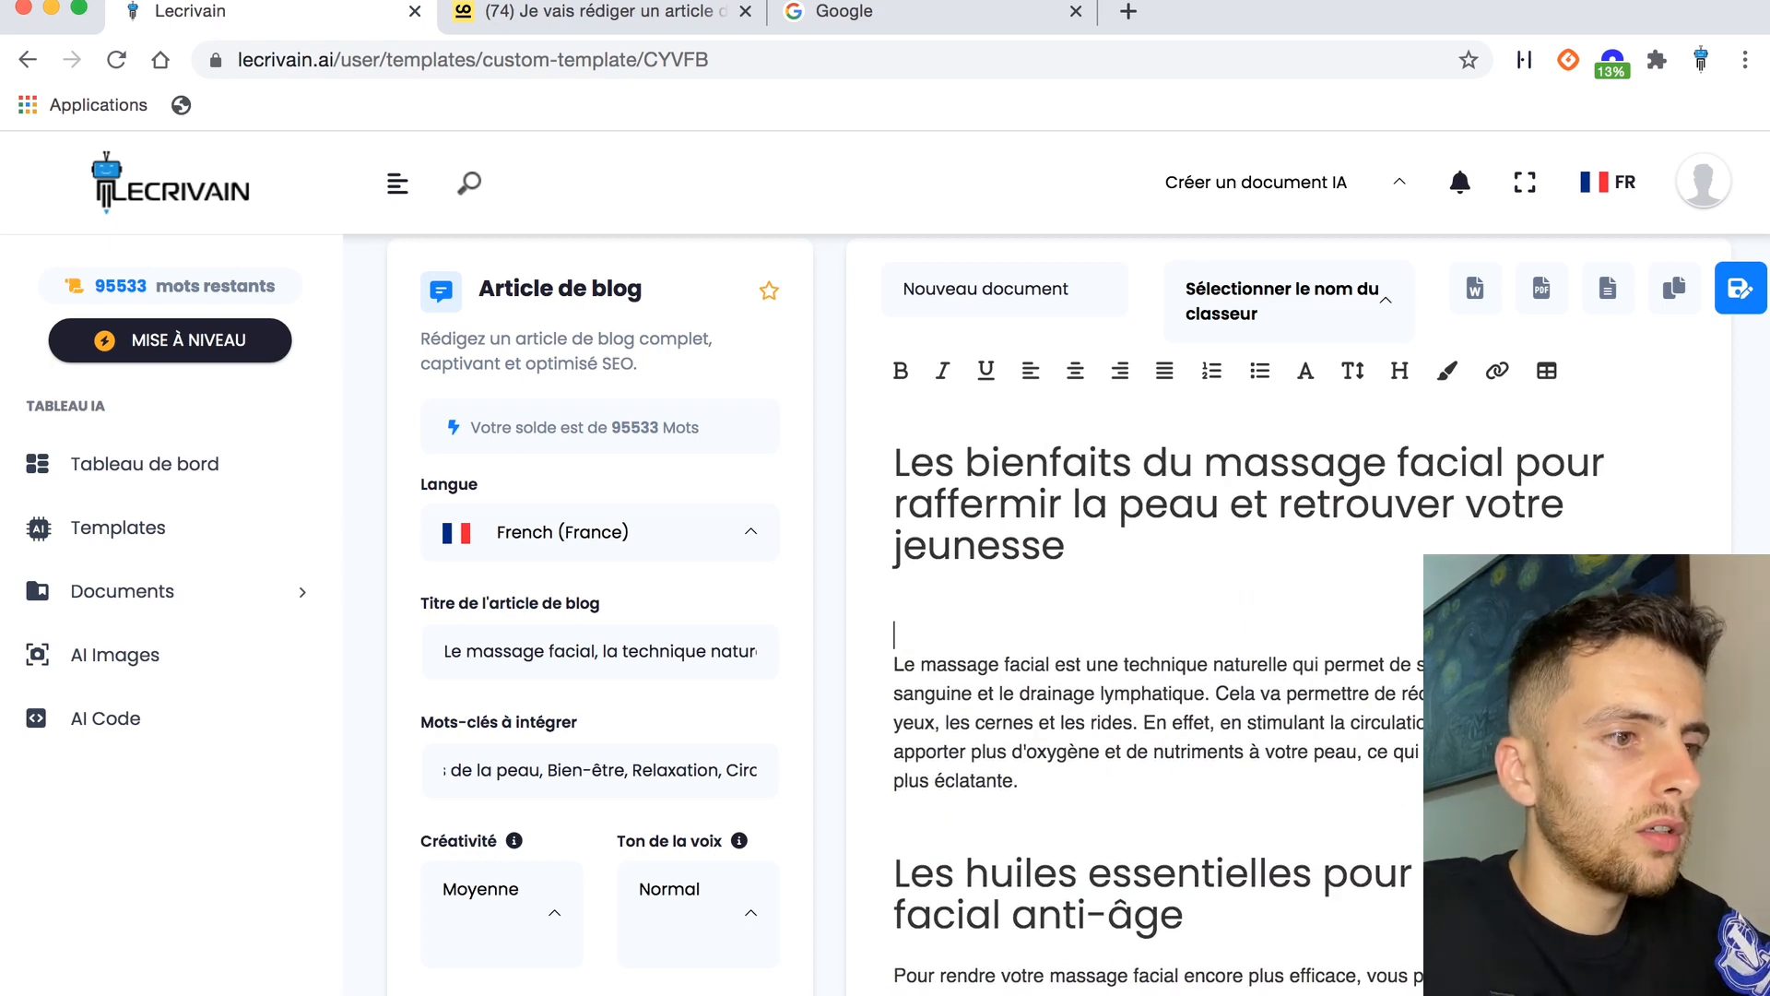
key(BackSpace)
scroll(1058, 655, up, 5)
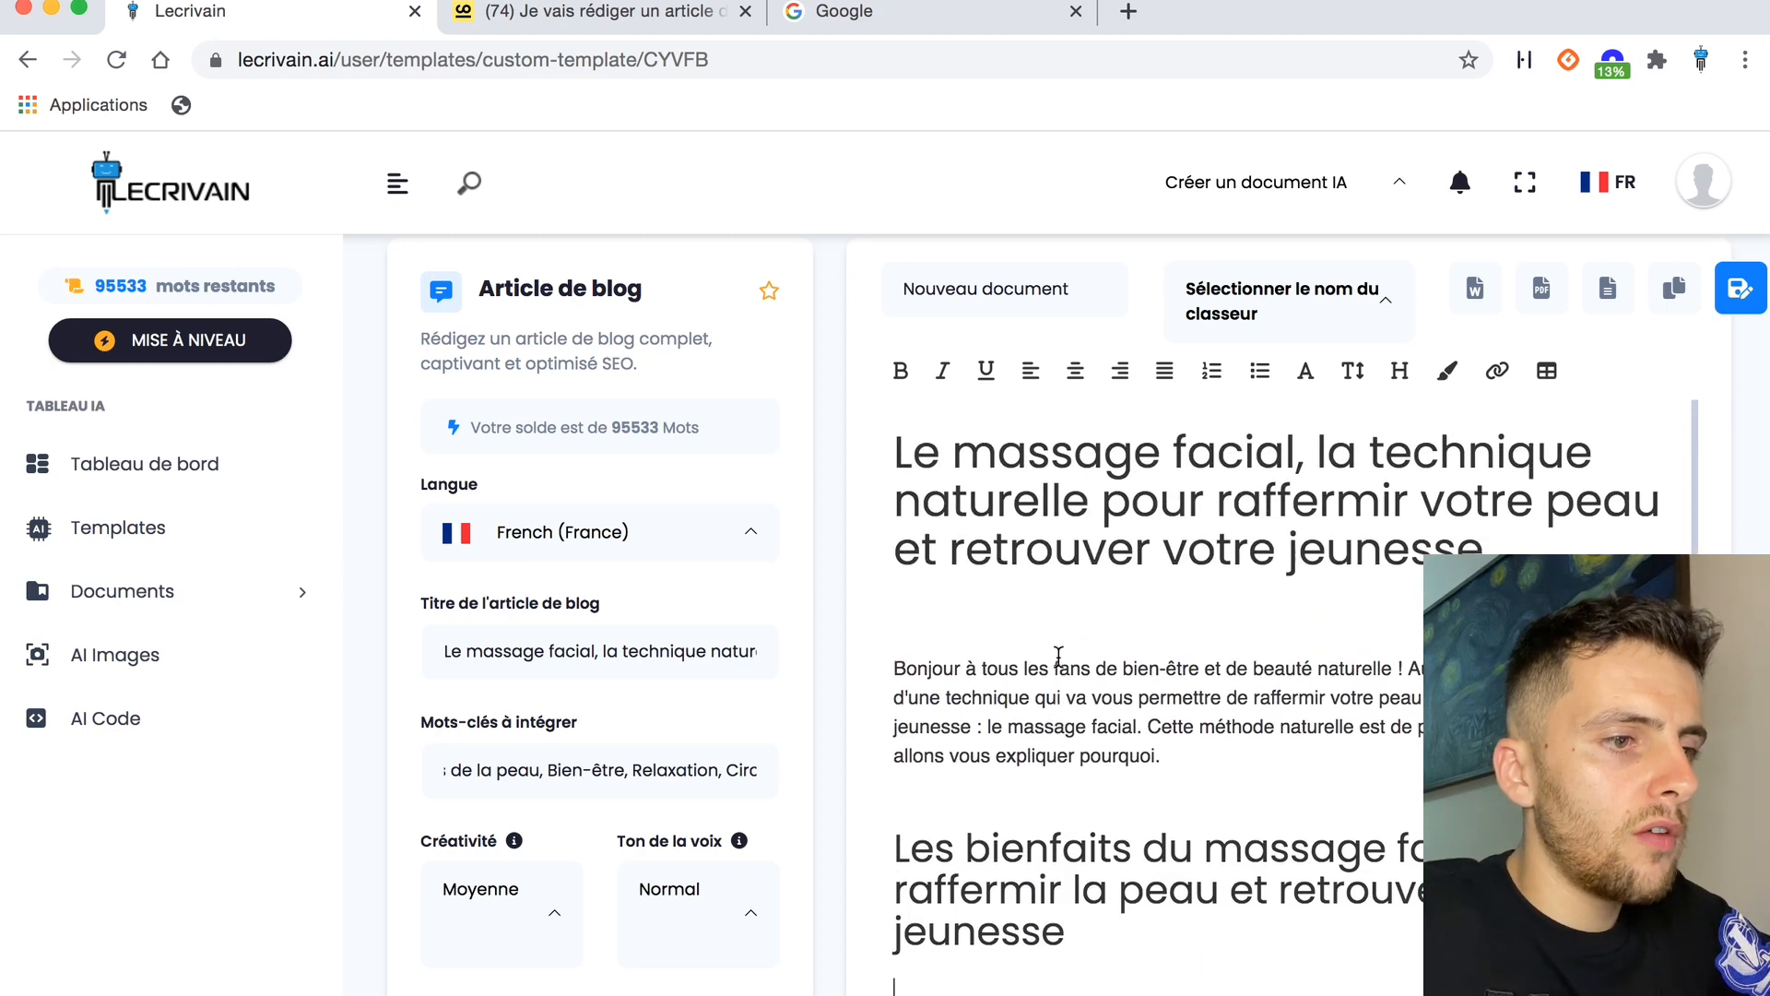
Delete the "Conclusion :" label at the start of the article's last paragraph.
scroll(1059, 654, down, 10)
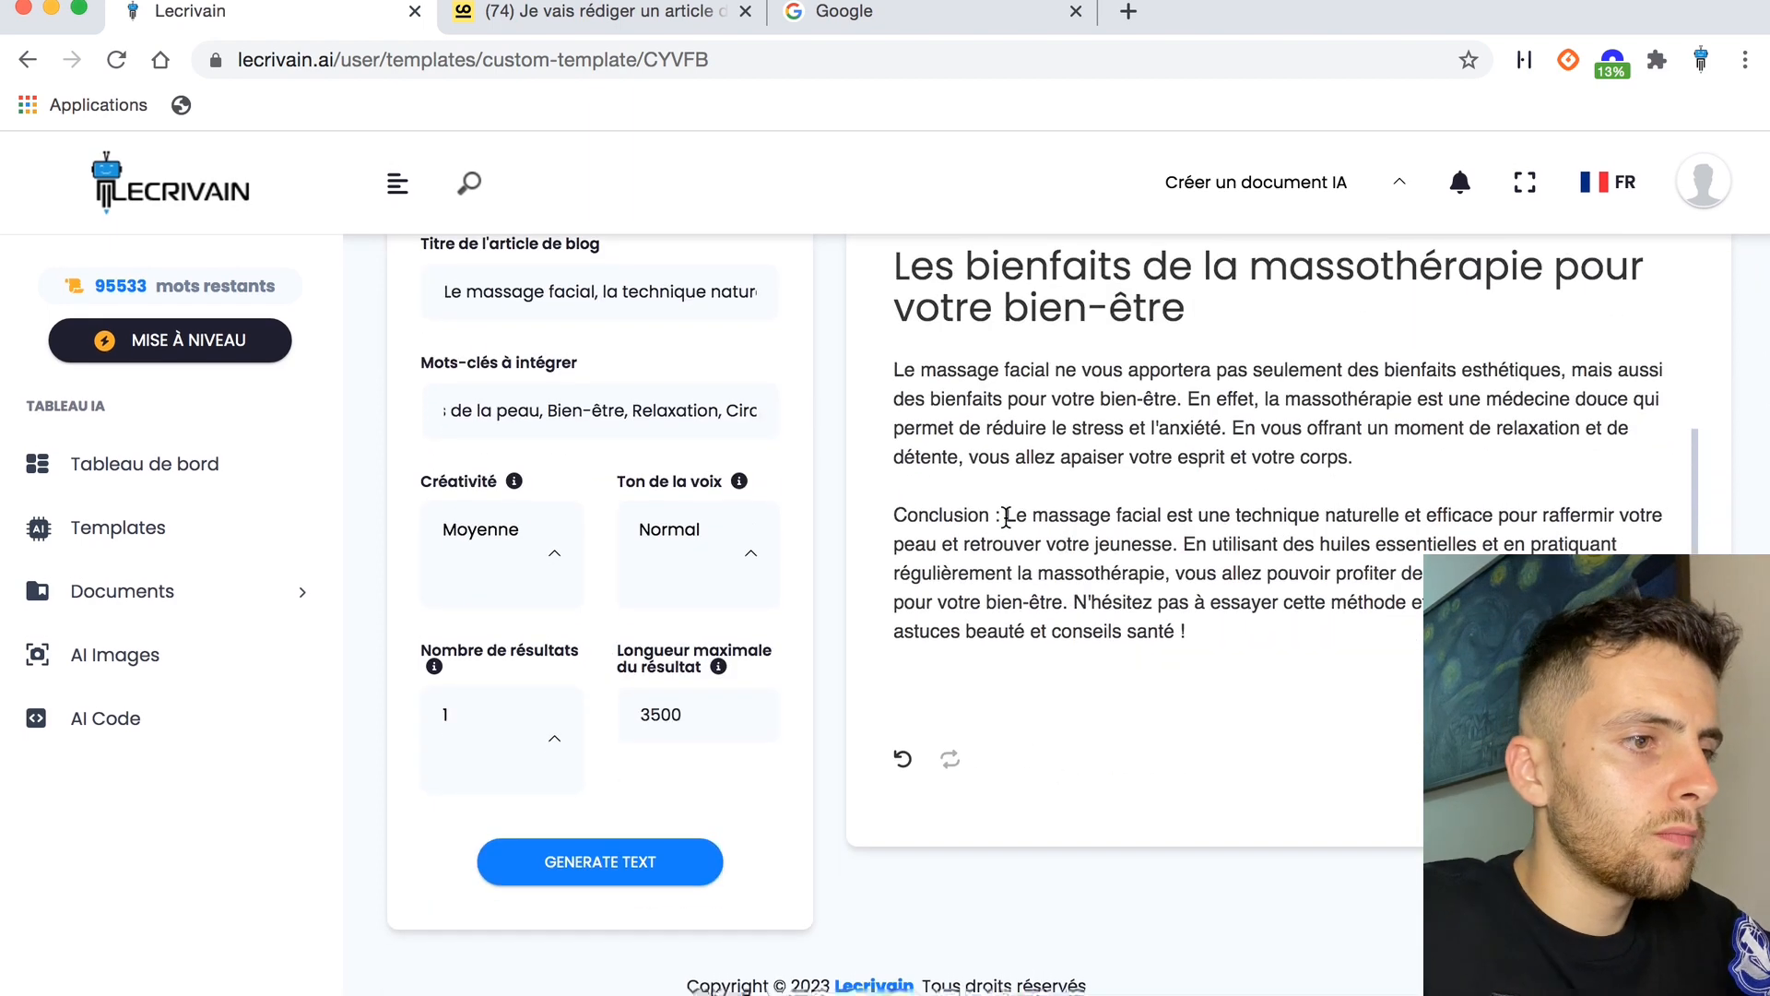
drag(1005, 516, 890, 515)
key(BackSpace)
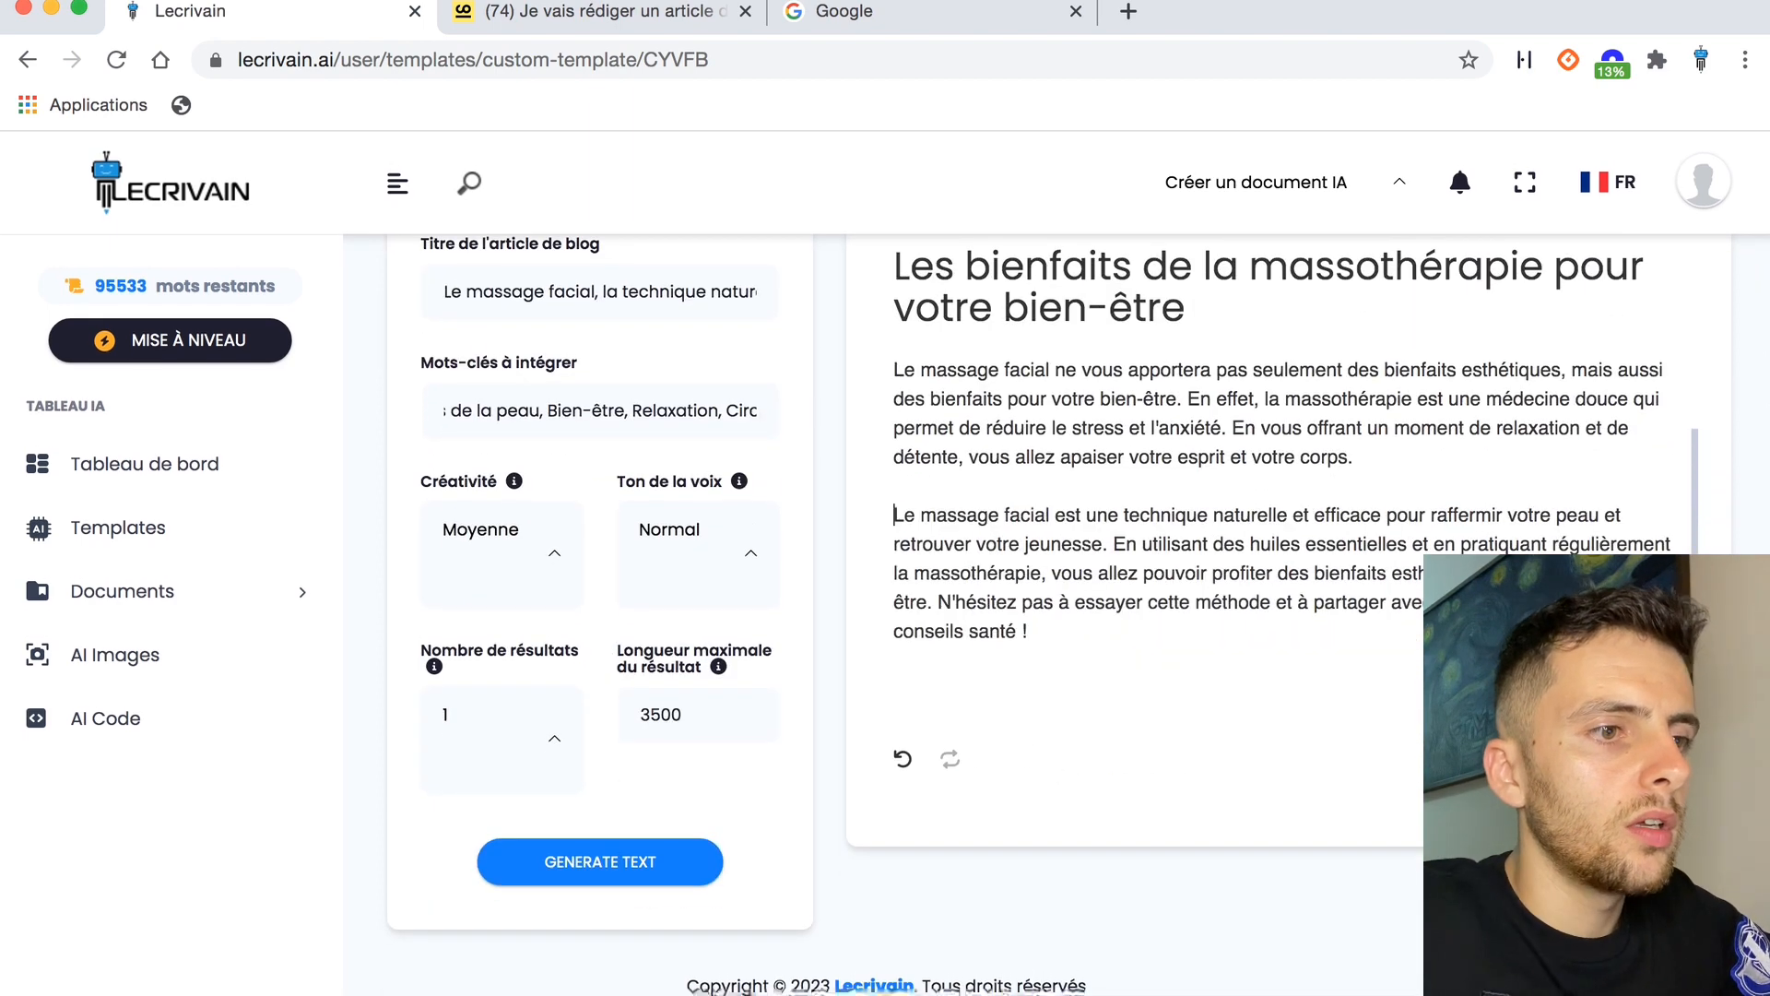
scroll(1174, 566, up, 3)
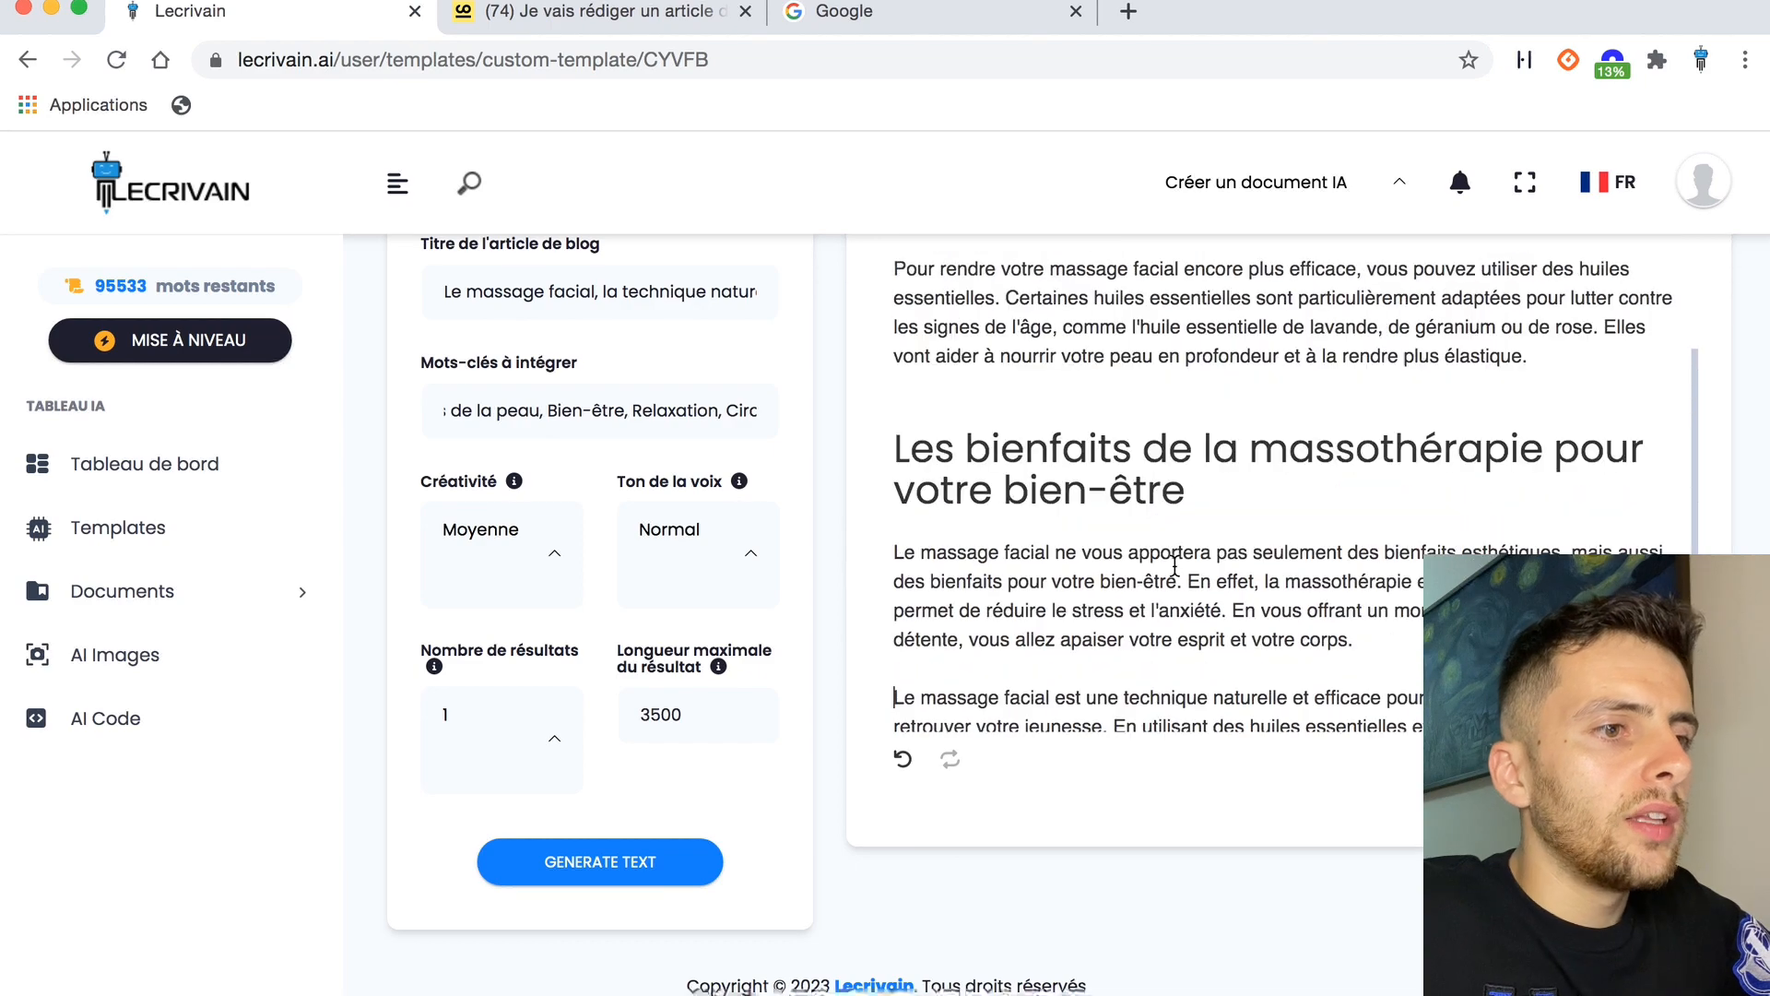
scroll(1174, 565, down, 3)
scroll(1235, 850, up, 1)
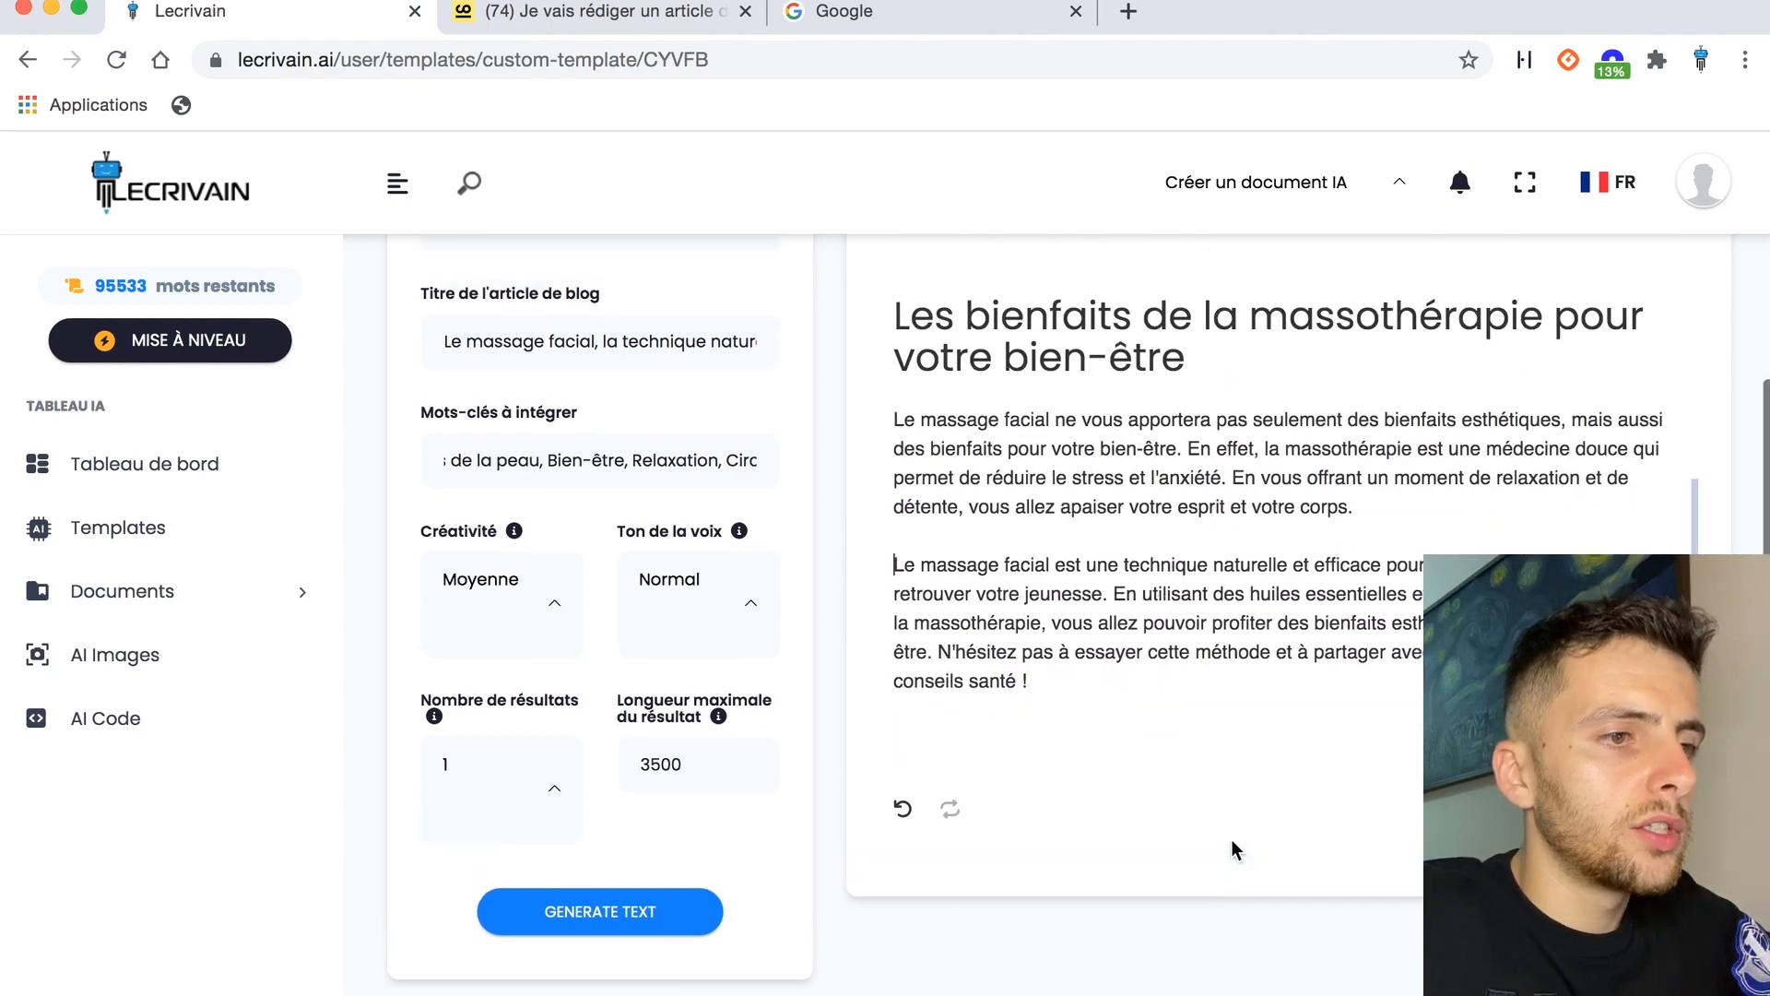
Rename the document as "Article Test 1".
scroll(1235, 850, up, 4)
scroll(1213, 642, up, 10)
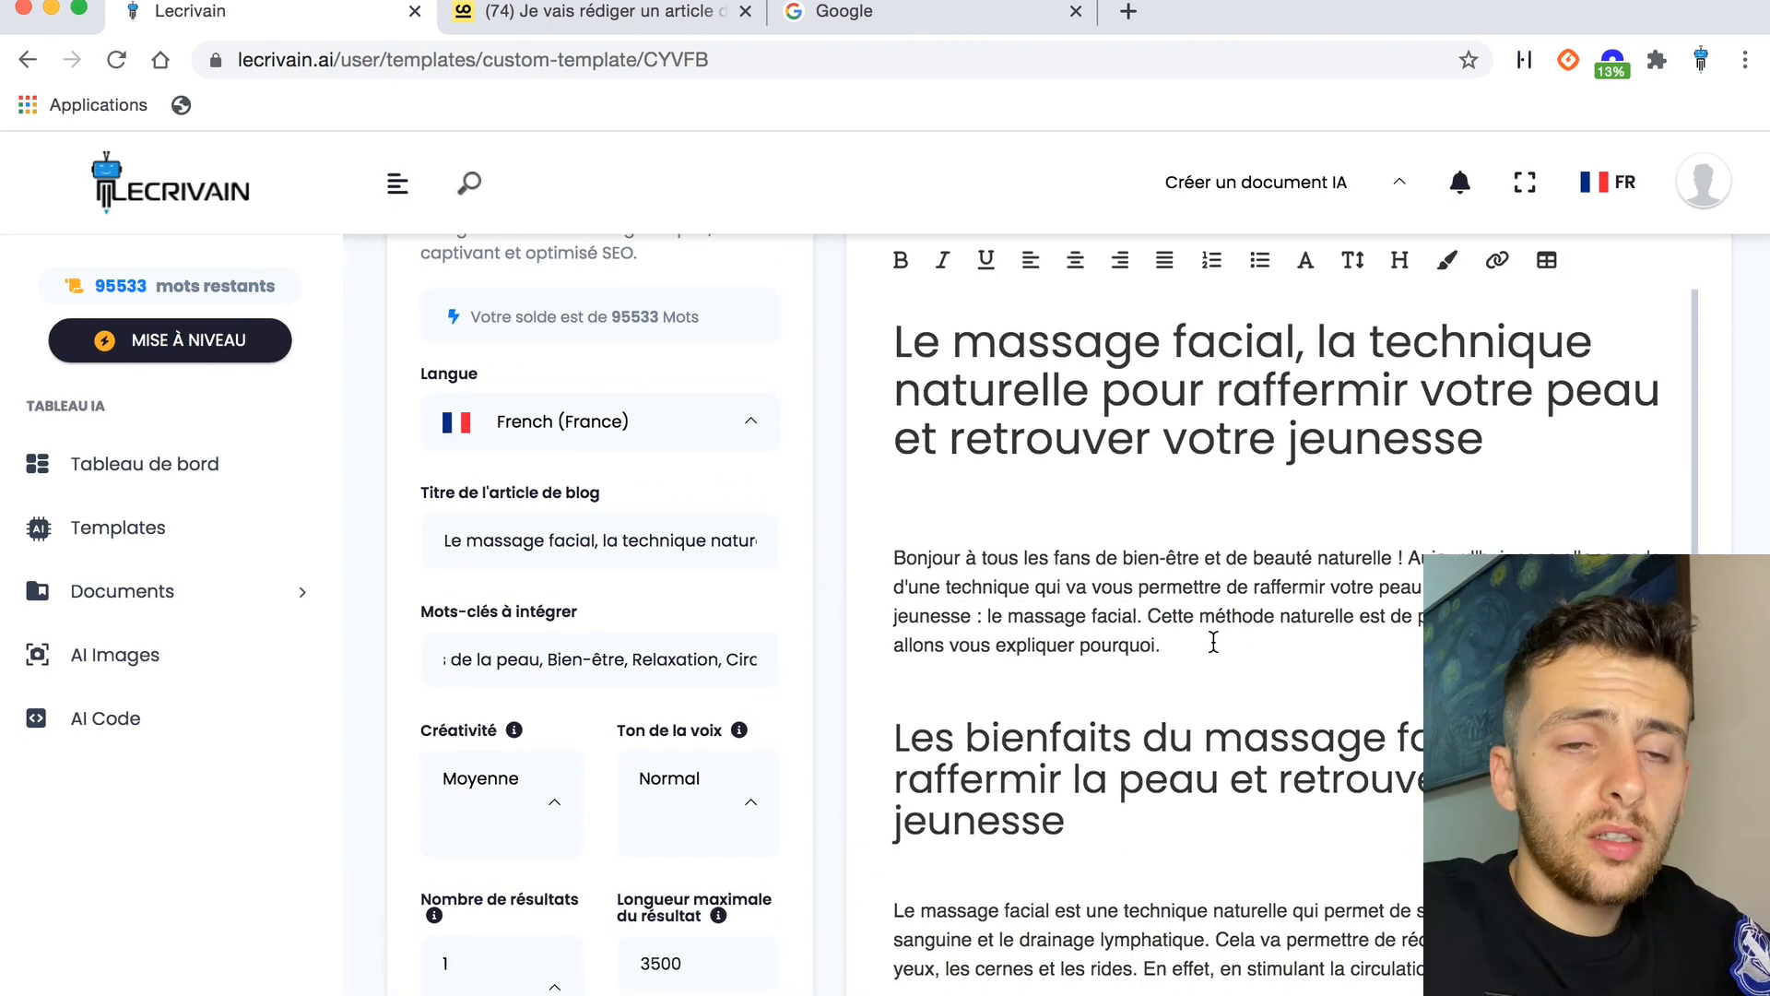
scroll(1213, 642, up, 2)
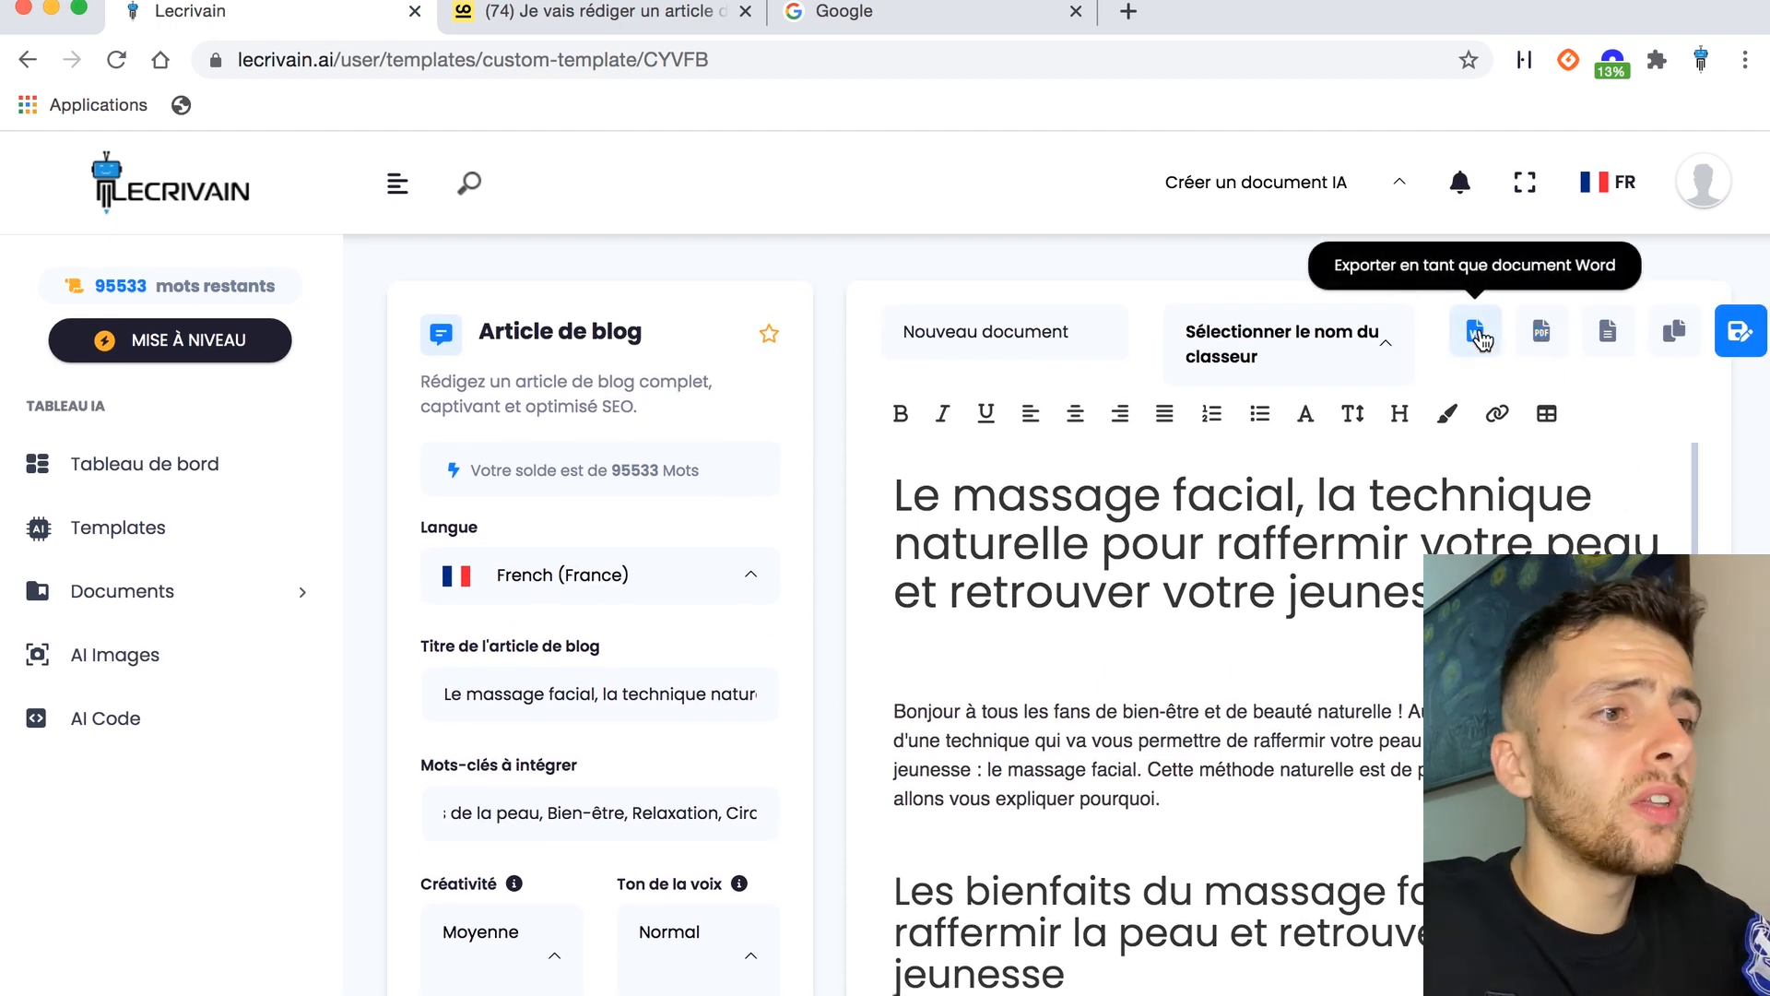
click(983, 332)
triple_click(999, 332)
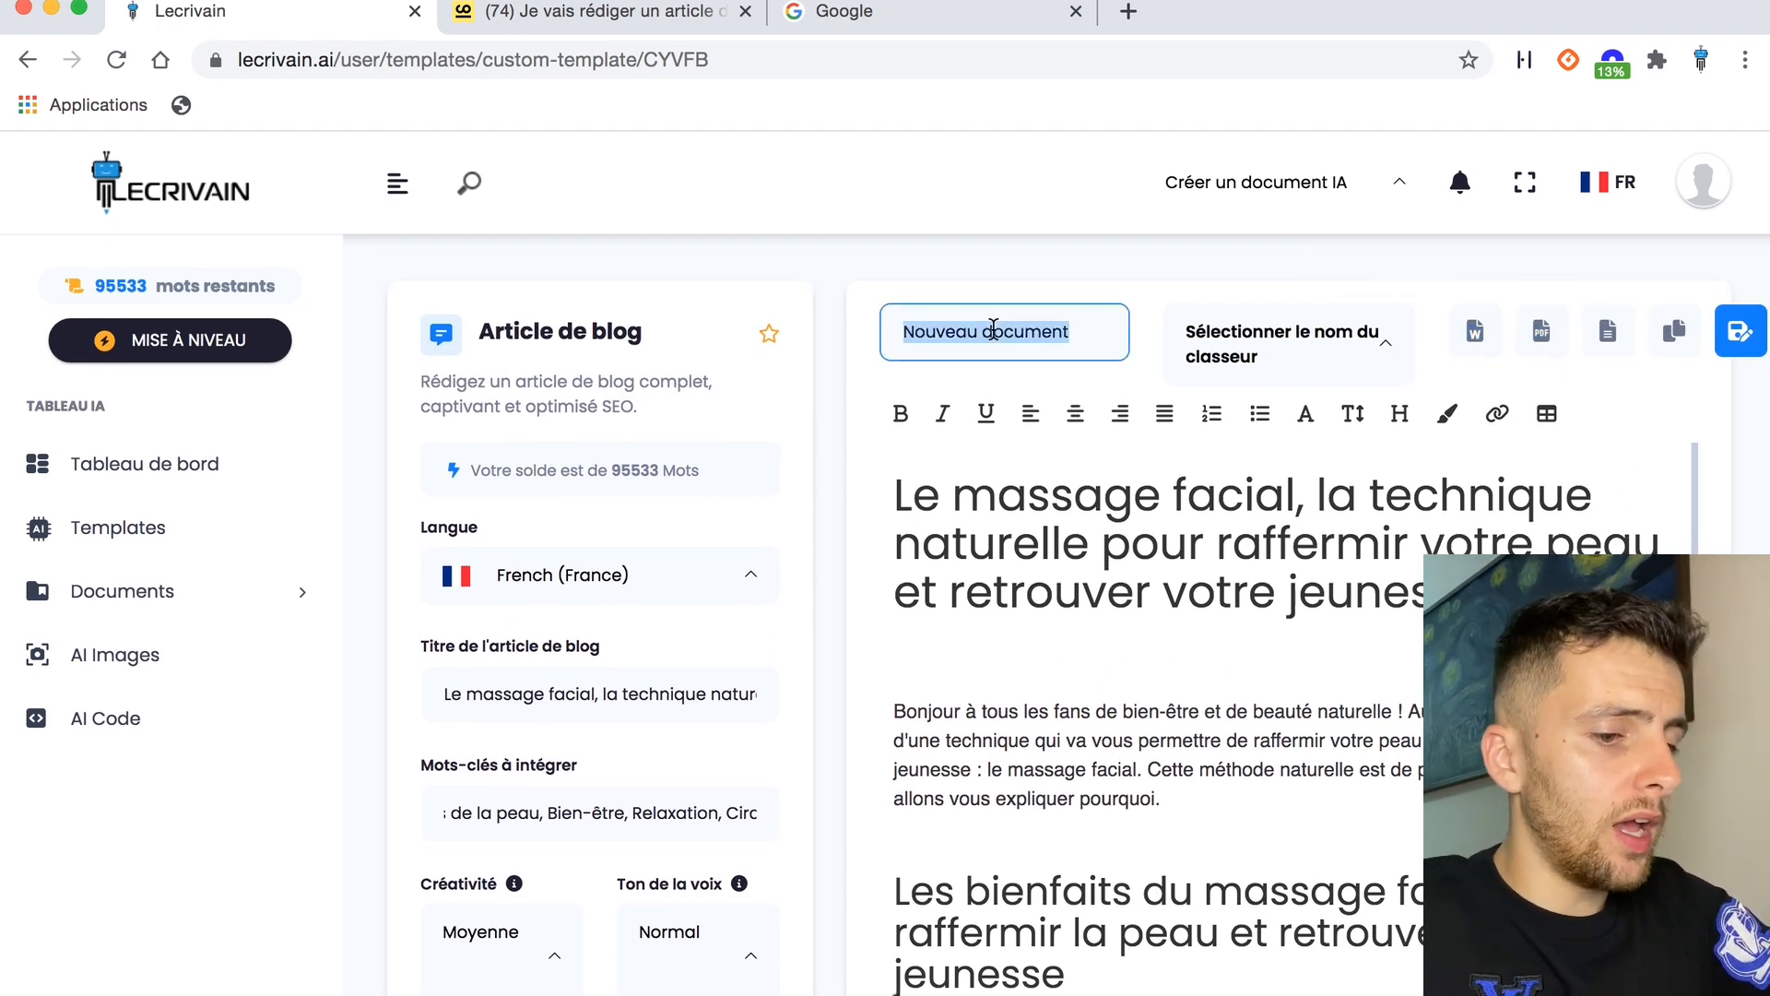
text(Article Test 1)
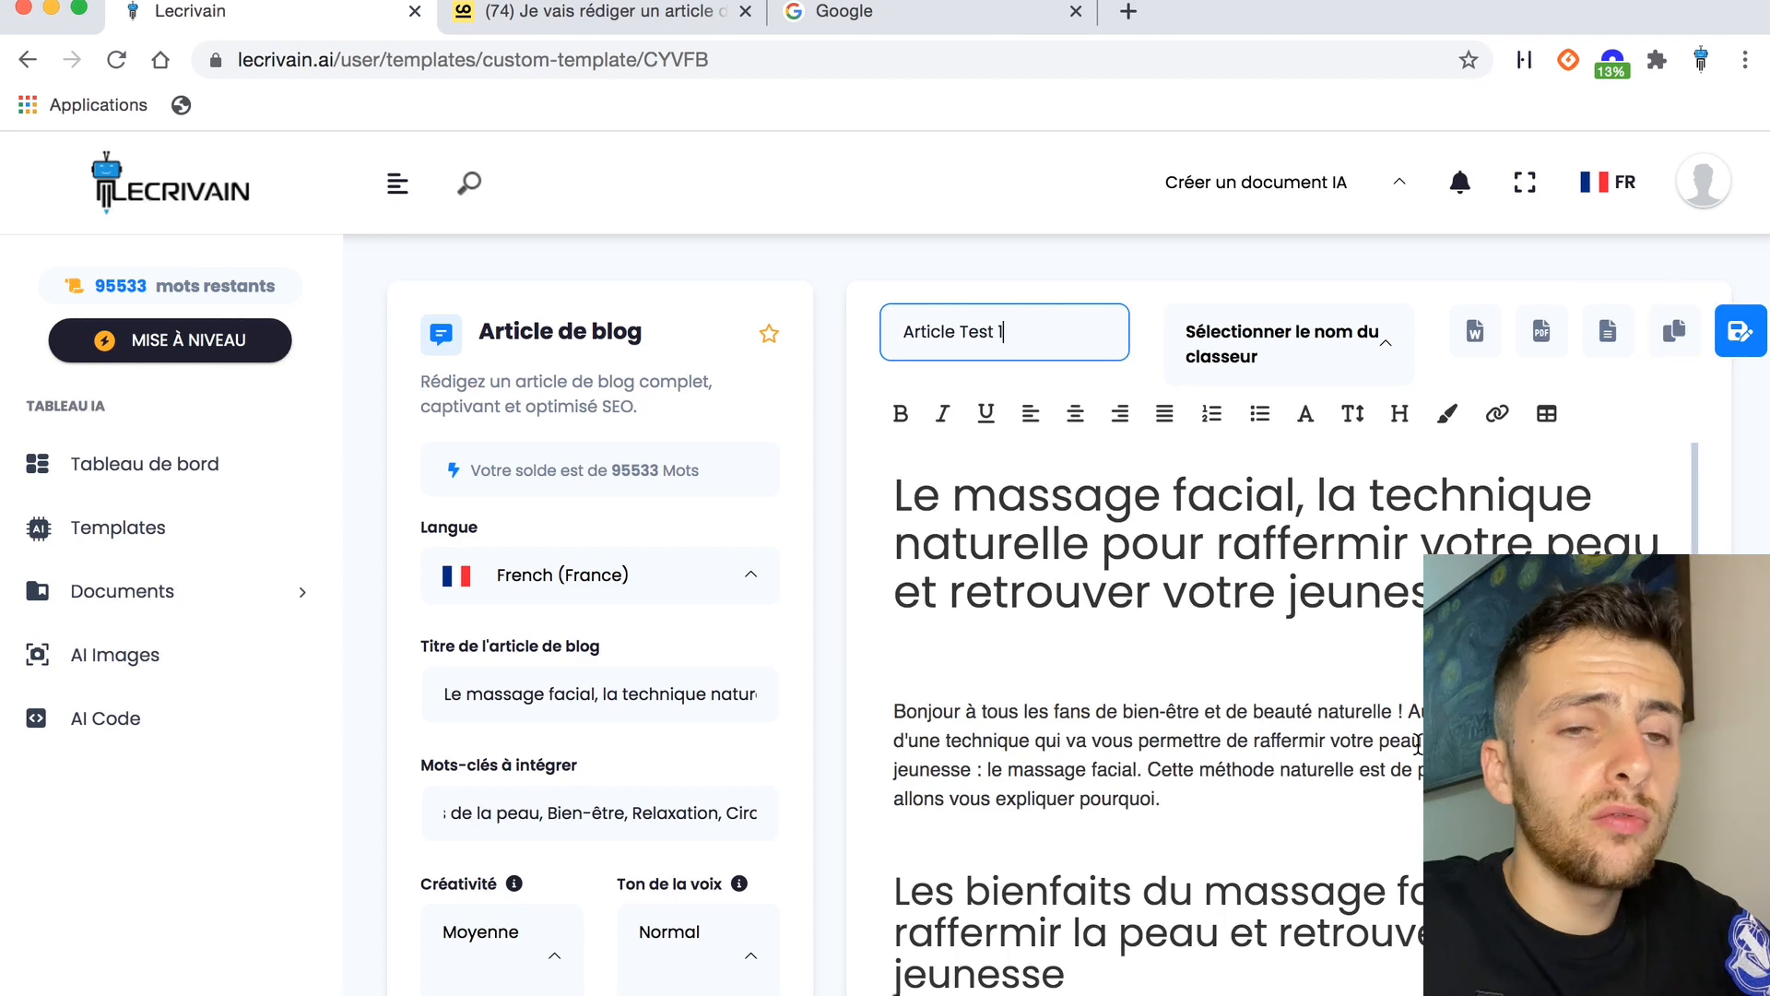
Delete the blank line between the main title and the introduction paragraph.
scroll(1417, 745, down, 1)
scroll(1643, 532, up, 1)
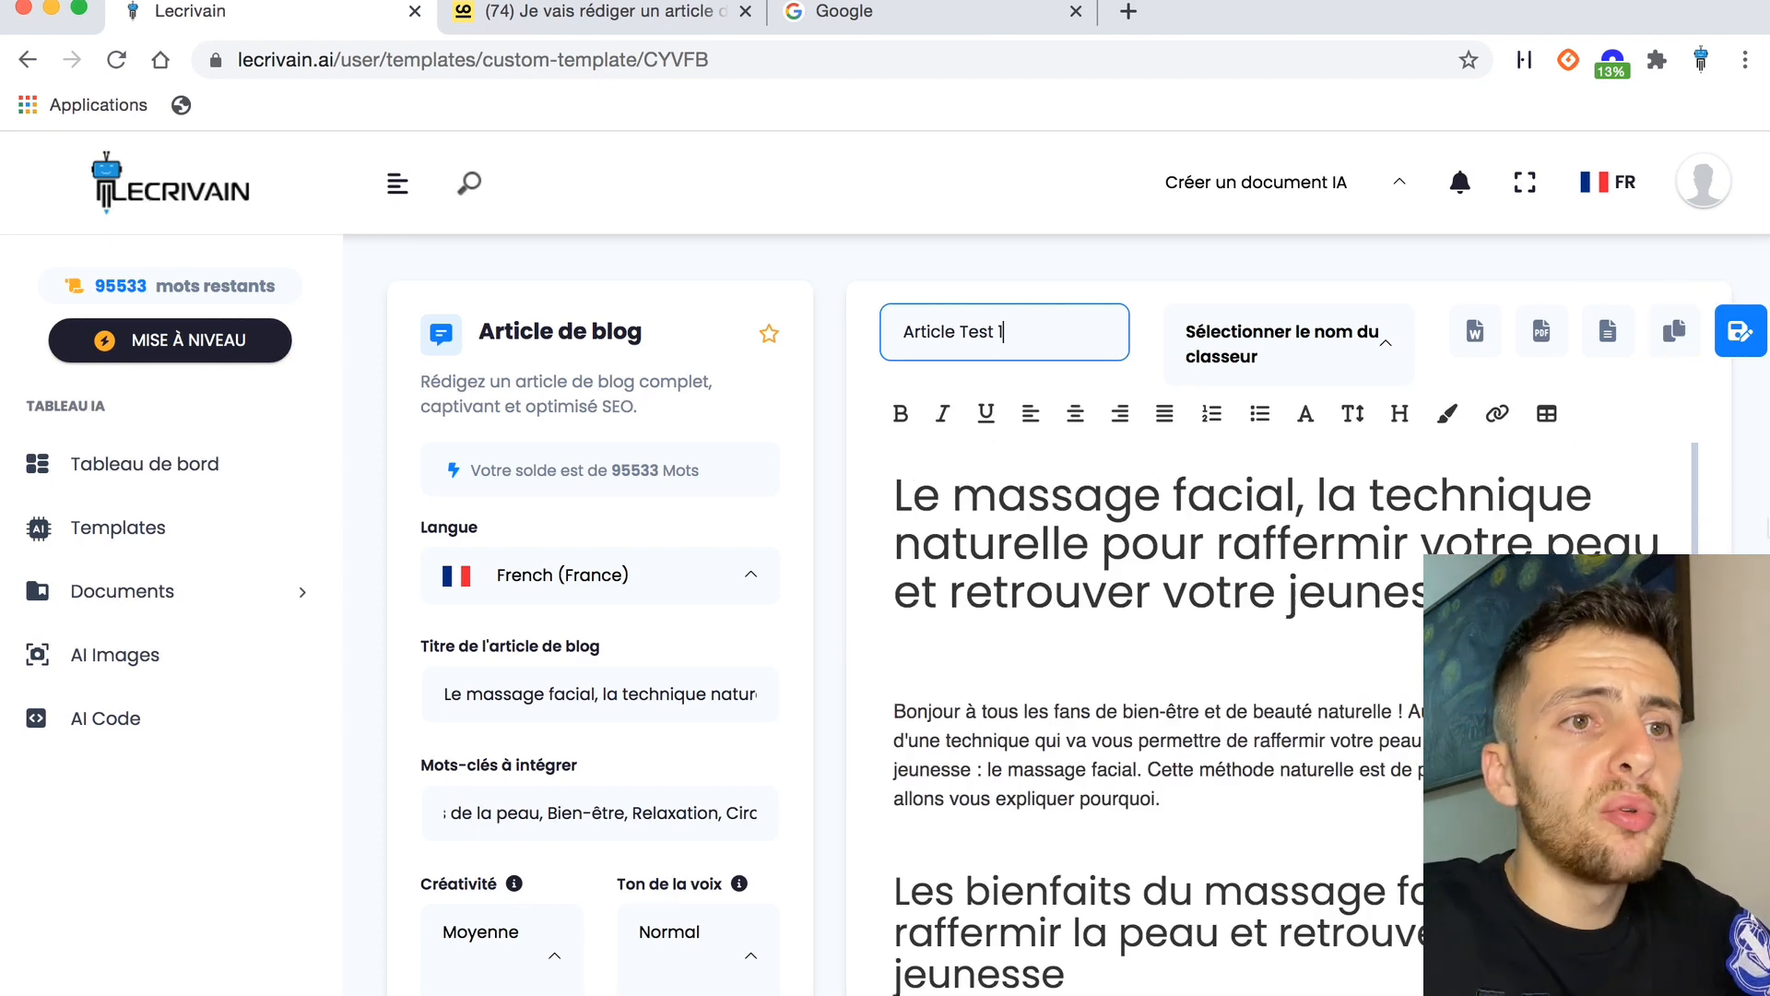
scroll(1135, 601, down, 2)
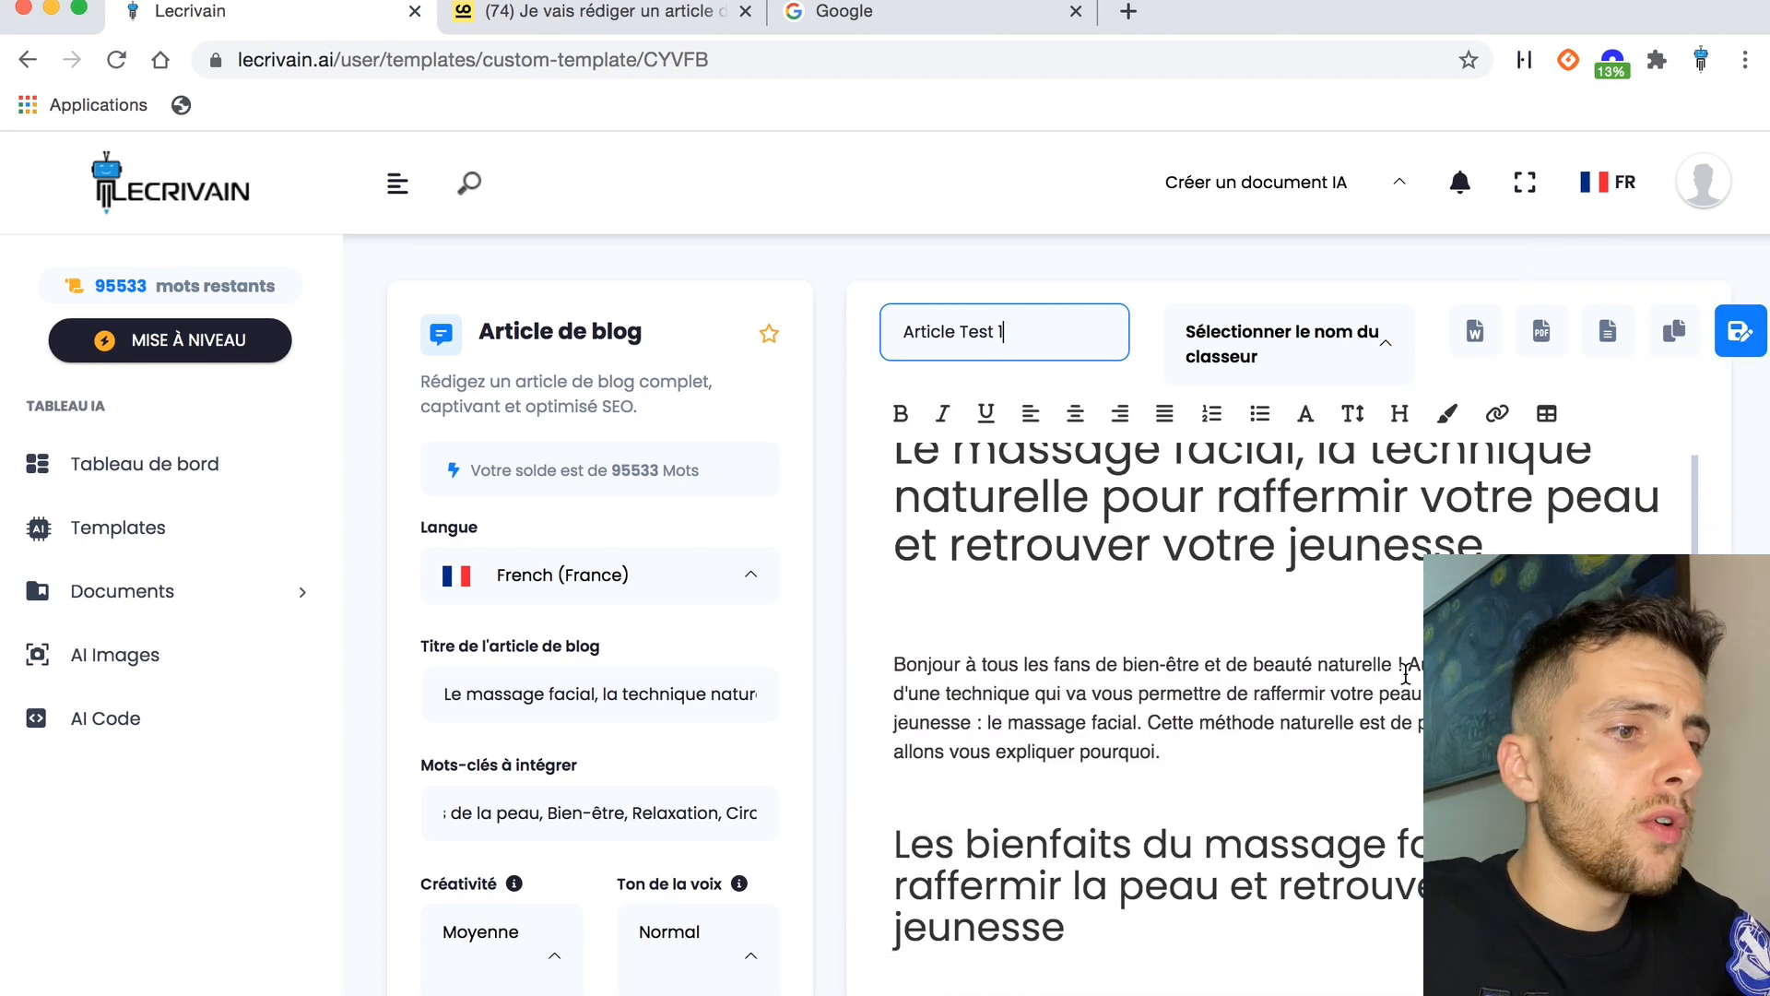
click(1136, 601)
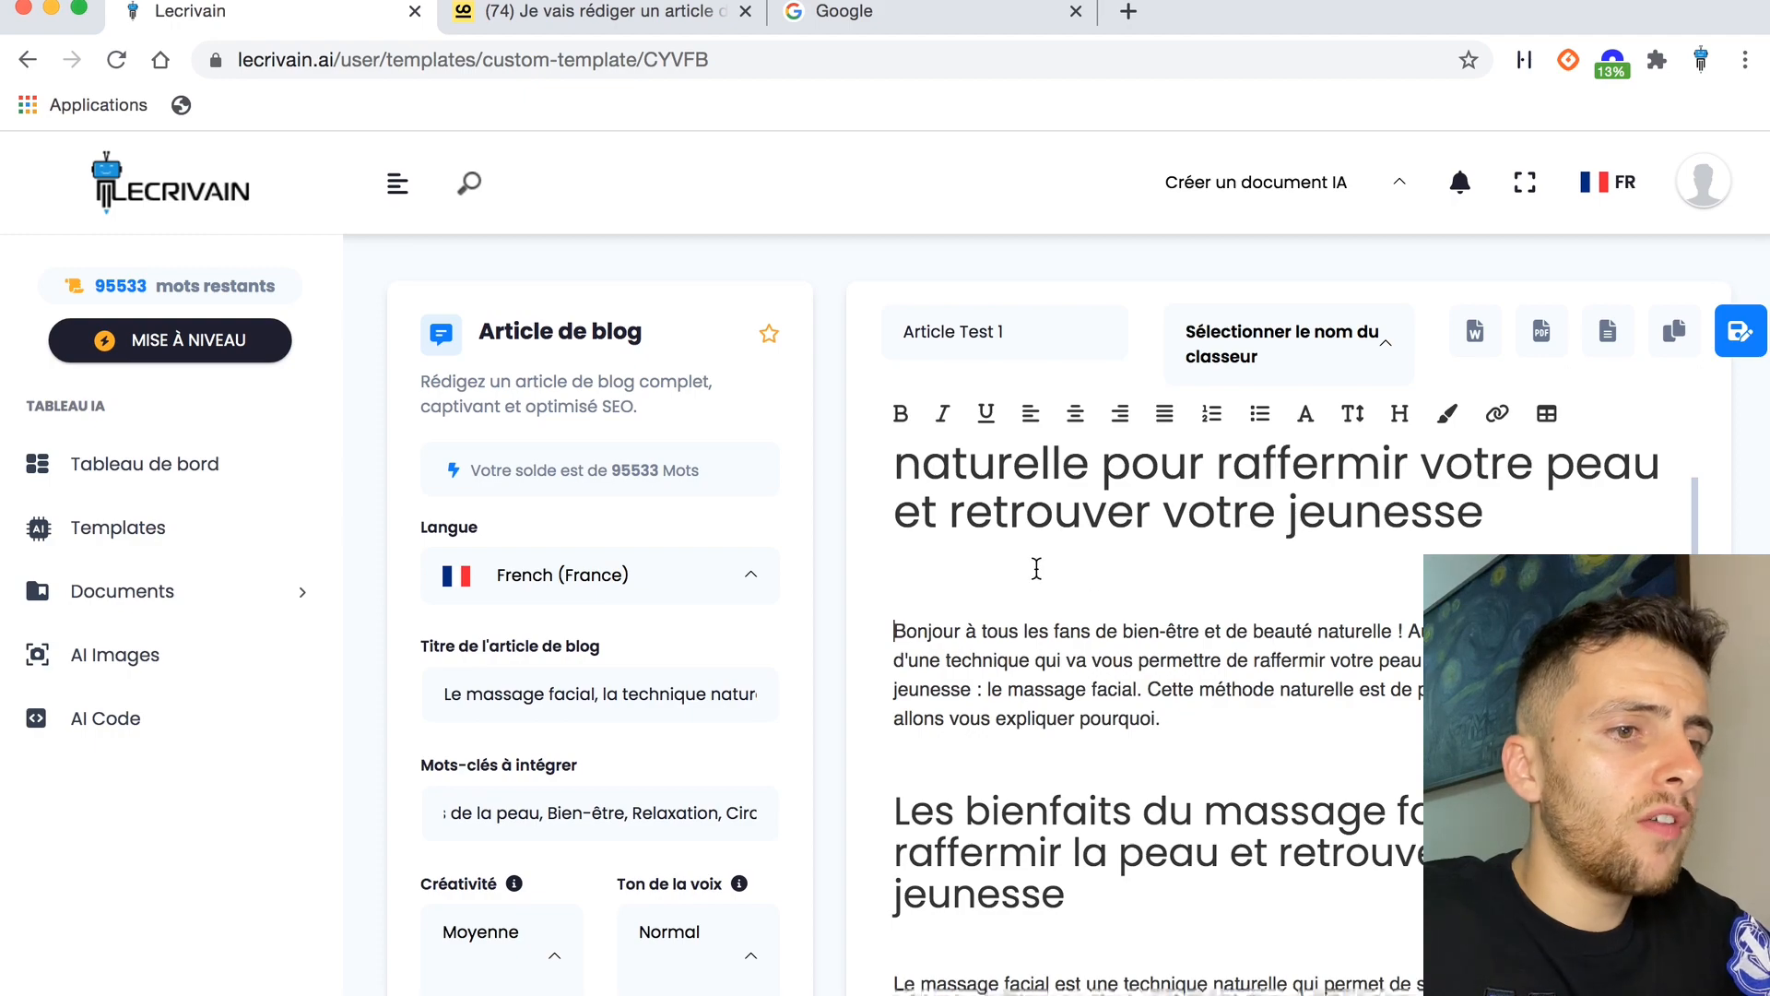
key(BackSpace)
Check the spacing through the rest of the article and remove the extra blank line after the last paragraph.
scroll(1071, 728, down, 10)
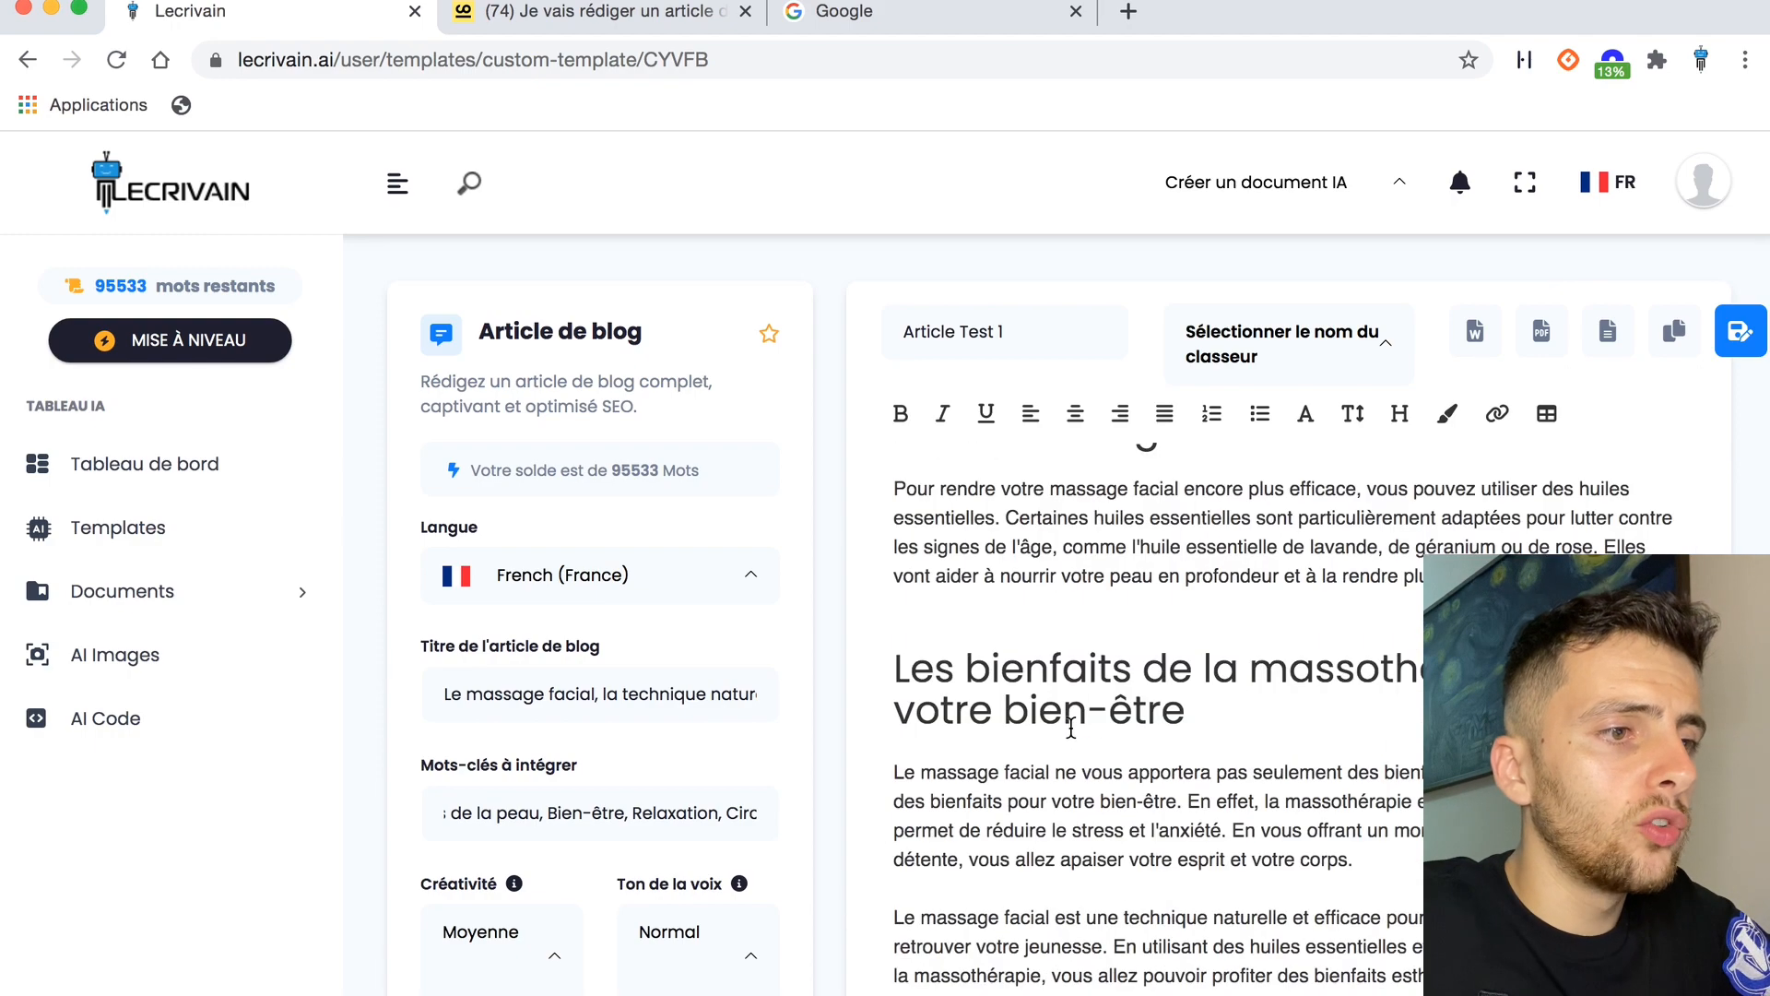
scroll(1072, 727, up, 5)
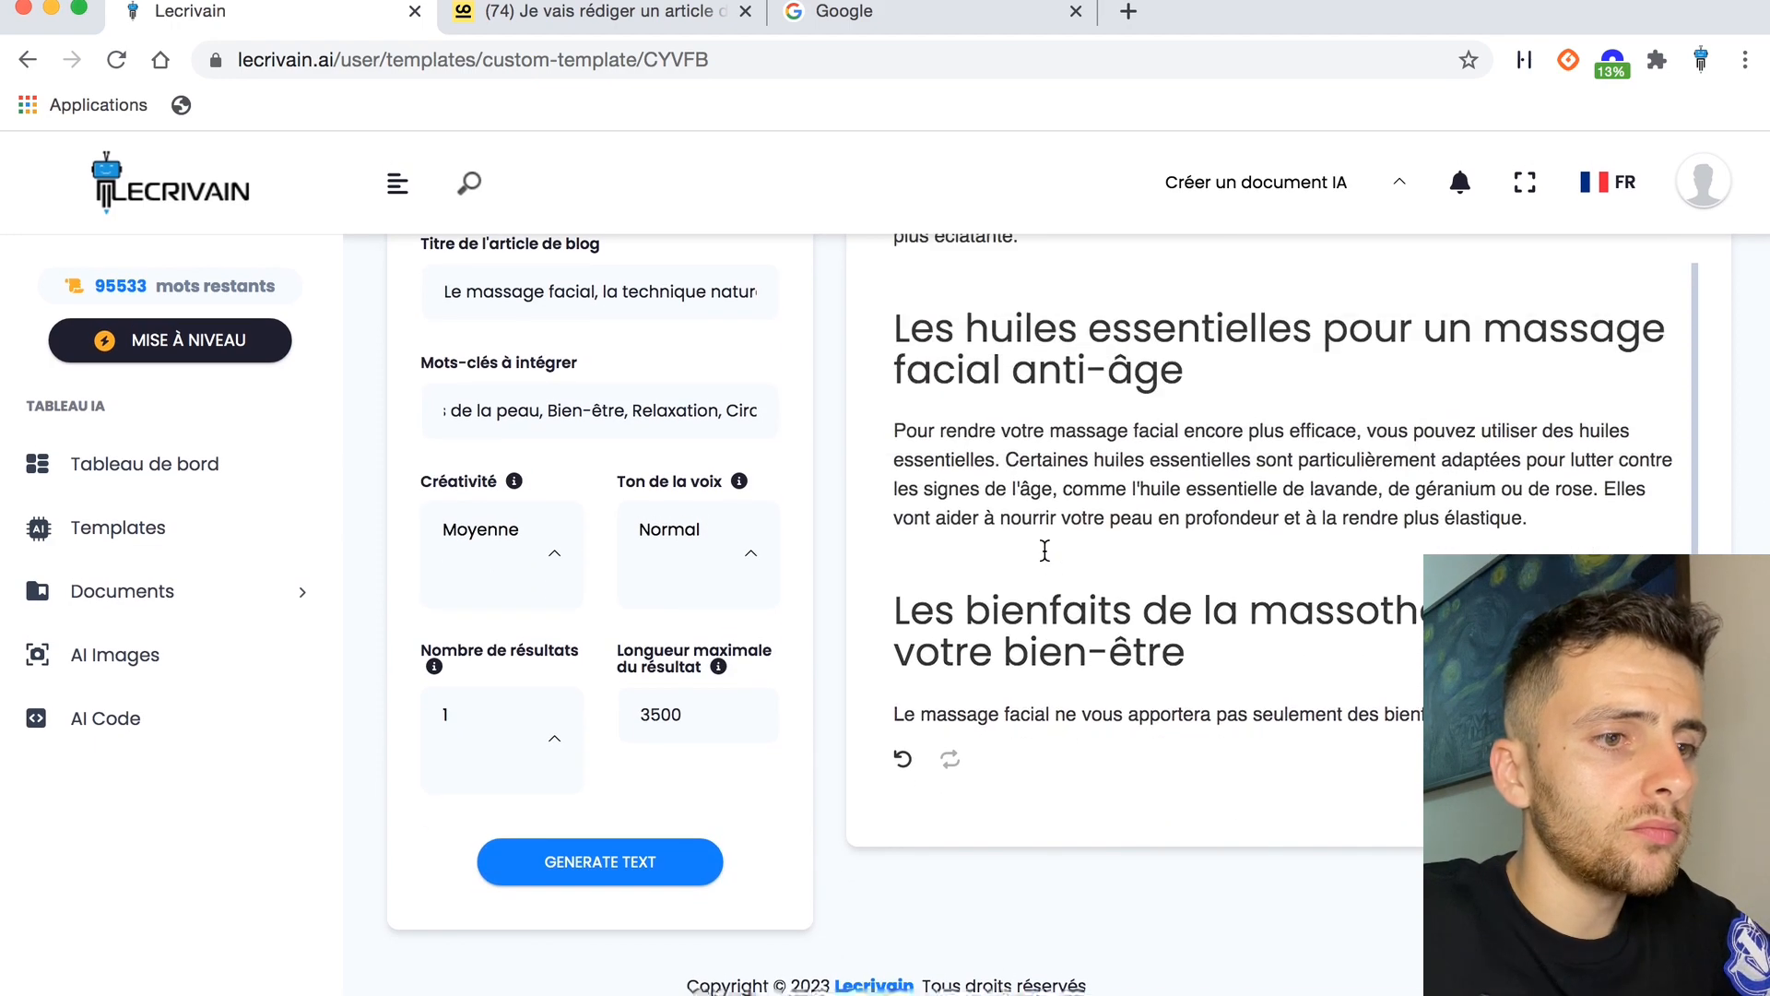
scroll(1044, 550, down, 4)
scroll(1228, 723, up, 1)
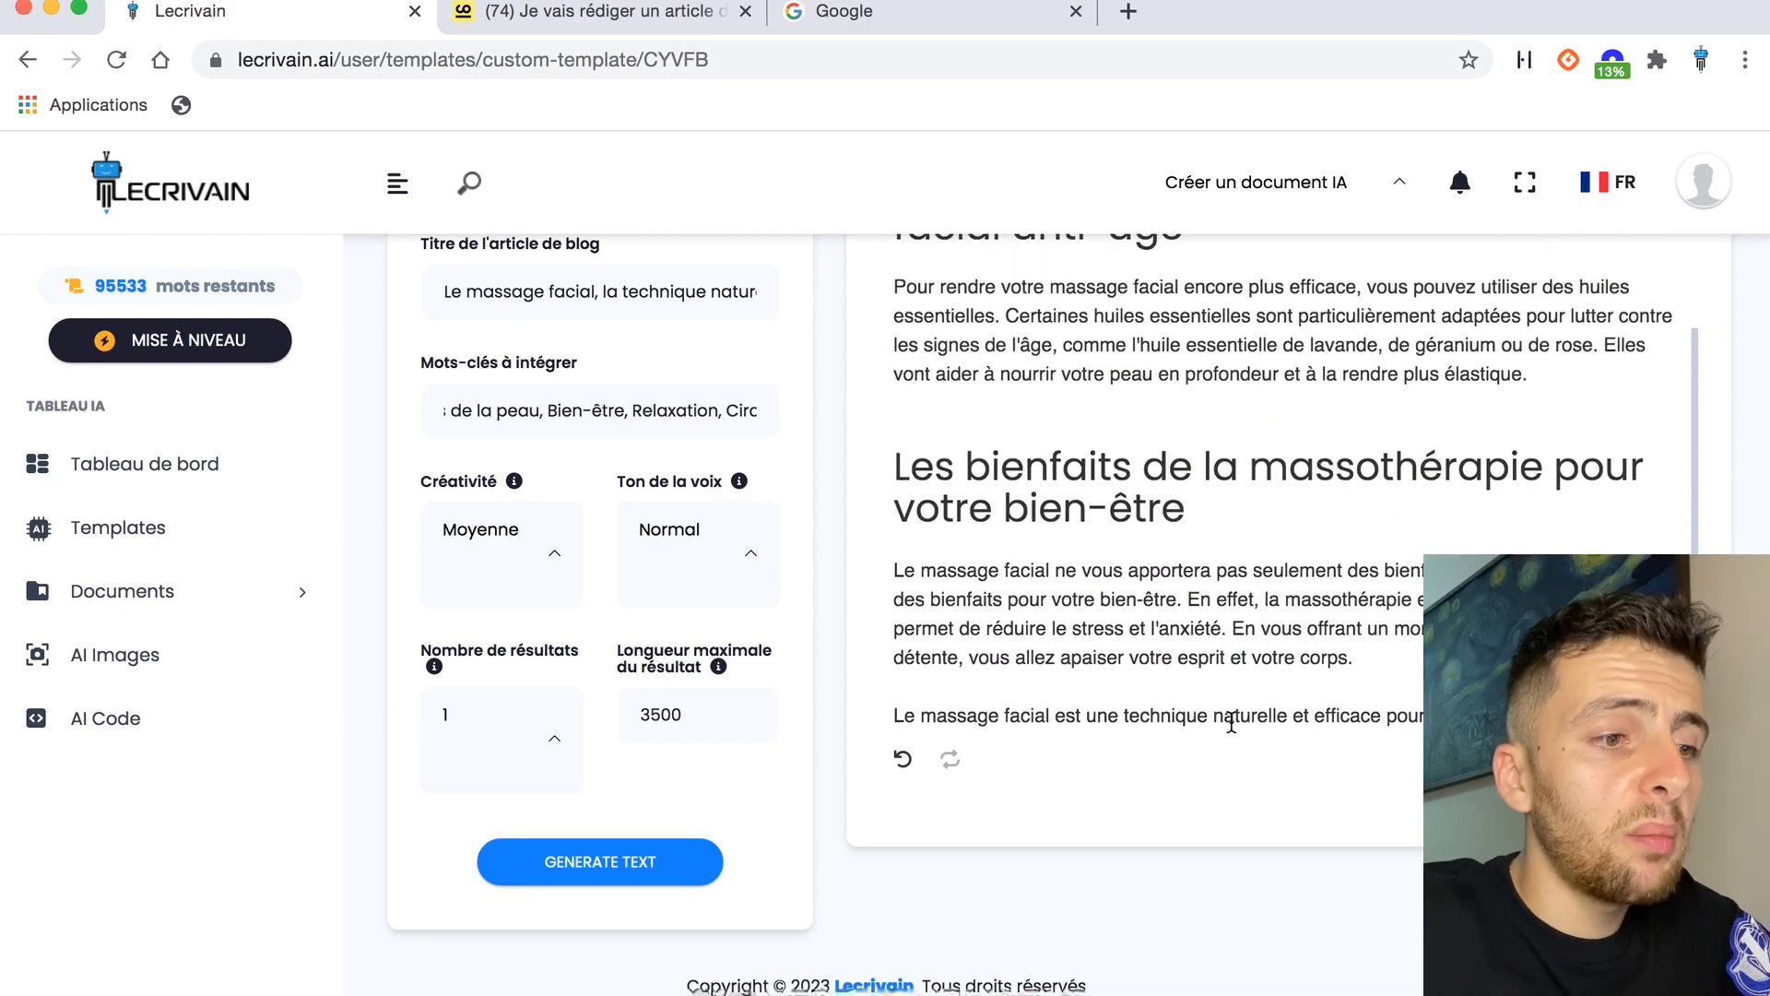
scroll(1231, 721, down, 1)
scroll(1232, 722, up, 4)
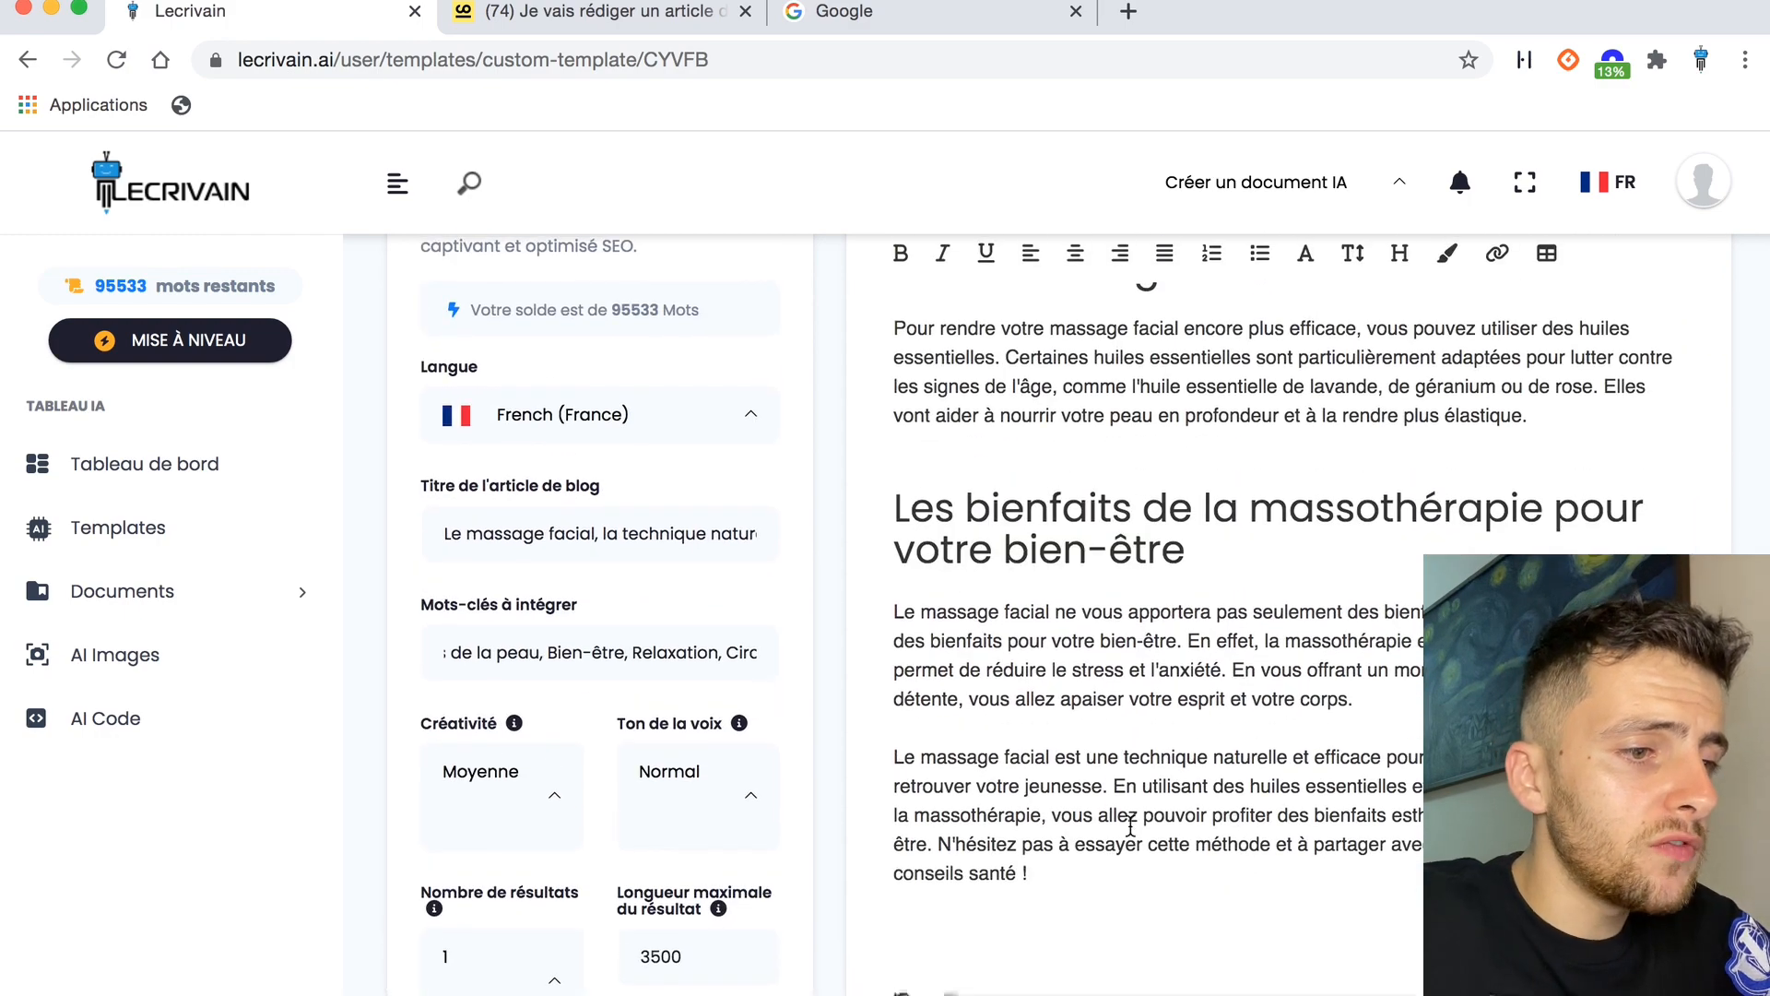
key(BackSpace)
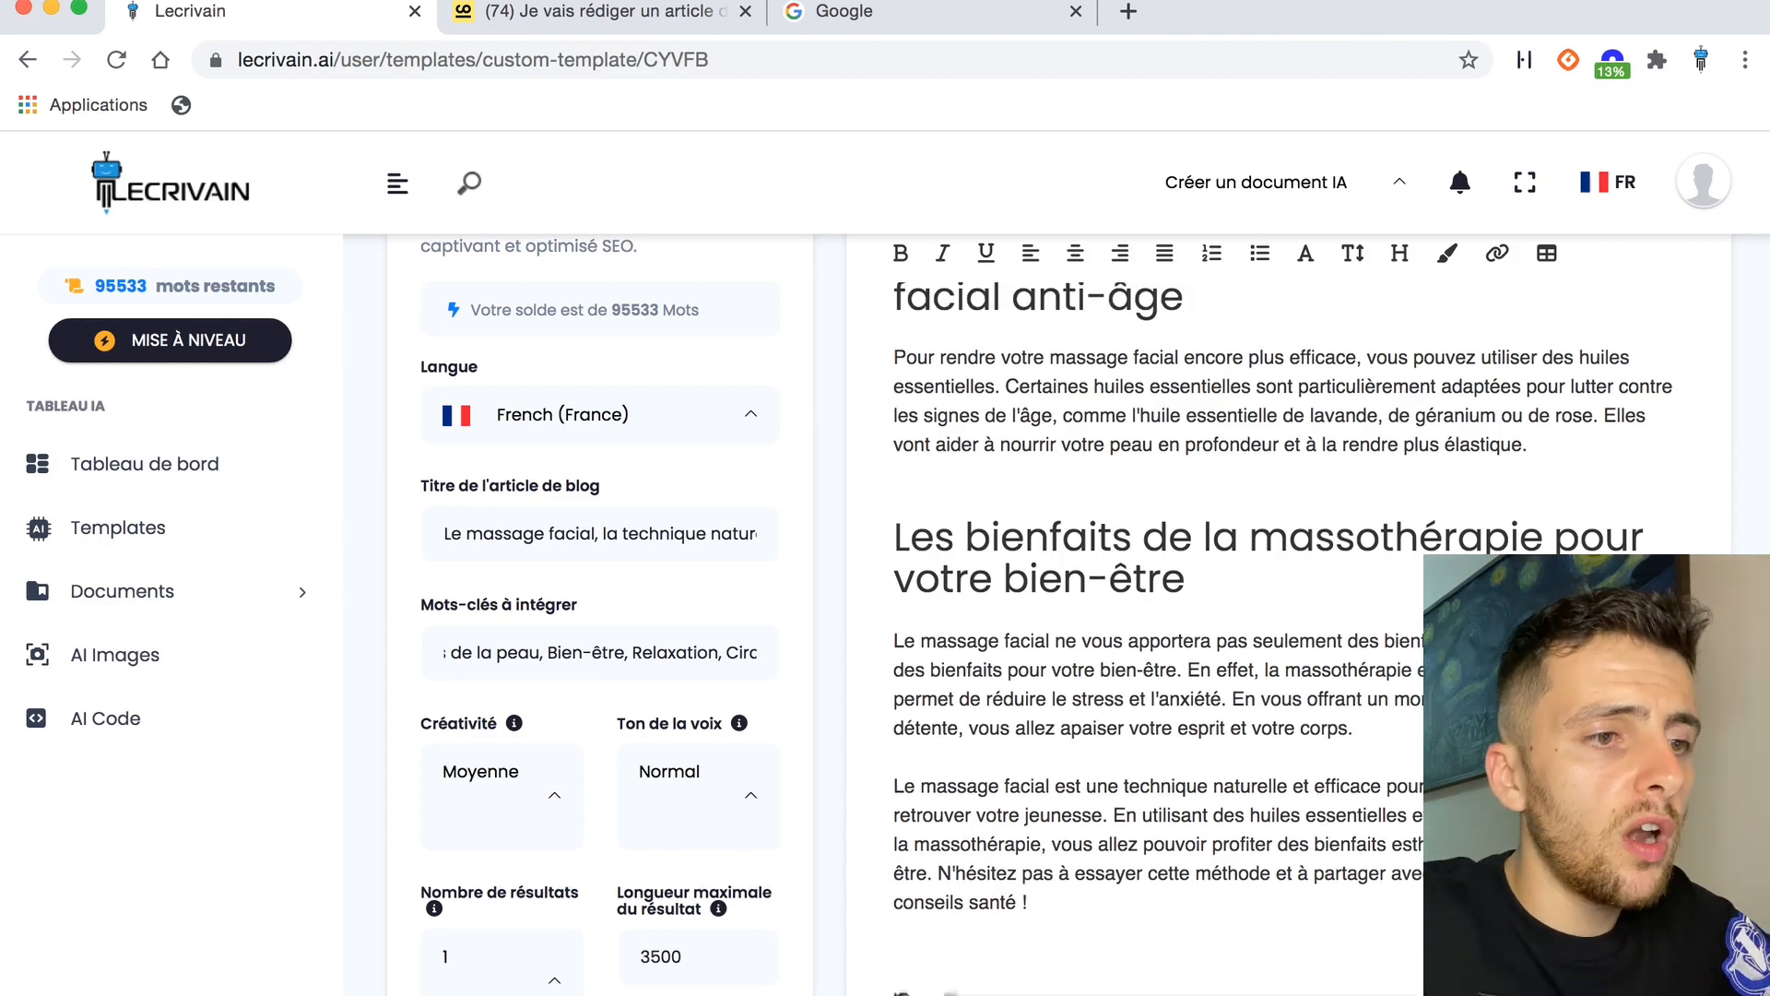
Look over the formatted article once more and save the document.
scroll(1208, 659, up, 10)
scroll(1219, 654, up, 2)
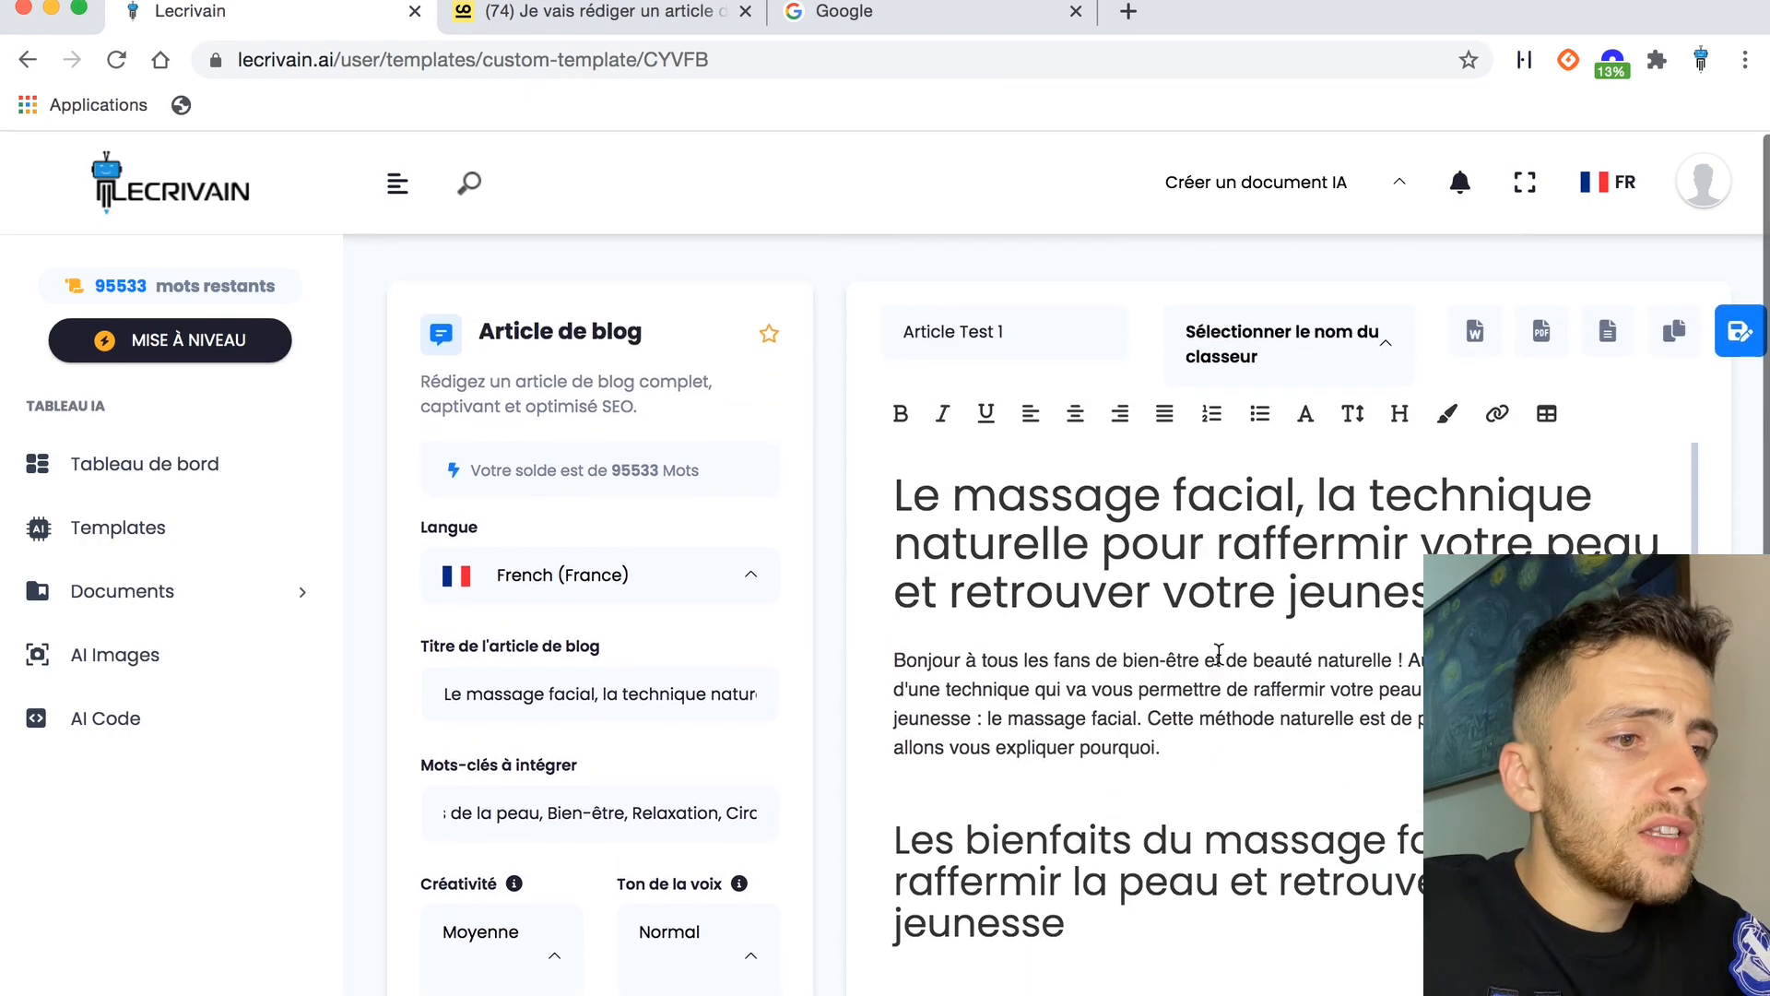
scroll(1233, 794, down, 8)
scroll(1235, 789, up, 4)
scroll(1235, 789, up, 4)
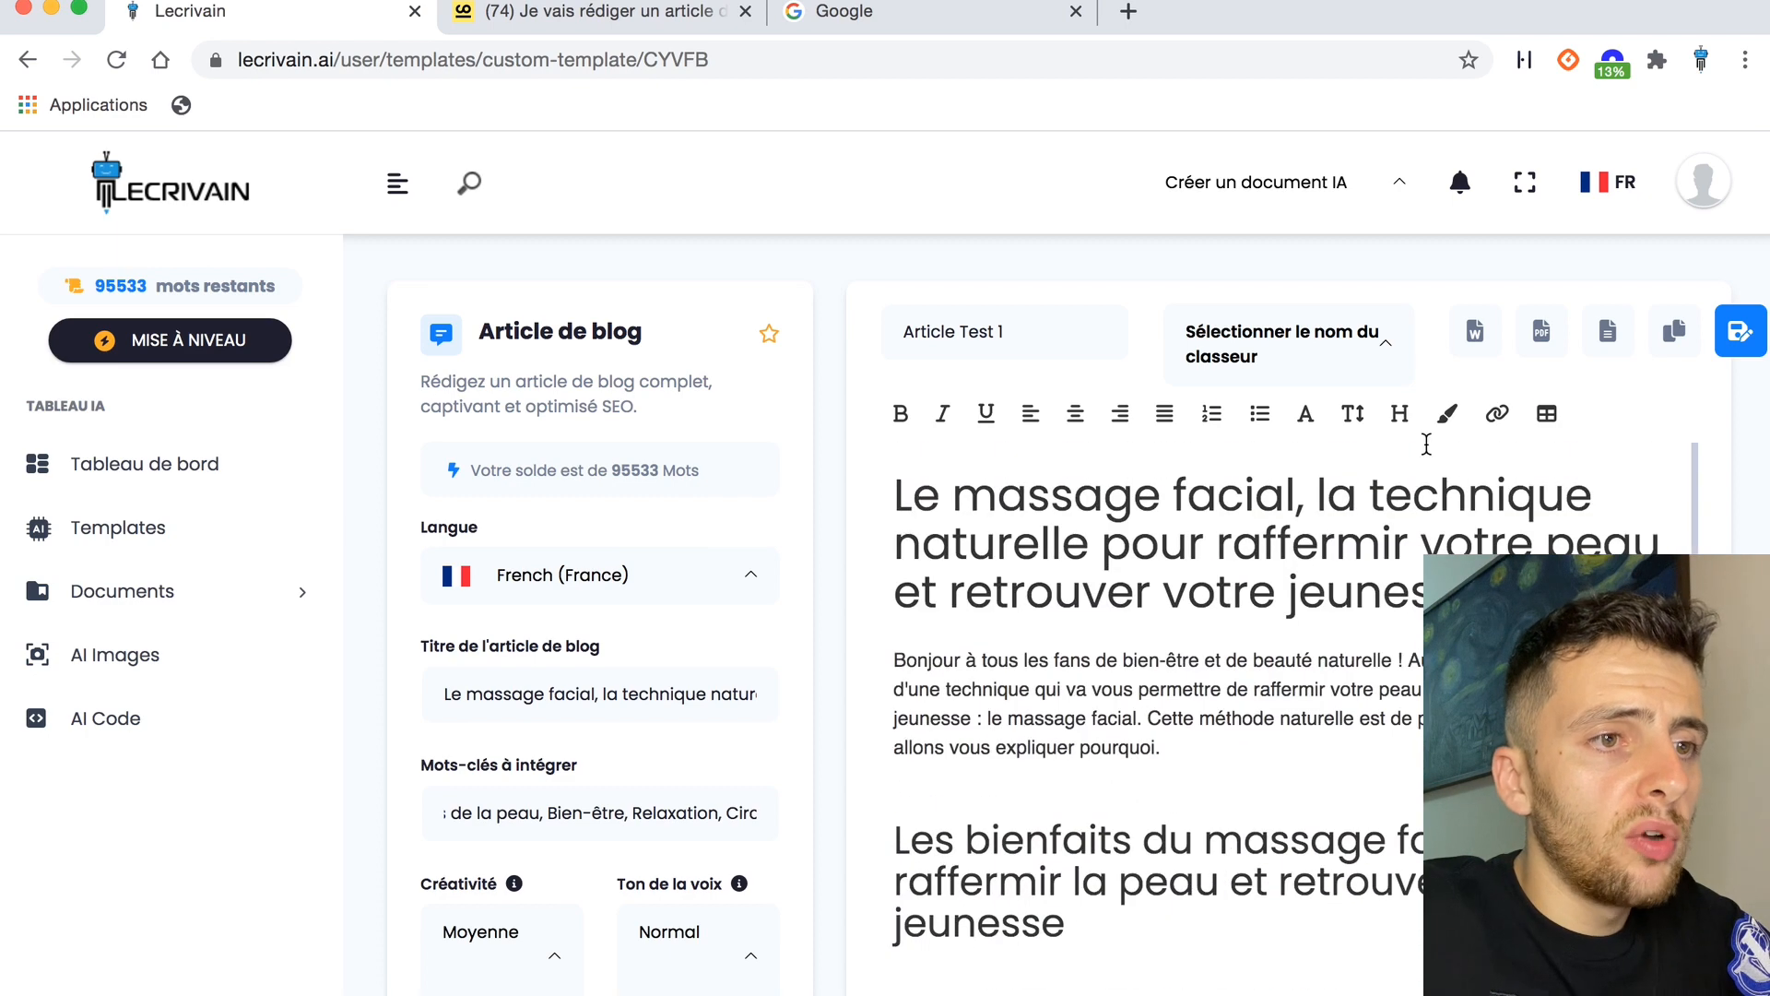
scroll(1429, 324, down, 2)
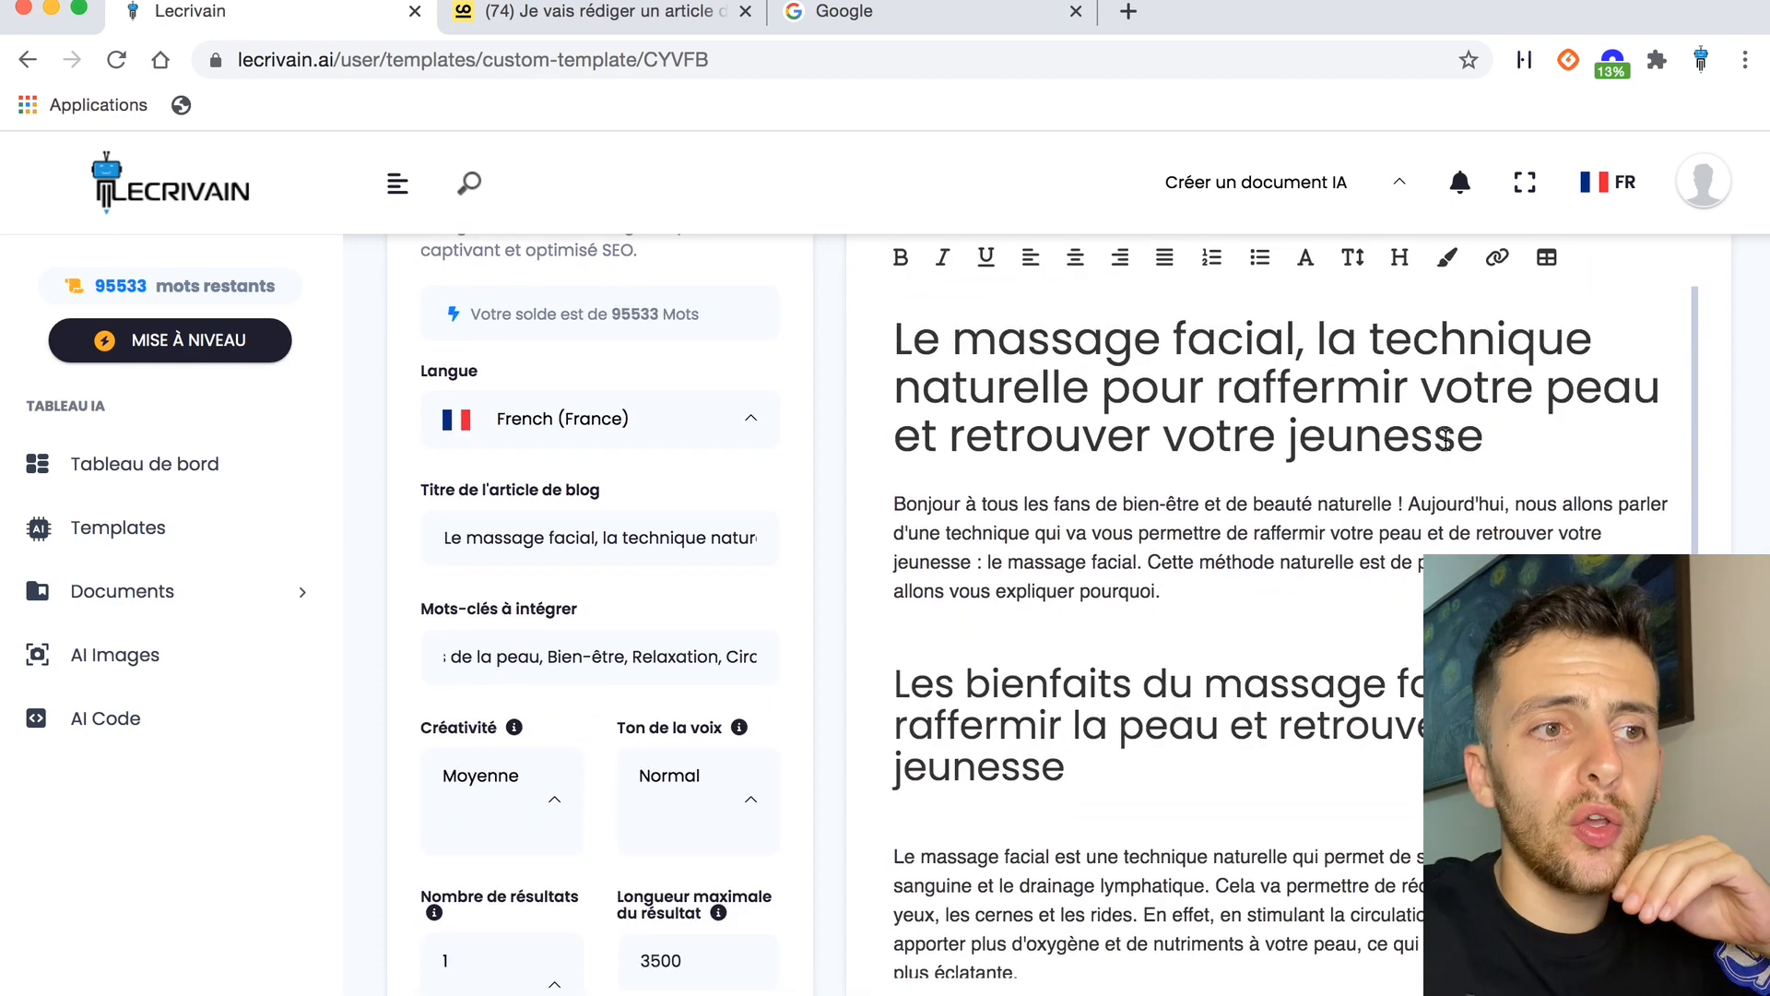
scroll(1567, 405, up, 3)
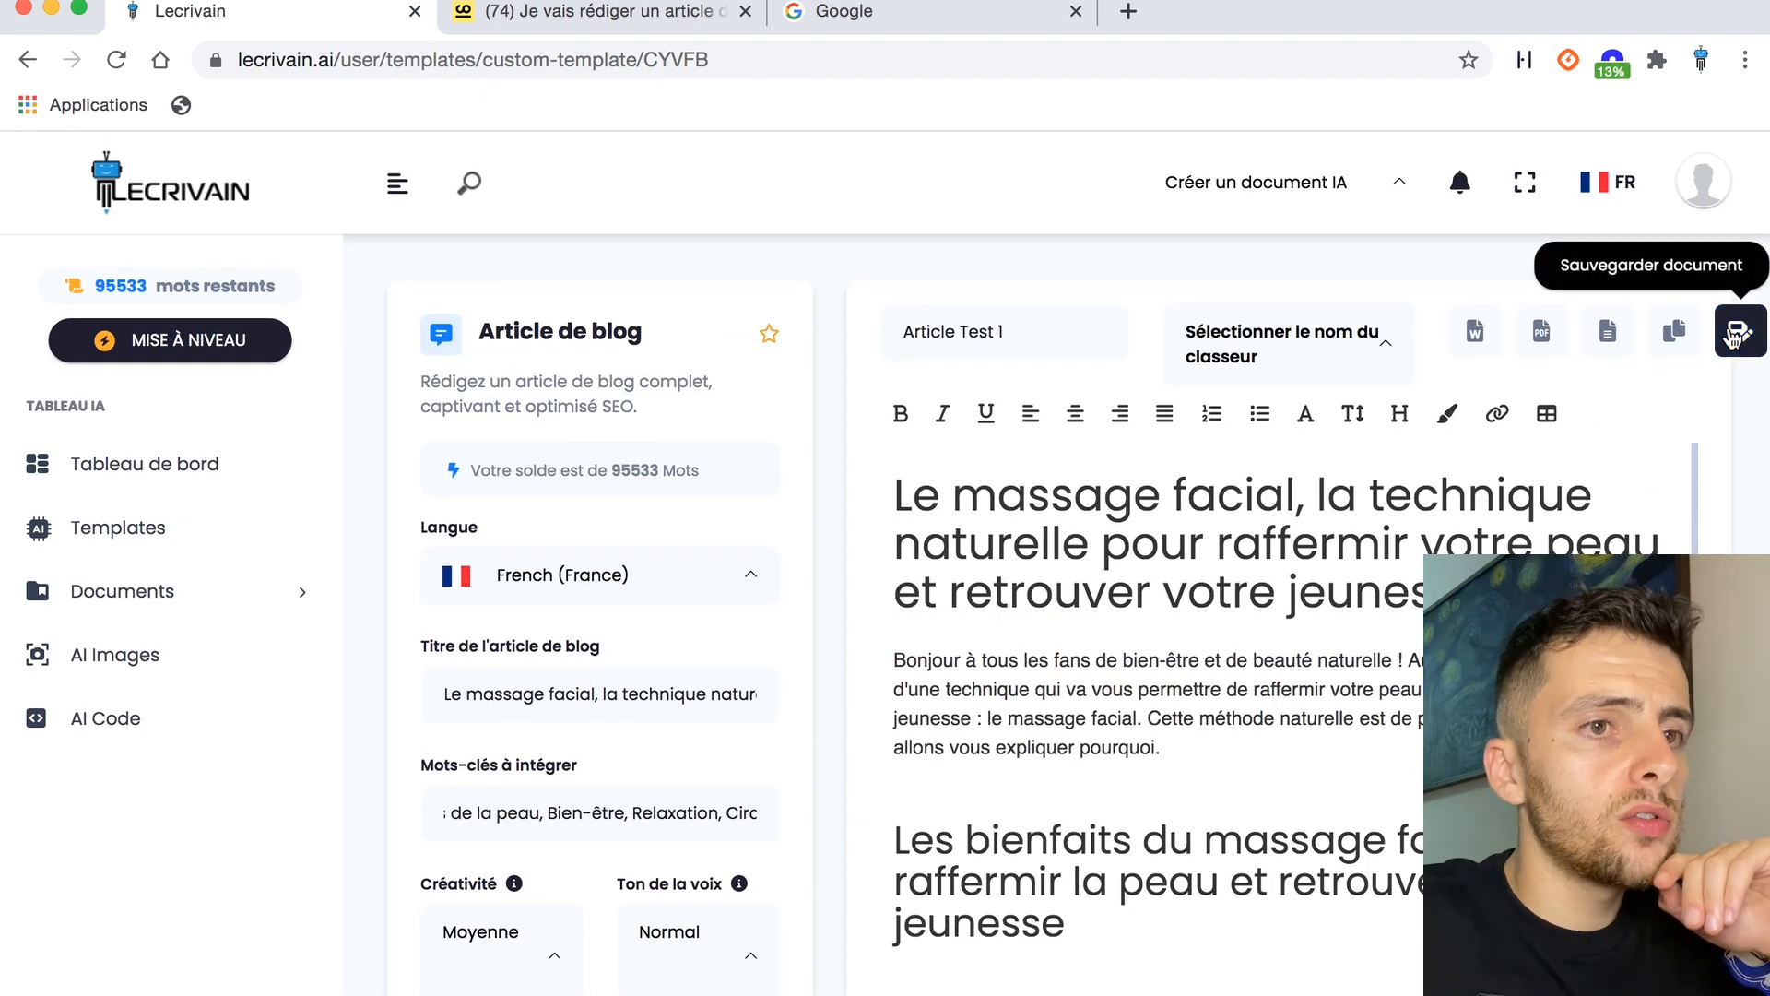
click(1733, 339)
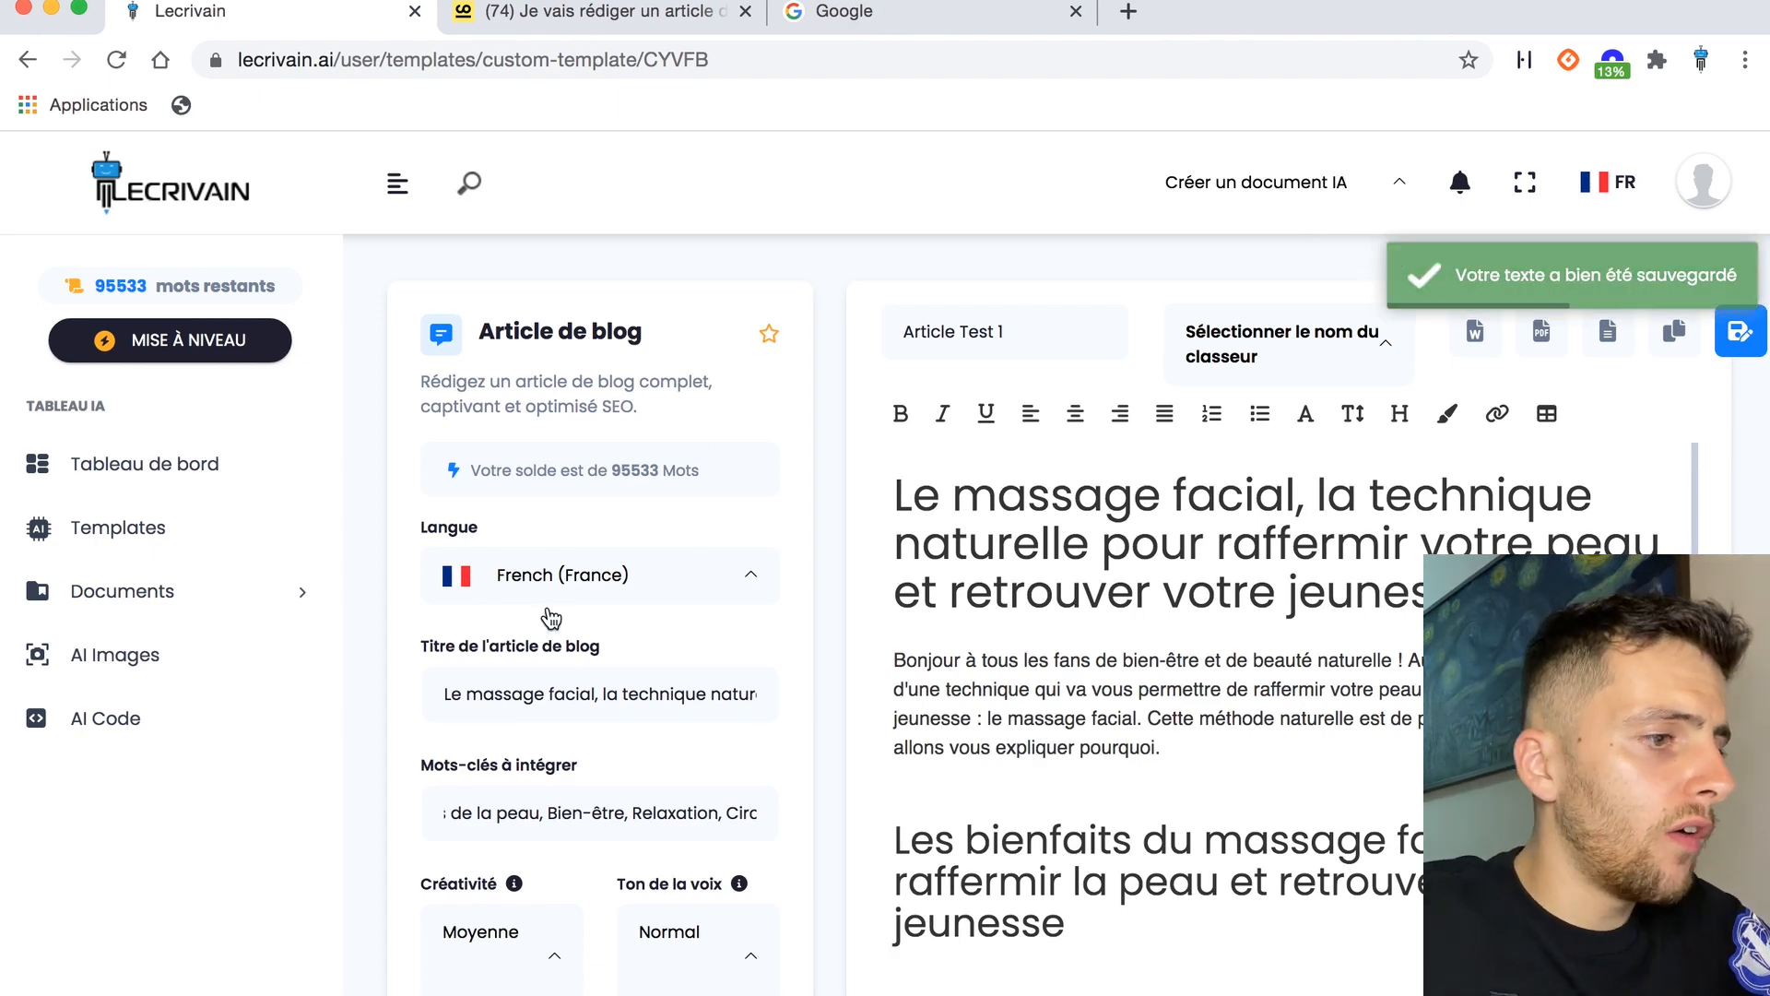
Copy the blog article title and open the "Sous-titres d'article de blog" template from the Blog & SEO category.
triple_click(572, 698)
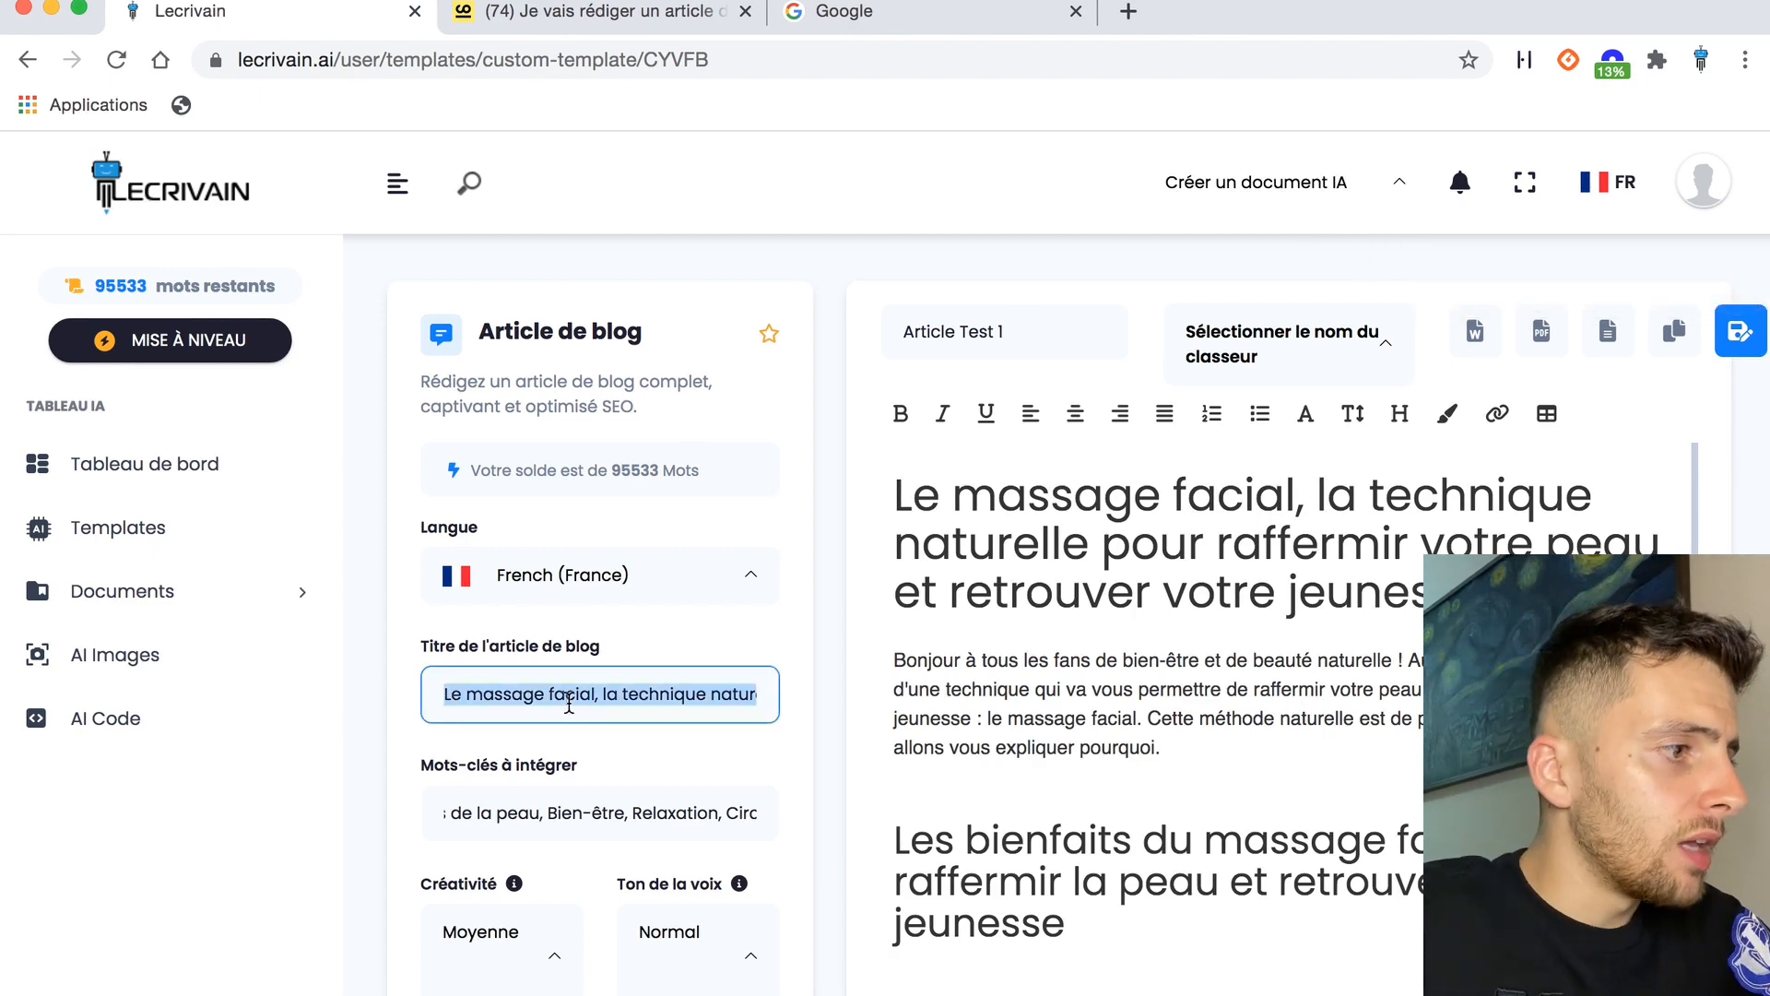
click(126, 526)
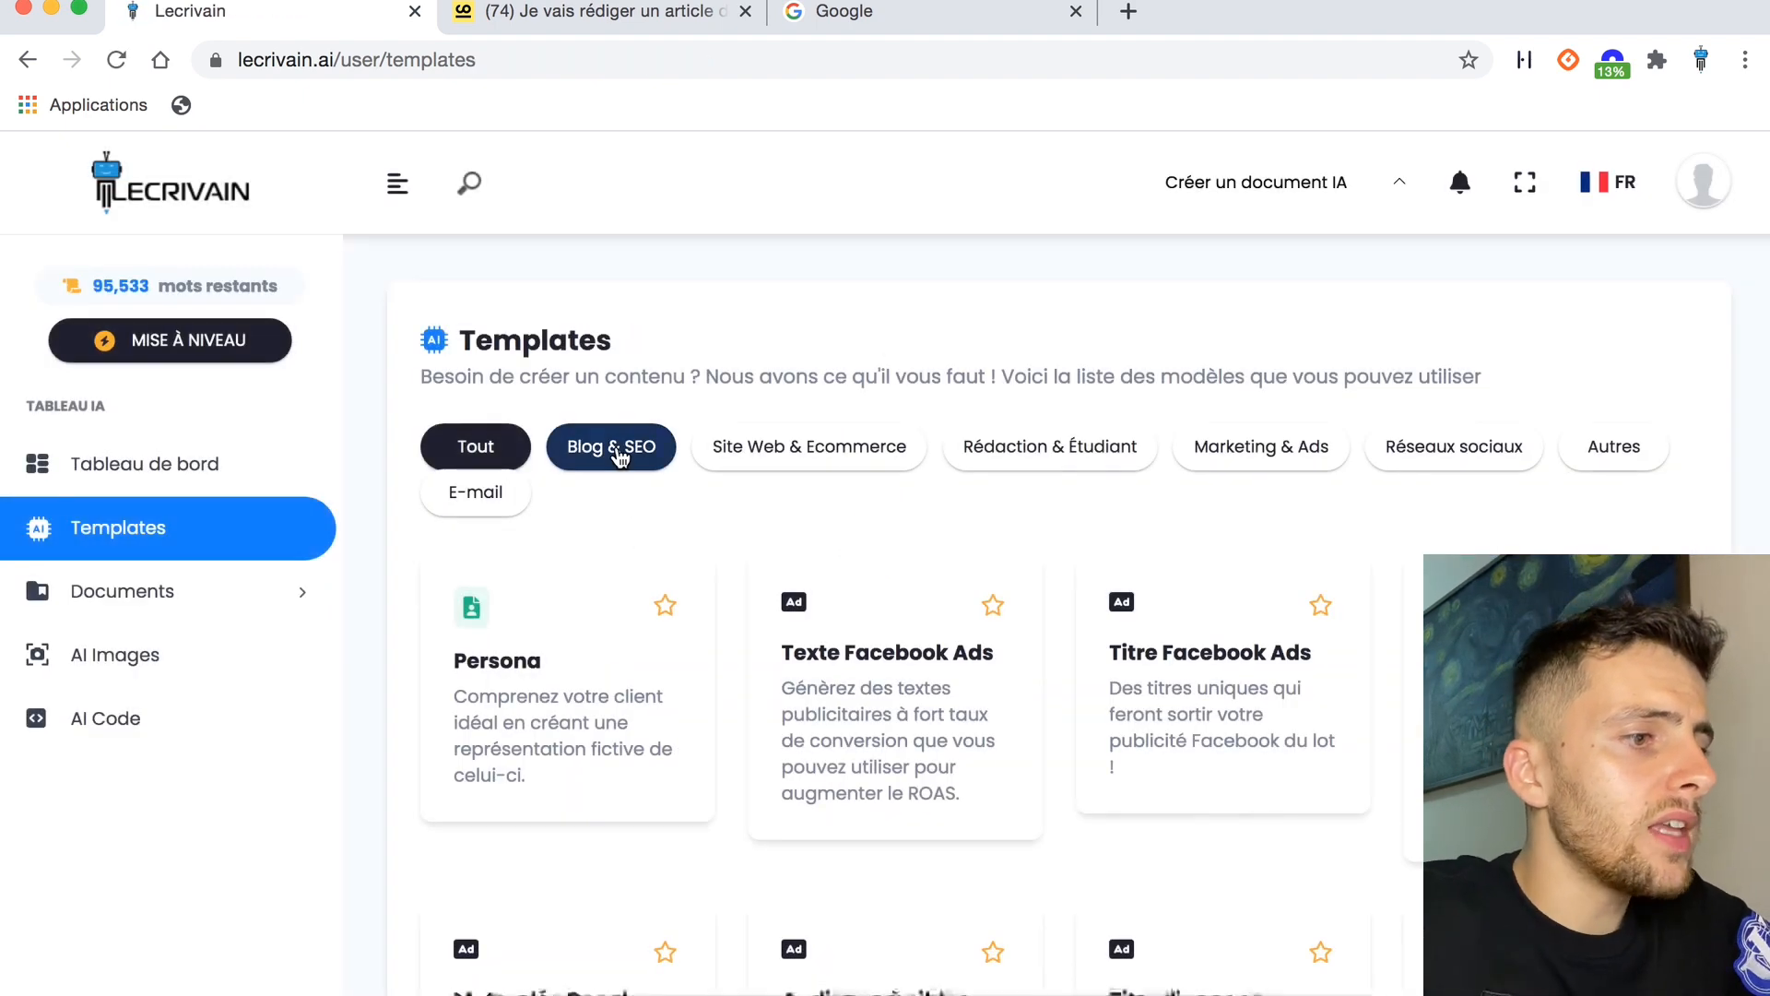
click(618, 452)
scroll(743, 612, down, 3)
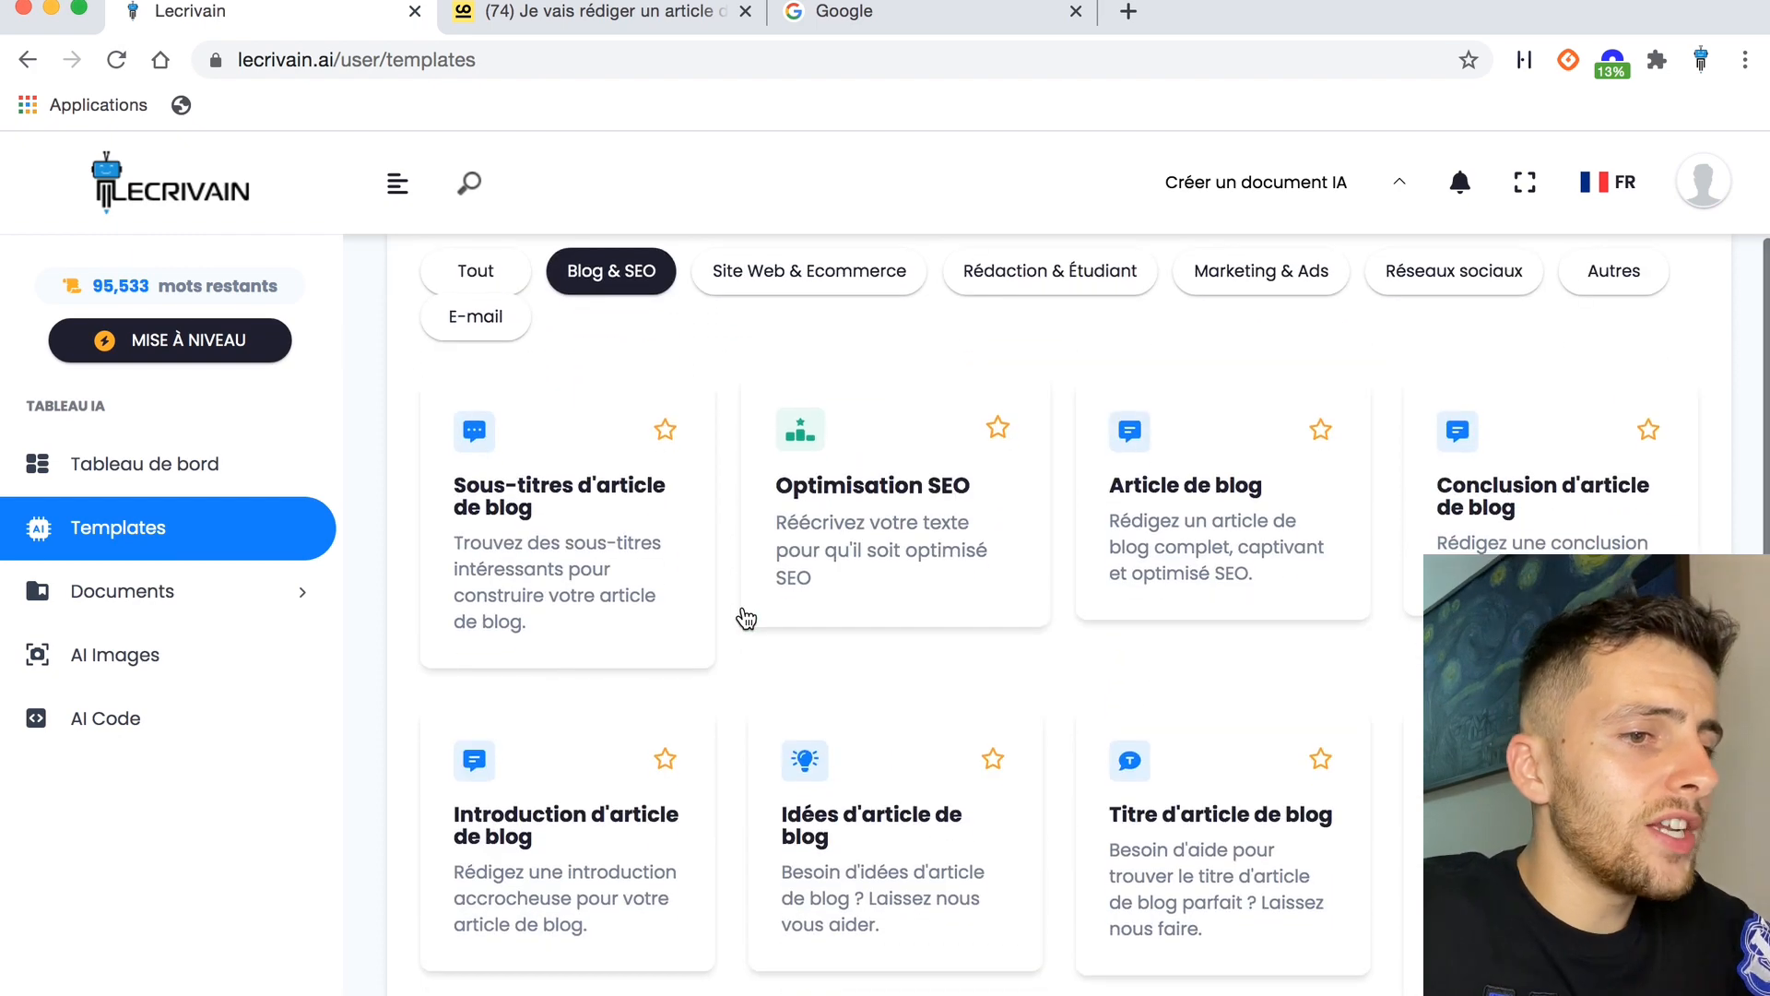
click(505, 507)
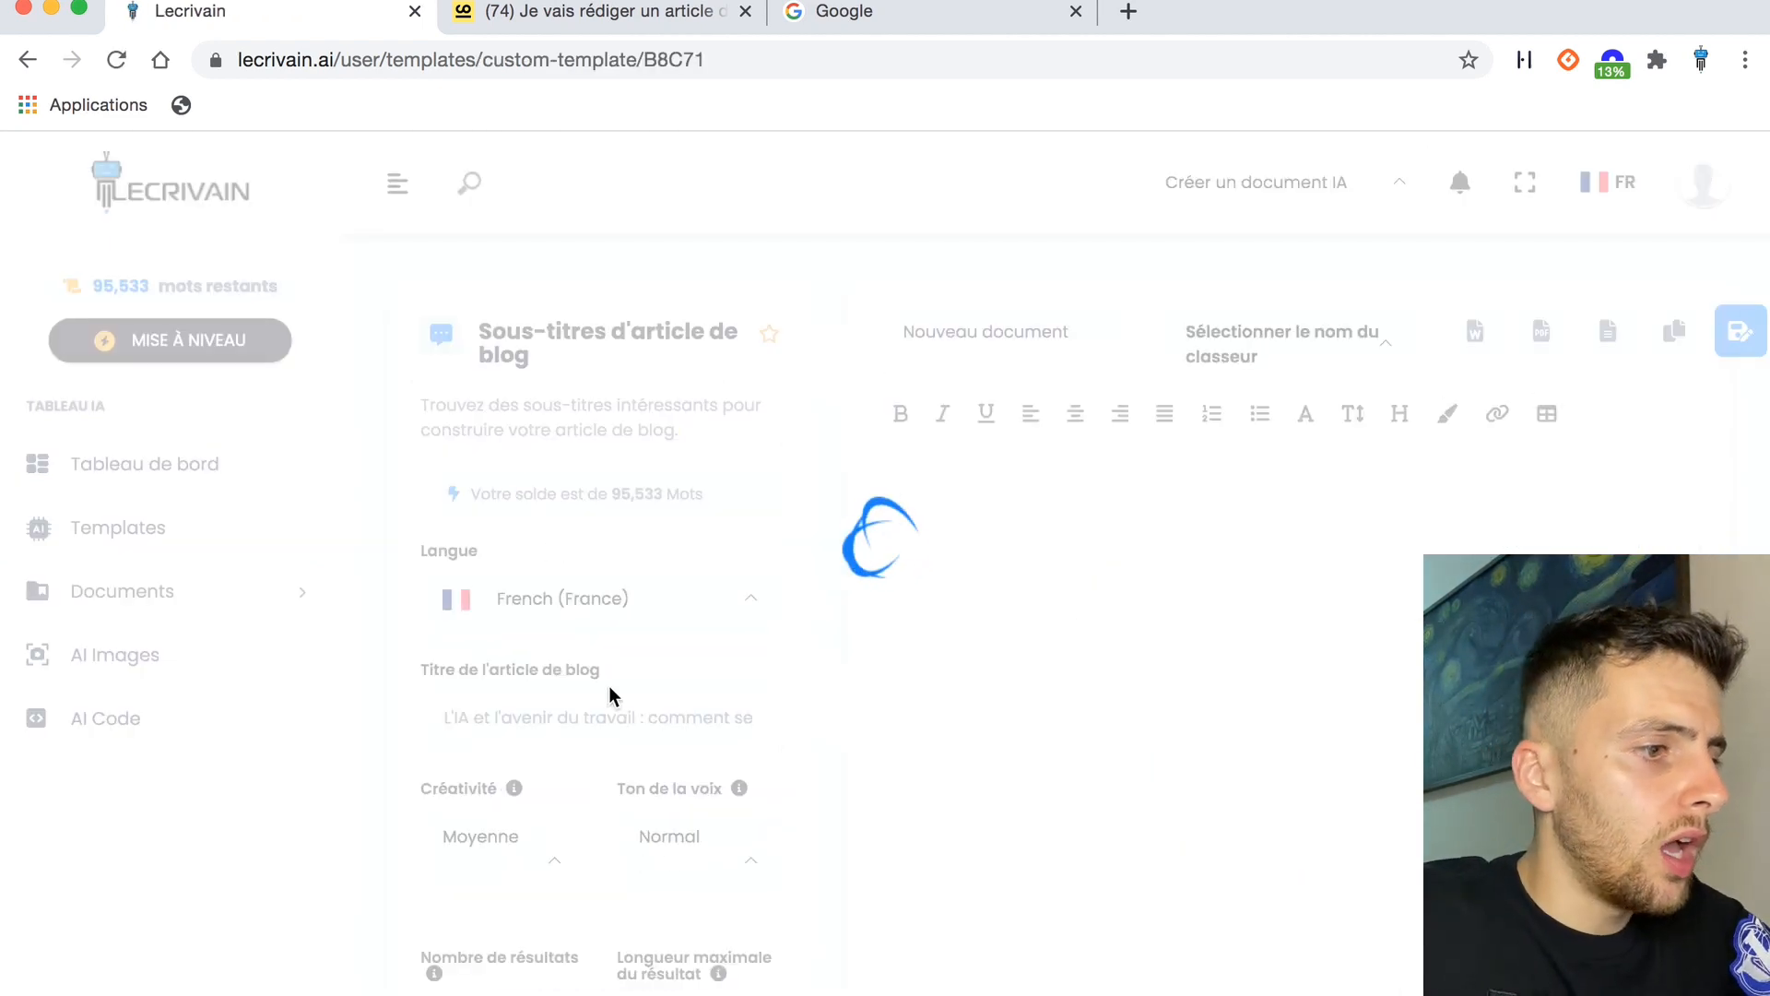
Paste the copied title as the blog article title and generate subtitle ideas for it.
click(527, 718)
key(super+v)
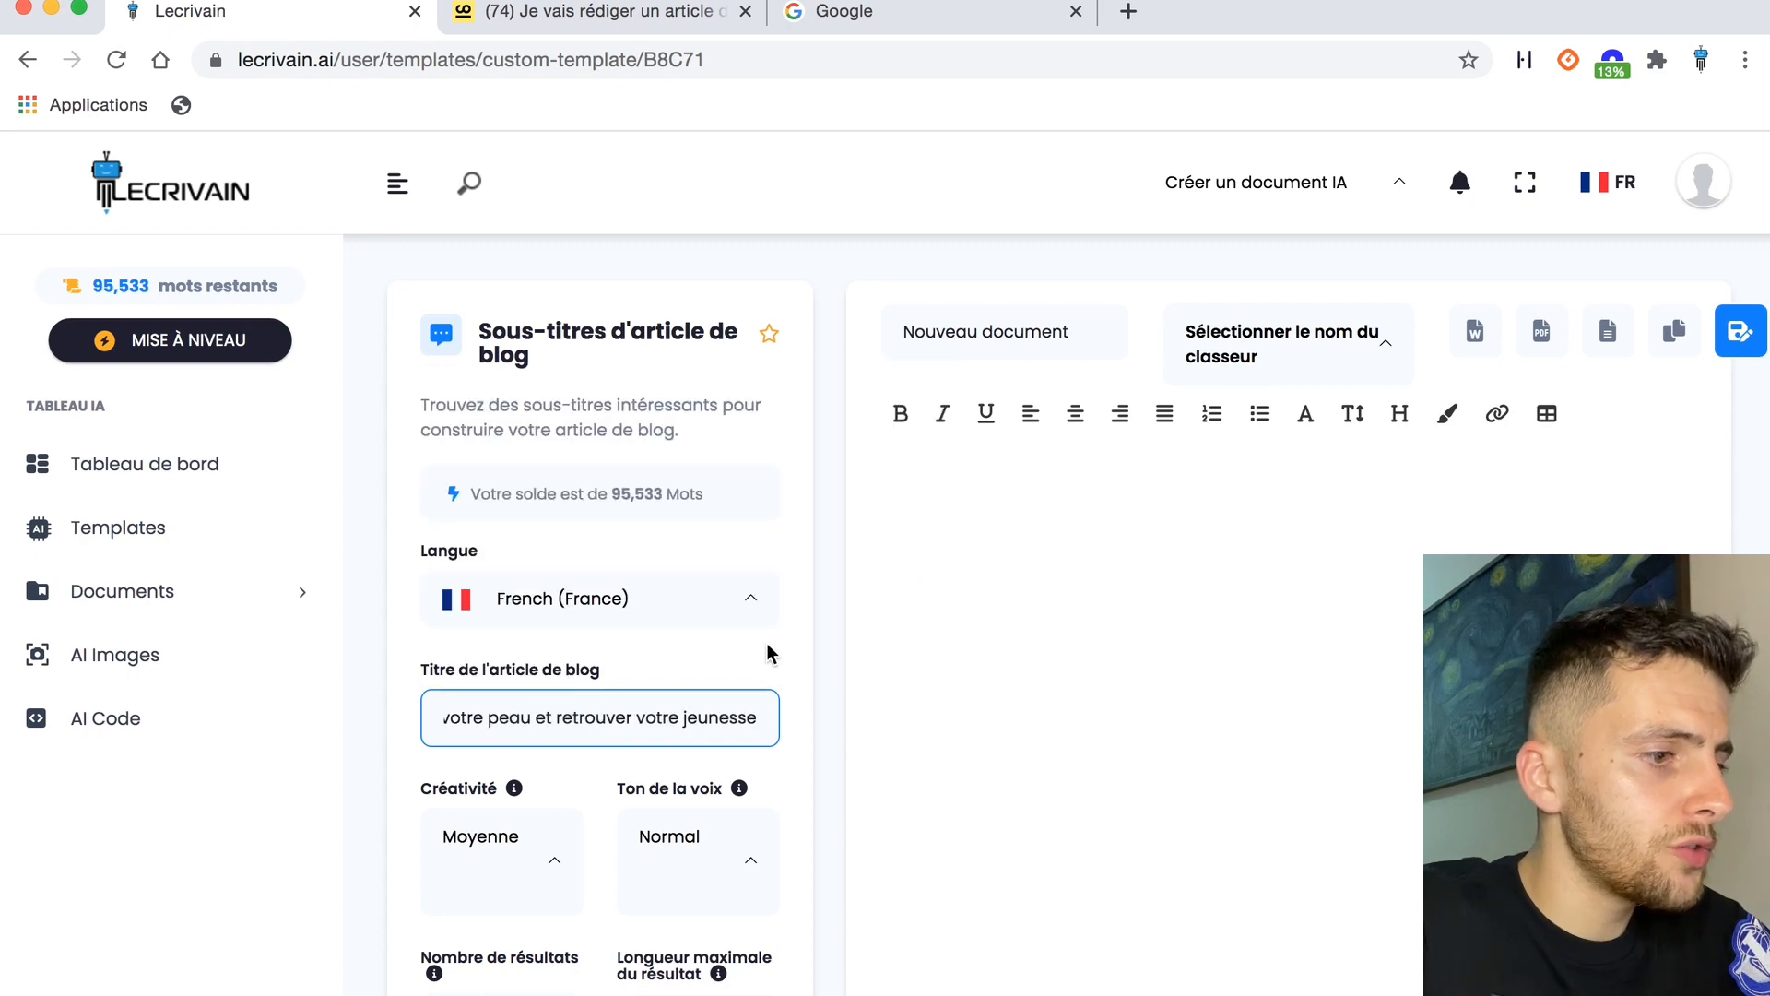
scroll(768, 653, down, 4)
click(600, 848)
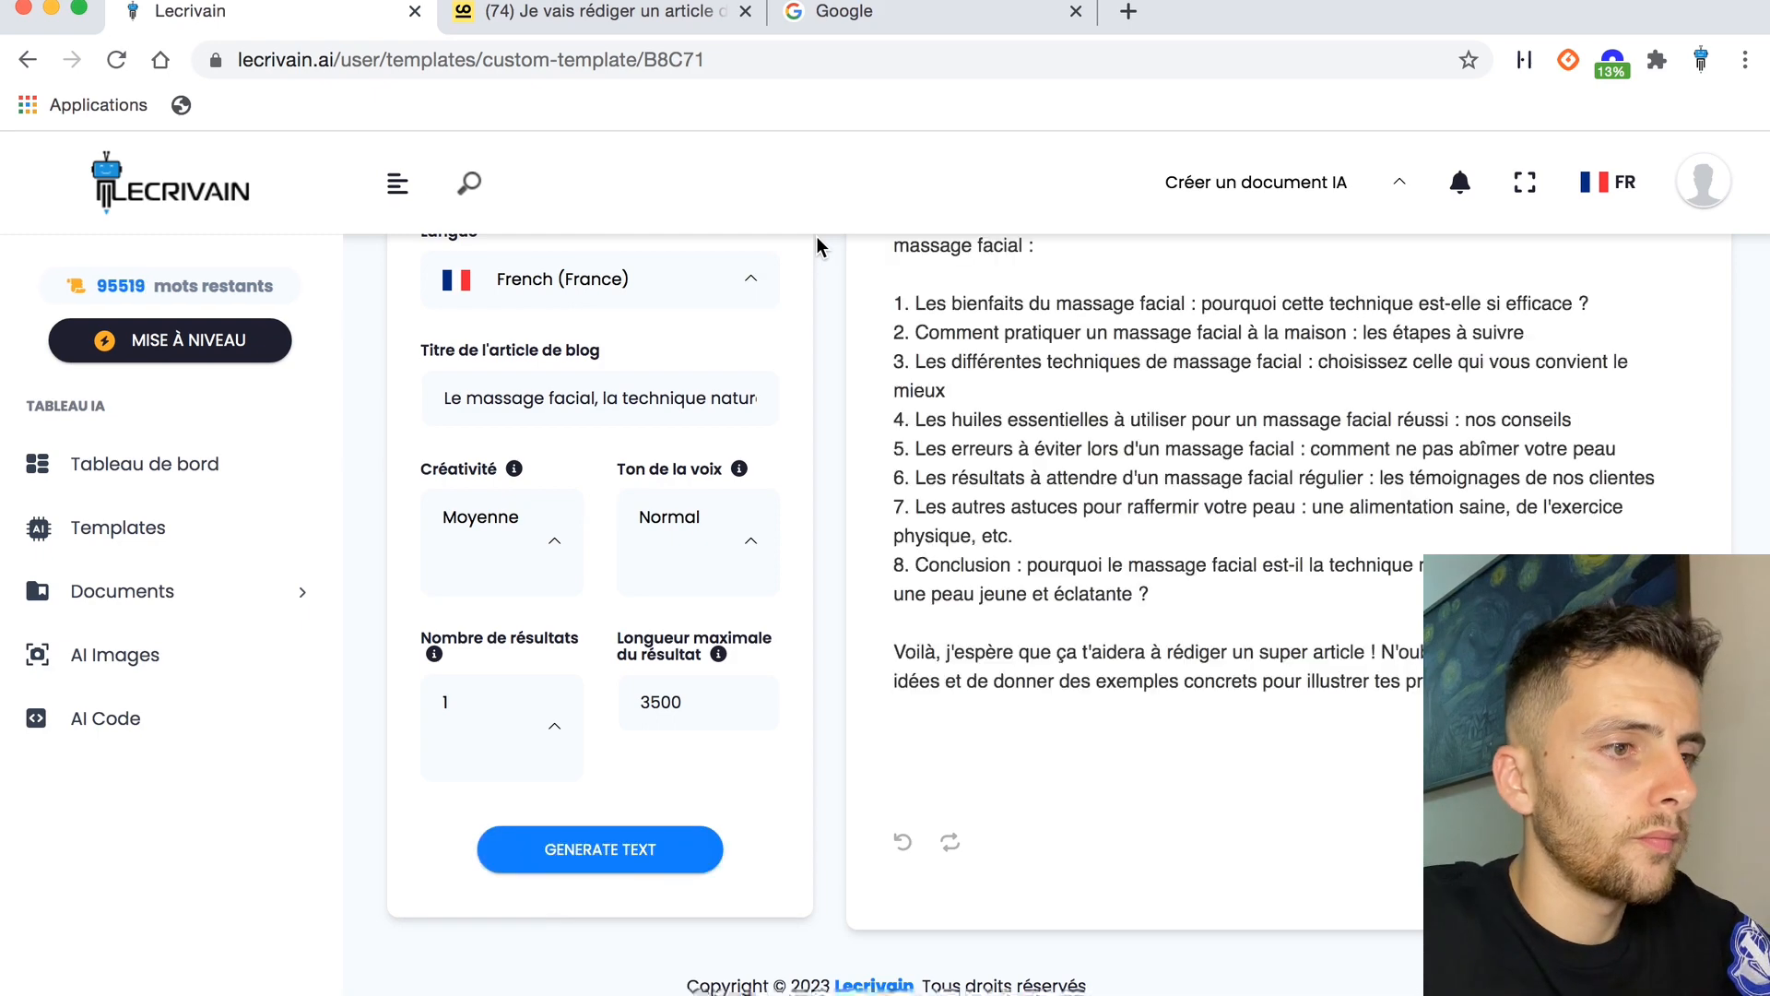
Copy the generated subtitles 1 to 8, leaving out the introductory and closing sentences.
scroll(1093, 373, up, 1)
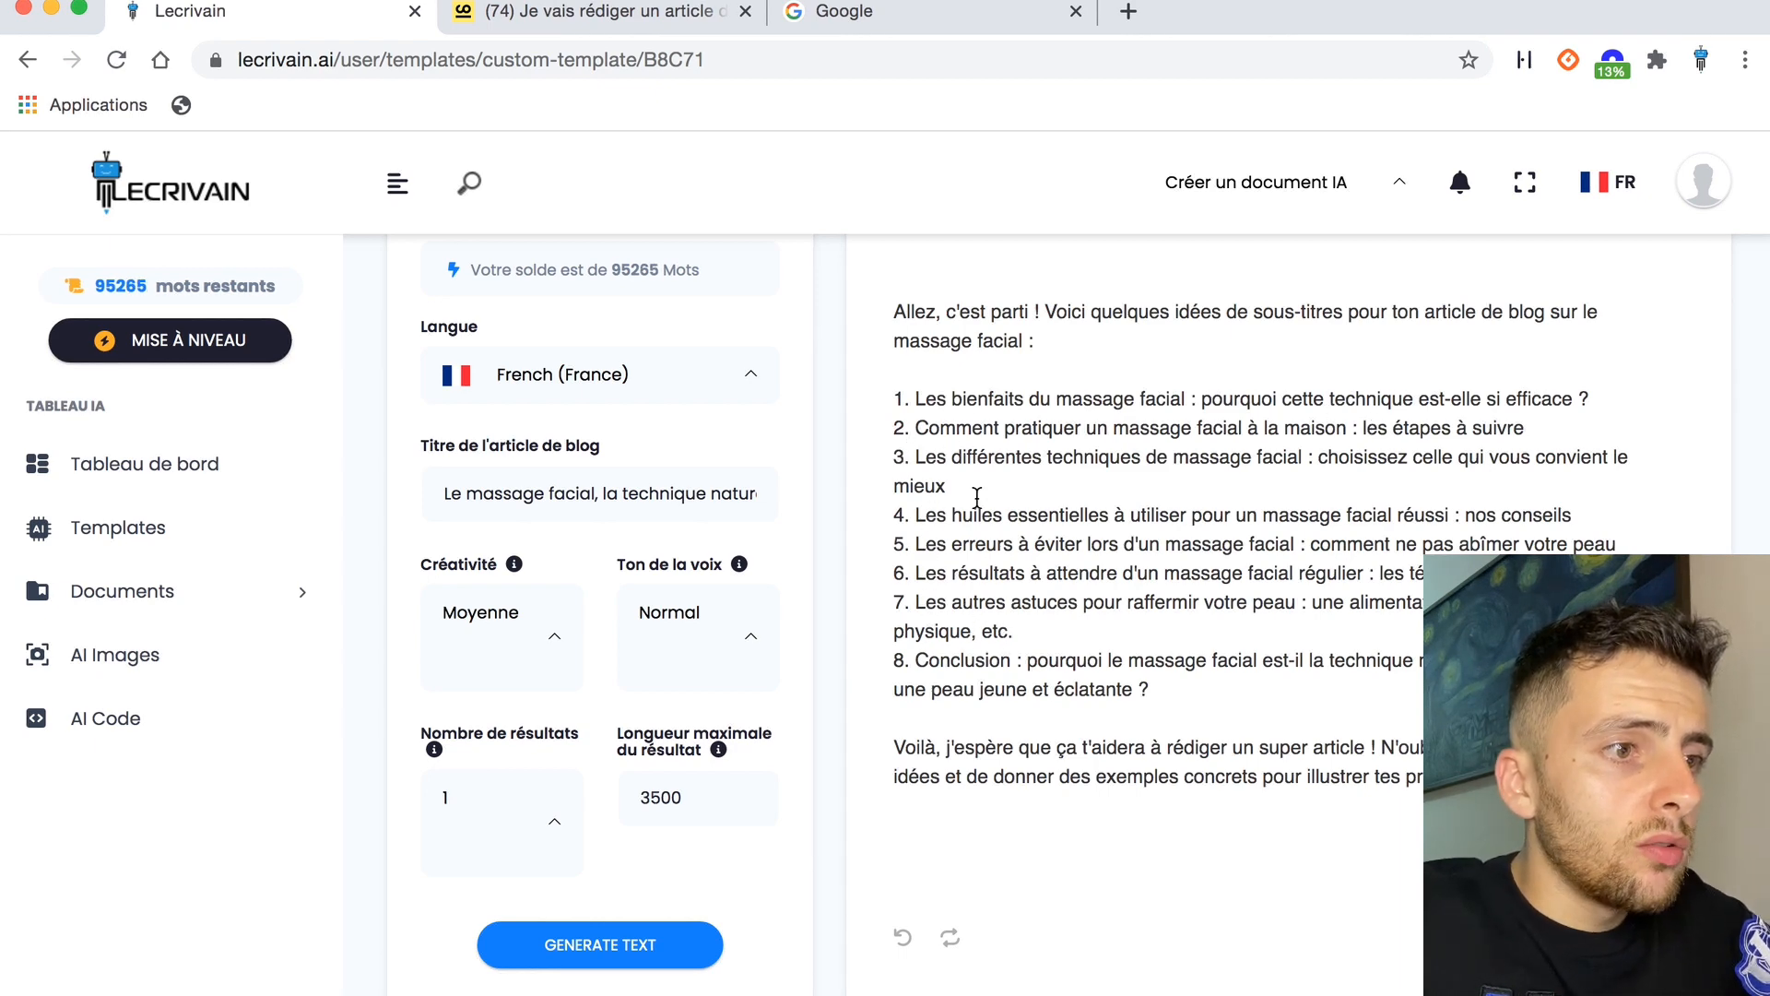
scroll(978, 498, up, 1)
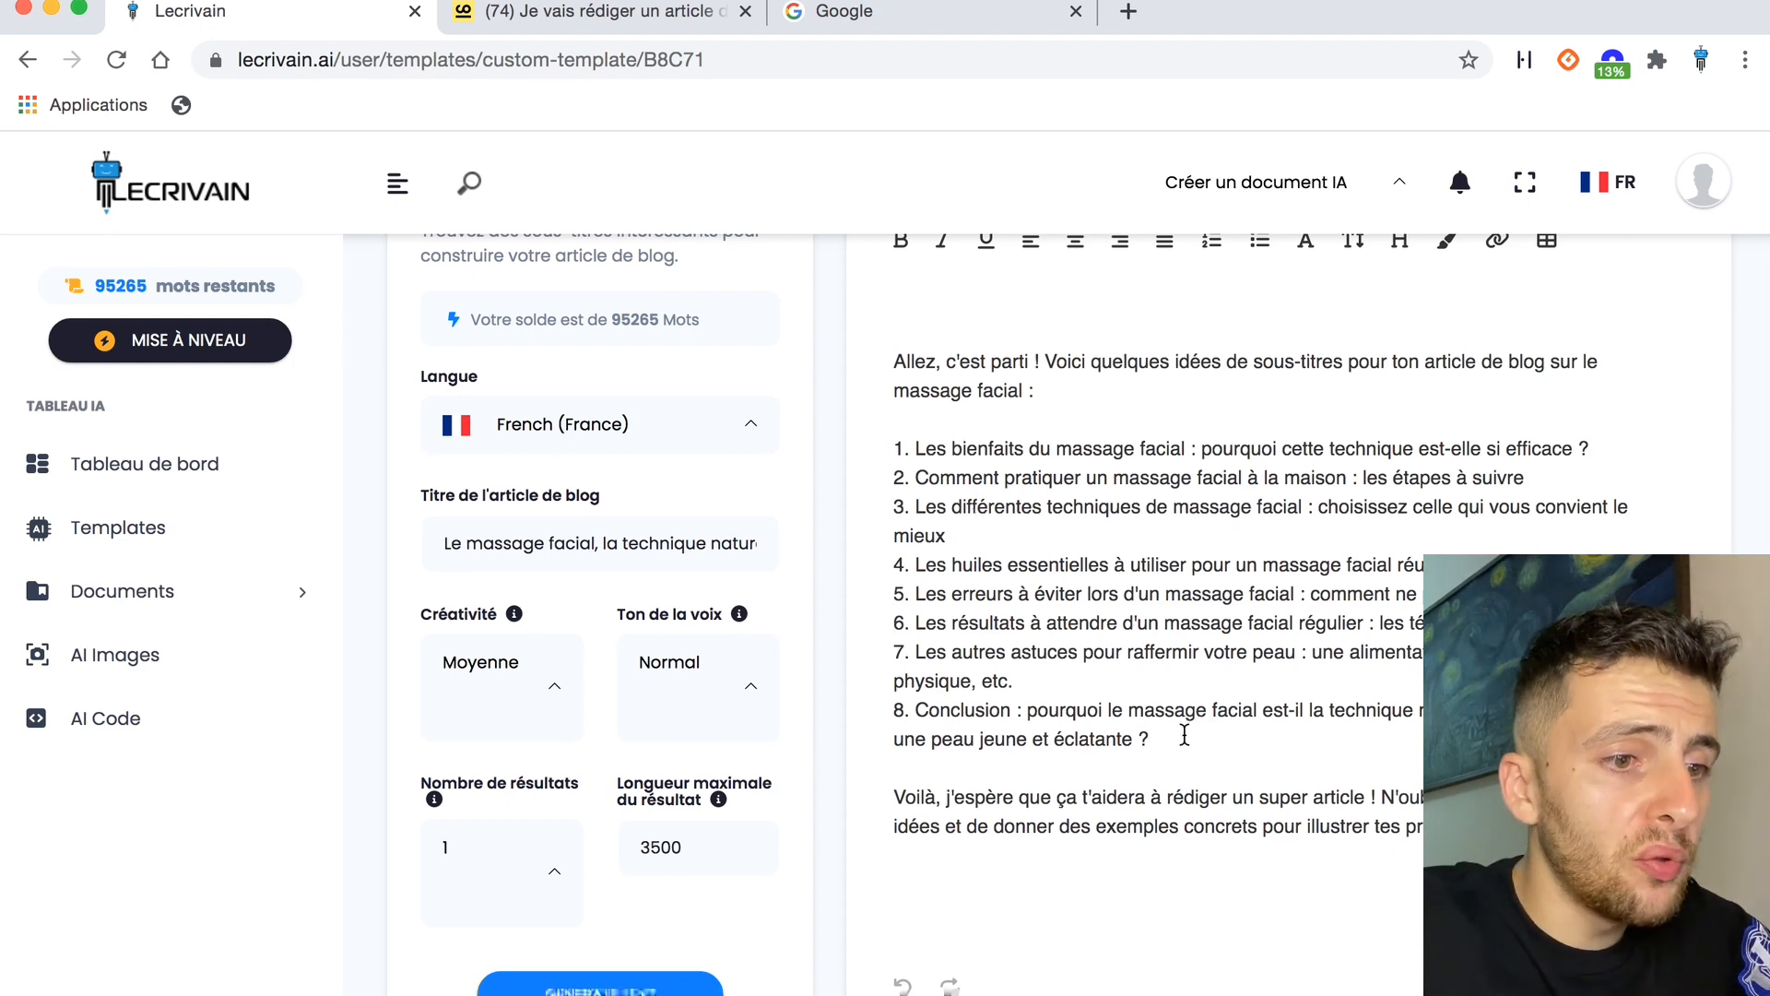
drag(1189, 739, 882, 443)
key(super+c)
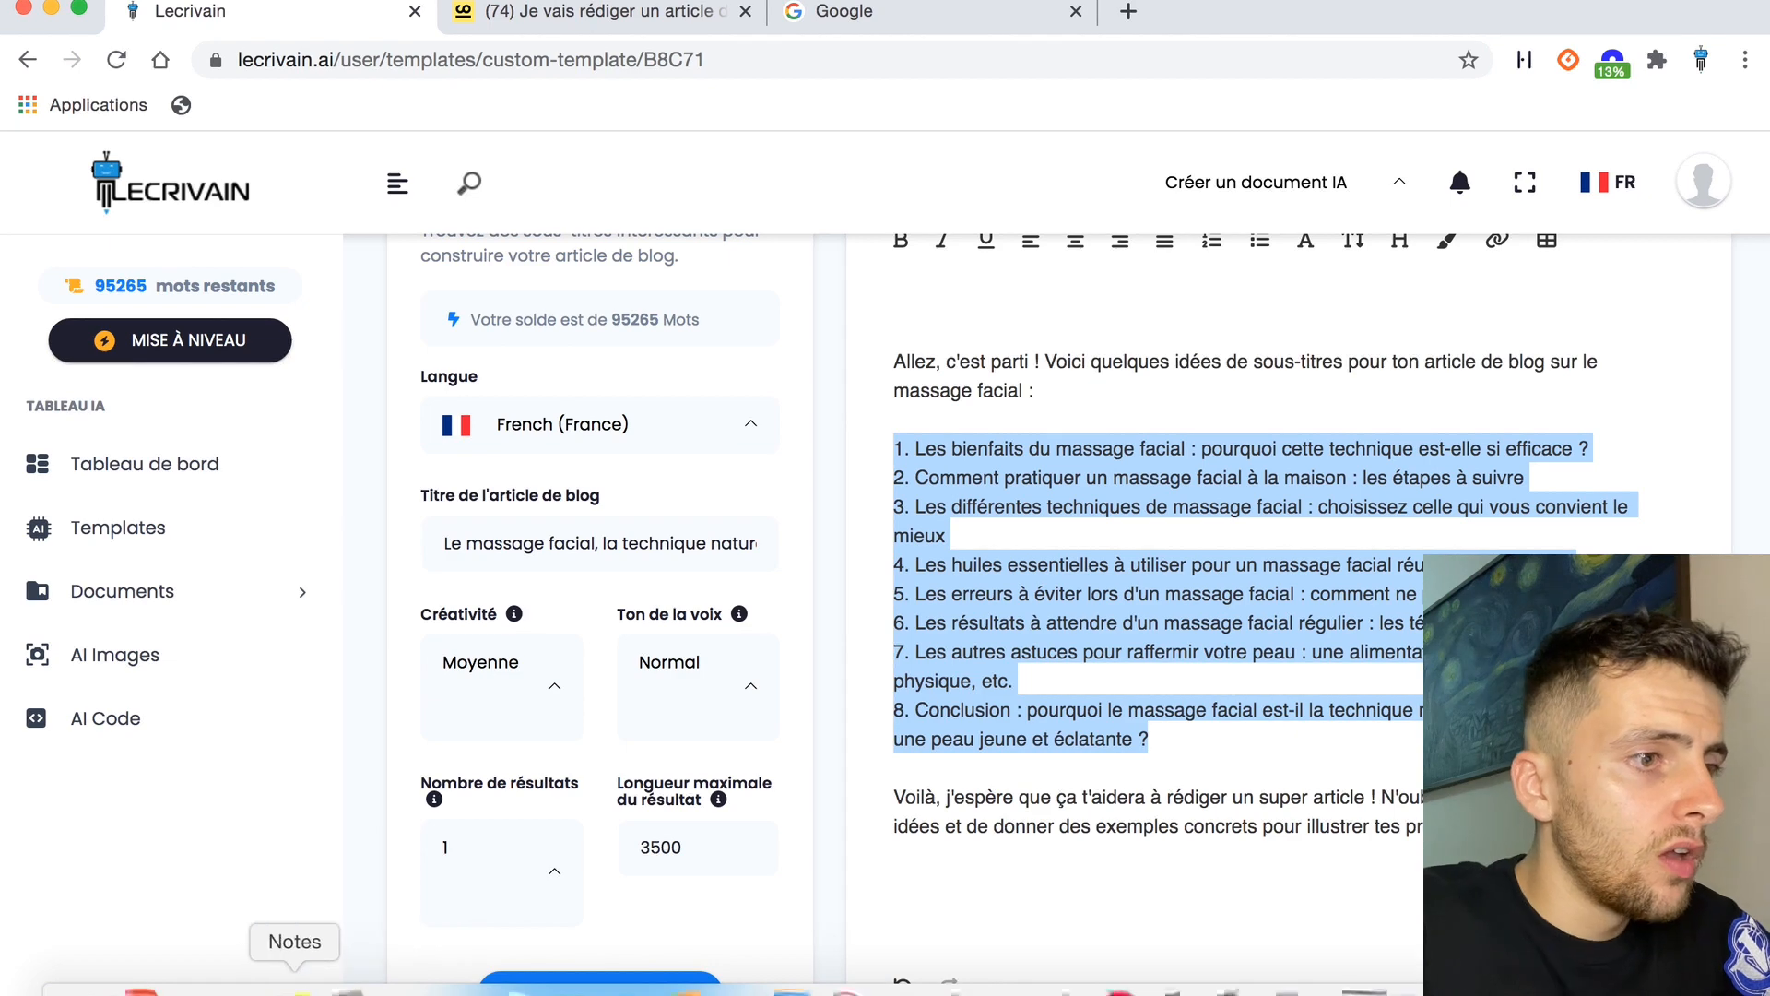
Switch to Notes and paste the eight copied subtitles between the article title and the keyword list.
click(297, 985)
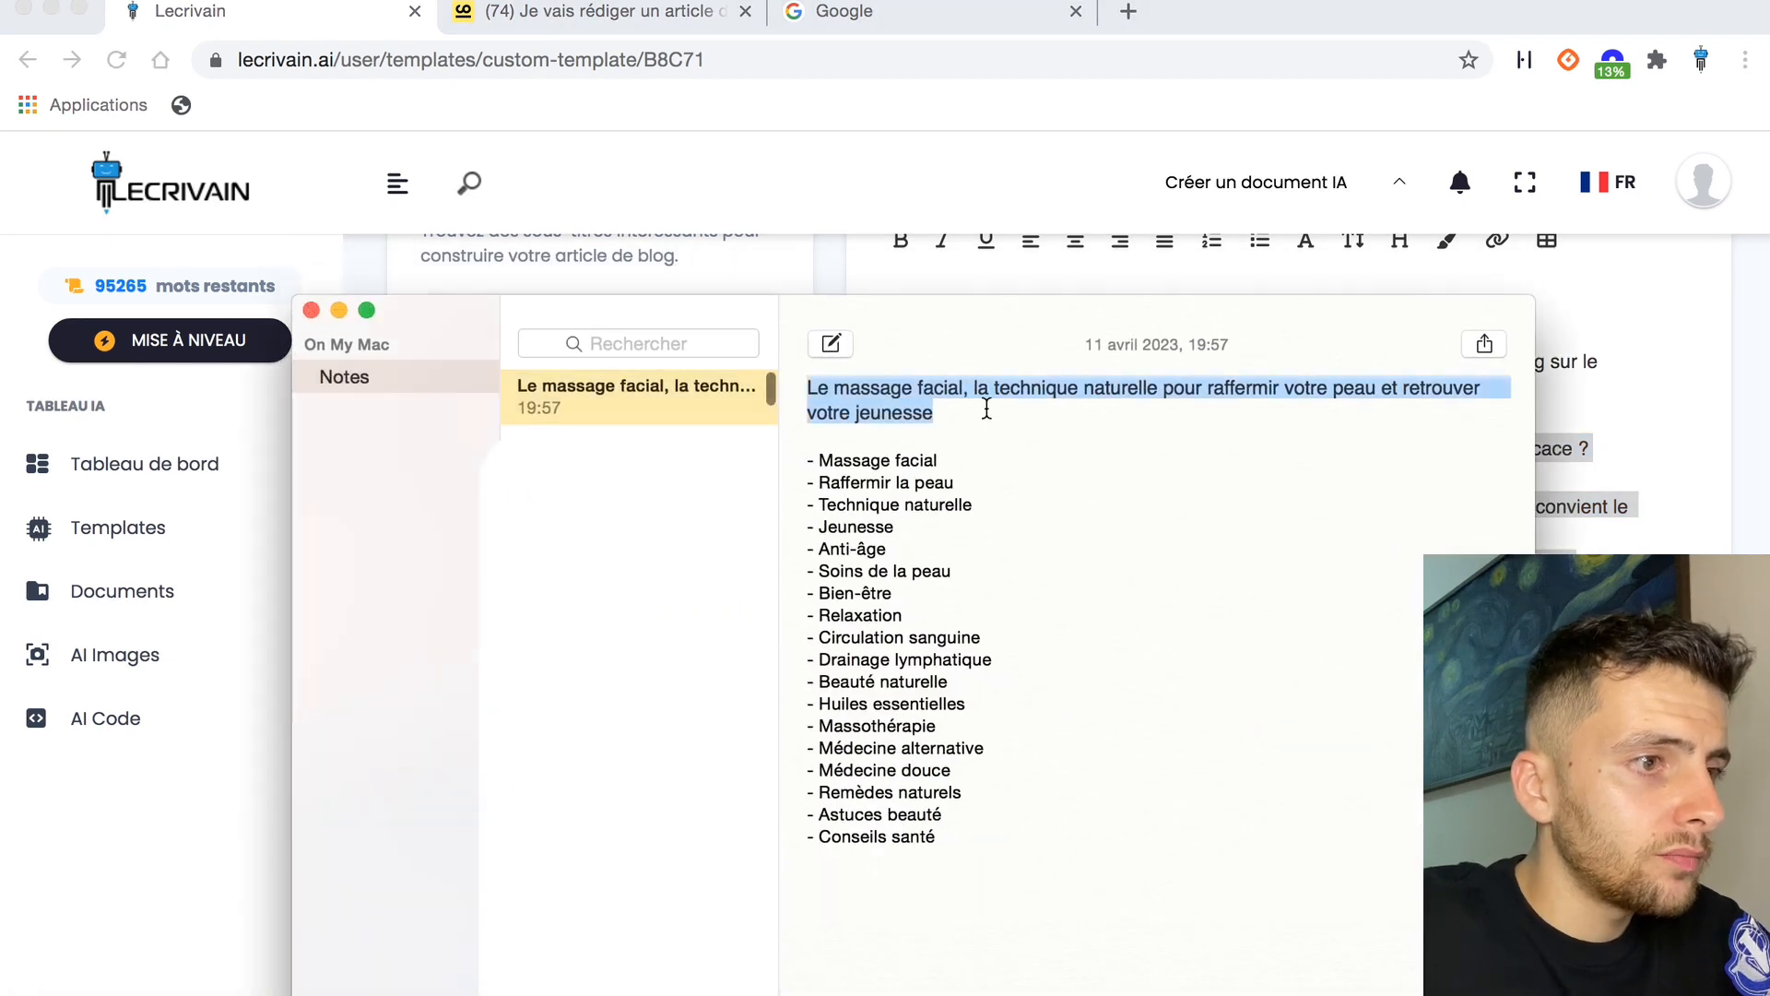
click(984, 407)
key(Return)
key(Return)
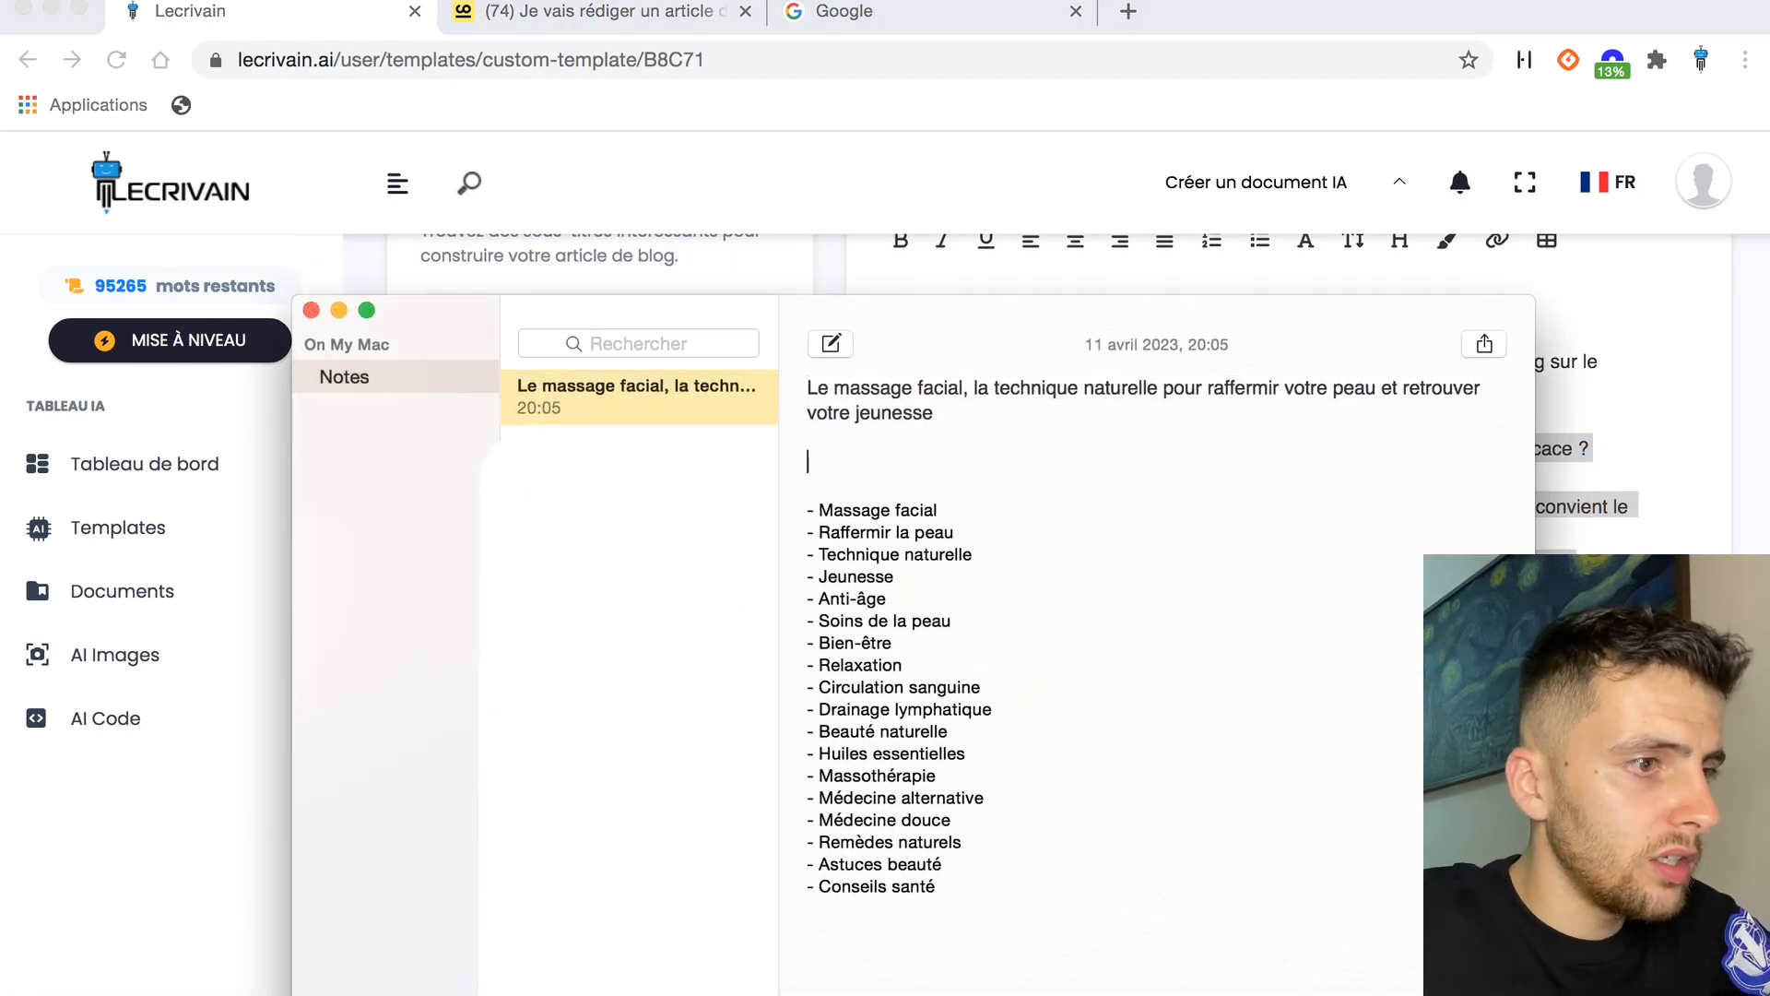
key(super+v)
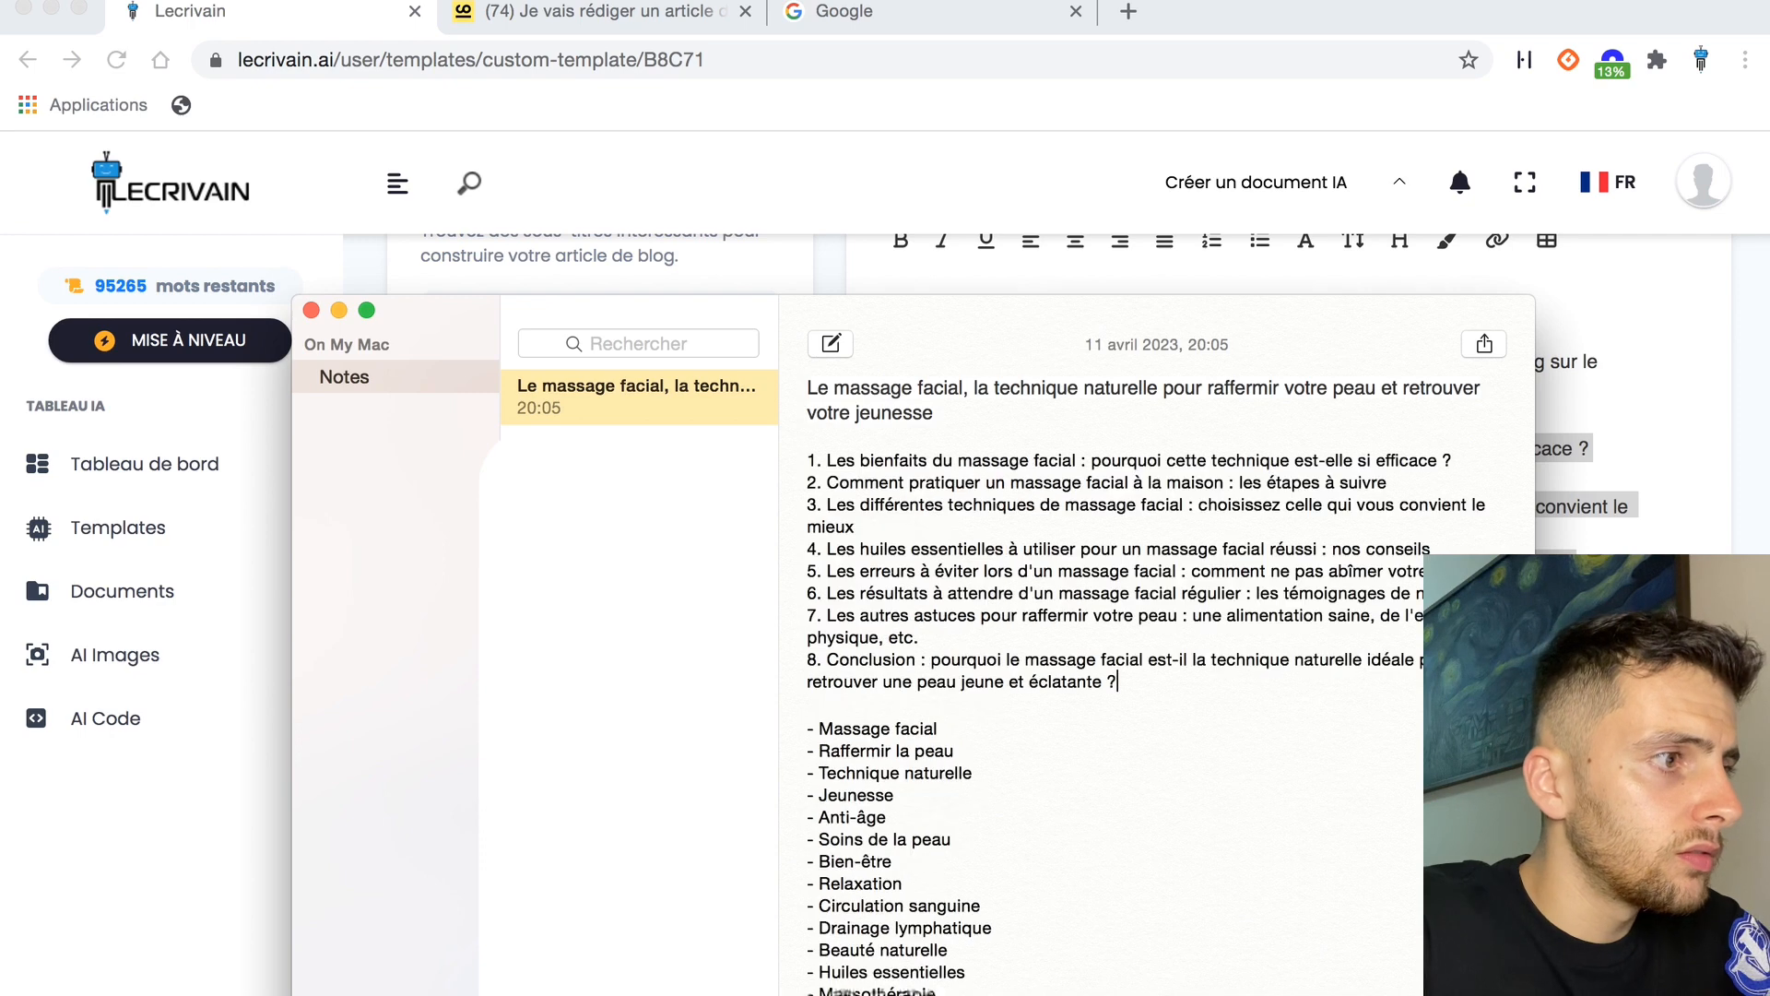
click(339, 310)
click(1181, 530)
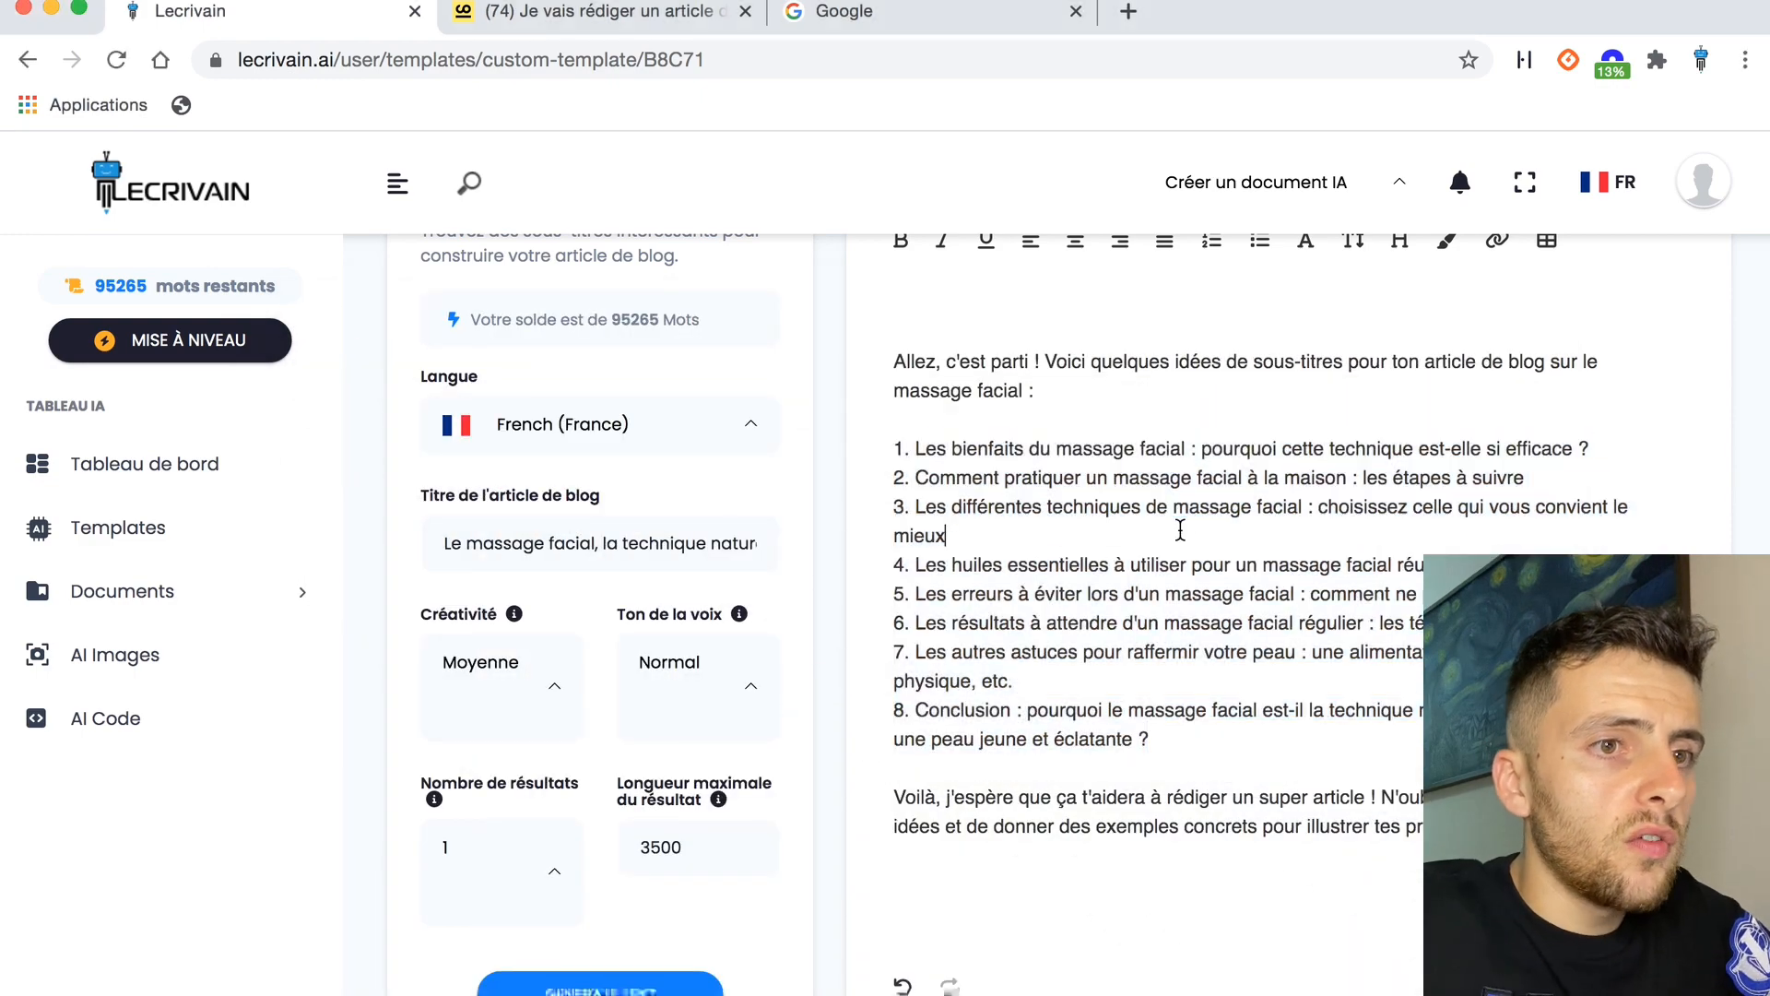
Open the "Introduction d'article de blog" template from the Blog & SEO category in Lecrivain.
scroll(1180, 530, up, 3)
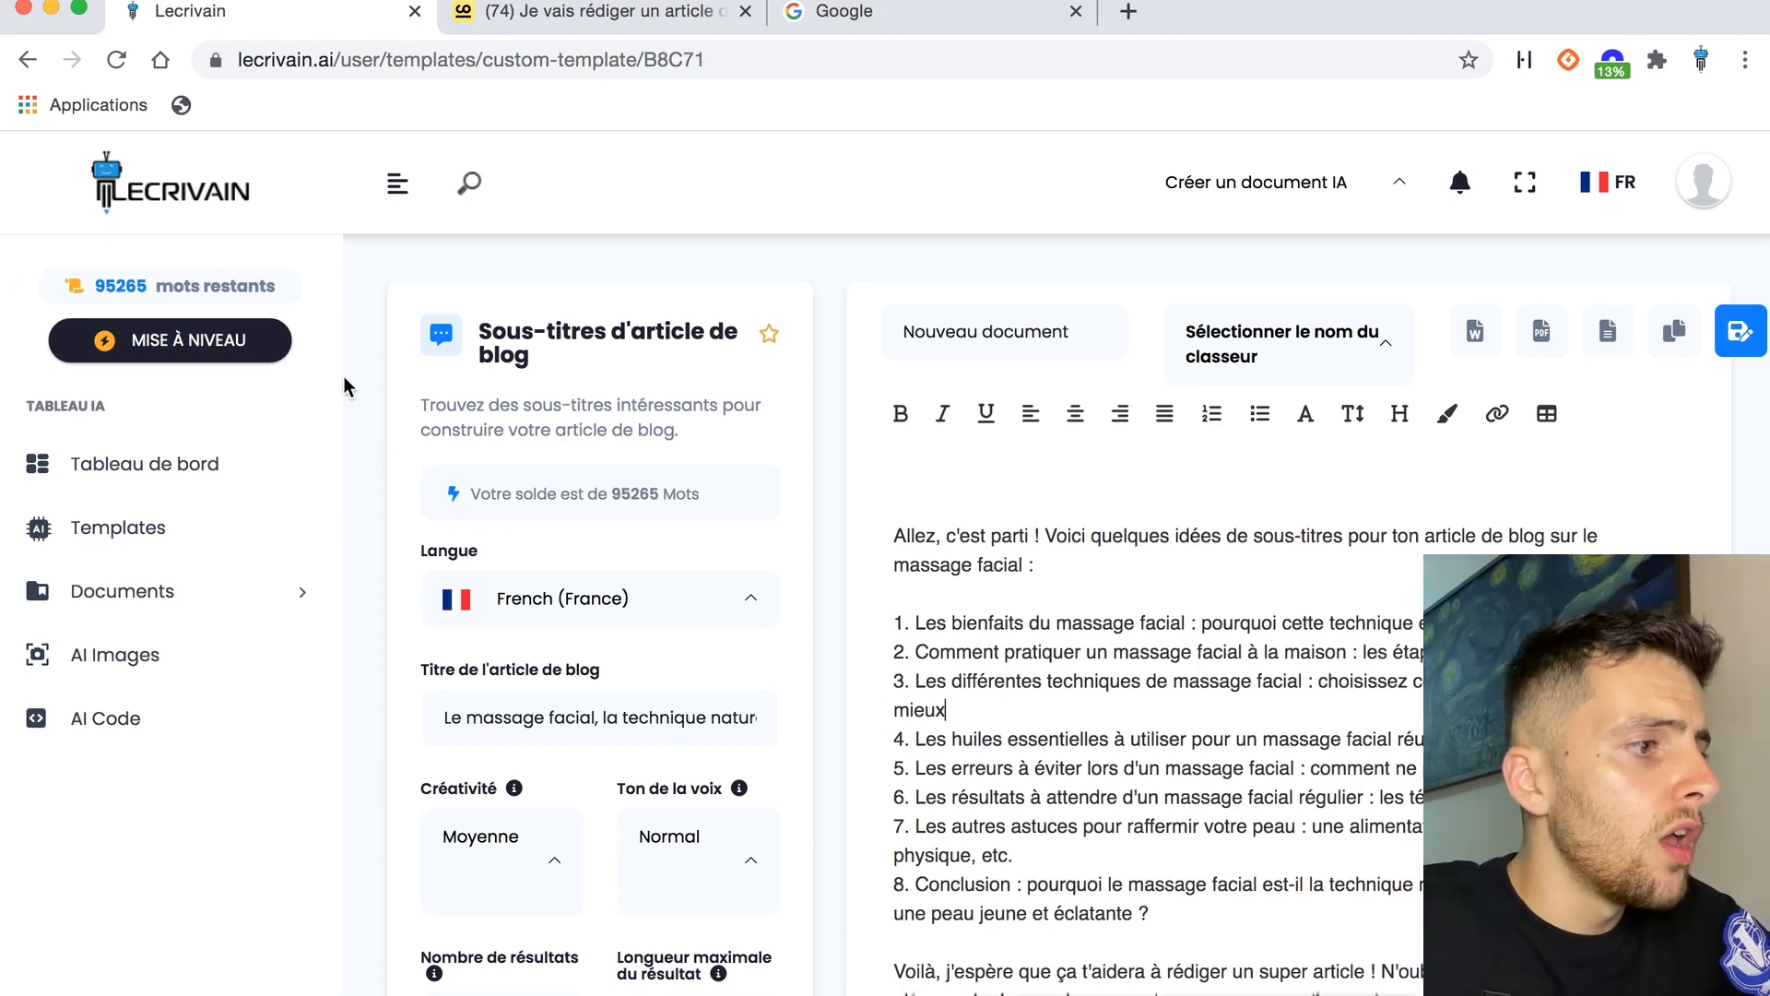
click(172, 544)
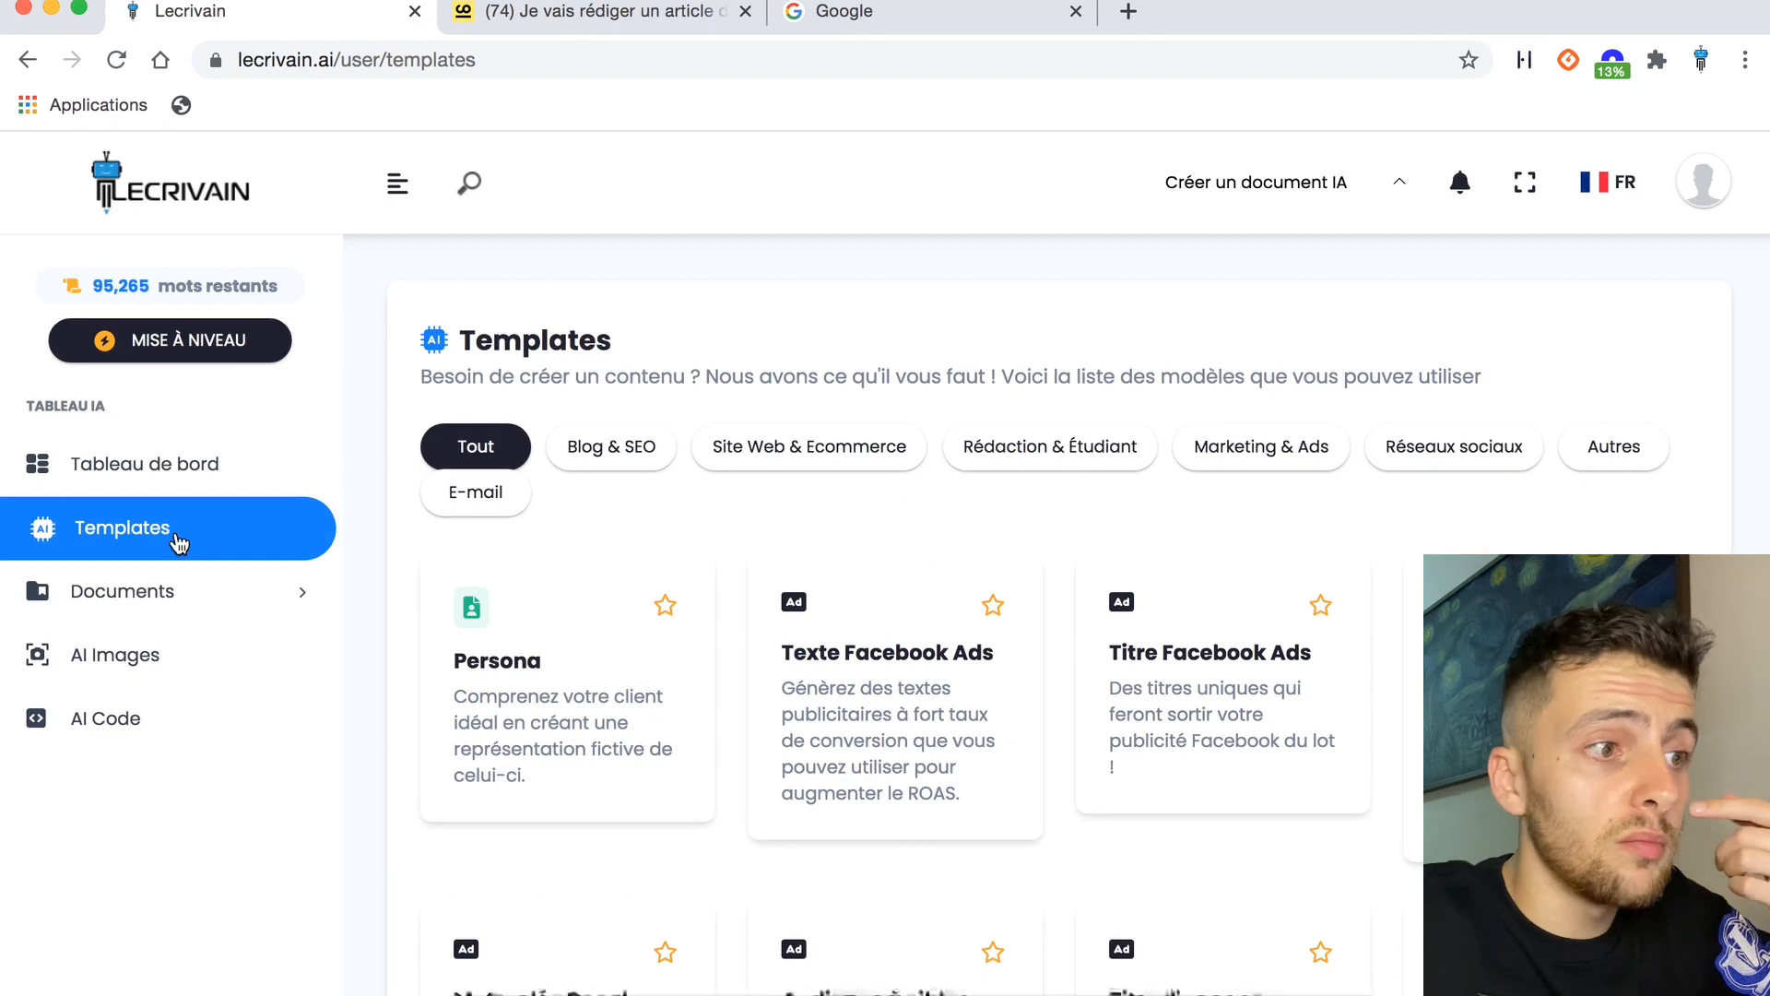
click(610, 447)
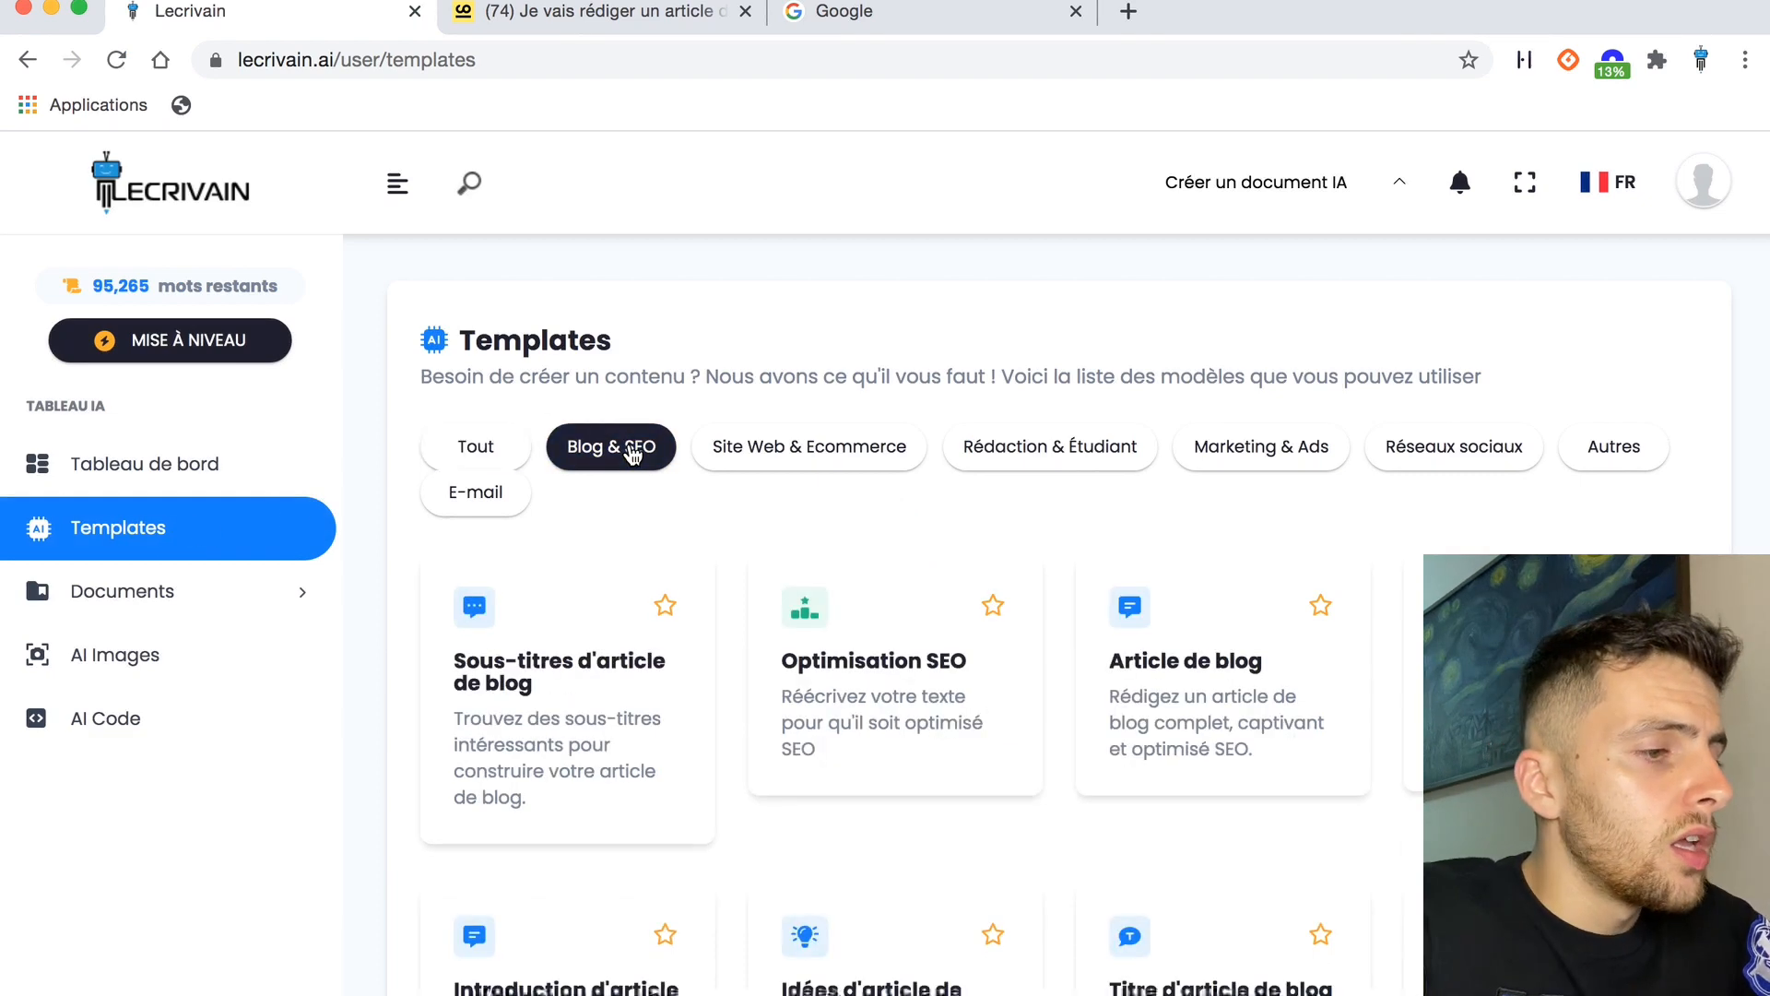
scroll(690, 547, down, 2)
scroll(690, 547, down, 3)
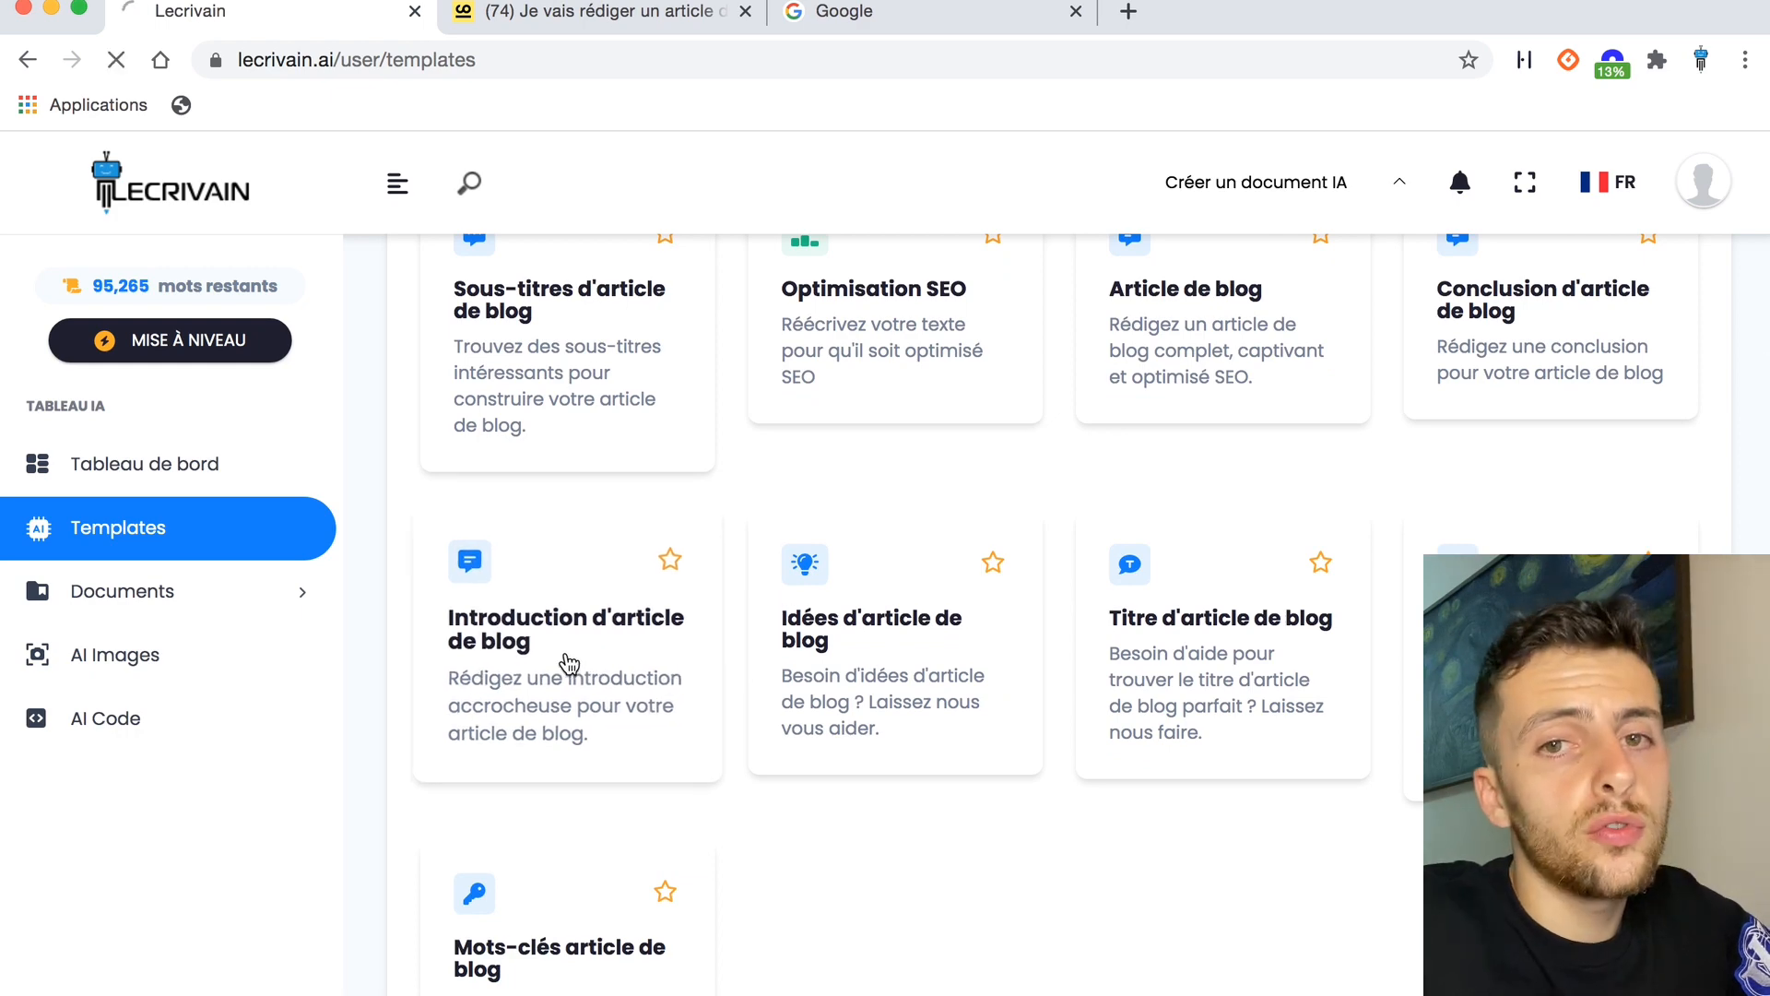
click(567, 662)
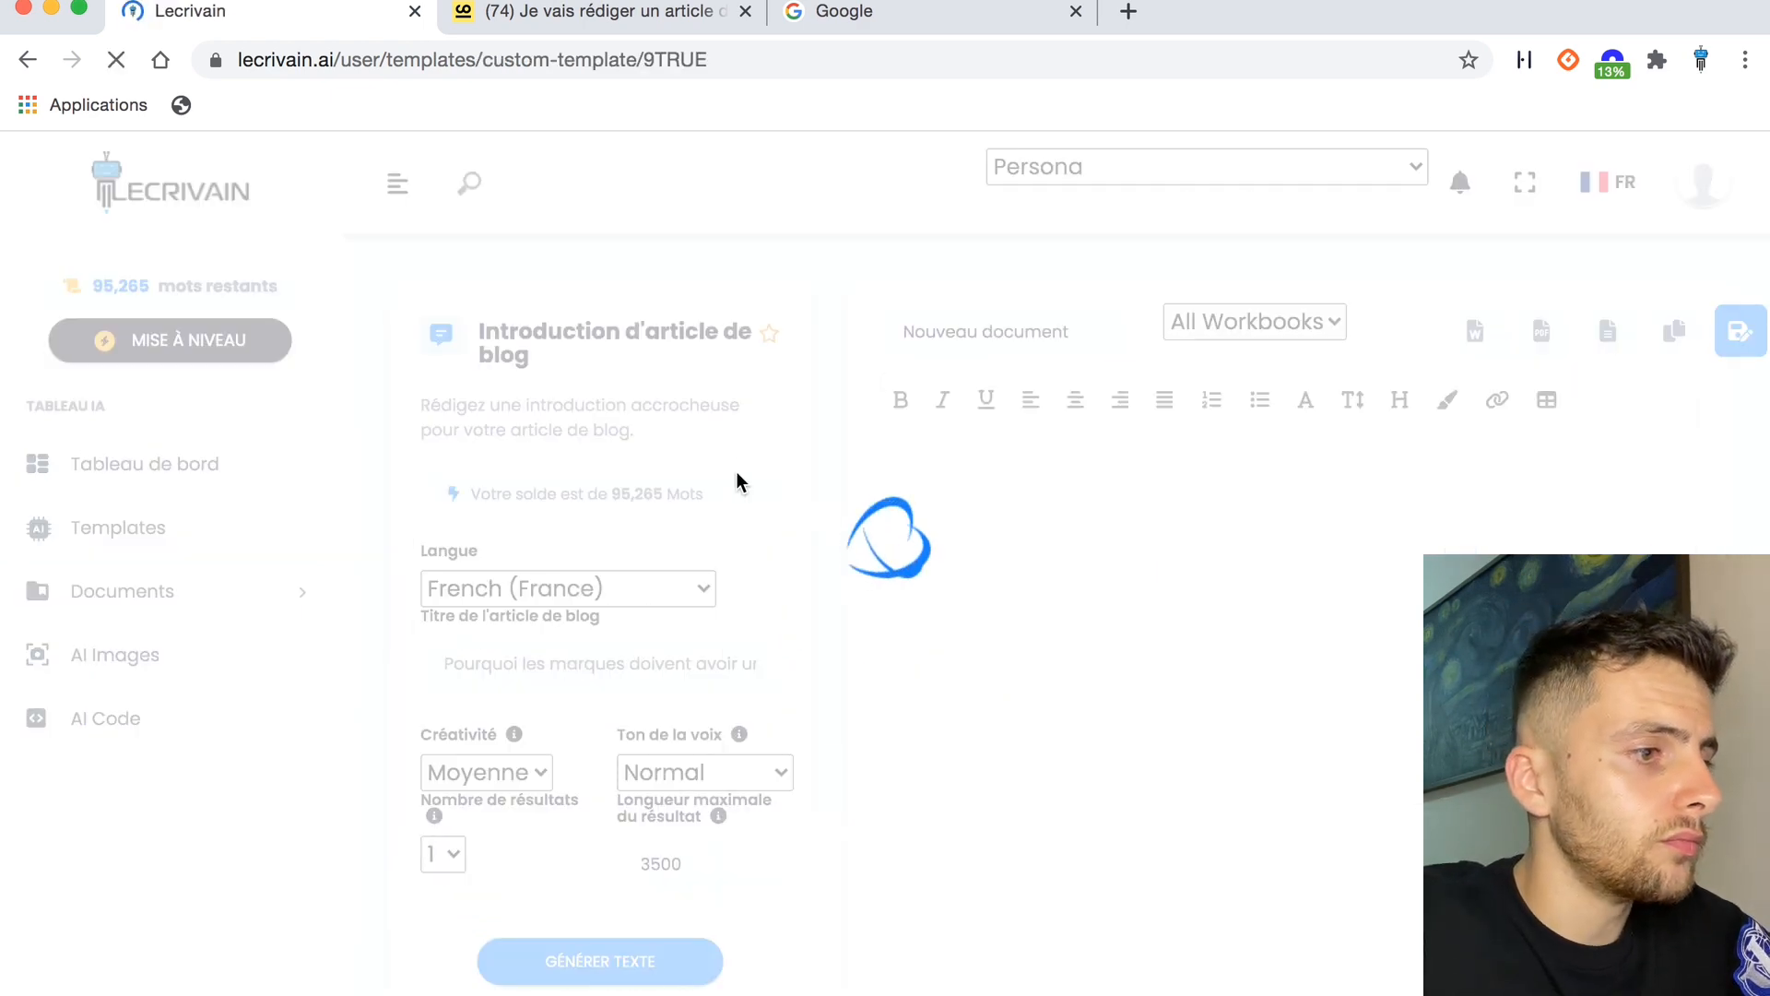
click(507, 594)
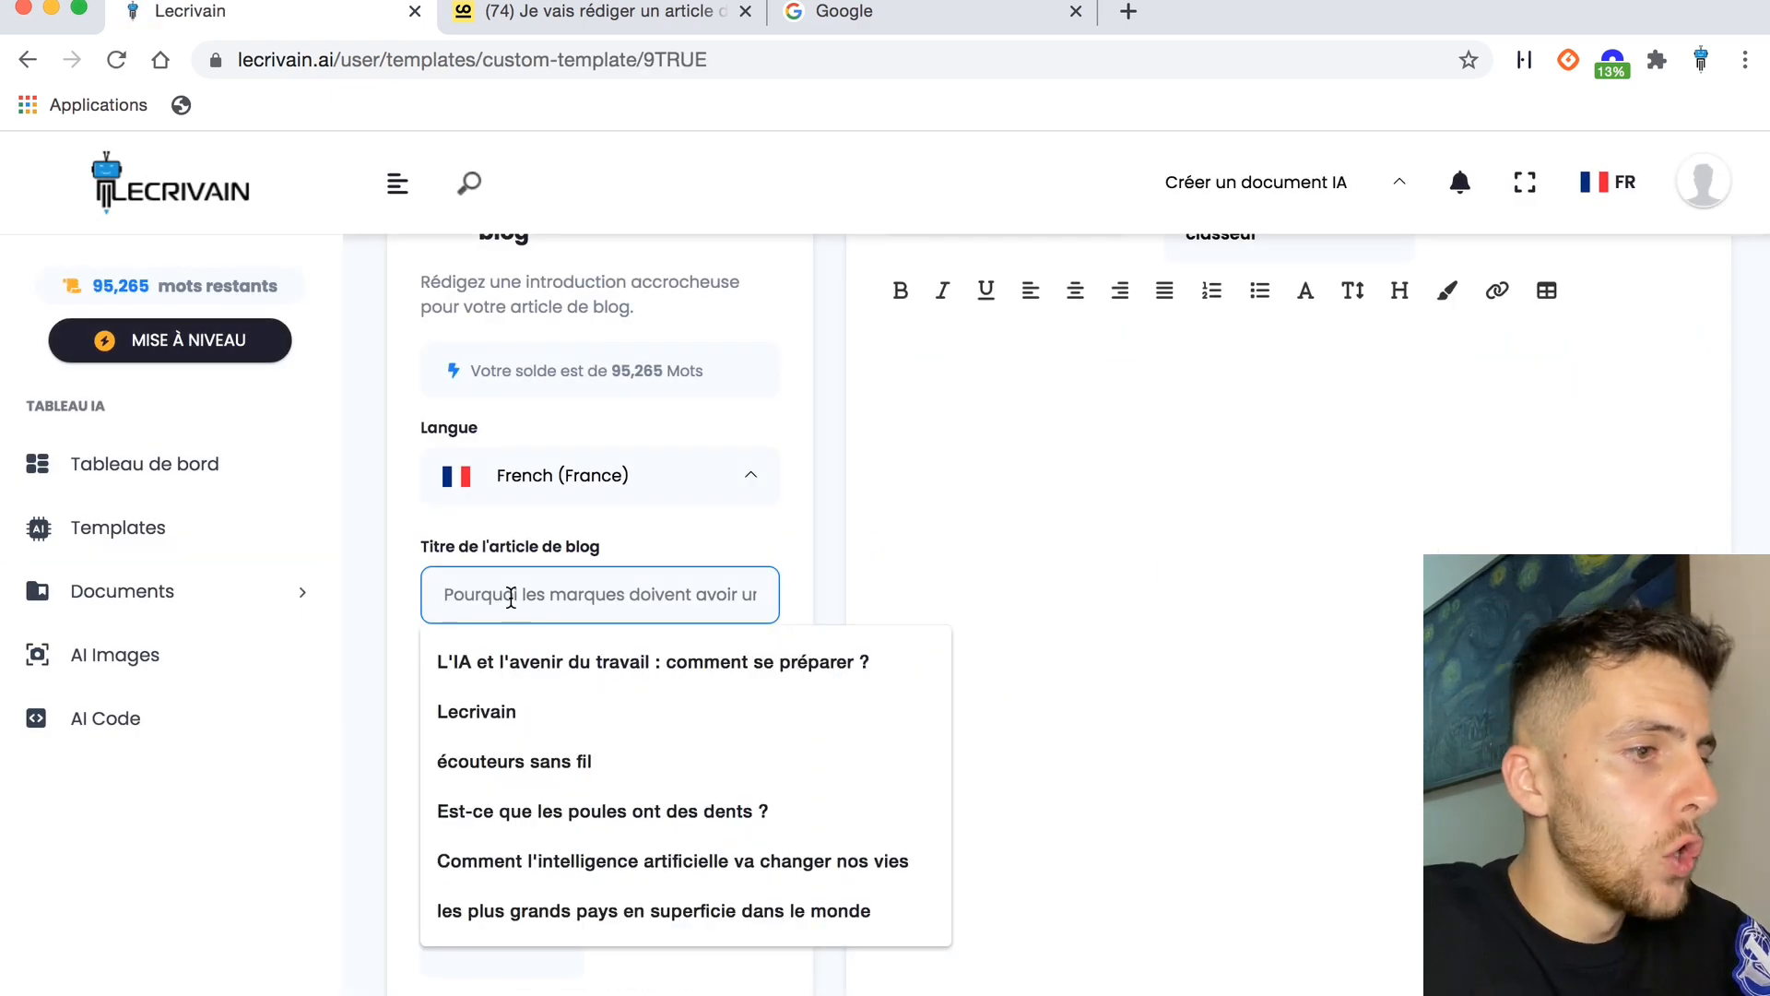
key(ctrl+v)
scroll(725, 574, down, 2)
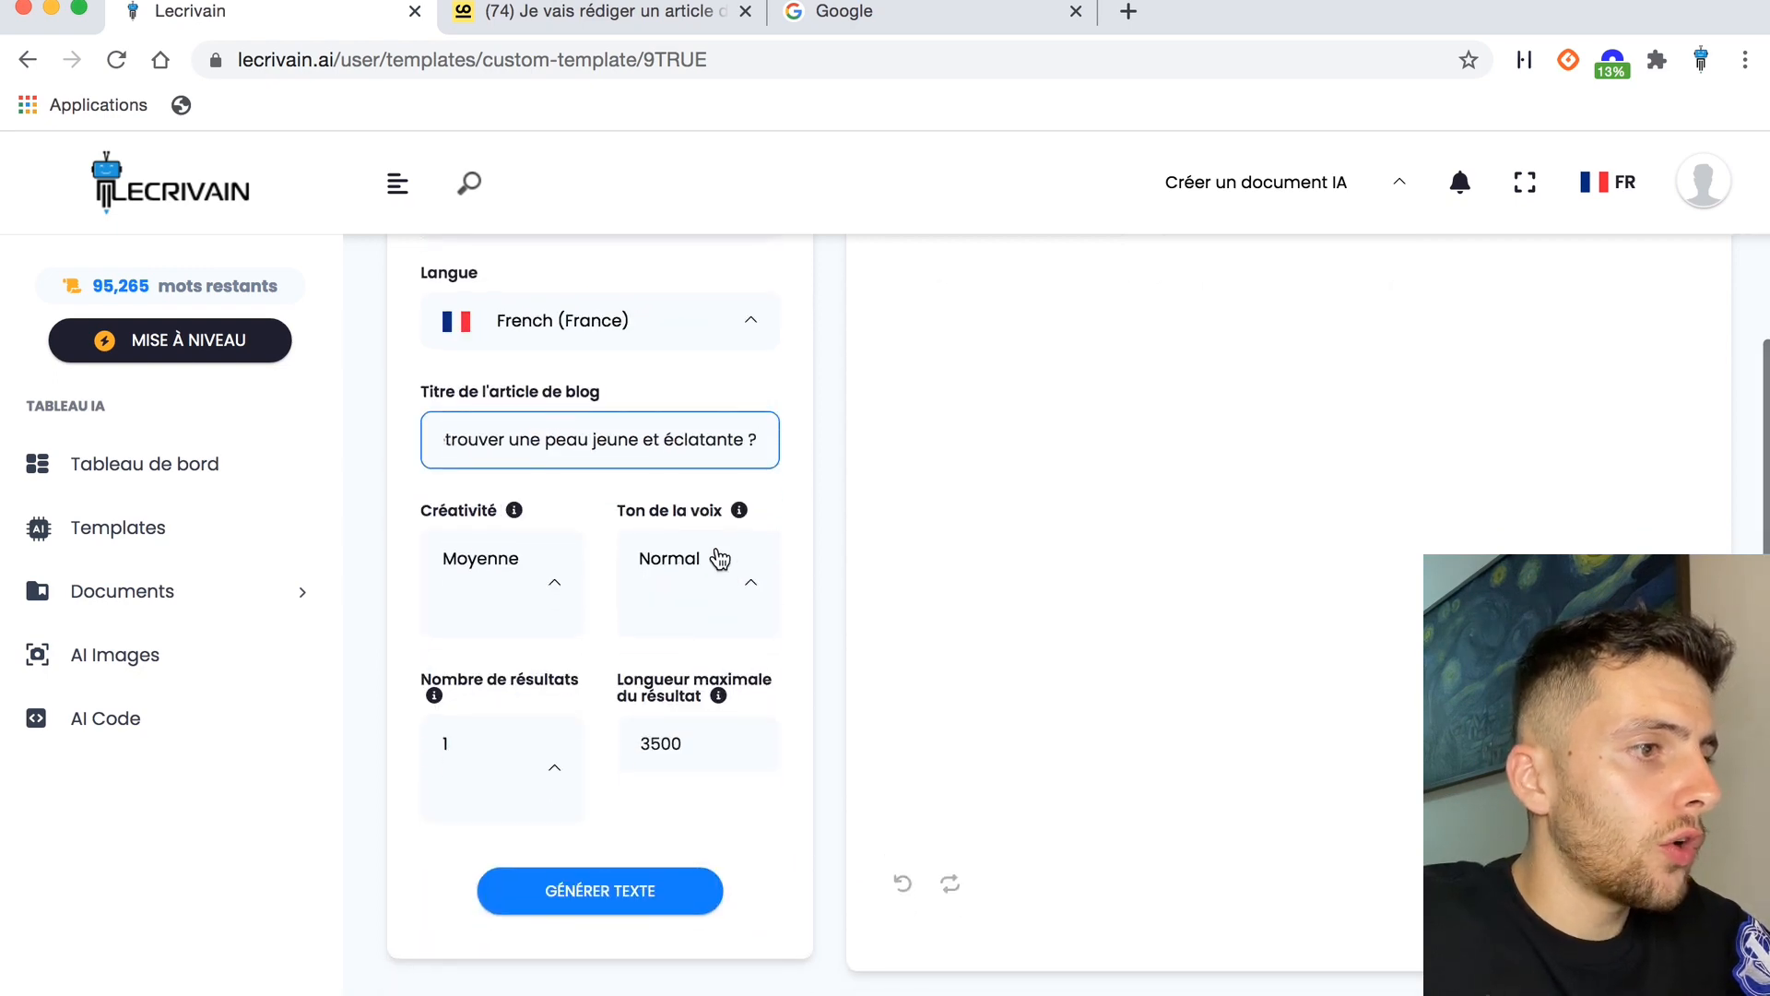
drag(660, 441, 431, 437)
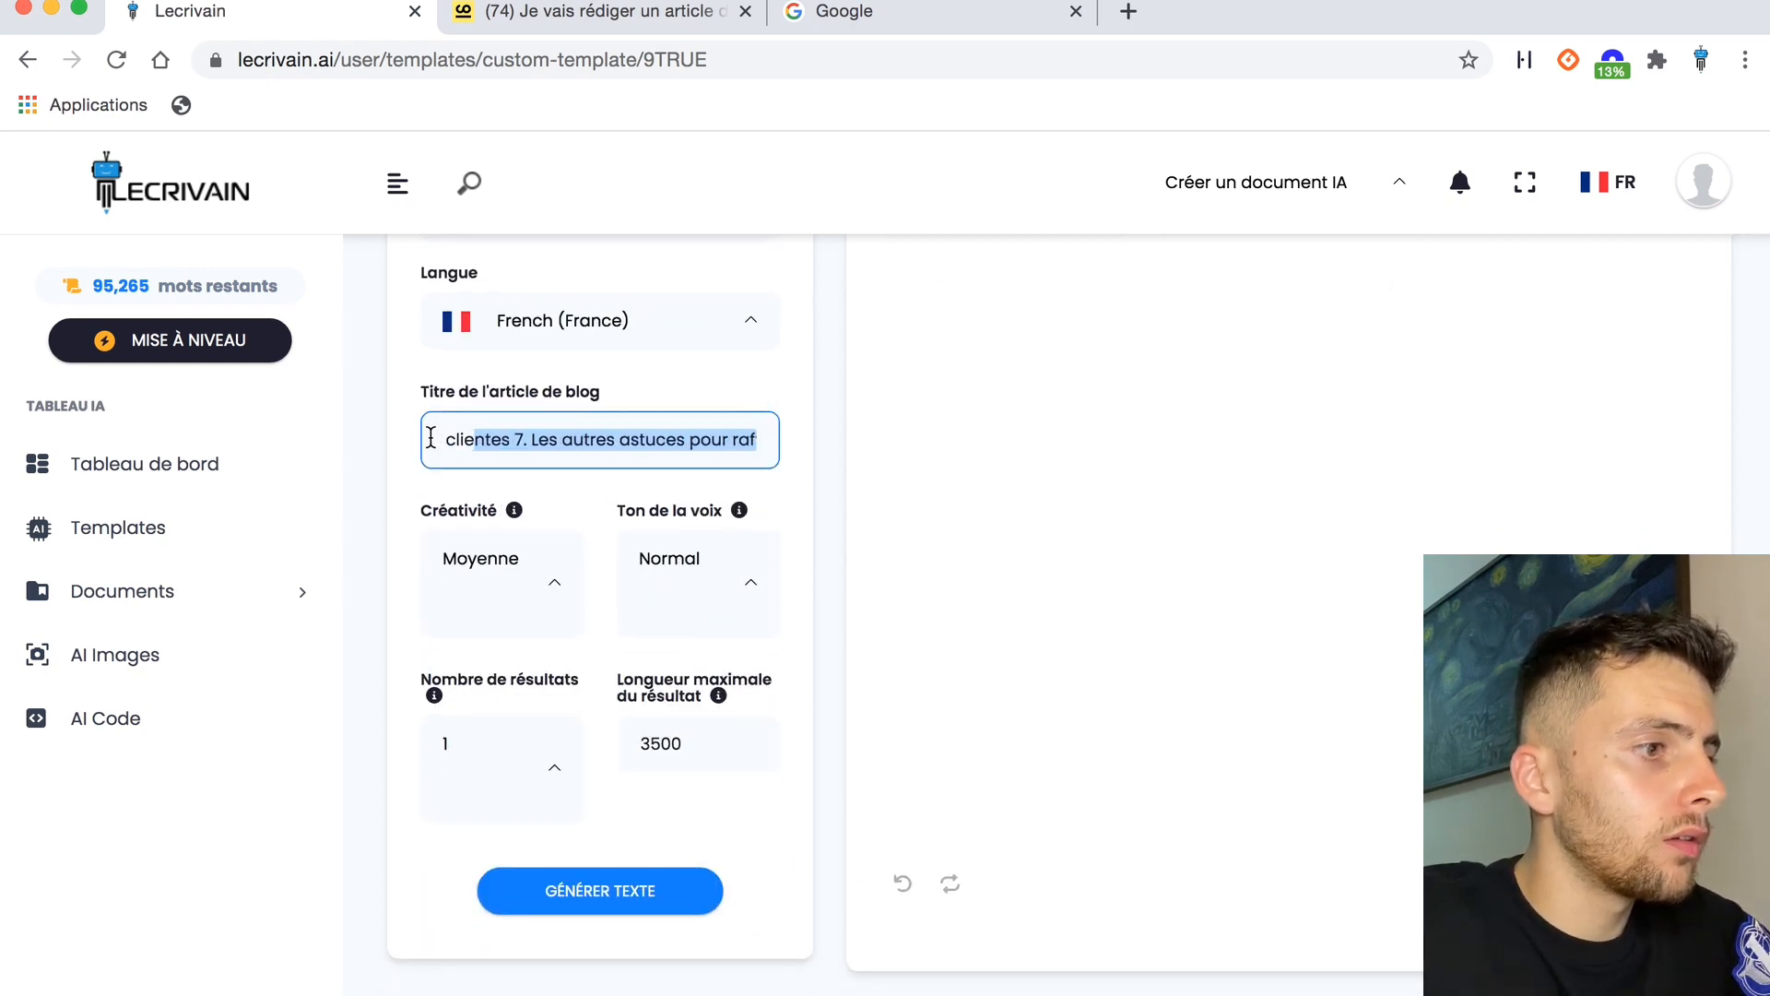
key(super+a)
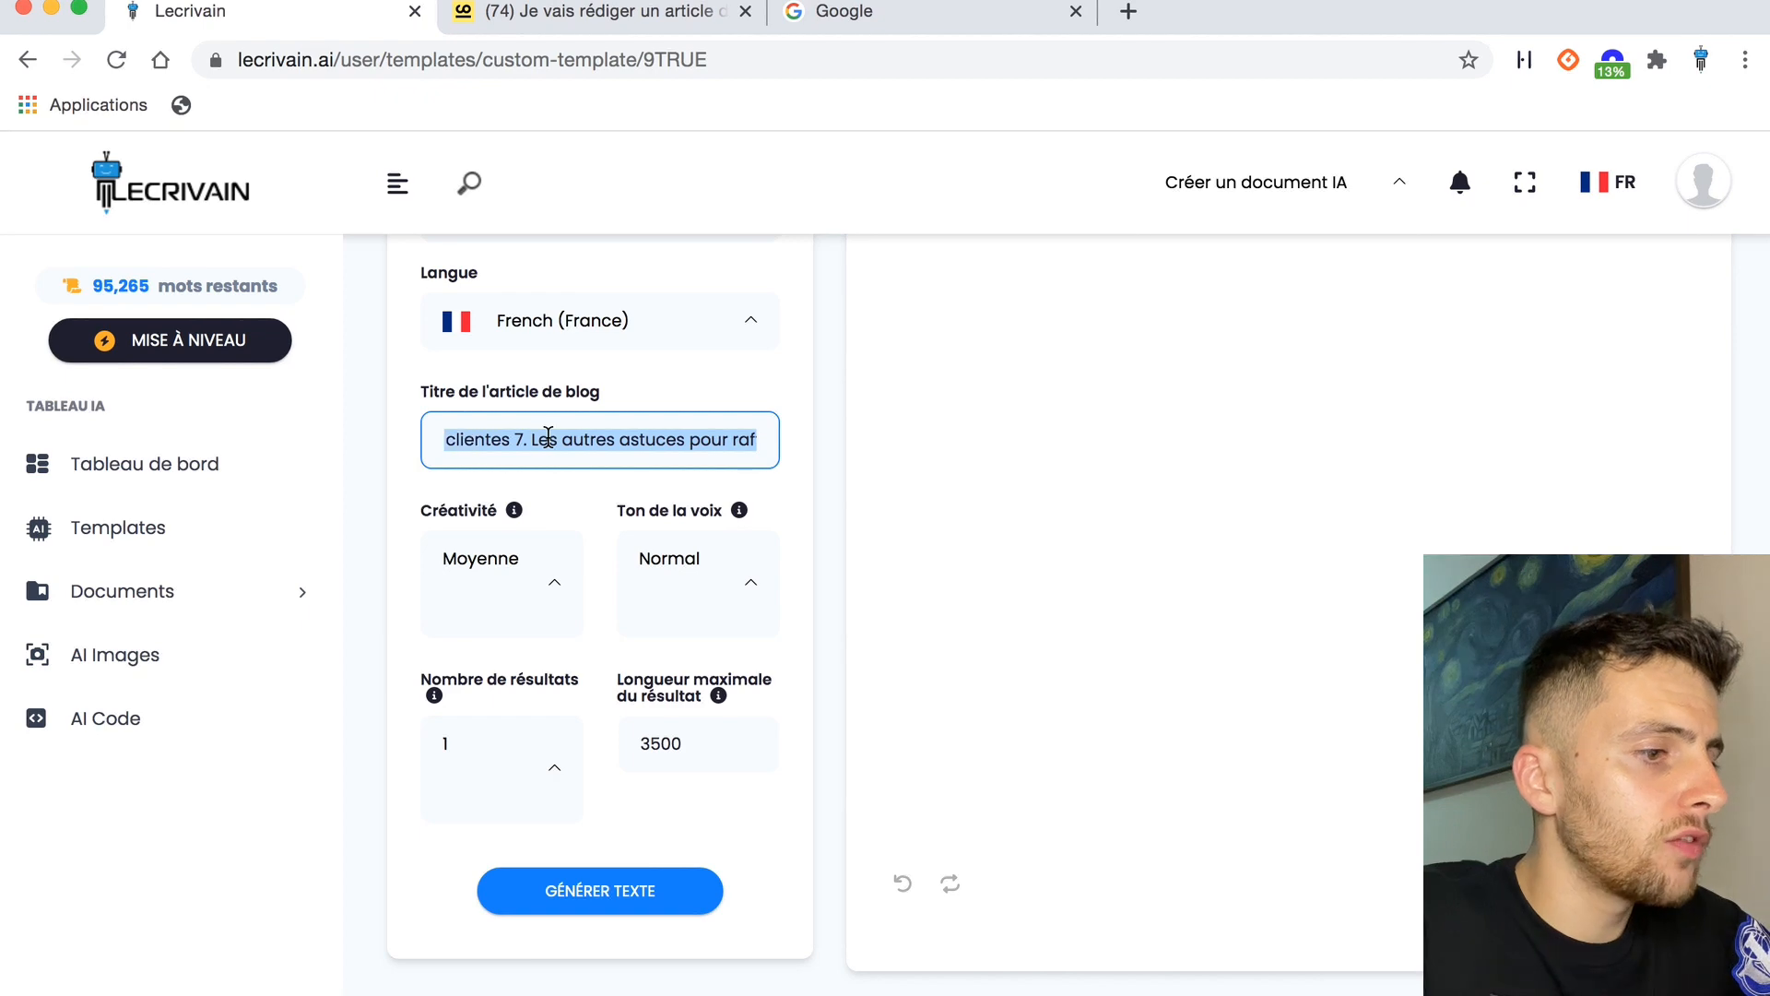
key(BackSpace)
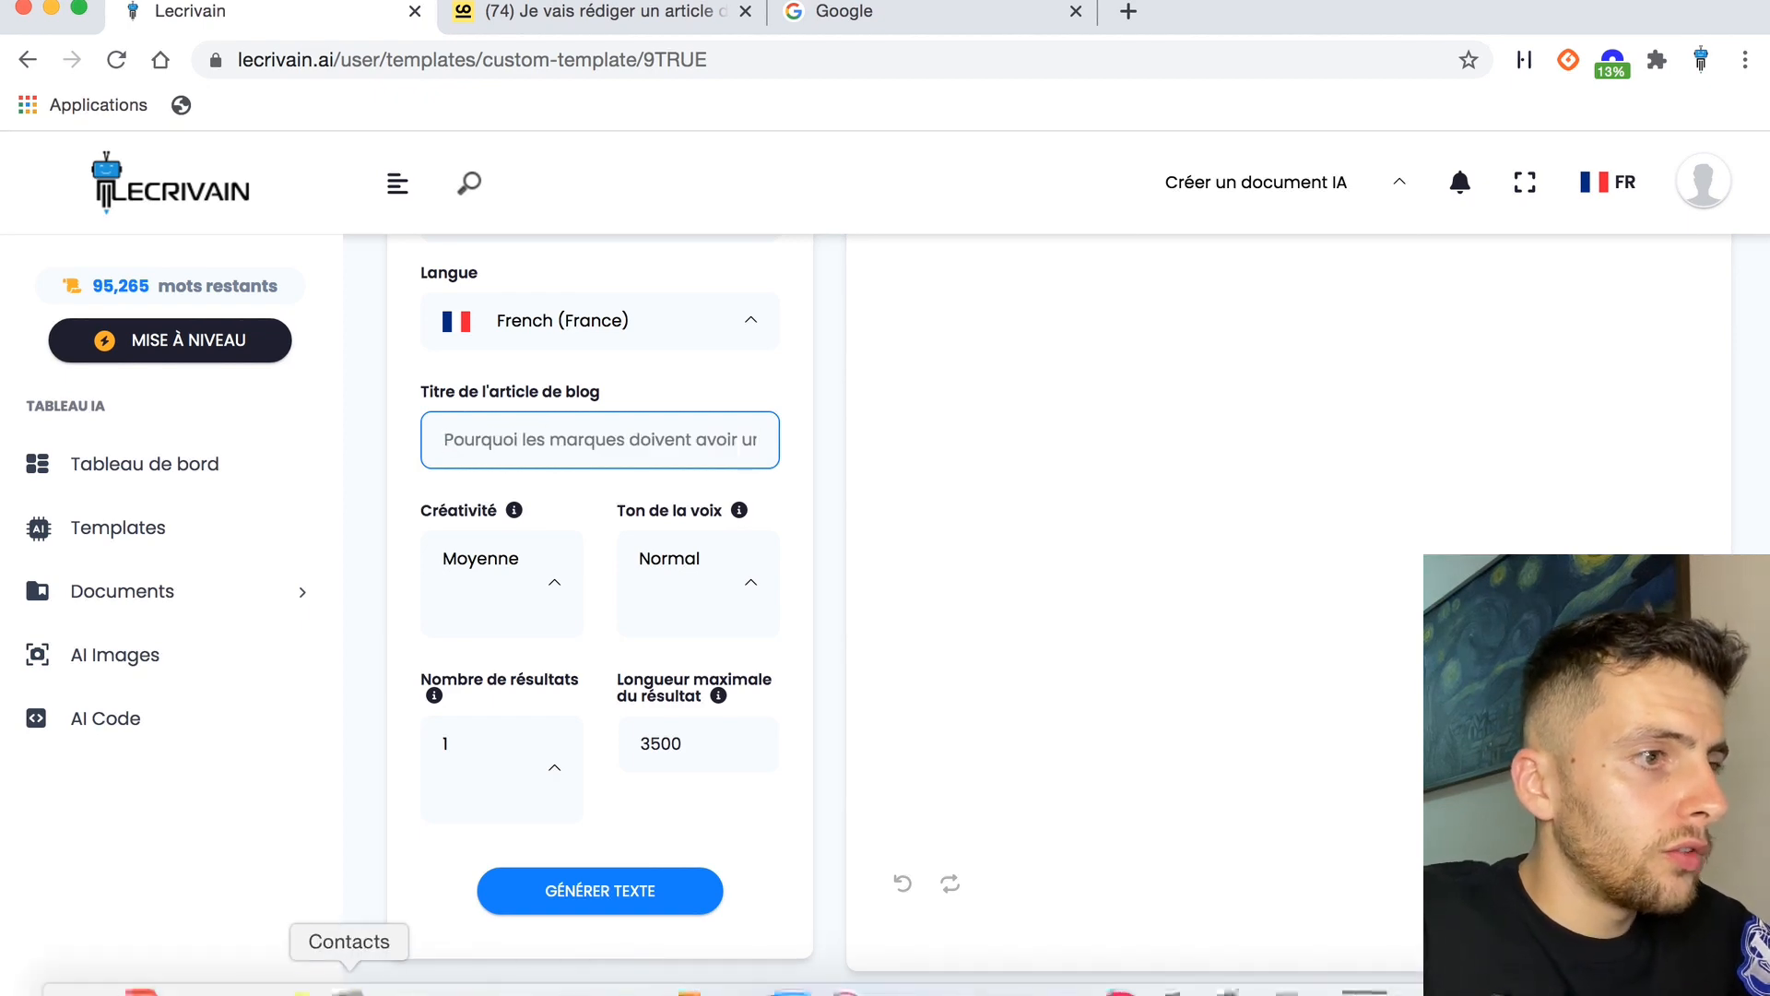
Copy the article title from Notes, paste it as the blog article title in Lecrivain and generate the introduction.
click(289, 980)
drag(933, 413, 779, 384)
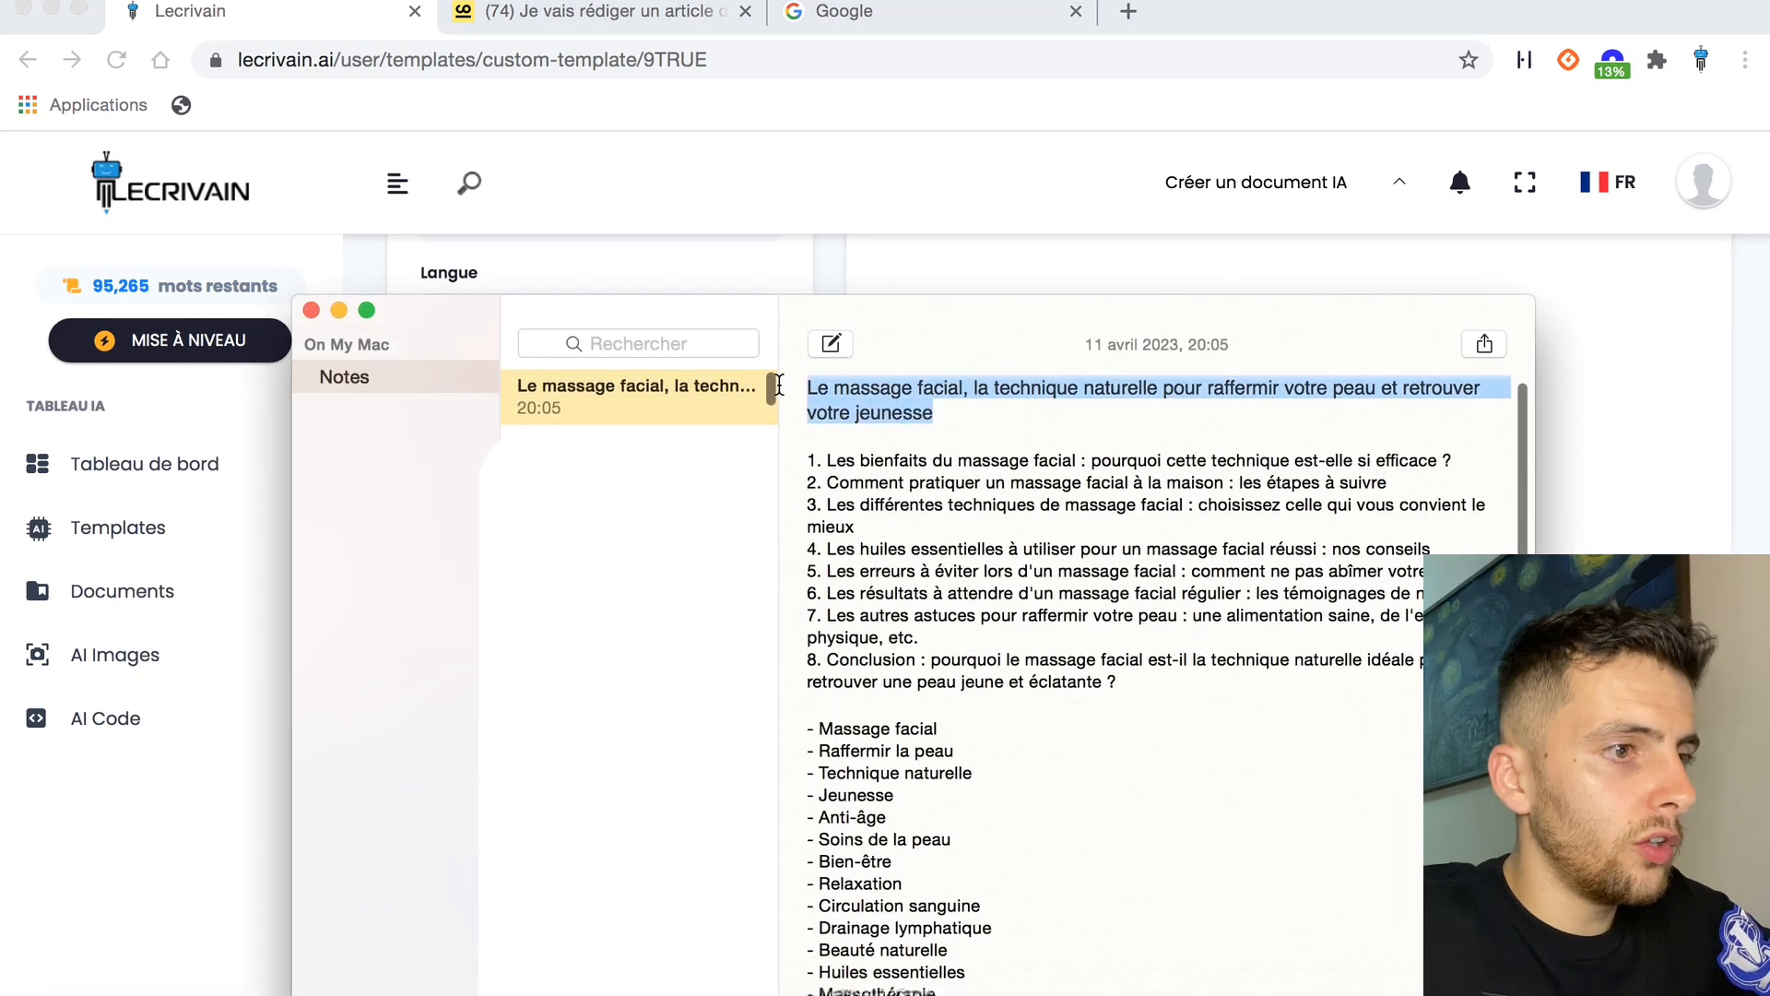
click(336, 309)
click(551, 452)
key(super+v)
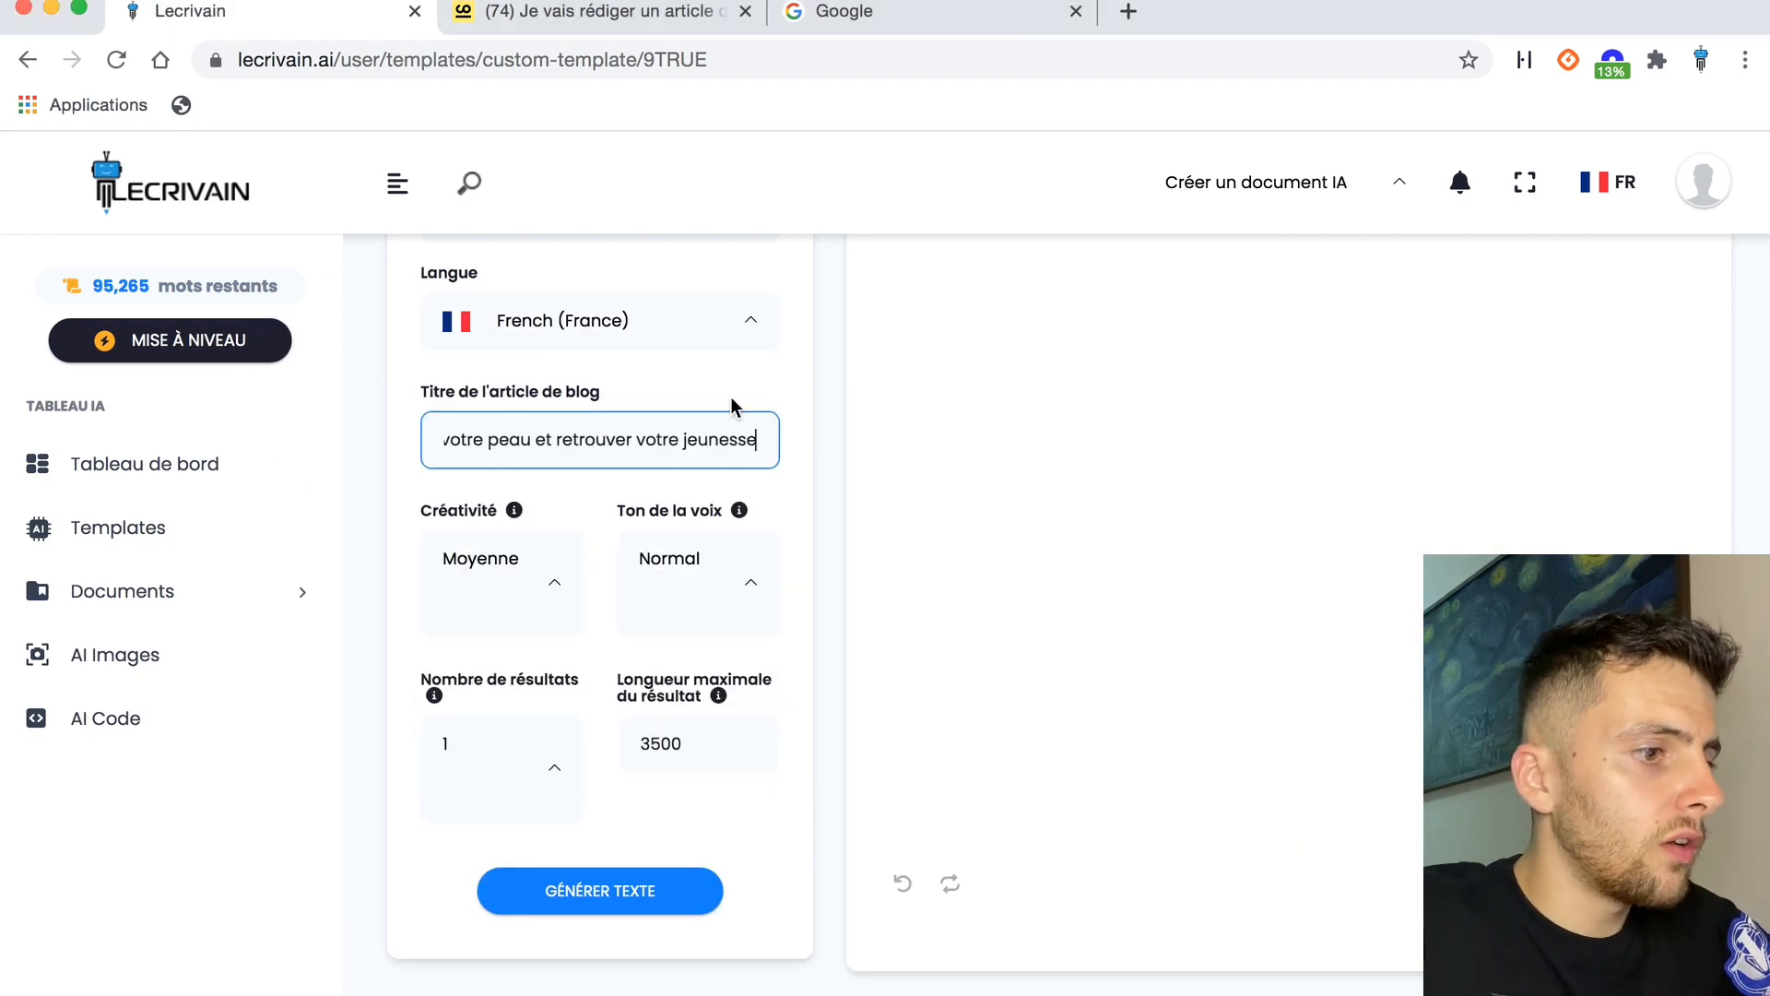
click(751, 396)
scroll(751, 397, down, 1)
click(604, 850)
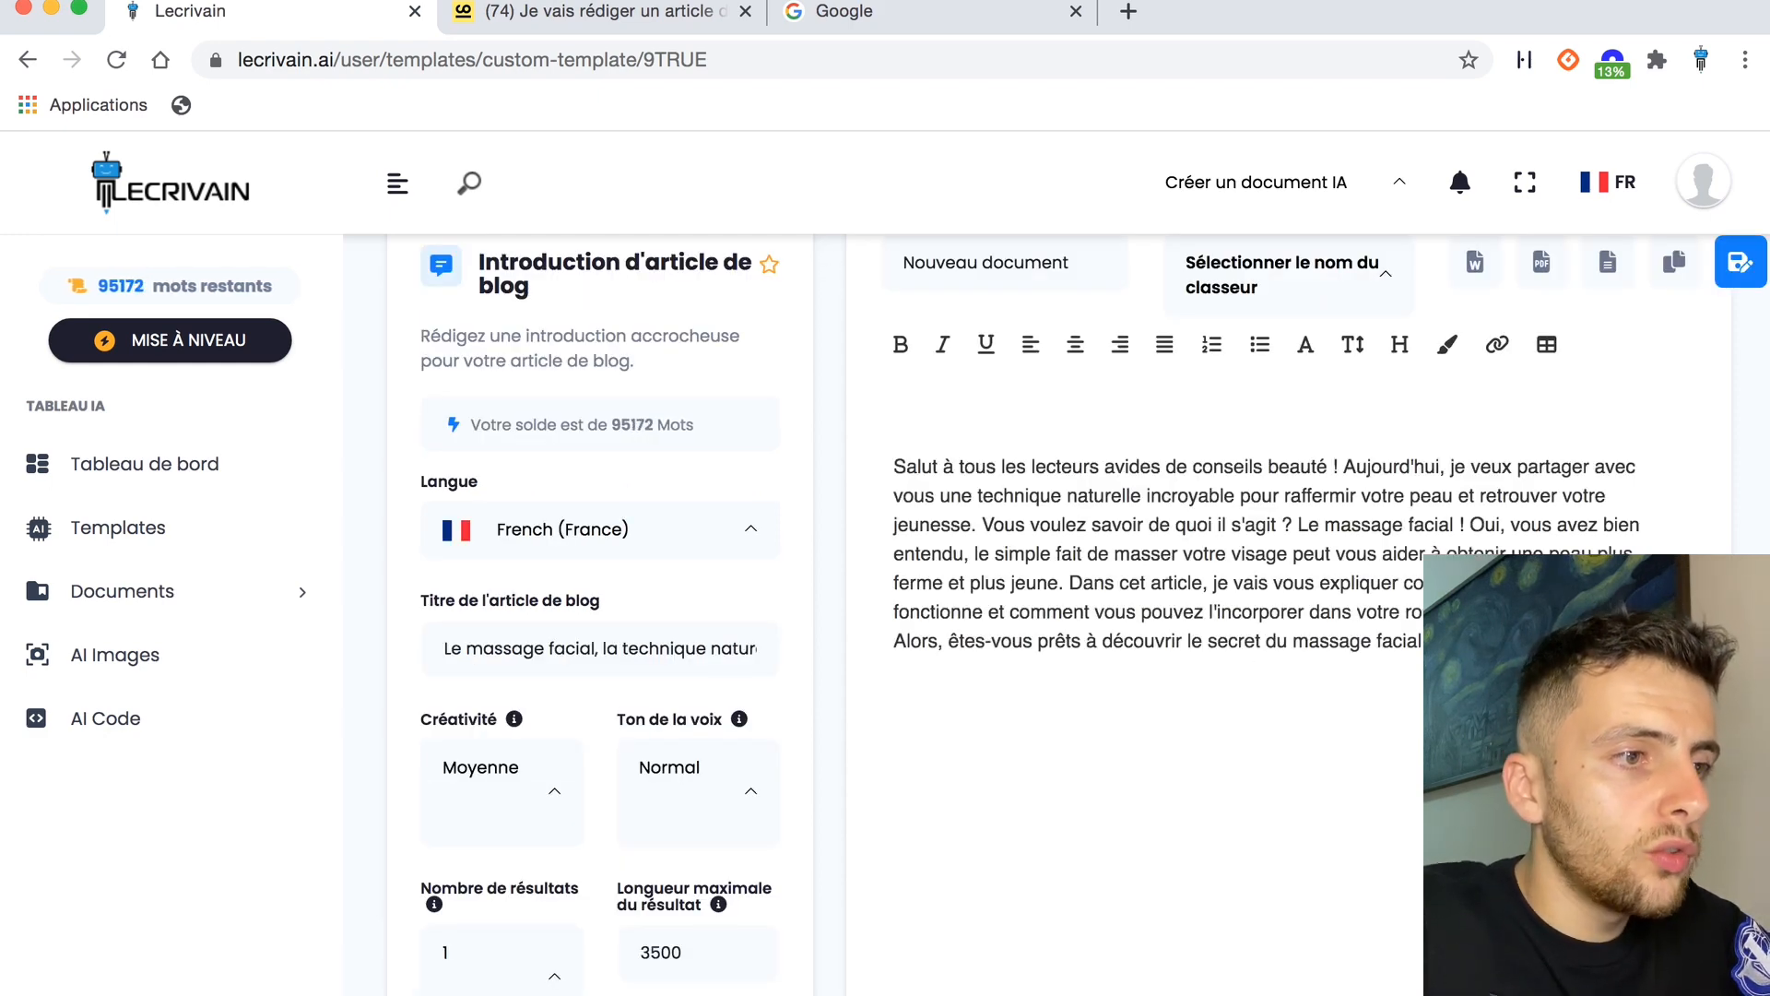
Copy the generated introduction and paste it into the Notes article between the title and the subtitles.
drag(1245, 673, 890, 466)
key(super+c)
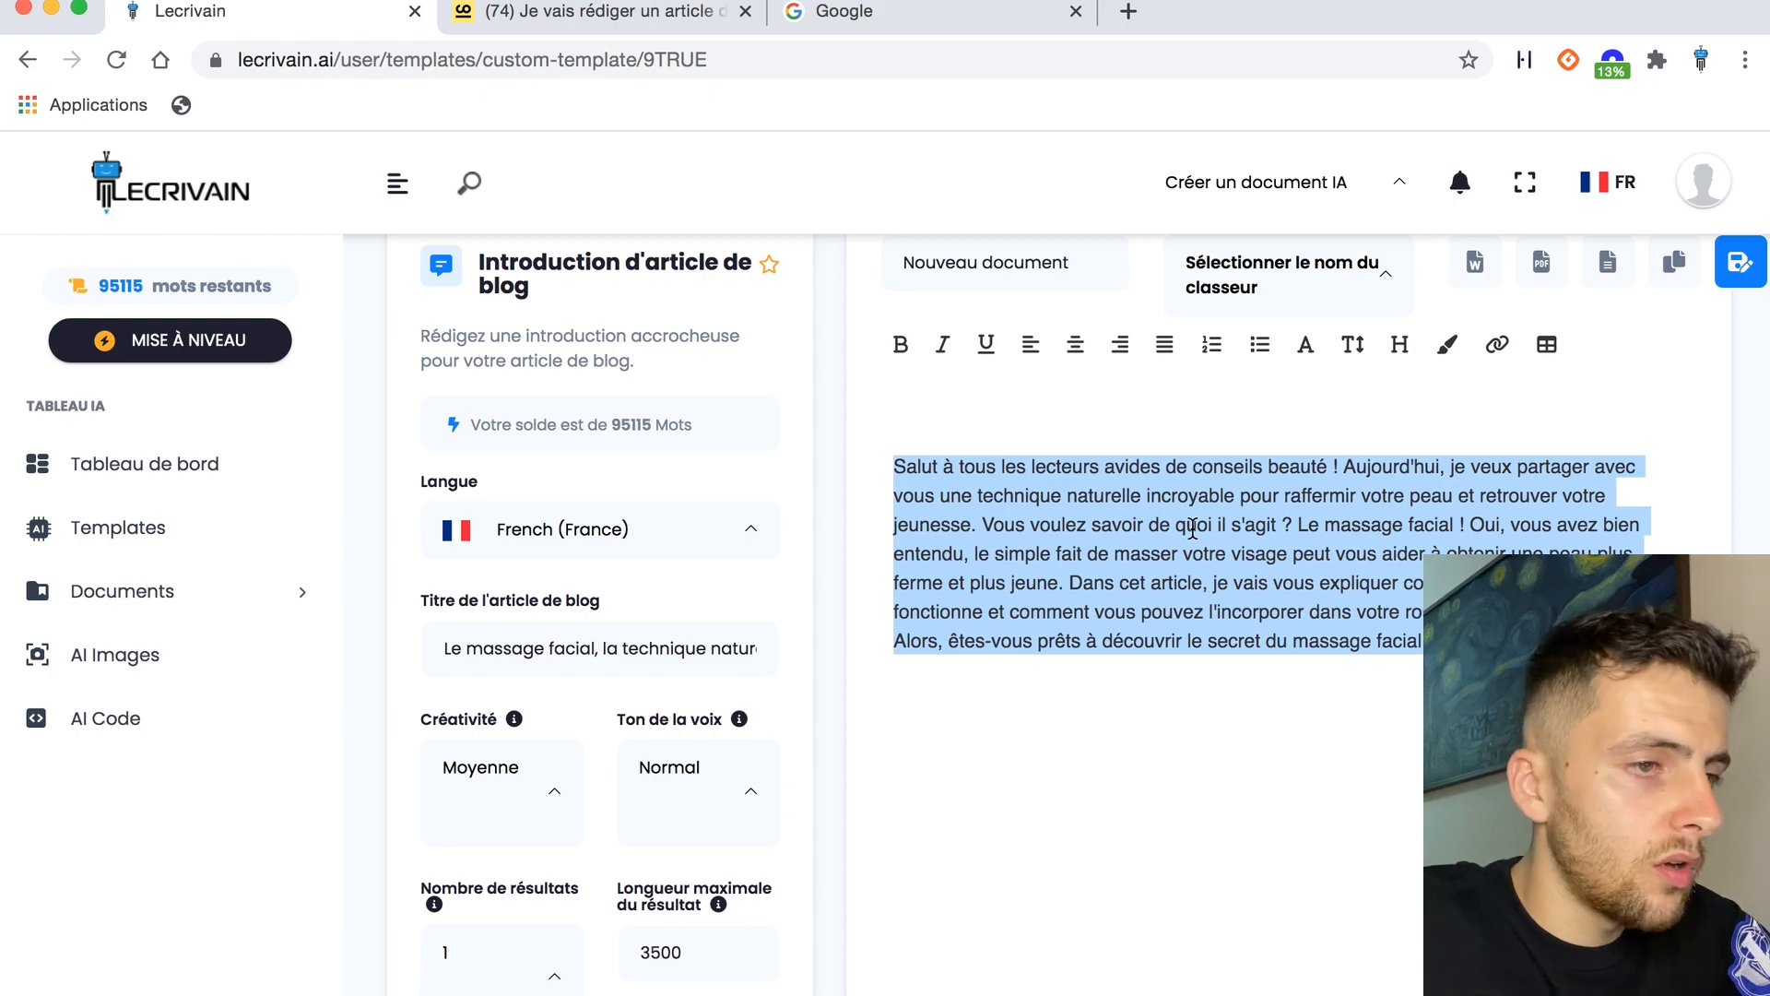
click(1117, 670)
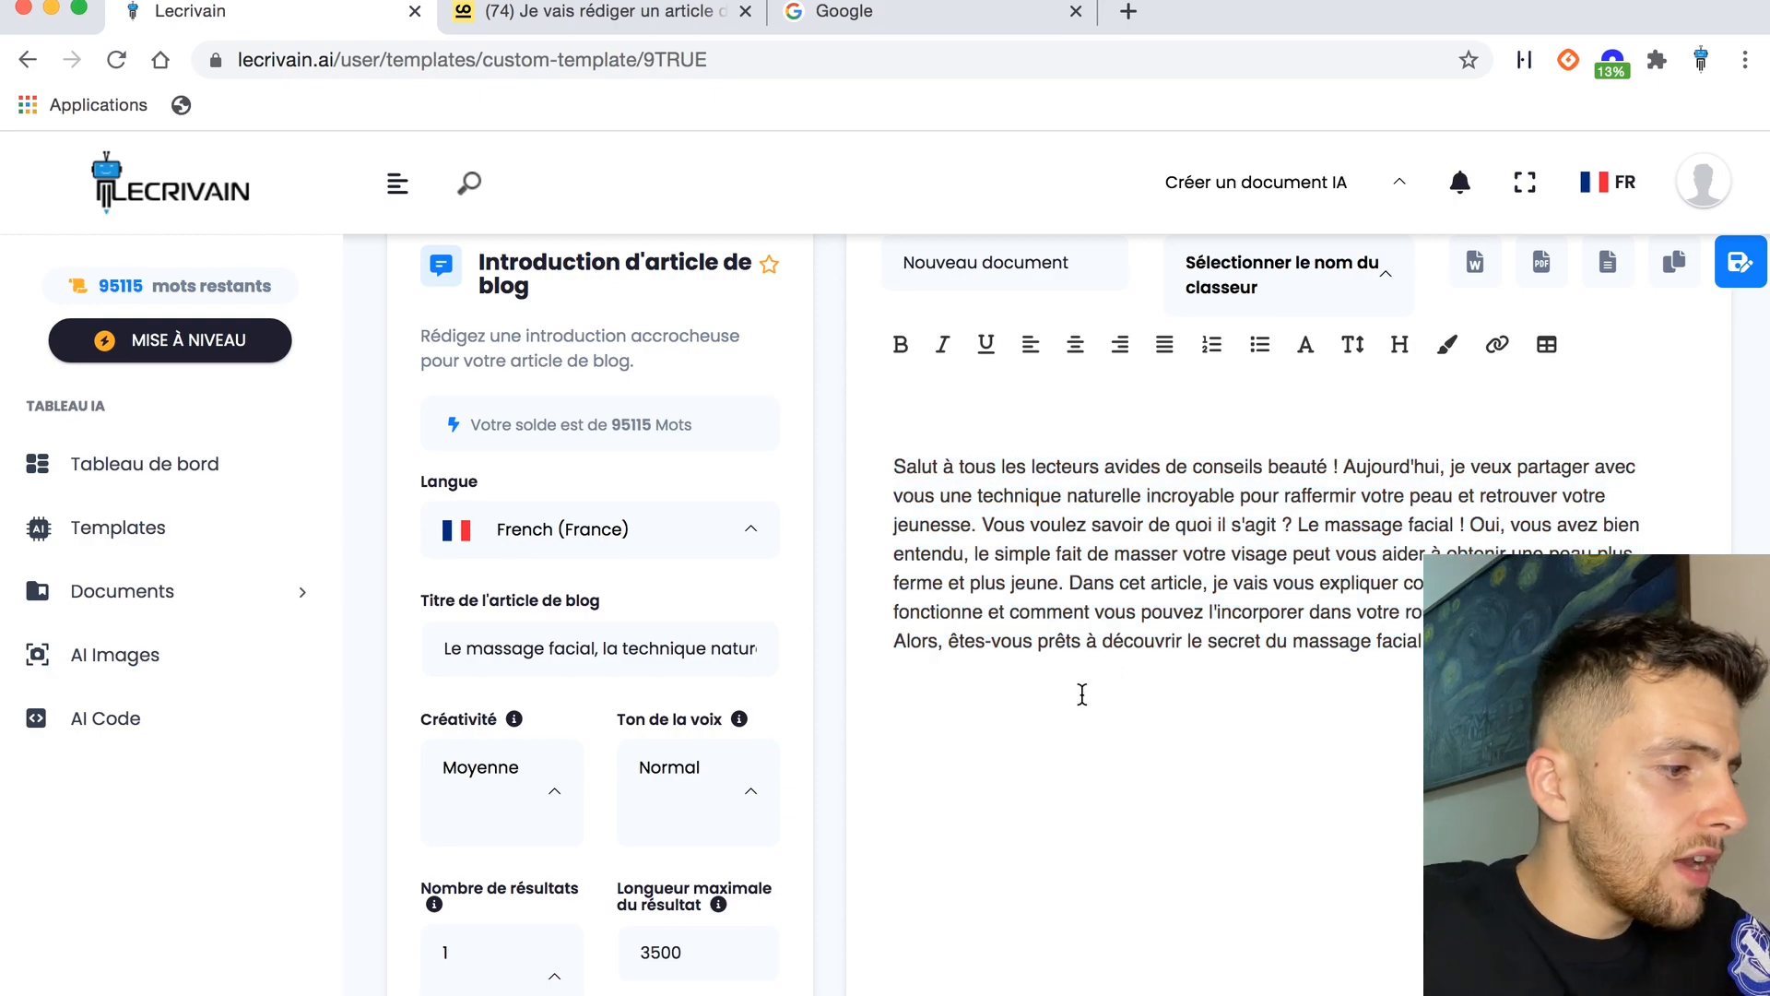
click(299, 985)
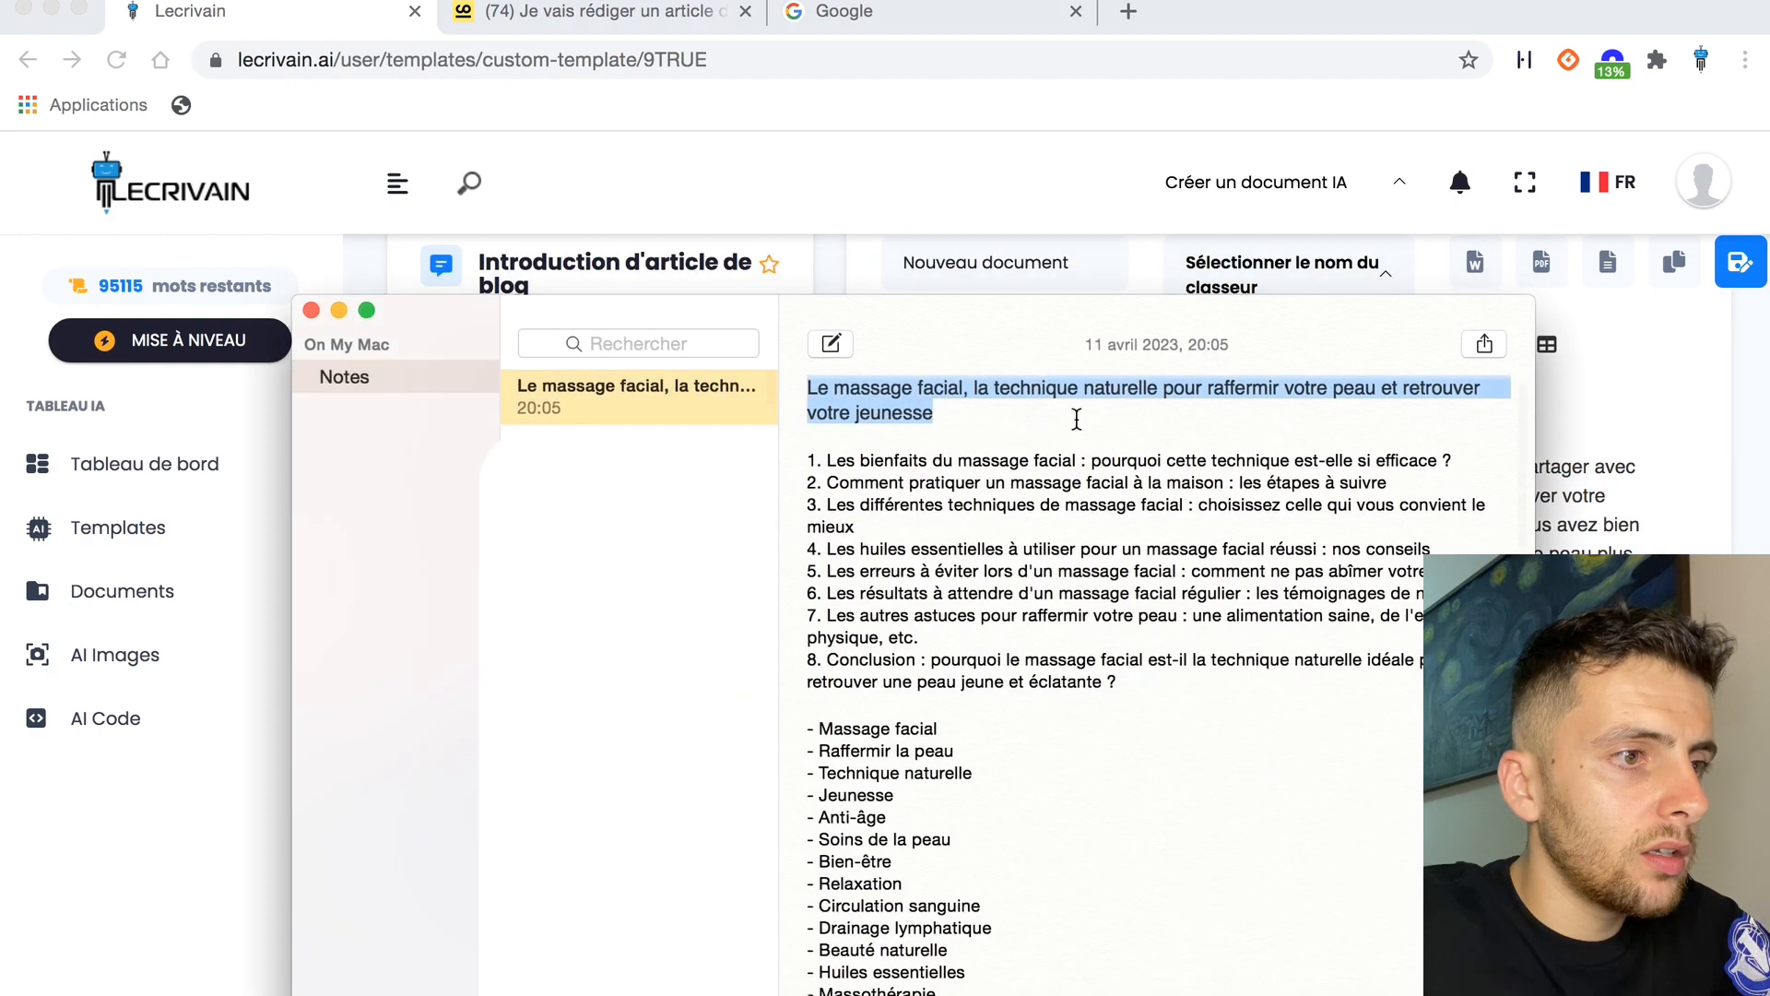
click(1027, 423)
key(Return)
key(Return)
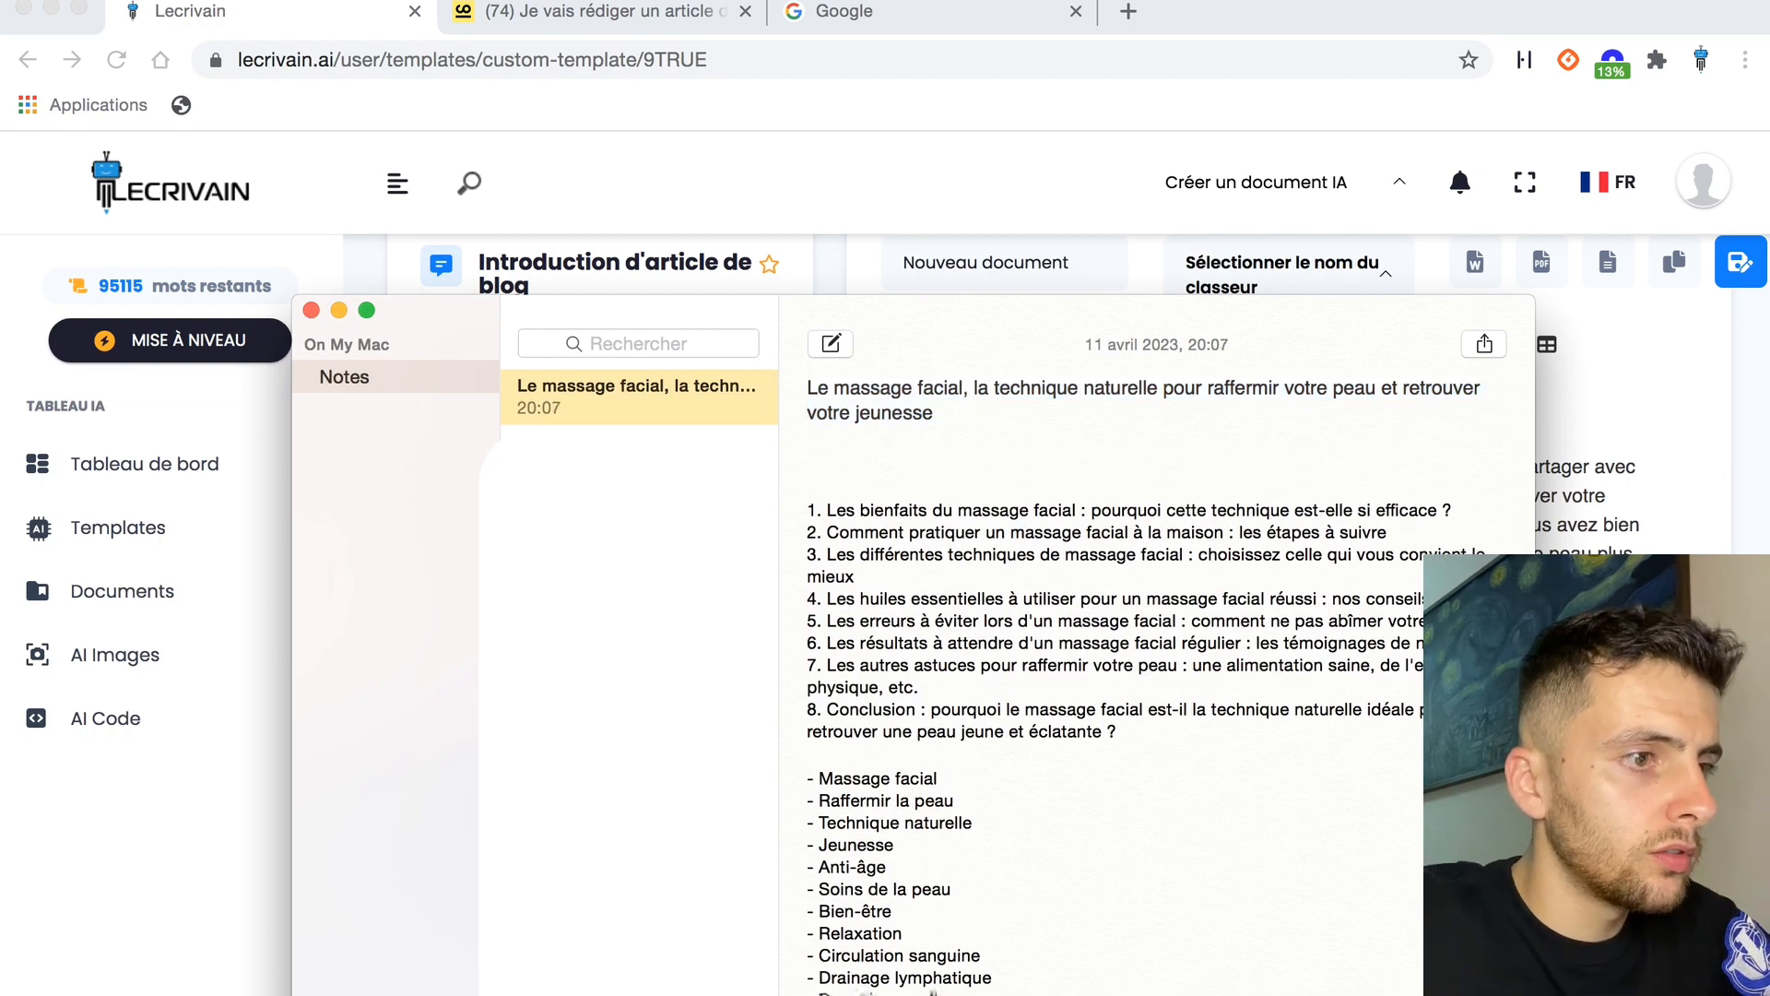
key(super+v)
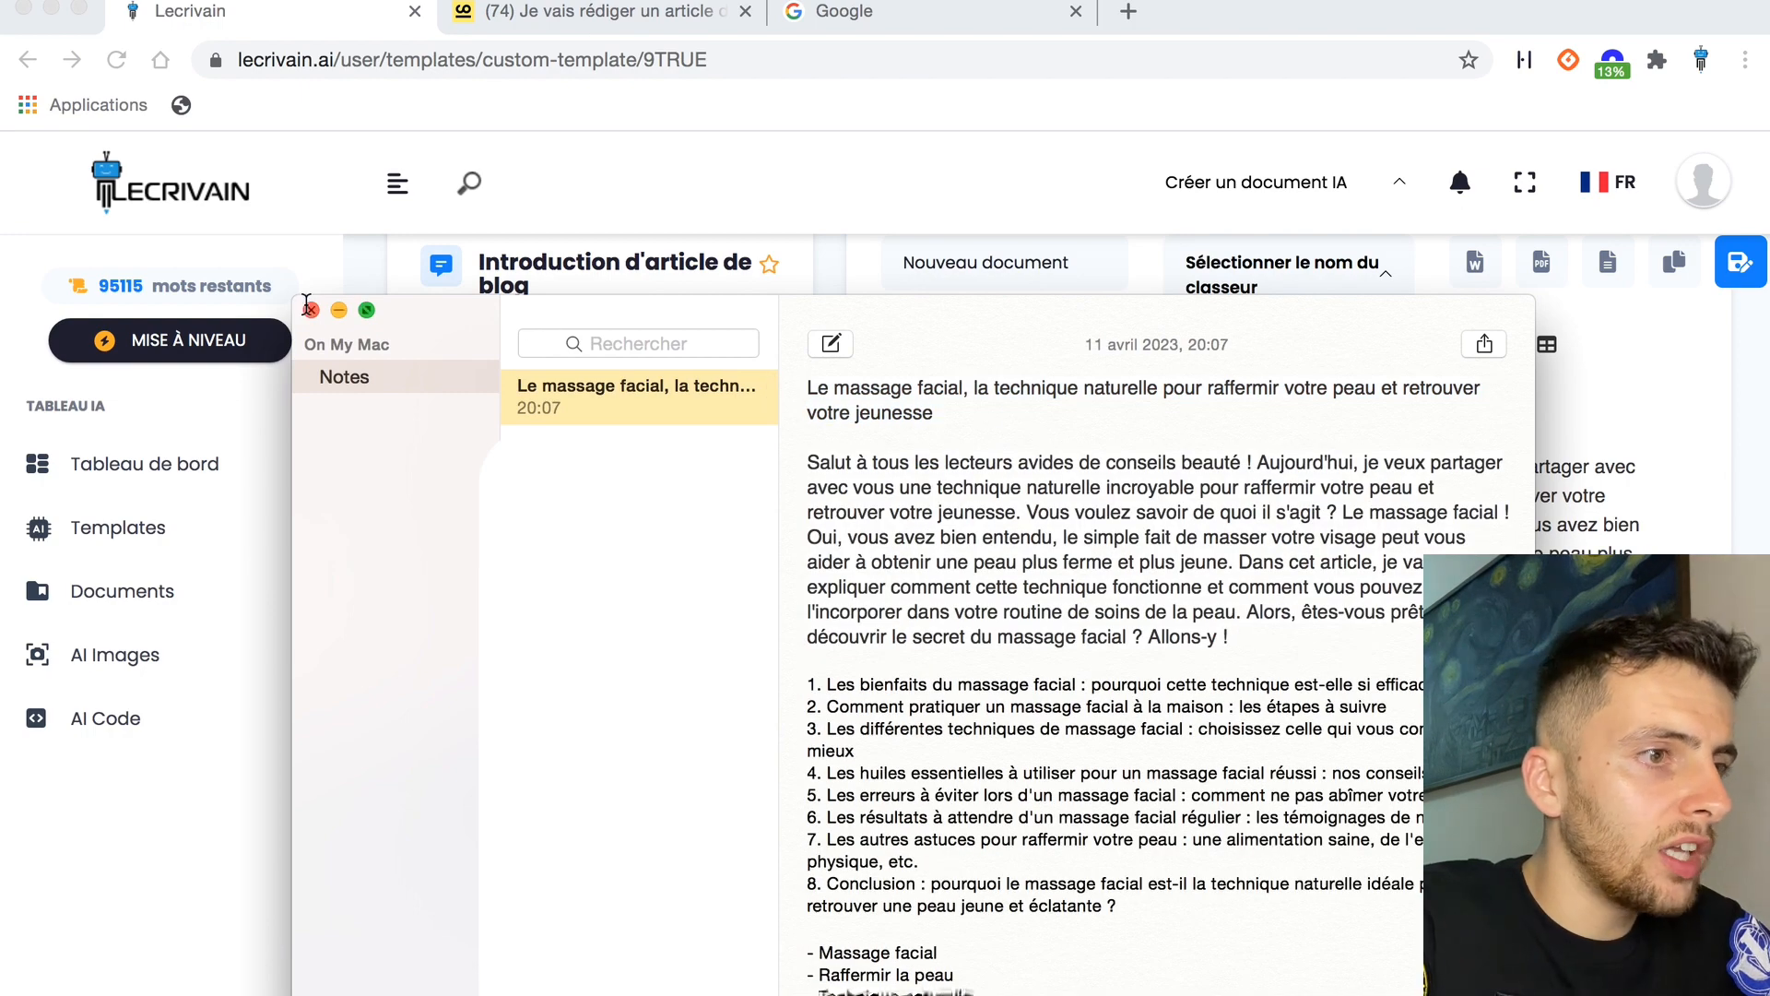
click(338, 310)
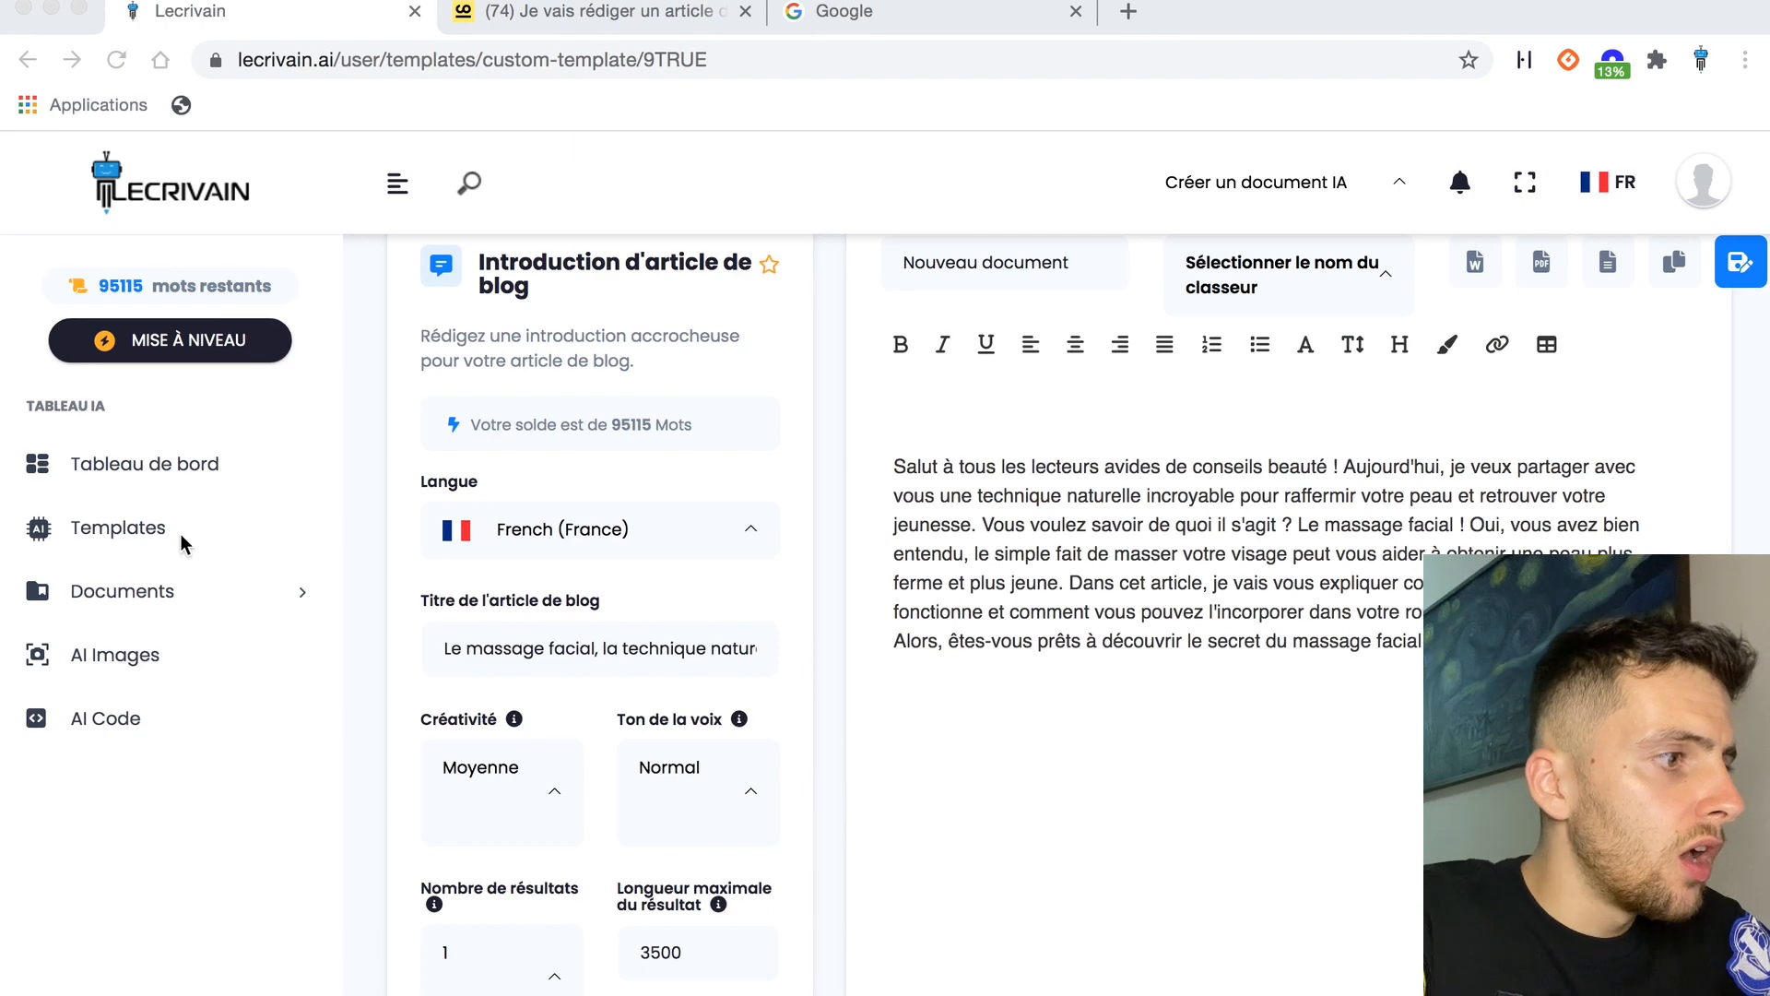
Copy subtitle 1 from Notes and open the "Paragraphe d'article de blog" template from Lecrivain's Blog & SEO category.
click(177, 529)
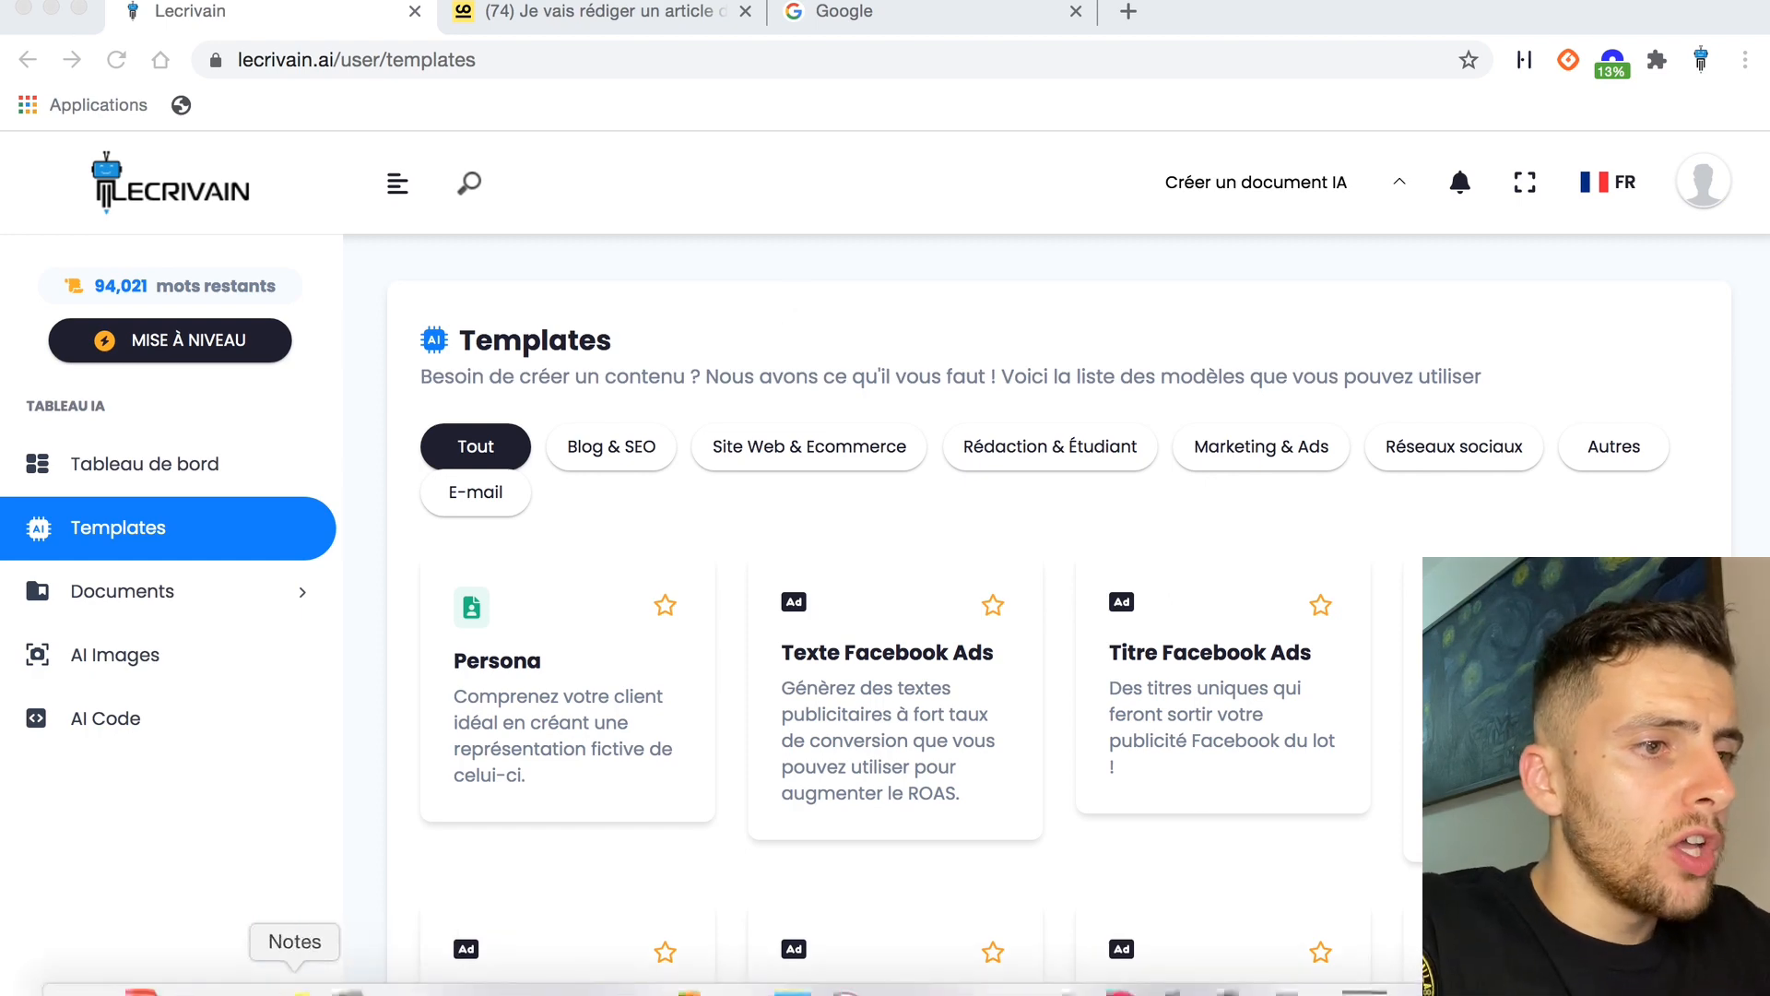
click(295, 991)
triple_click(998, 684)
key(super+c)
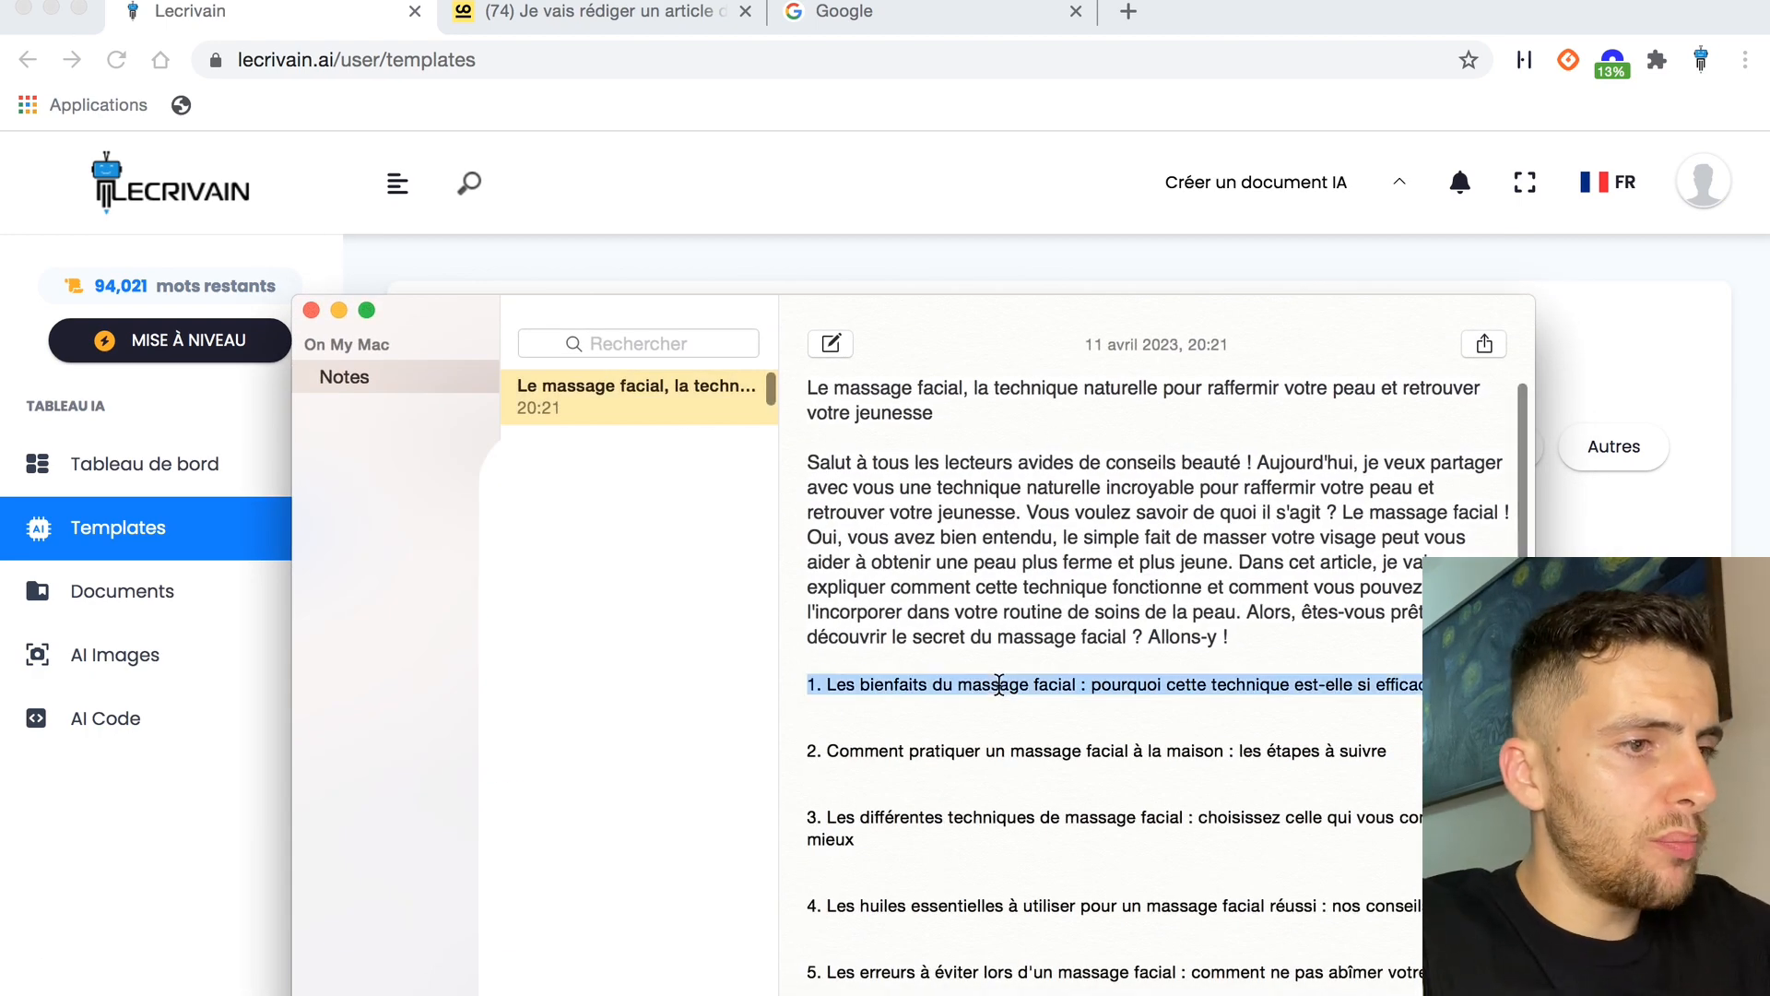
click(340, 314)
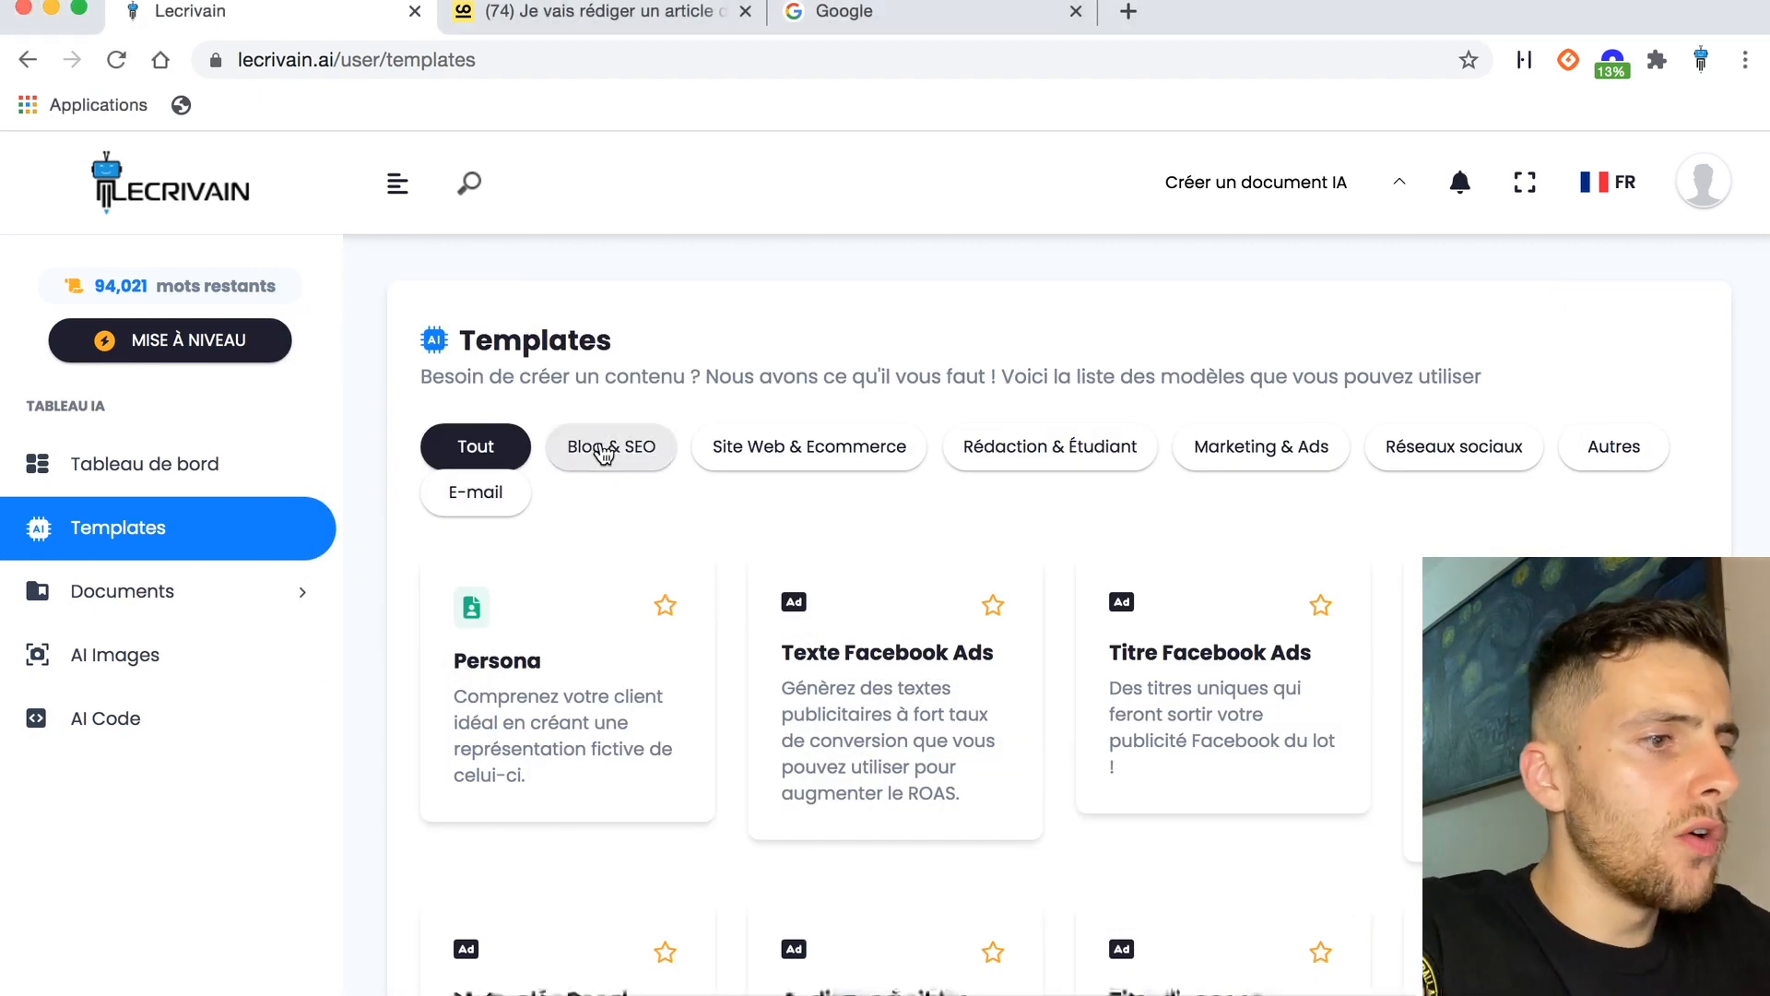
click(604, 449)
scroll(849, 770, down, 3)
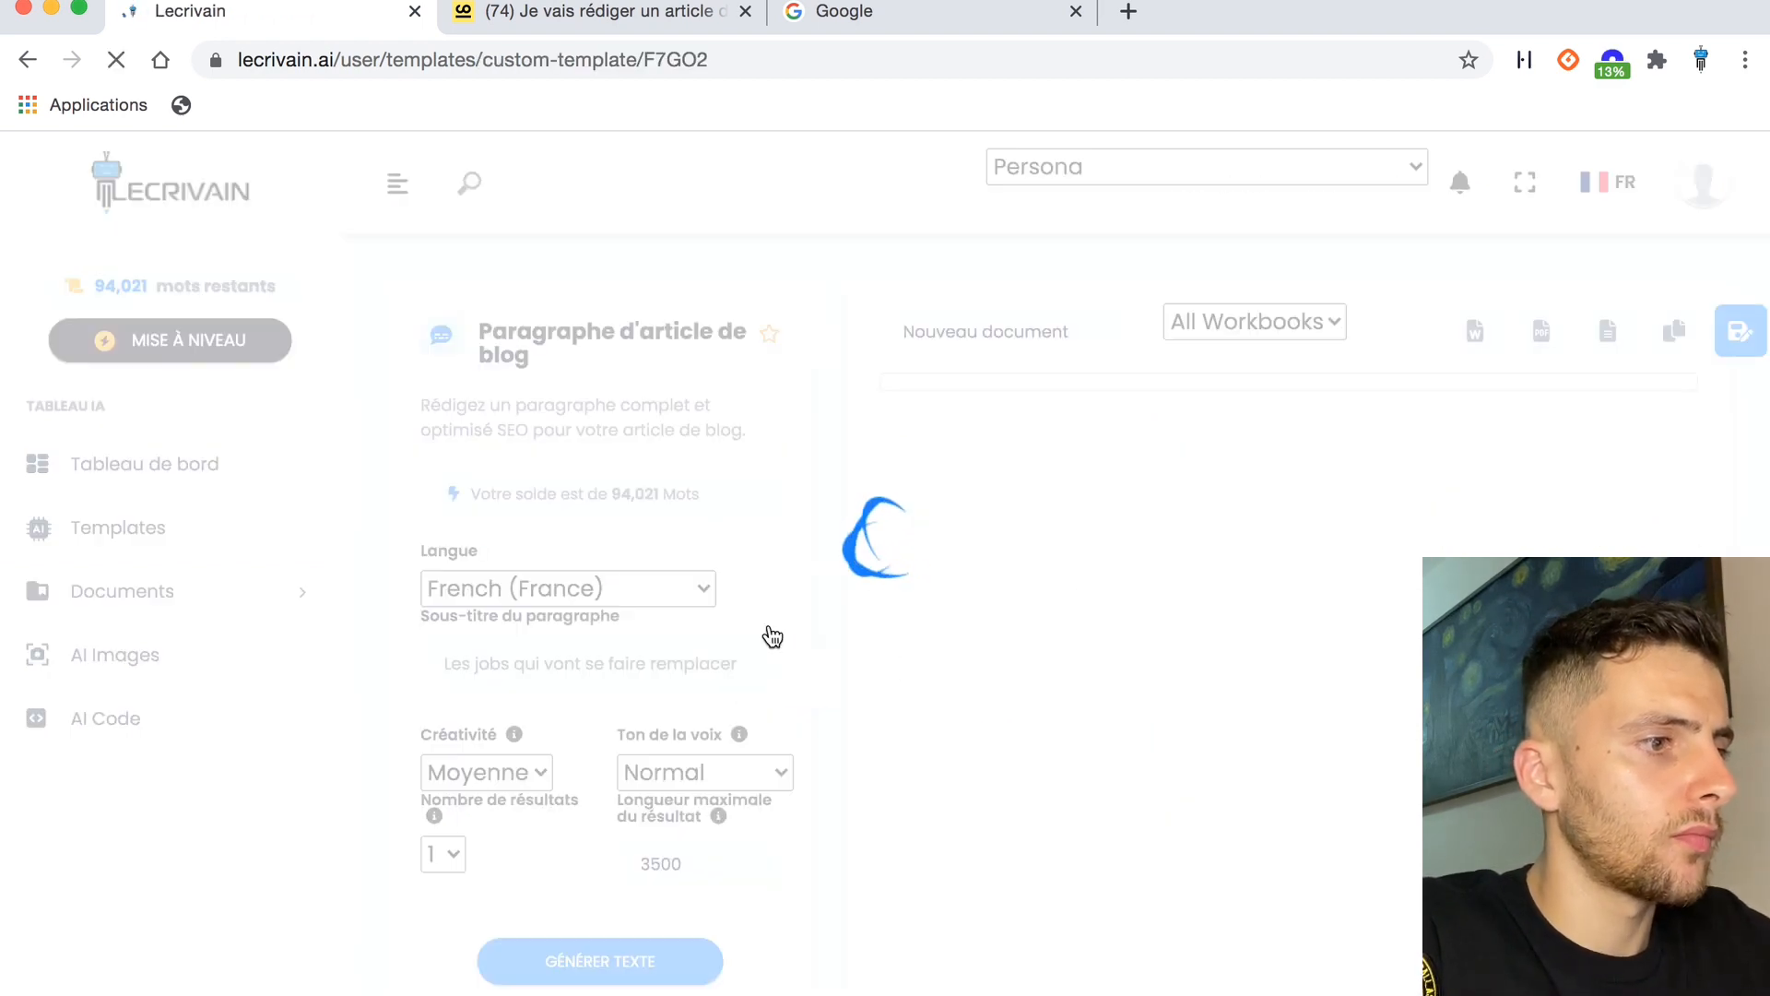
Paste subtitle 1, about the benefits of facial massage, as the paragraph subtitle and generate its text.
click(557, 716)
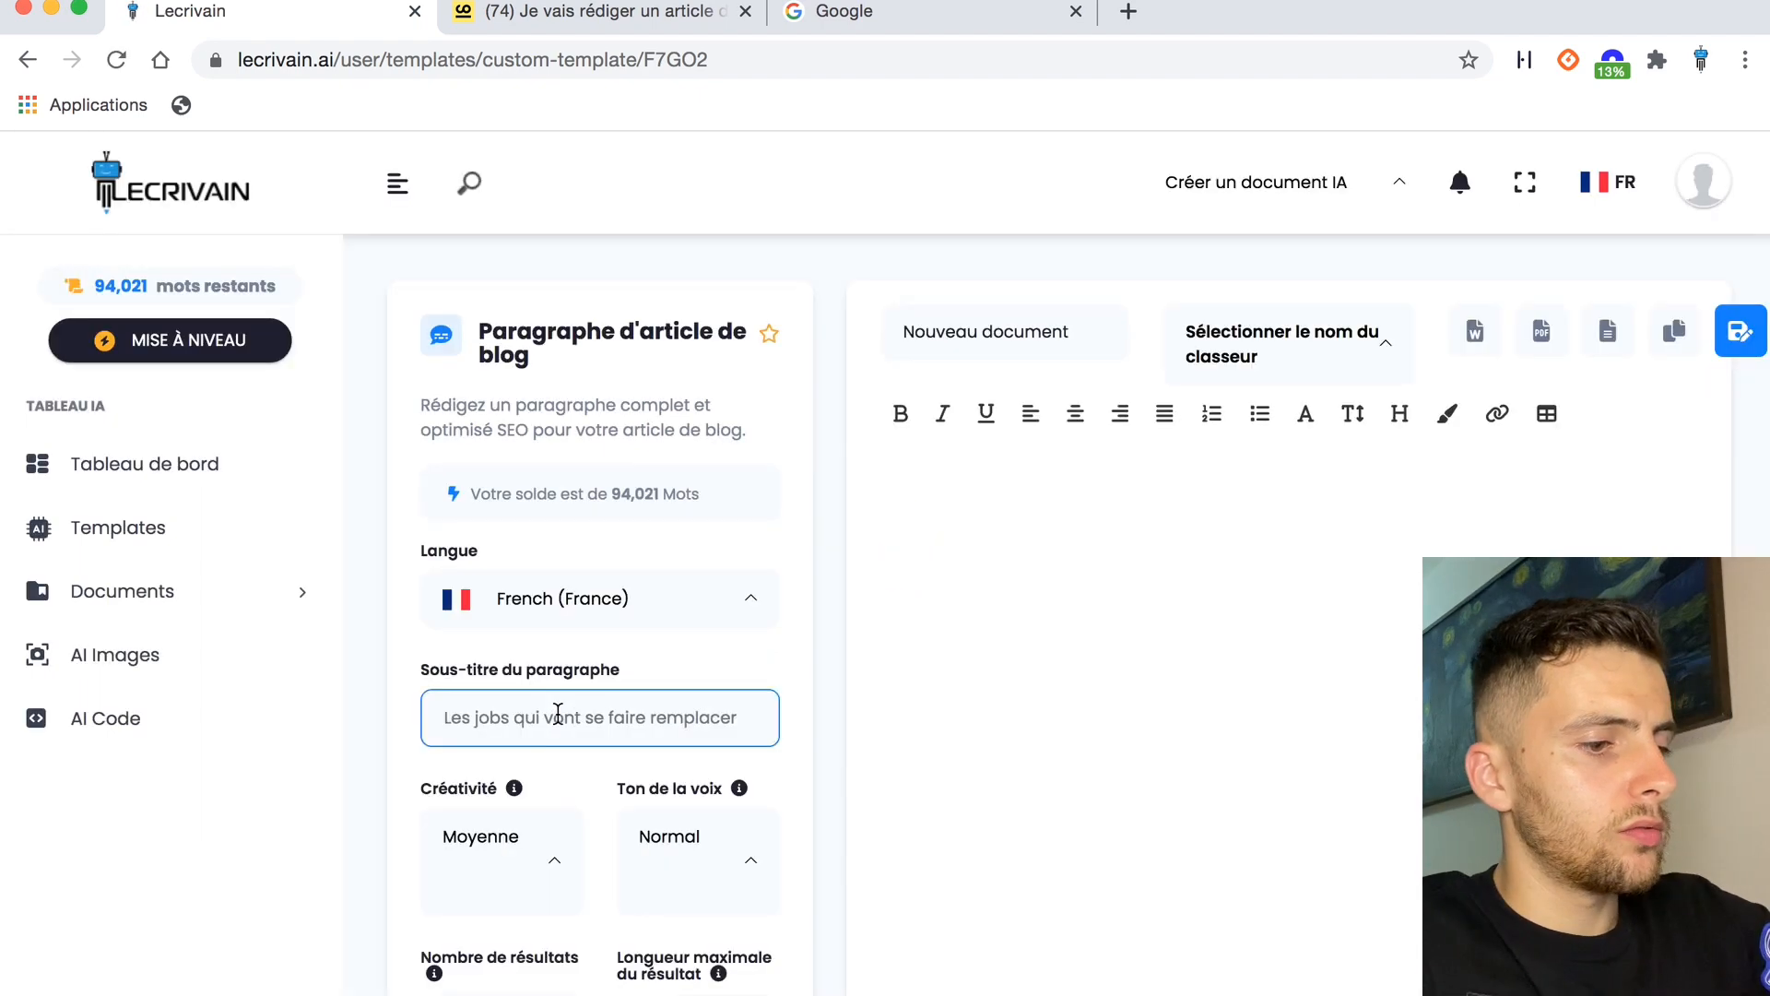
key(super+v)
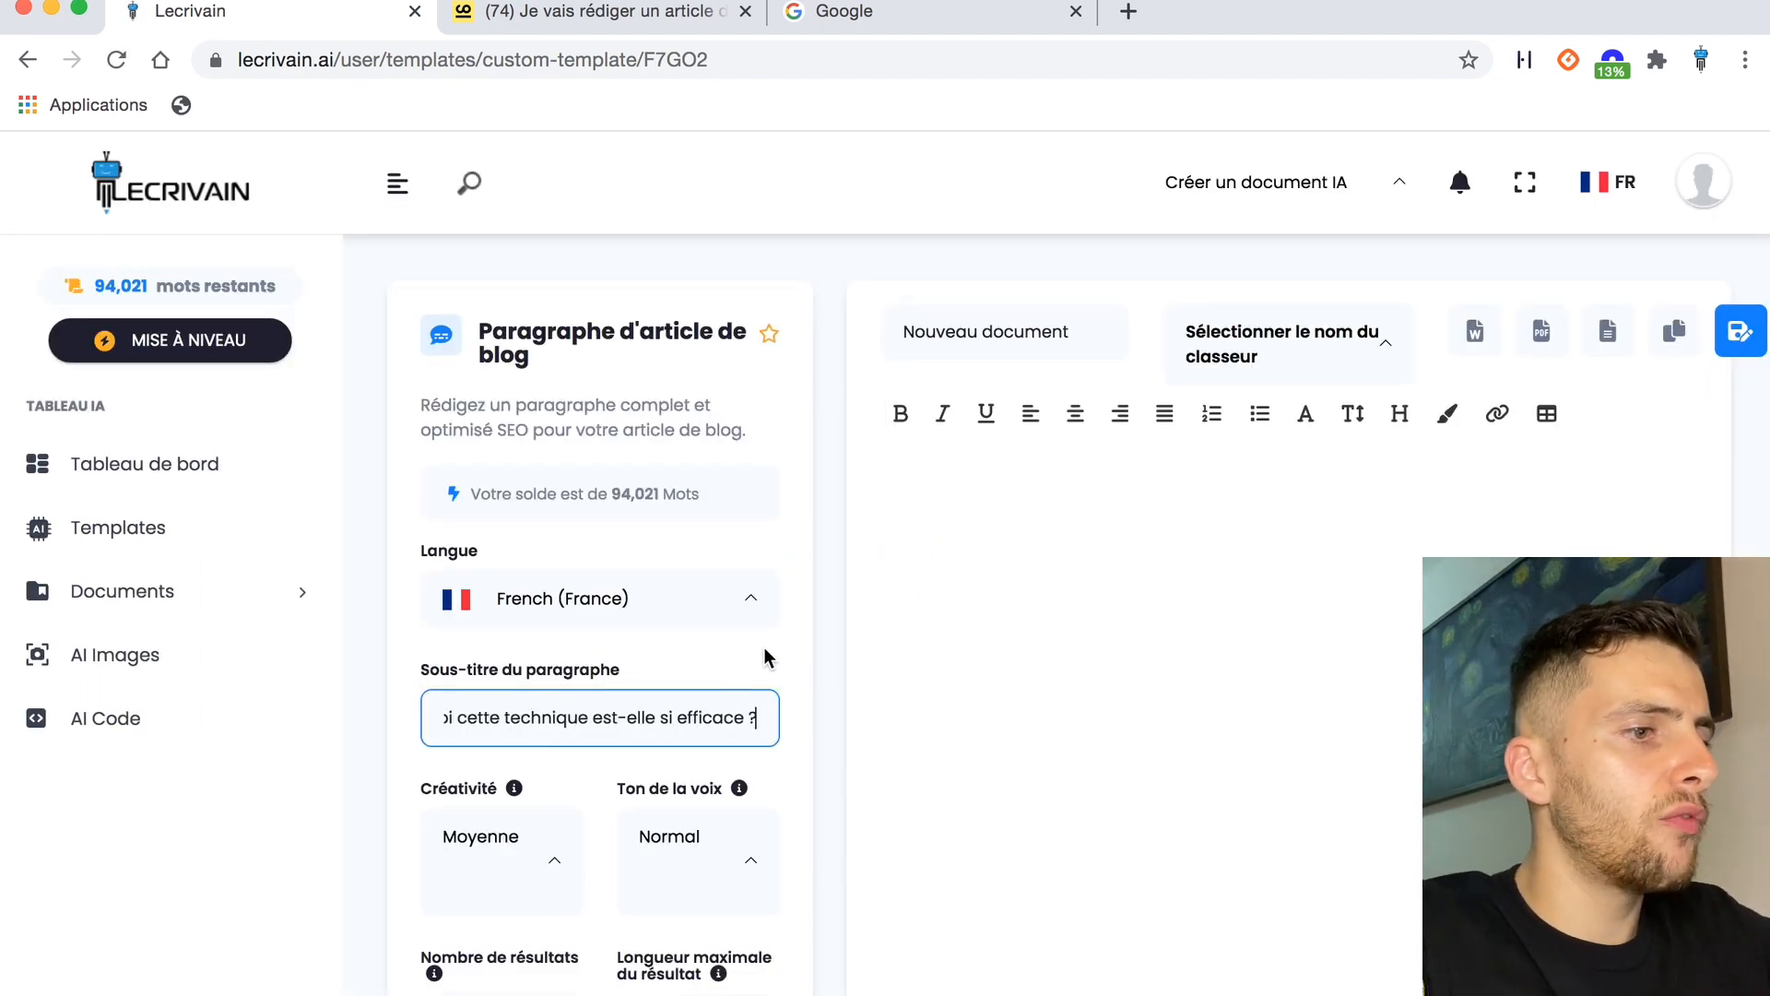
click(765, 640)
scroll(766, 639, down, 3)
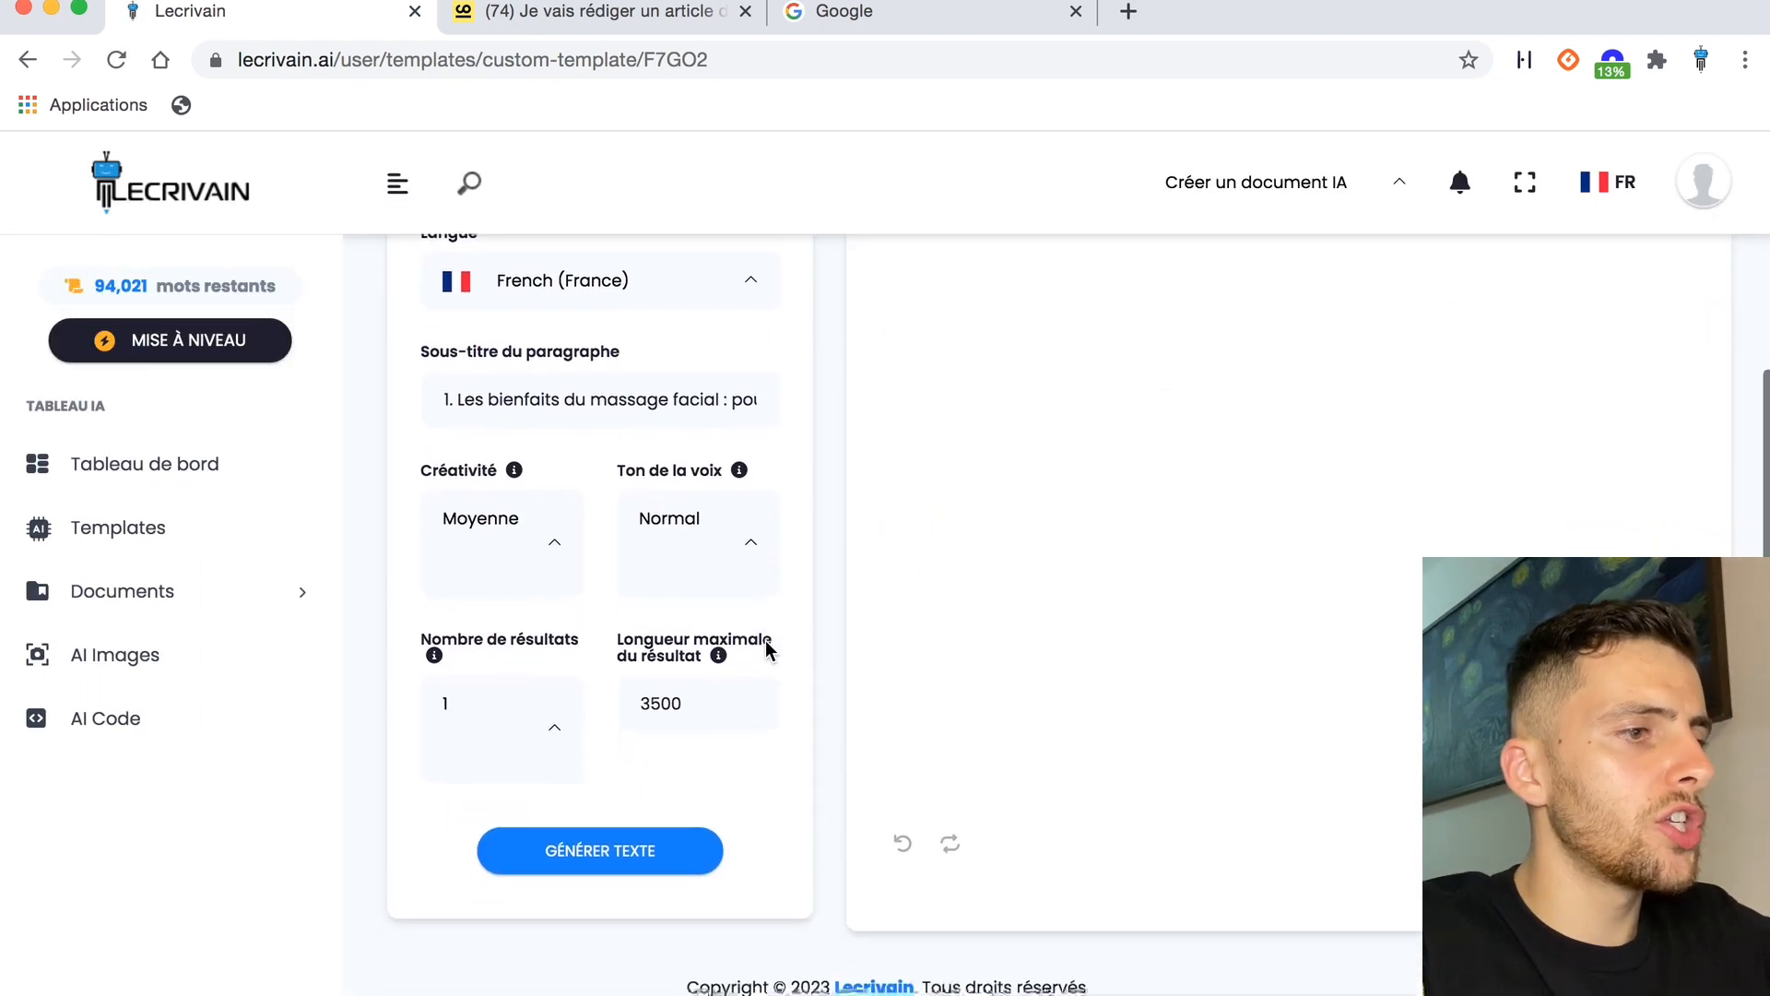
click(600, 848)
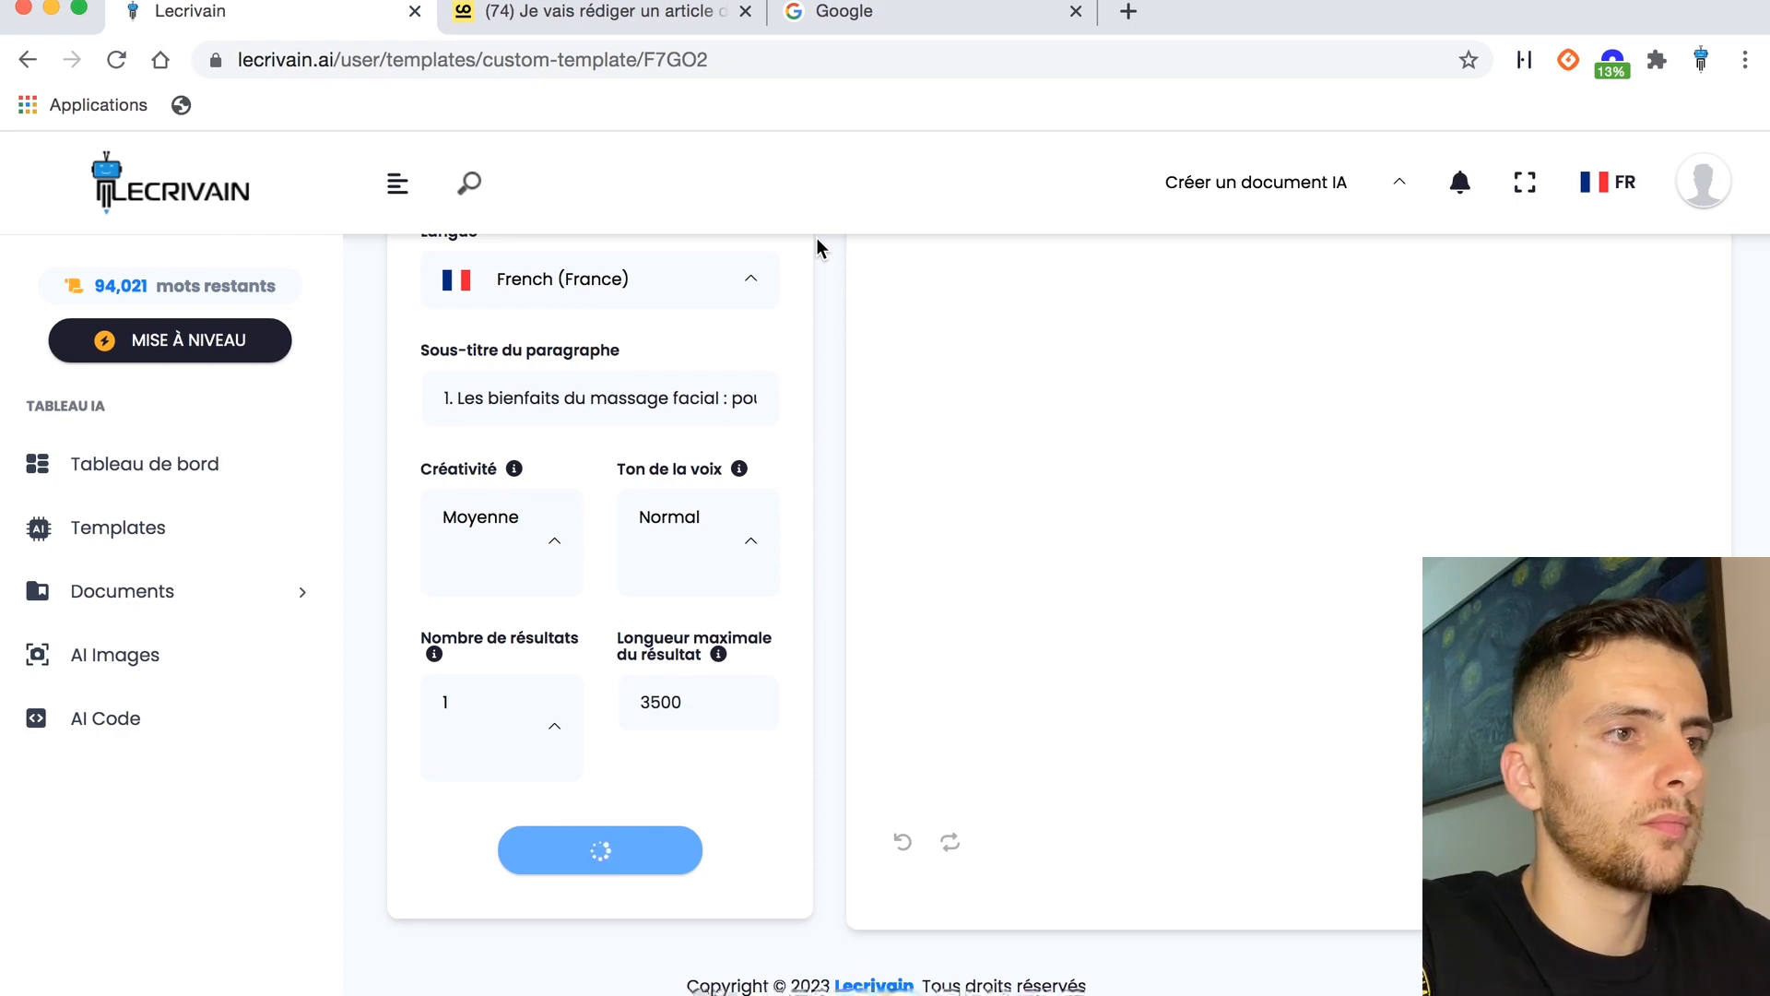
Copy the generated paragraph and paste it directly beneath subtitle 1 in the Notes article.
scroll(1090, 448, up, 3)
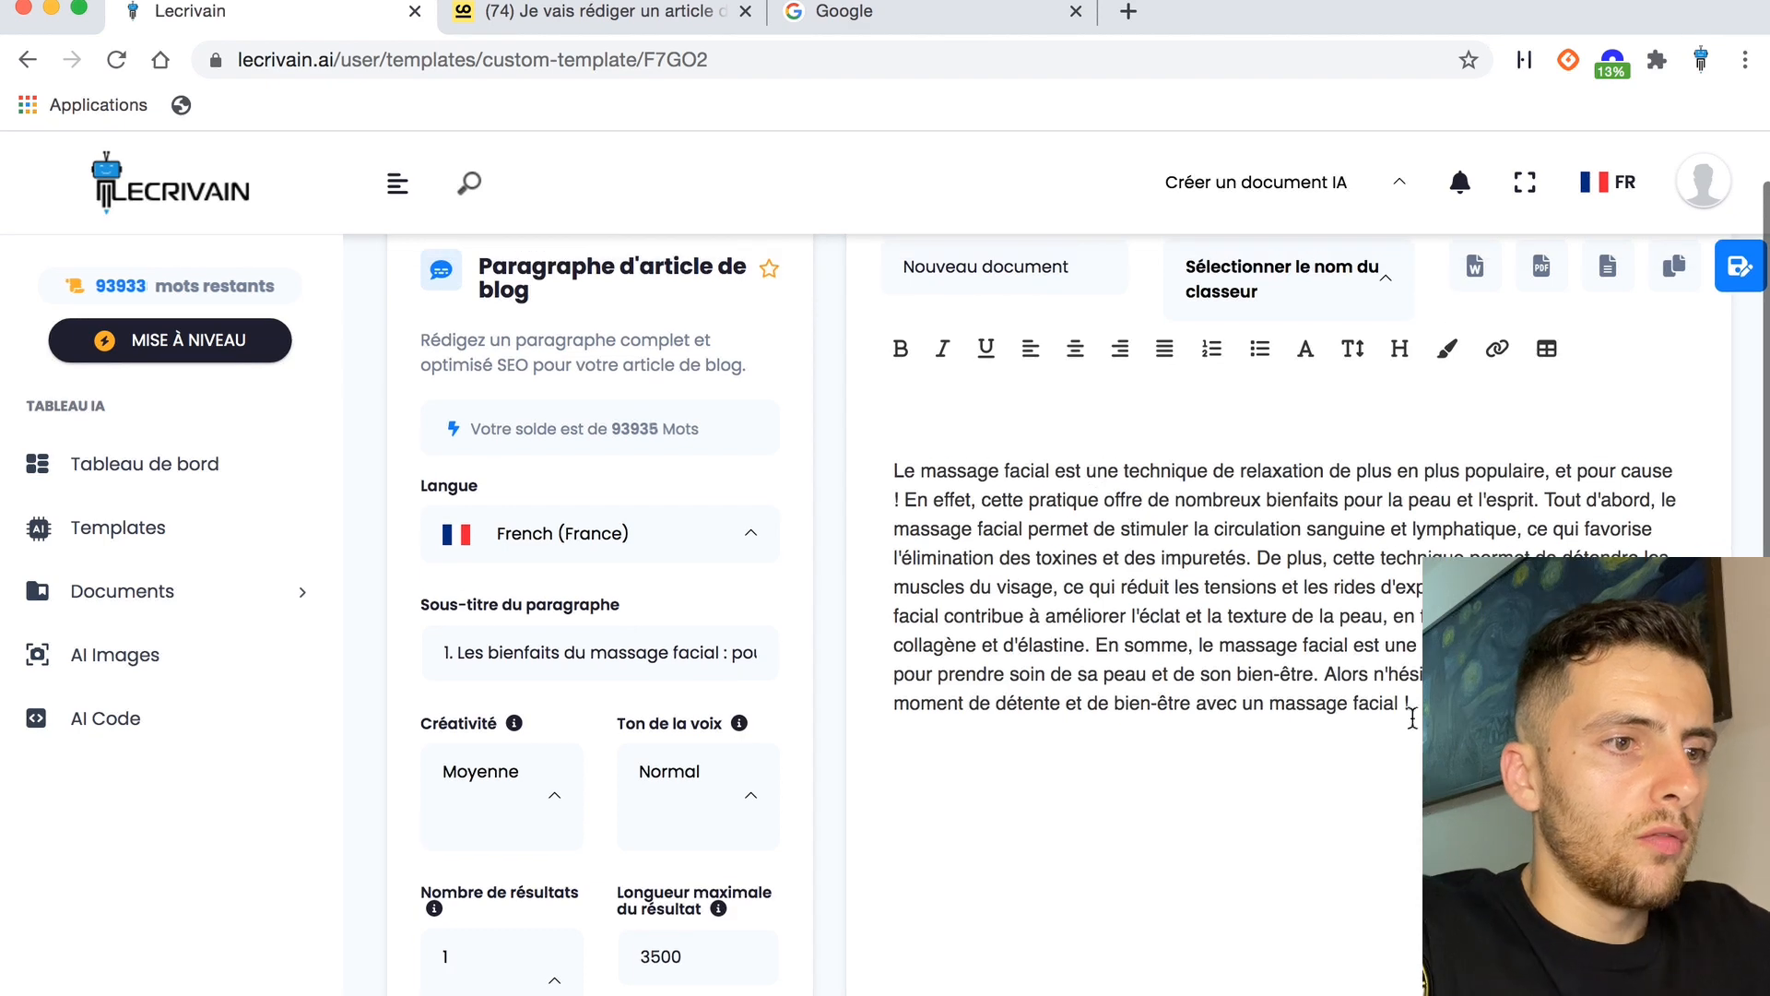
drag(1412, 714, 899, 468)
key(super+c)
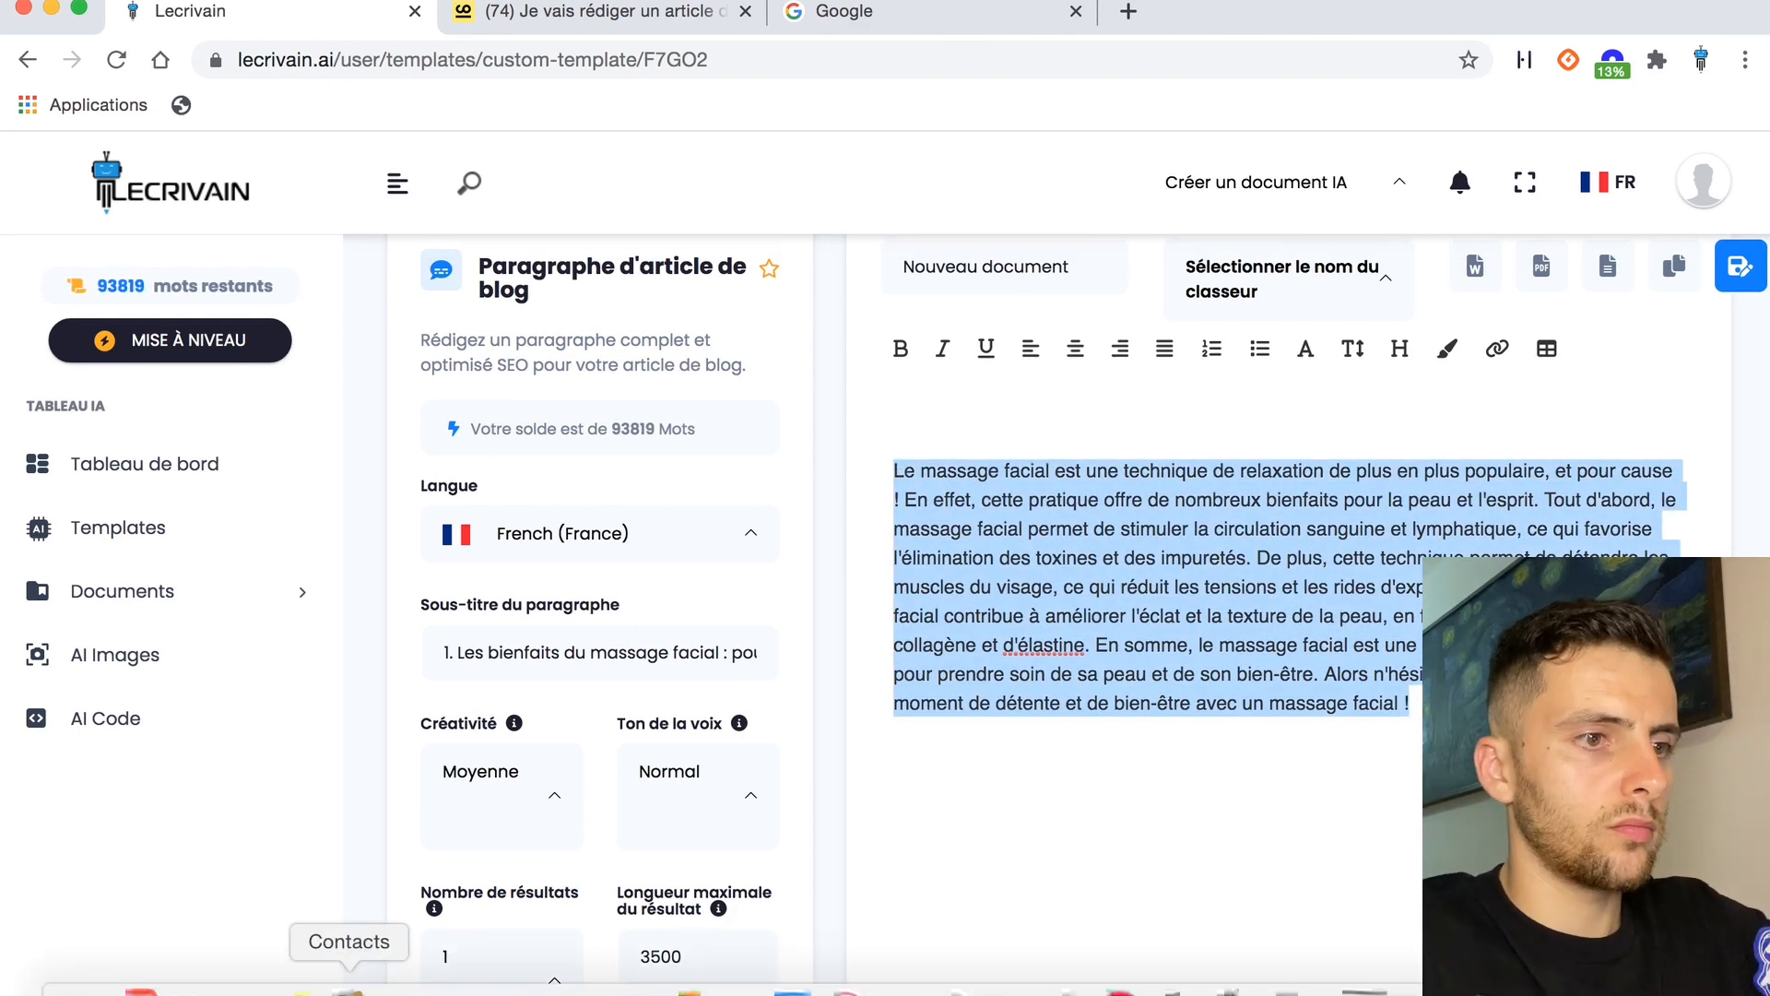
click(289, 976)
click(1105, 705)
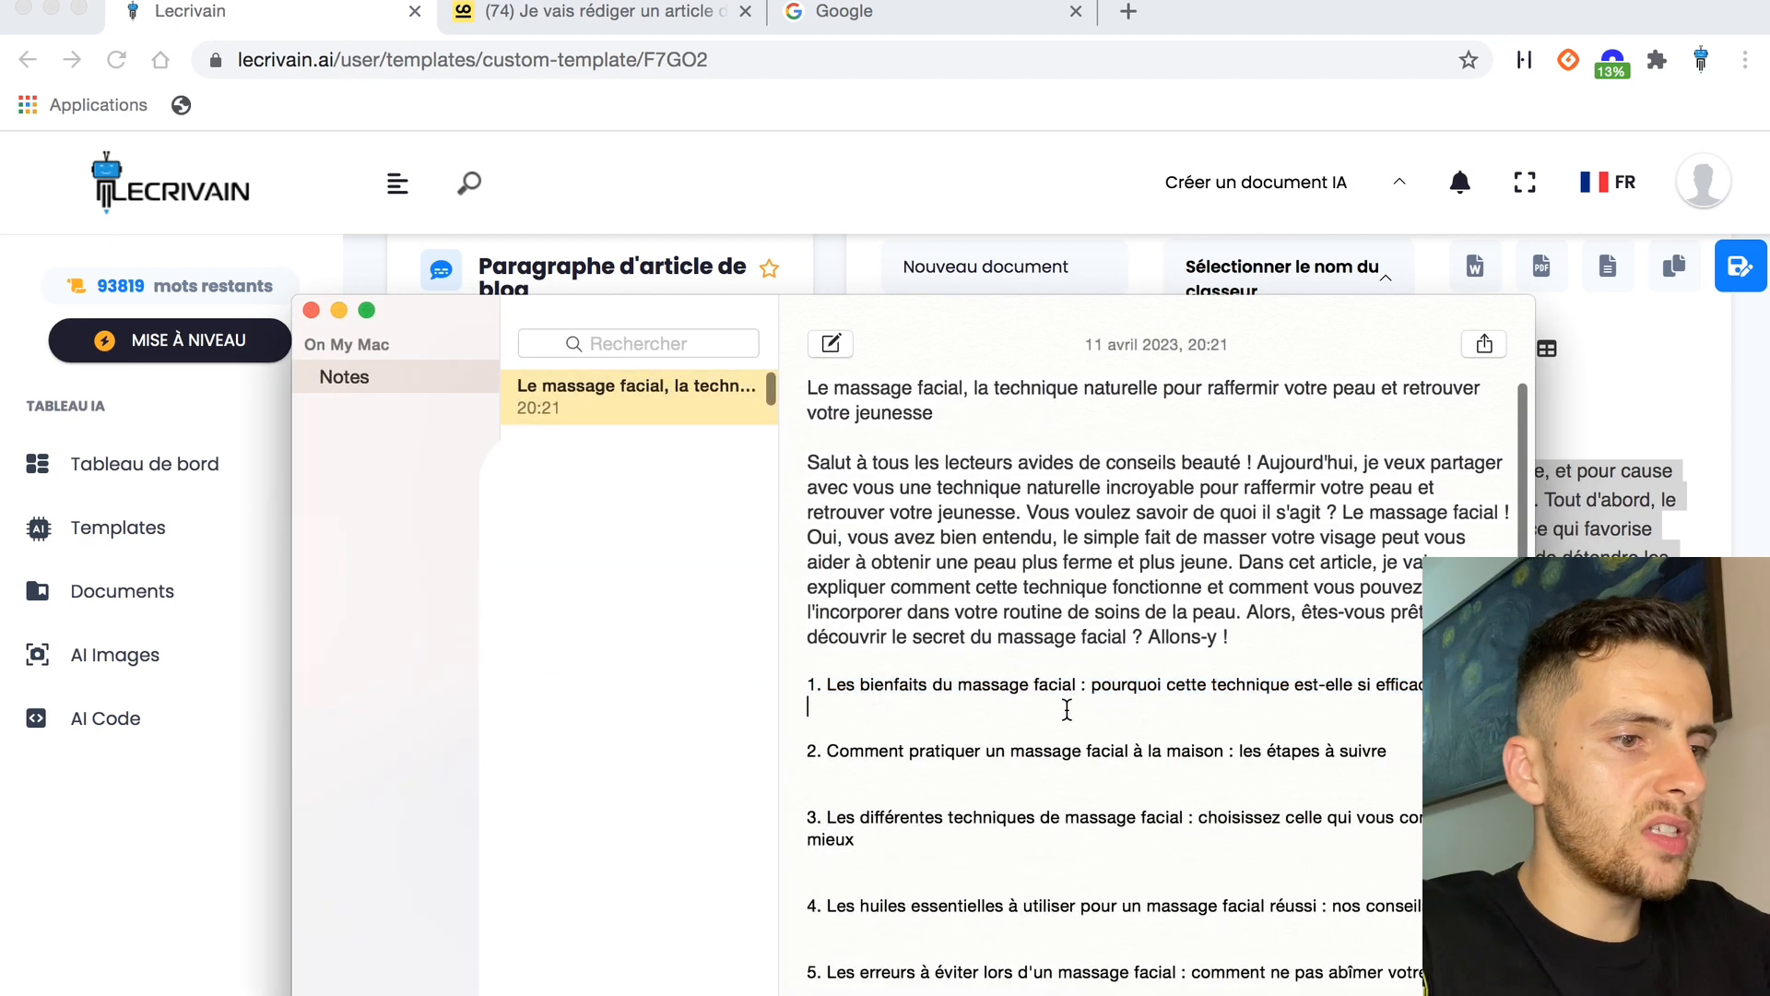
key(super+v)
scroll(1090, 737, down, 2)
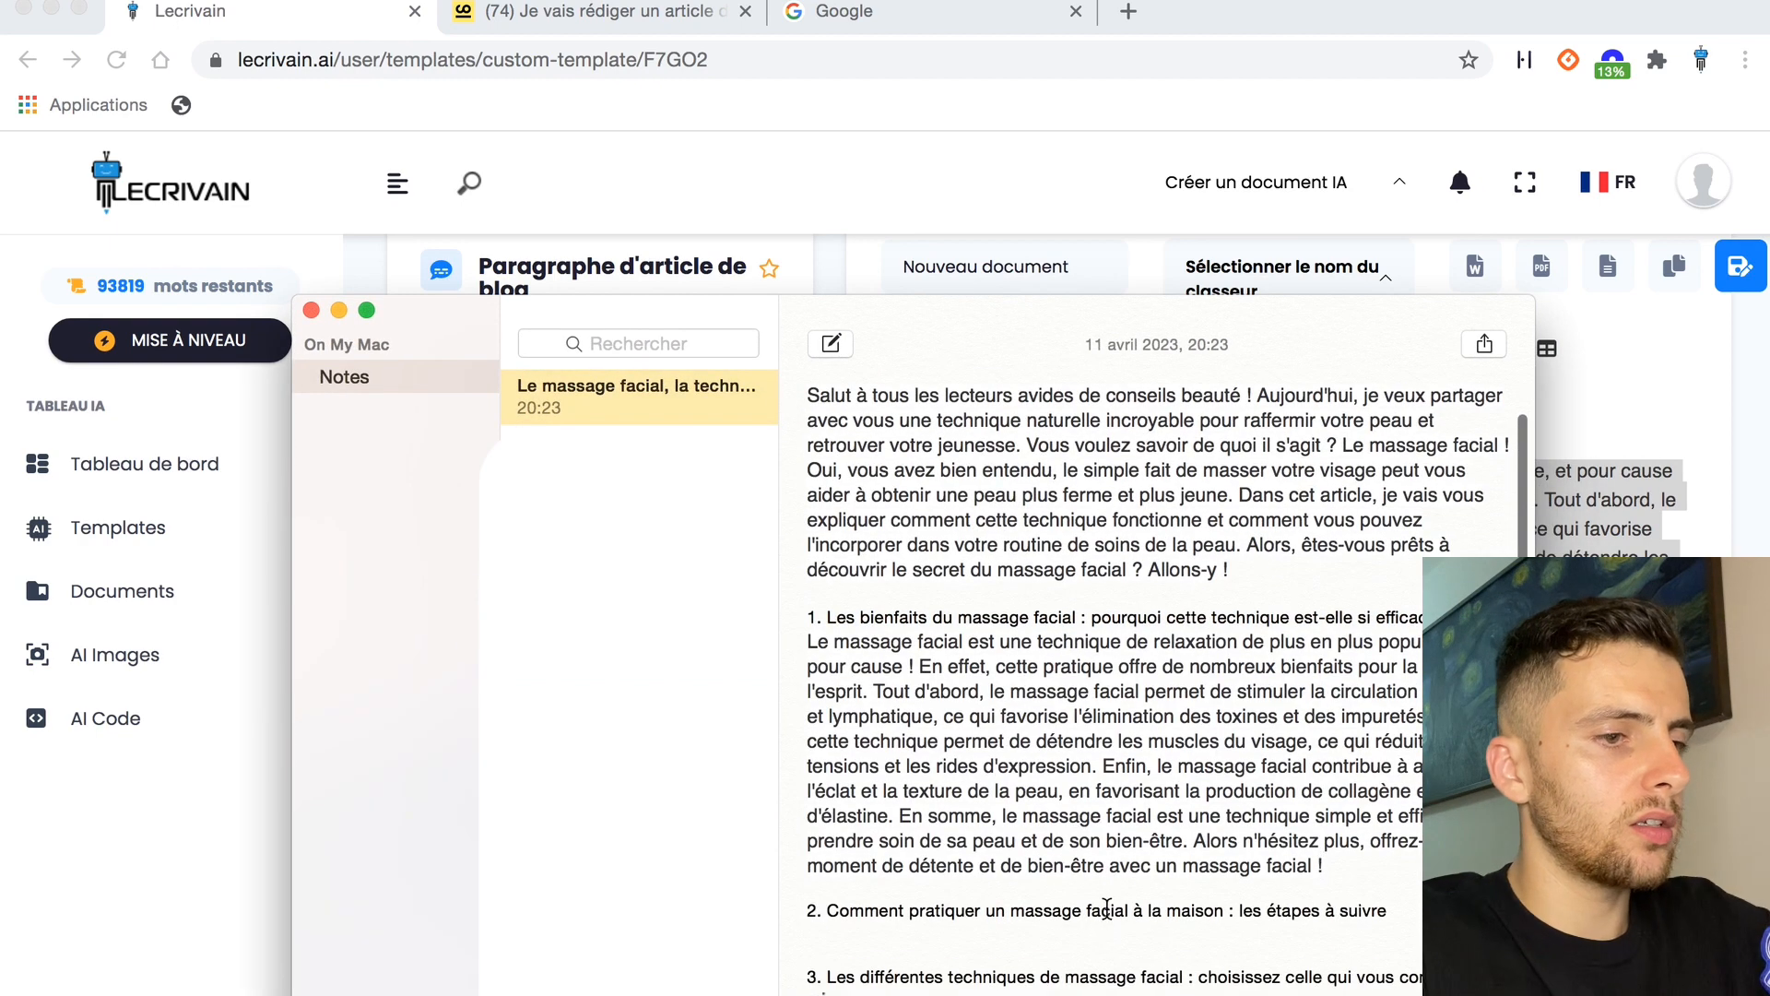
Copy subtitle 2, about practising facial massage at home, from Notes, replace the paragraph subtitle with it, and generate the paragraph.
triple_click(1108, 908)
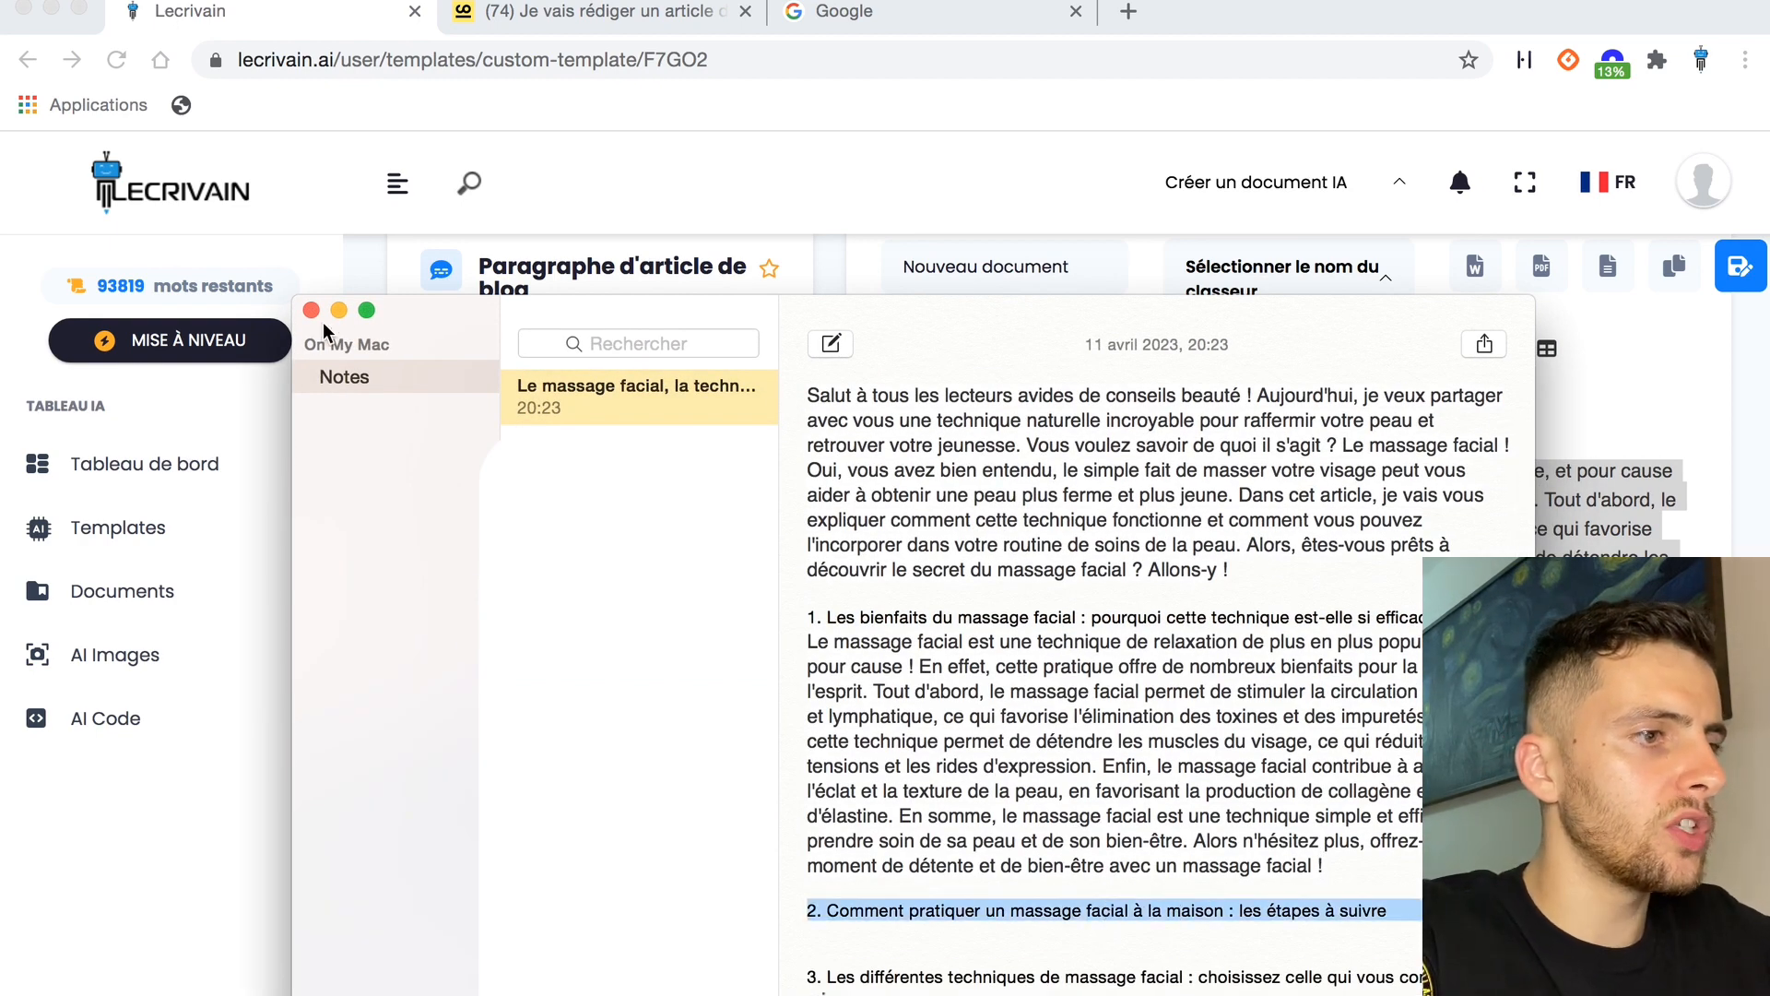
click(339, 312)
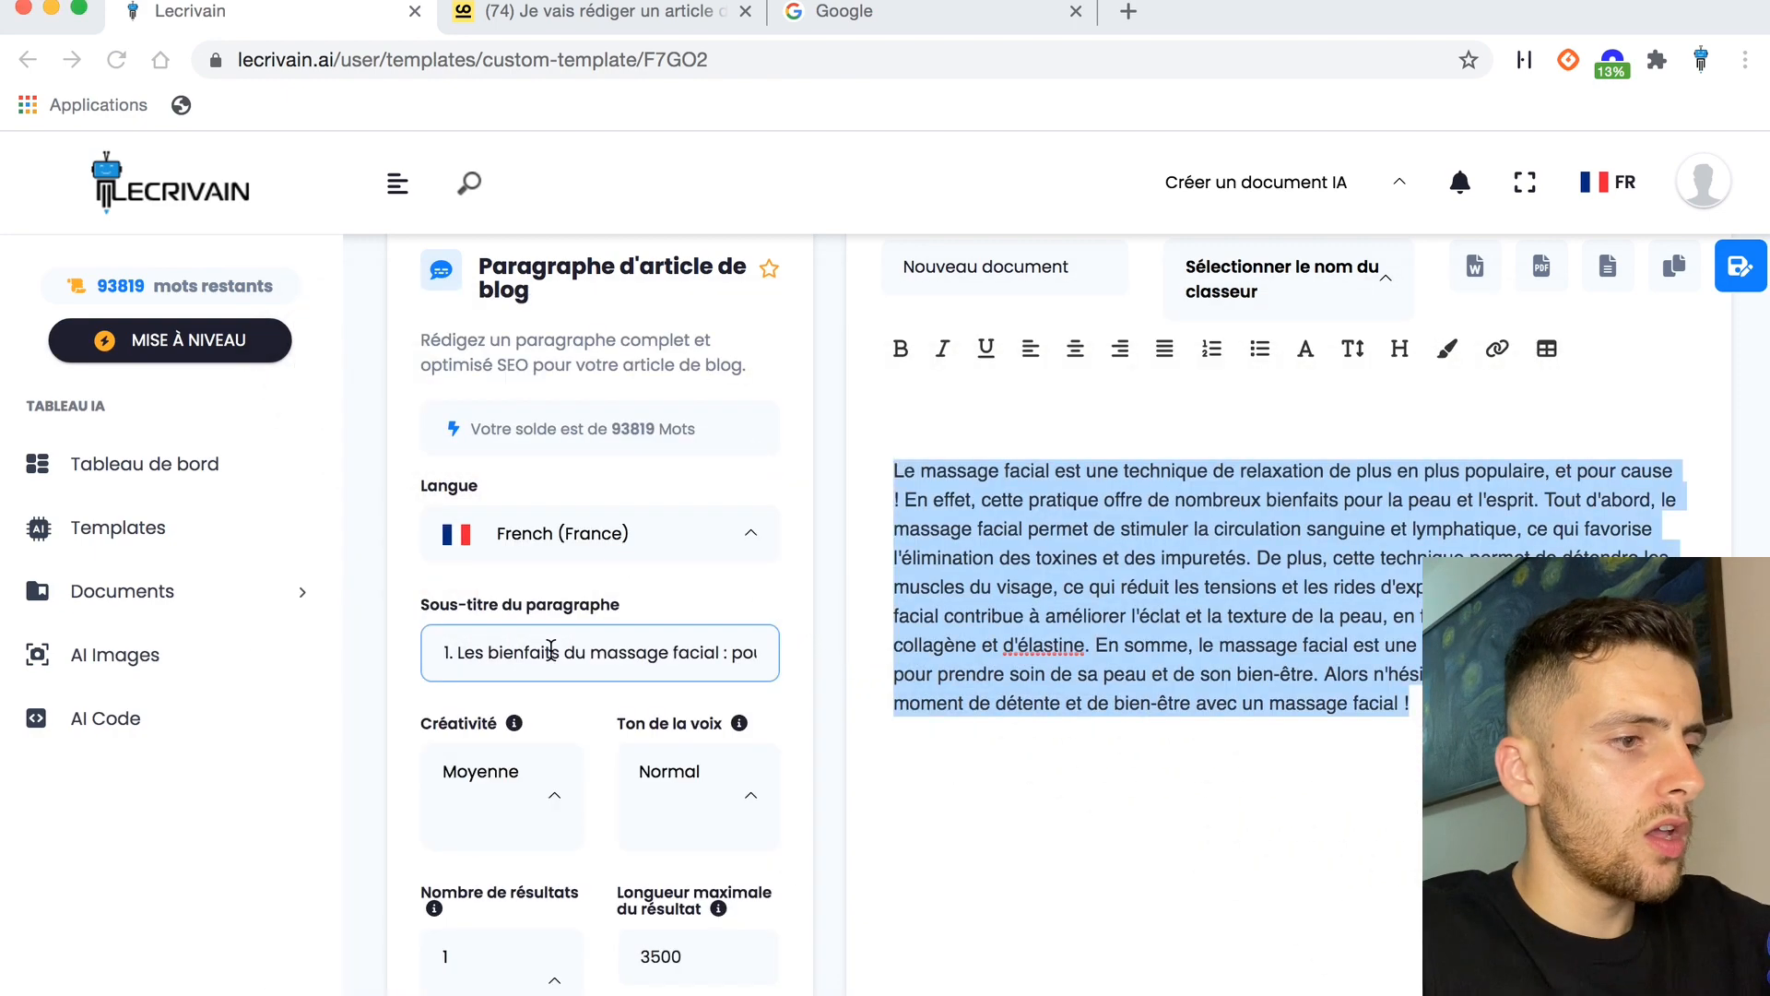
triple_click(551, 650)
key(BackSpace)
key(super+v)
scroll(683, 759, down, 3)
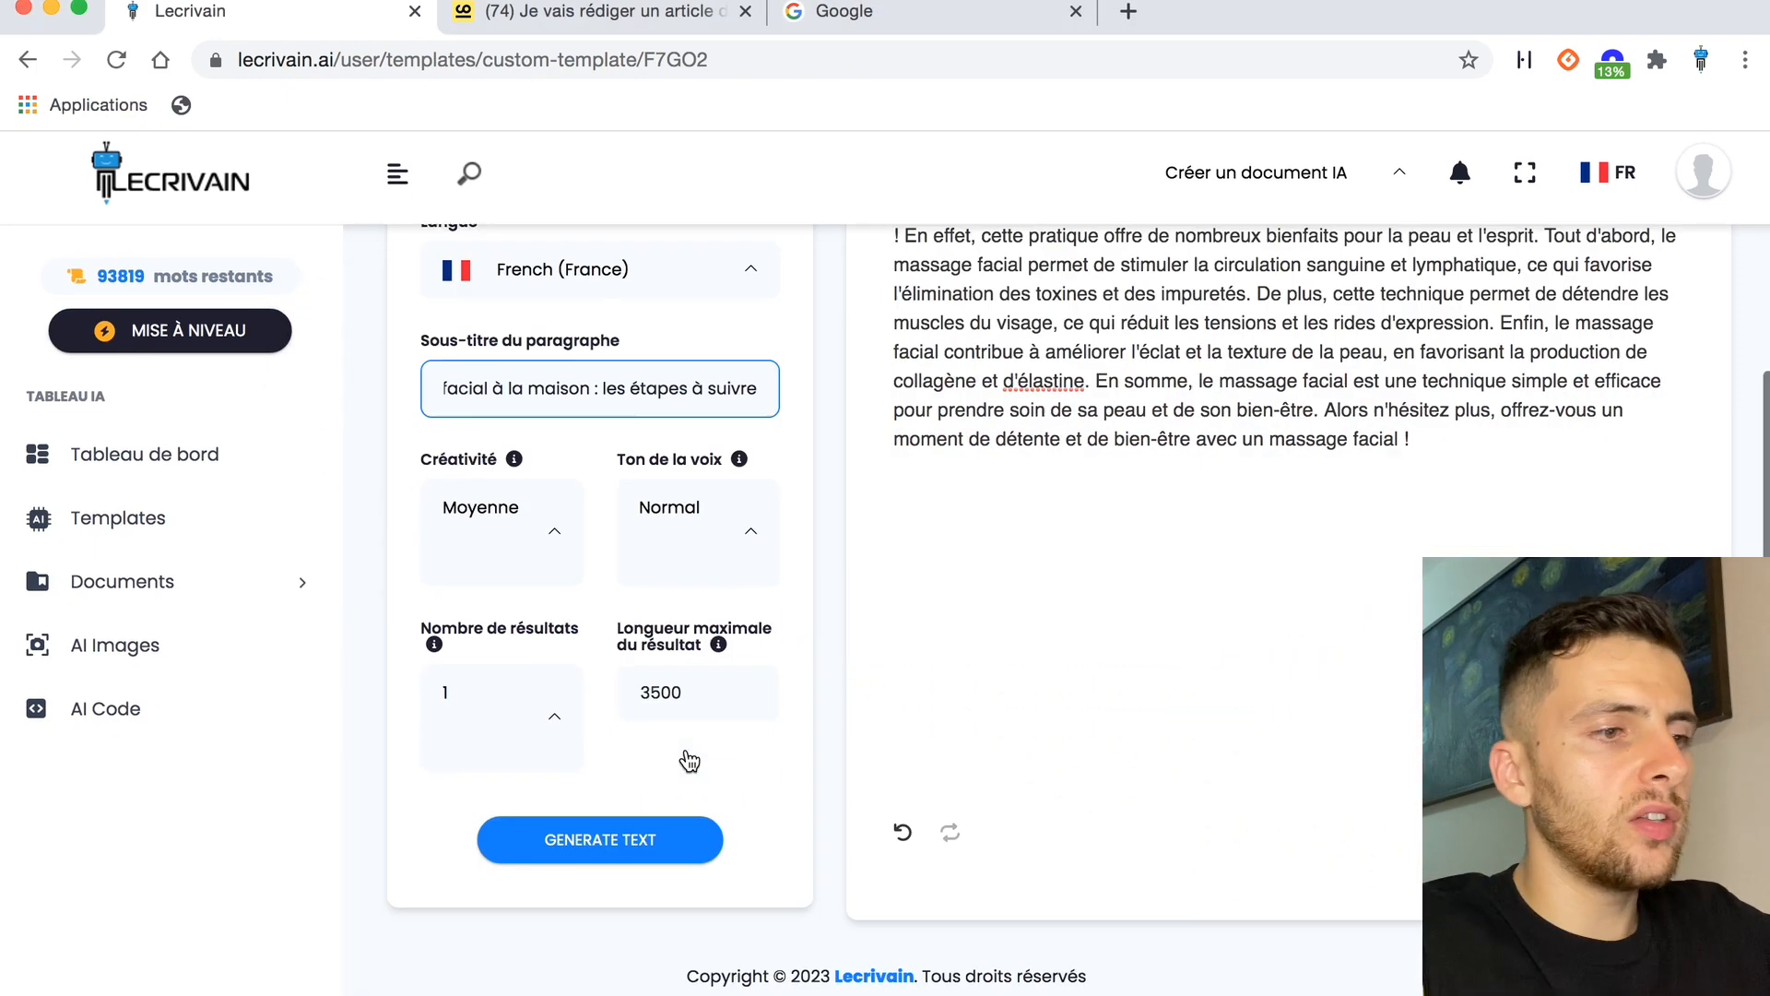
click(613, 835)
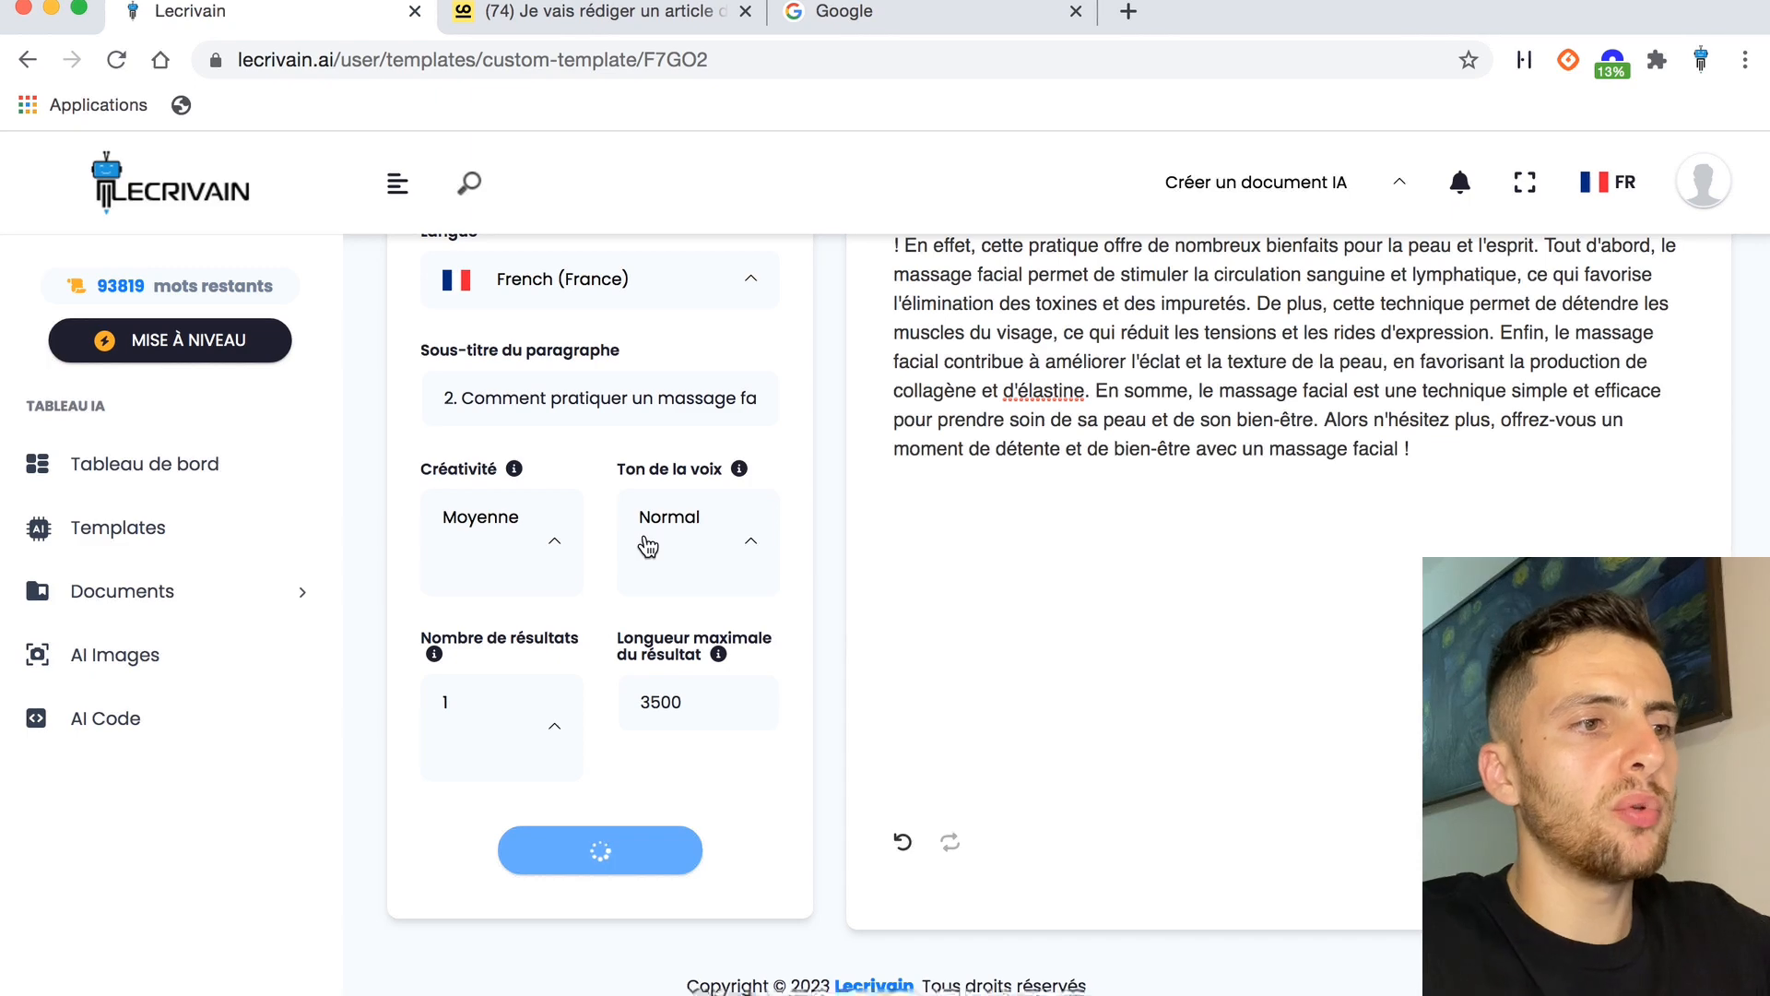
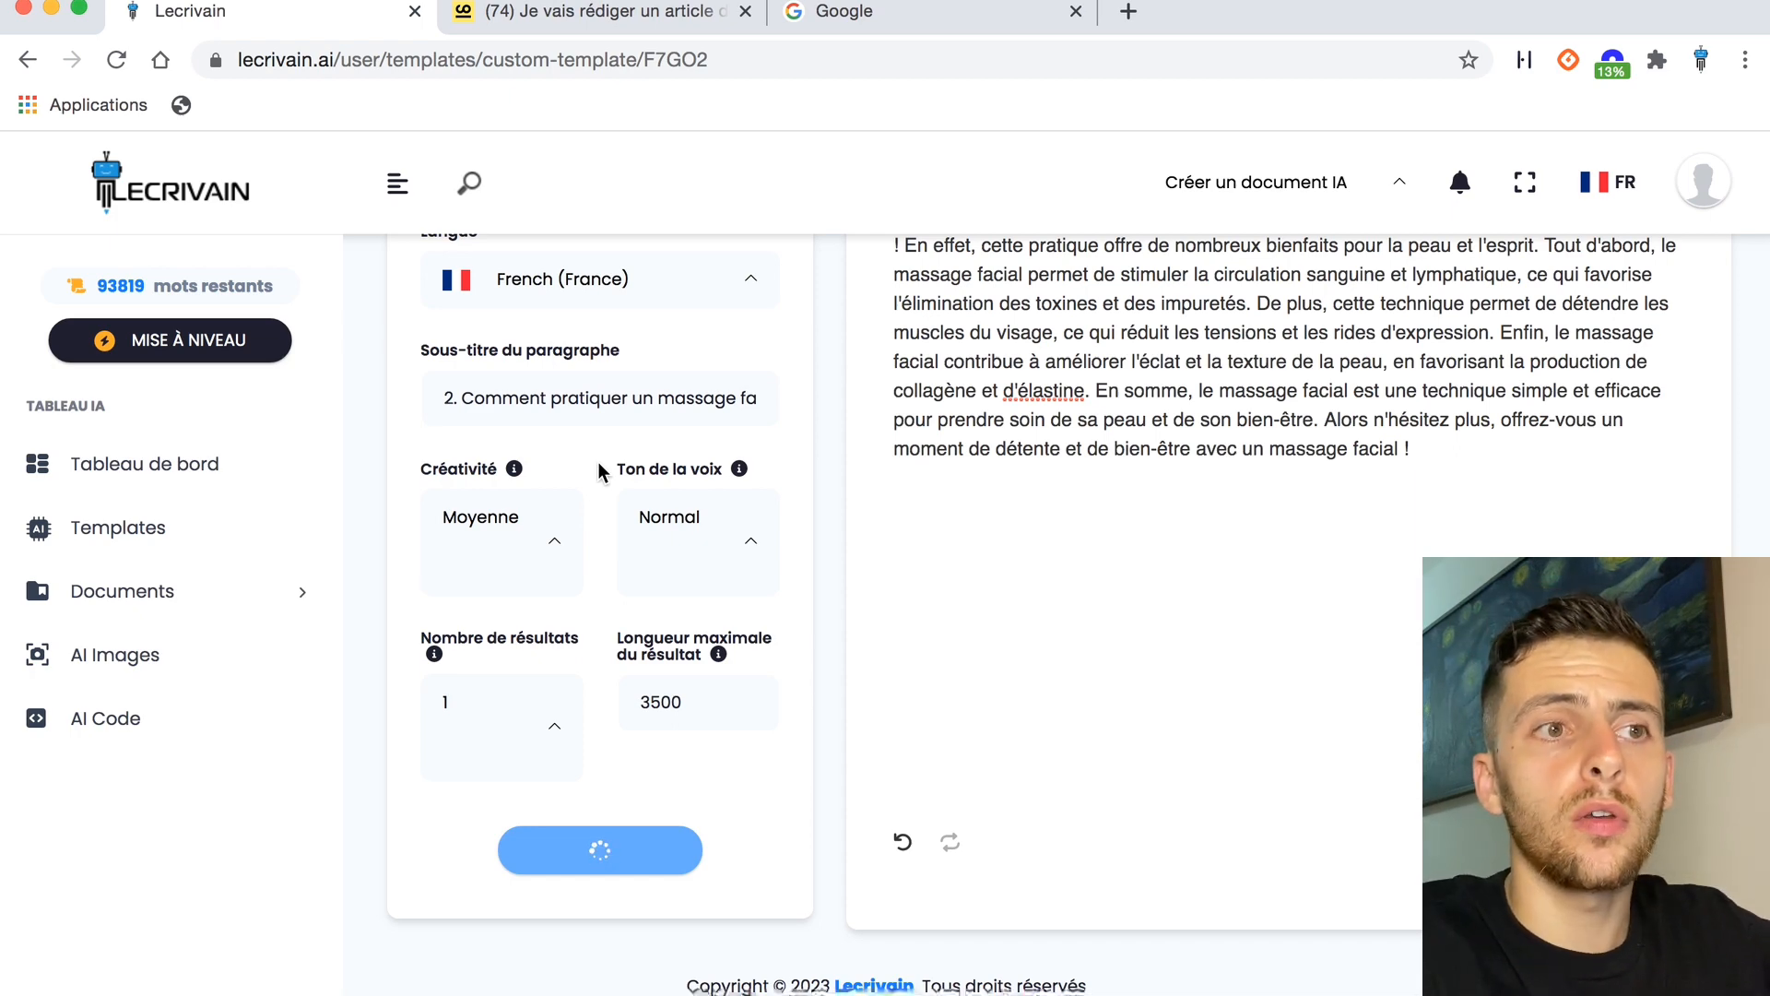
Return to Lecrivain's template list and review the paragraphs assembled under the subtitles in the Notes article.
click(214, 509)
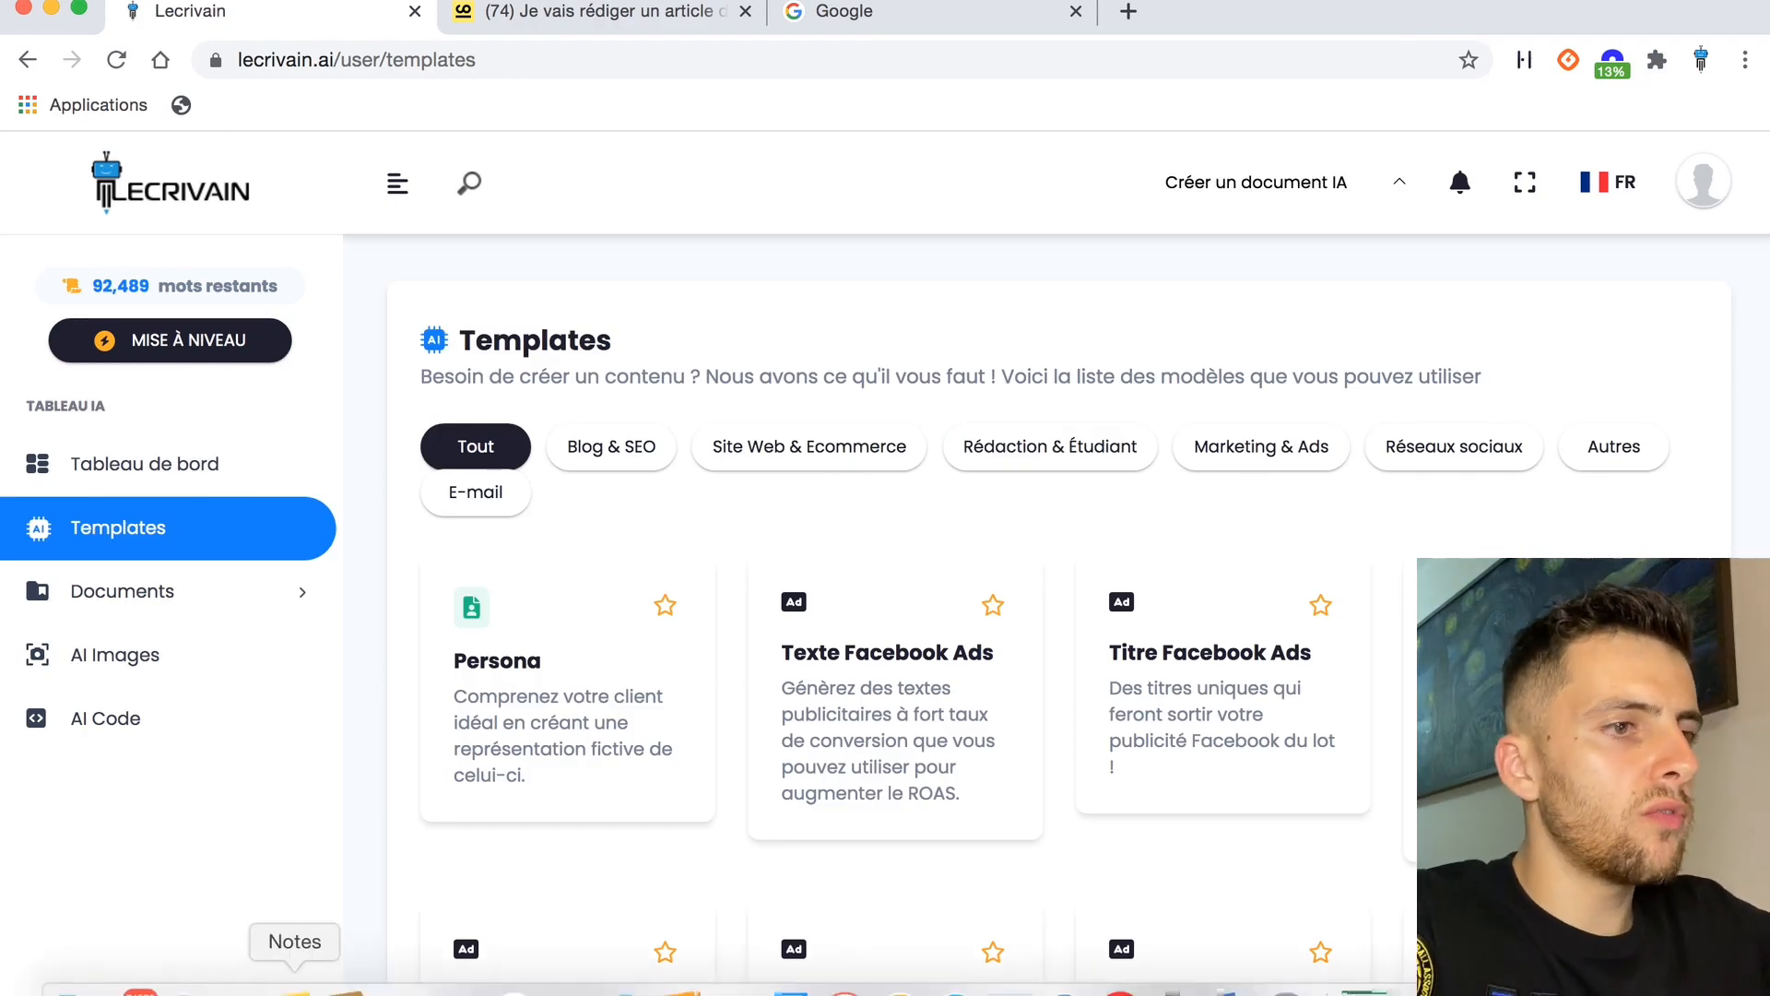
click(299, 979)
scroll(1133, 544, up, 15)
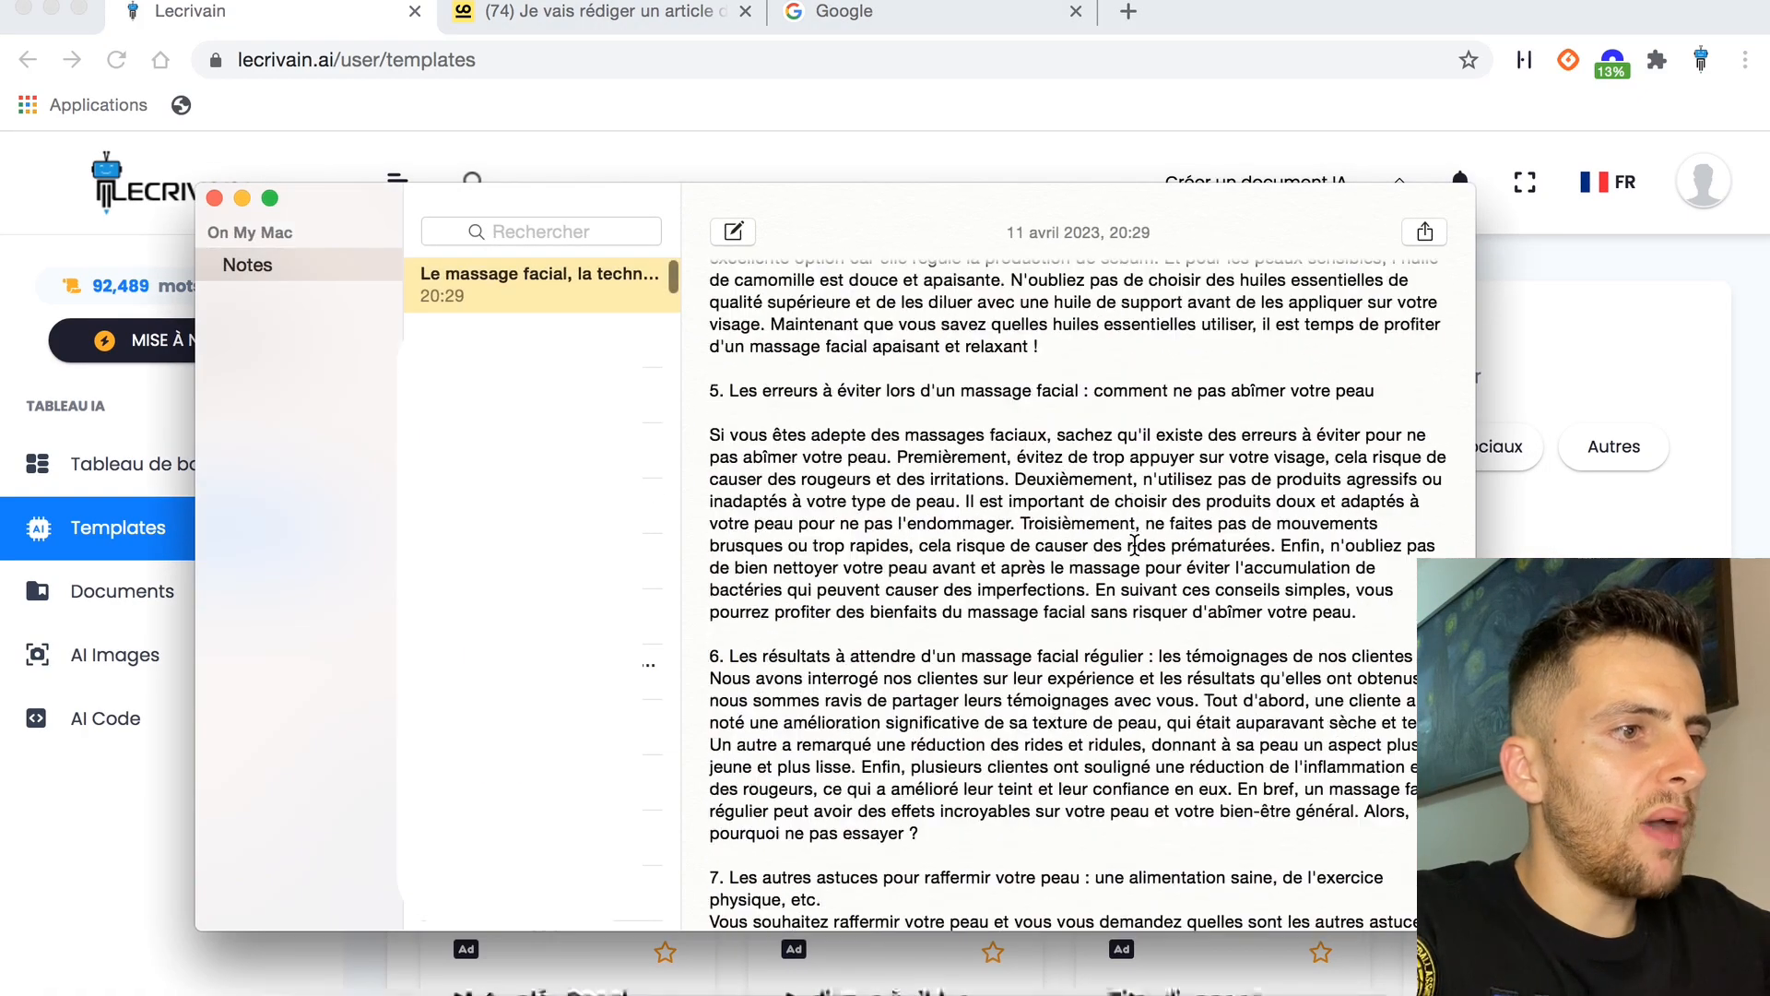
scroll(1134, 544, down, 10)
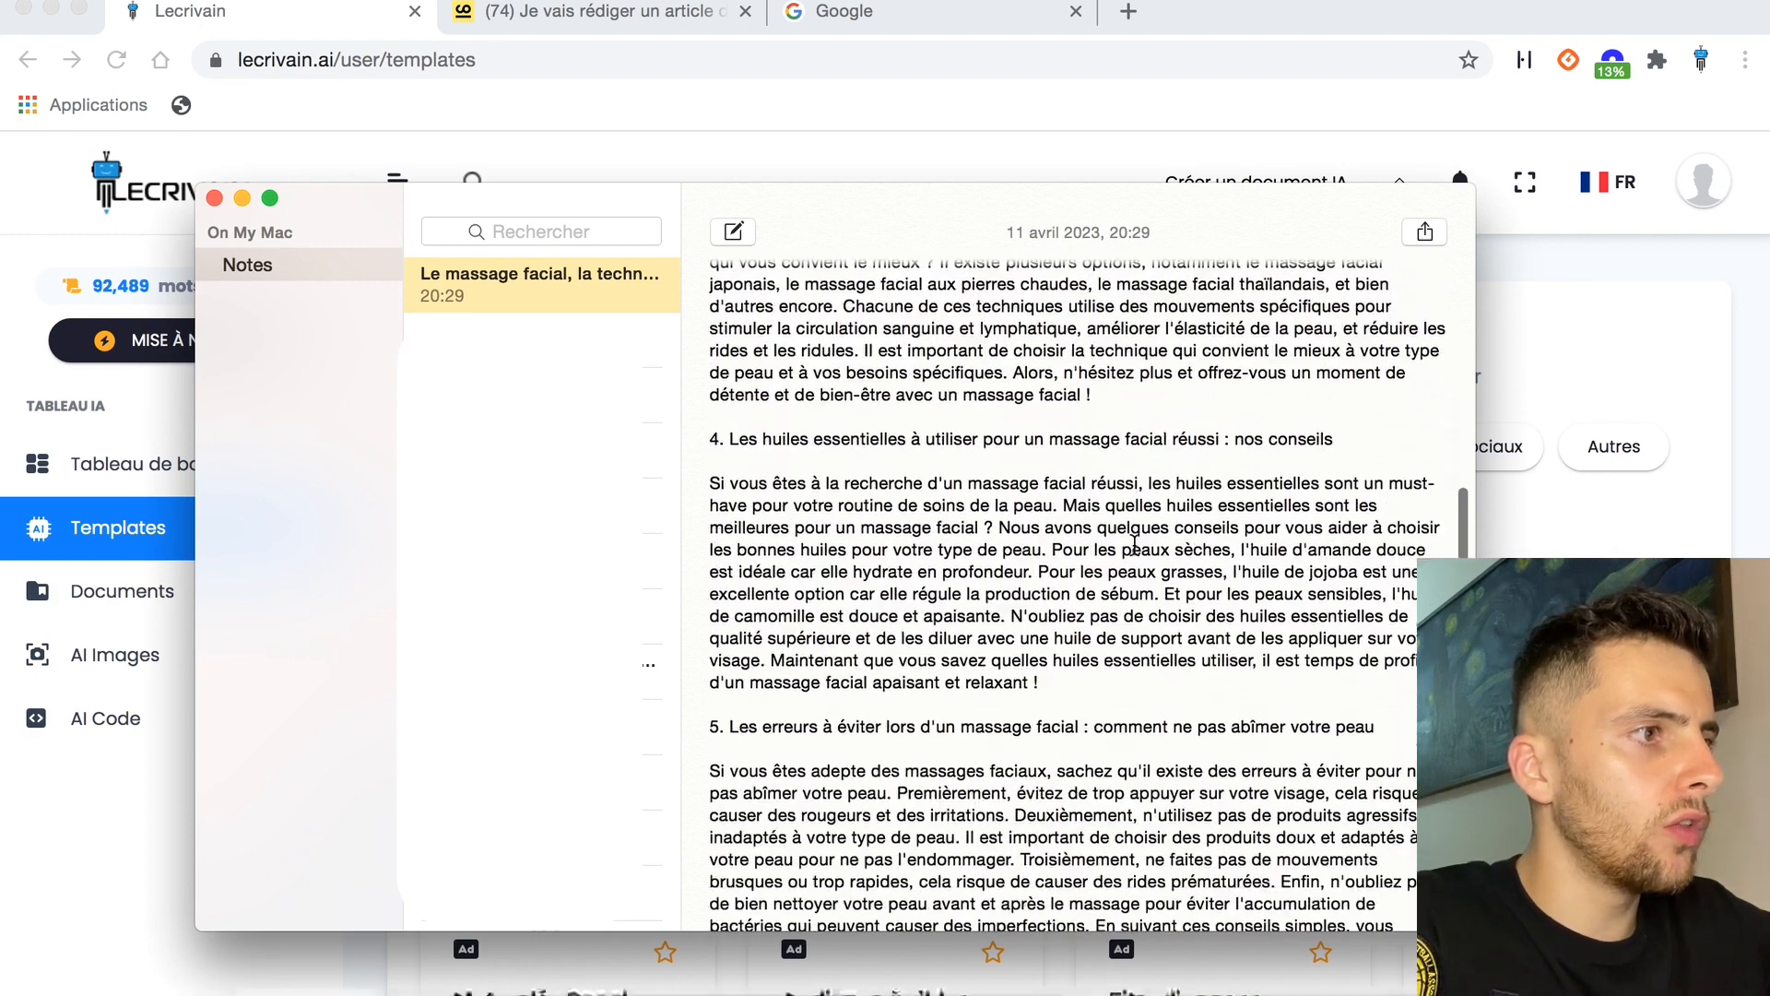
click(242, 198)
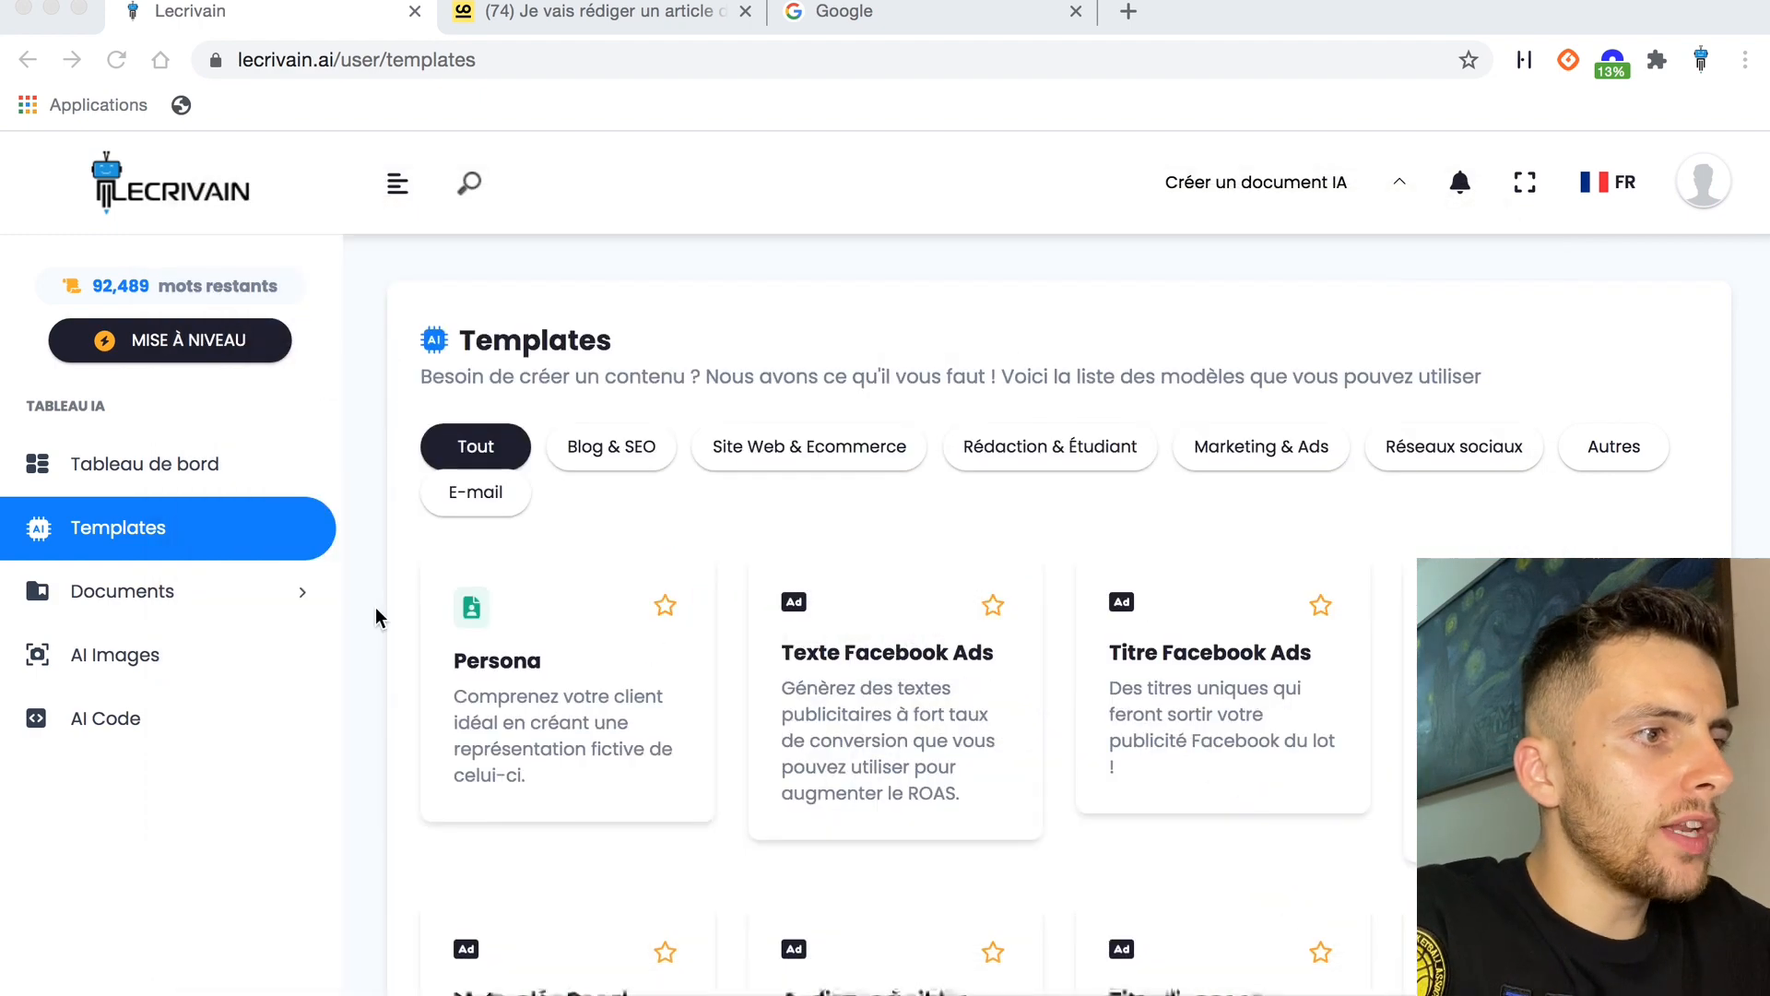
Open the "Conclusion d'article de blog" template from the Blog & SEO category.
click(599, 455)
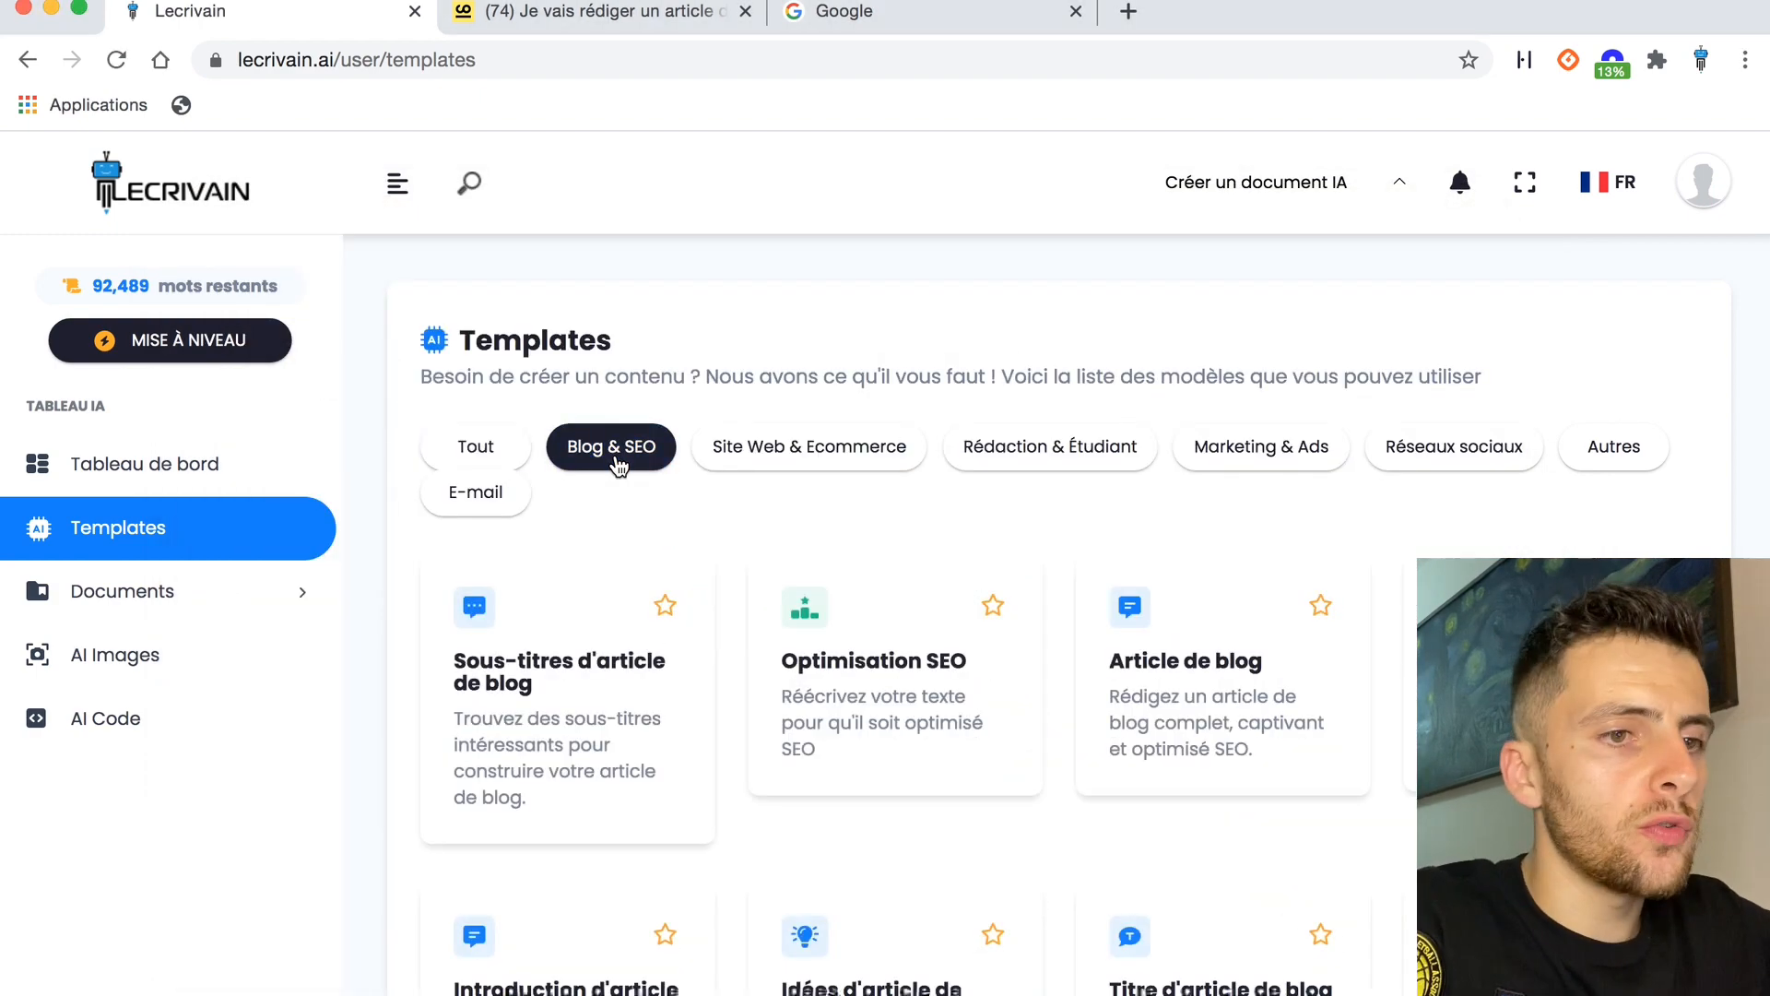
scroll(1236, 740, down, 5)
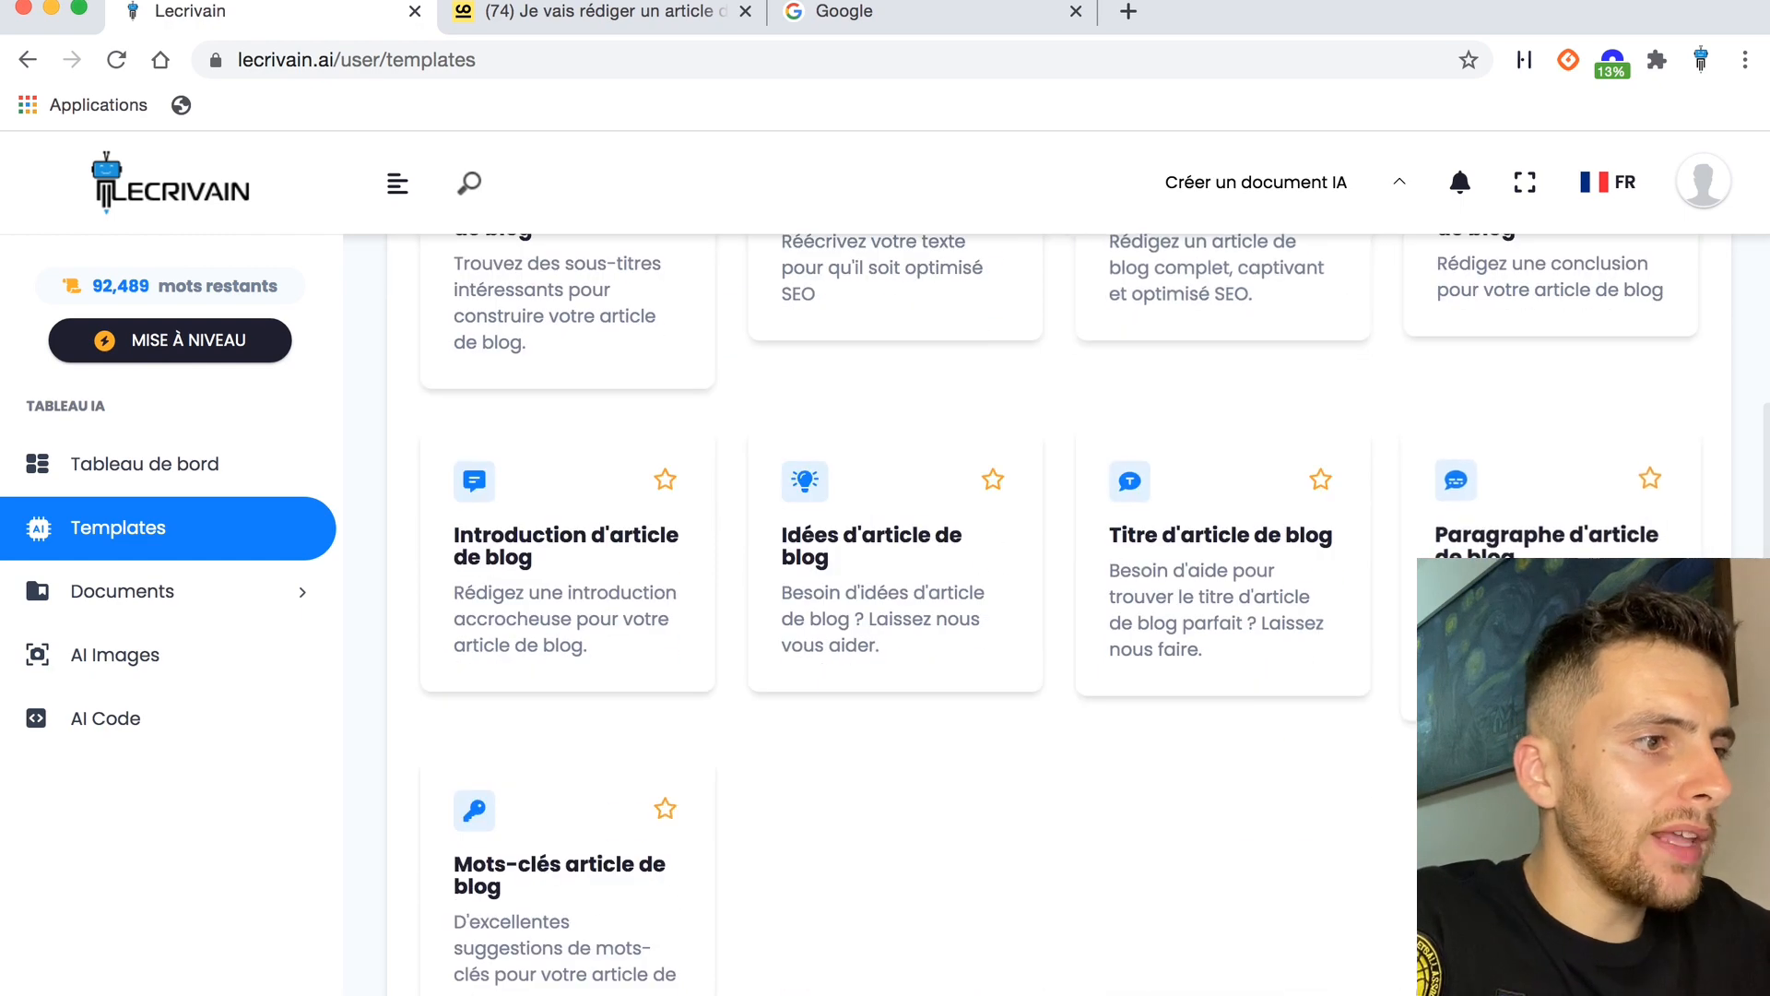
scroll(1069, 535, up, 2)
scroll(1069, 531, up, 2)
click(1276, 543)
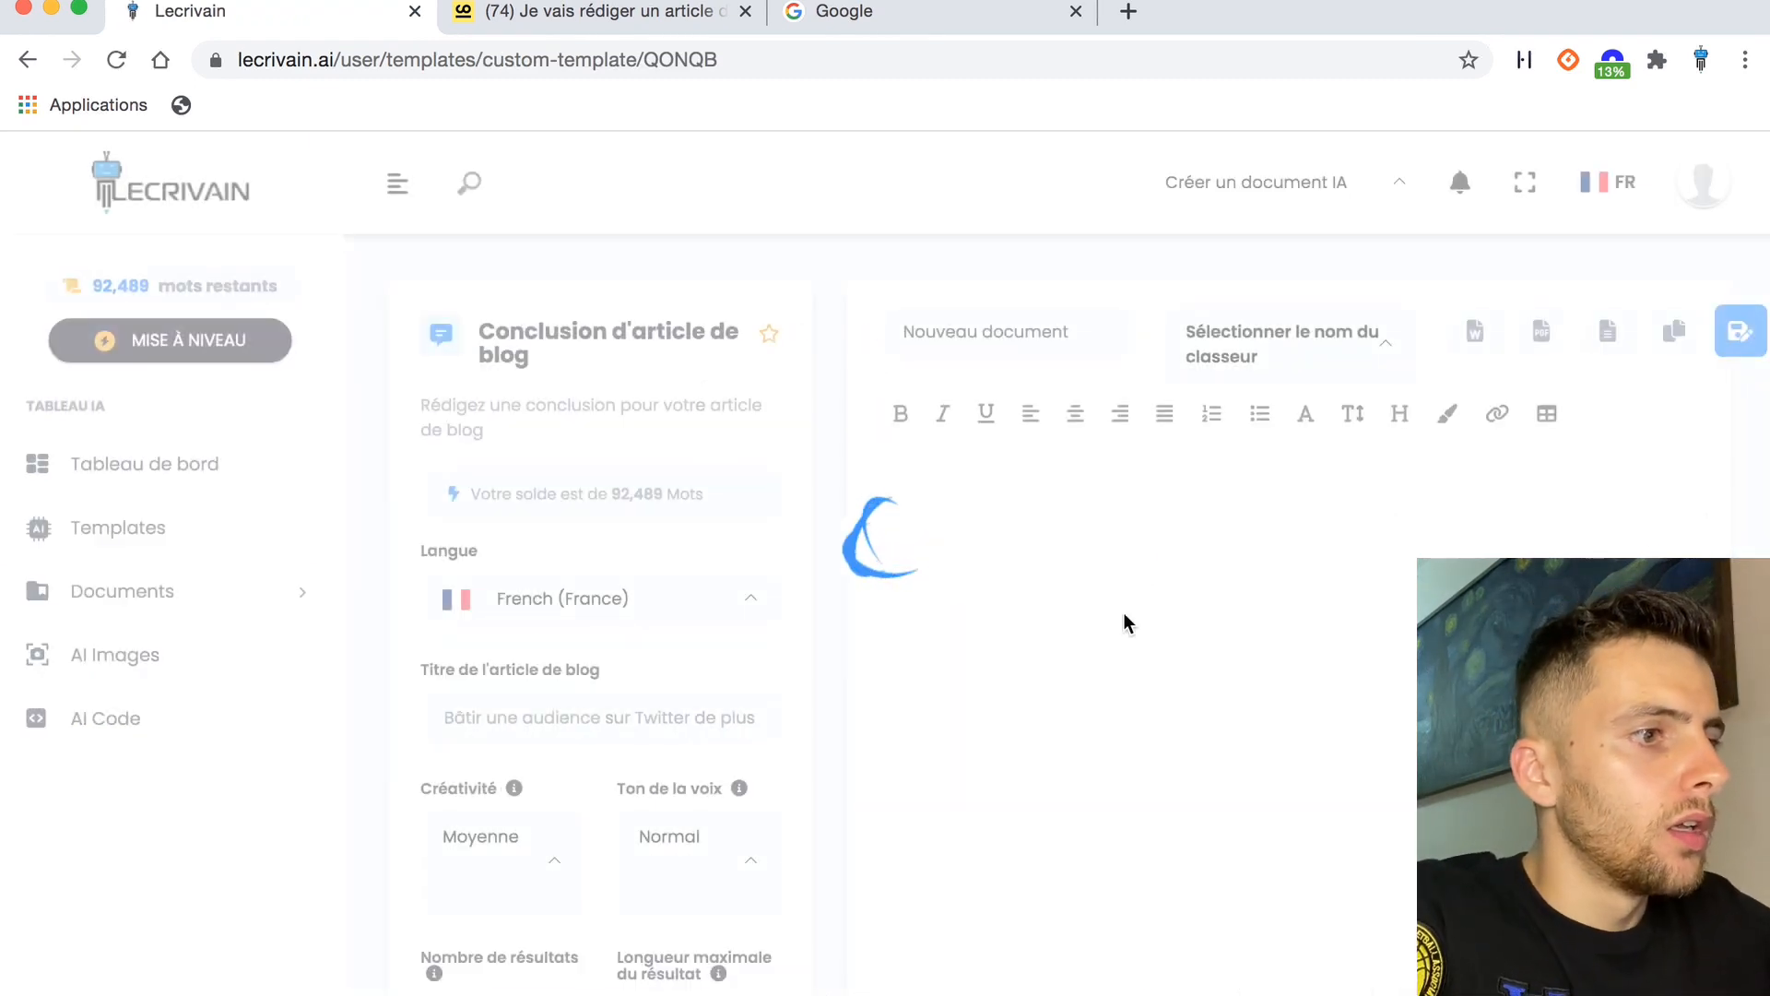
scroll(728, 677, down, 2)
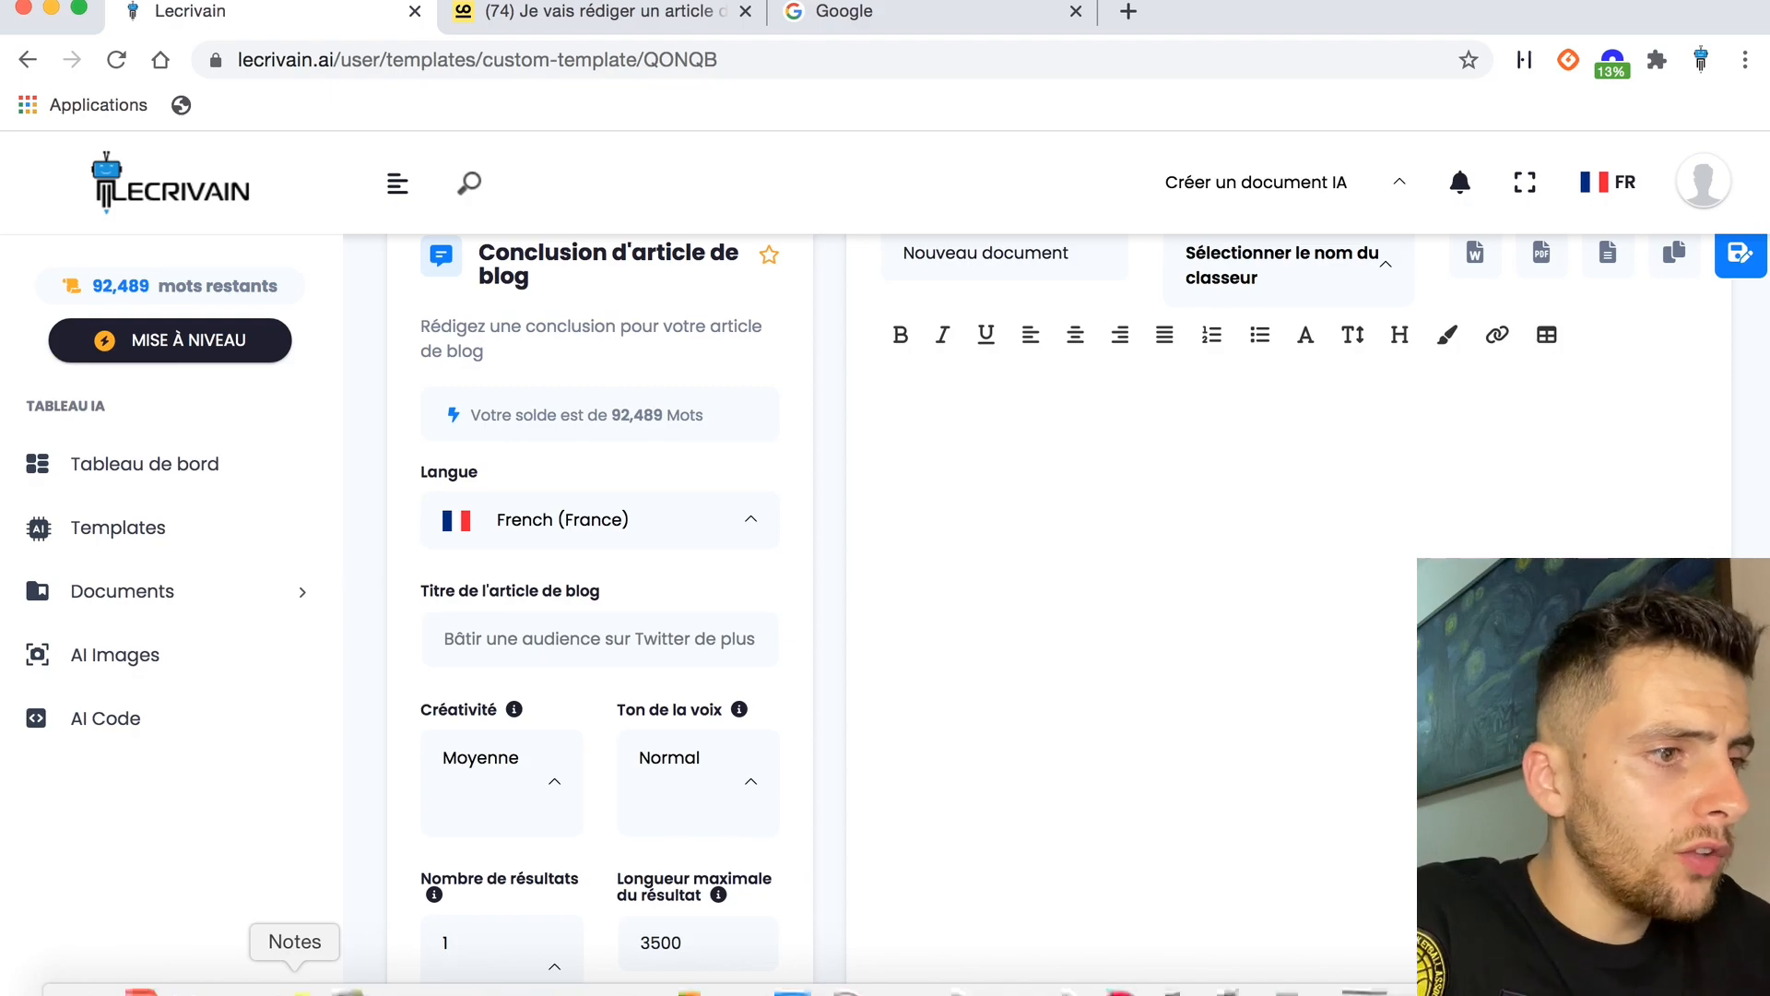
Copy the wording of subtitle 8 after "Conclusion :" from the subtitle list in Notes.
click(295, 991)
scroll(1108, 587, down, 5)
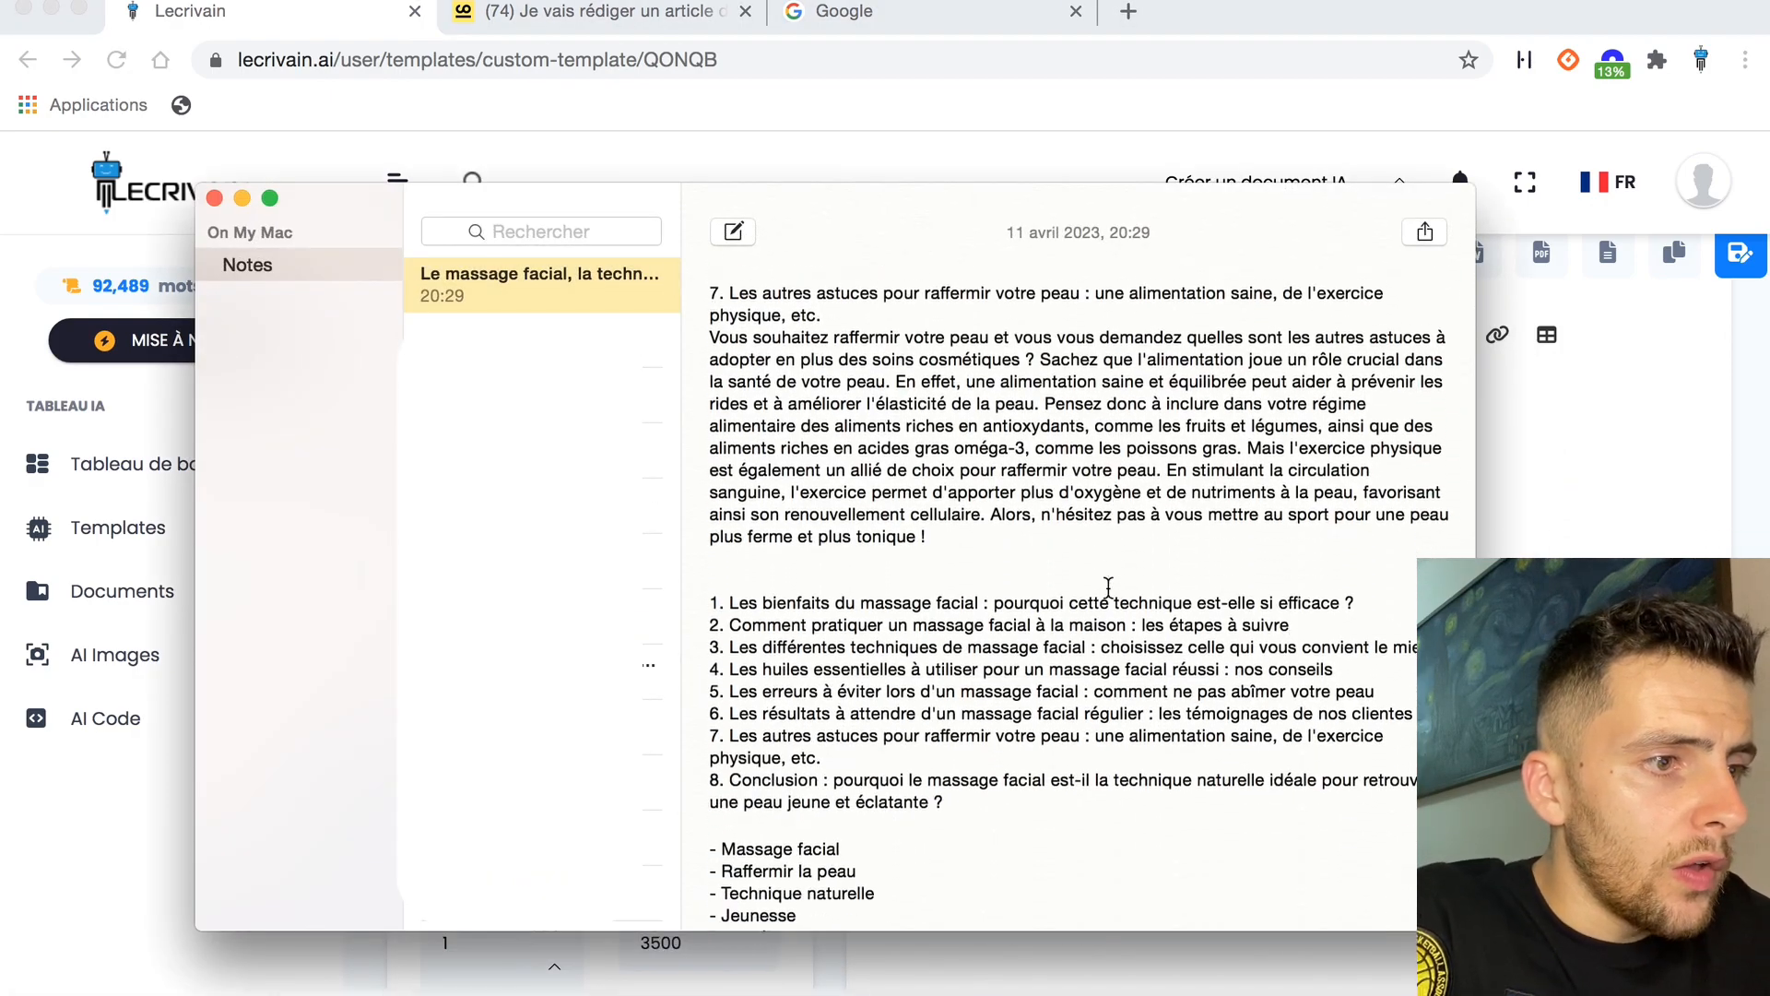
drag(944, 665, 834, 643)
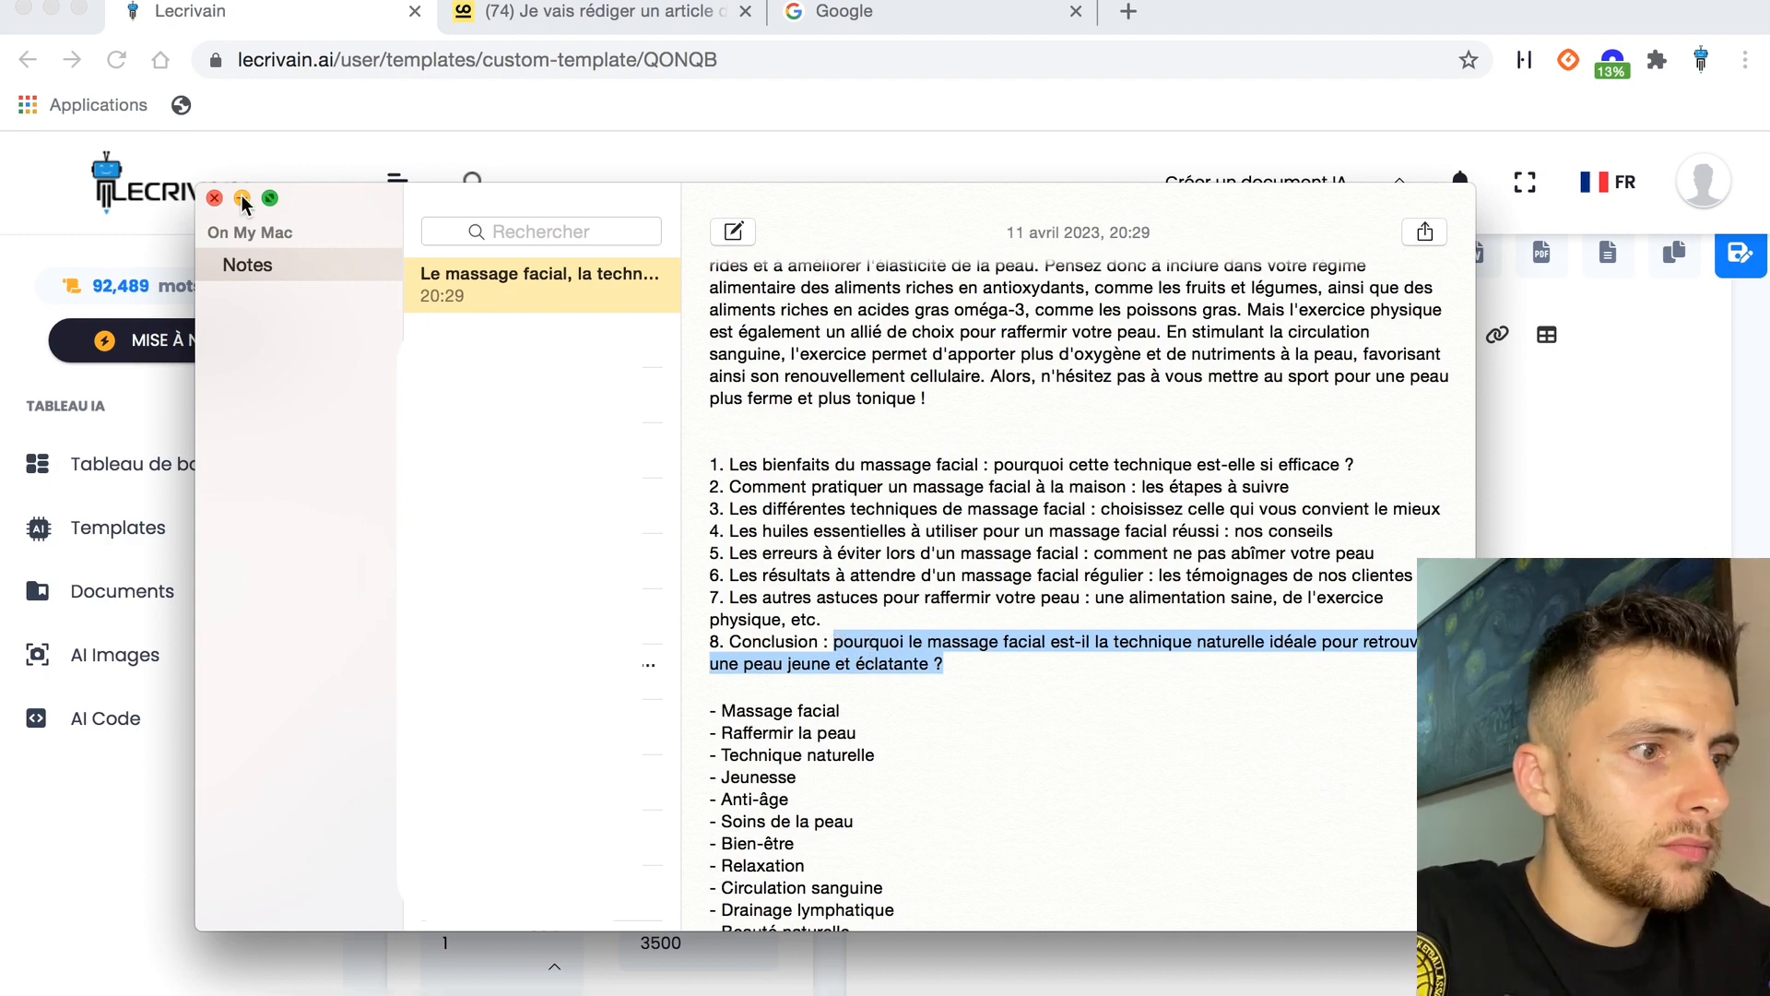
click(243, 199)
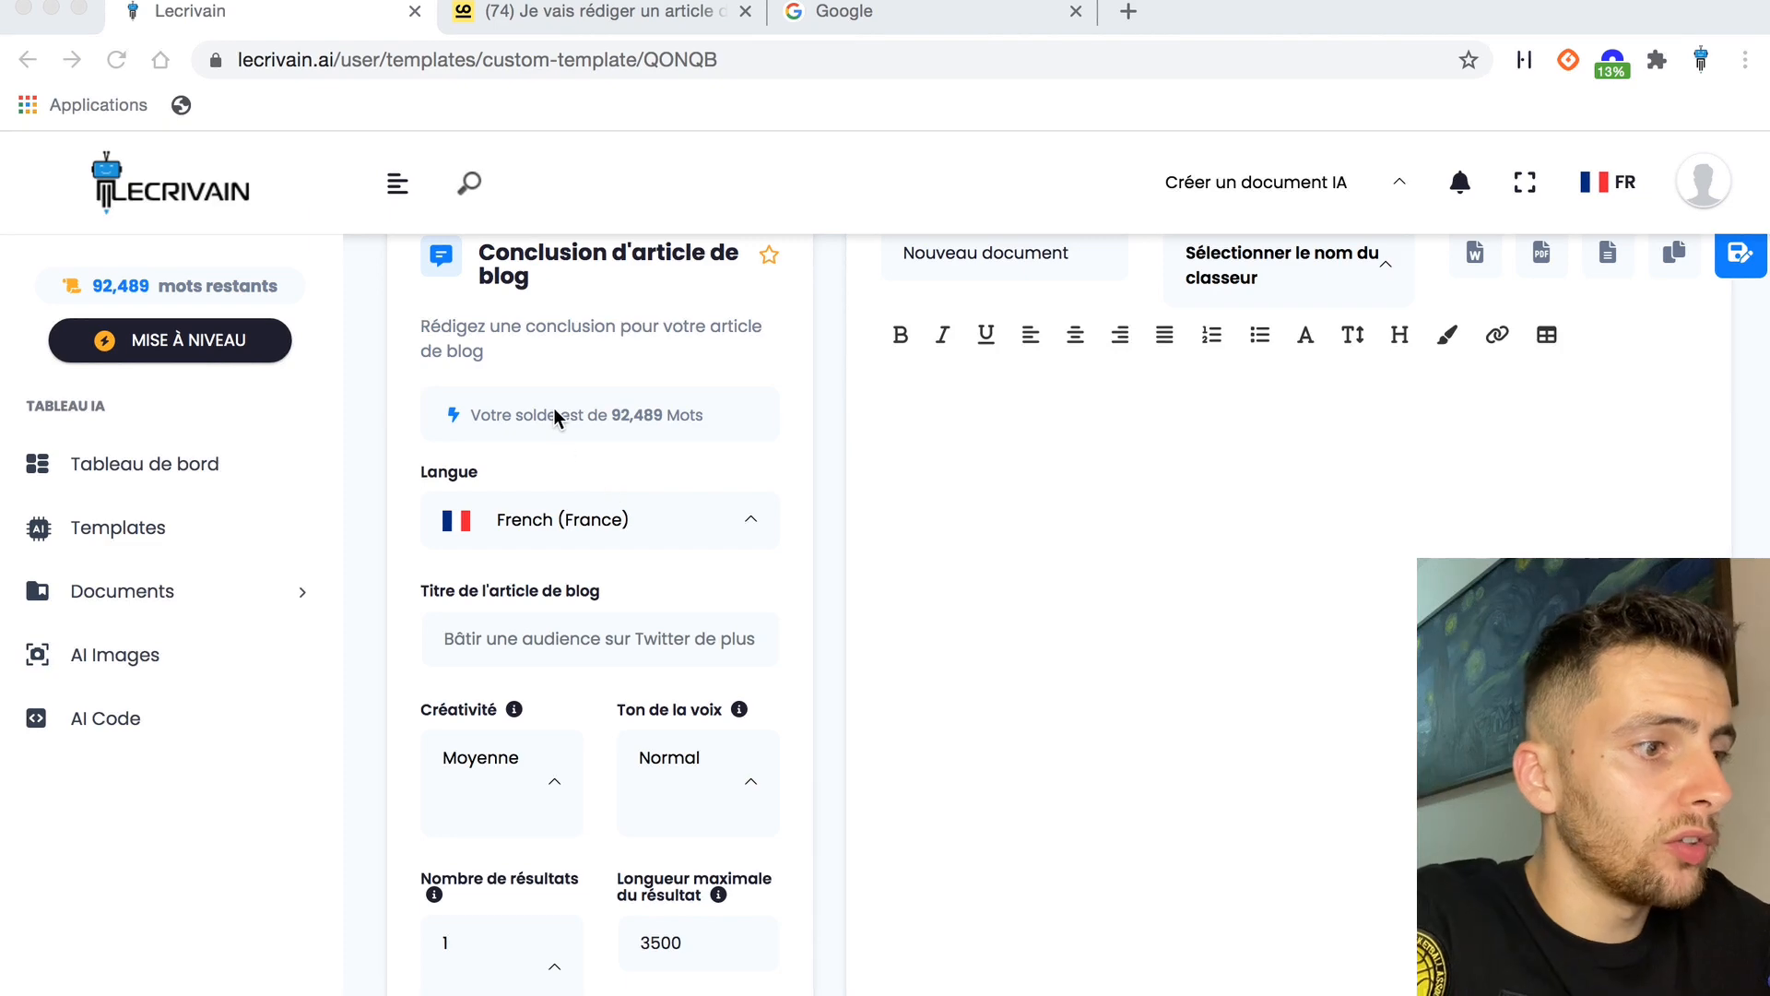
Paste the copied question about facial massage as the blog article title and generate the conclusion text.
click(574, 641)
key(super+v)
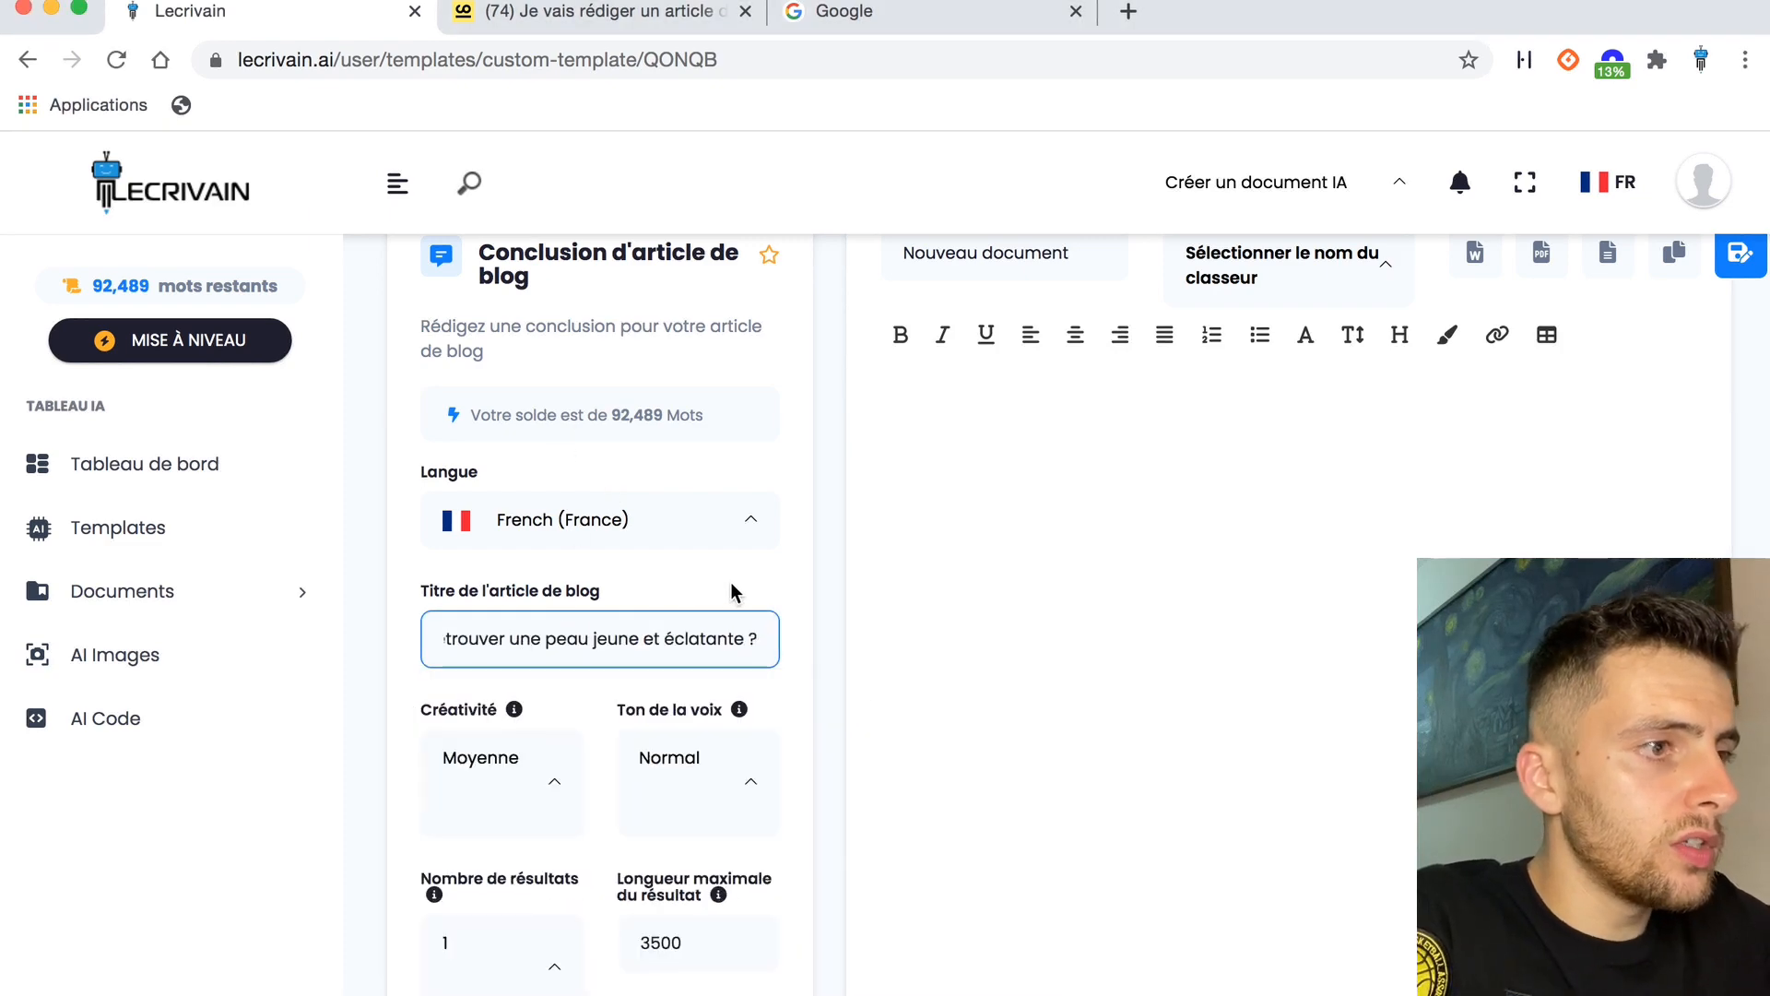
scroll(645, 738, down, 3)
click(594, 845)
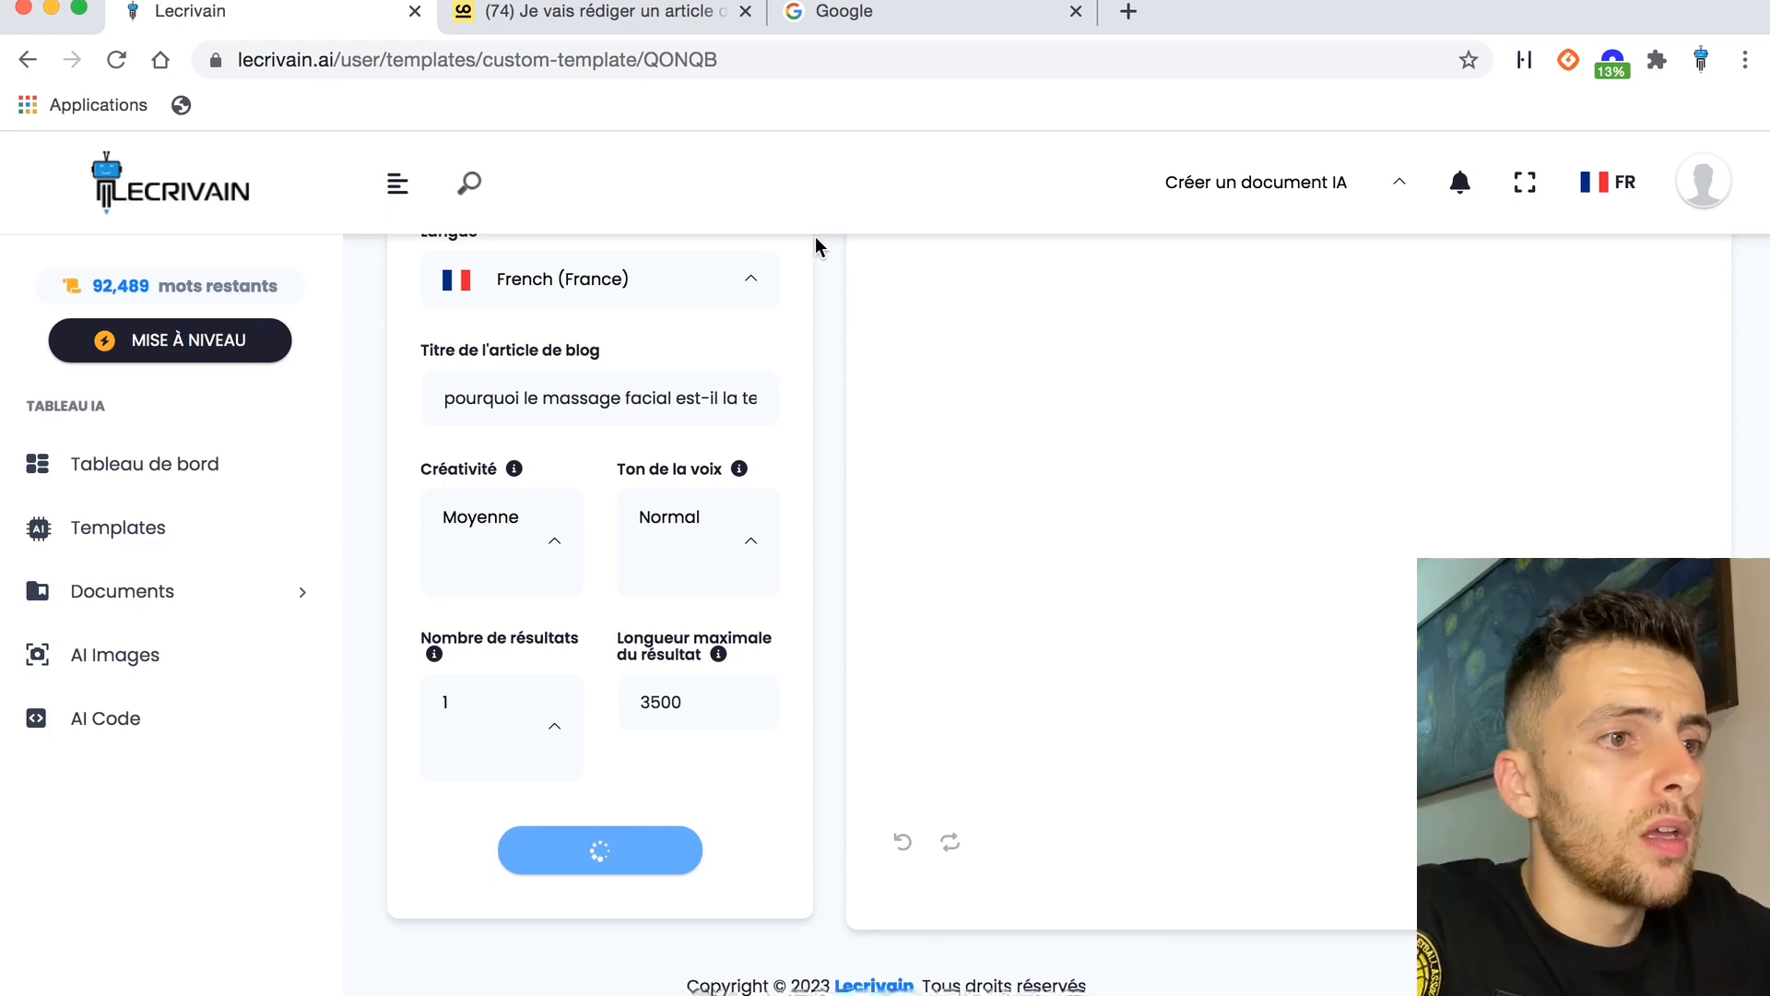
scroll(1147, 413, up, 3)
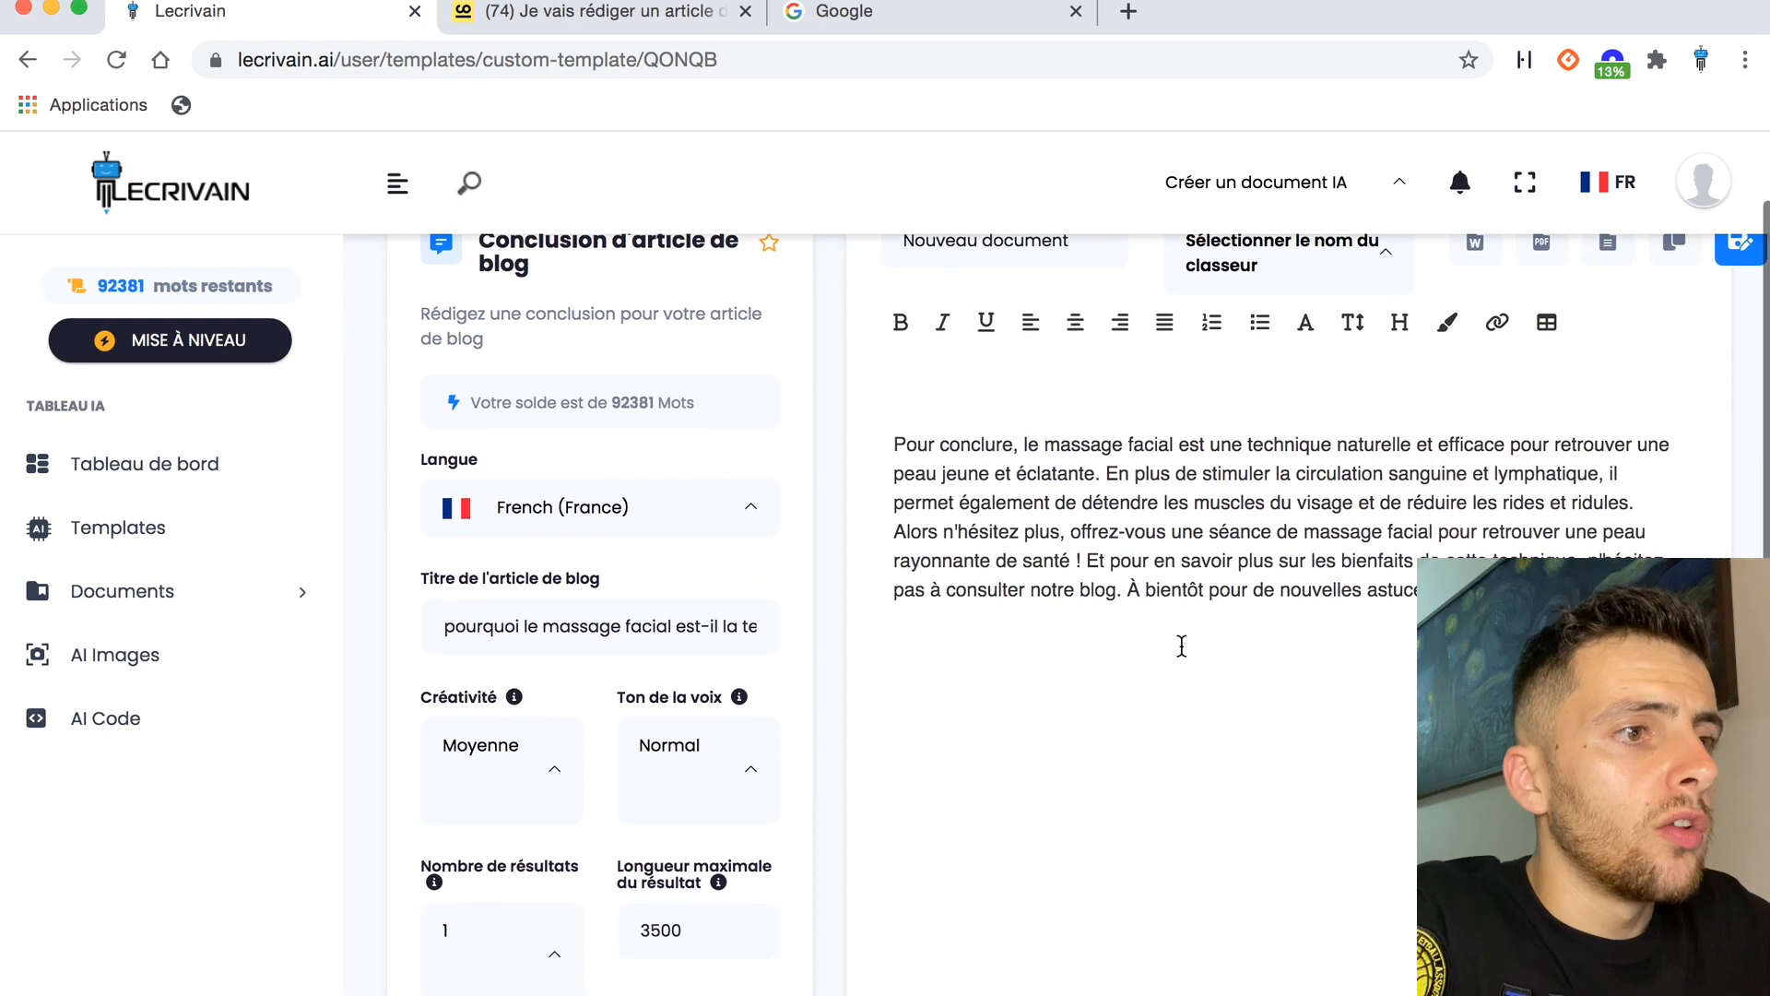
scroll(1182, 645, down, 1)
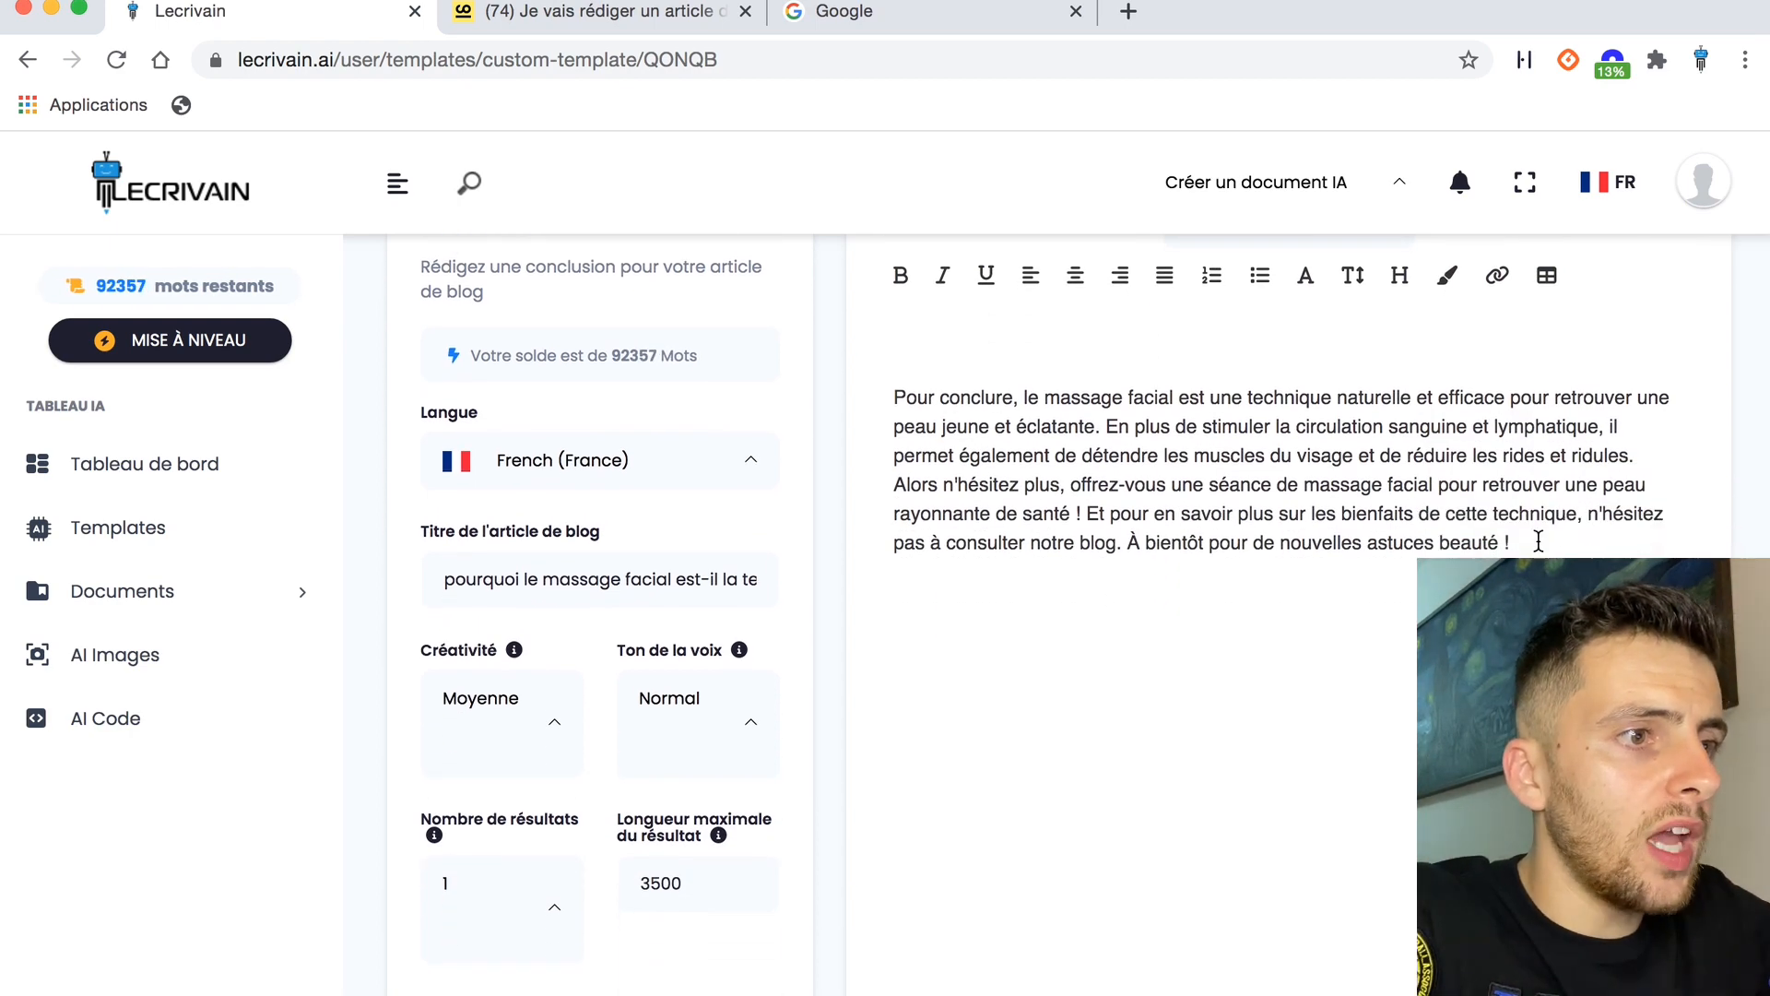
Insert two blank lines above the generated conclusion in the Lecrivain editor.
click(924, 355)
key(Return)
key(Return)
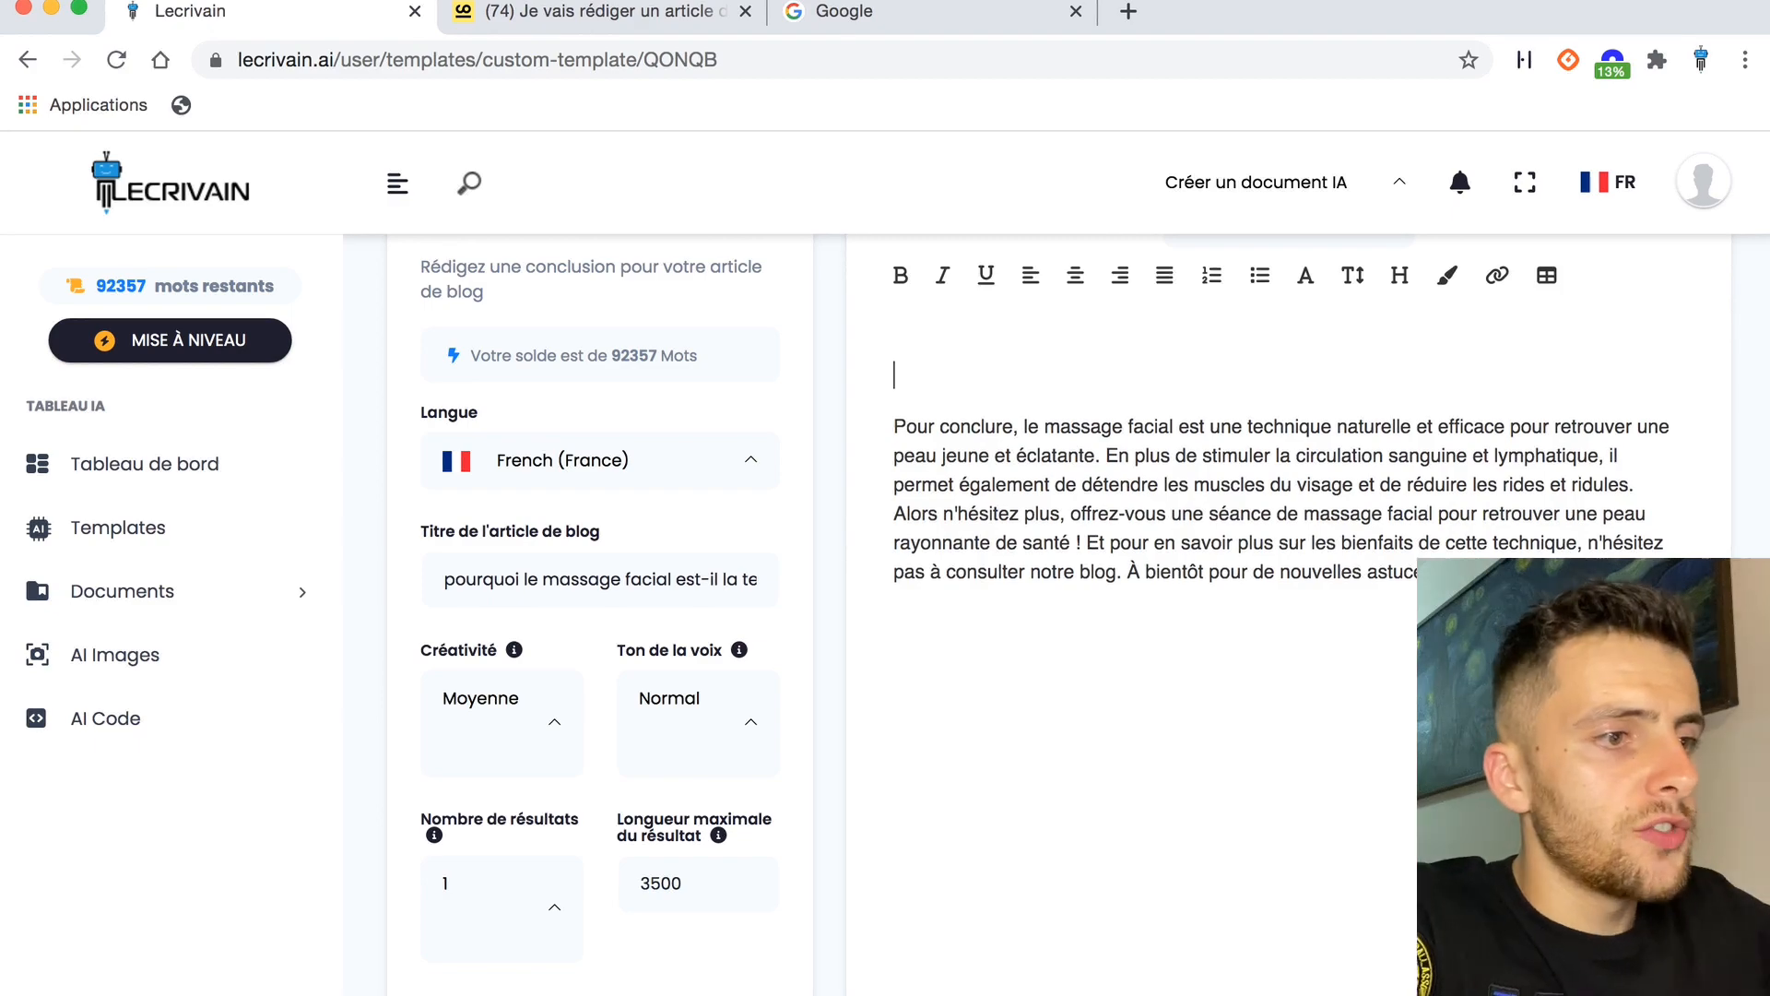
Copy the Notes article from its title through the end of section 7, leaving out the subtitle and keyword lists.
click(288, 988)
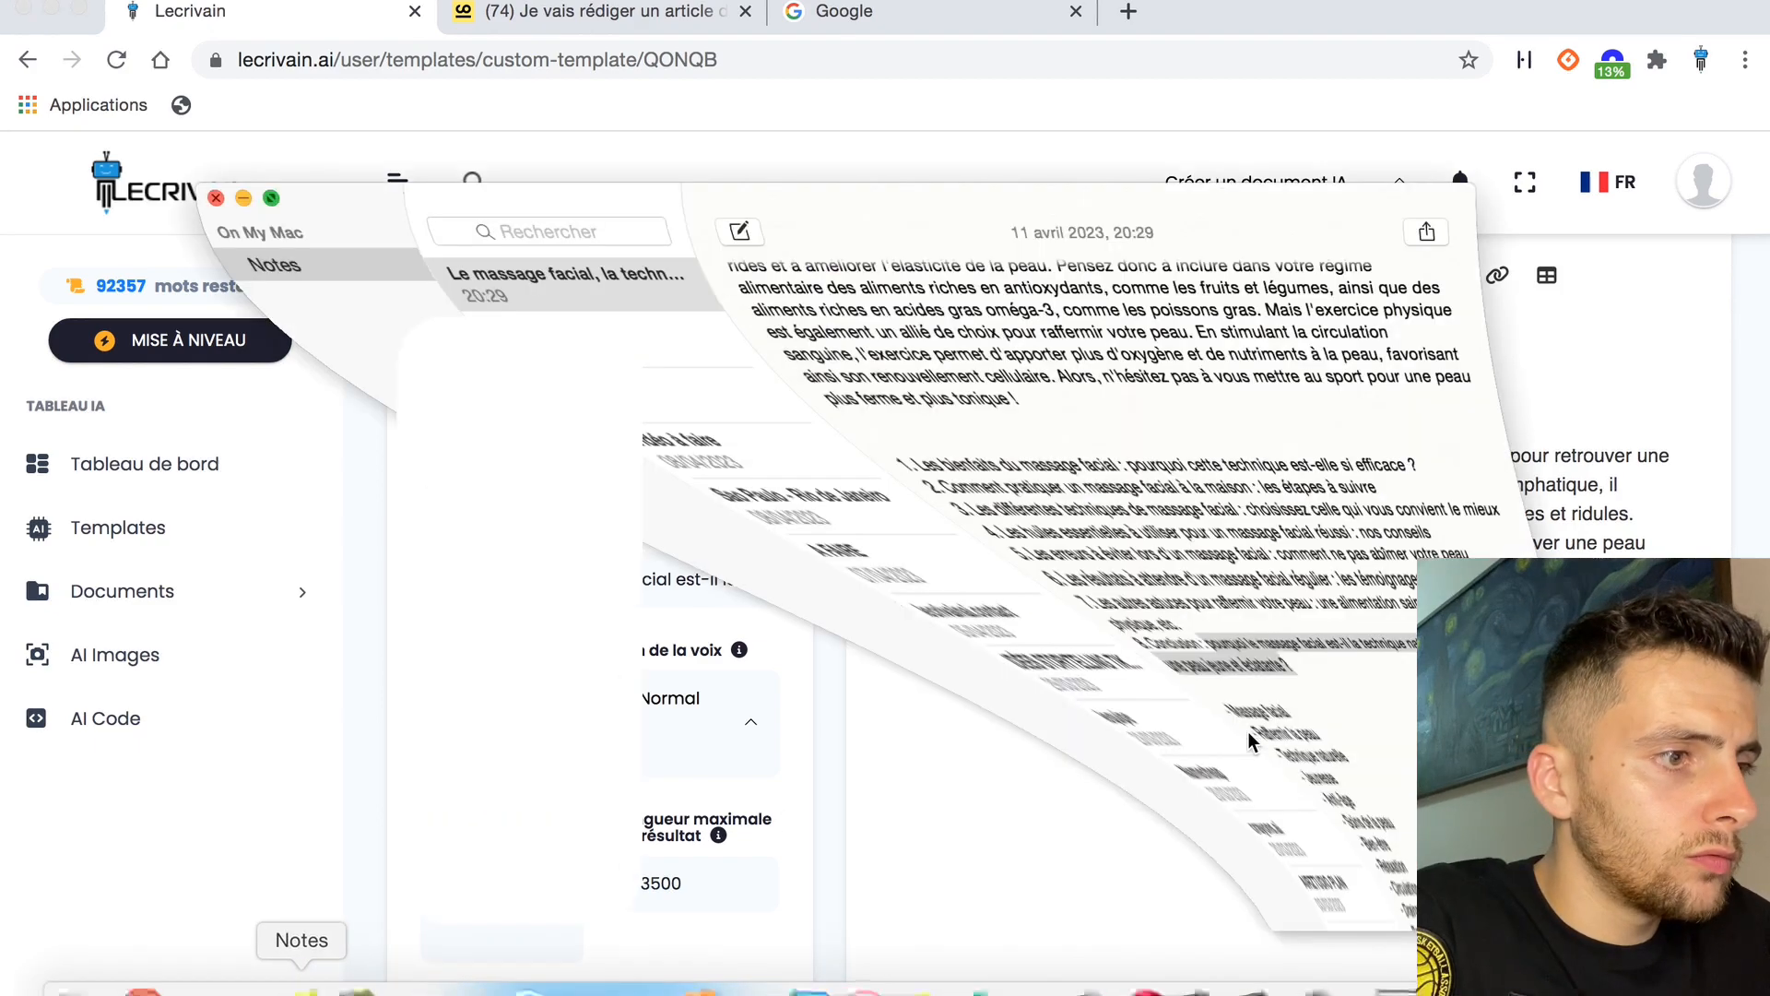
click(988, 646)
scroll(1005, 720, up, 10)
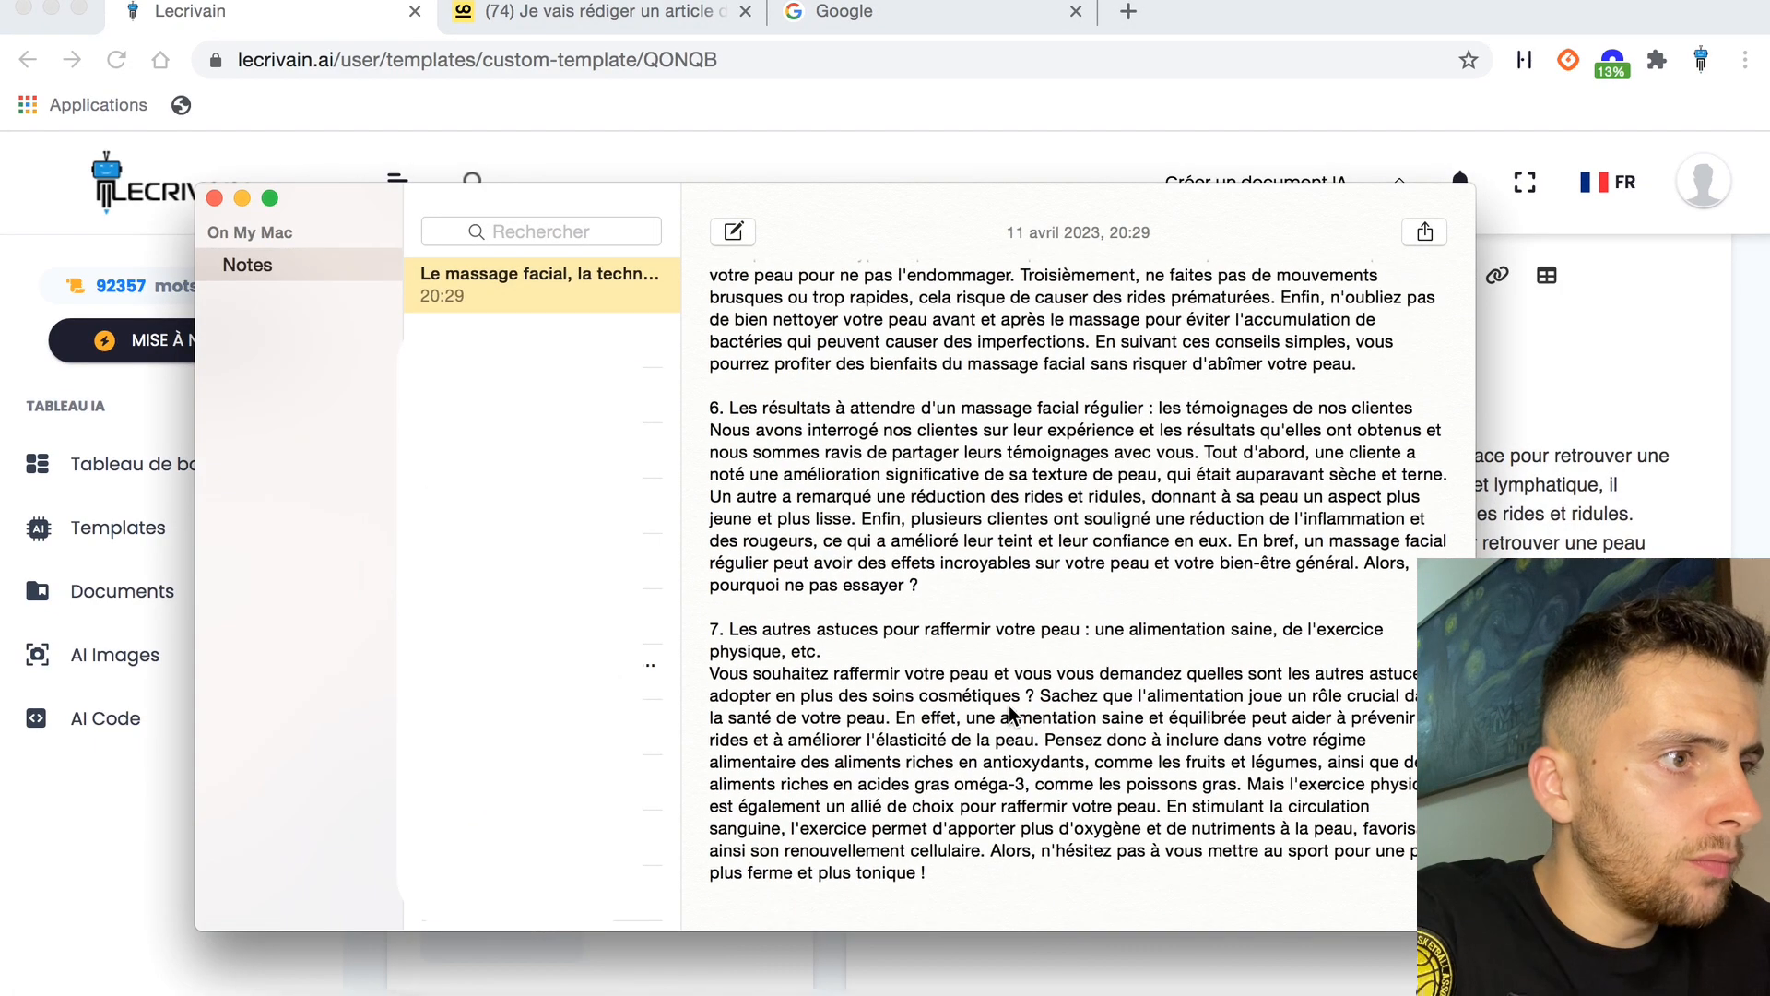
drag(935, 873, 710, 185)
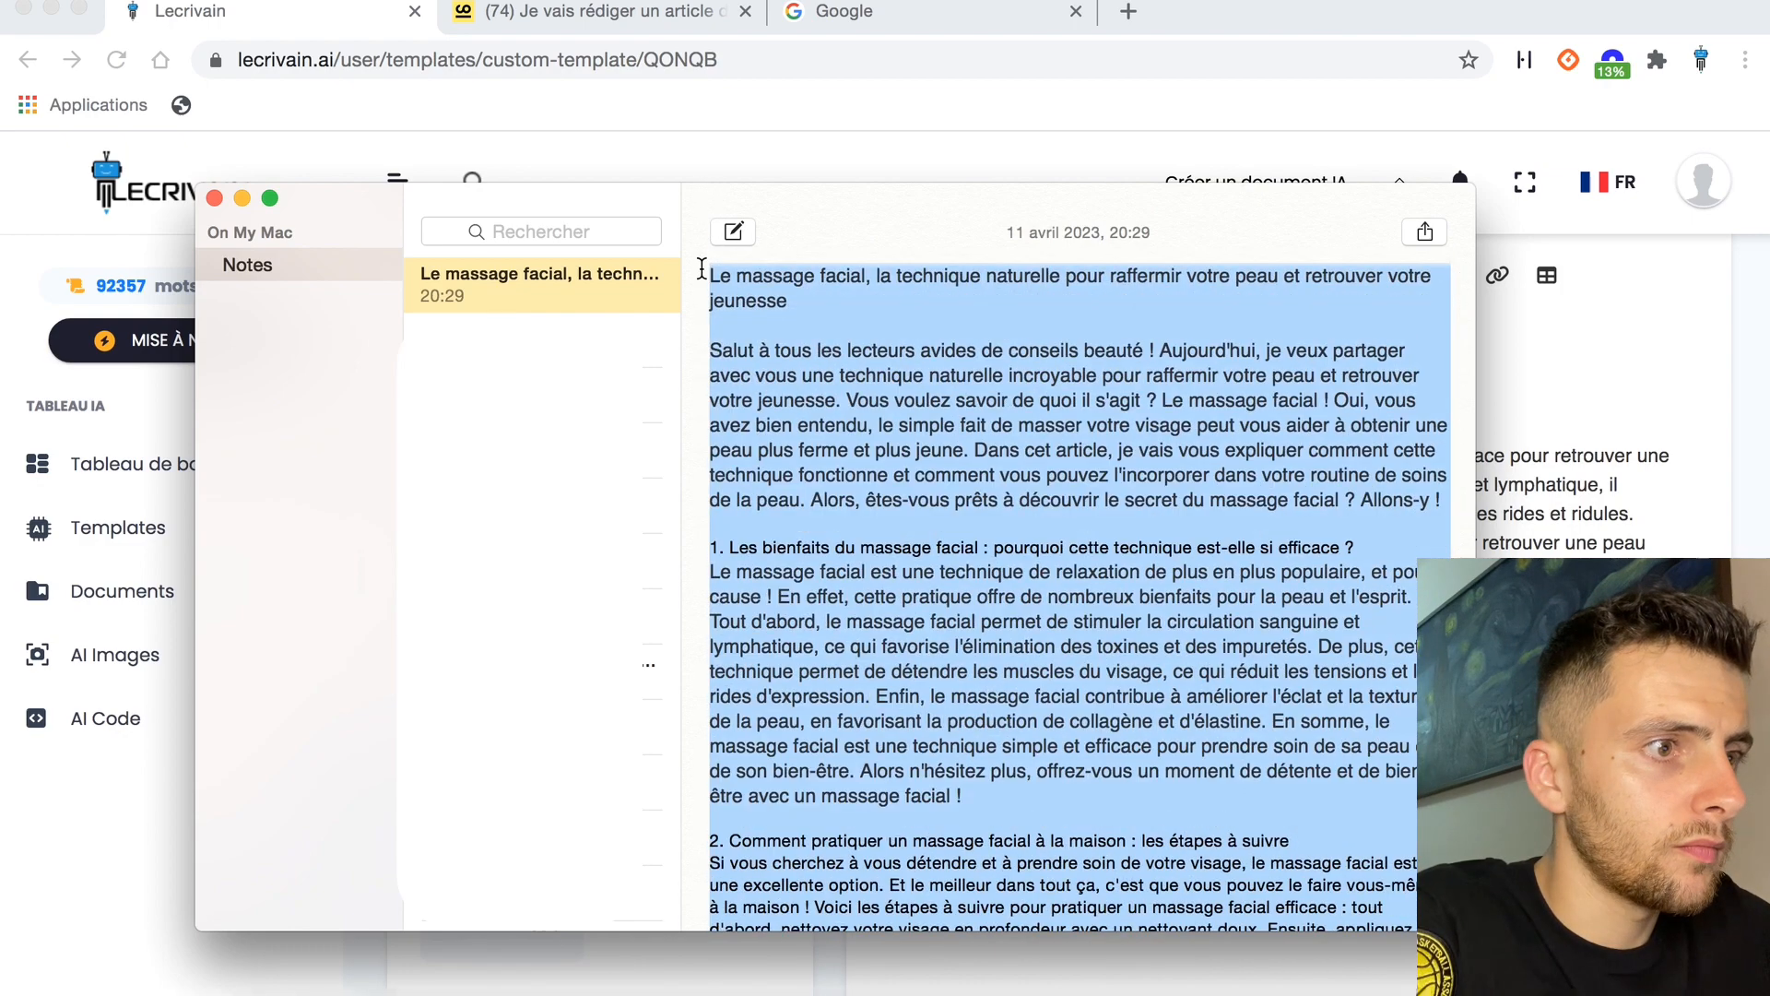
click(243, 198)
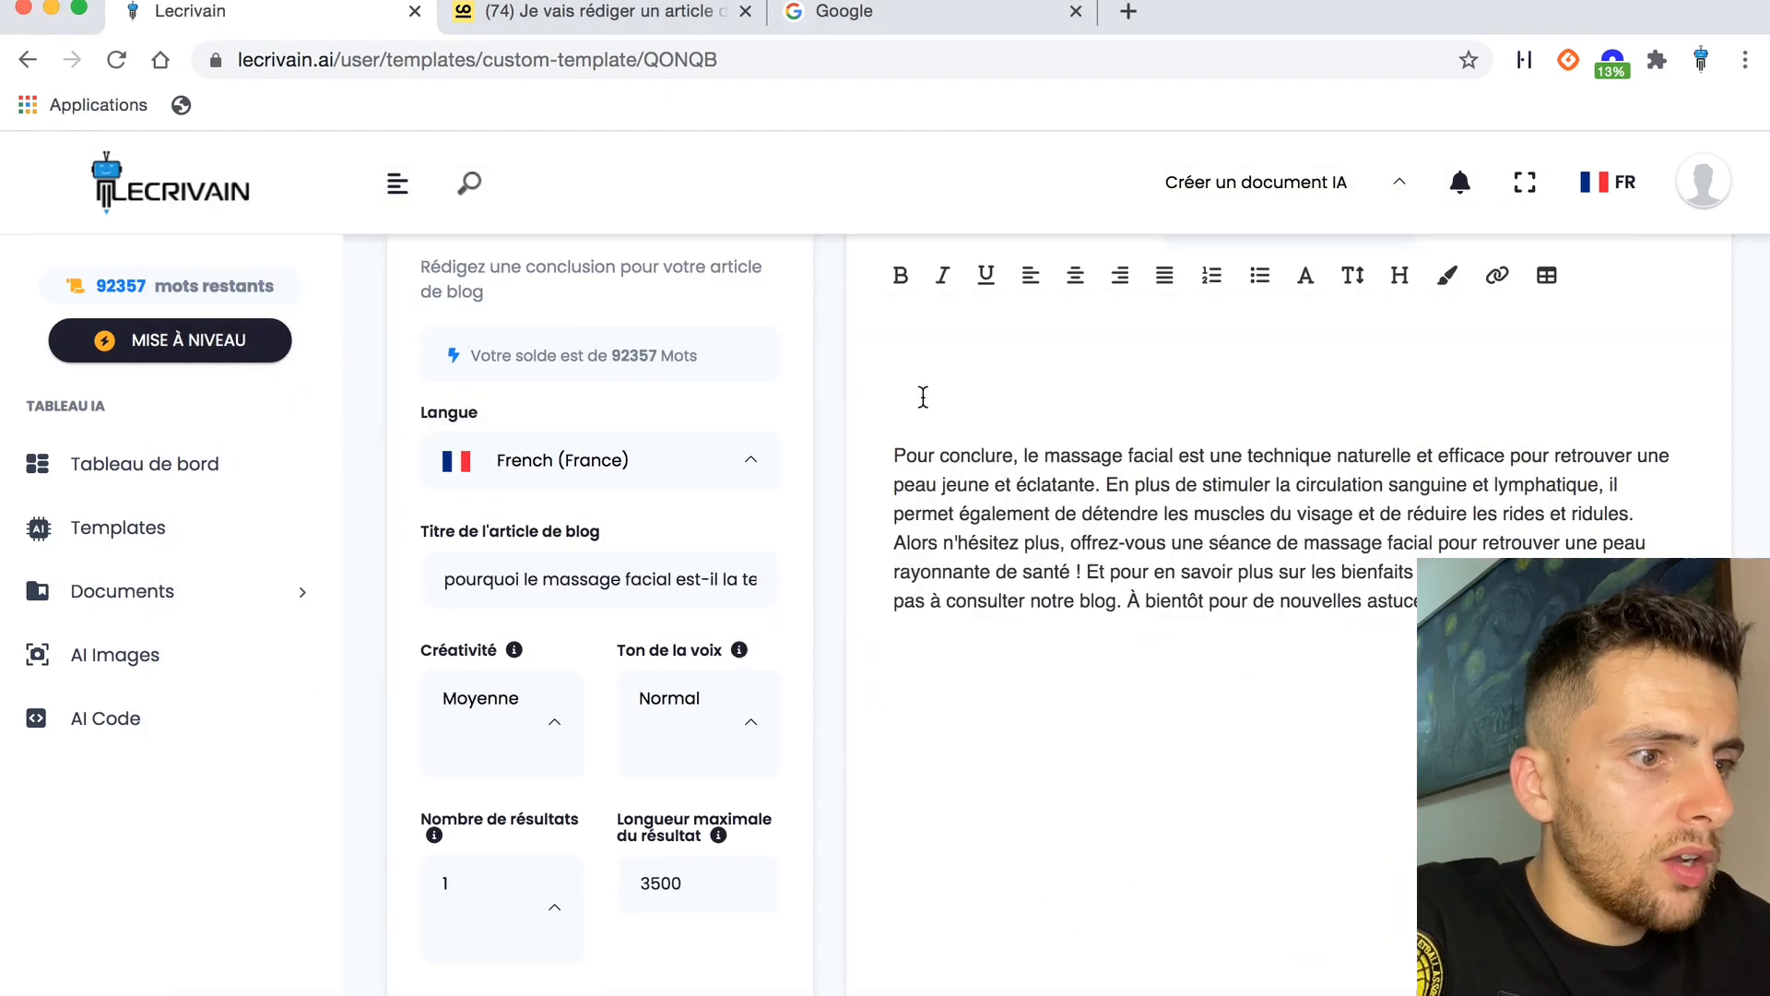
Paste the article above the conclusion in the Lecrivain editor and separate the two with a blank line.
key(super+v)
scroll(1164, 633, down, 5)
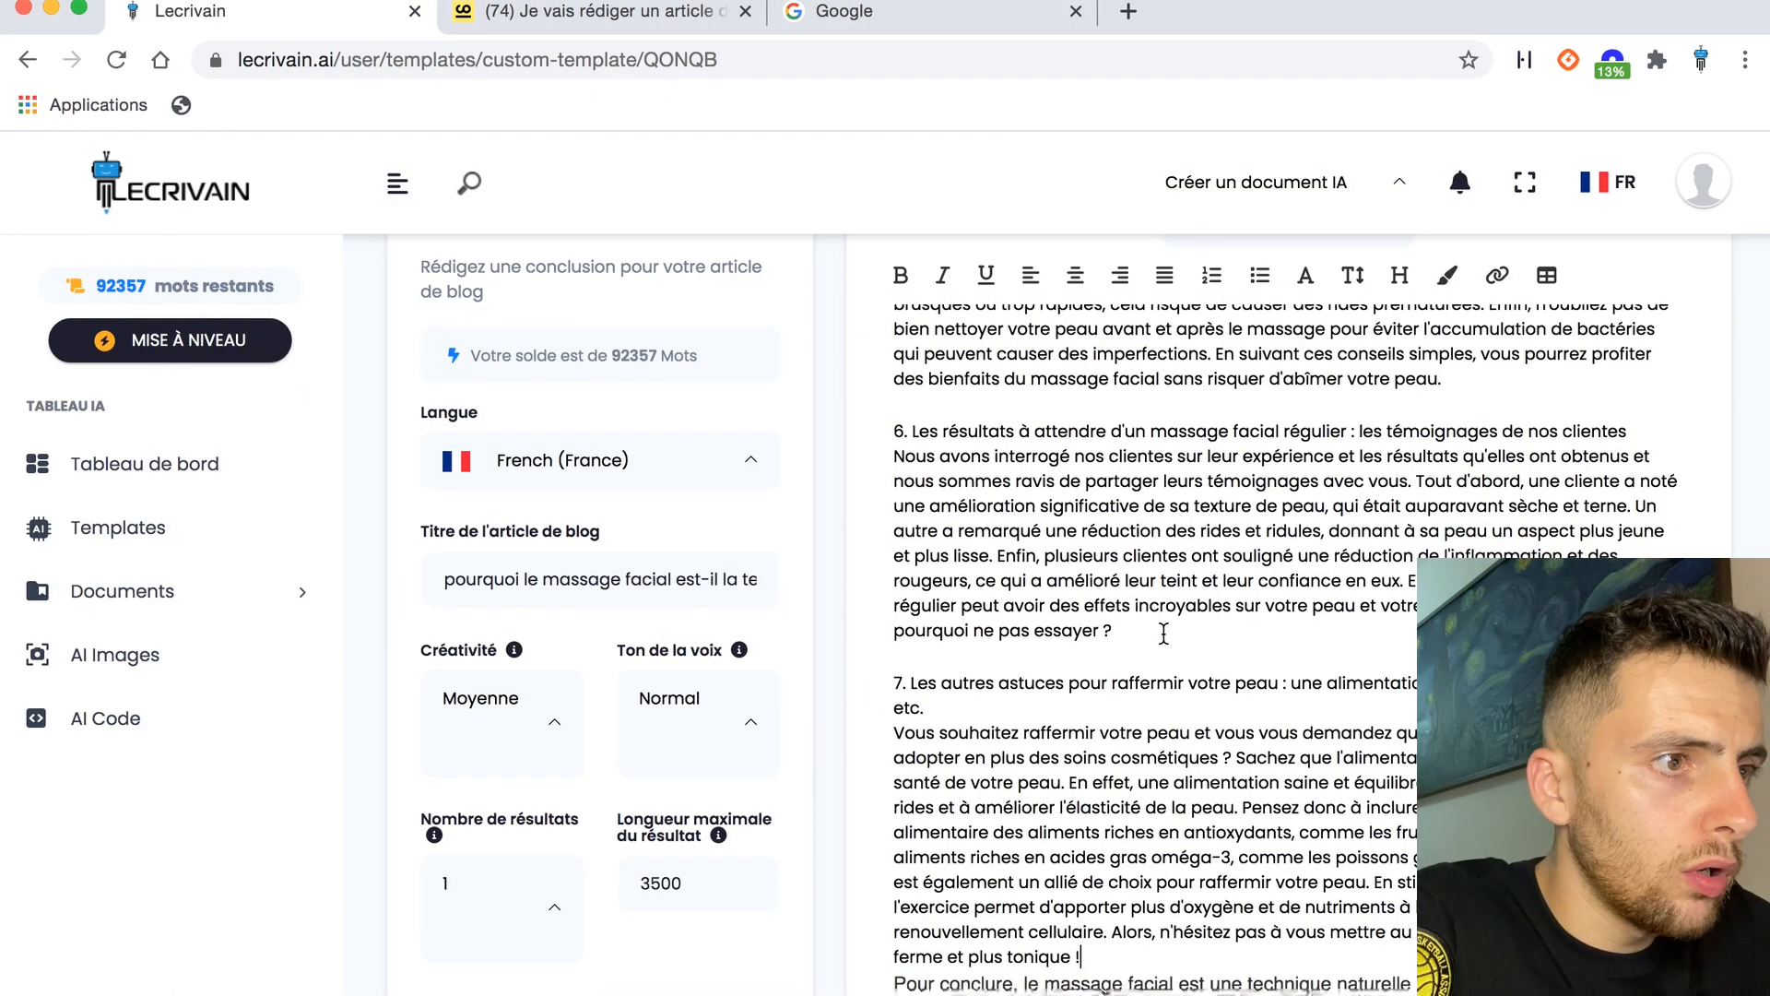
key(Return)
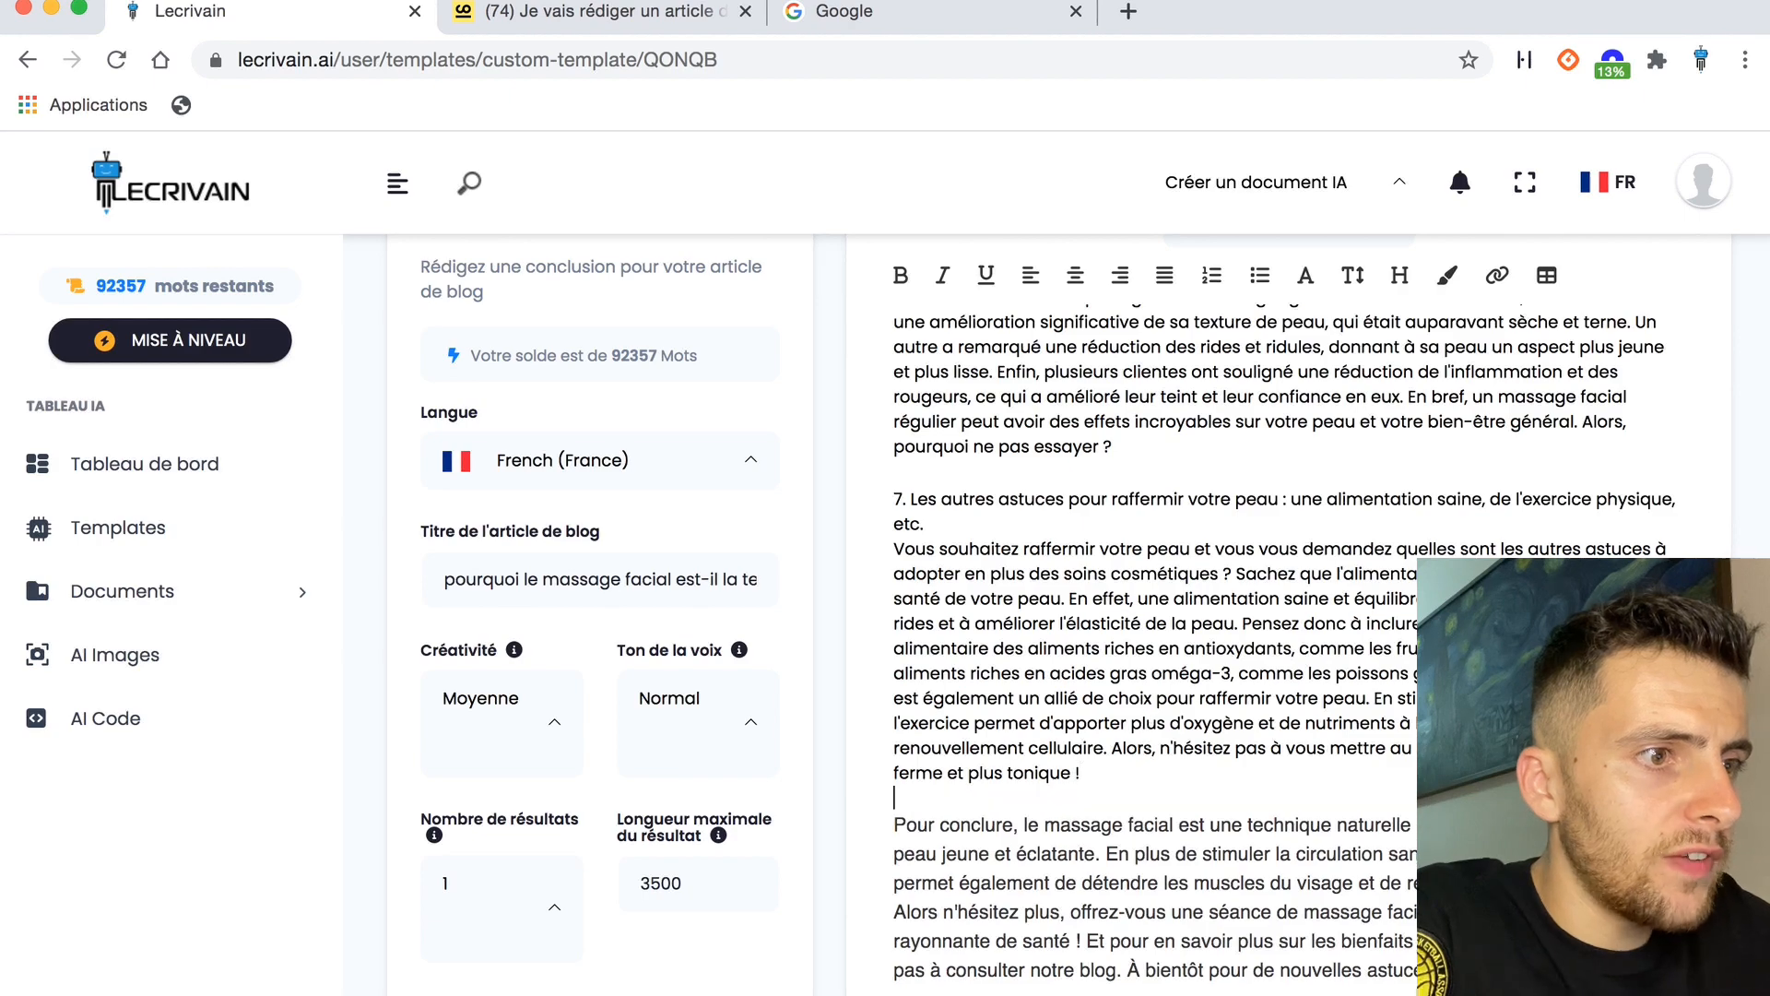
Remove the leading numbers from the article's subtitles, from section 1 through section 7.
scroll(1051, 544, up, 20)
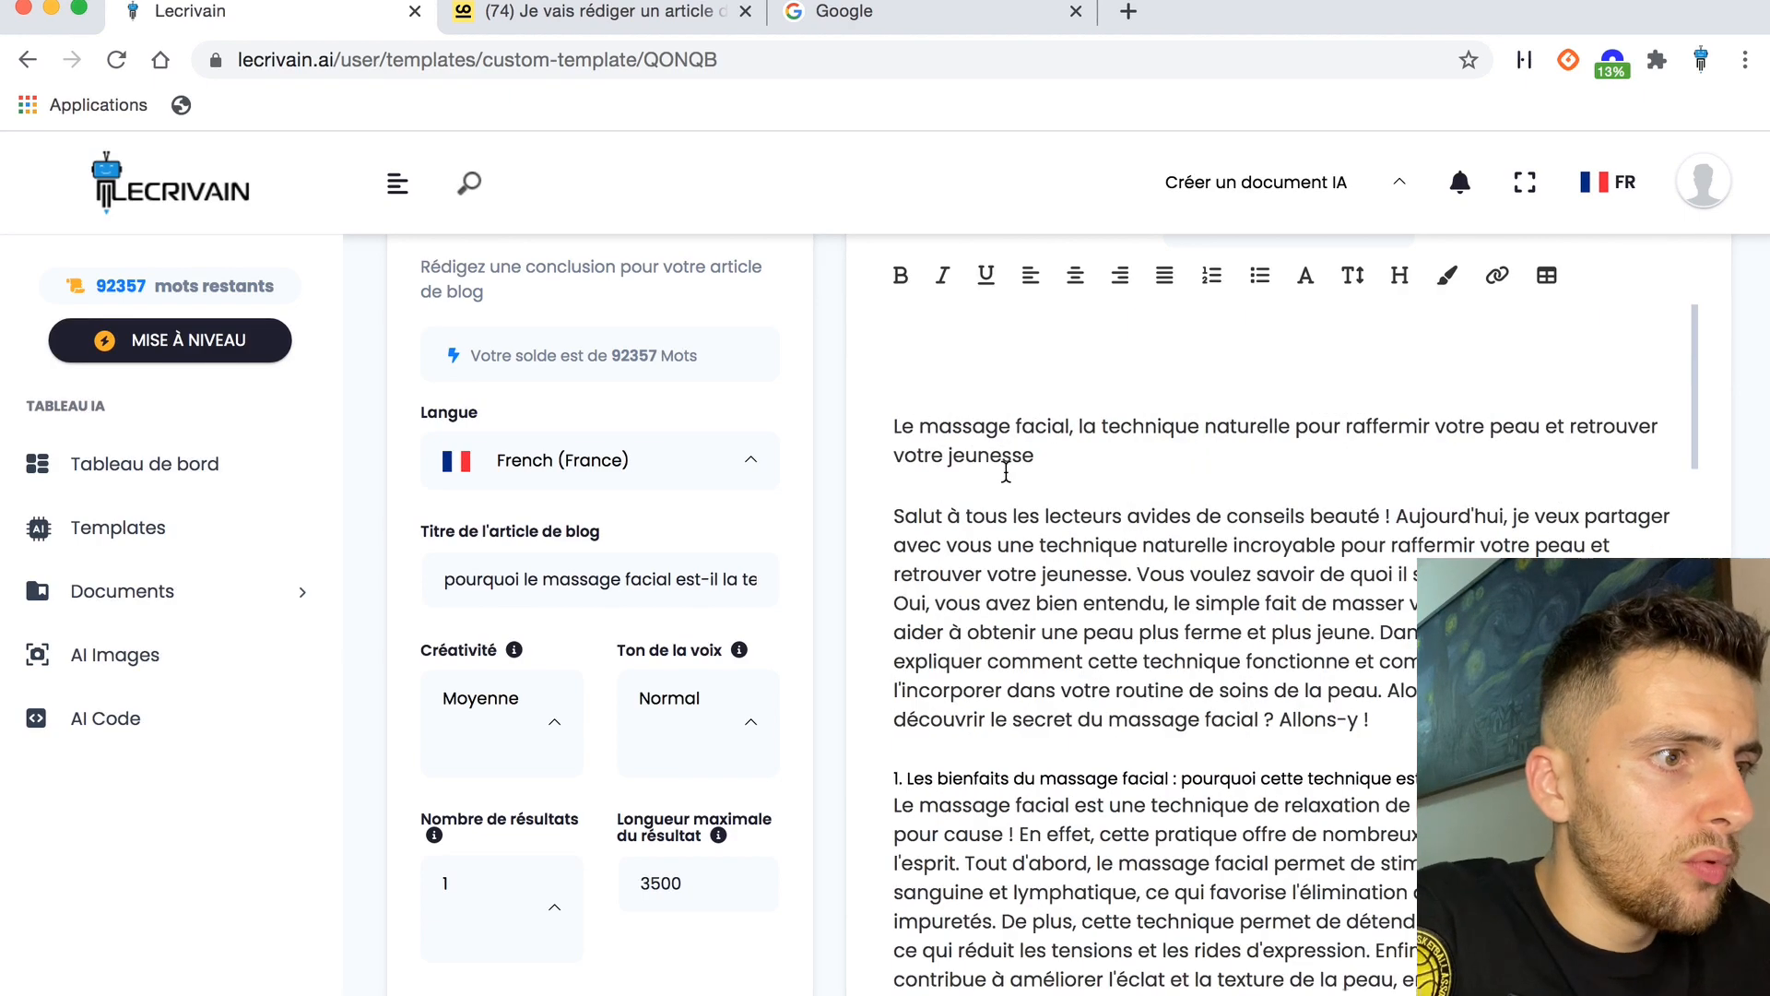
scroll(1030, 686, down, 5)
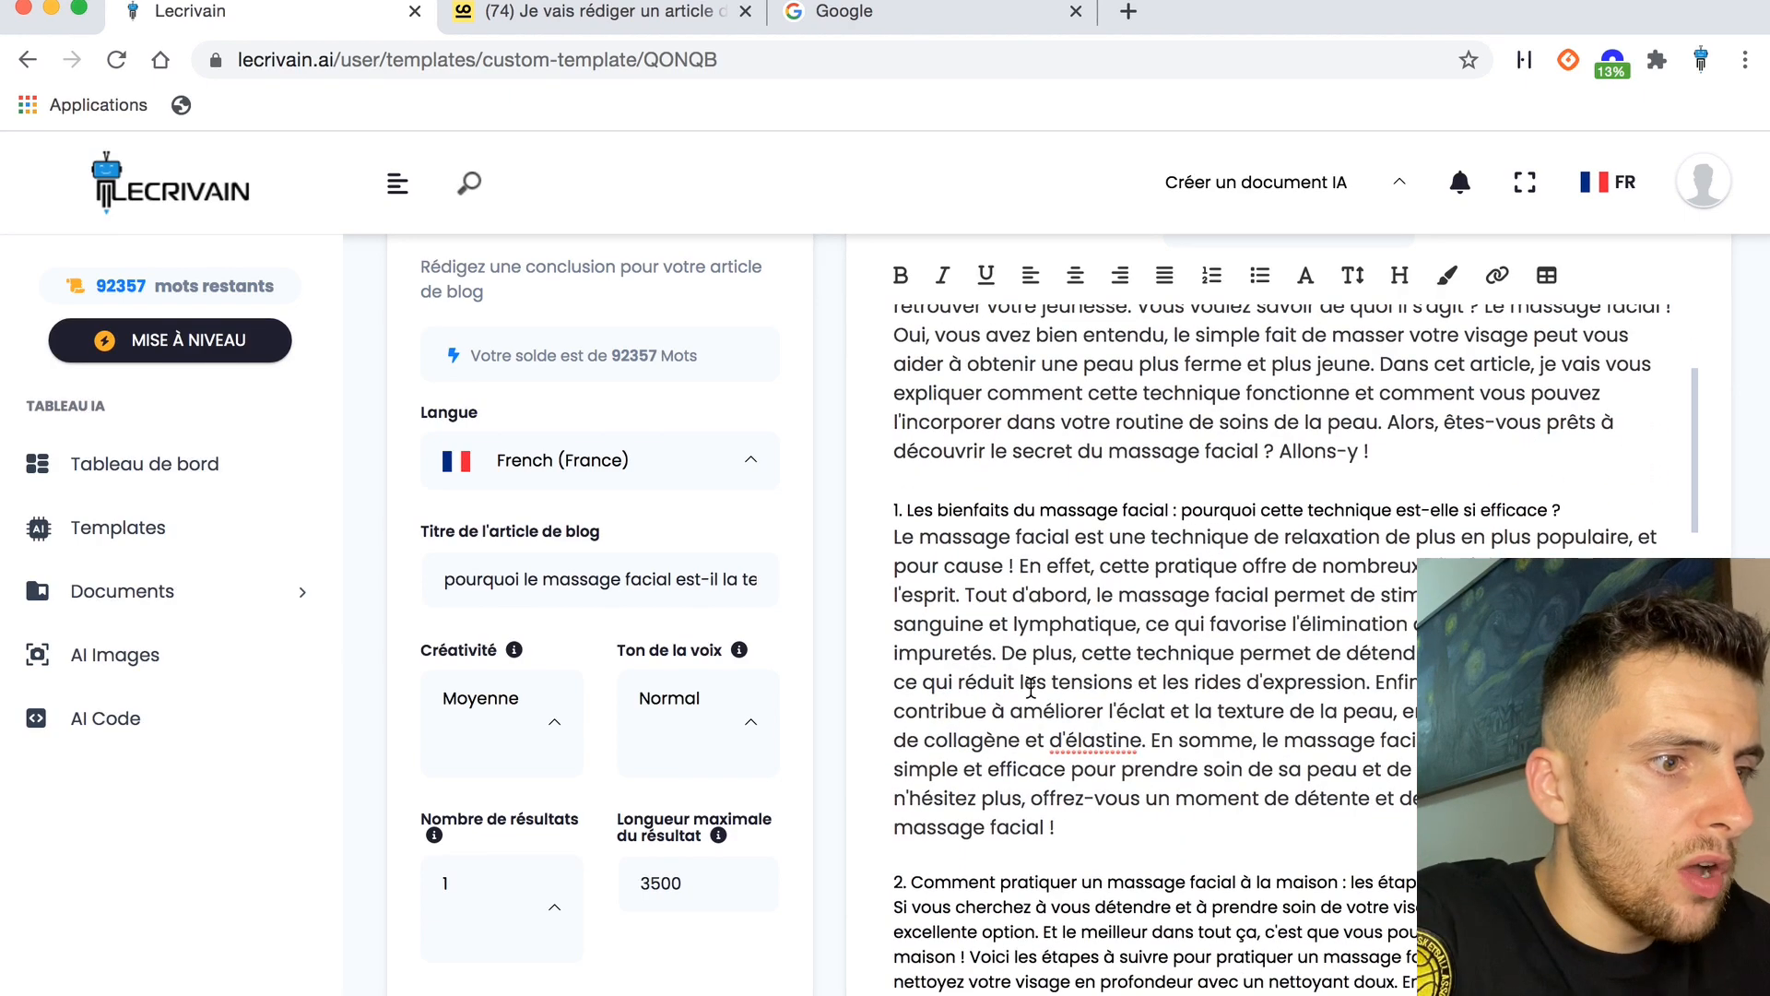
click(908, 510)
key(BackSpace)
key(BackSpace)
key(BackSpace)
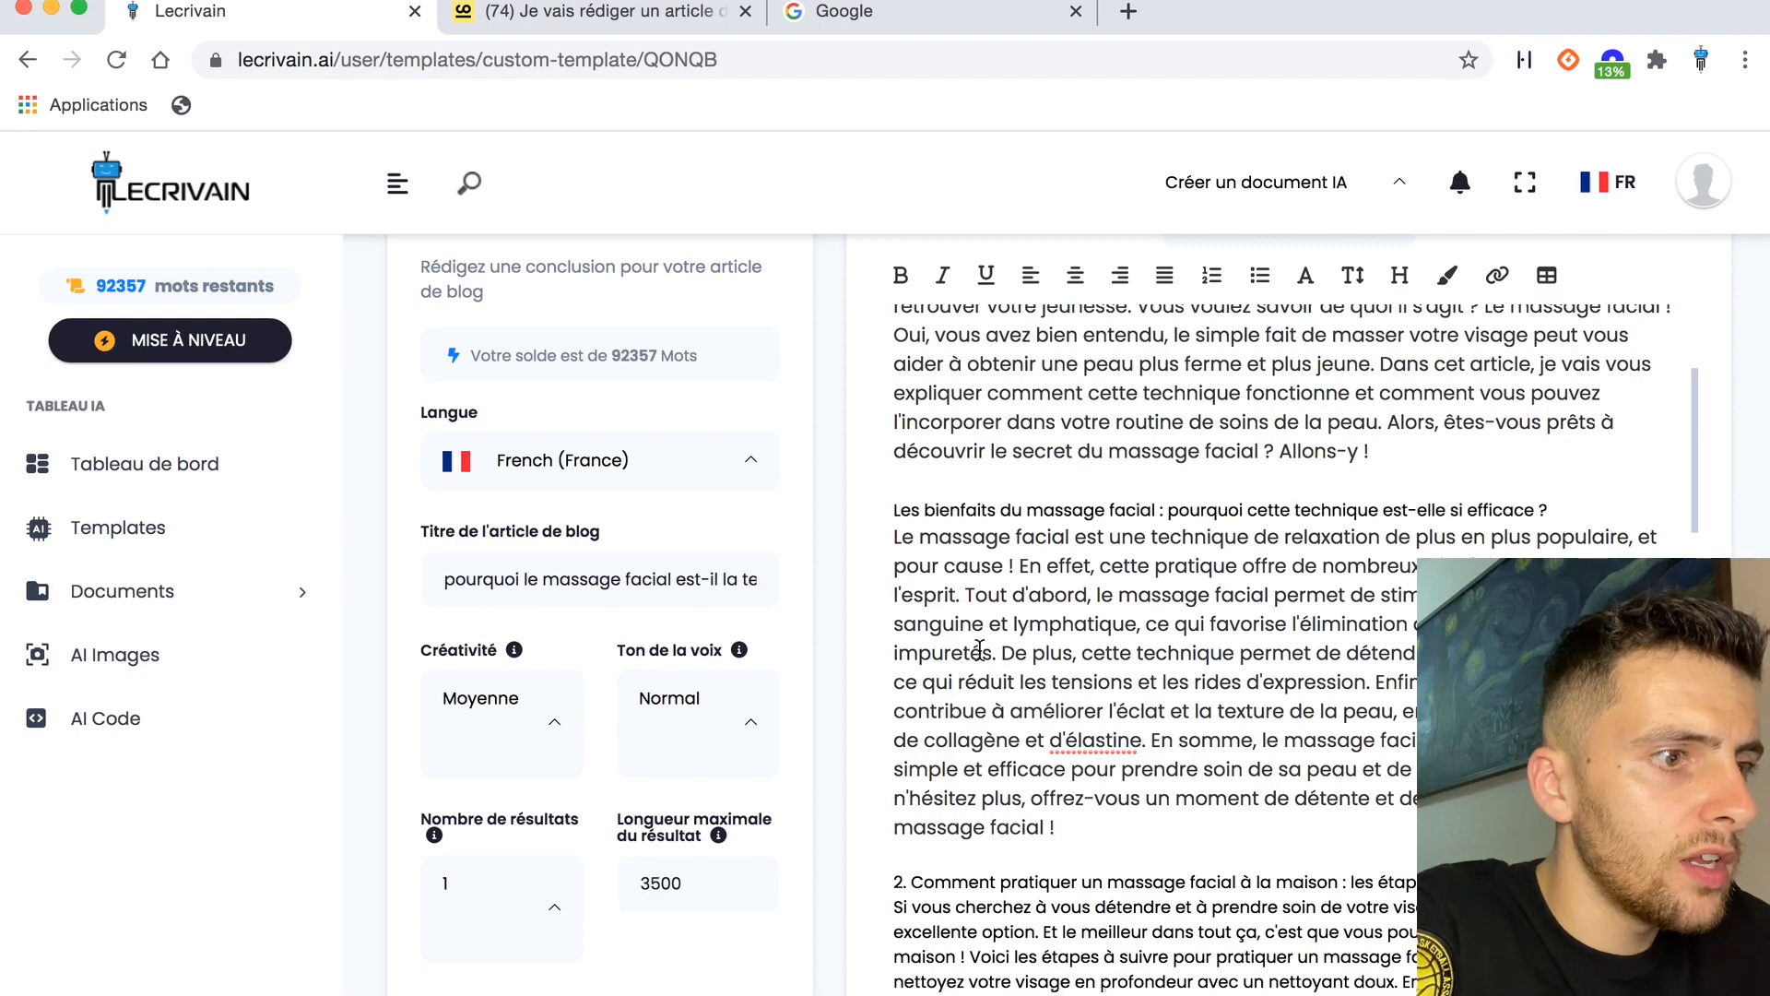
scroll(980, 657, down, 10)
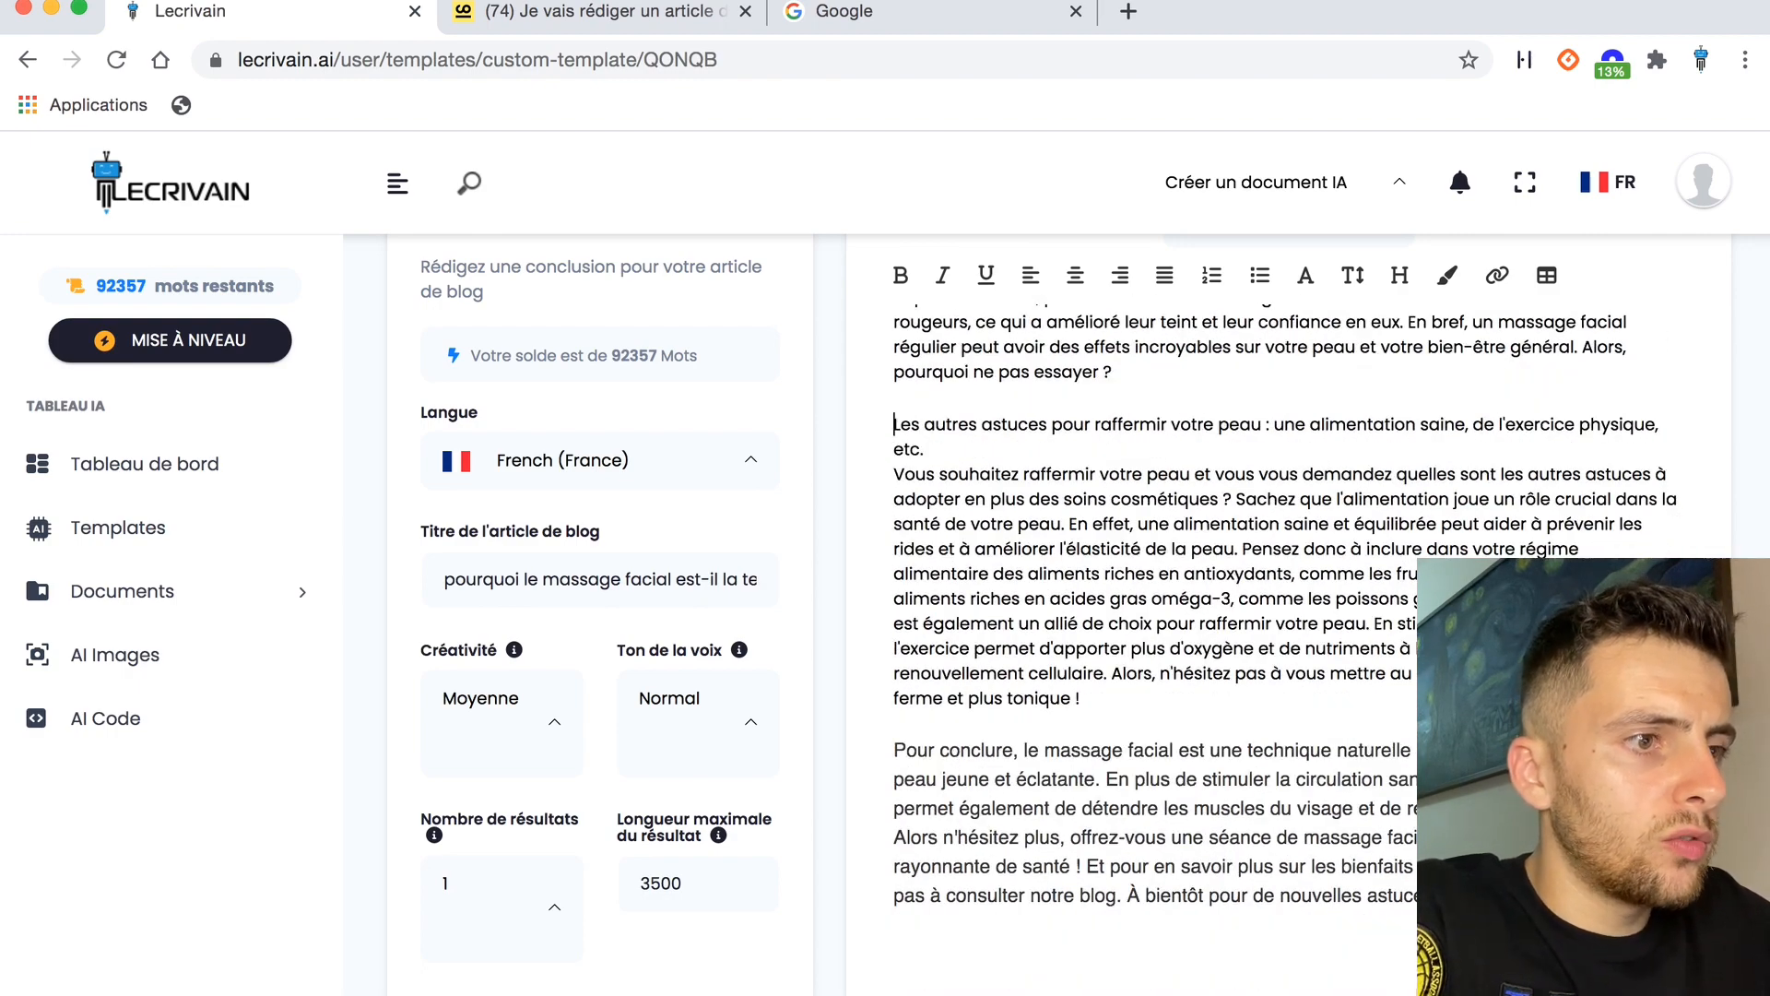
Select the whole article in the editor, try a 16px text size on it, and settle on 14px.
drag(1521, 899, 903, 564)
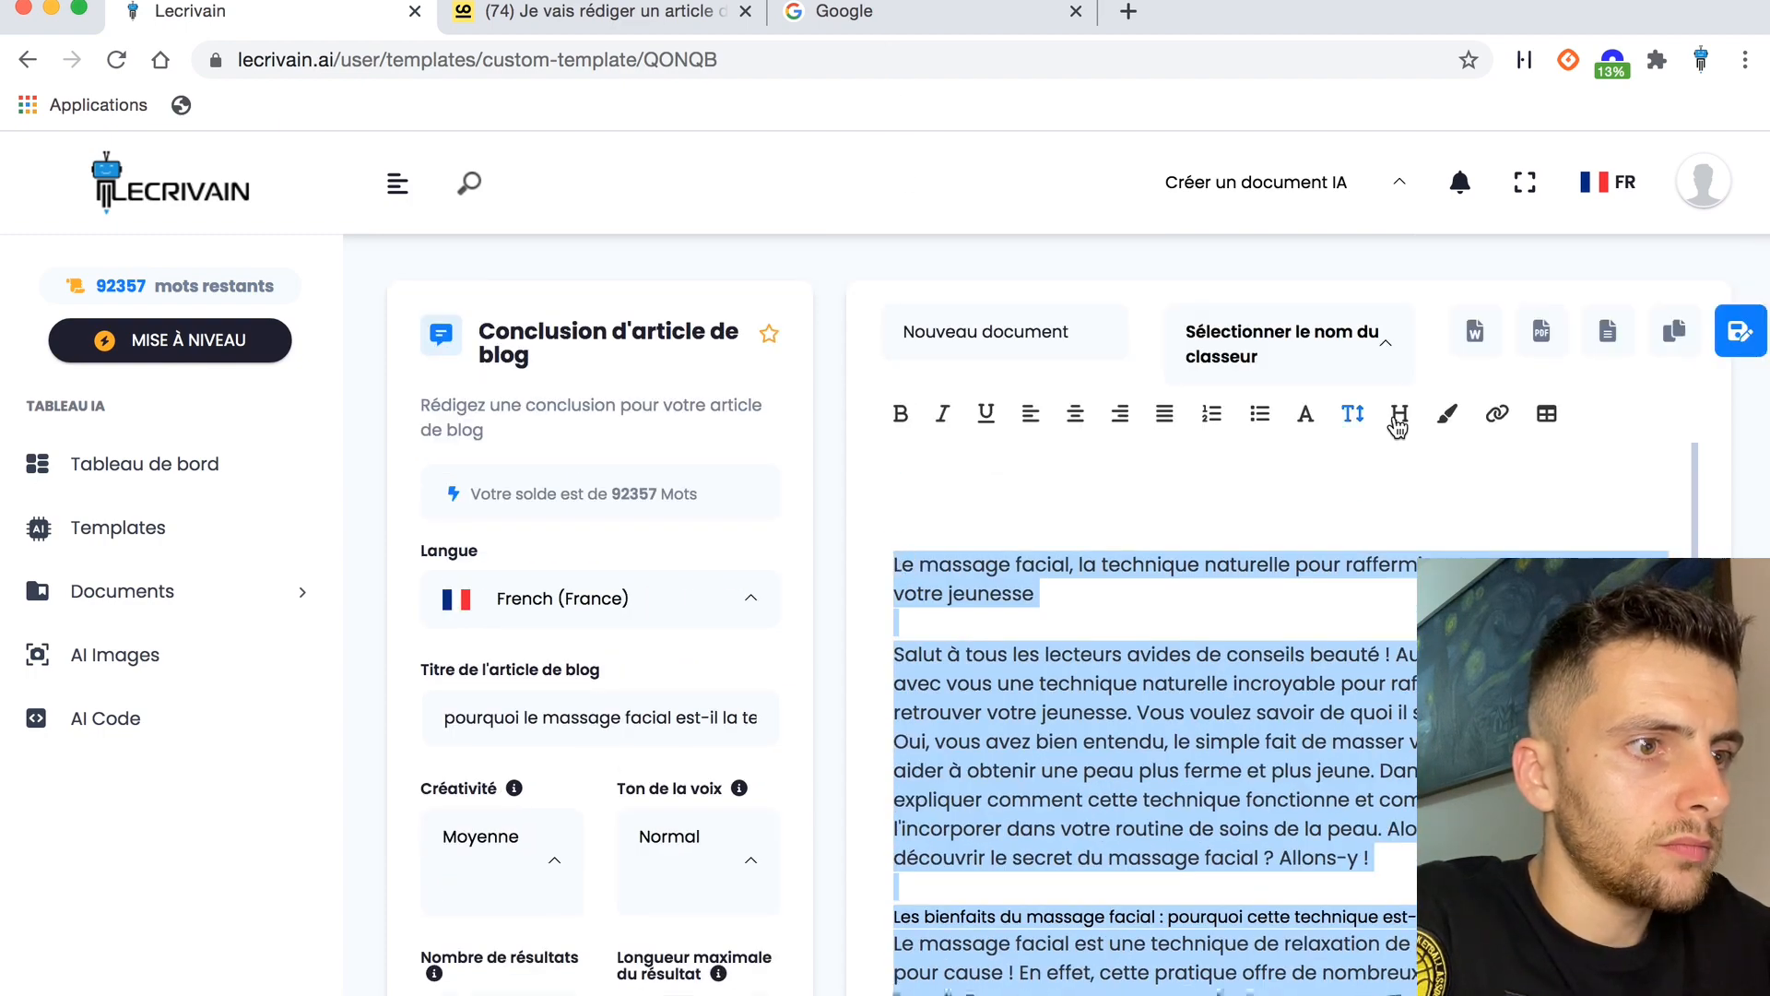
click(1365, 421)
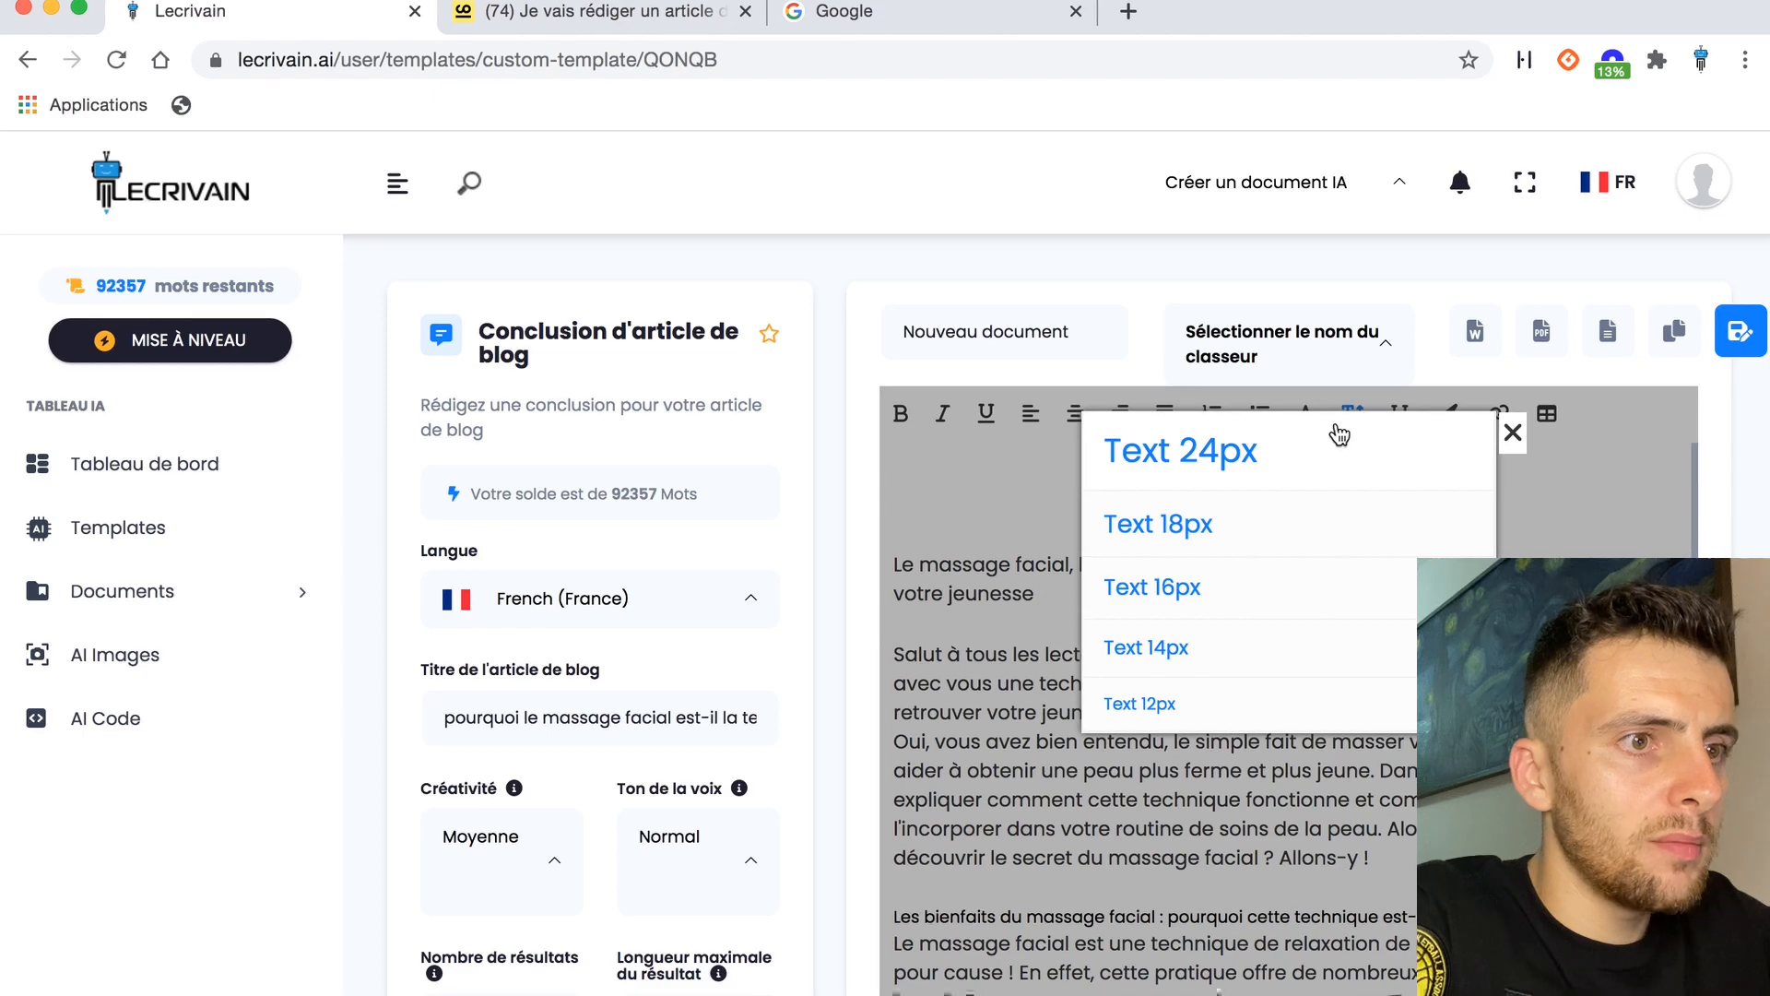
click(1221, 604)
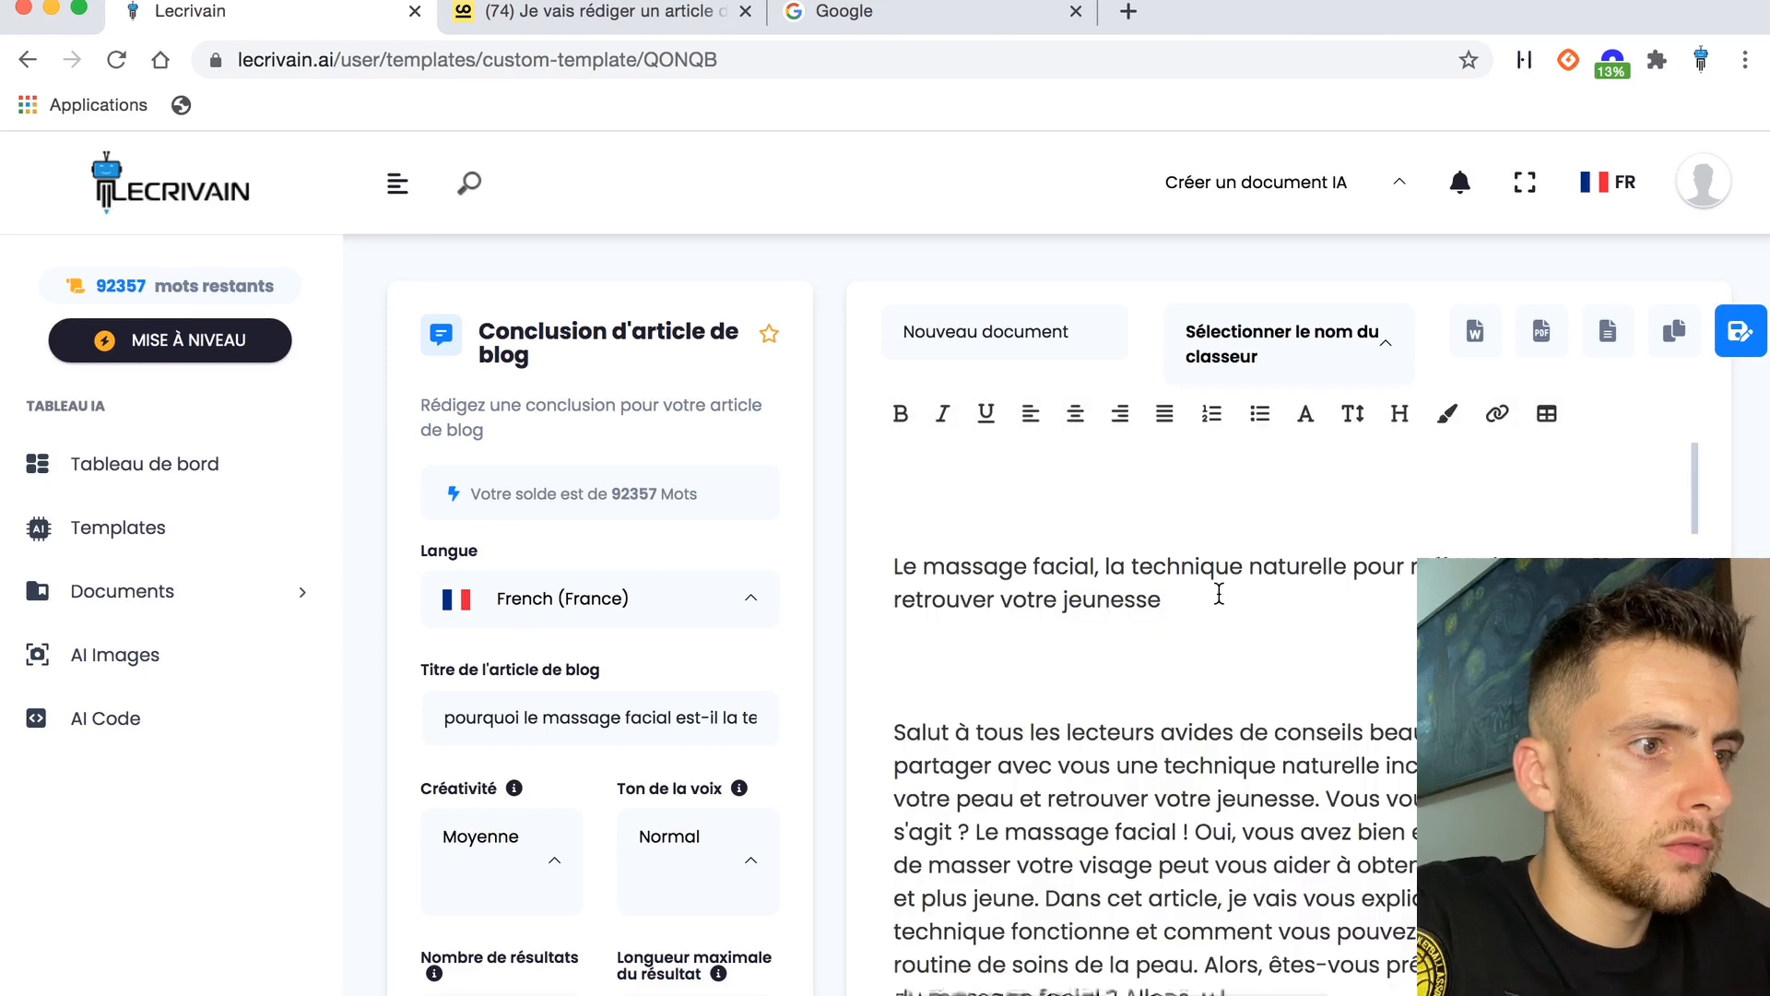
click(1353, 420)
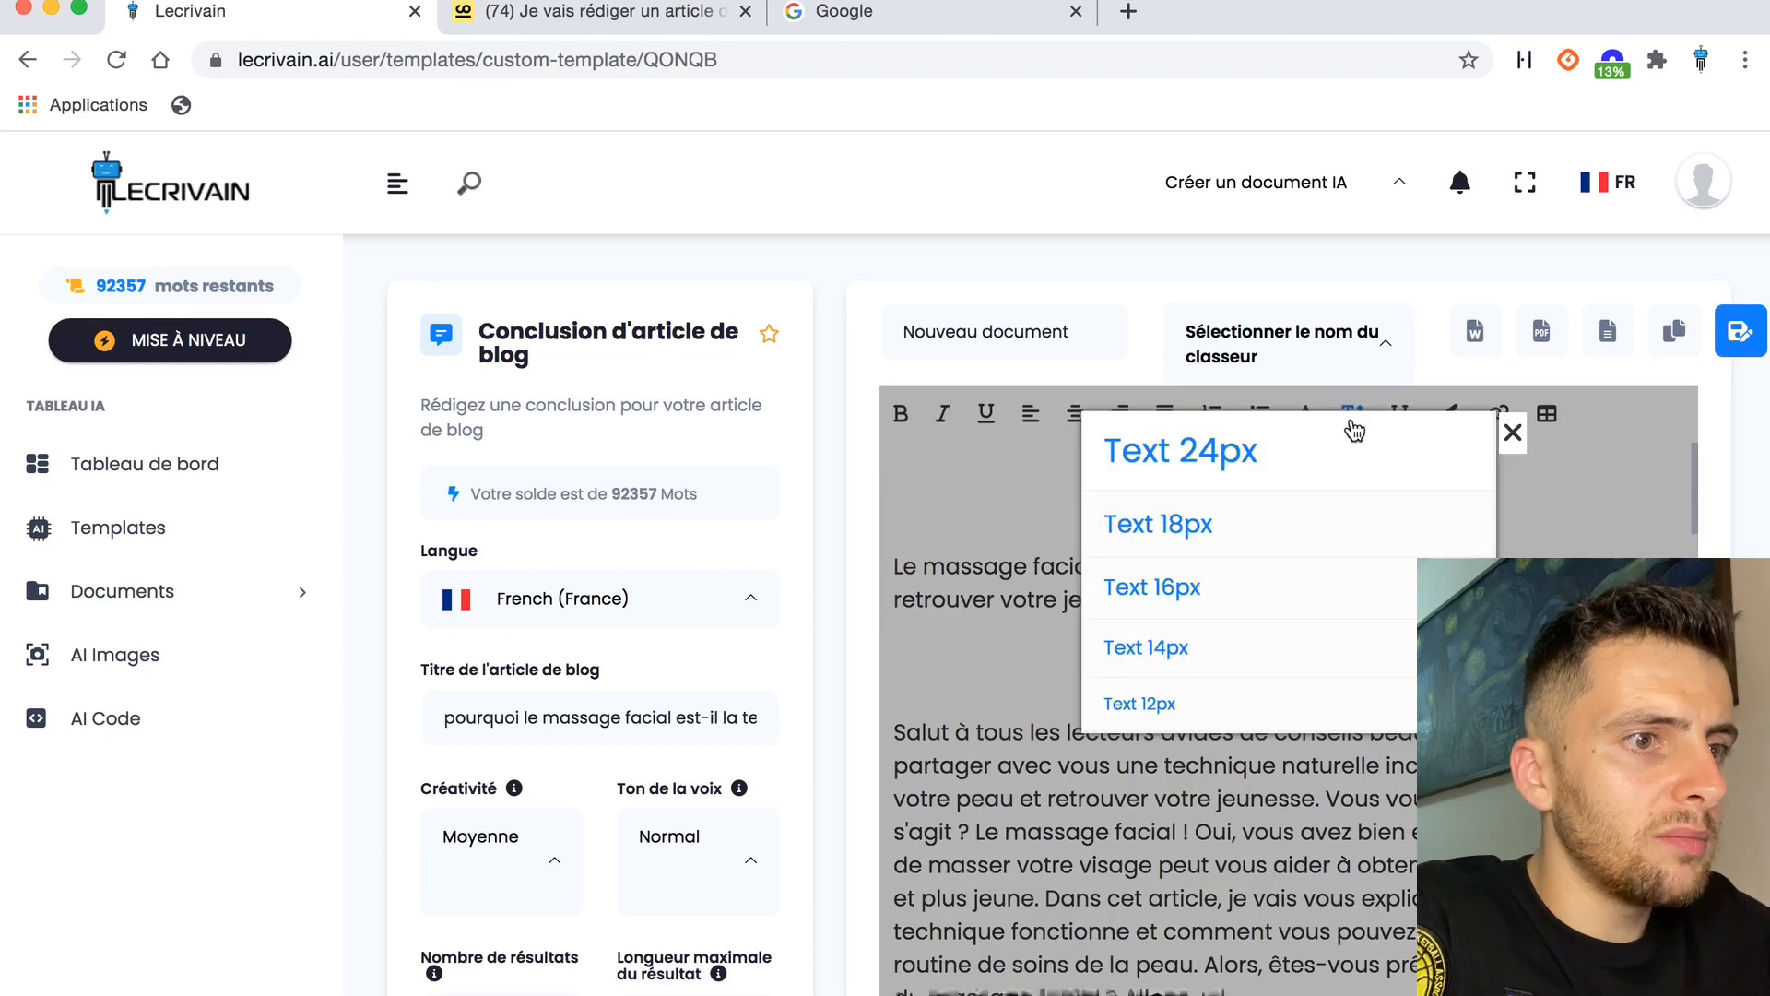
click(1230, 653)
scroll(1049, 642, down, 15)
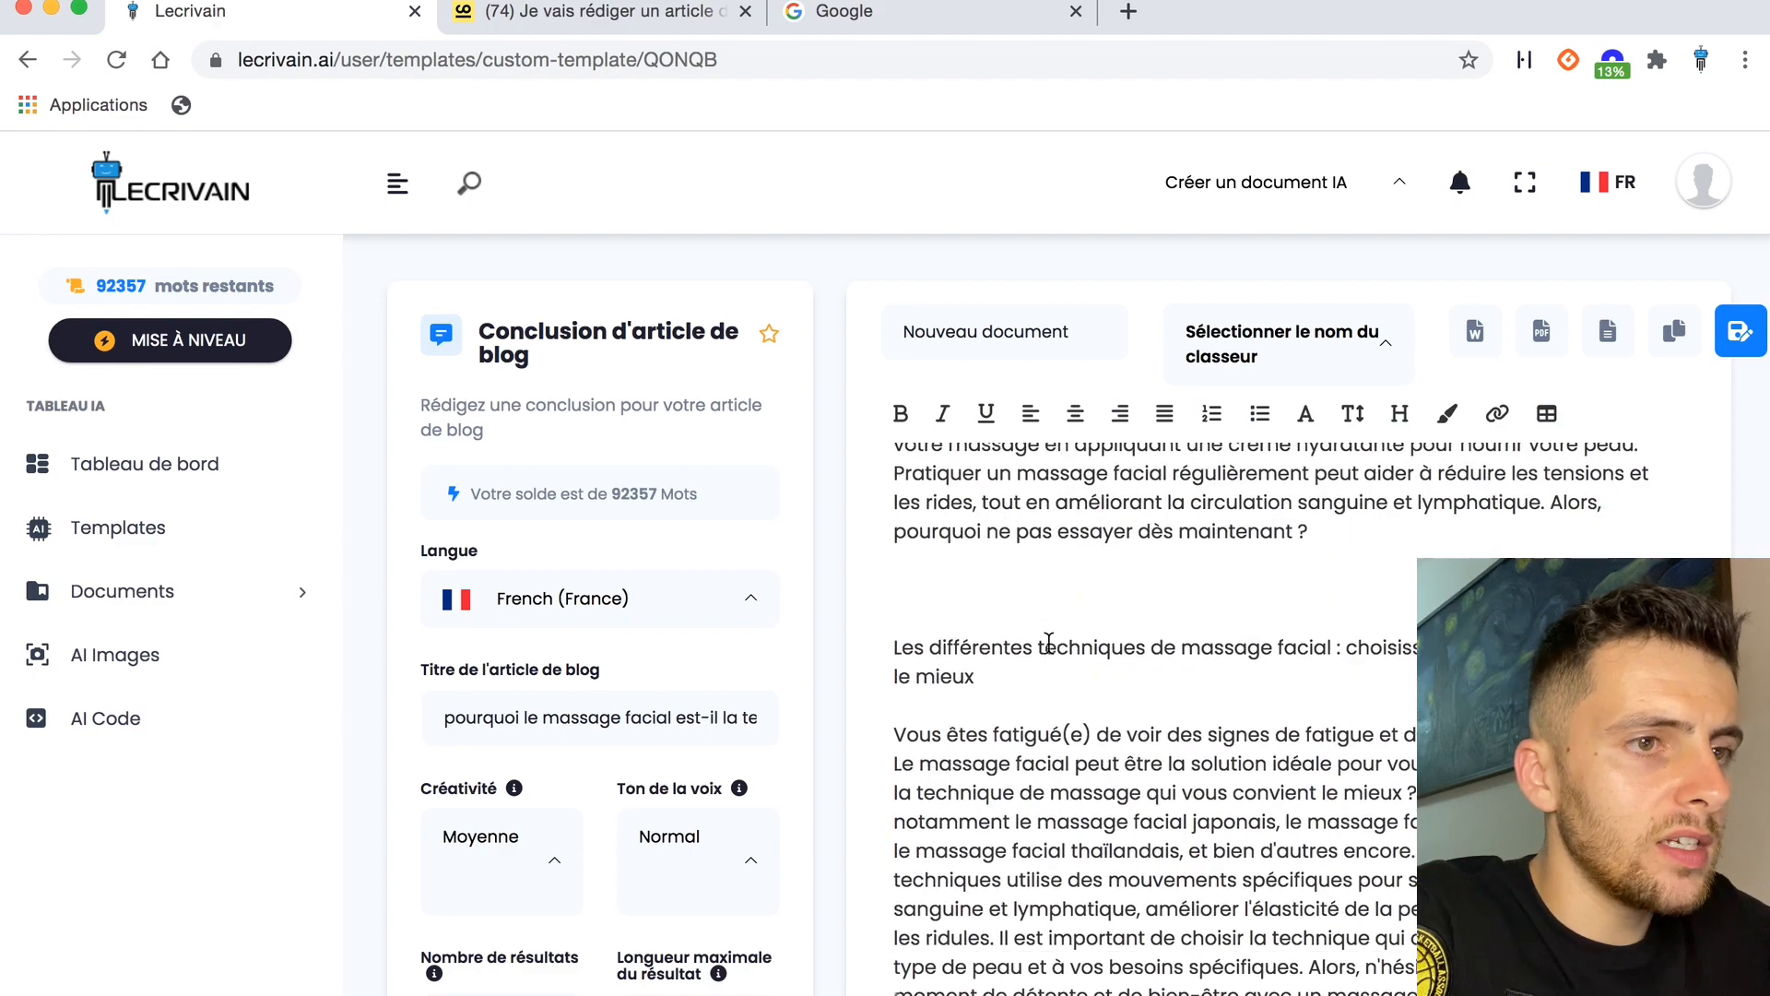
Format the article's title, "Le massage facial, la technique naturelle", as a Title #1 heading.
scroll(1048, 643, up, 20)
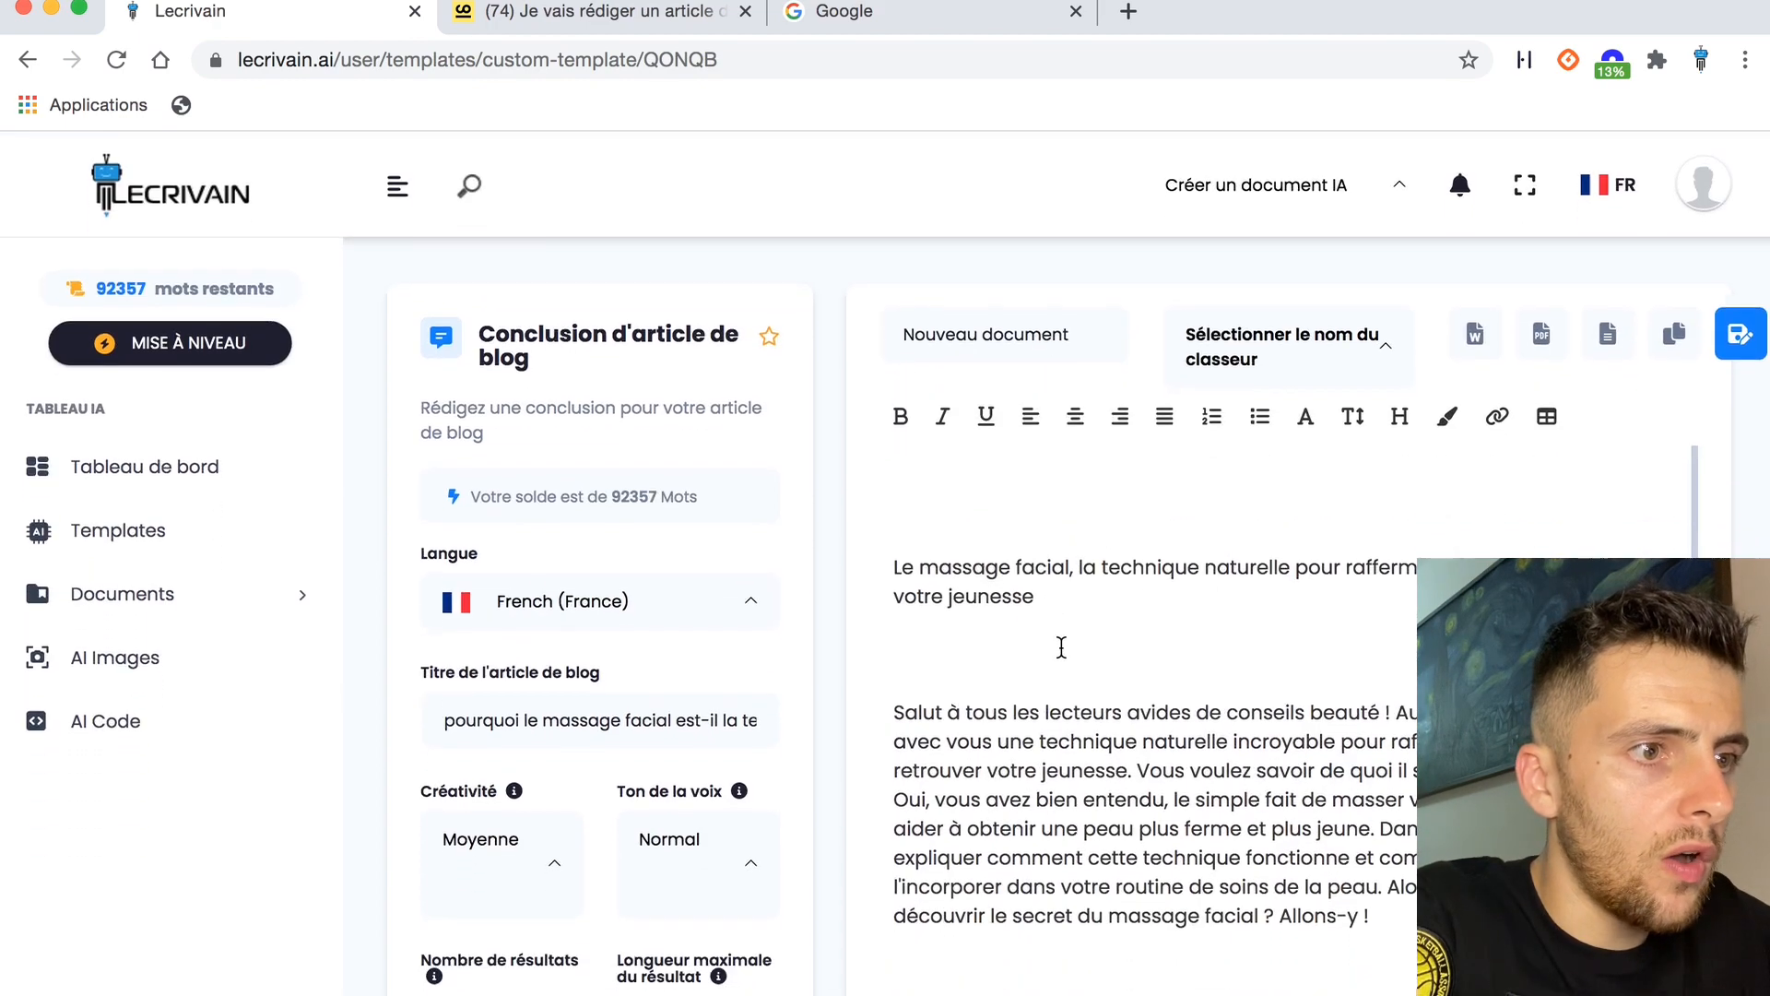
drag(1051, 601, 876, 556)
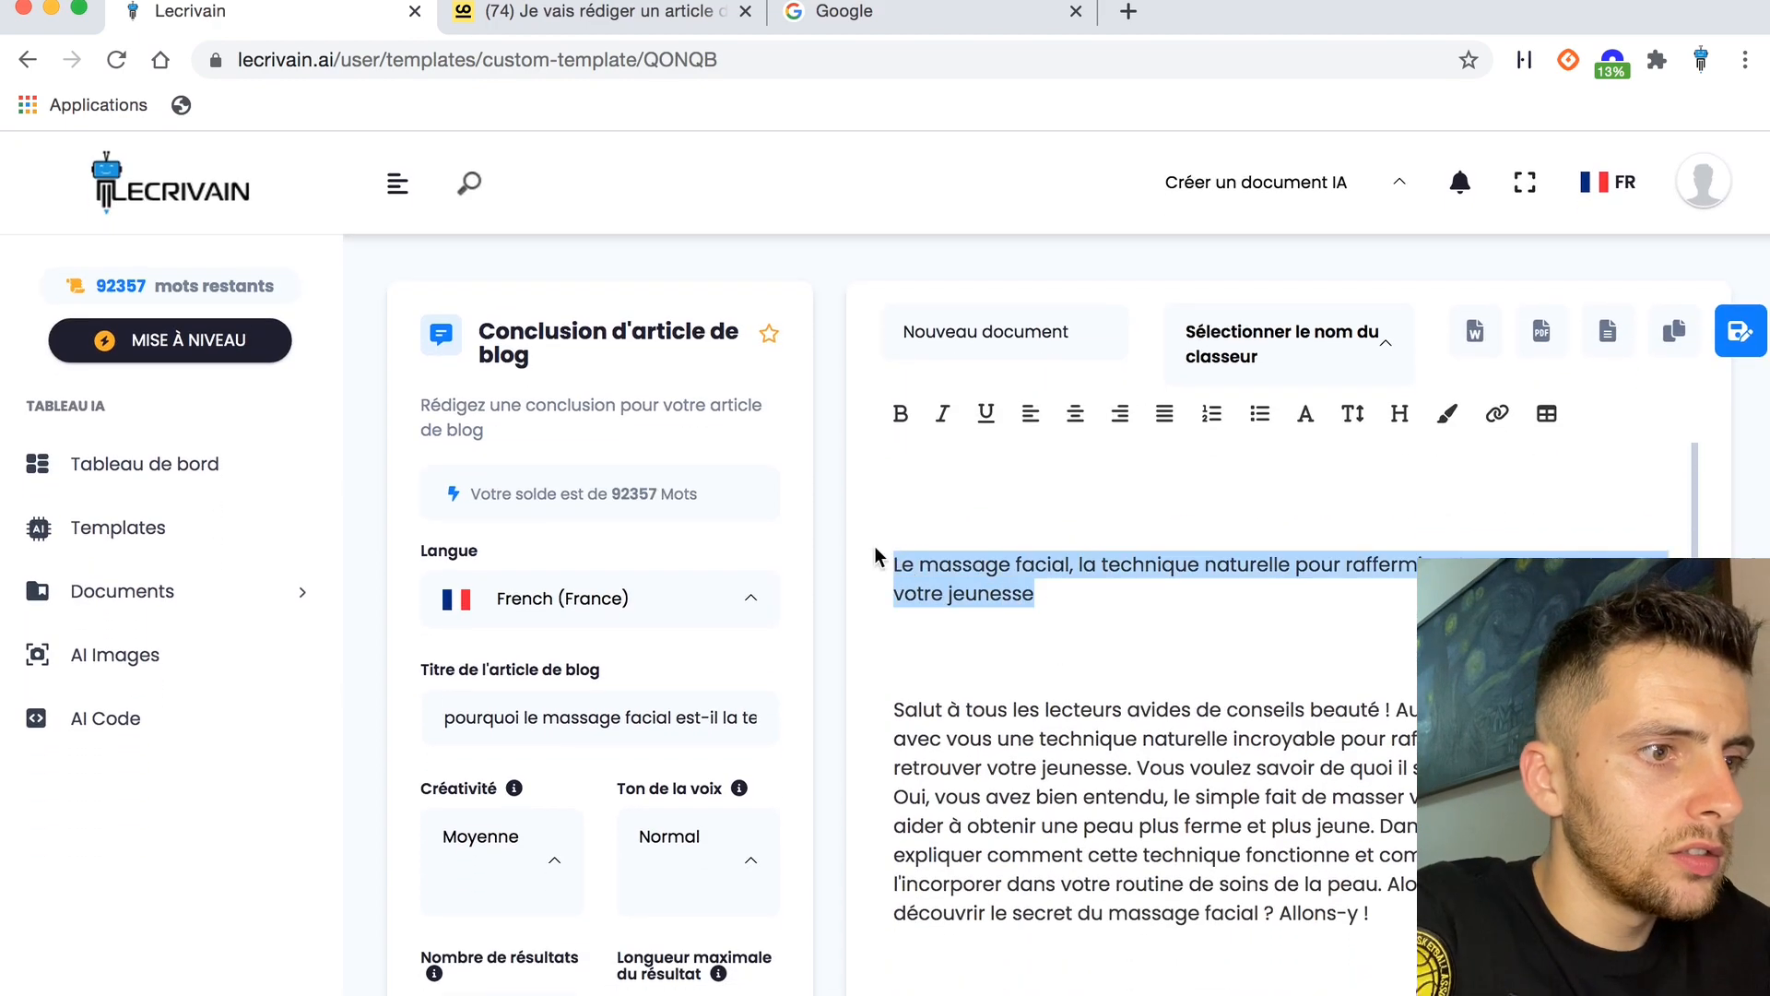
click(1399, 413)
click(1341, 453)
Format the section subtitles, from "Les bienfaits du massage facial" through "Les autres astuces pour raffermir votre peau", as Title #2 headings.
scroll(1064, 741, down, 6)
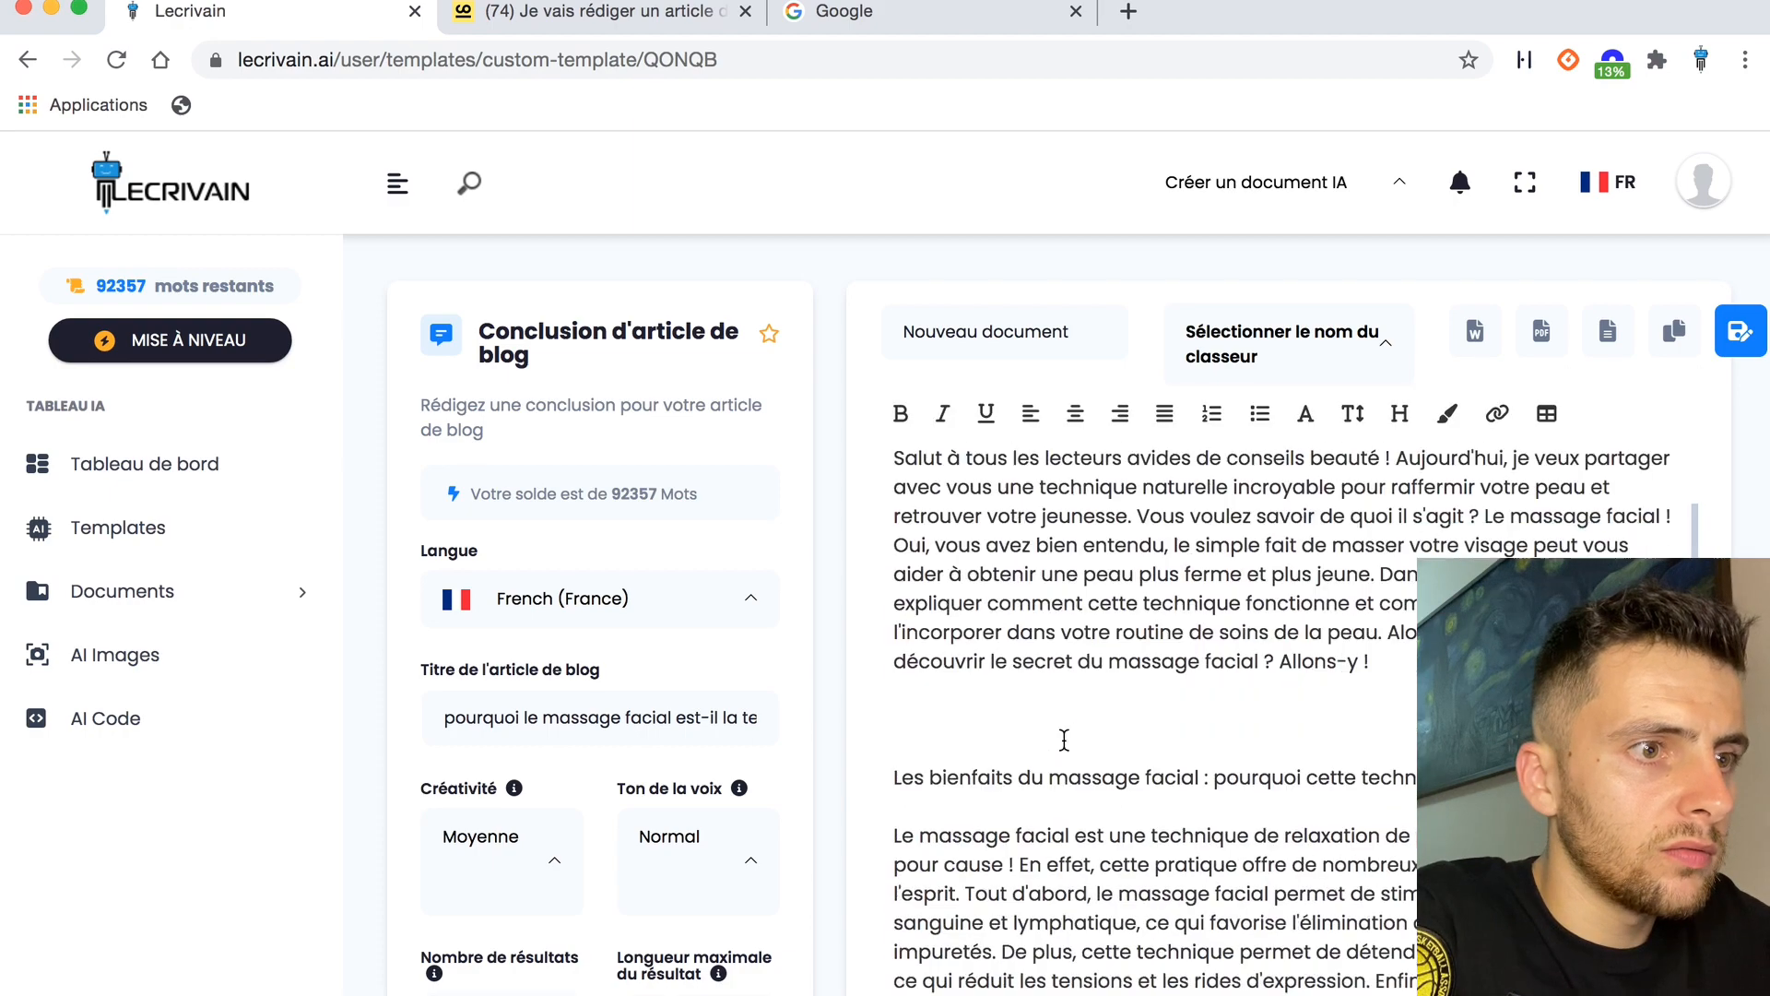
triple_click(1142, 586)
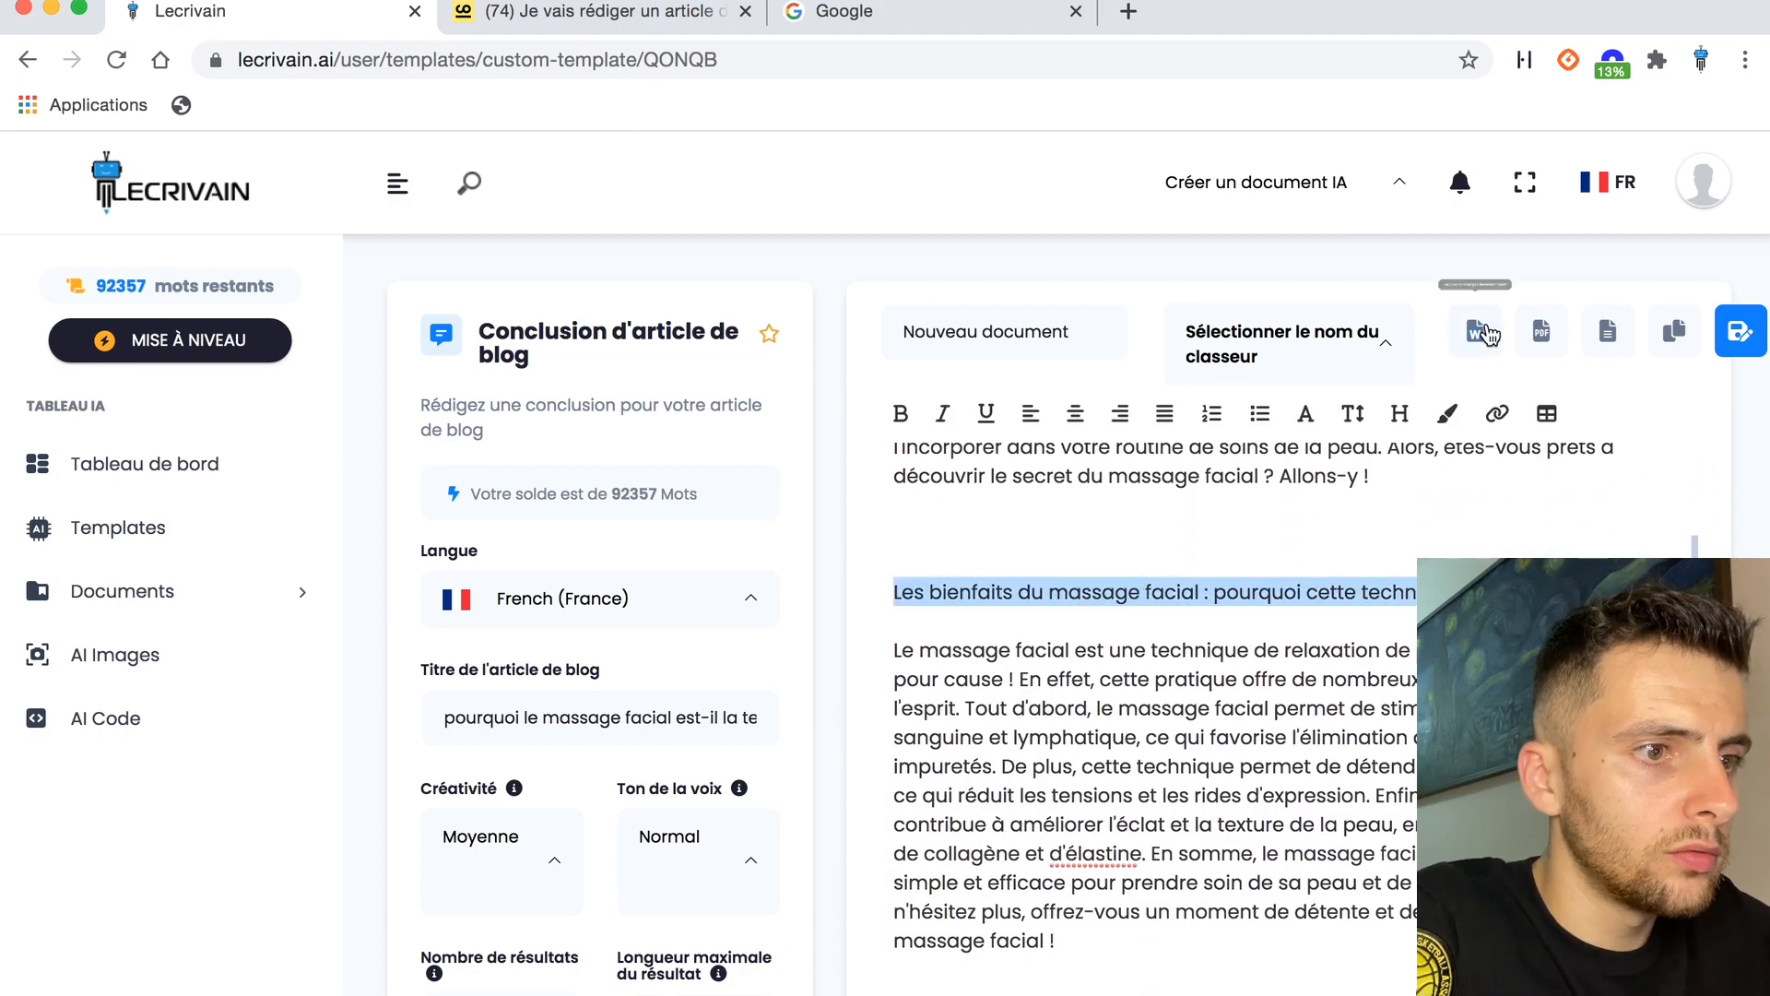
click(1400, 413)
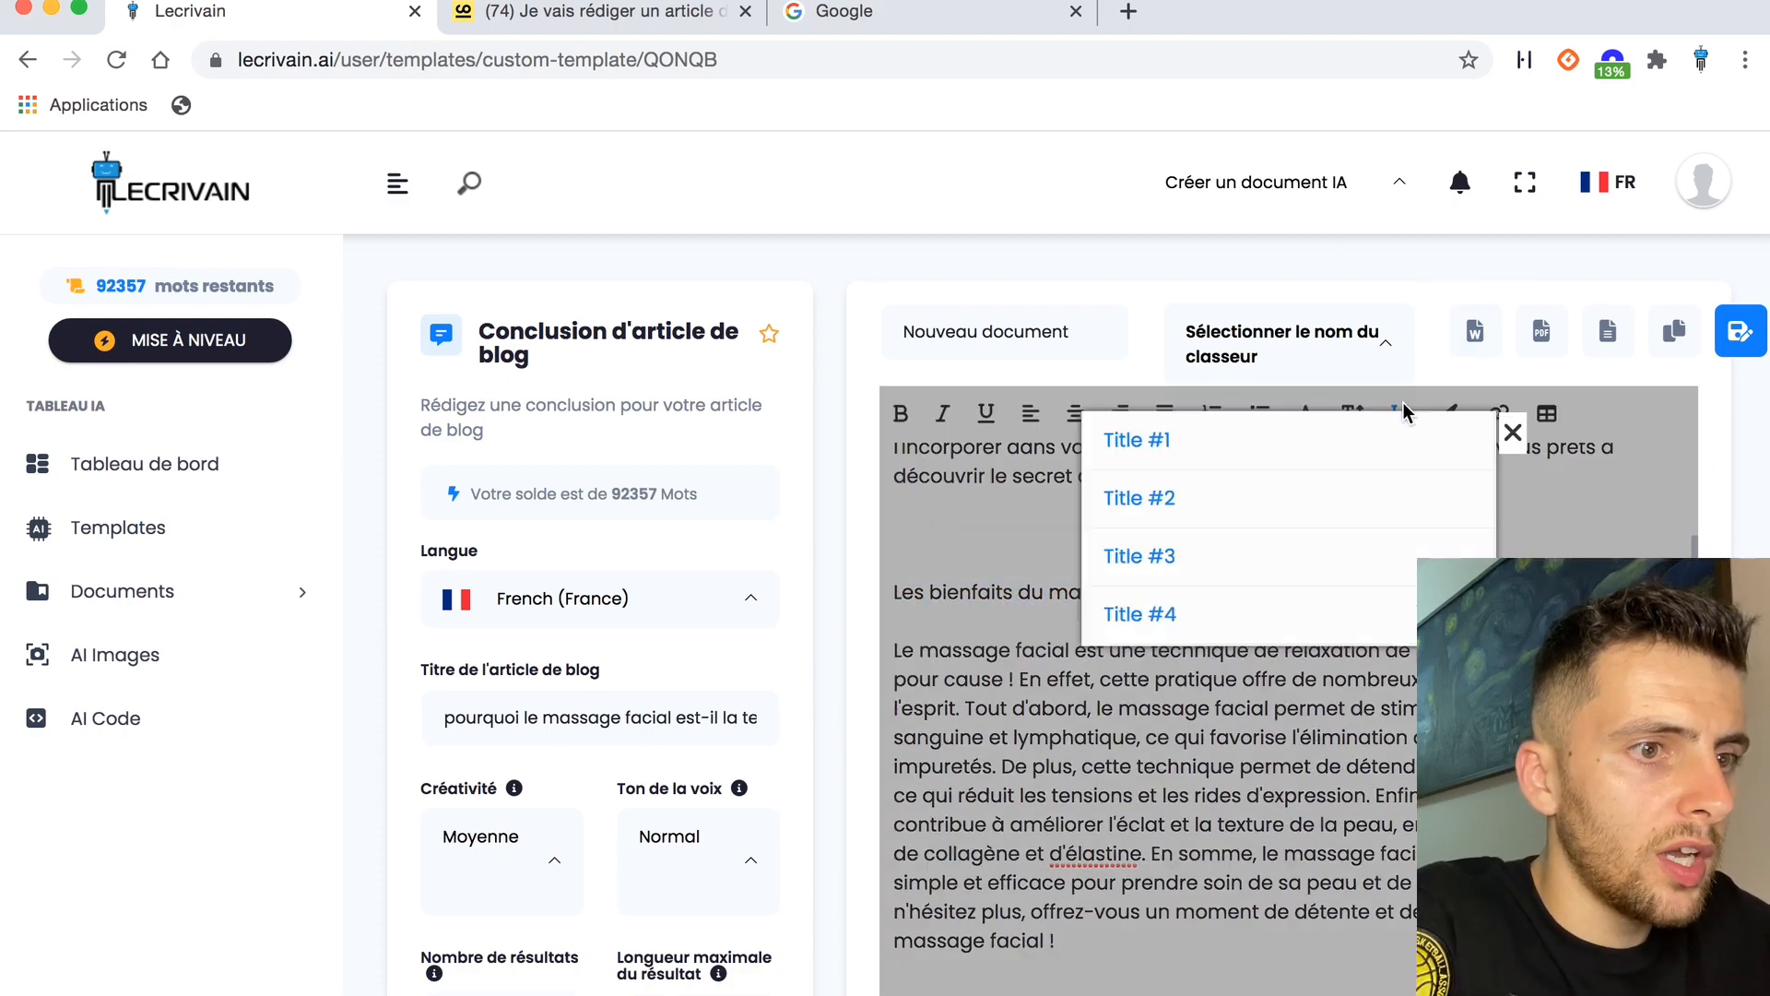
click(1259, 499)
scroll(1172, 615, down, 6)
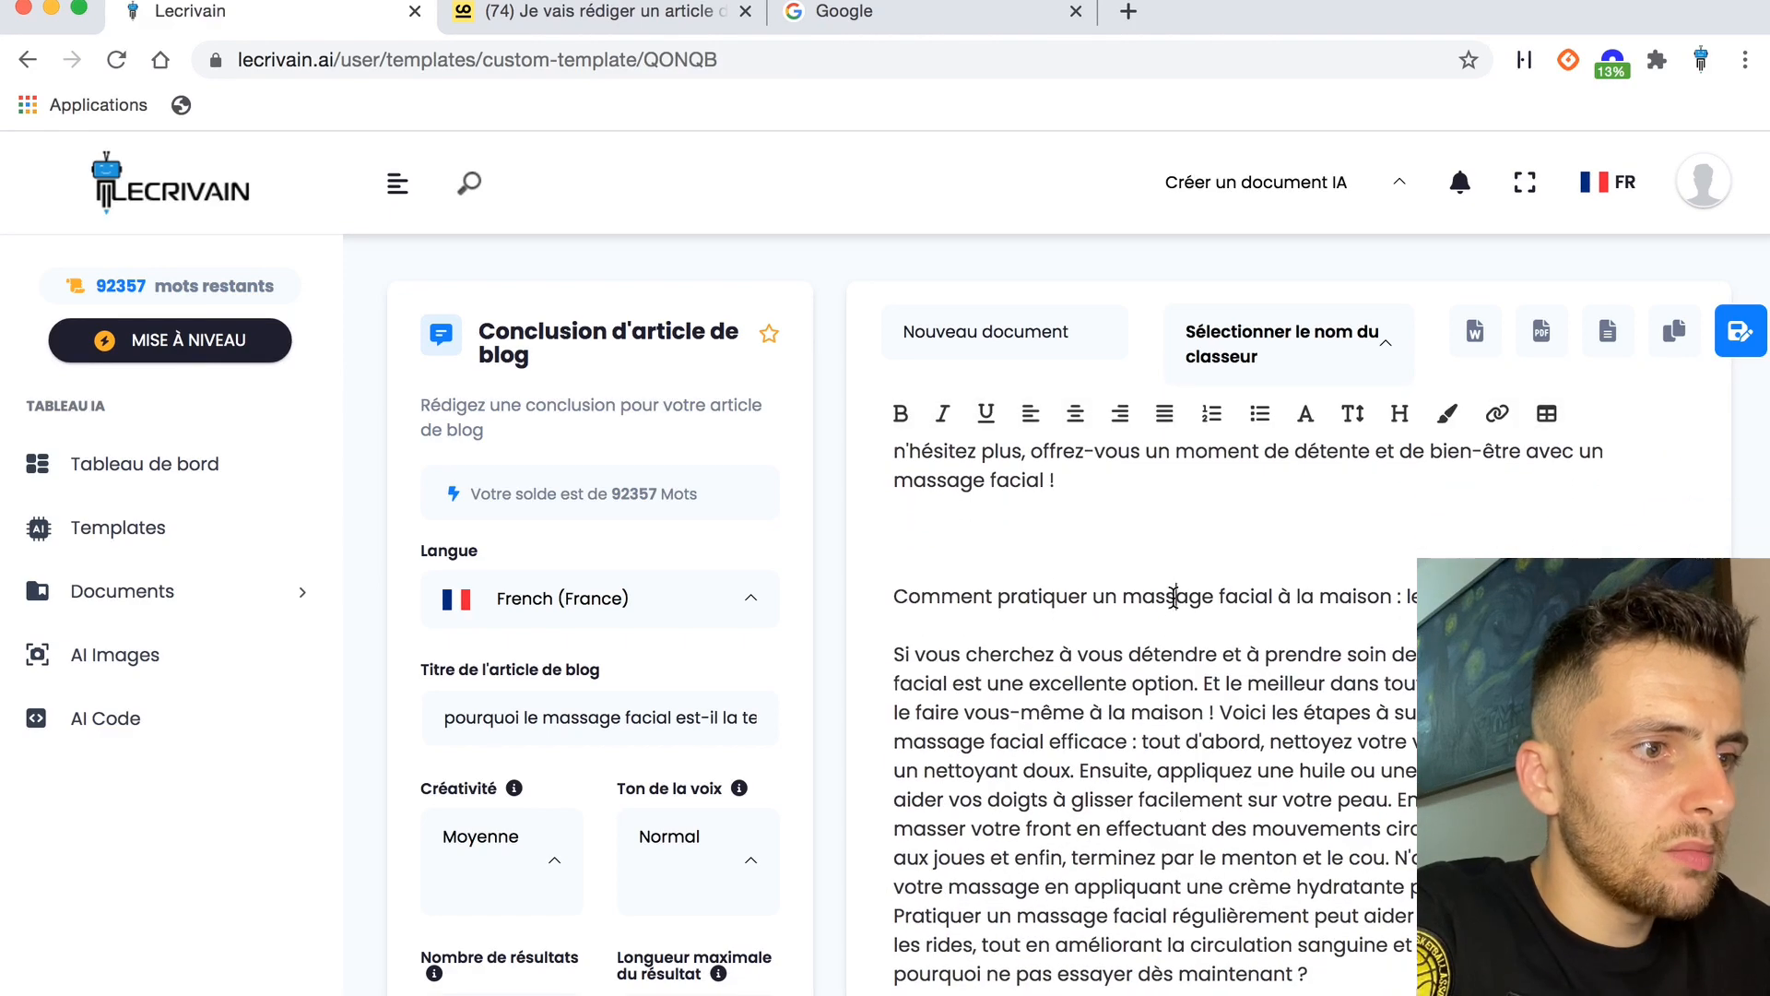
triple_click(1174, 595)
click(1400, 413)
click(1226, 498)
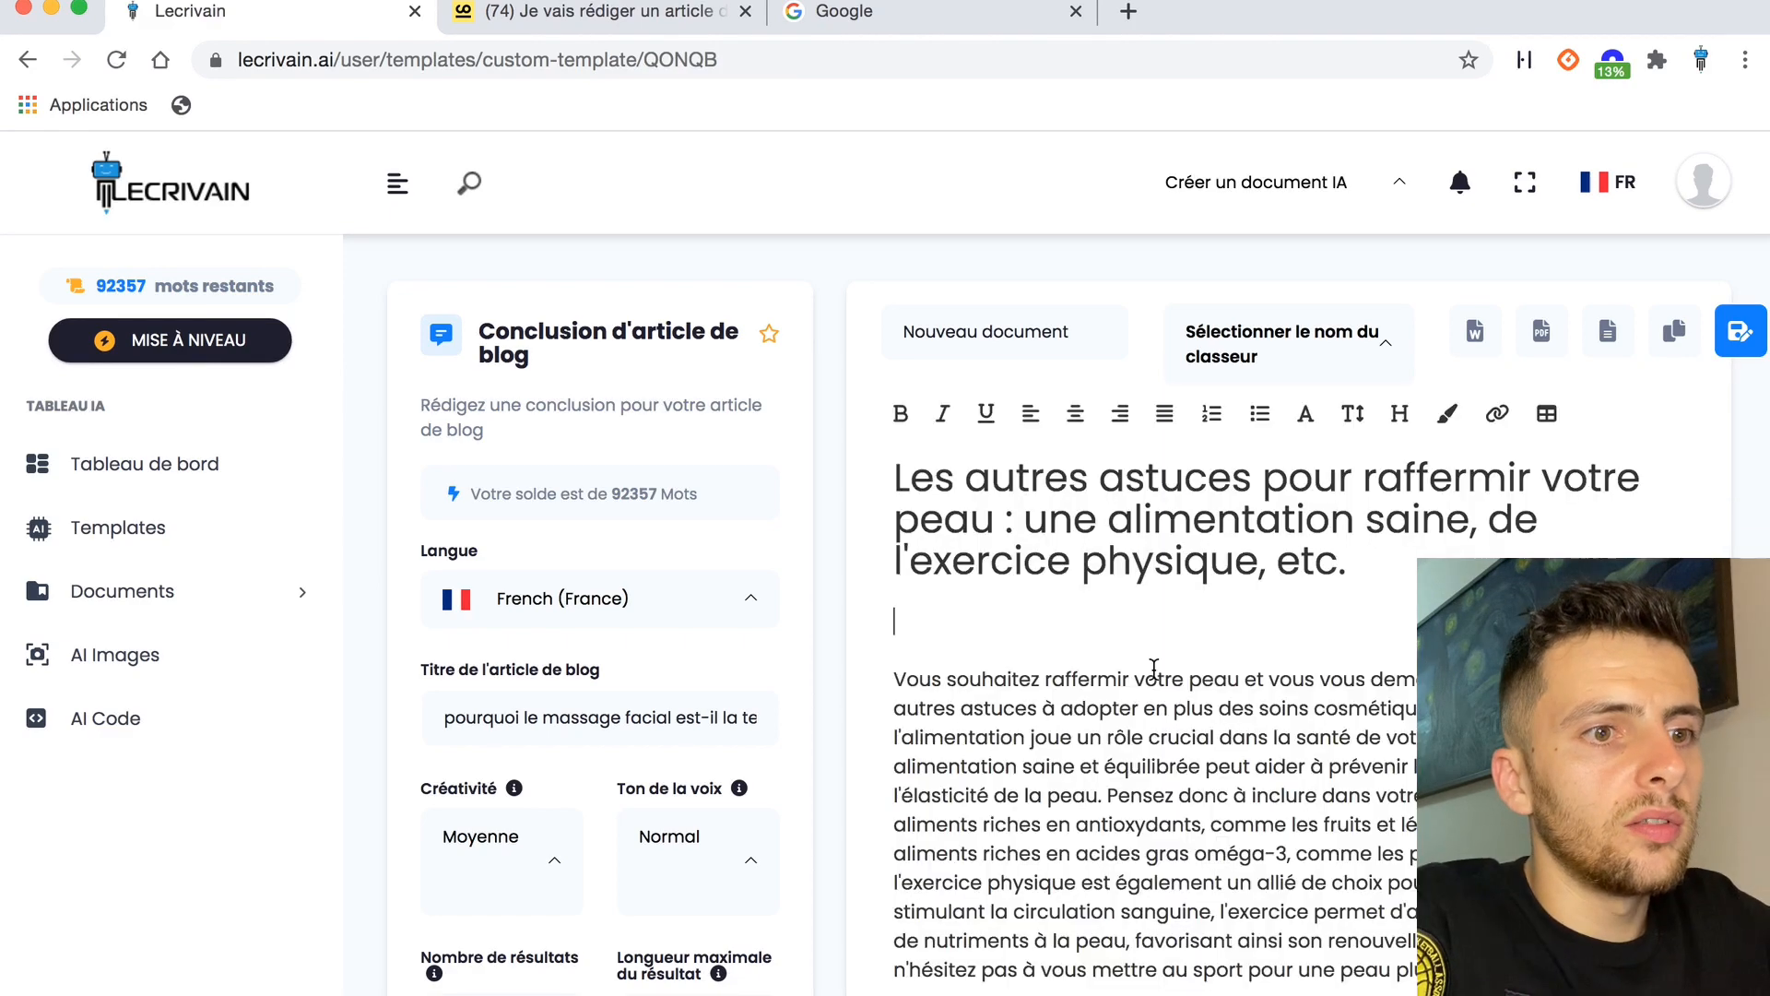
Review the formatted article from end to start and delete one blank line between its title and introduction.
scroll(1153, 668, down, 5)
scroll(1153, 669, up, 10)
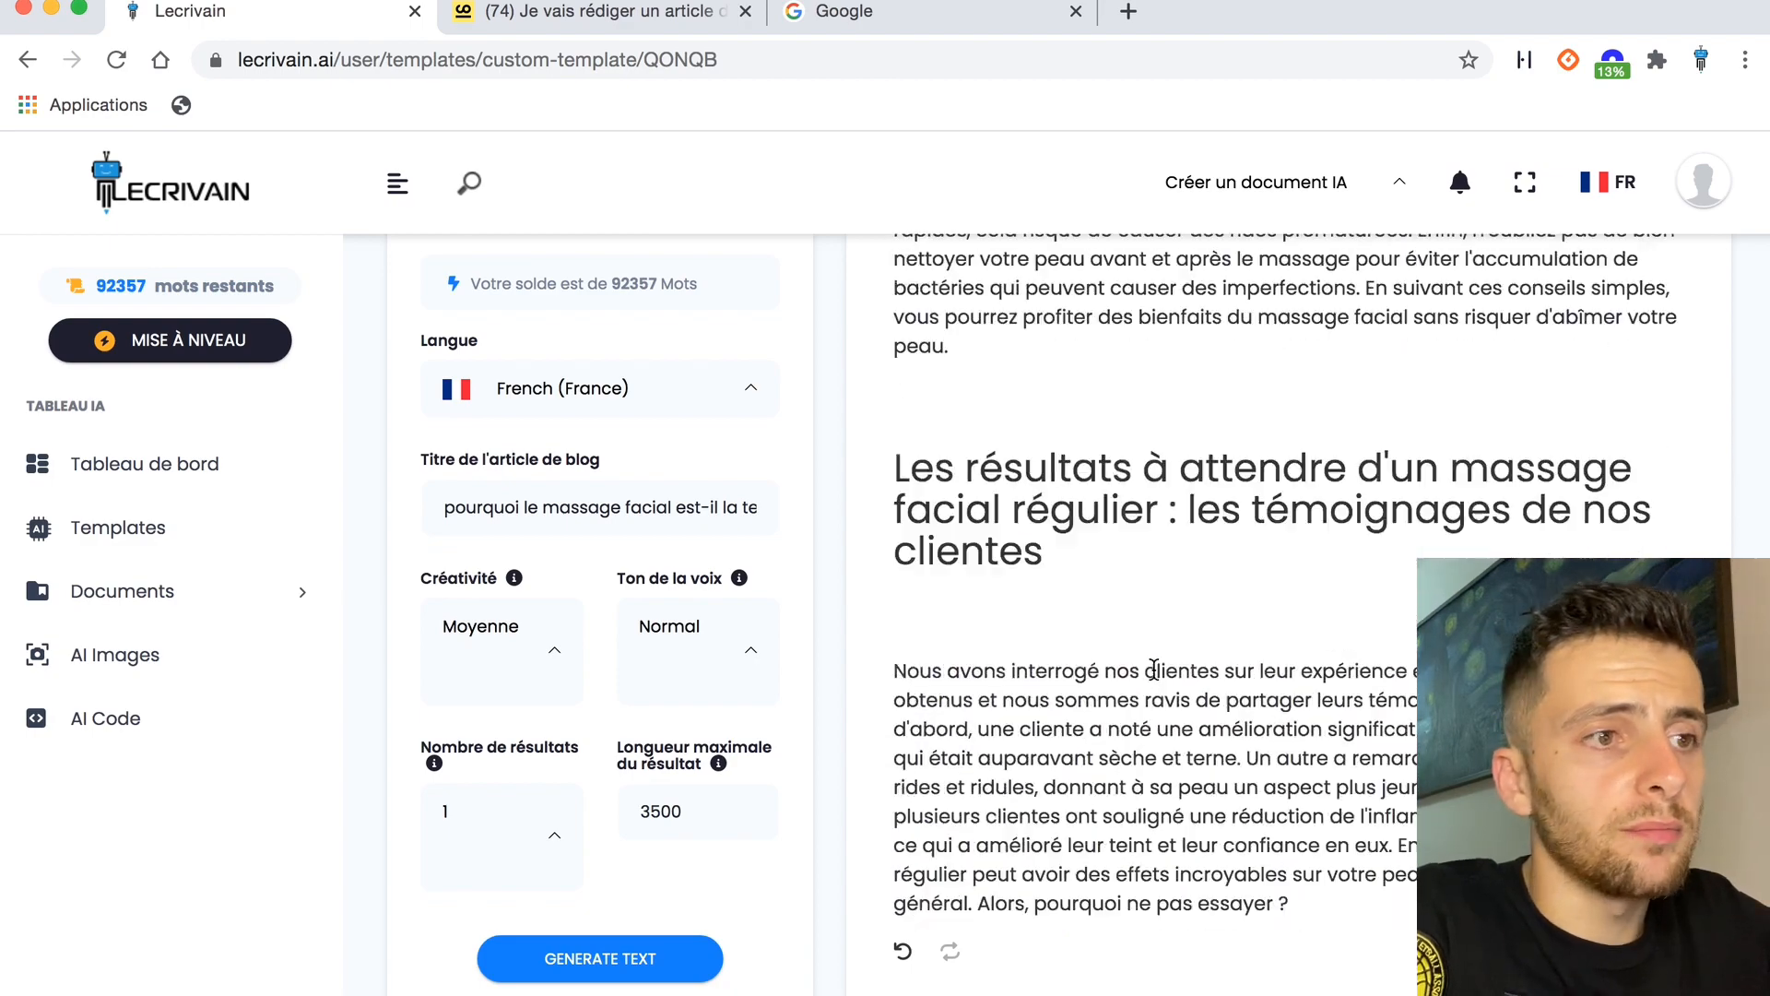
scroll(1153, 667, up, 15)
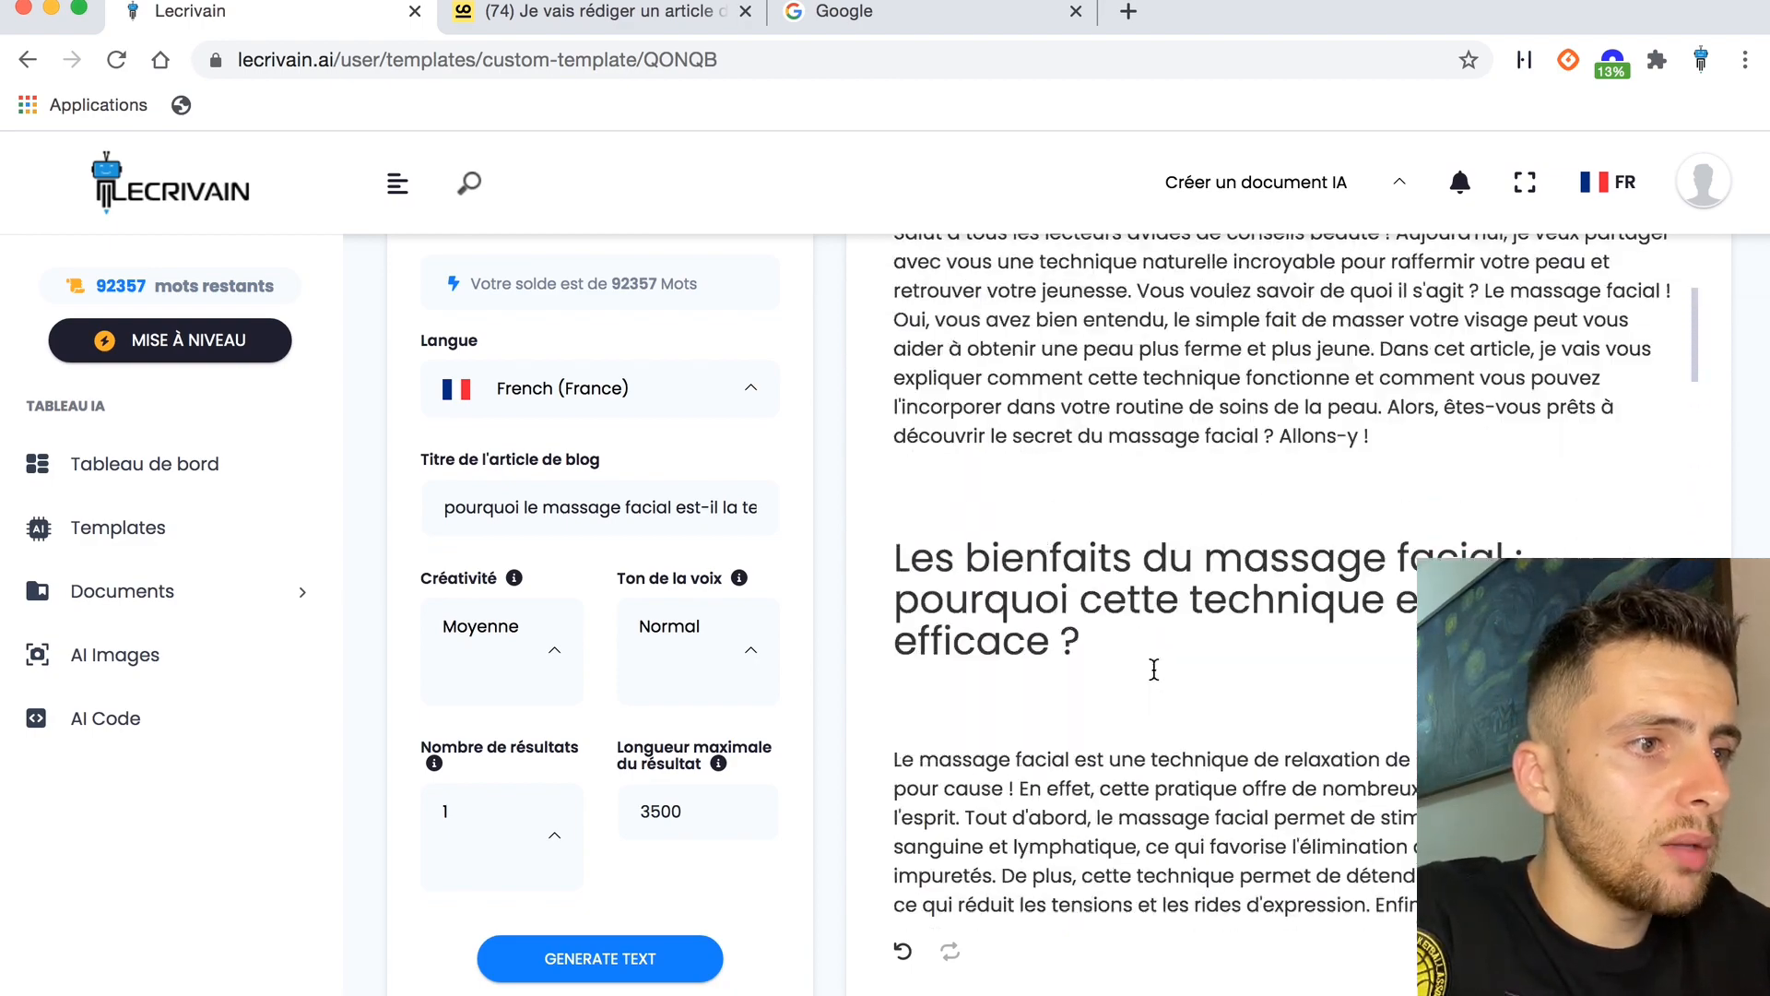
scroll(1154, 670, up, 5)
scroll(1153, 671, up, 3)
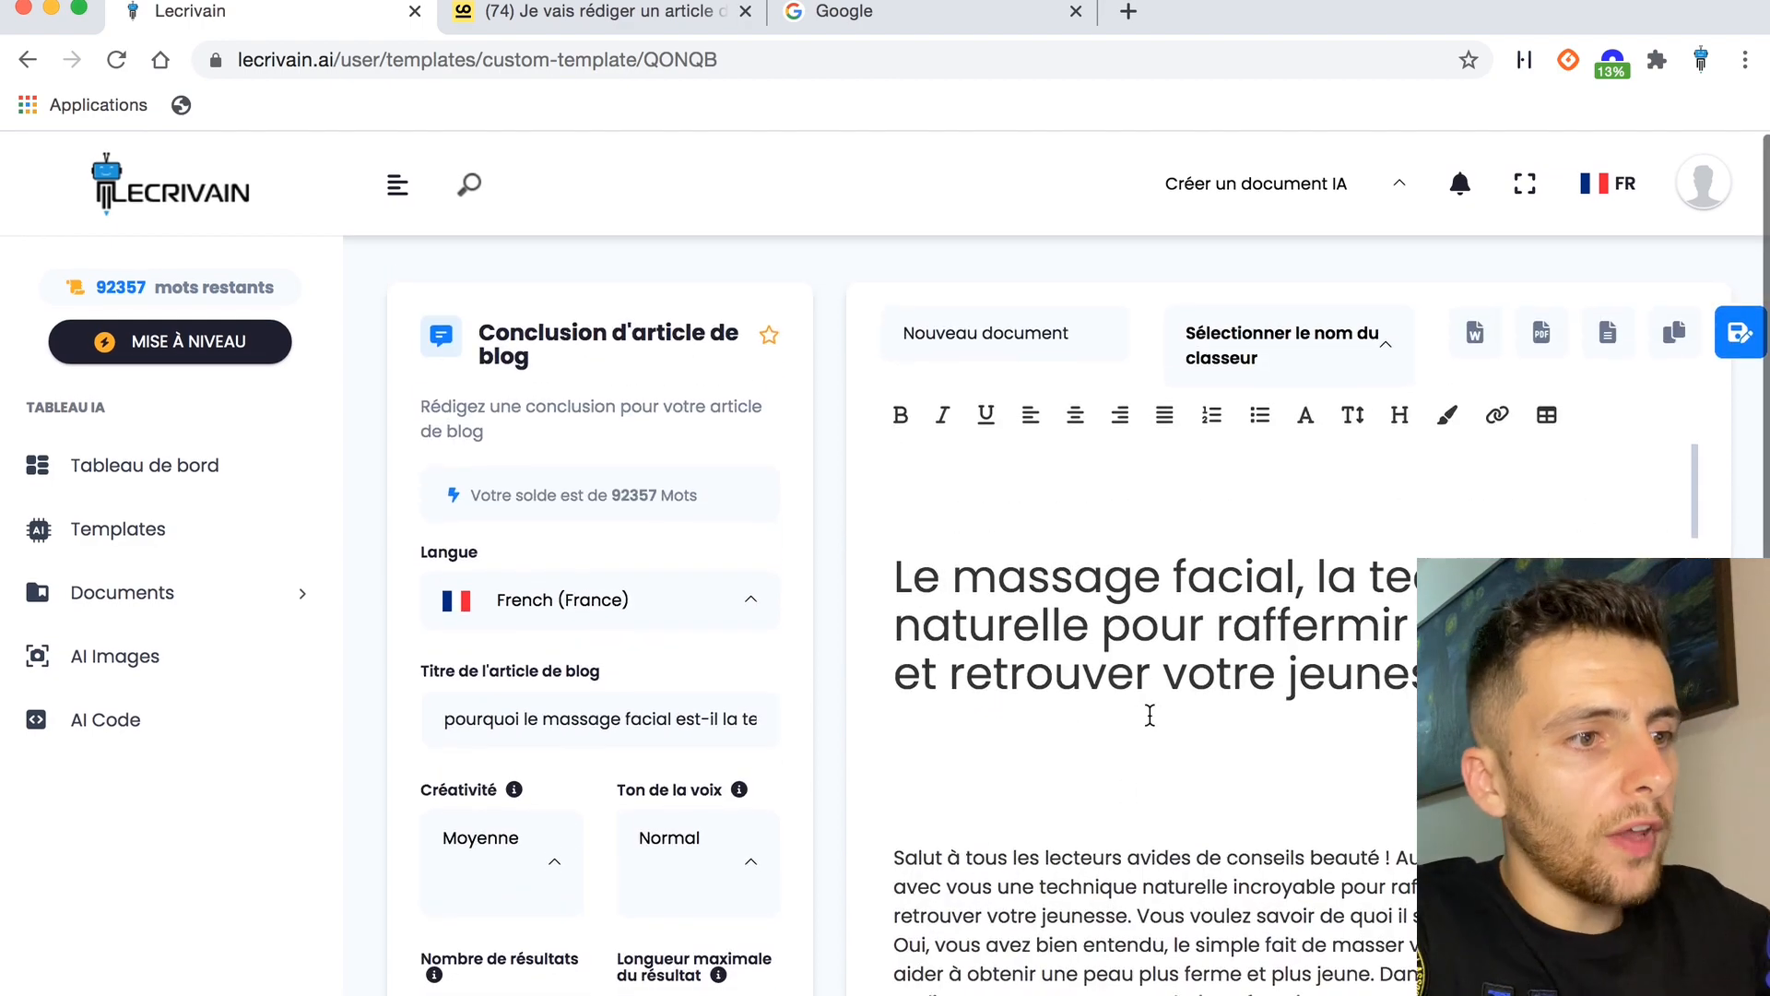
scroll(1150, 715, down, 5)
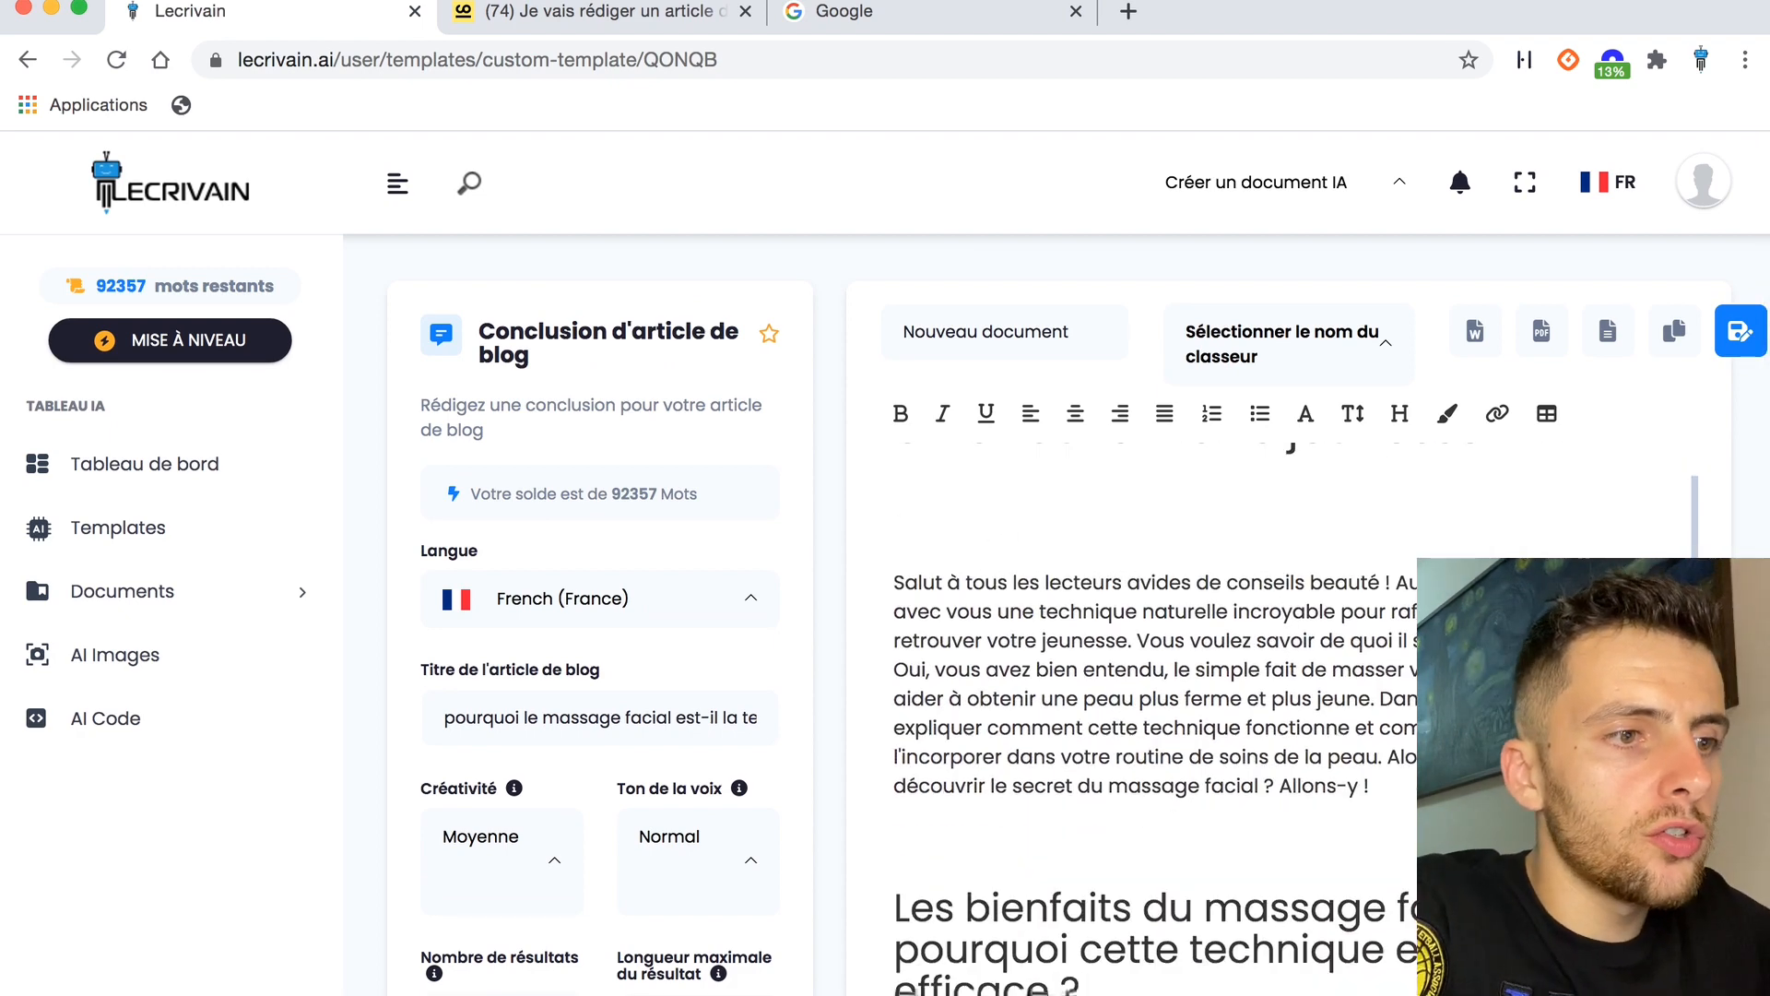
key(BackSpace)
scroll(1146, 626, up, 1)
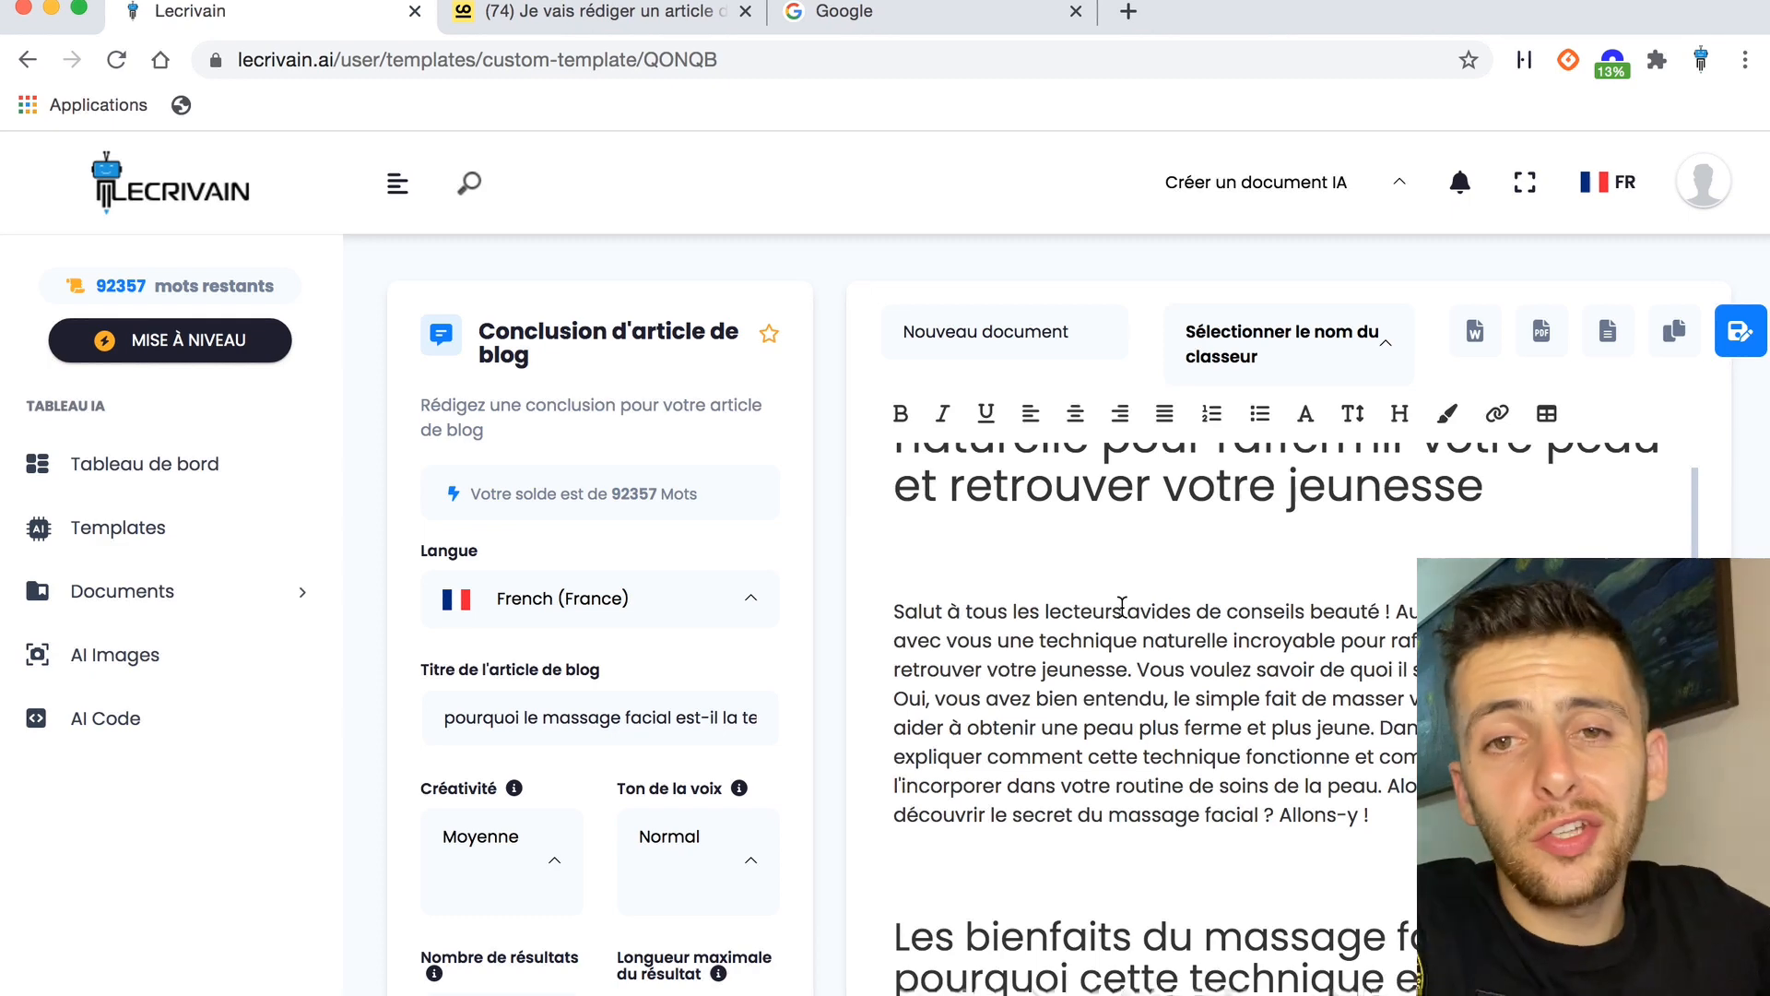
Save the formatted article under the document name Nouveau document.
drag(1122, 605, 893, 610)
click(1328, 604)
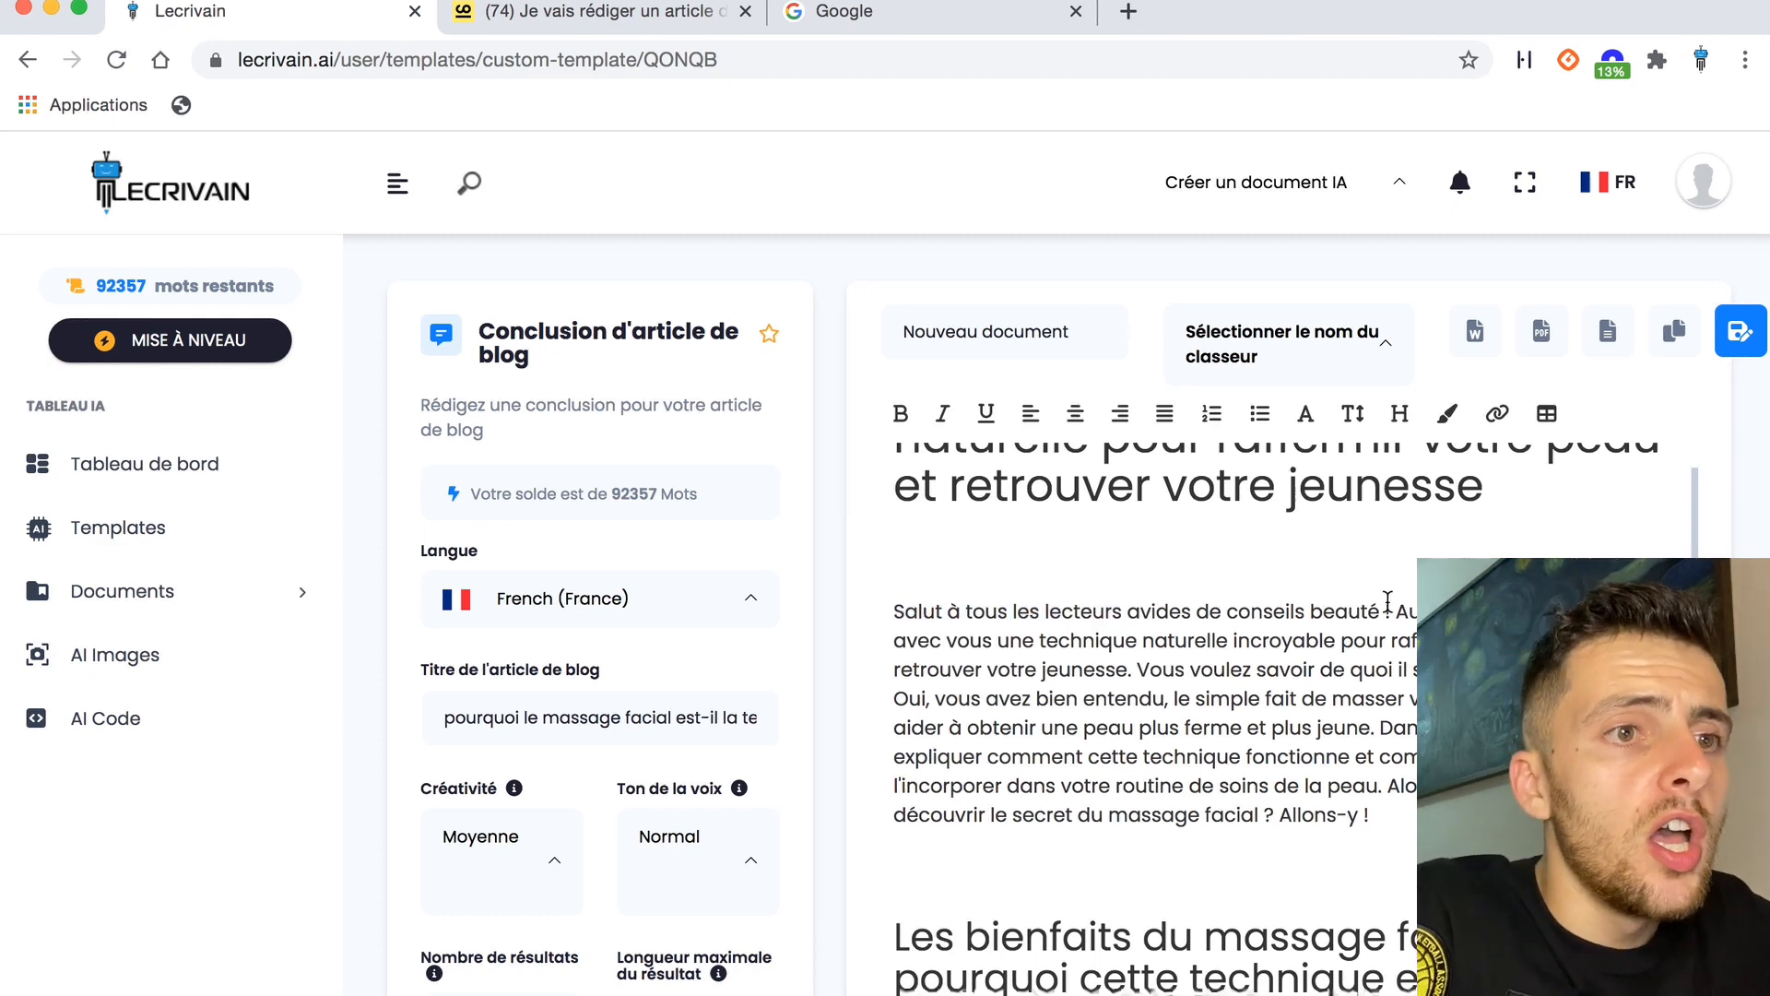
scroll(1255, 638, up, 2)
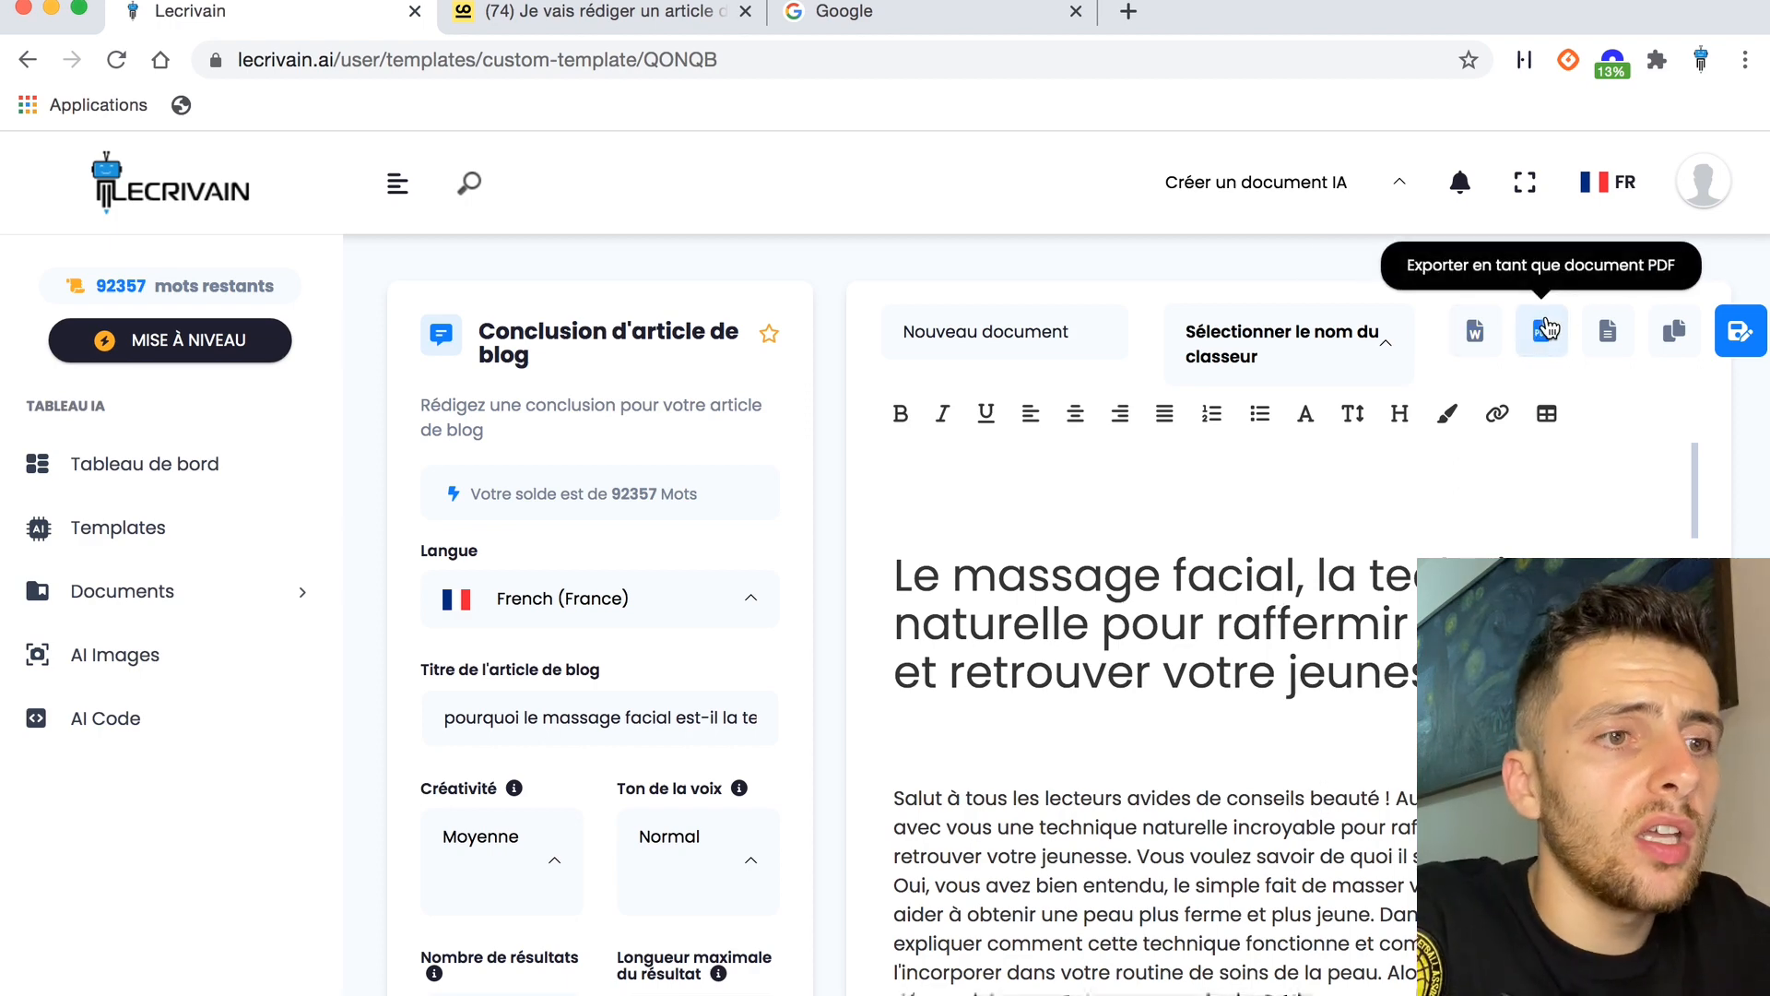
click(1741, 337)
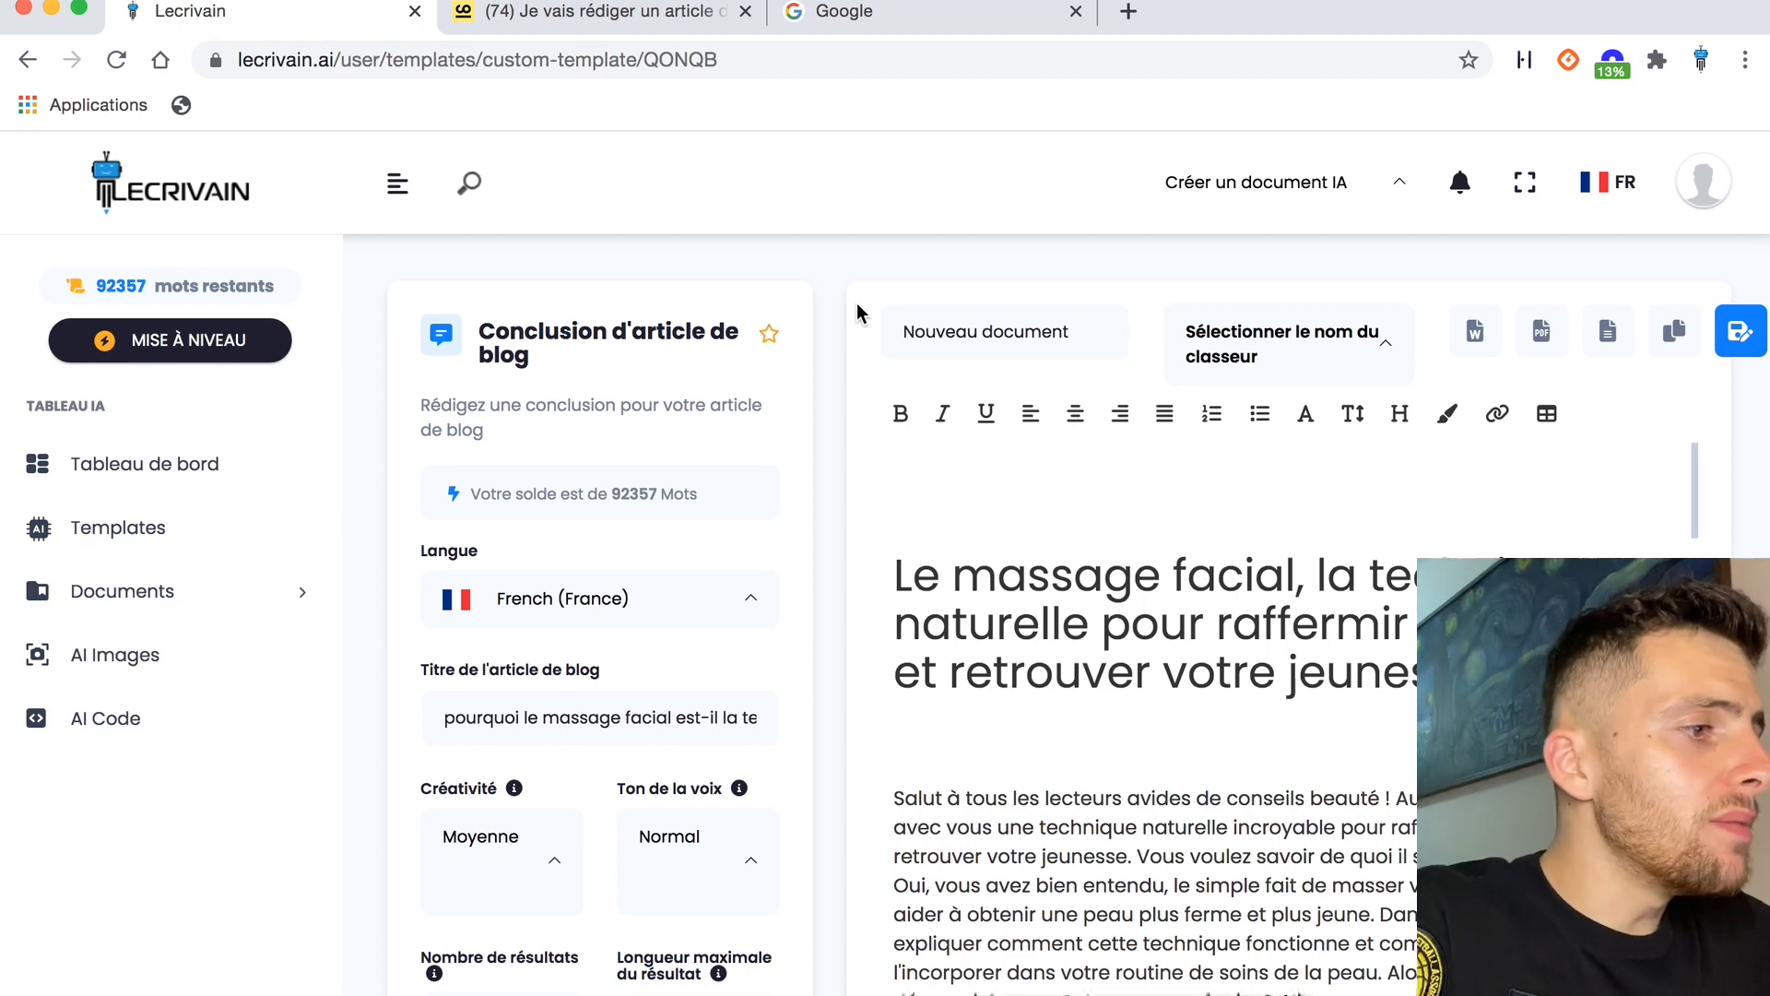
Open the AI image generator and set the new image's name to Test1.
click(164, 654)
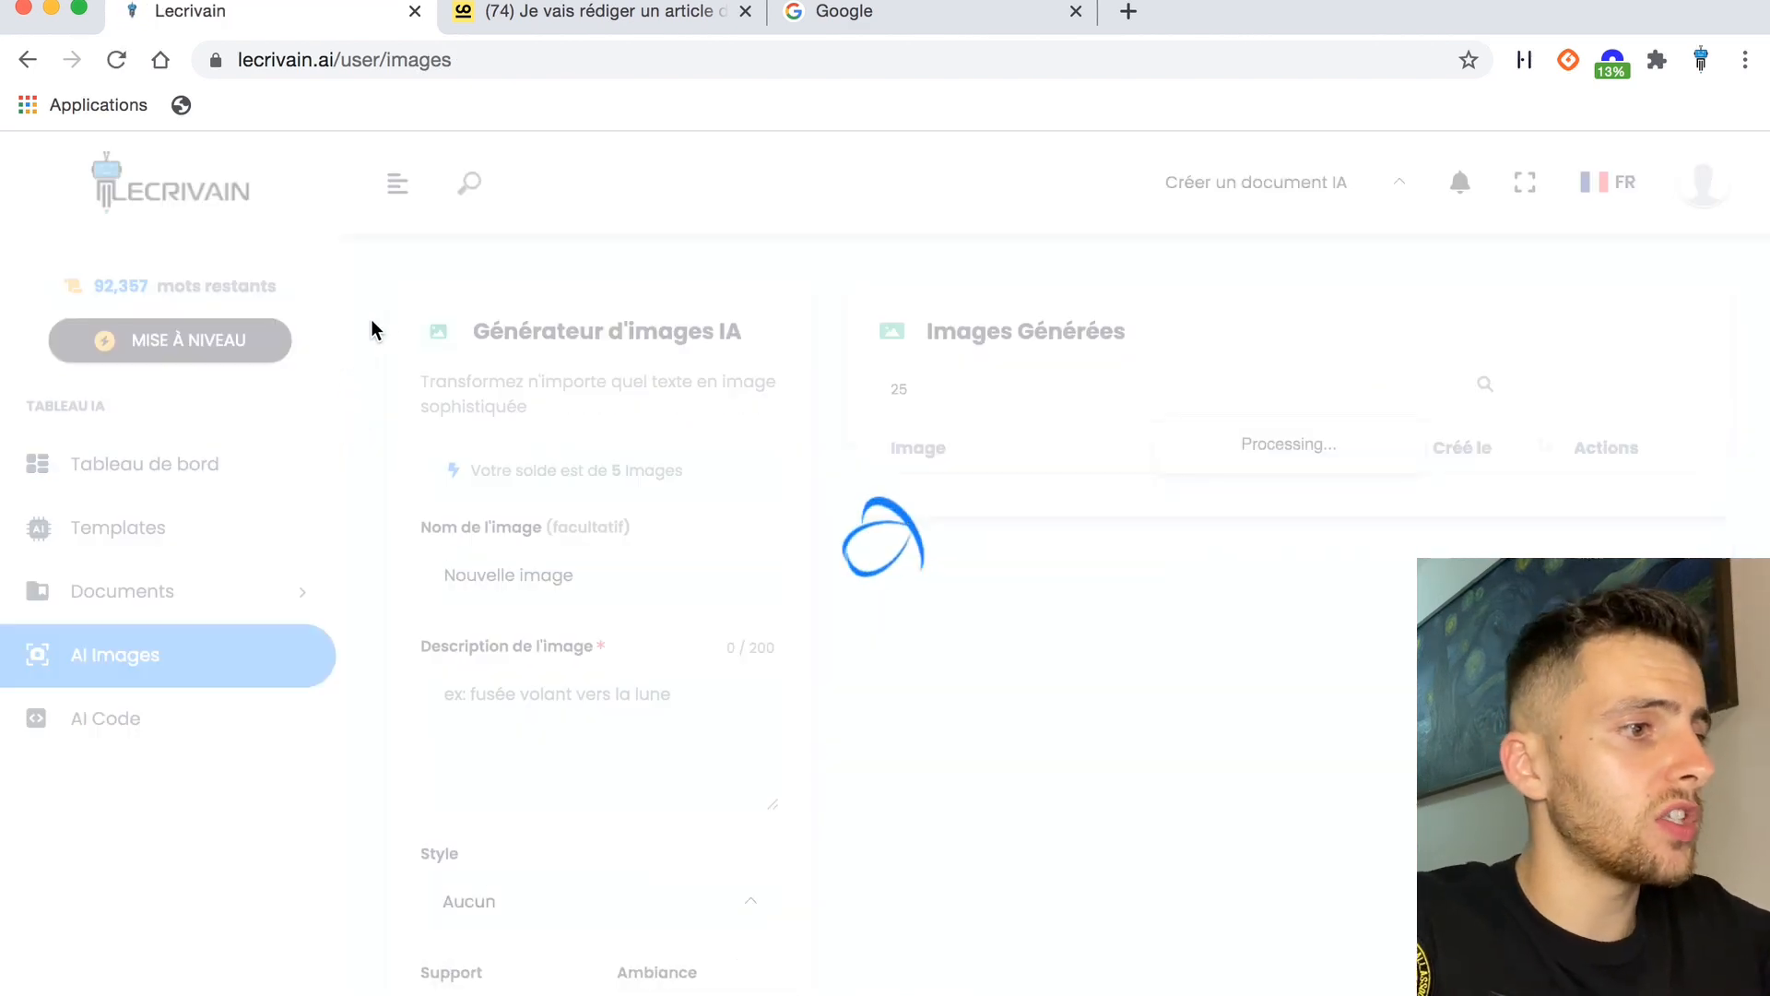
scroll(751, 673, down, 2)
click(607, 475)
triple_click(607, 475)
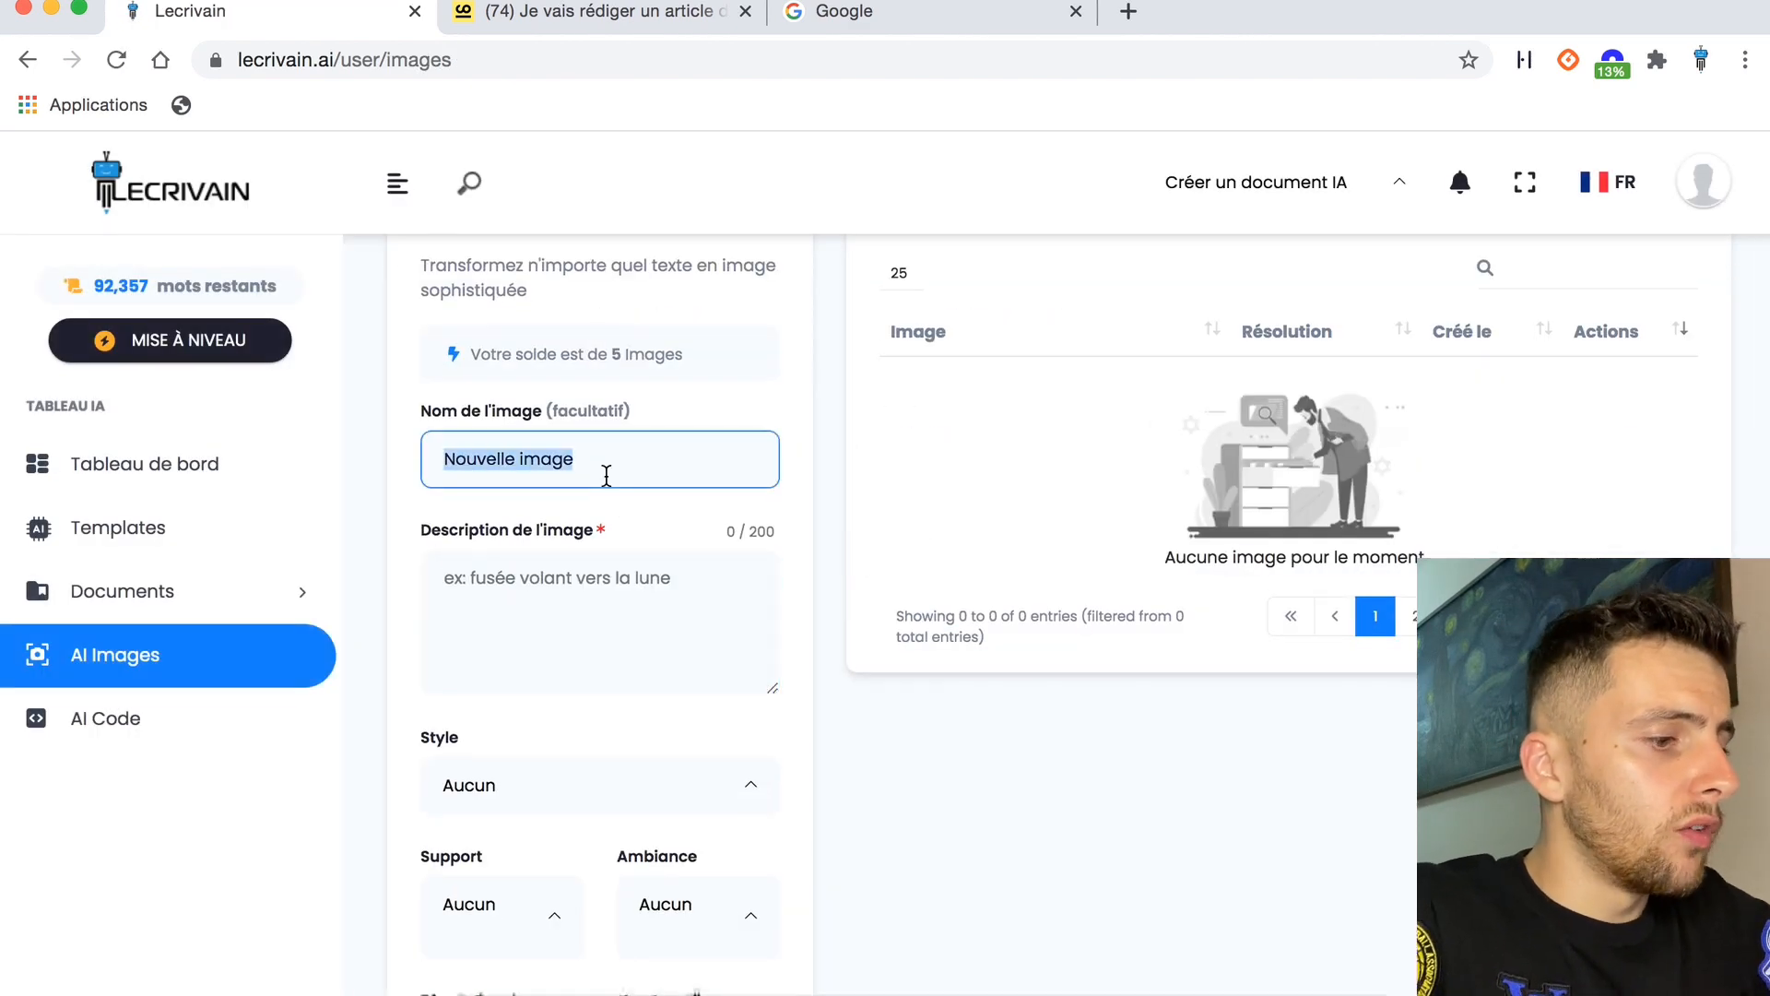
text(Test1)
Describe the image as "une vieille personne qui a une peau de bébé".
click(585, 627)
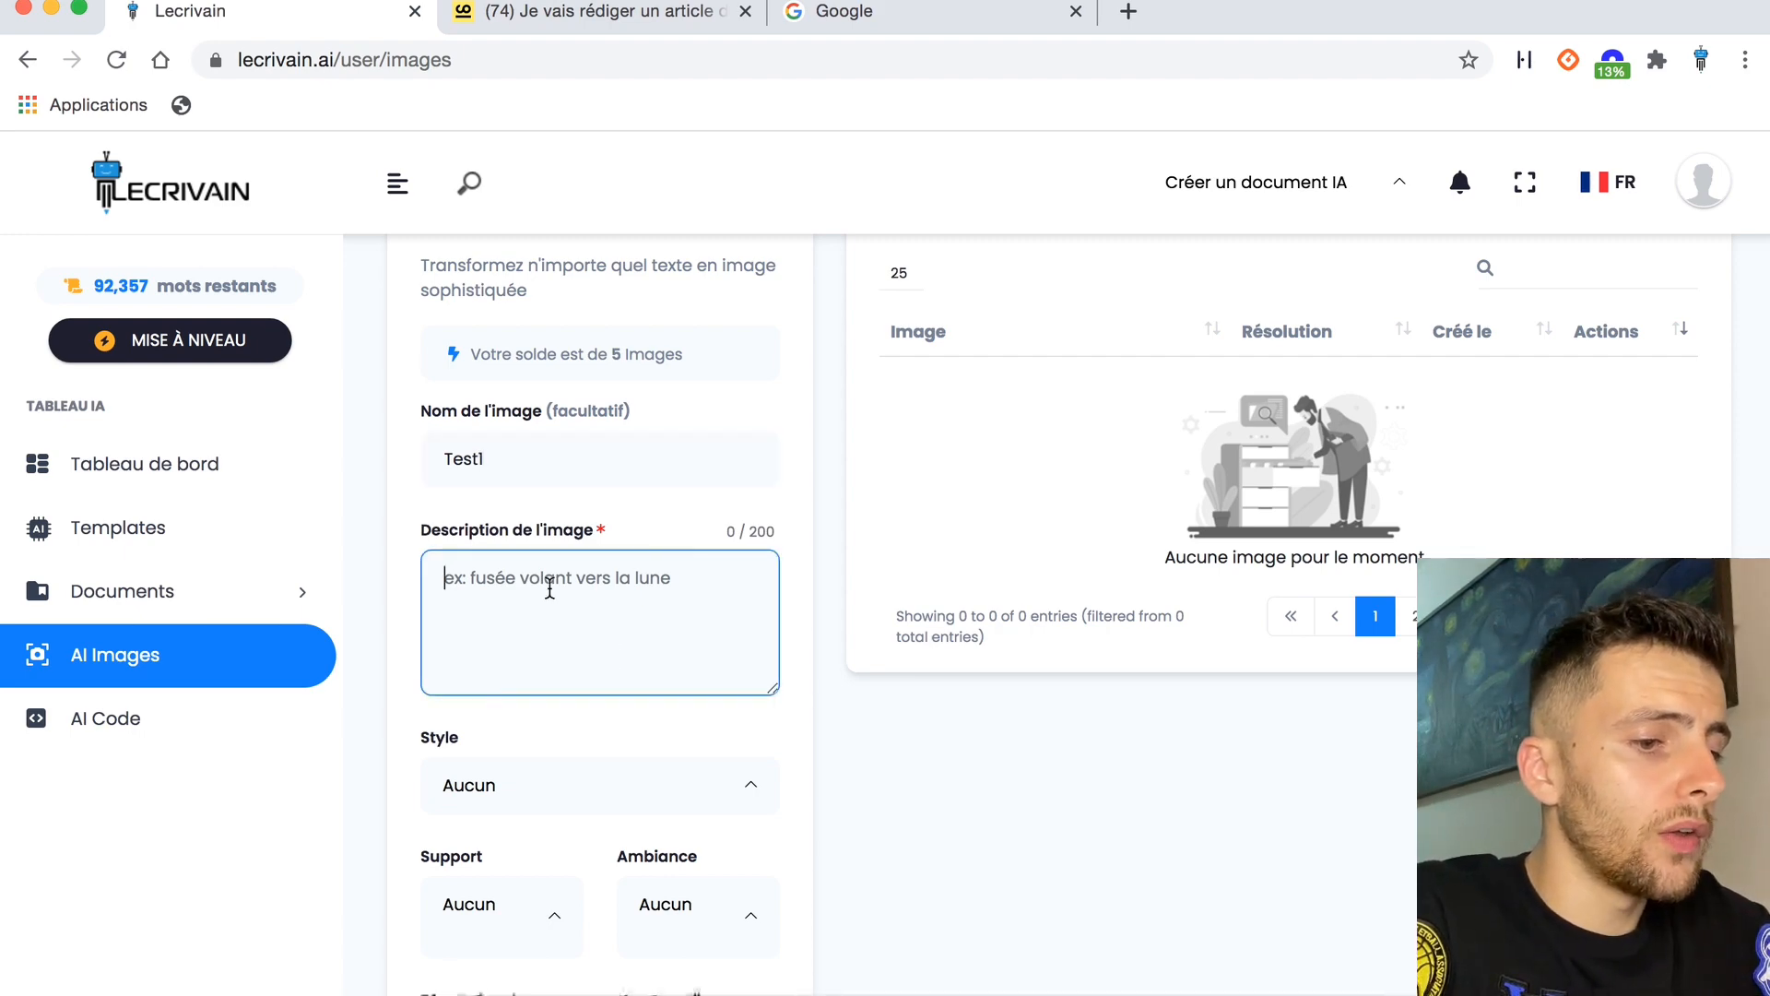
text(f)
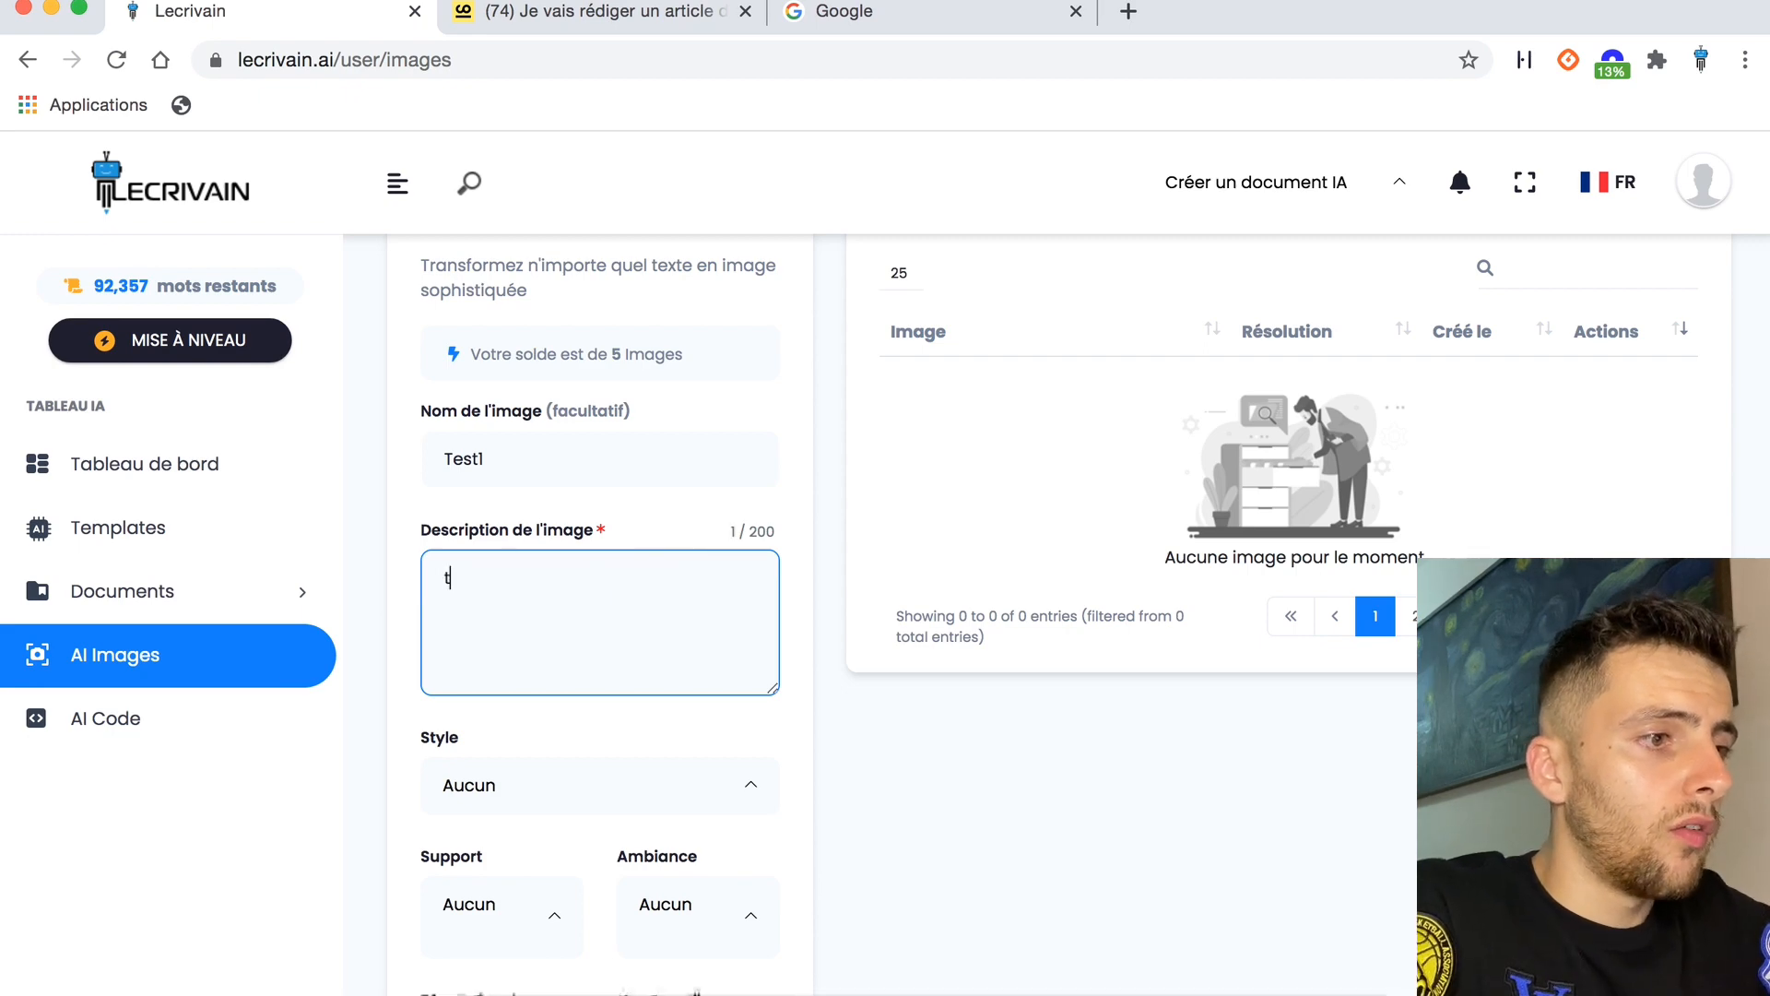
key(BackSpace)
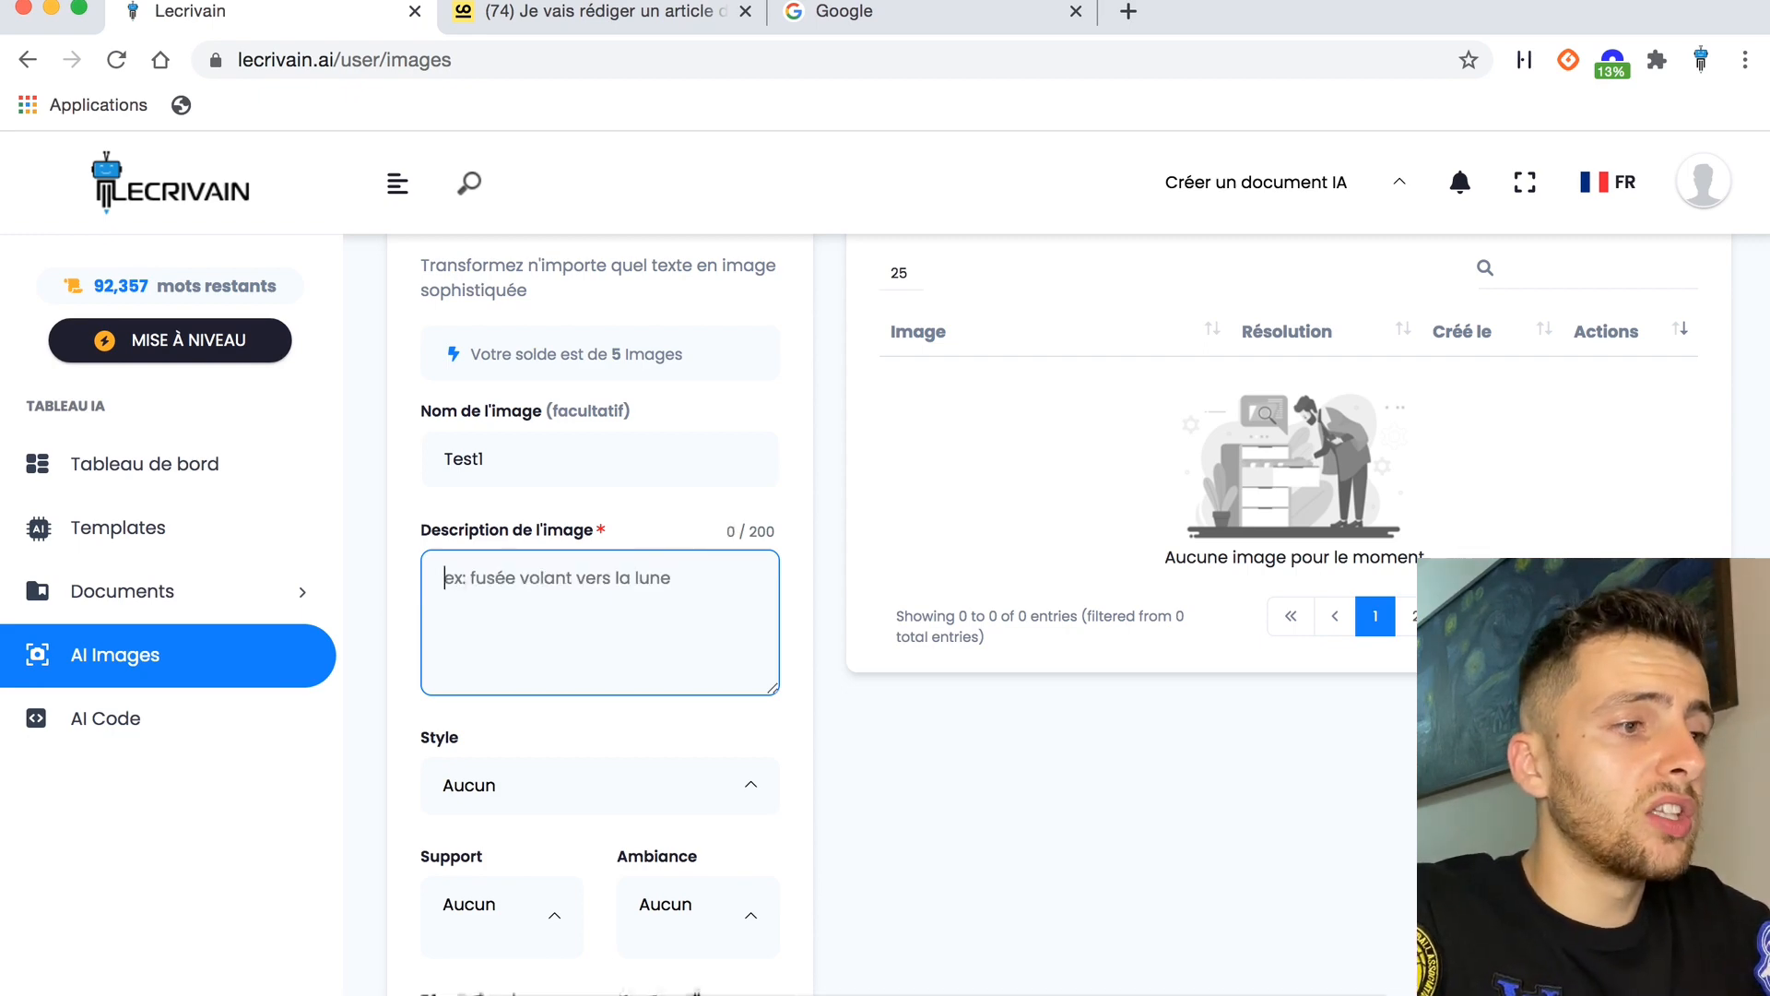
text(u)
key(BackSpace)
text(une peu)
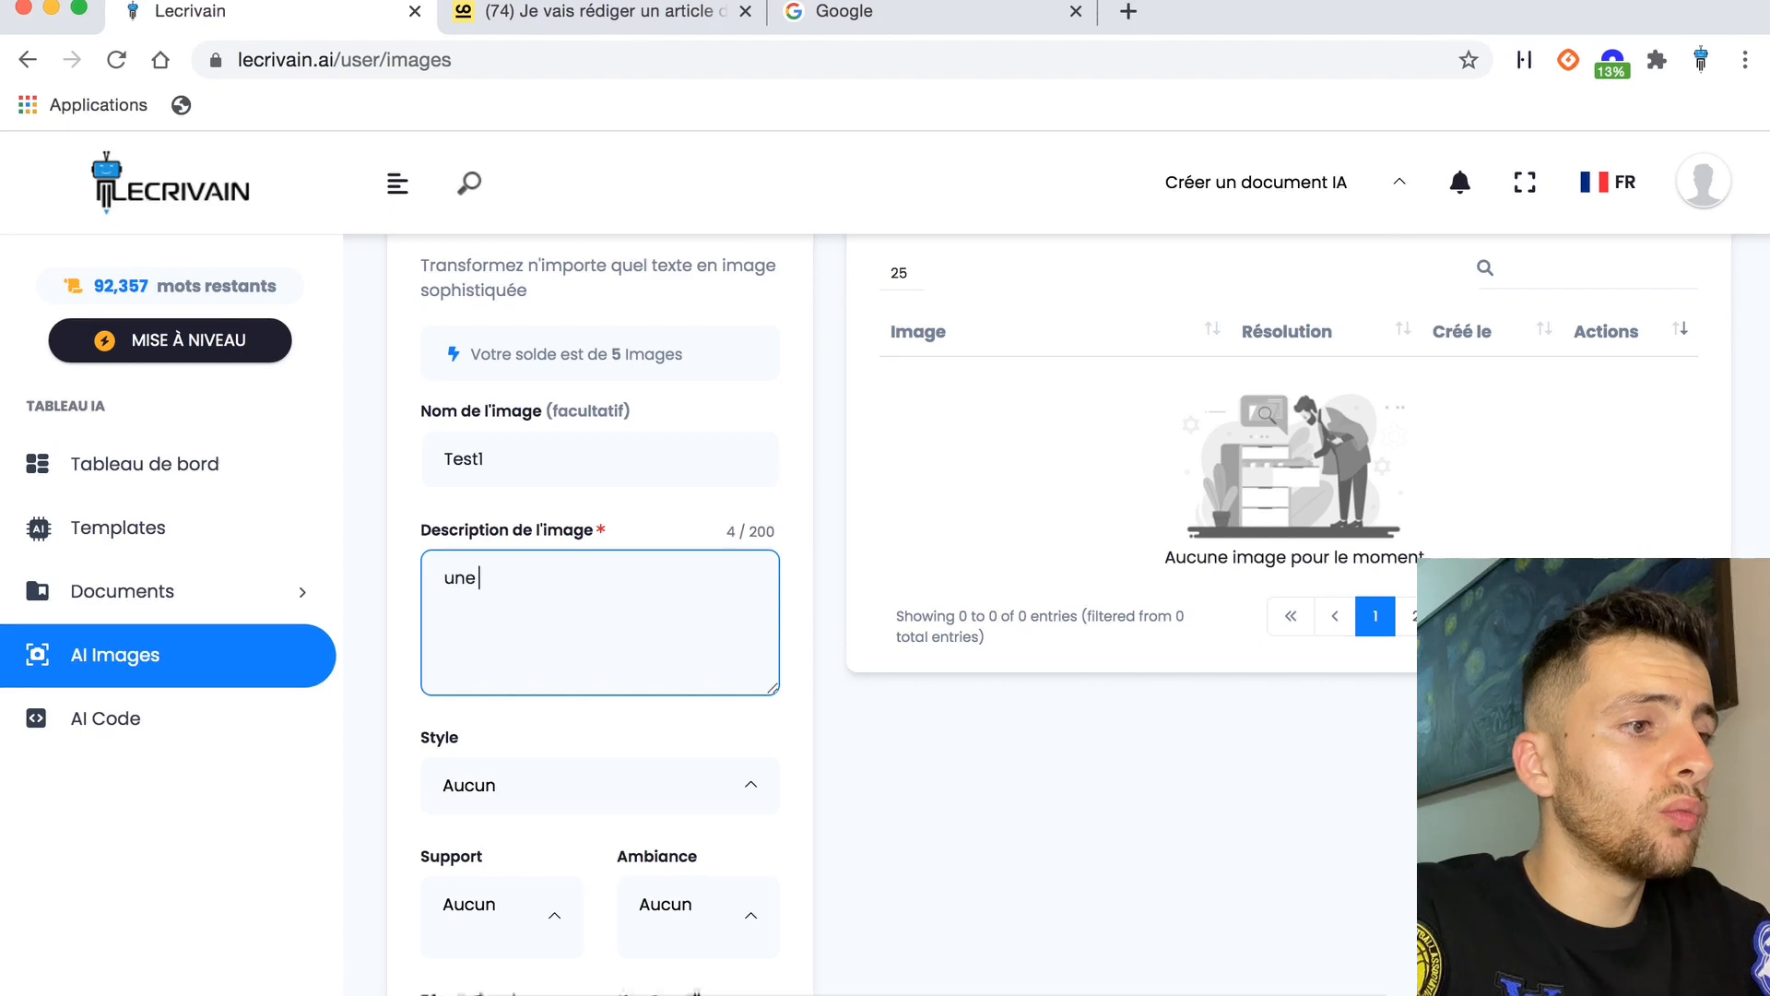
key(BackSpace)
key(BackSpace)
key(BackSpace)
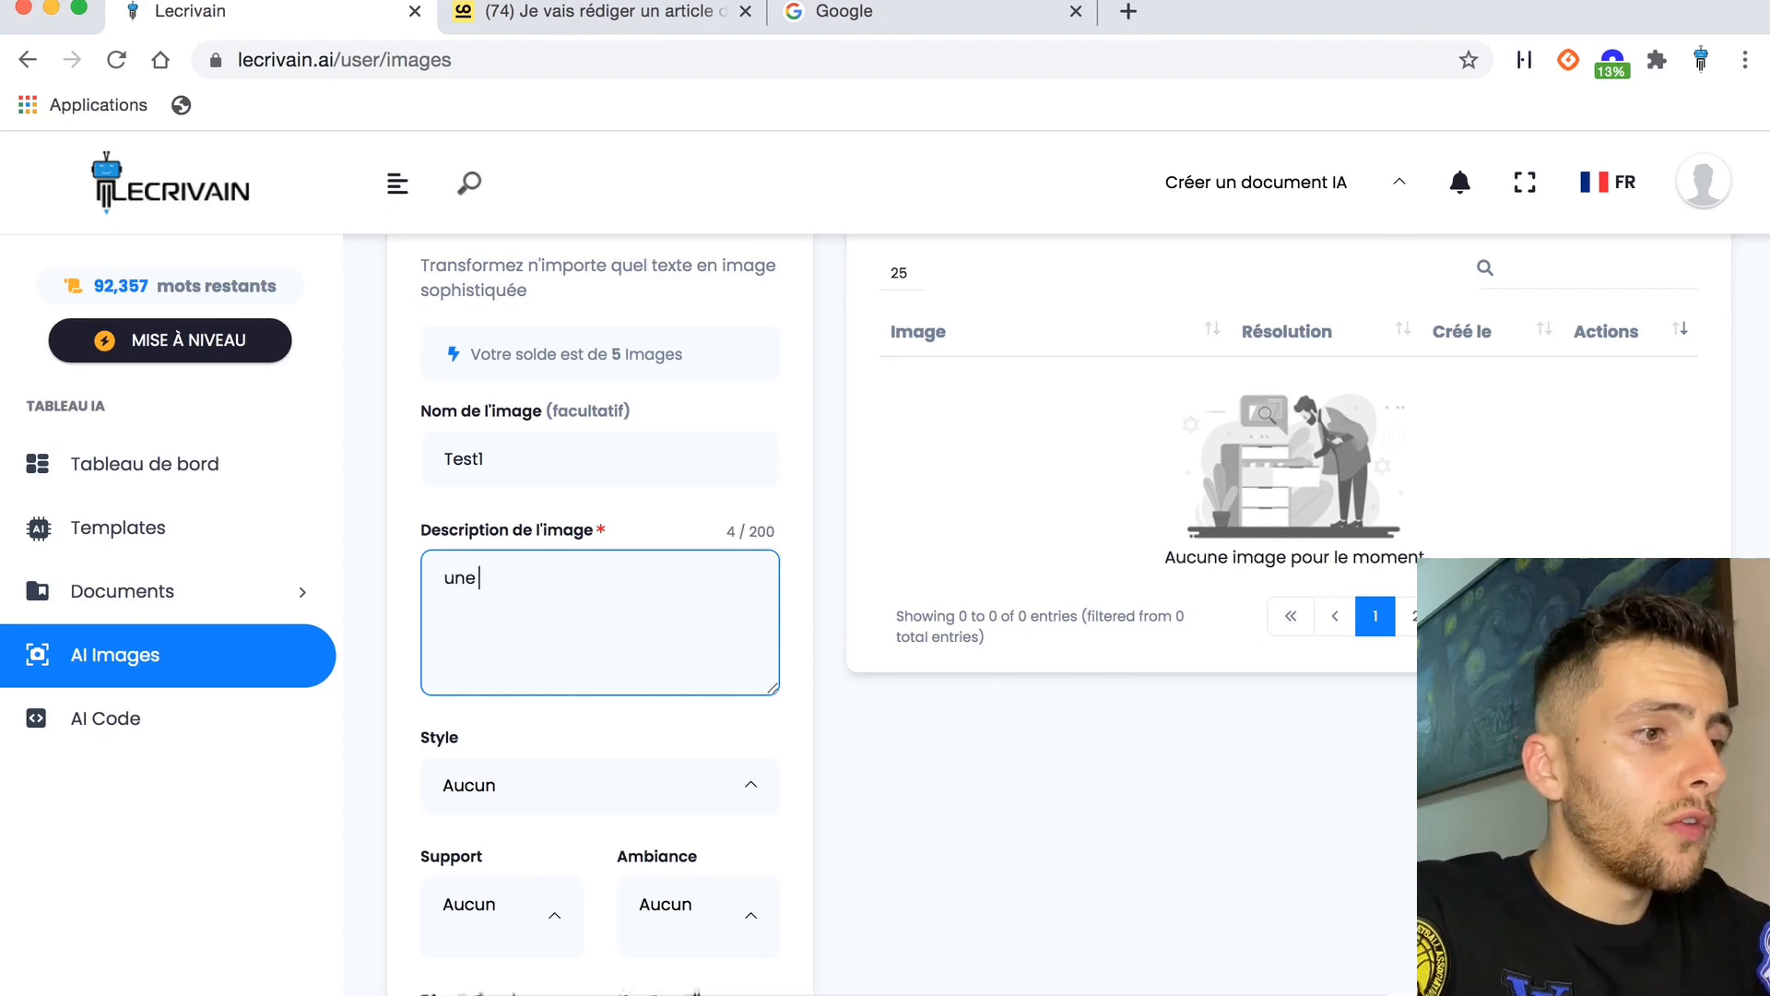
text(vieille pers)
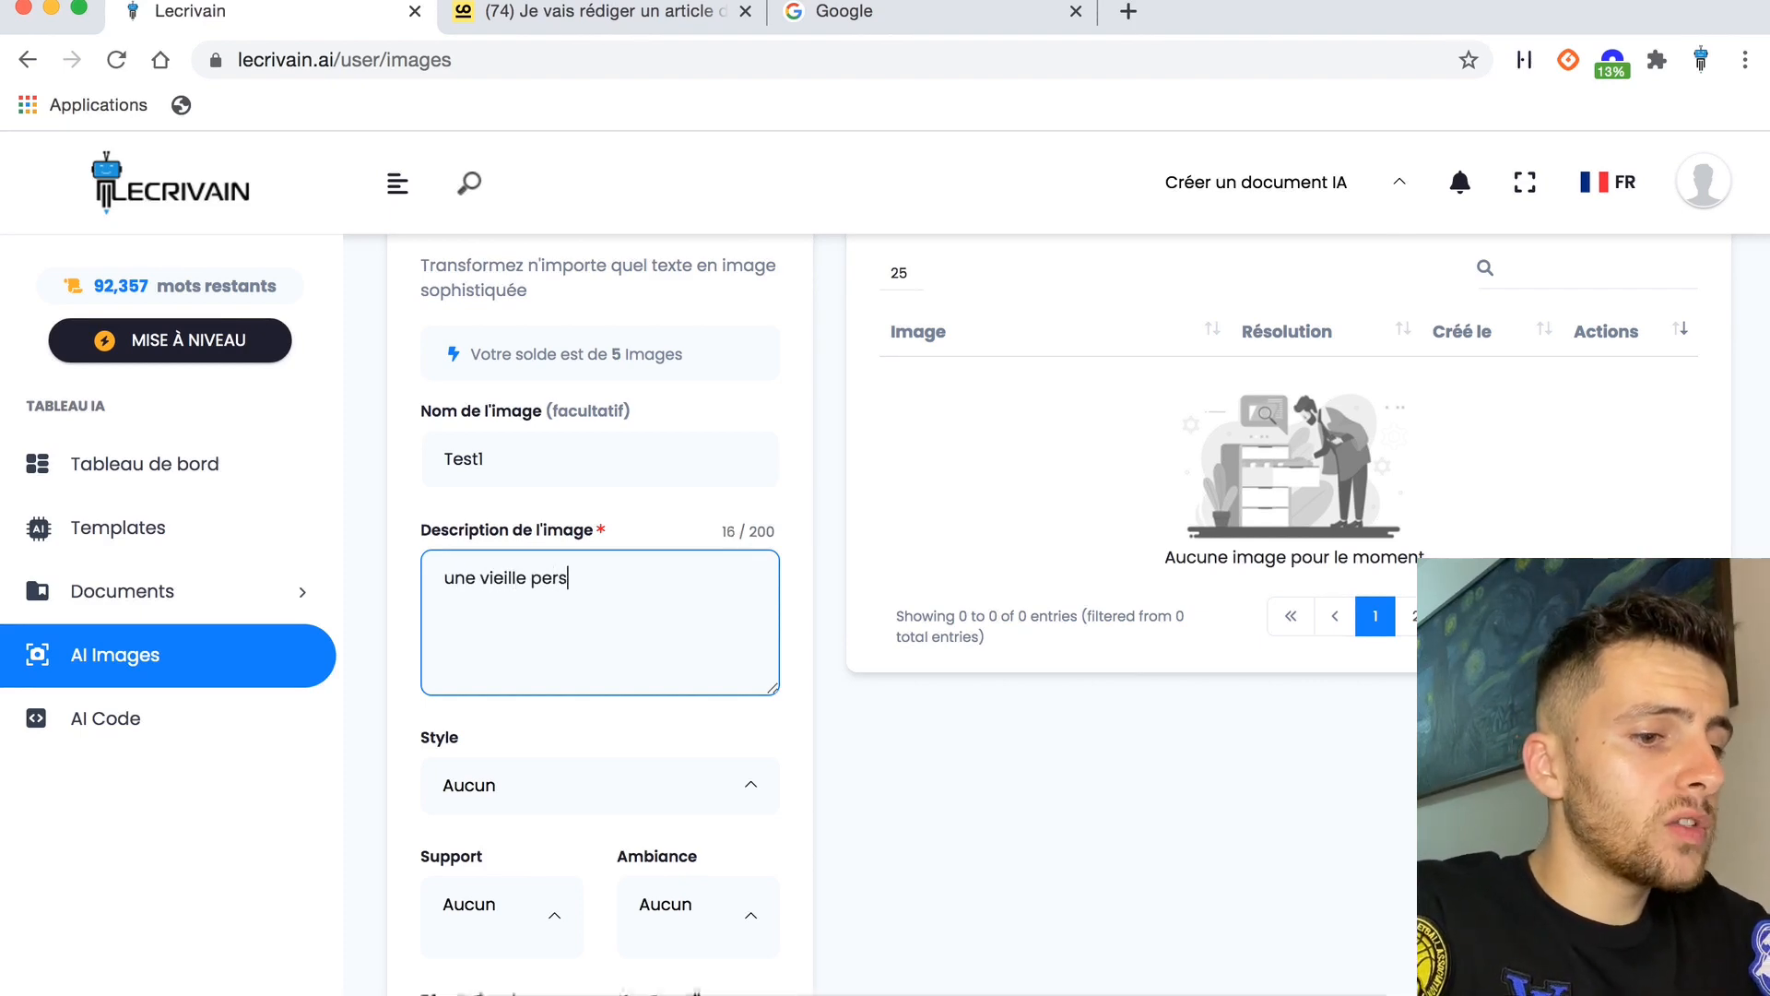
text(onne qui a un)
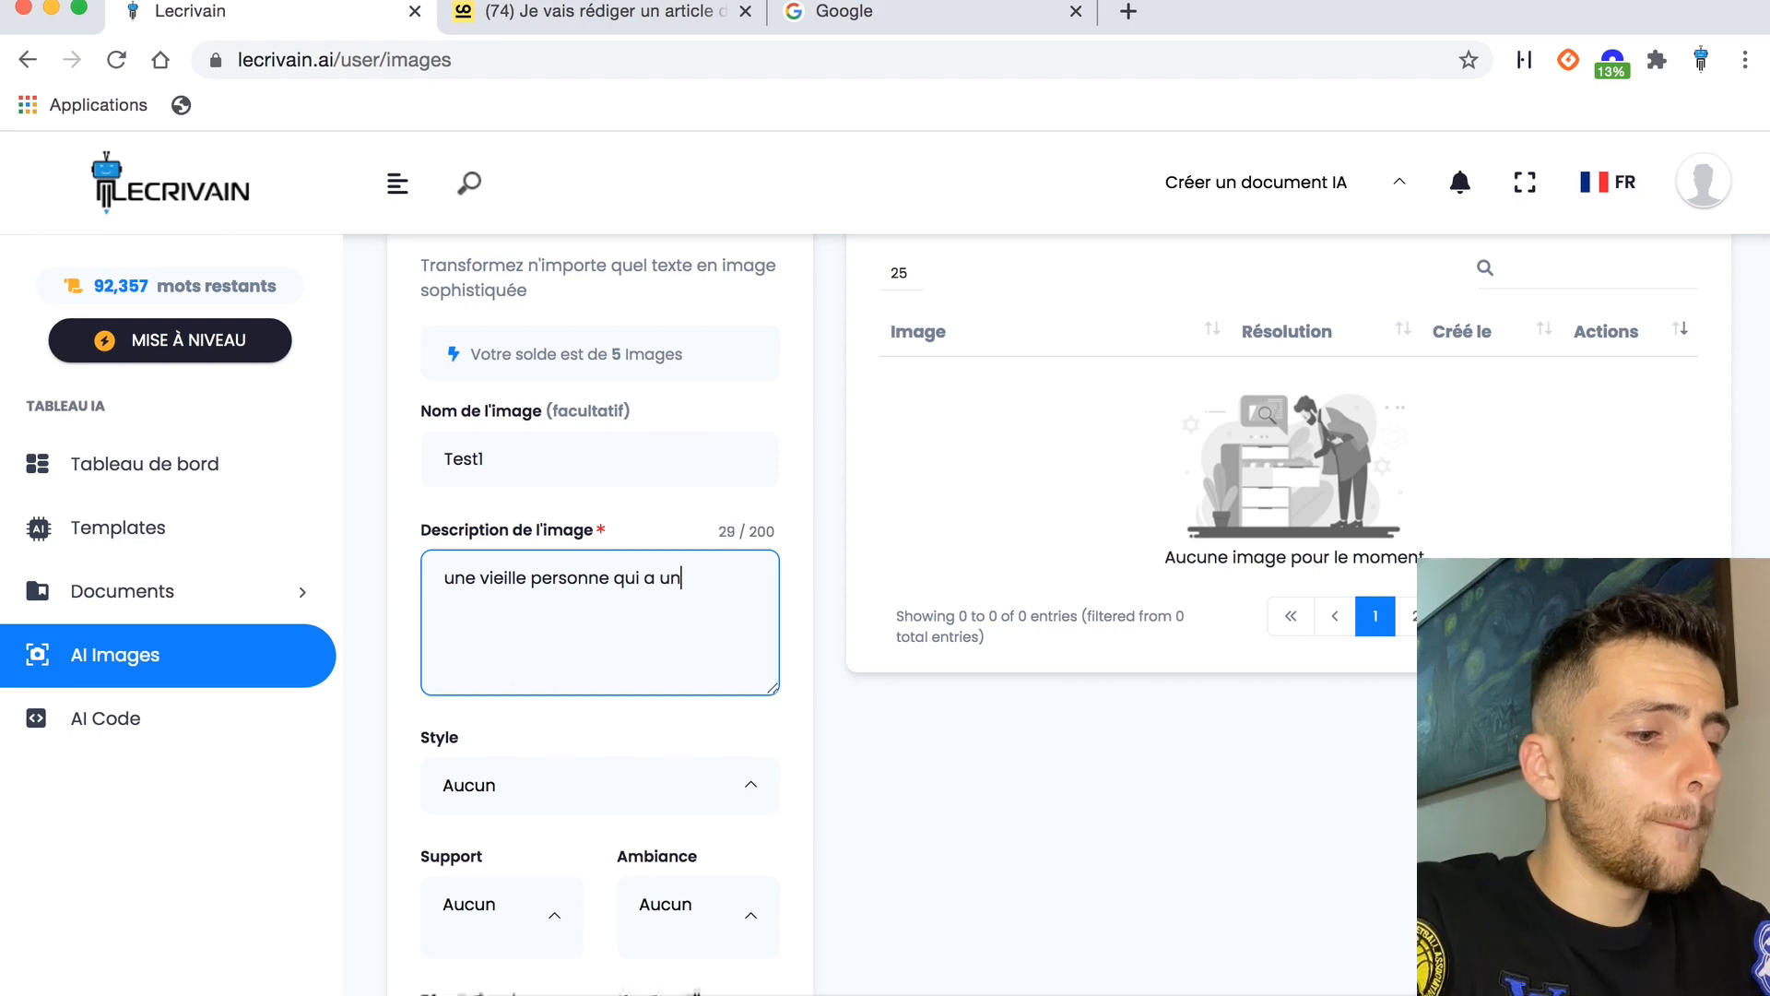
text(e peau de bébé)
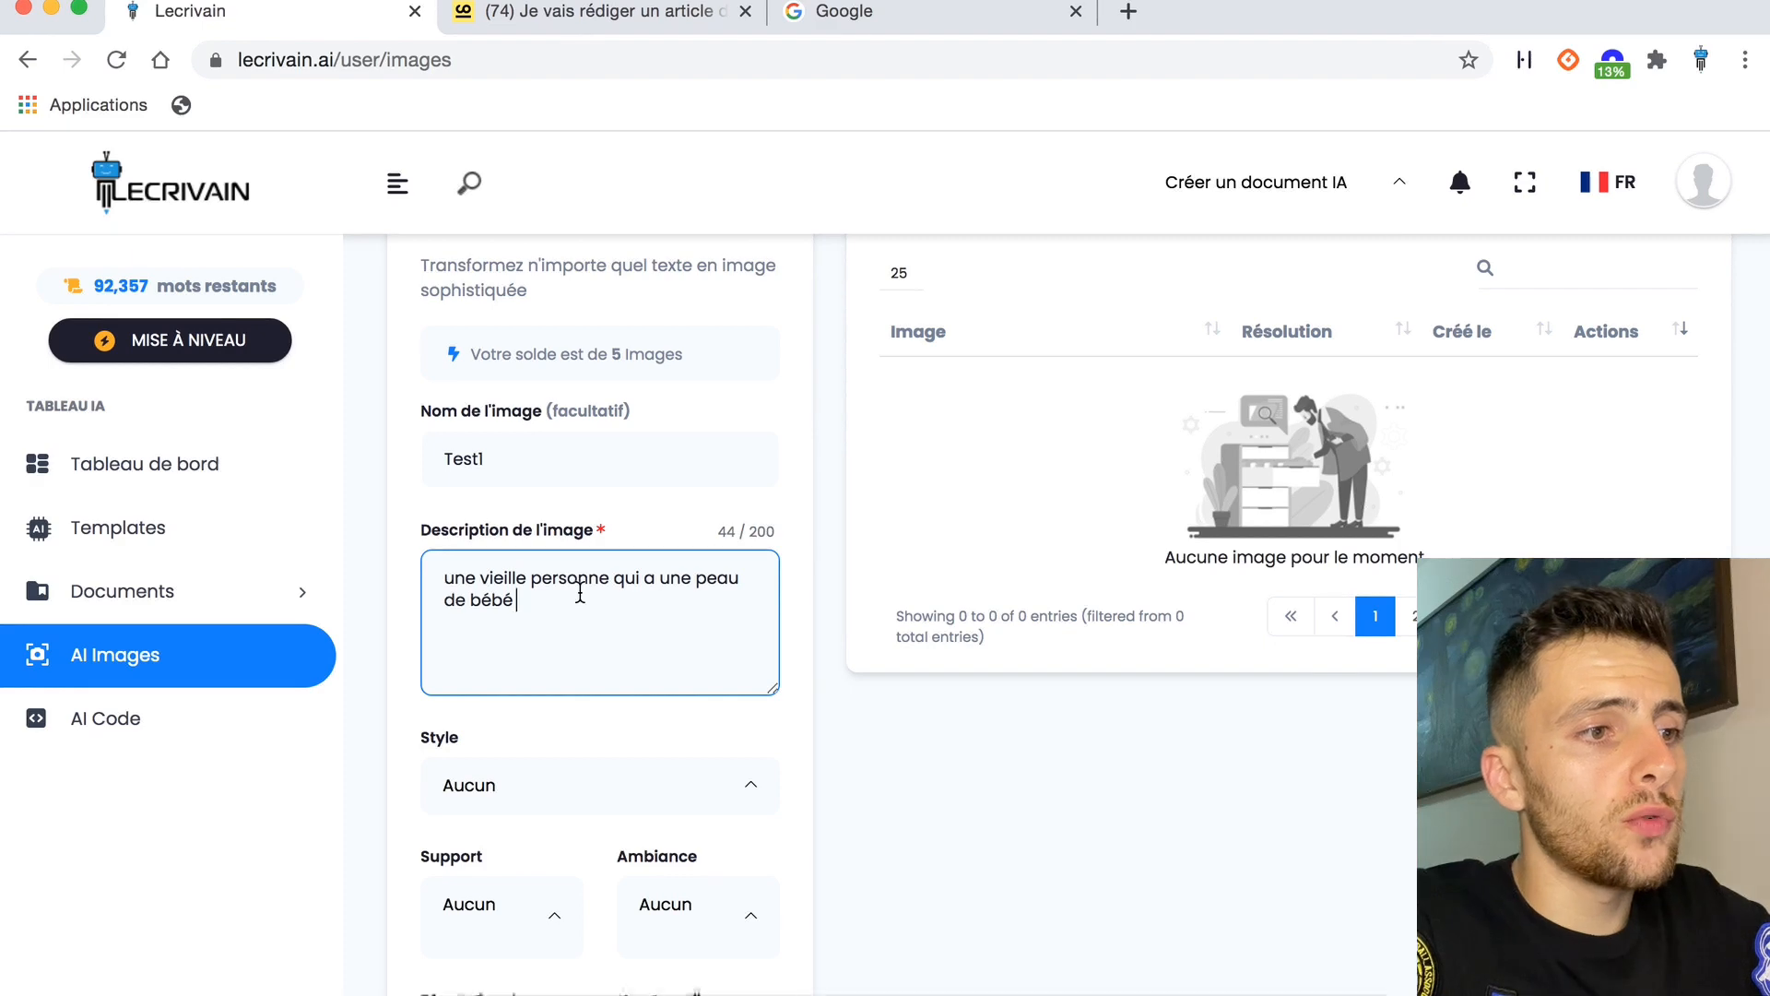
Set the style of the image being generated to Réaliste.
scroll(794, 443, down, 4)
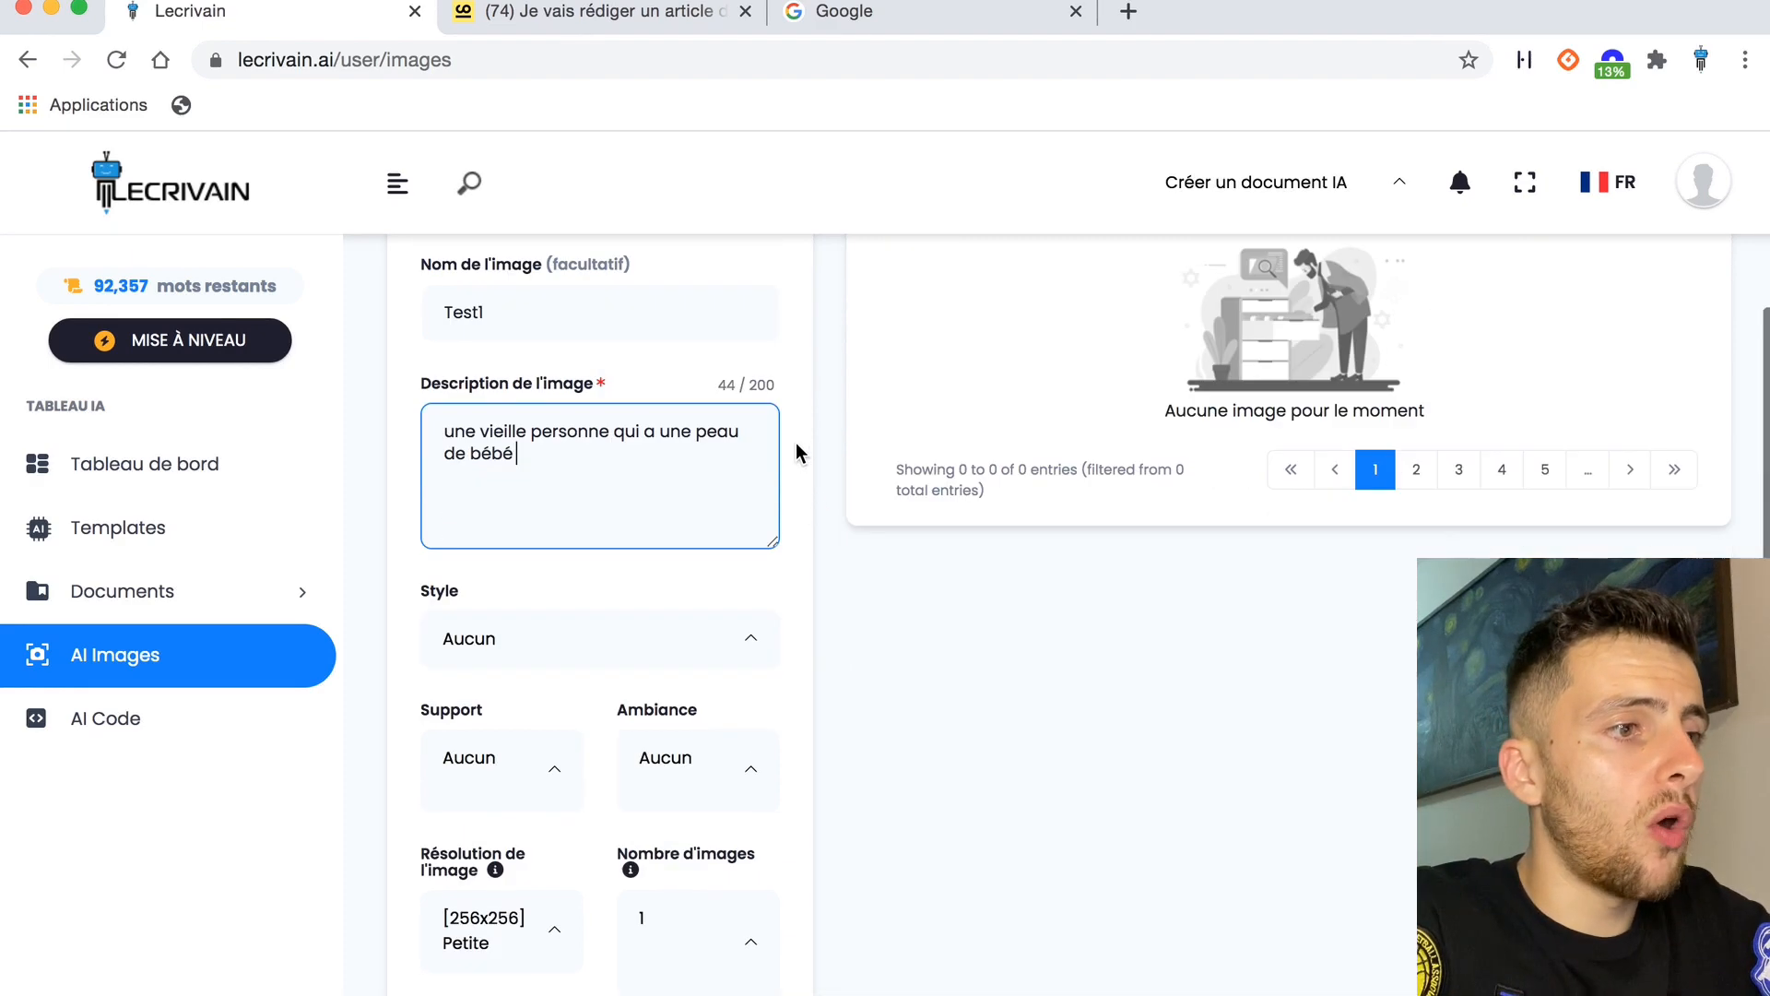
click(767, 491)
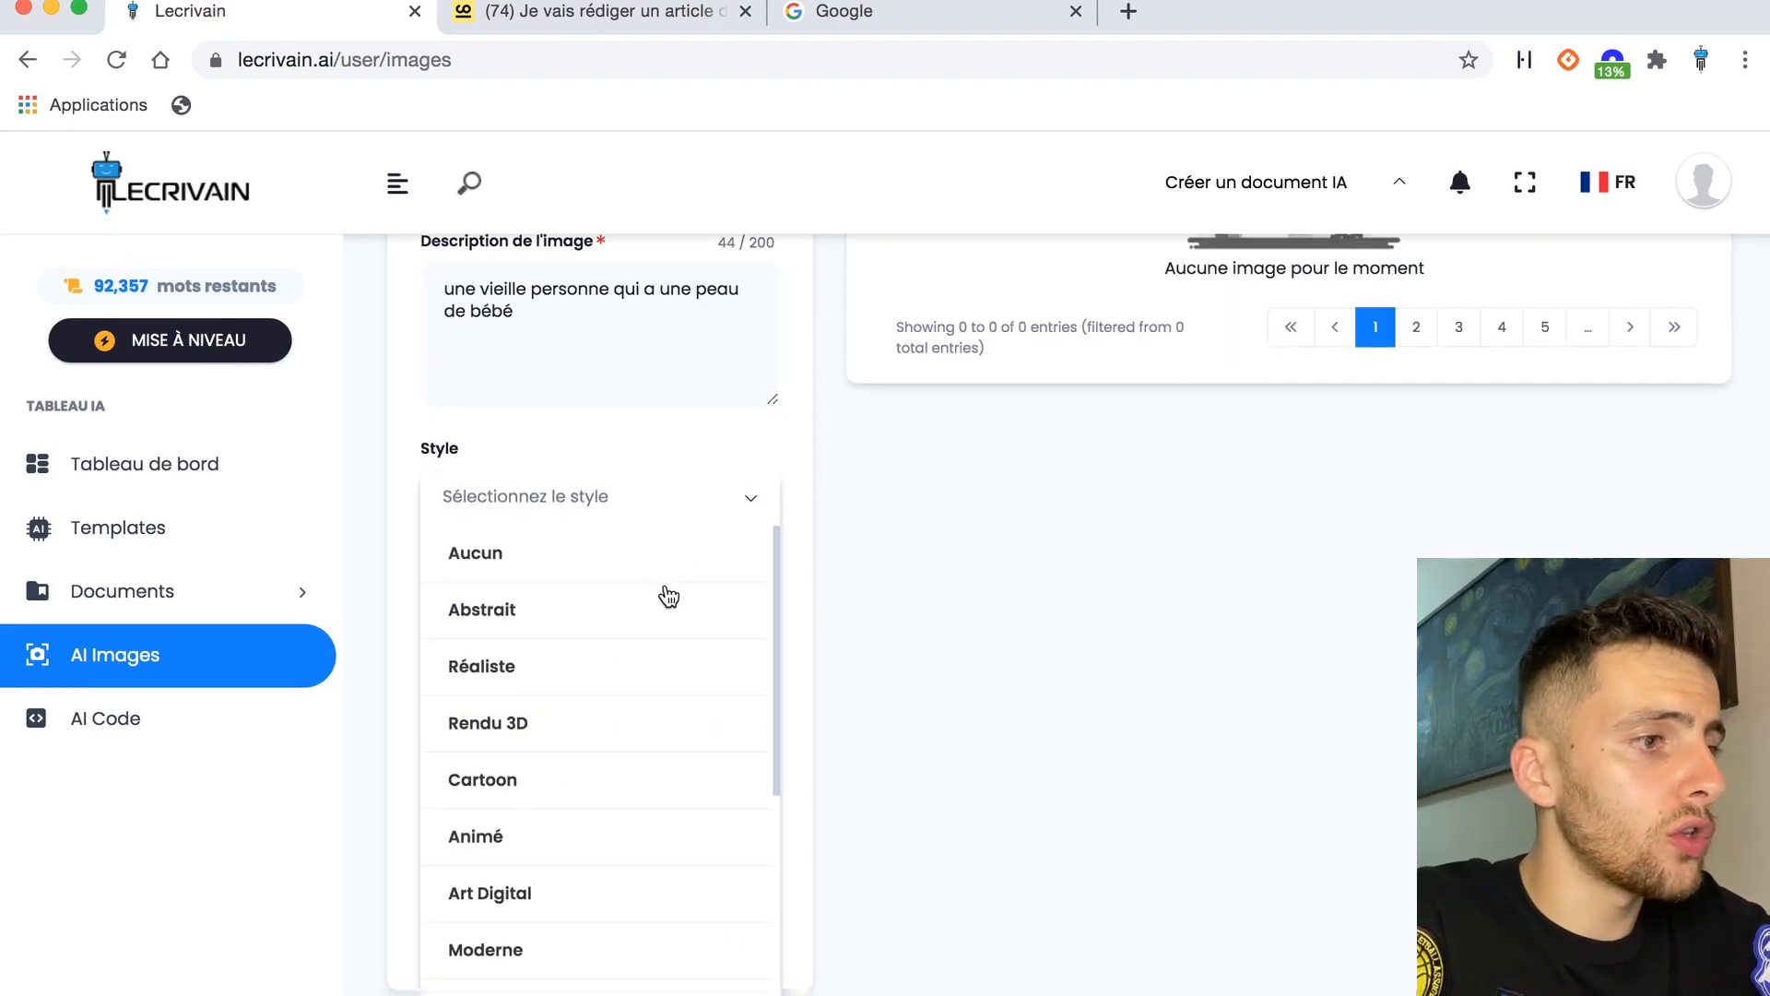
scroll(641, 680, down, 1)
scroll(644, 682, up, 1)
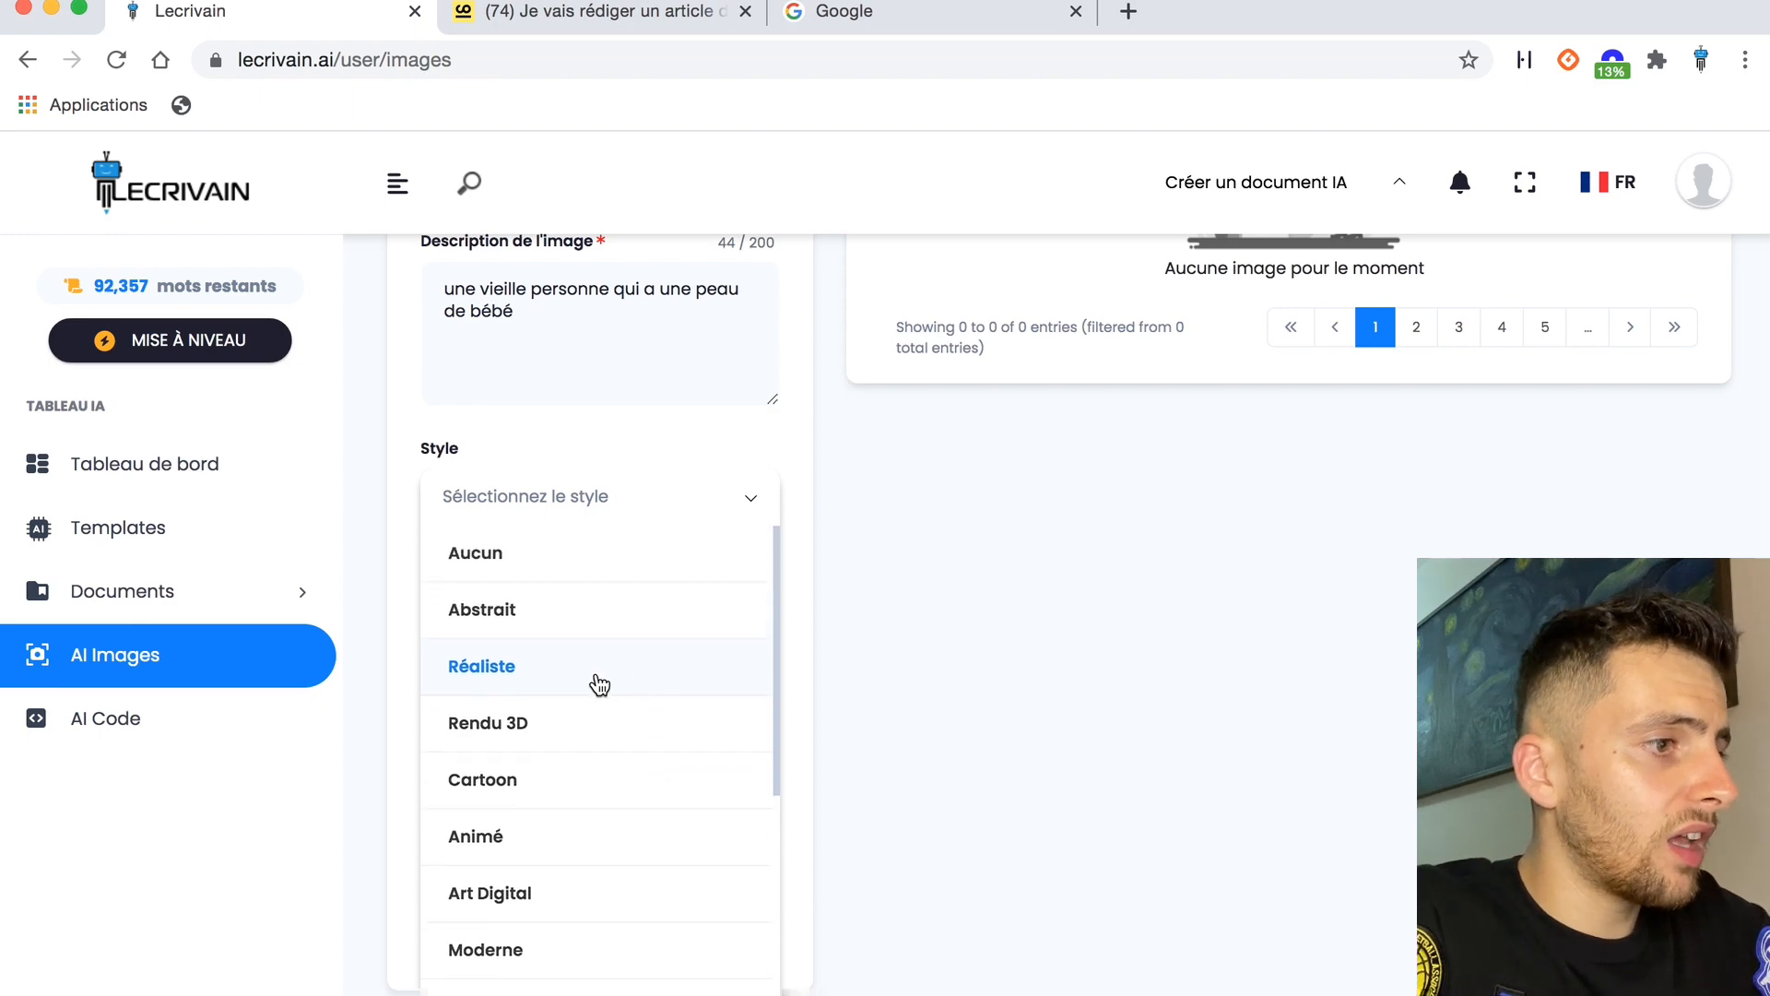
click(595, 679)
Set the support of the image being generated to Aucun.
scroll(596, 548, down, 1)
click(555, 555)
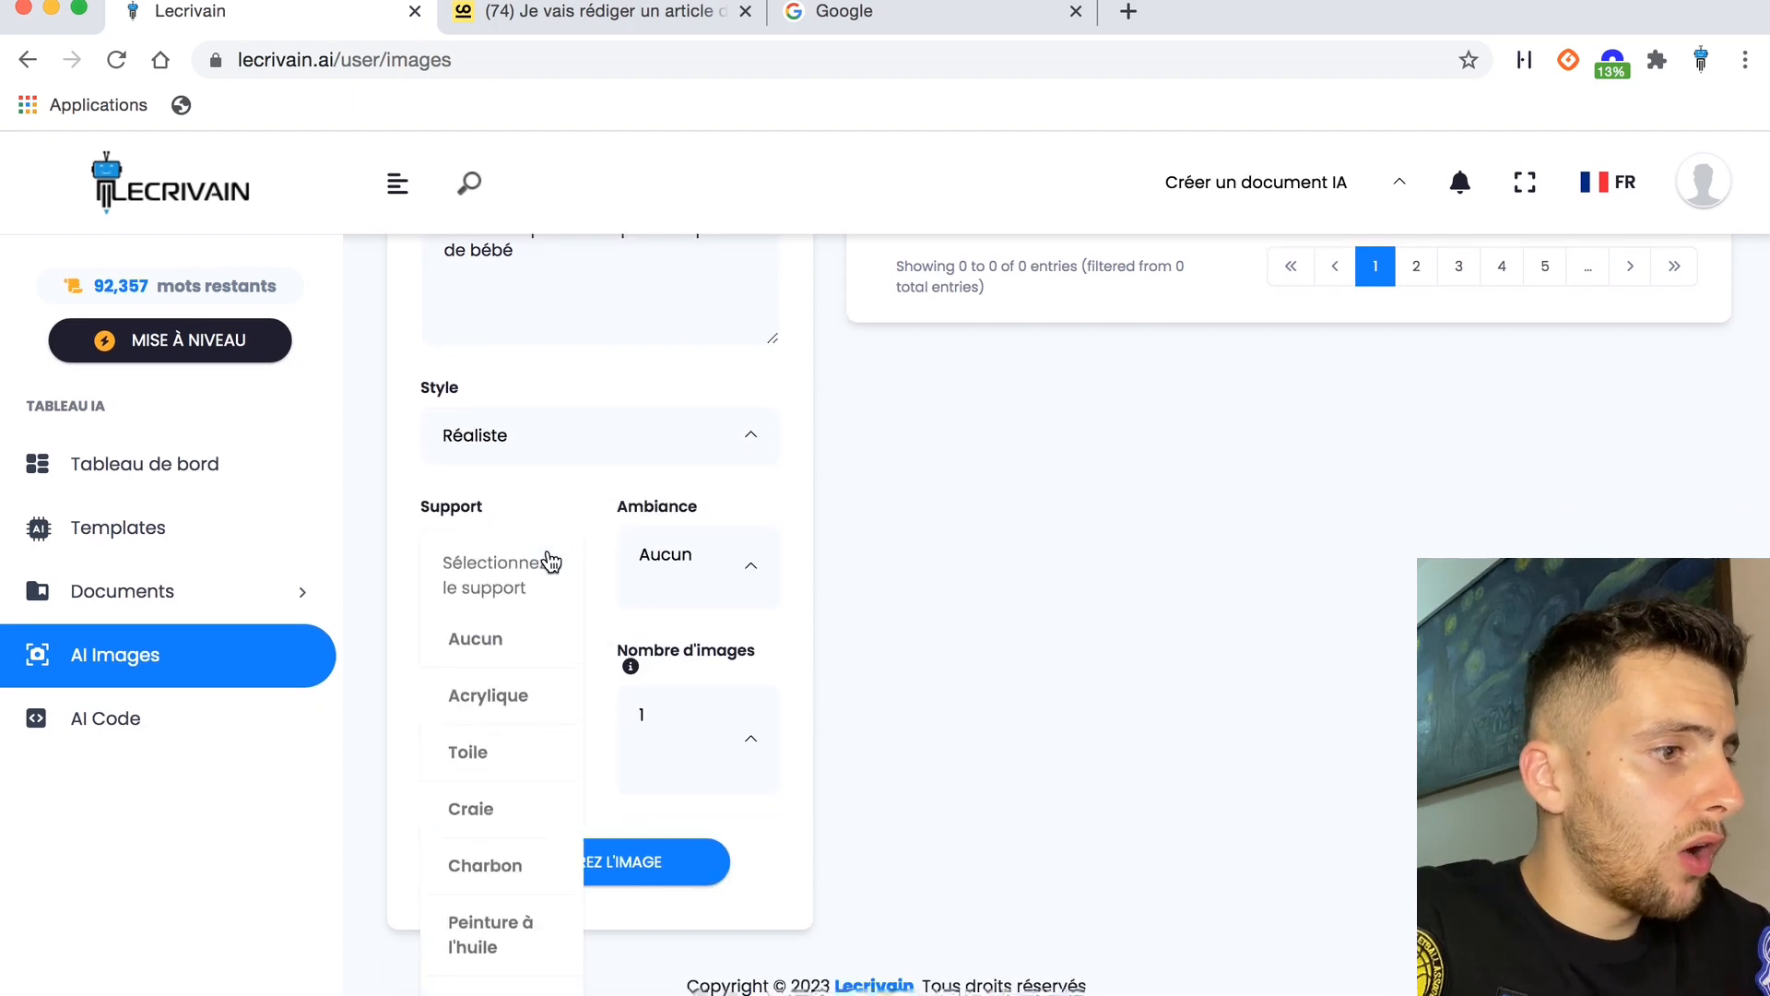
scroll(517, 779, down, 1)
scroll(516, 756, up, 1)
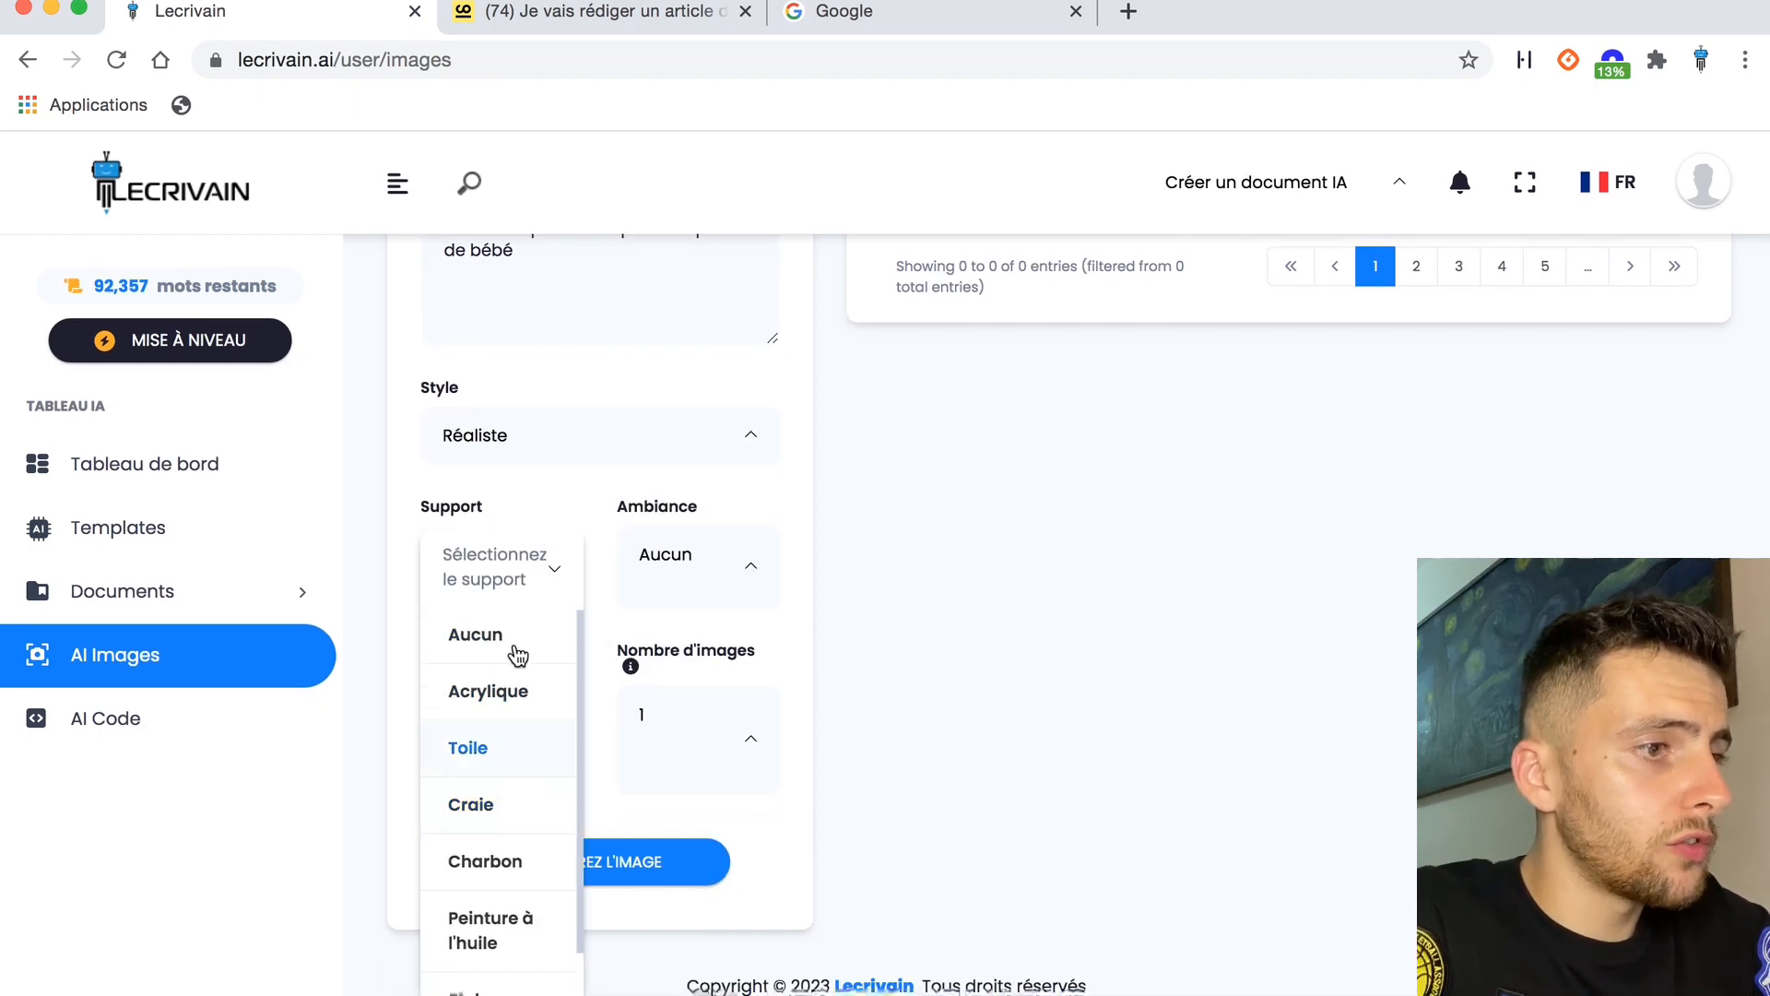
click(506, 634)
Look through the available moods and set the image's Ambiance to Aucun.
click(748, 569)
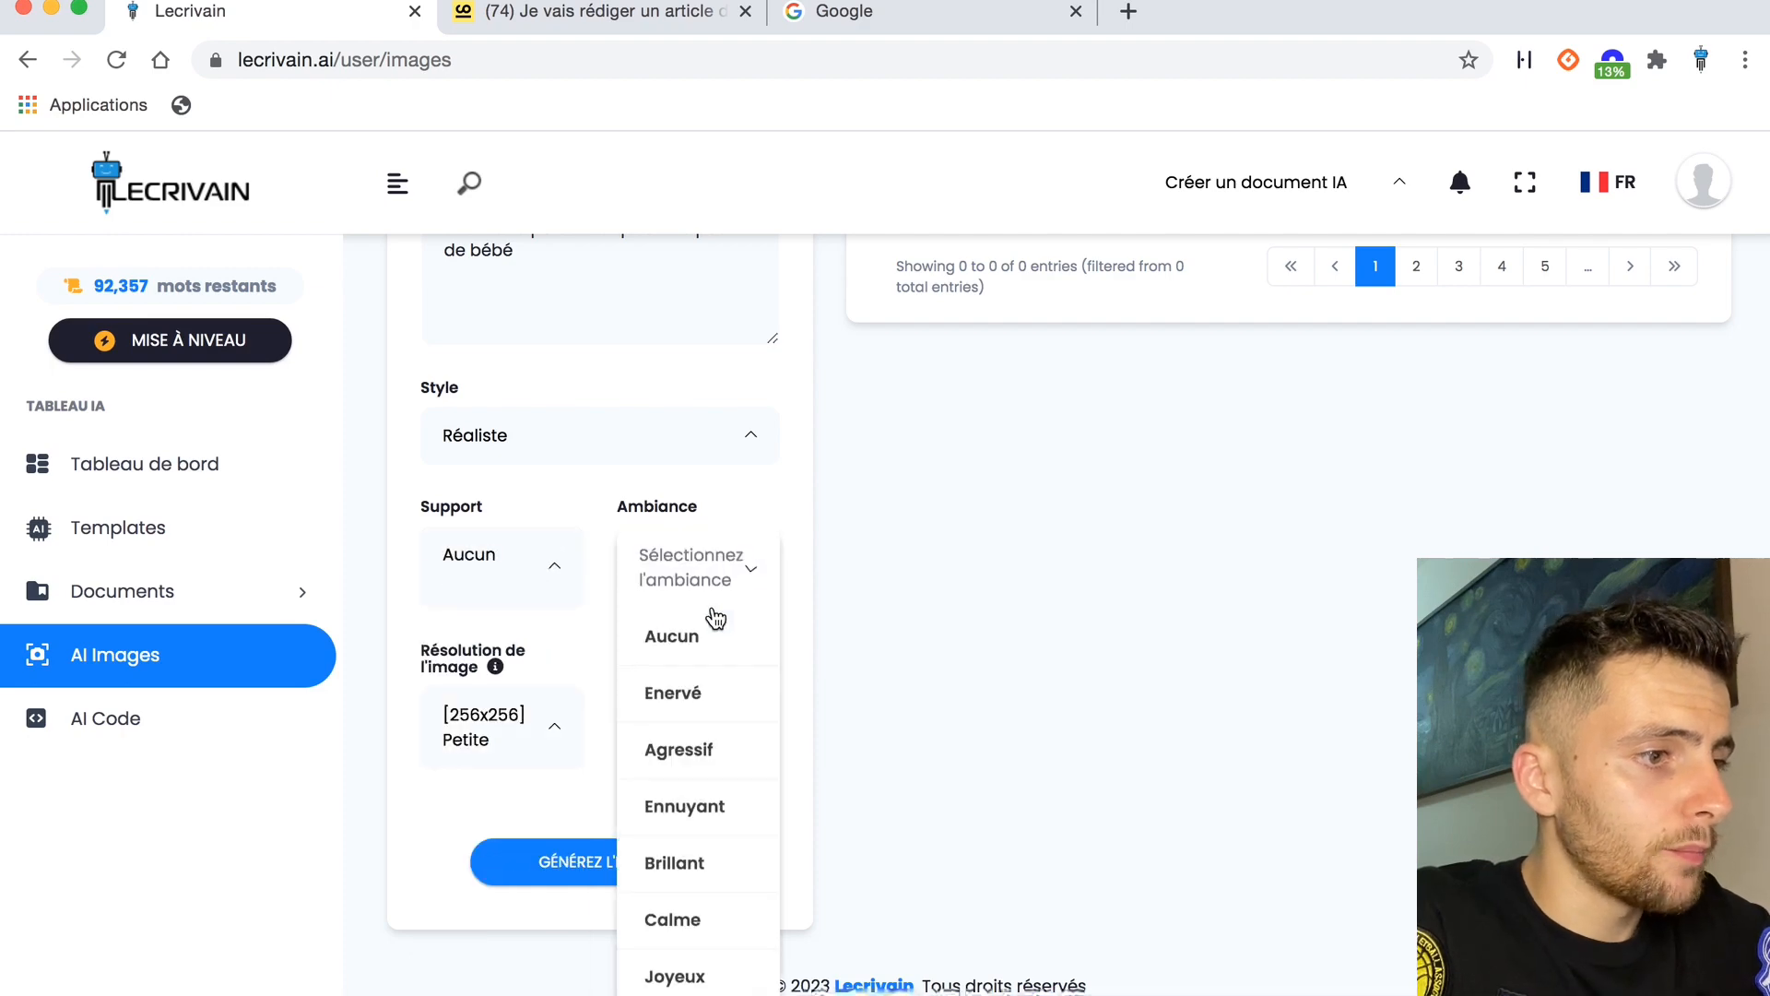
scroll(664, 793, down, 3)
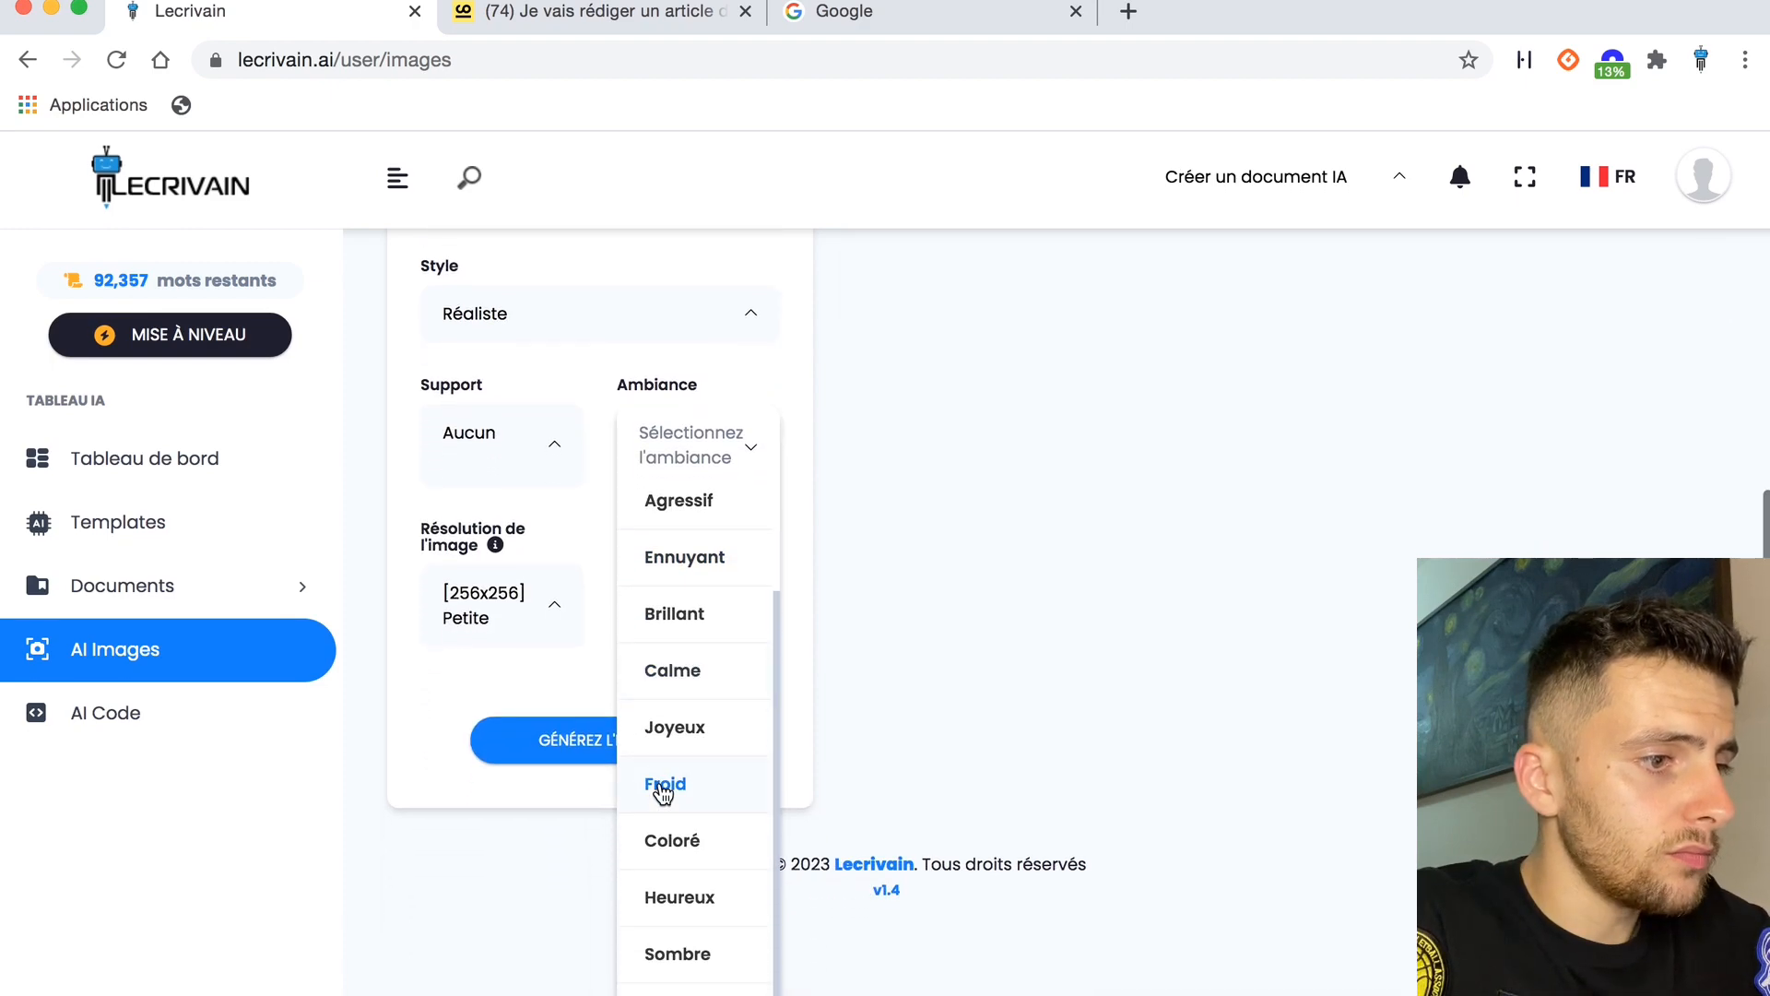
scroll(696, 727, up, 2)
scroll(698, 728, down, 2)
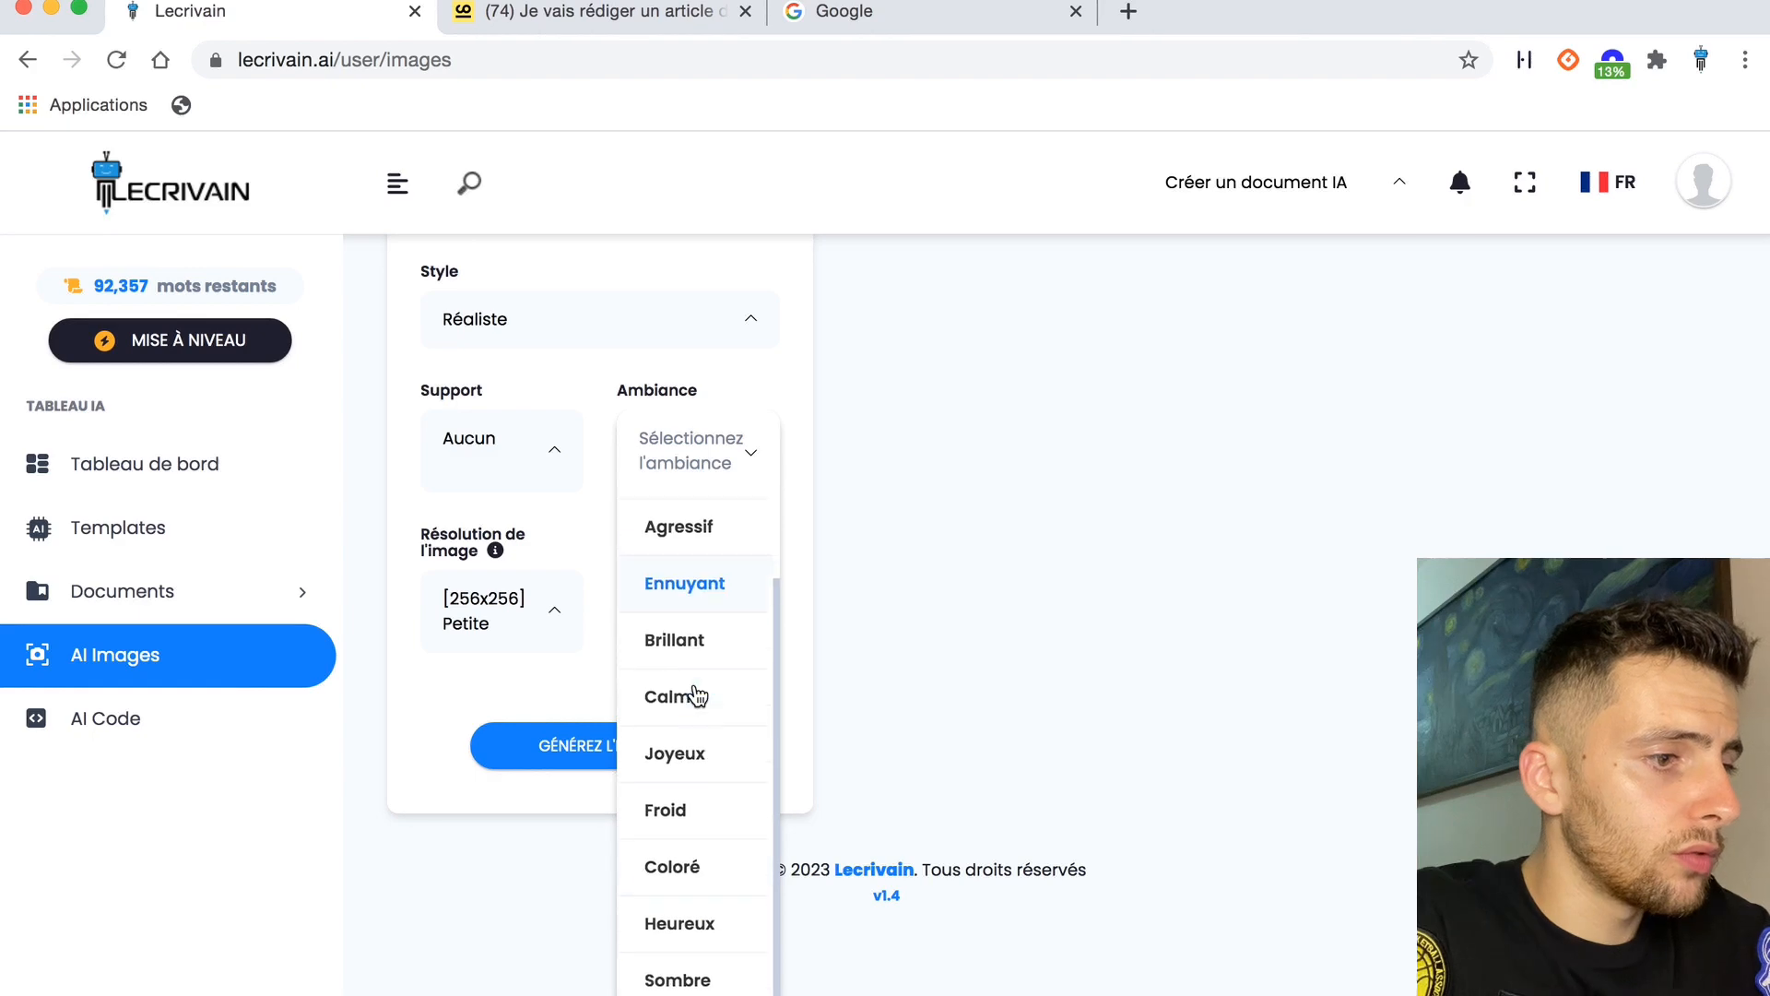
scroll(714, 599, up, 2)
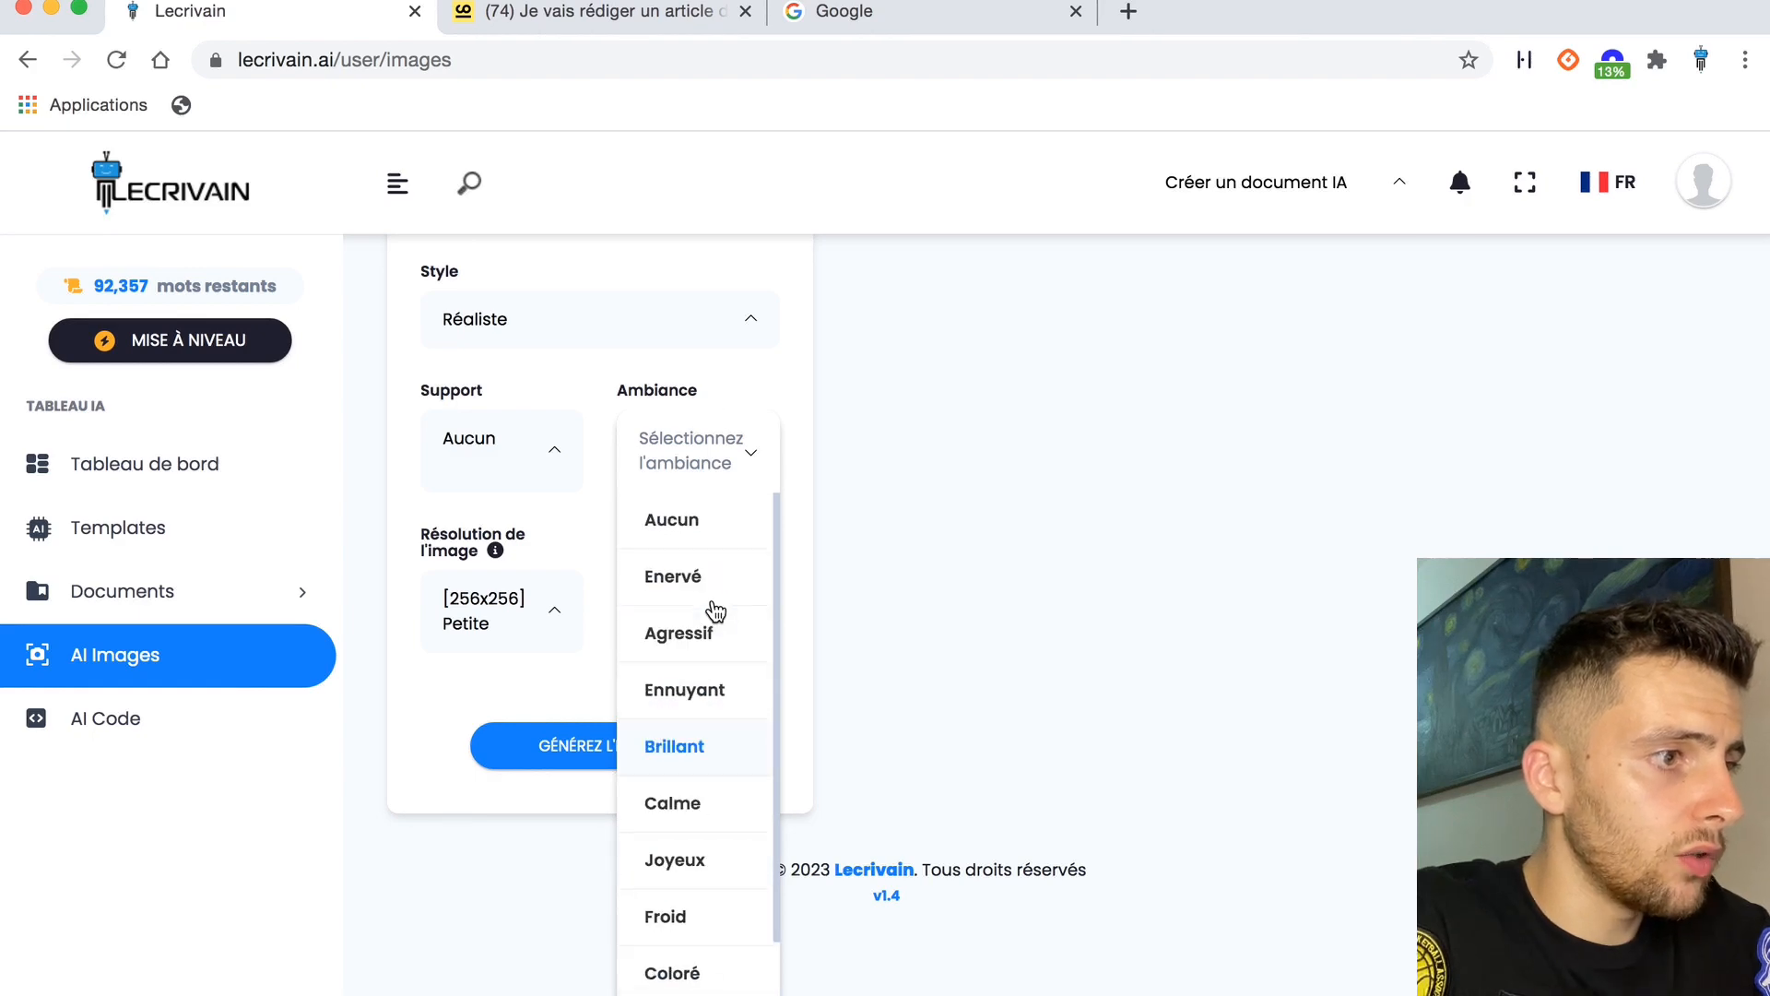
click(703, 545)
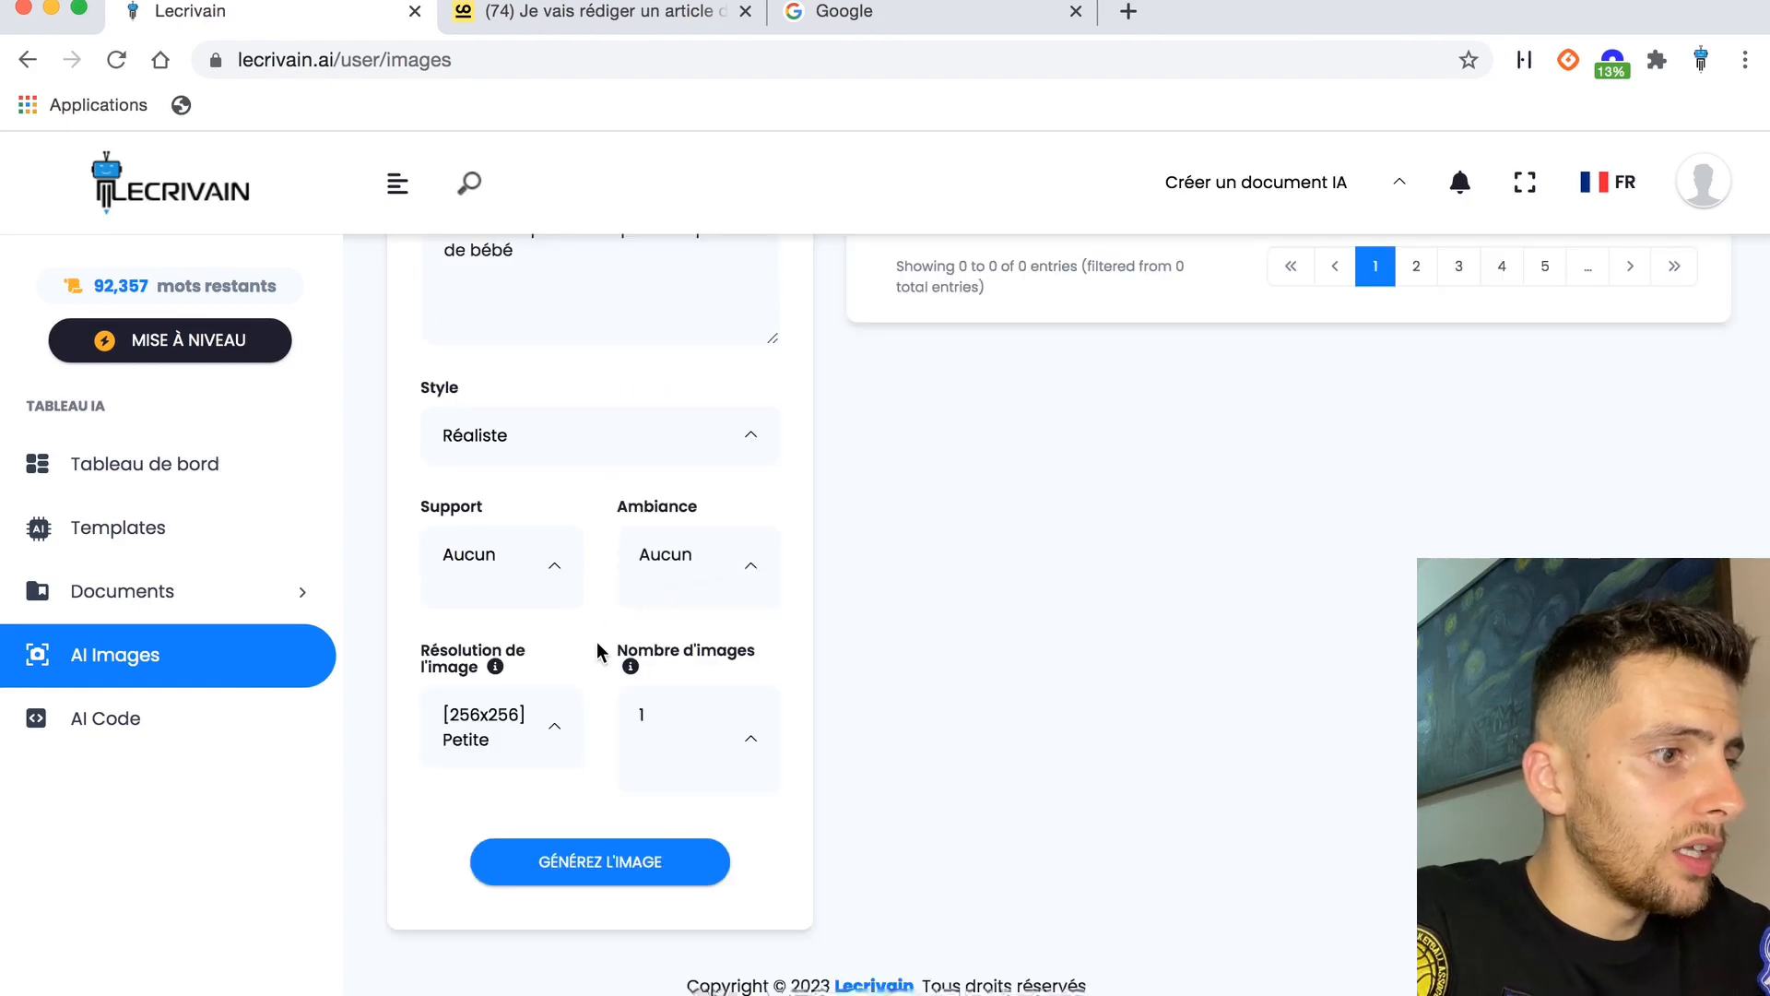
Set the image resolution to [512x512] Moyenne, generate the image, and close its enlarged preview.
click(559, 743)
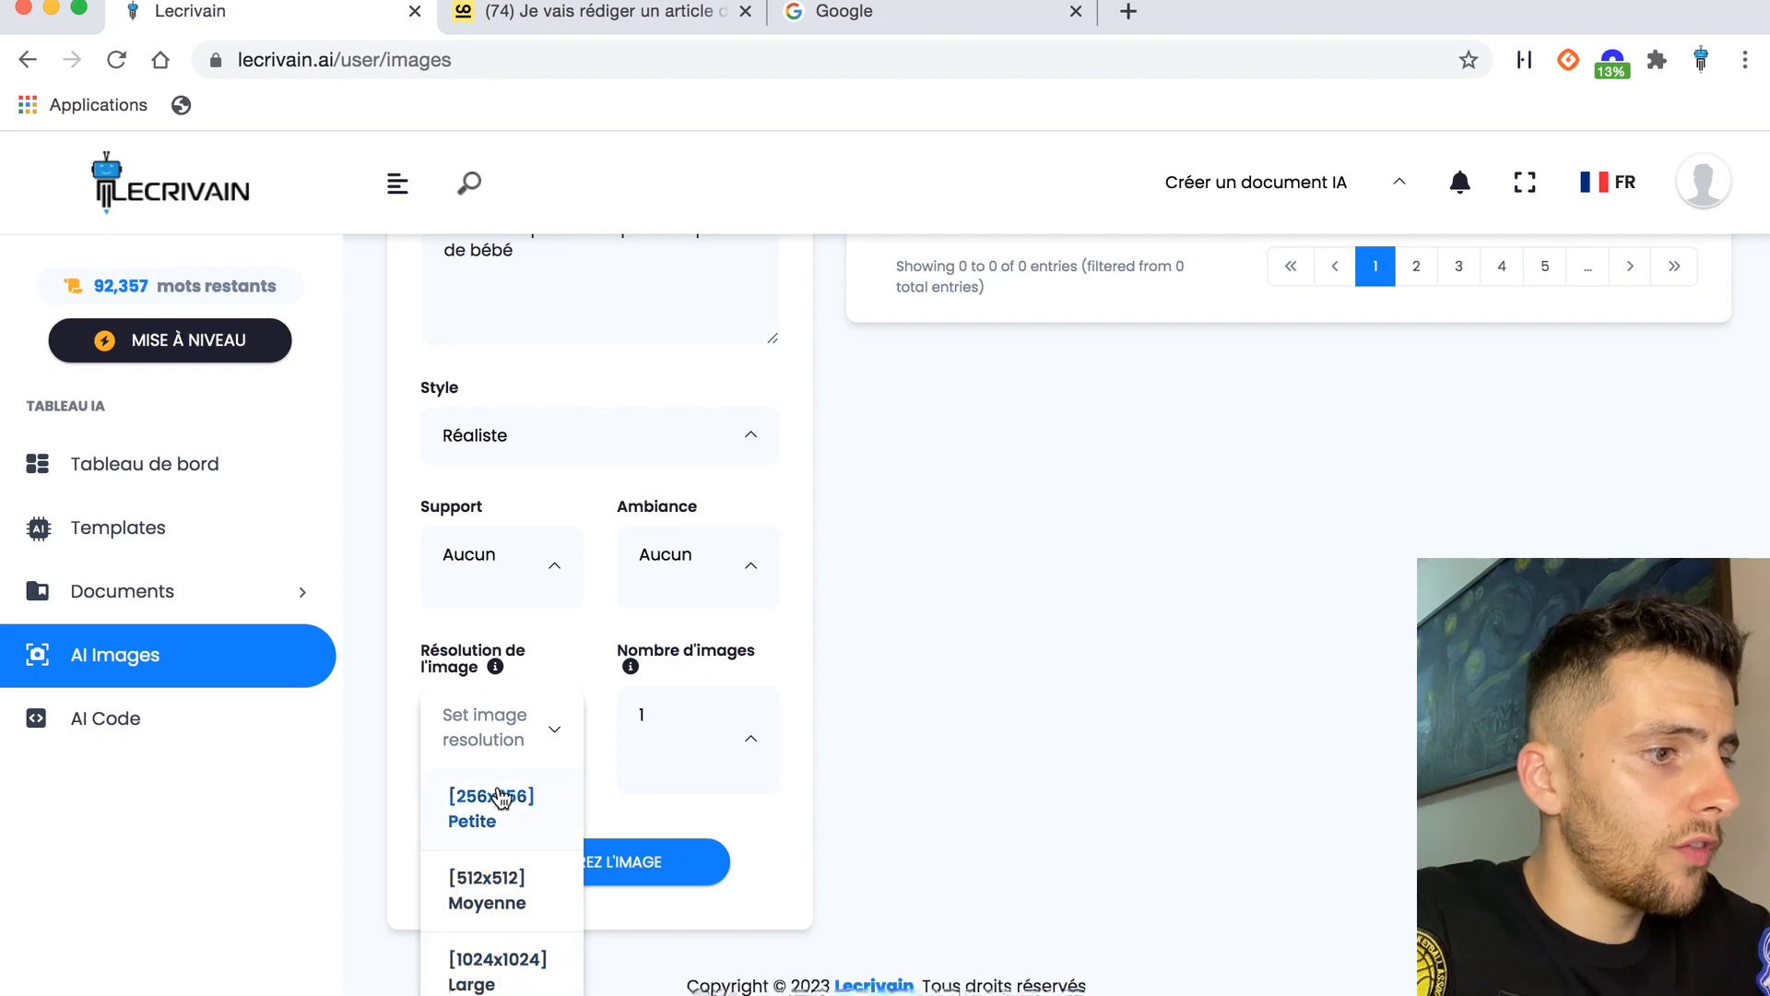
click(489, 894)
click(605, 865)
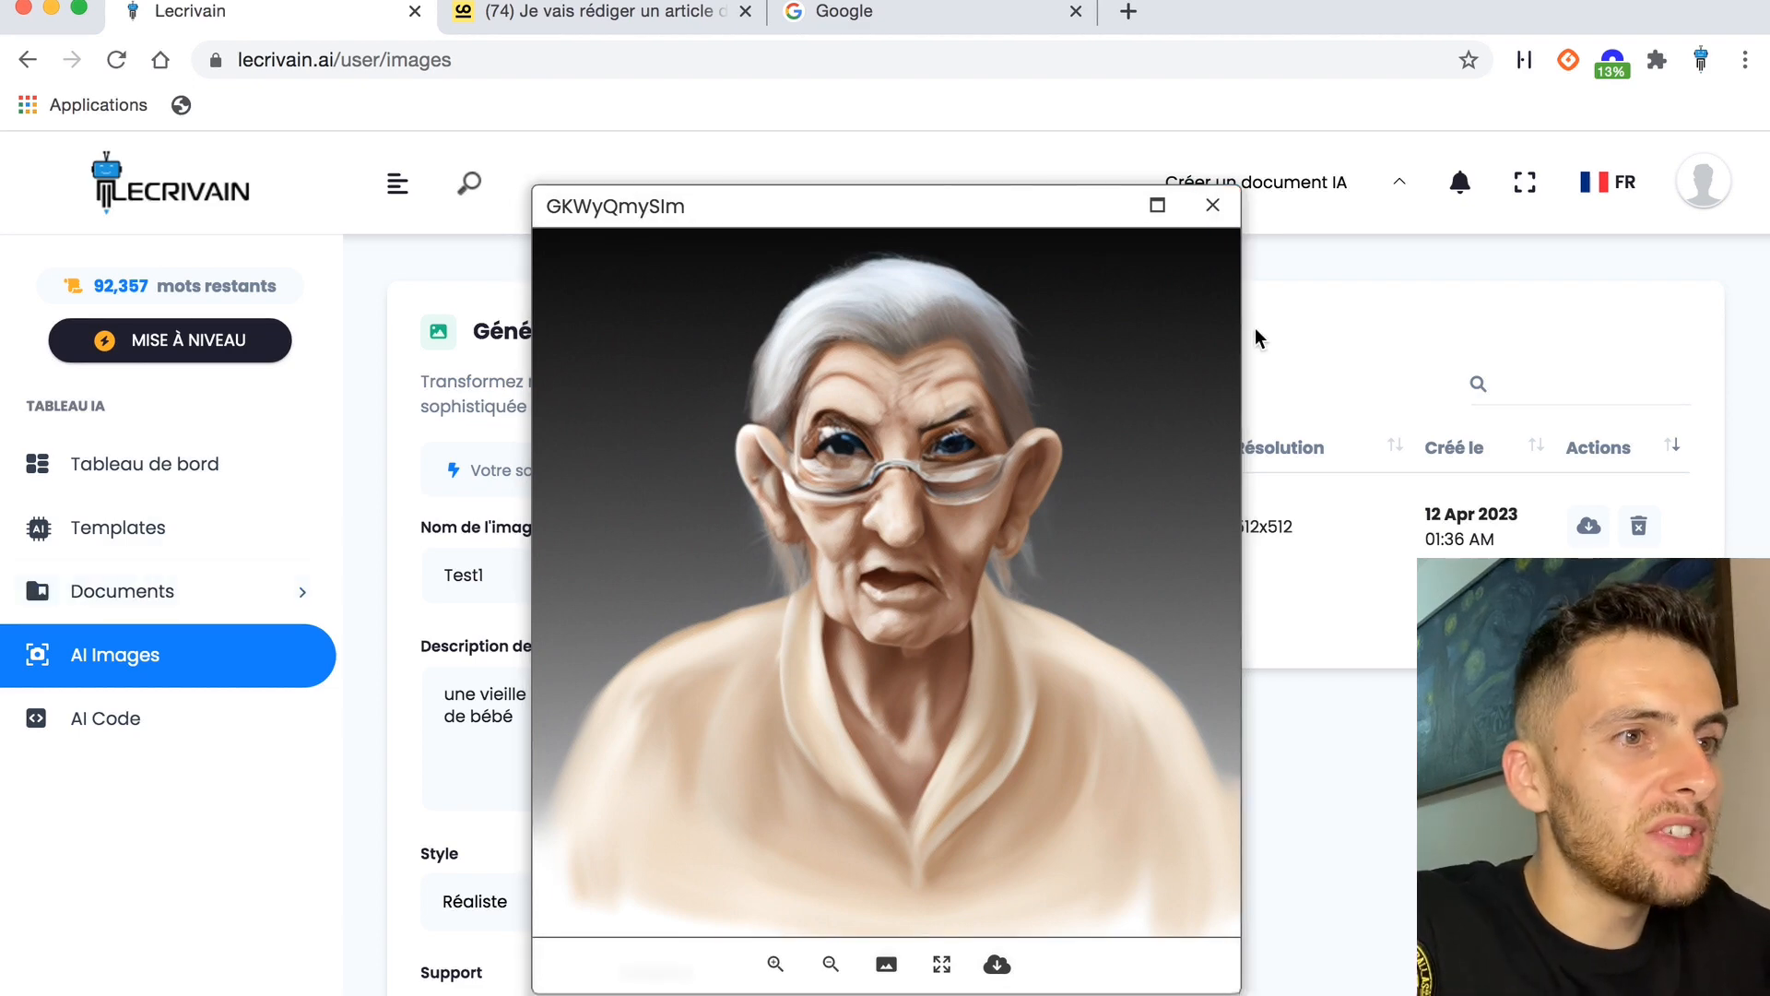
click(1213, 206)
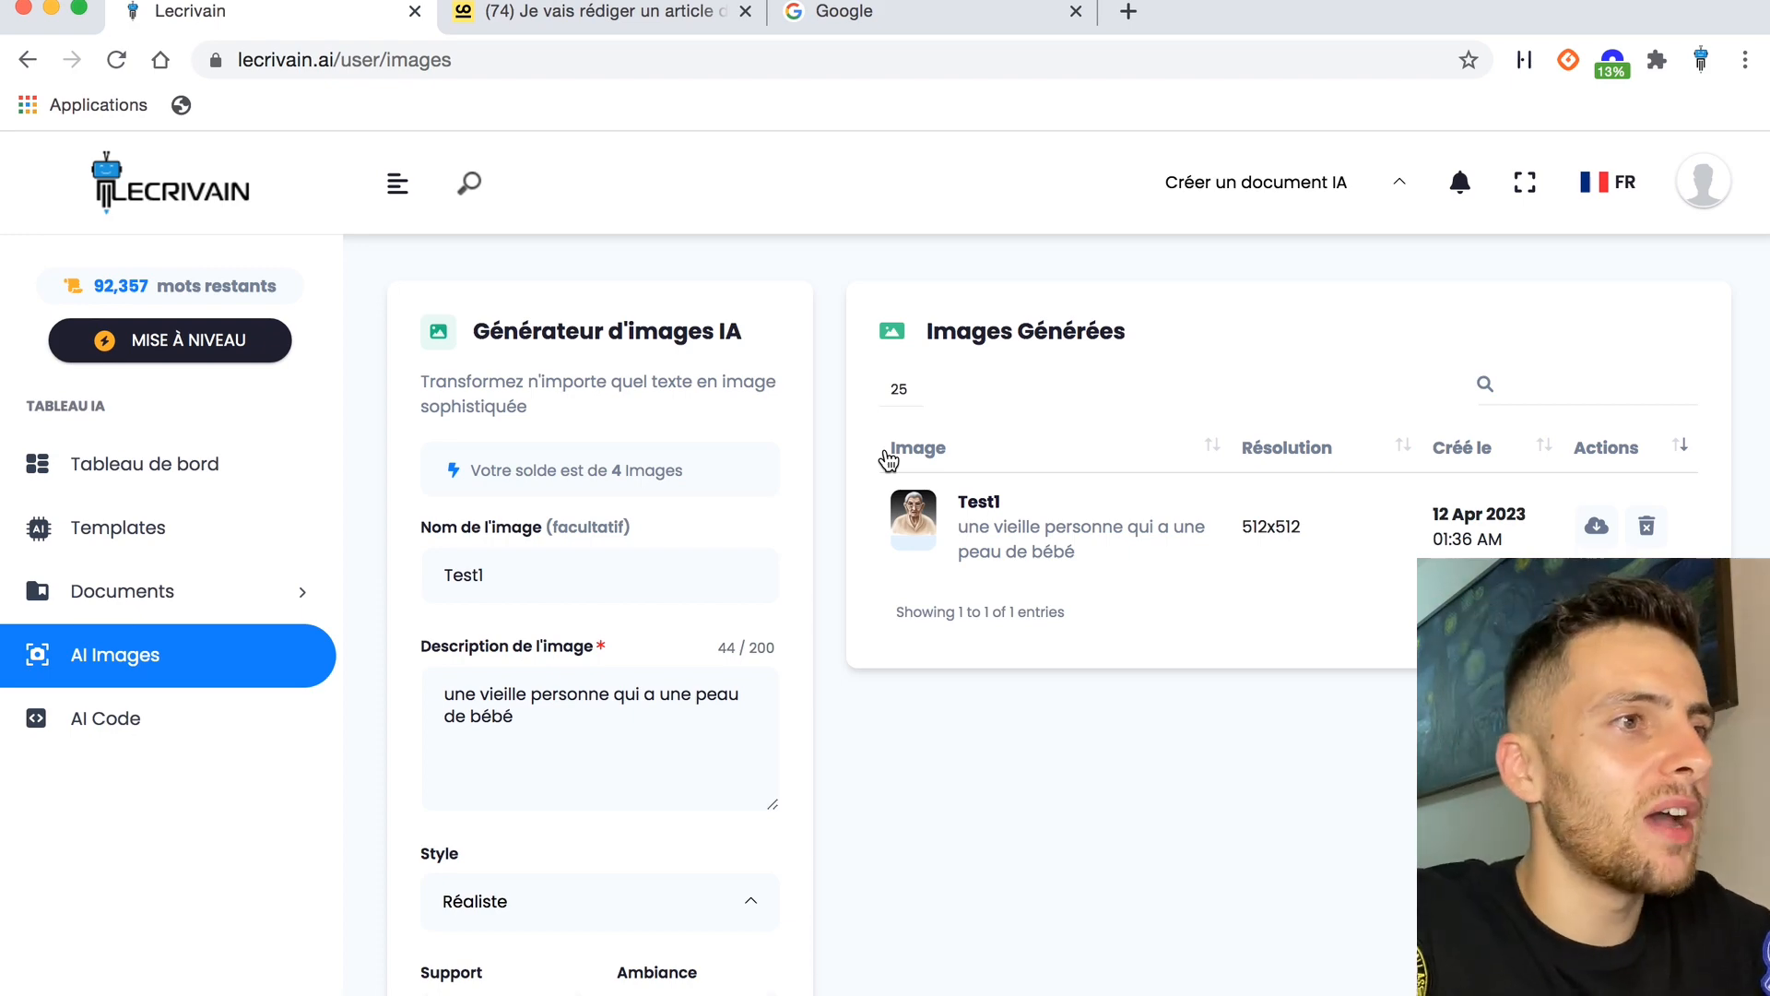
Switch to Google, search for "image libre de droit" and look over the royalty-free image sites listed.
click(844, 13)
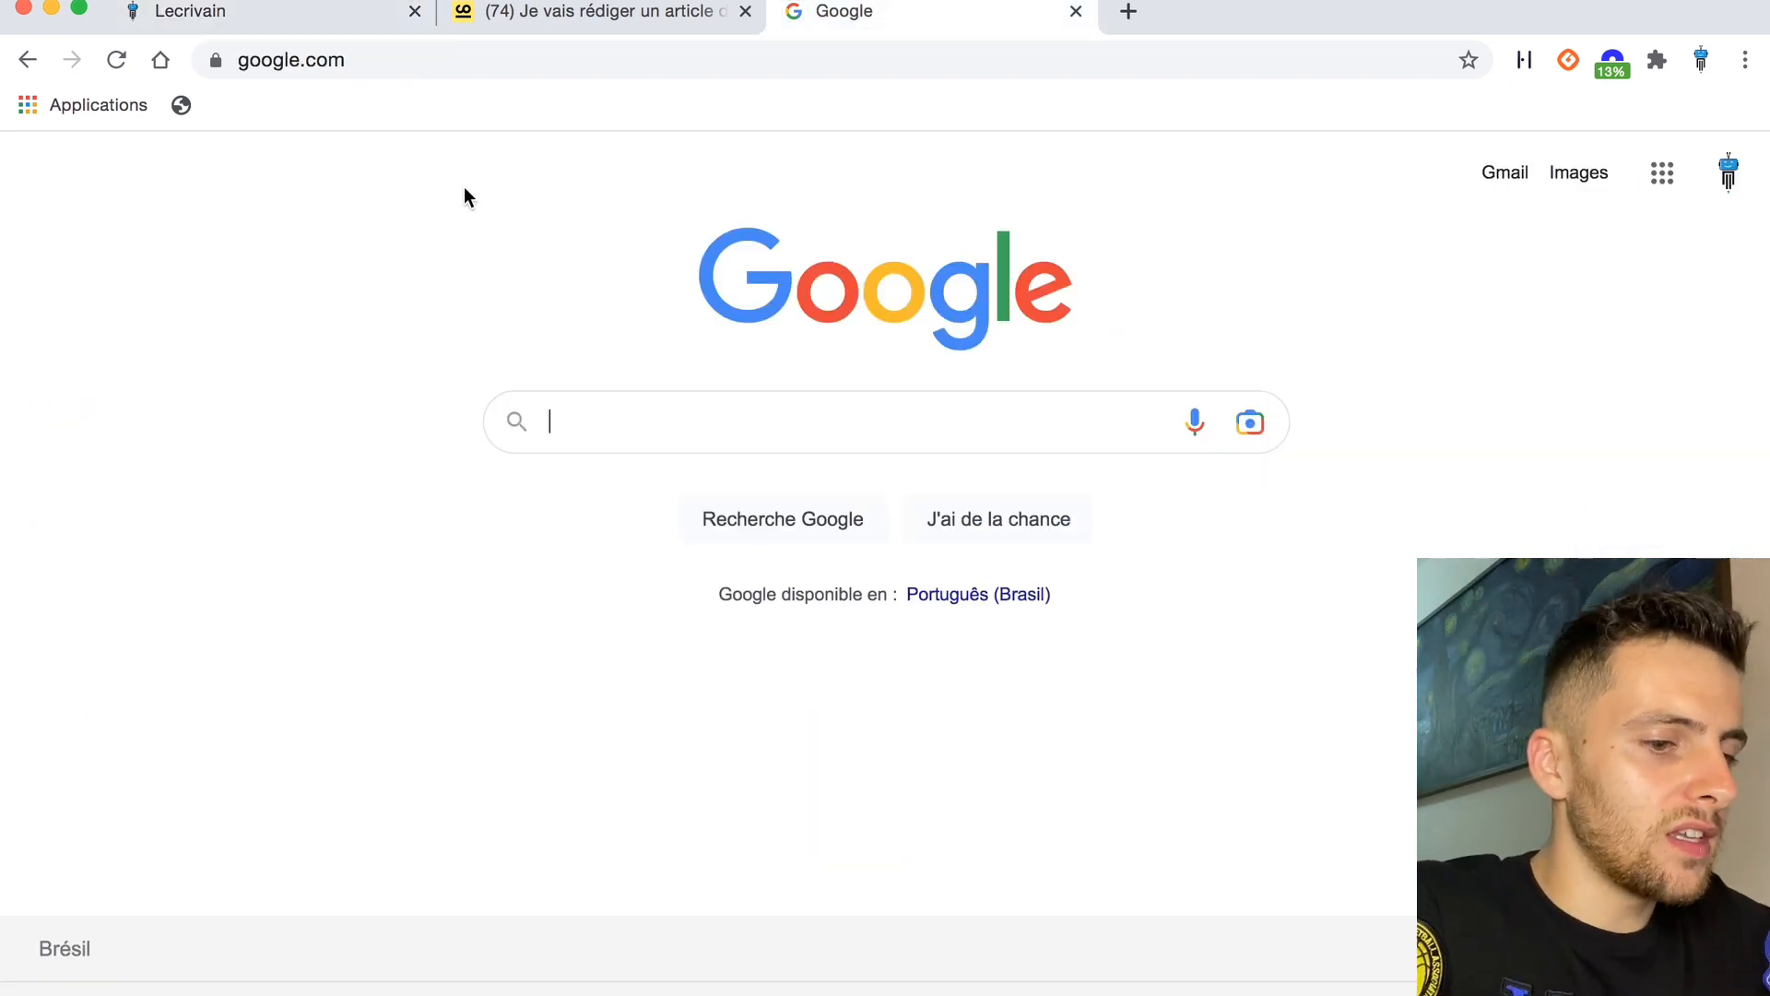
text(image lib)
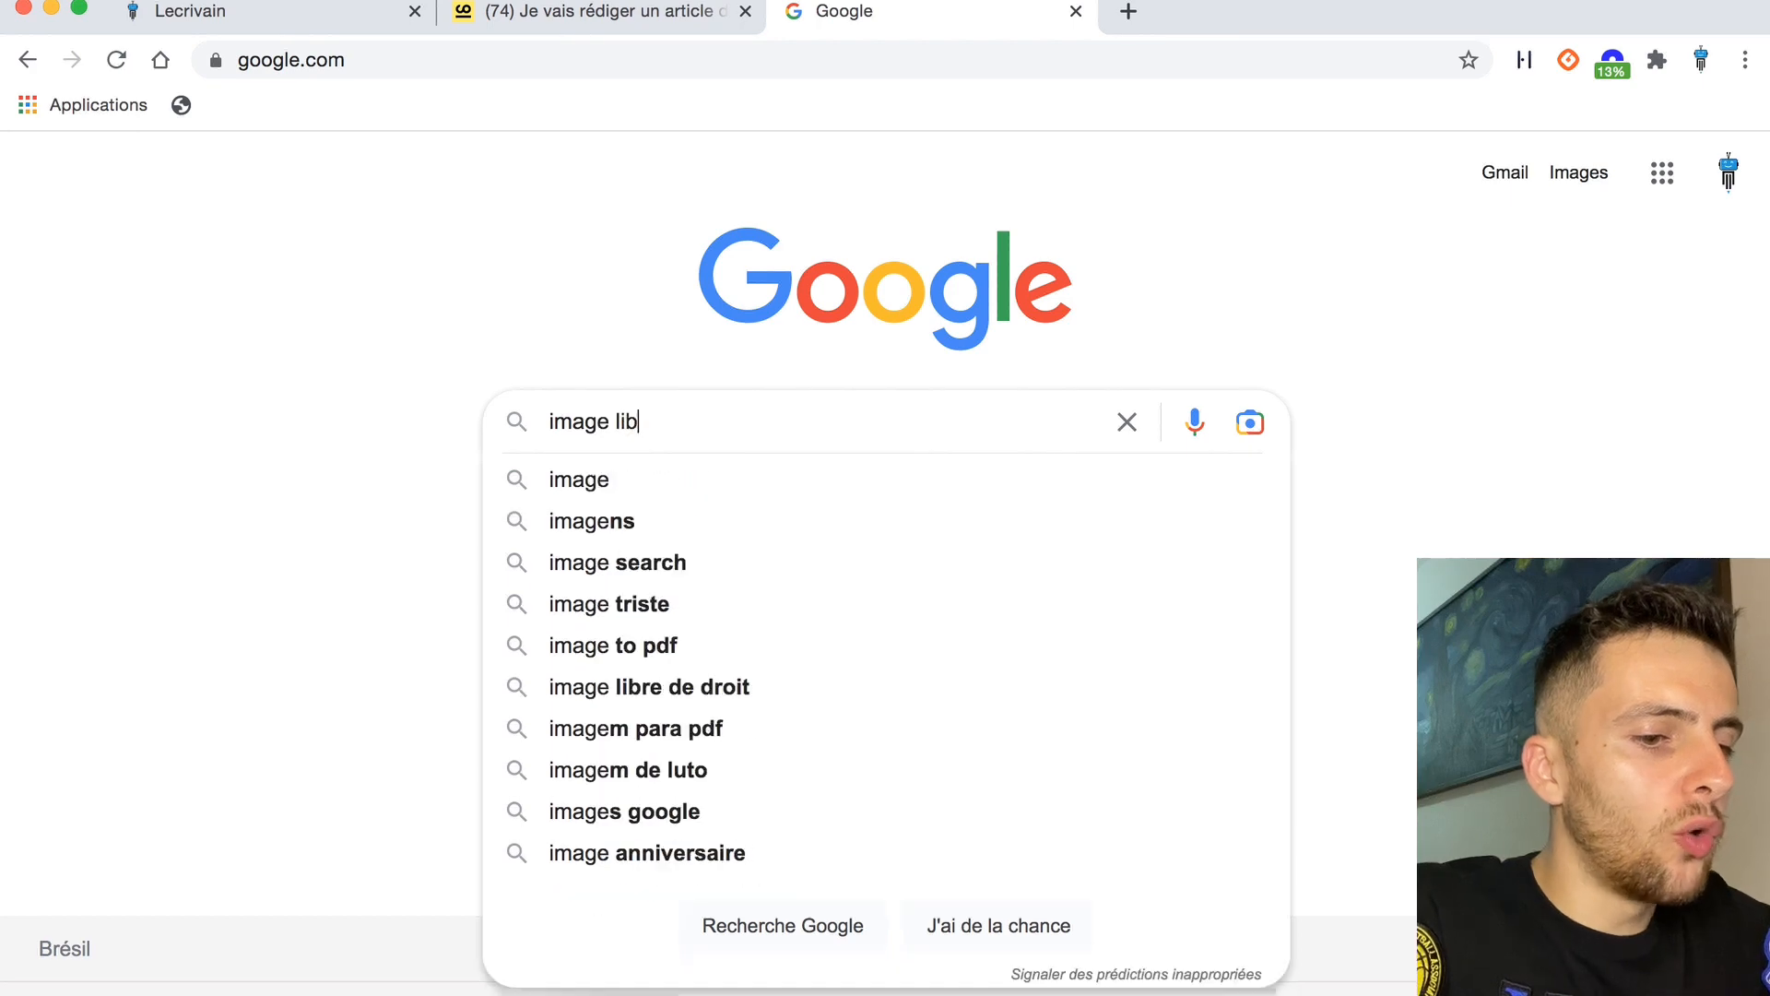
text(re de droit)
key(Return)
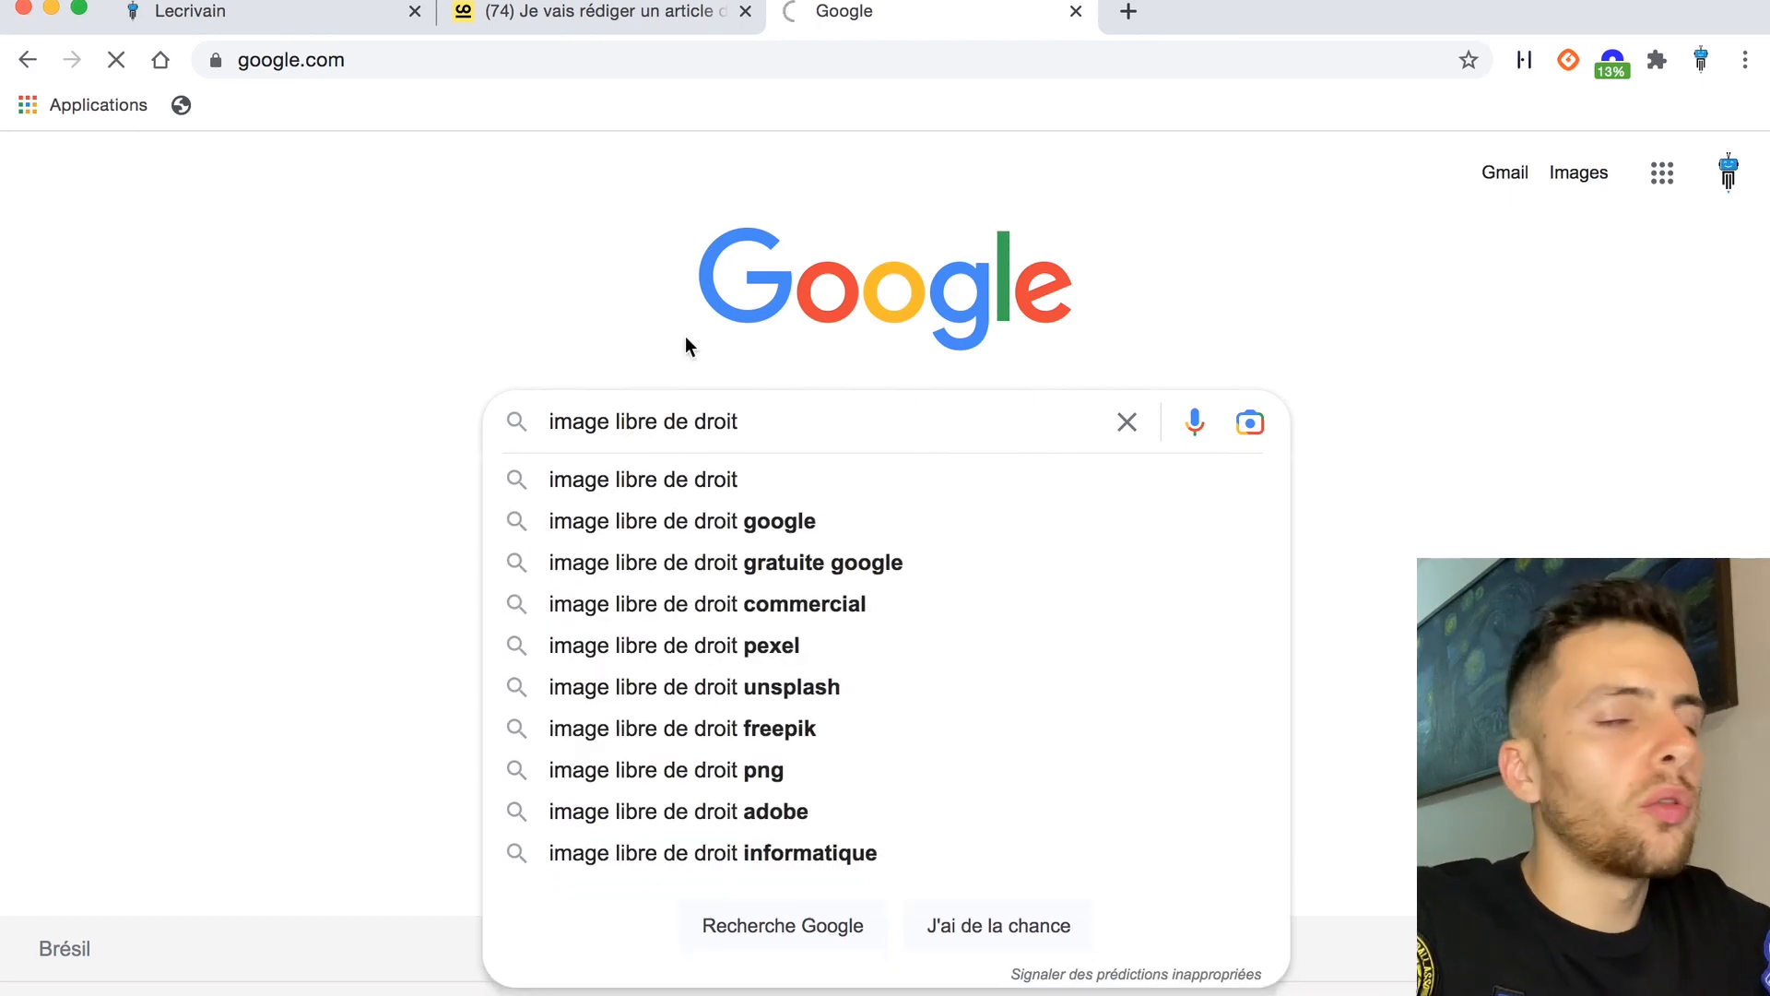
scroll(630, 633, down, 5)
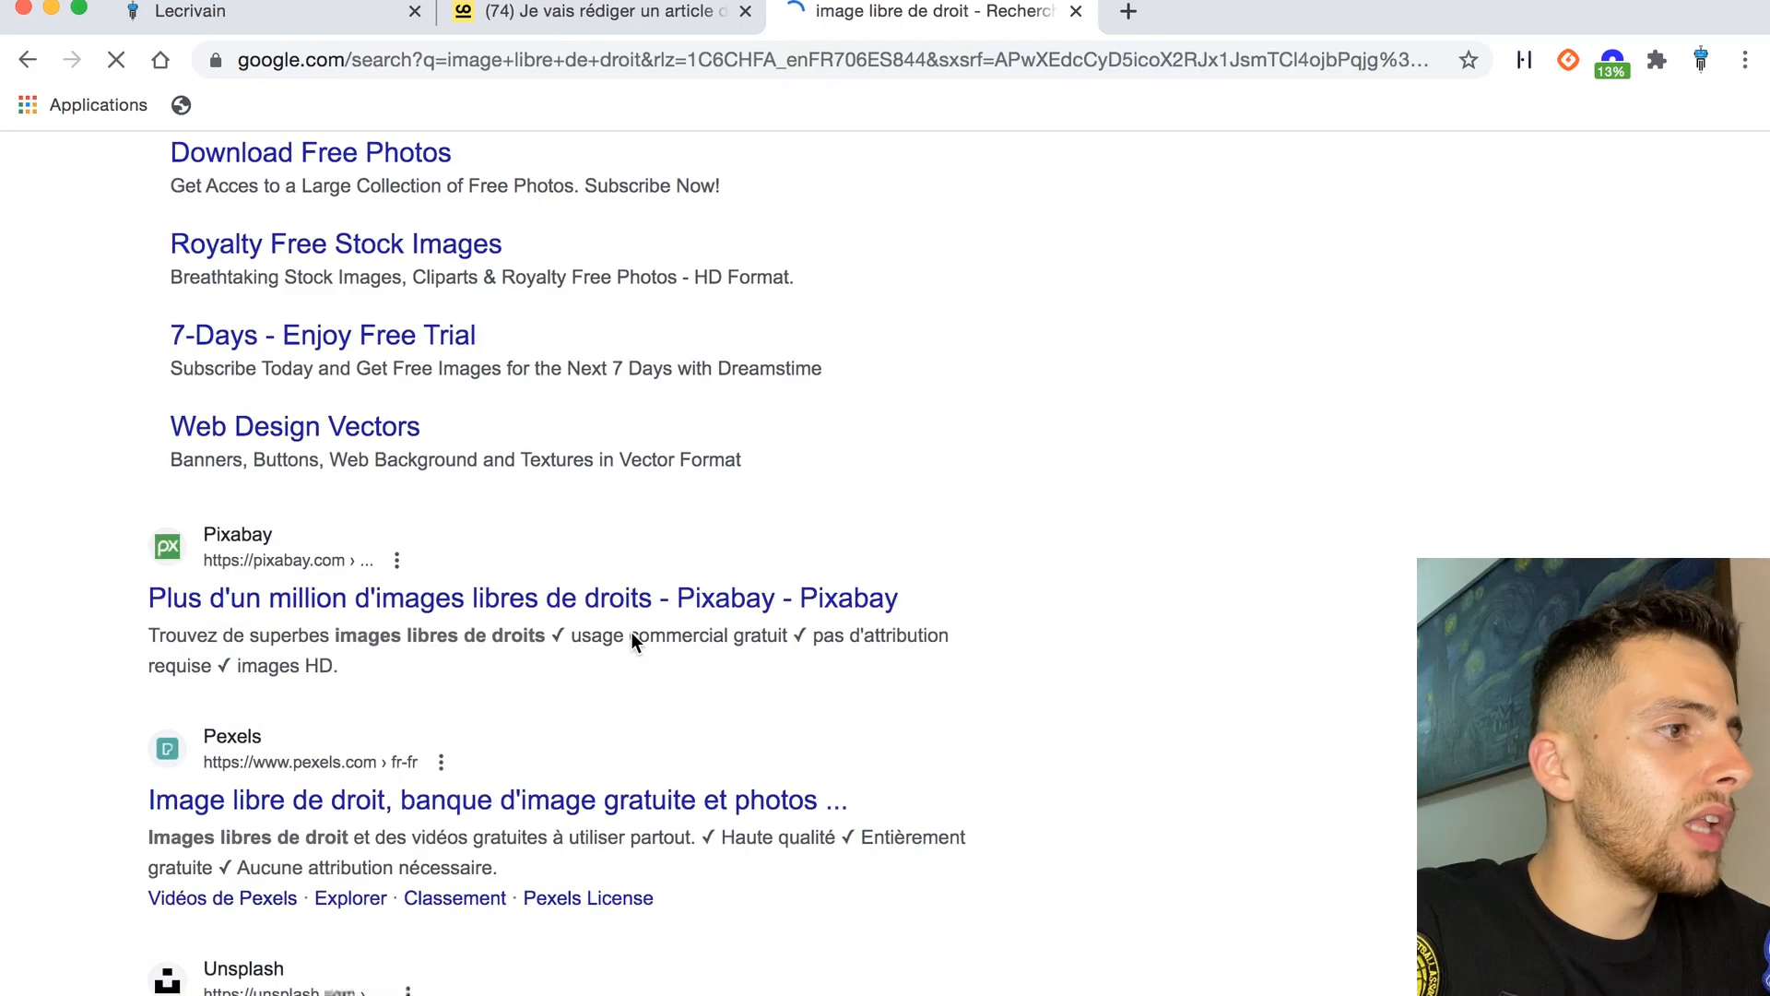
scroll(631, 632, up, 4)
scroll(630, 632, down, 9)
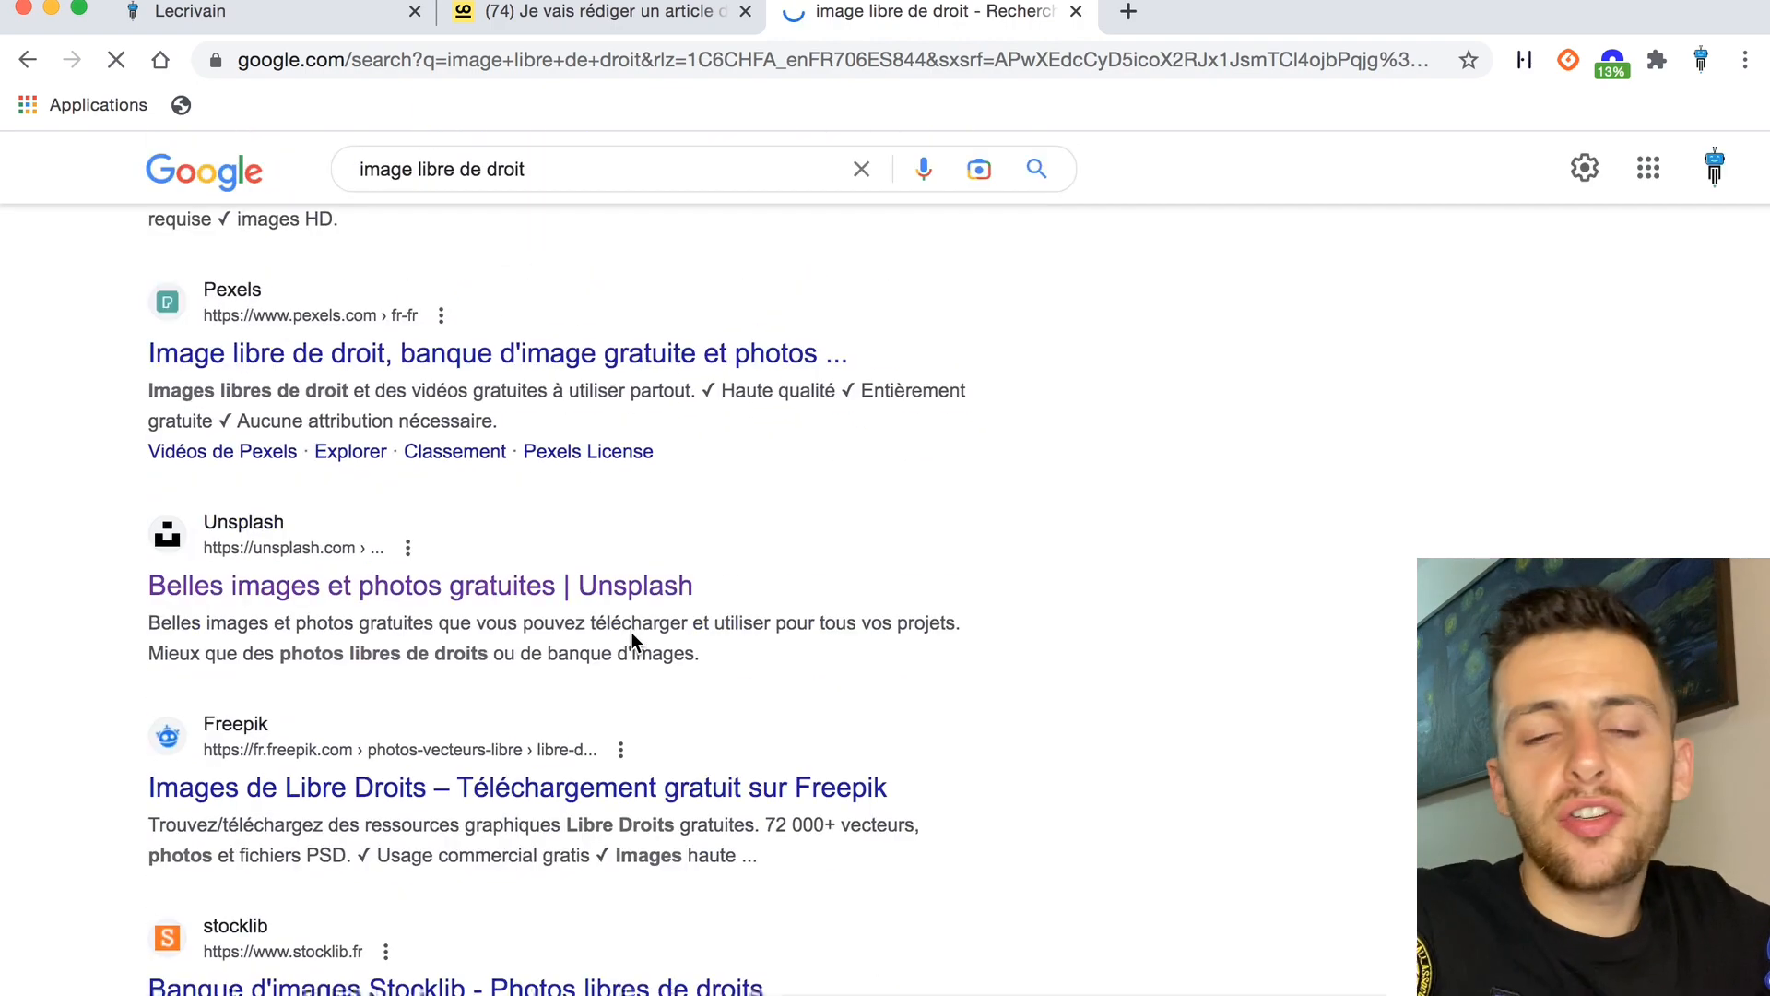
scroll(631, 633, up, 4)
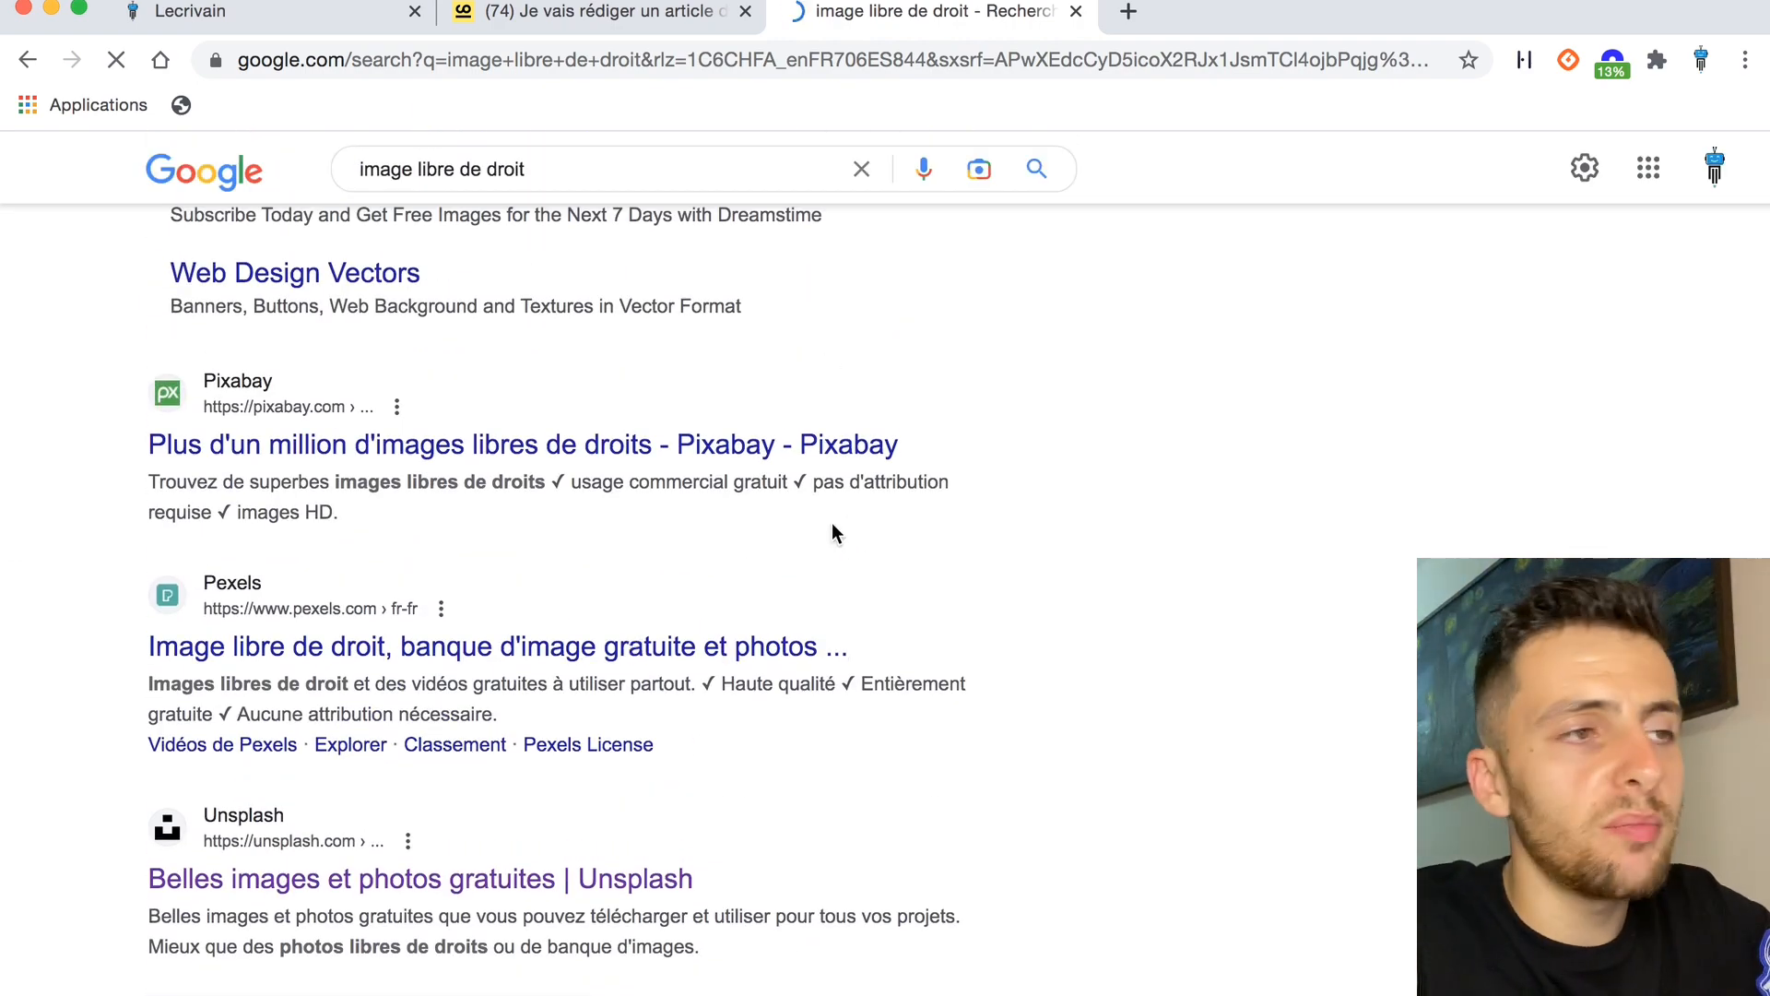
scroll(1265, 506, up, 7)
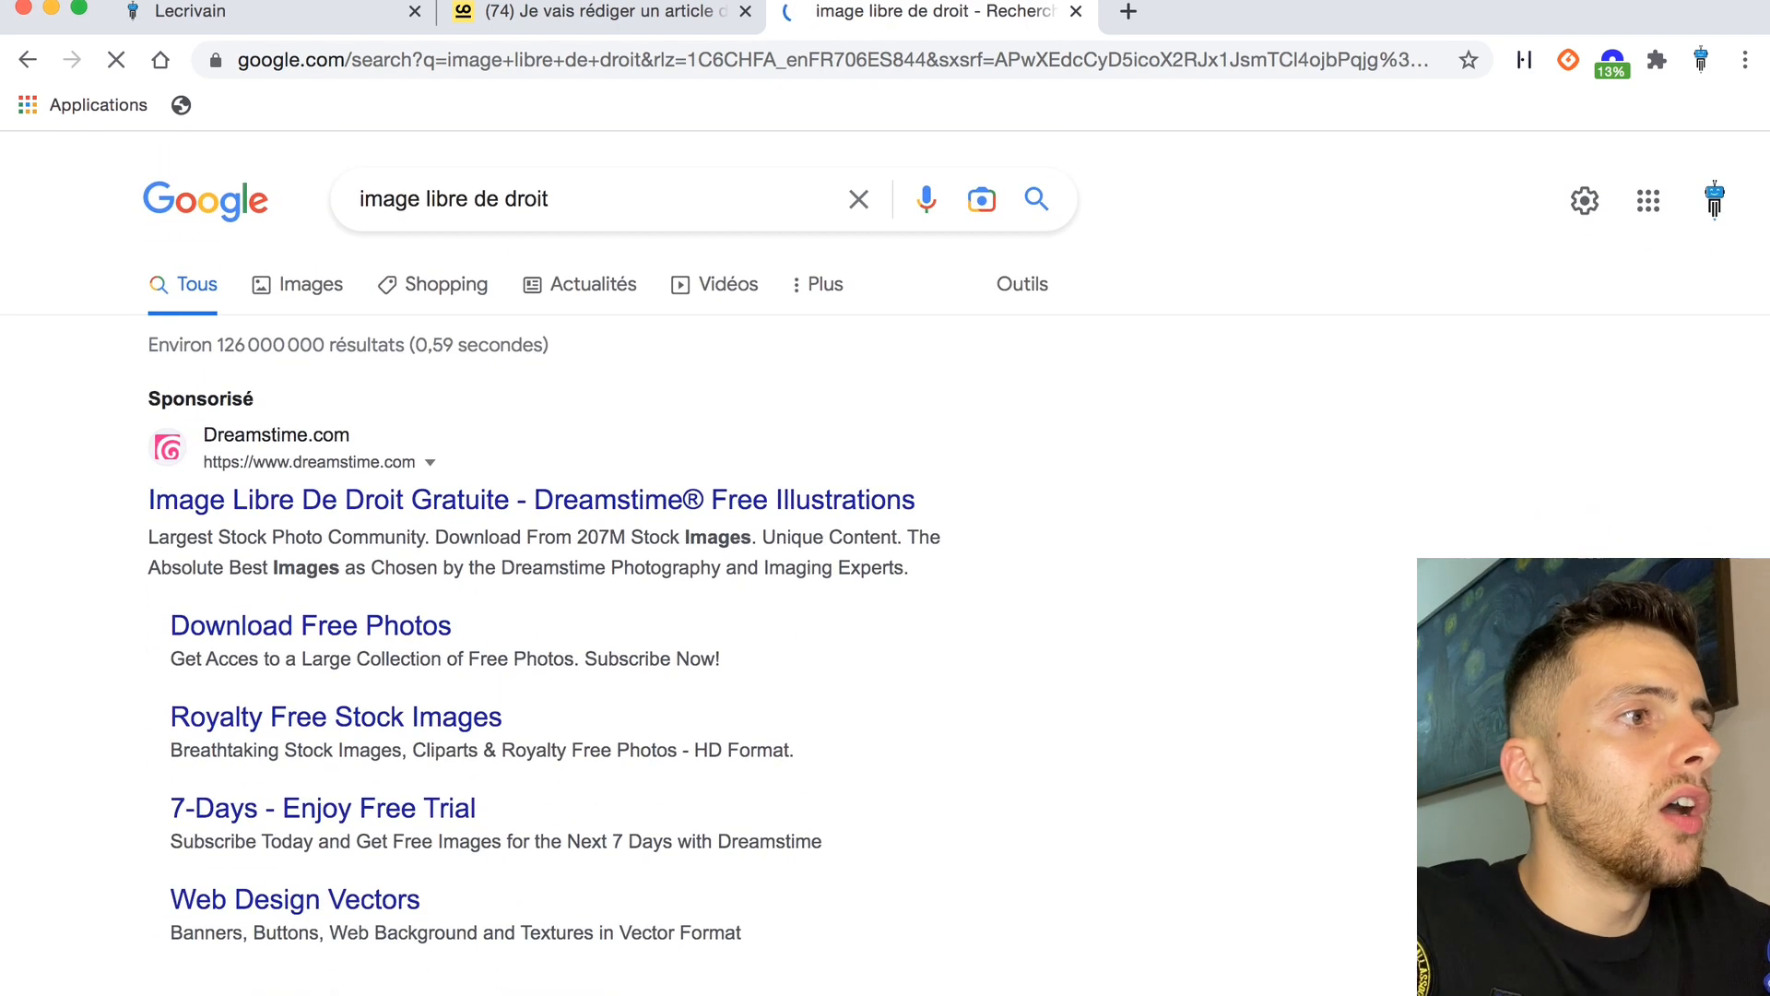
Switch to ComeUp and go from the blog article service to the site's home page.
click(247, 13)
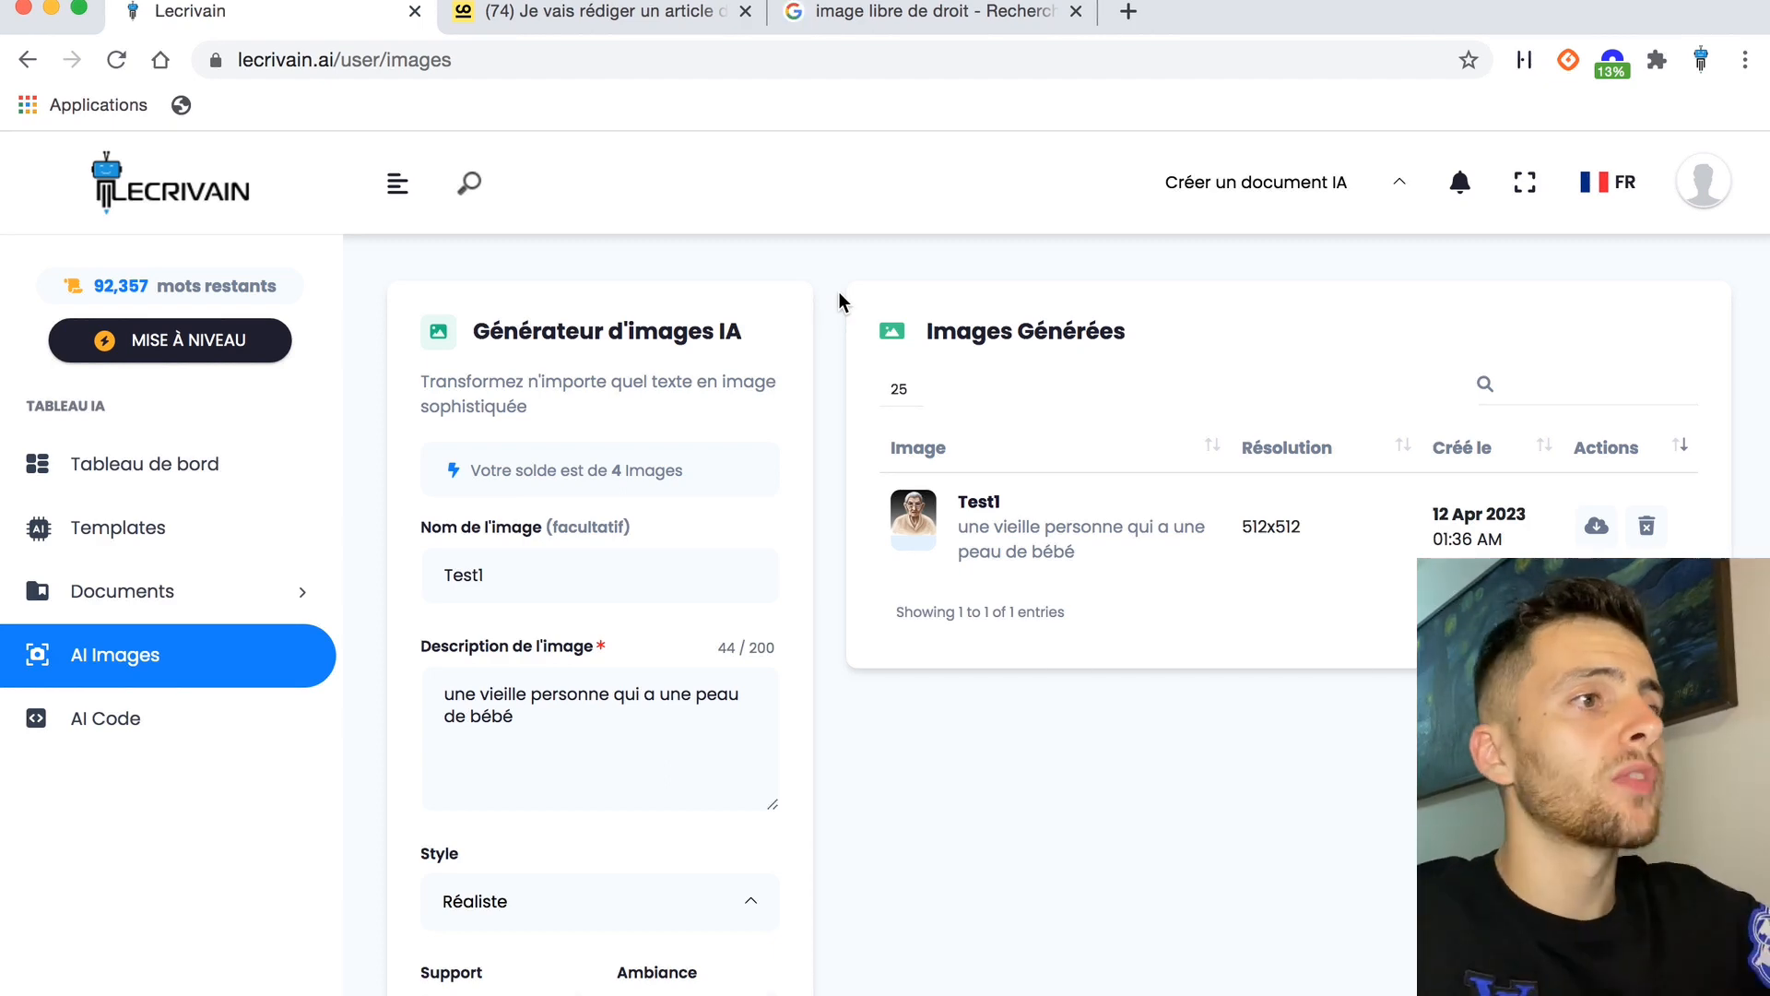
click(590, 15)
mouse_move(1556, 232)
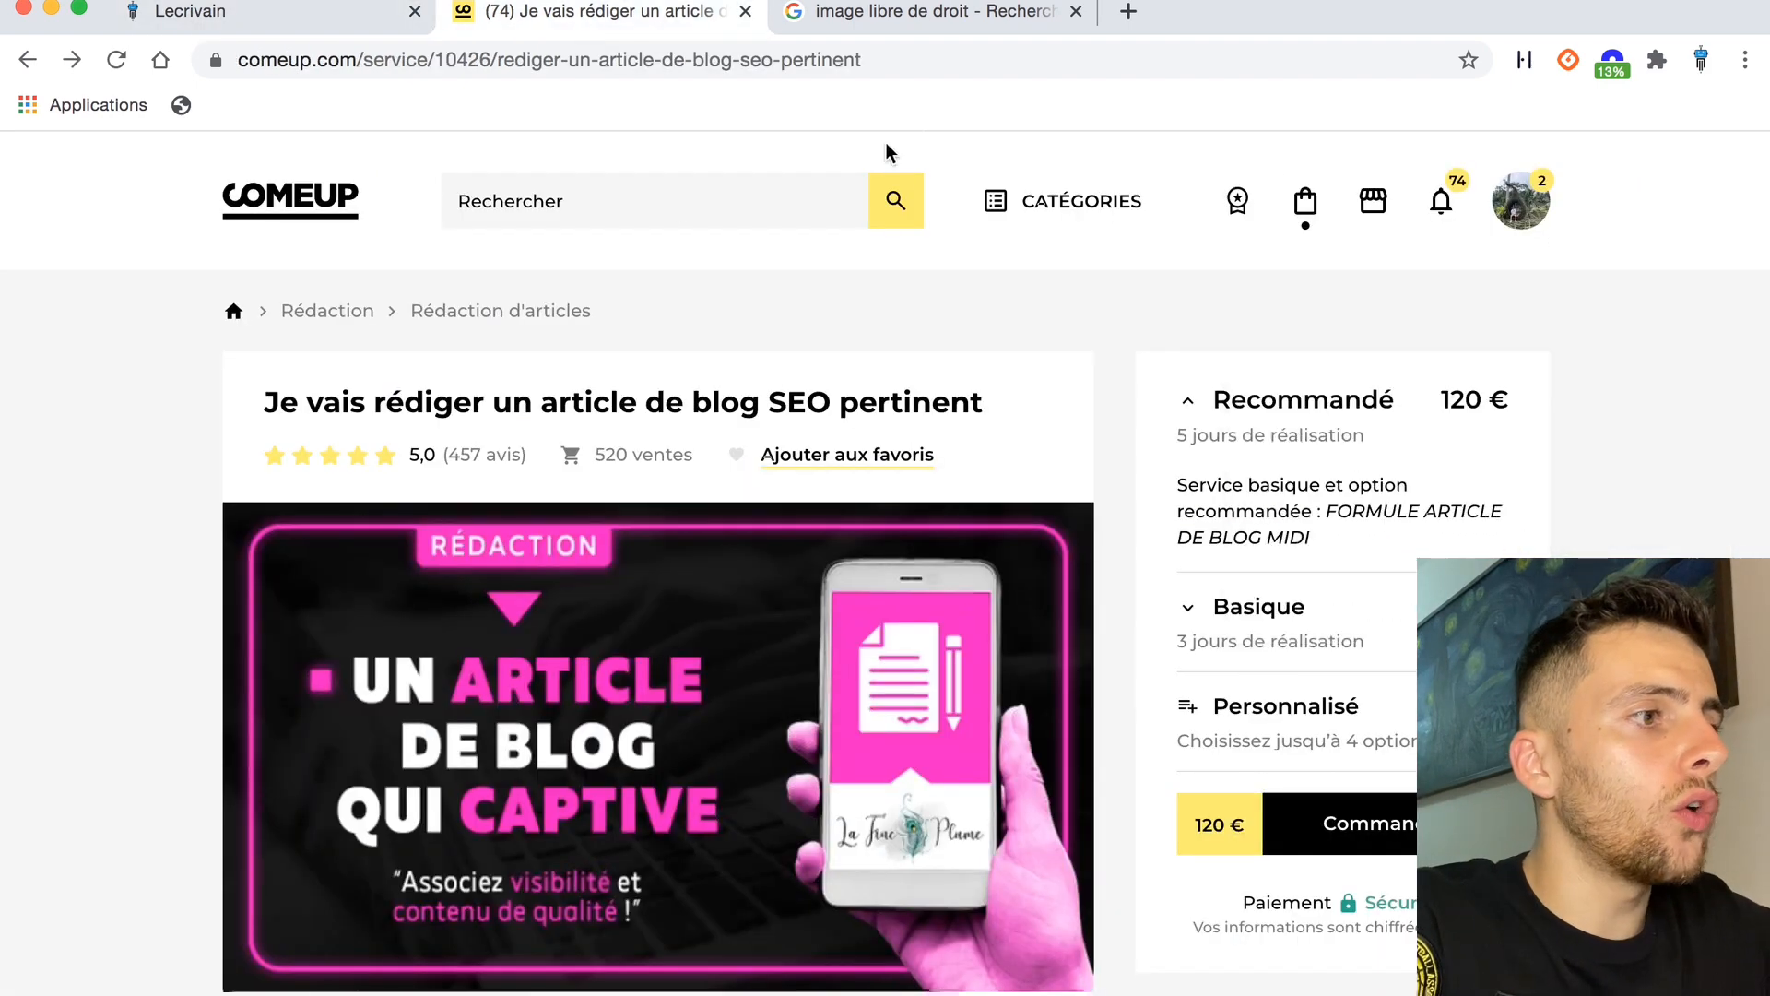
click(279, 205)
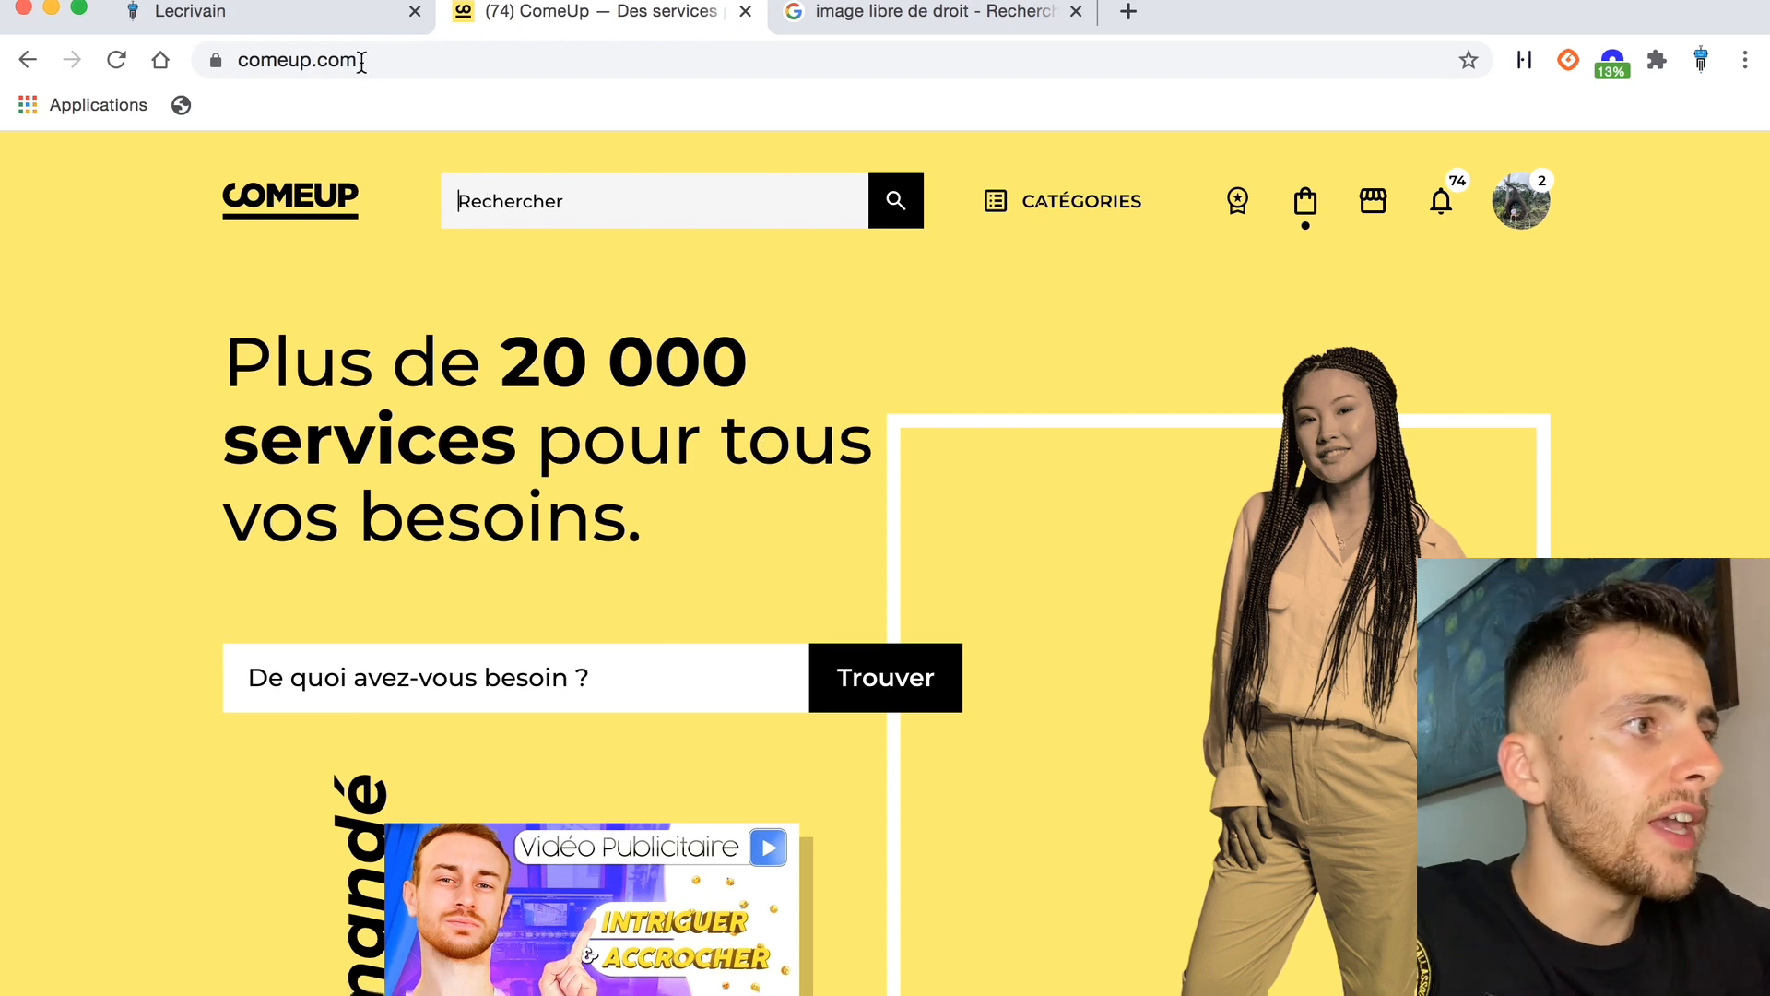
Return to Lecrivain and open the Description service (Freelancer) template from the Marketing & Ads templates.
click(238, 13)
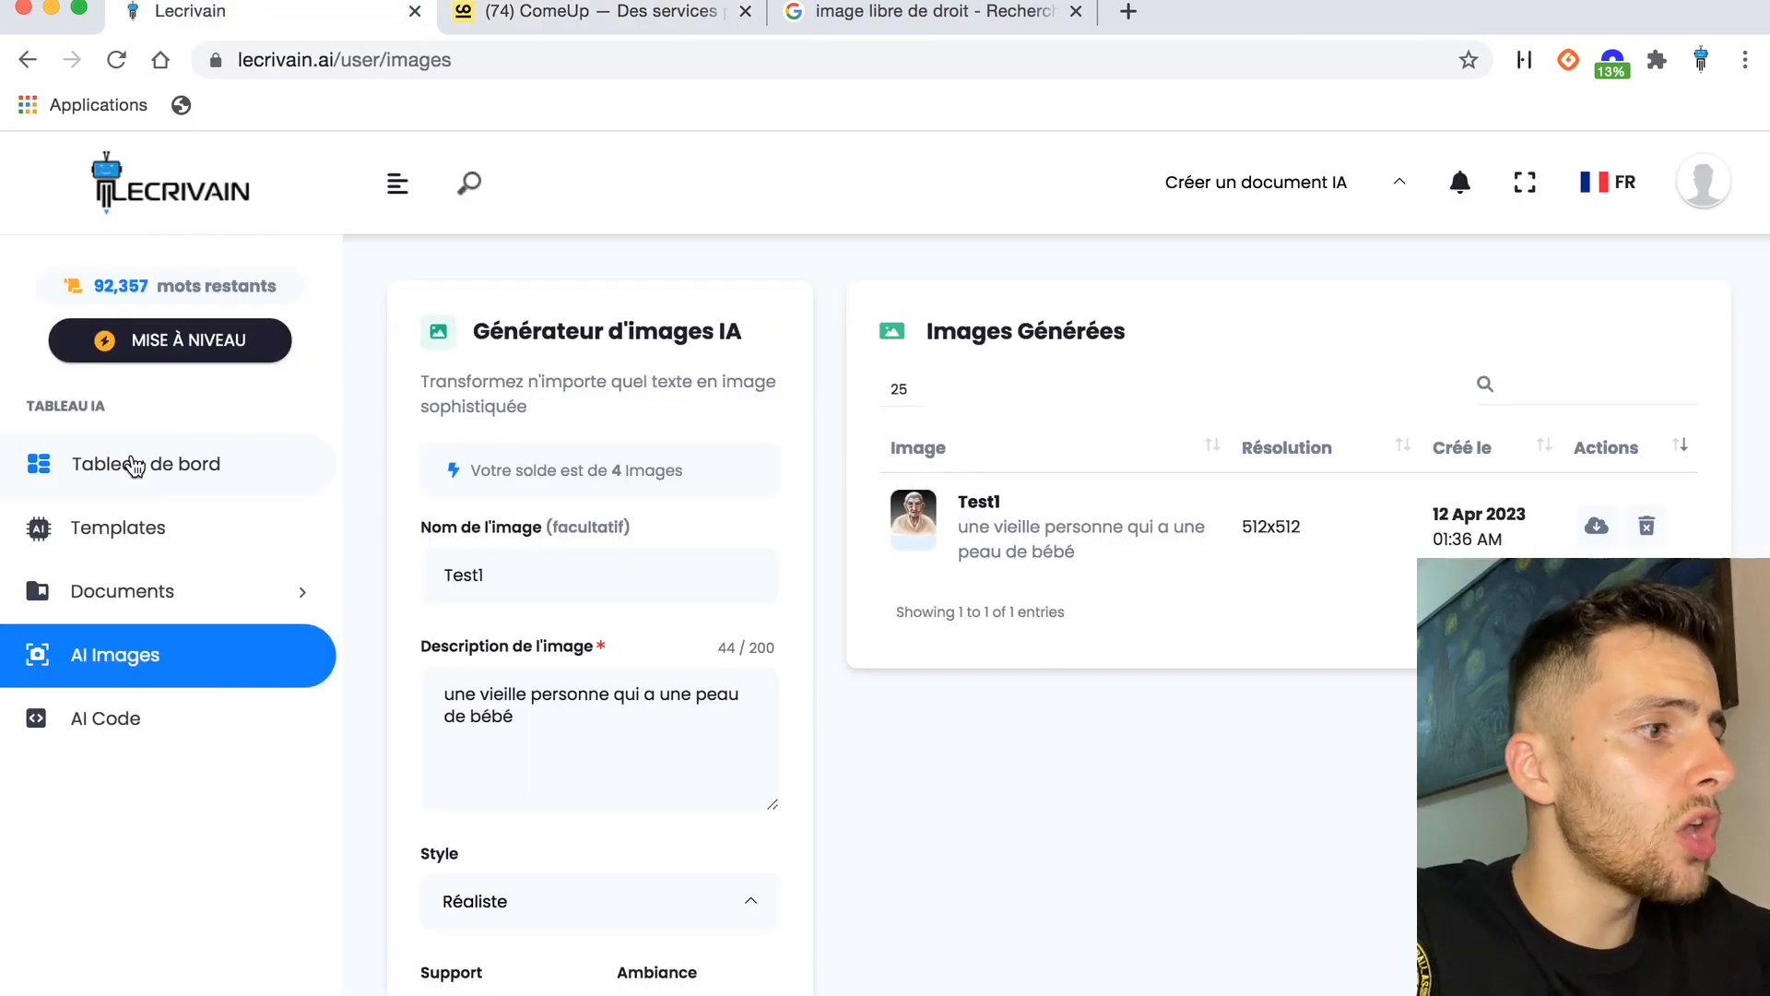
click(183, 537)
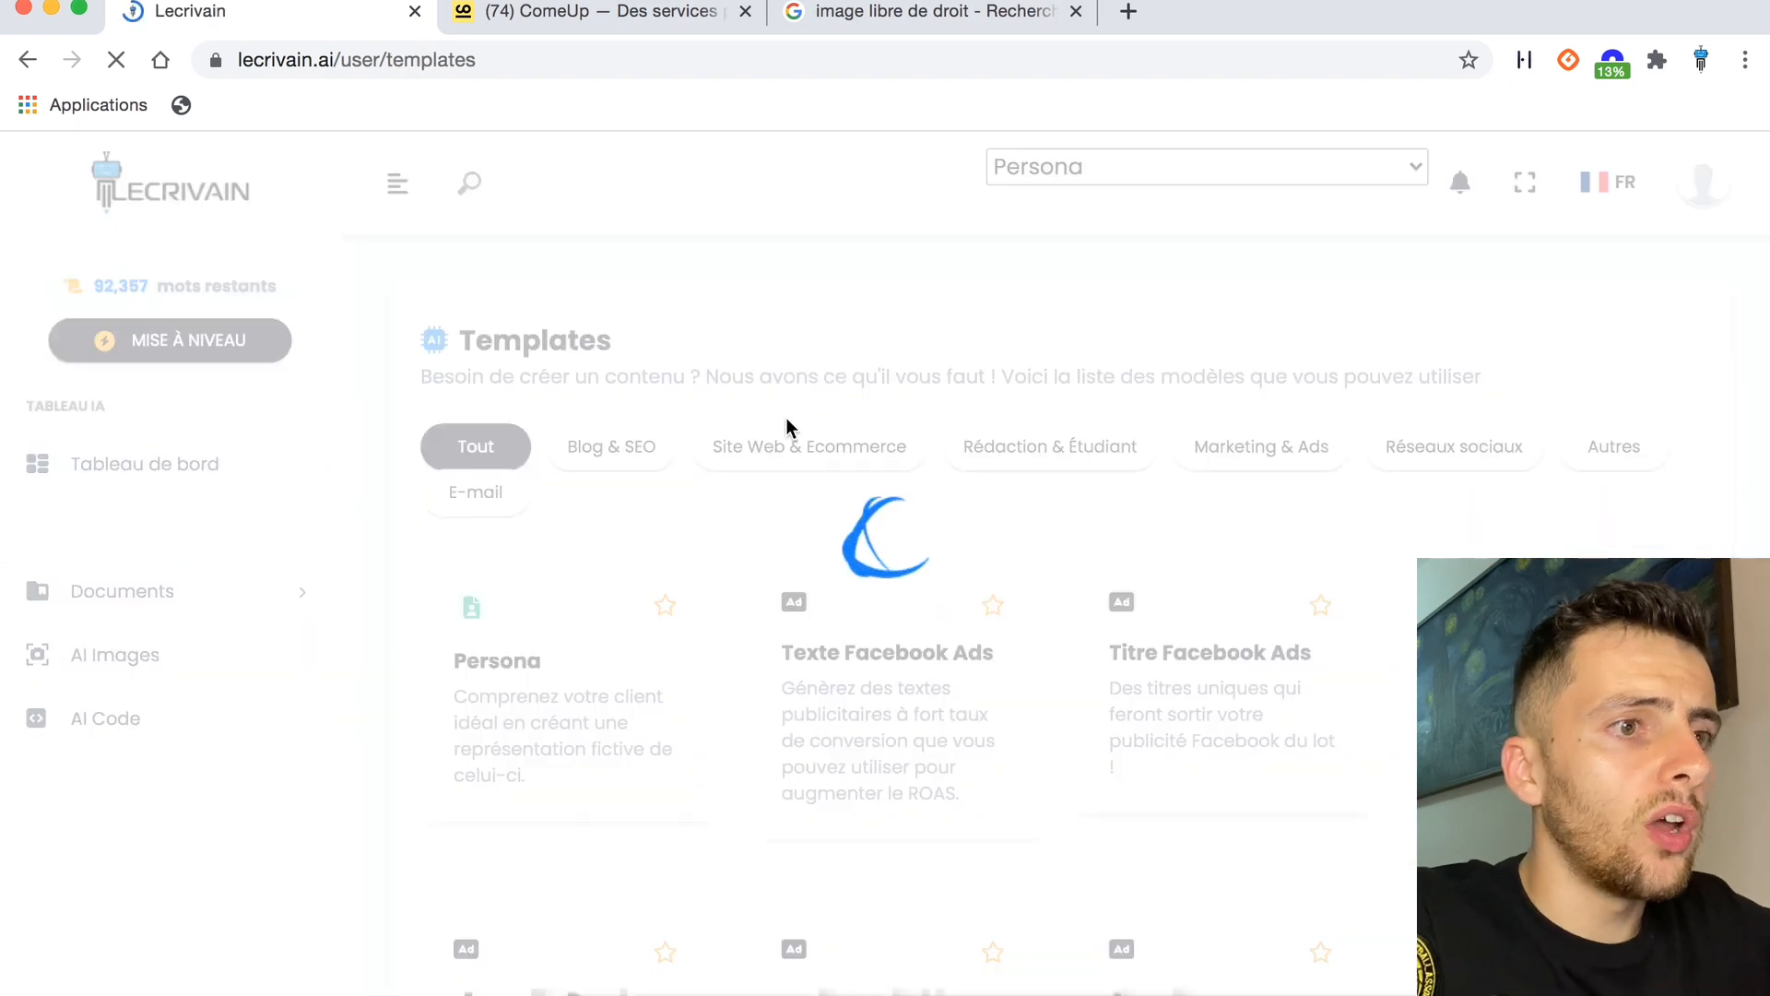
click(1261, 452)
scroll(1066, 627, down, 5)
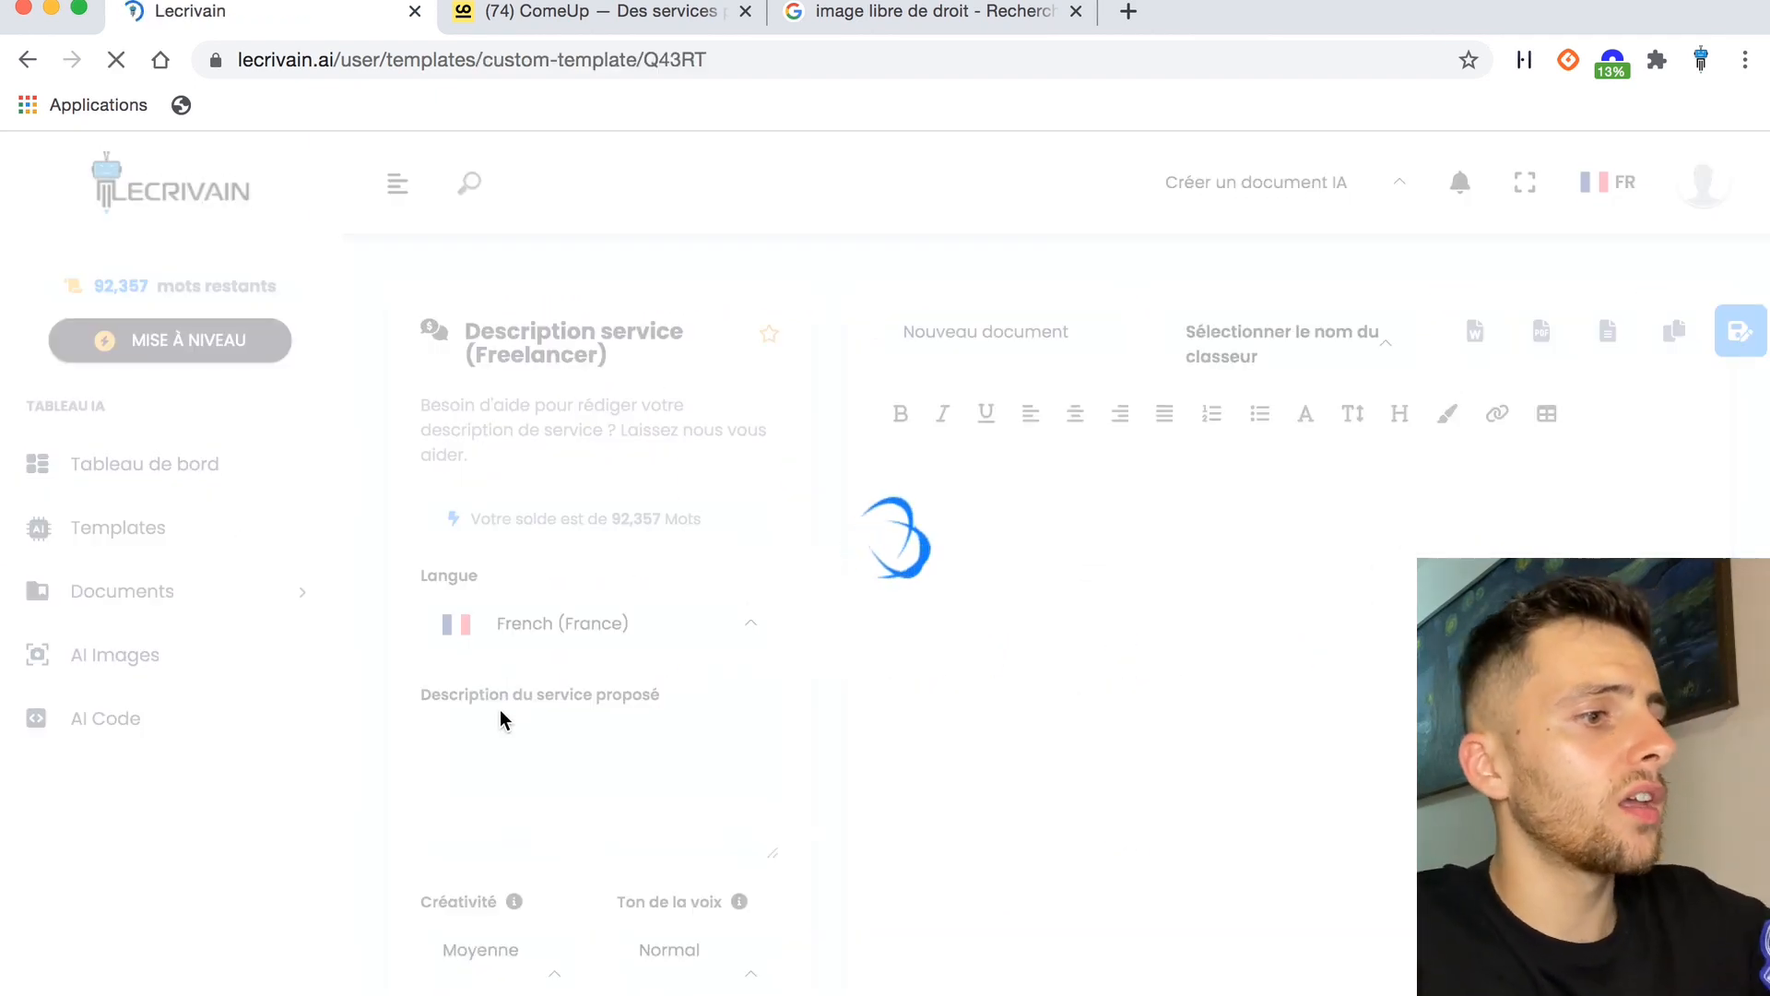
Describe the service as "je vends un service de rédaction d'article de blog optimisé seo pour site ecommerce" and generate the text.
click(510, 768)
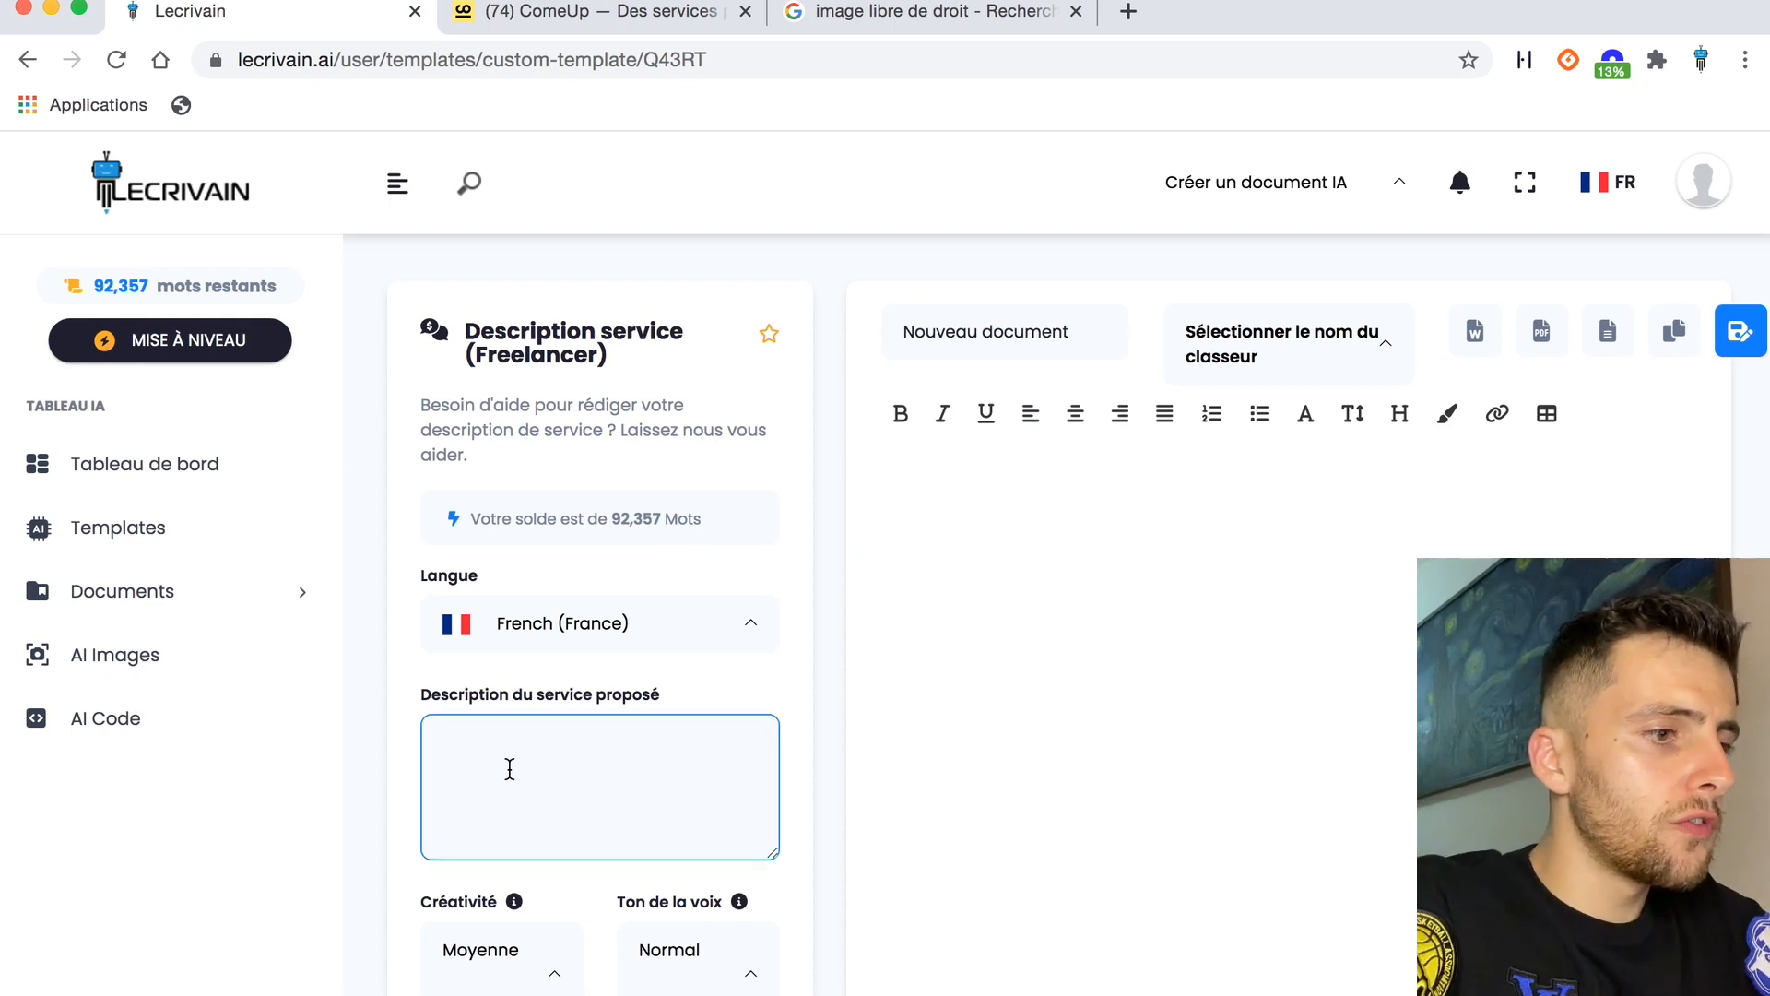
text(je vends un service de r)
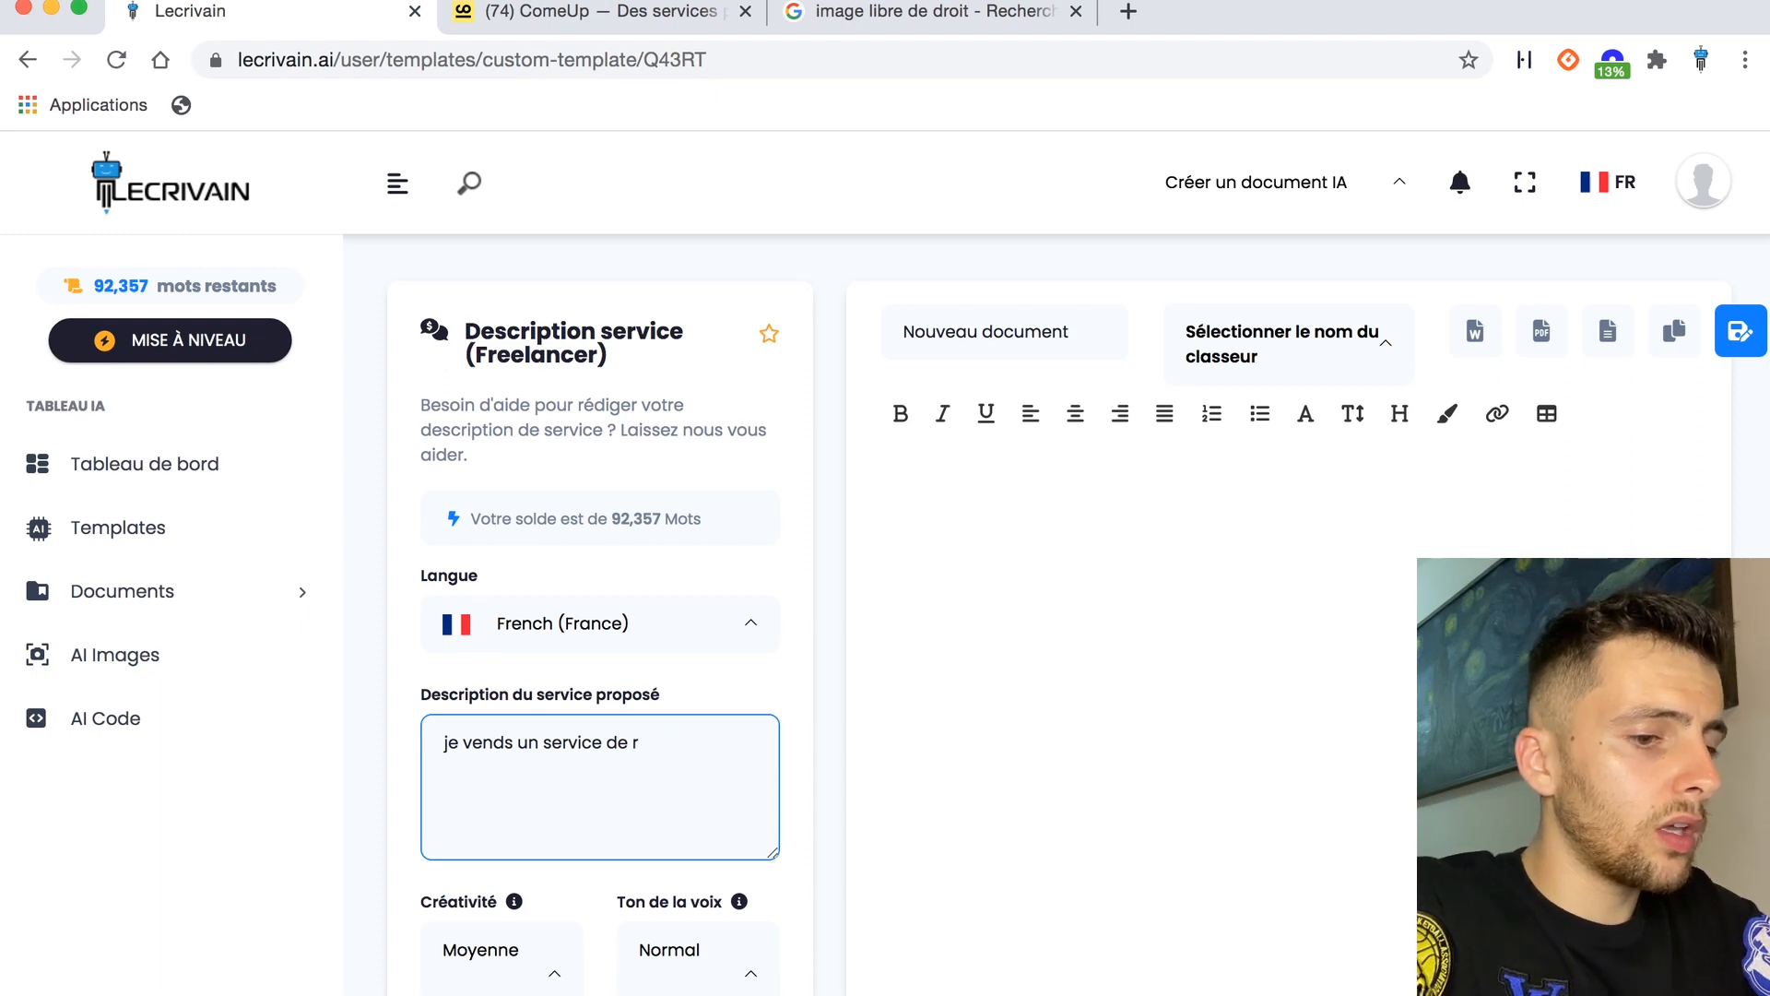
text(édac)
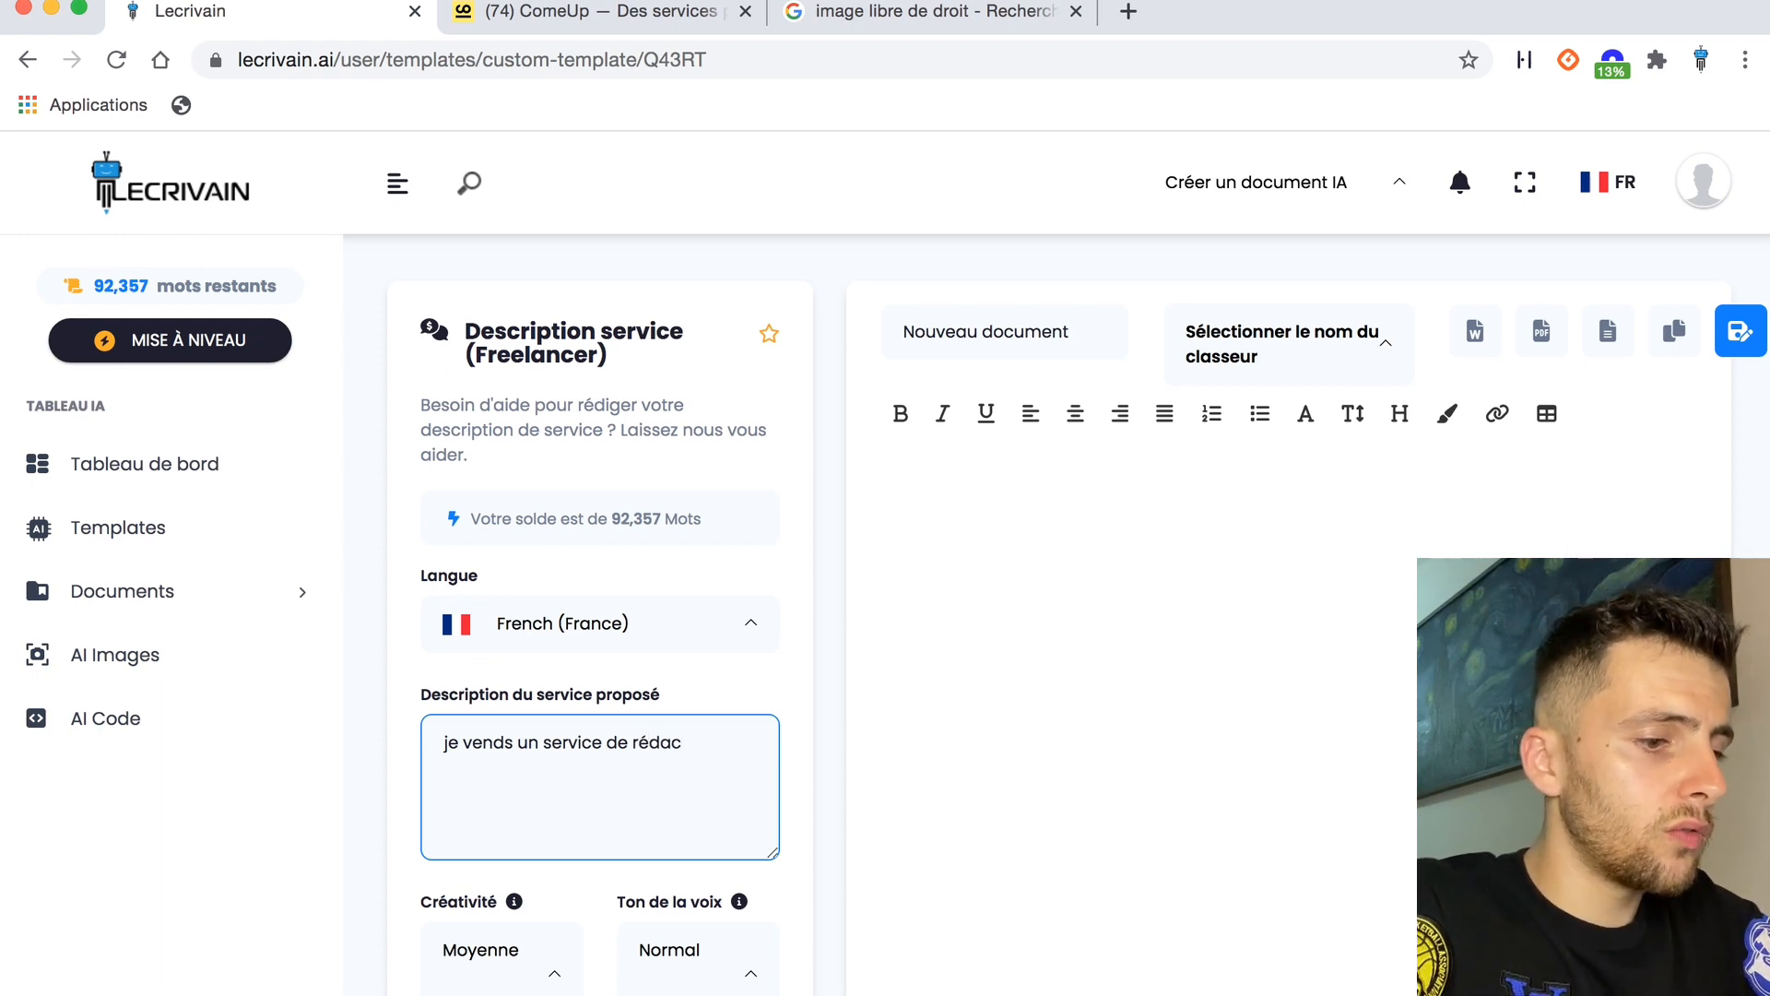
text(iion d'article de blog optimisé seo pour sit)
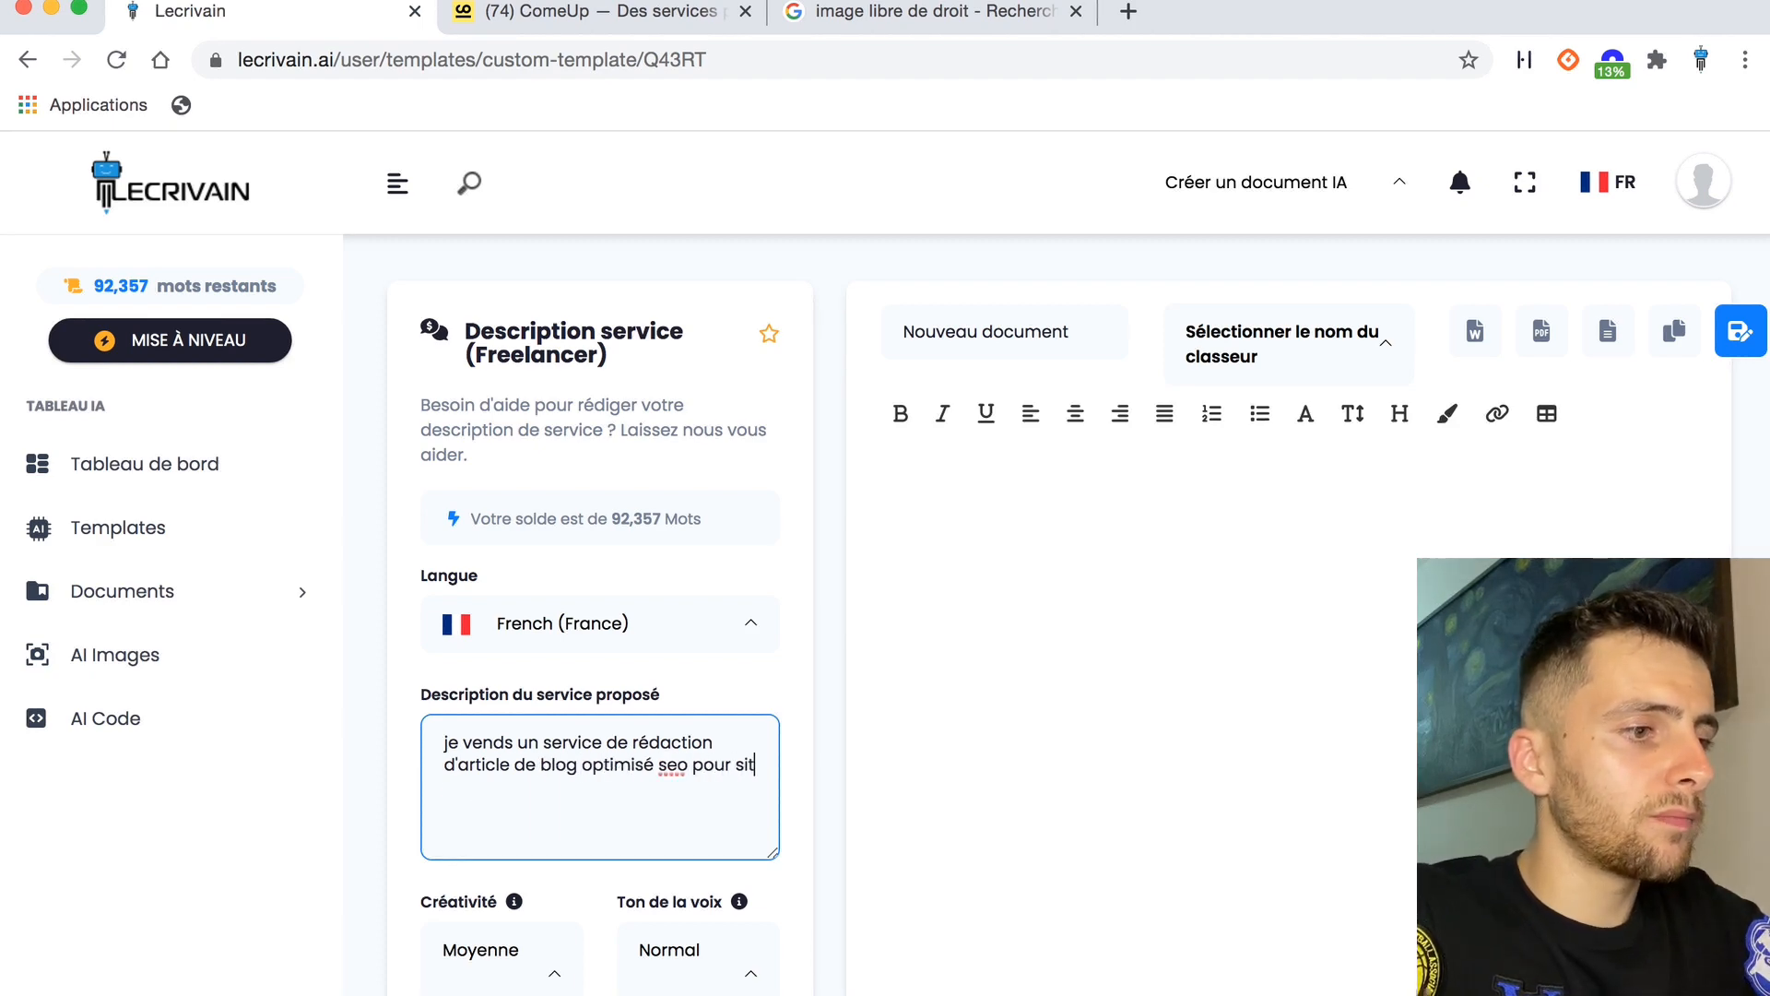
text(e ecommerce)
scroll(599, 866, down, 5)
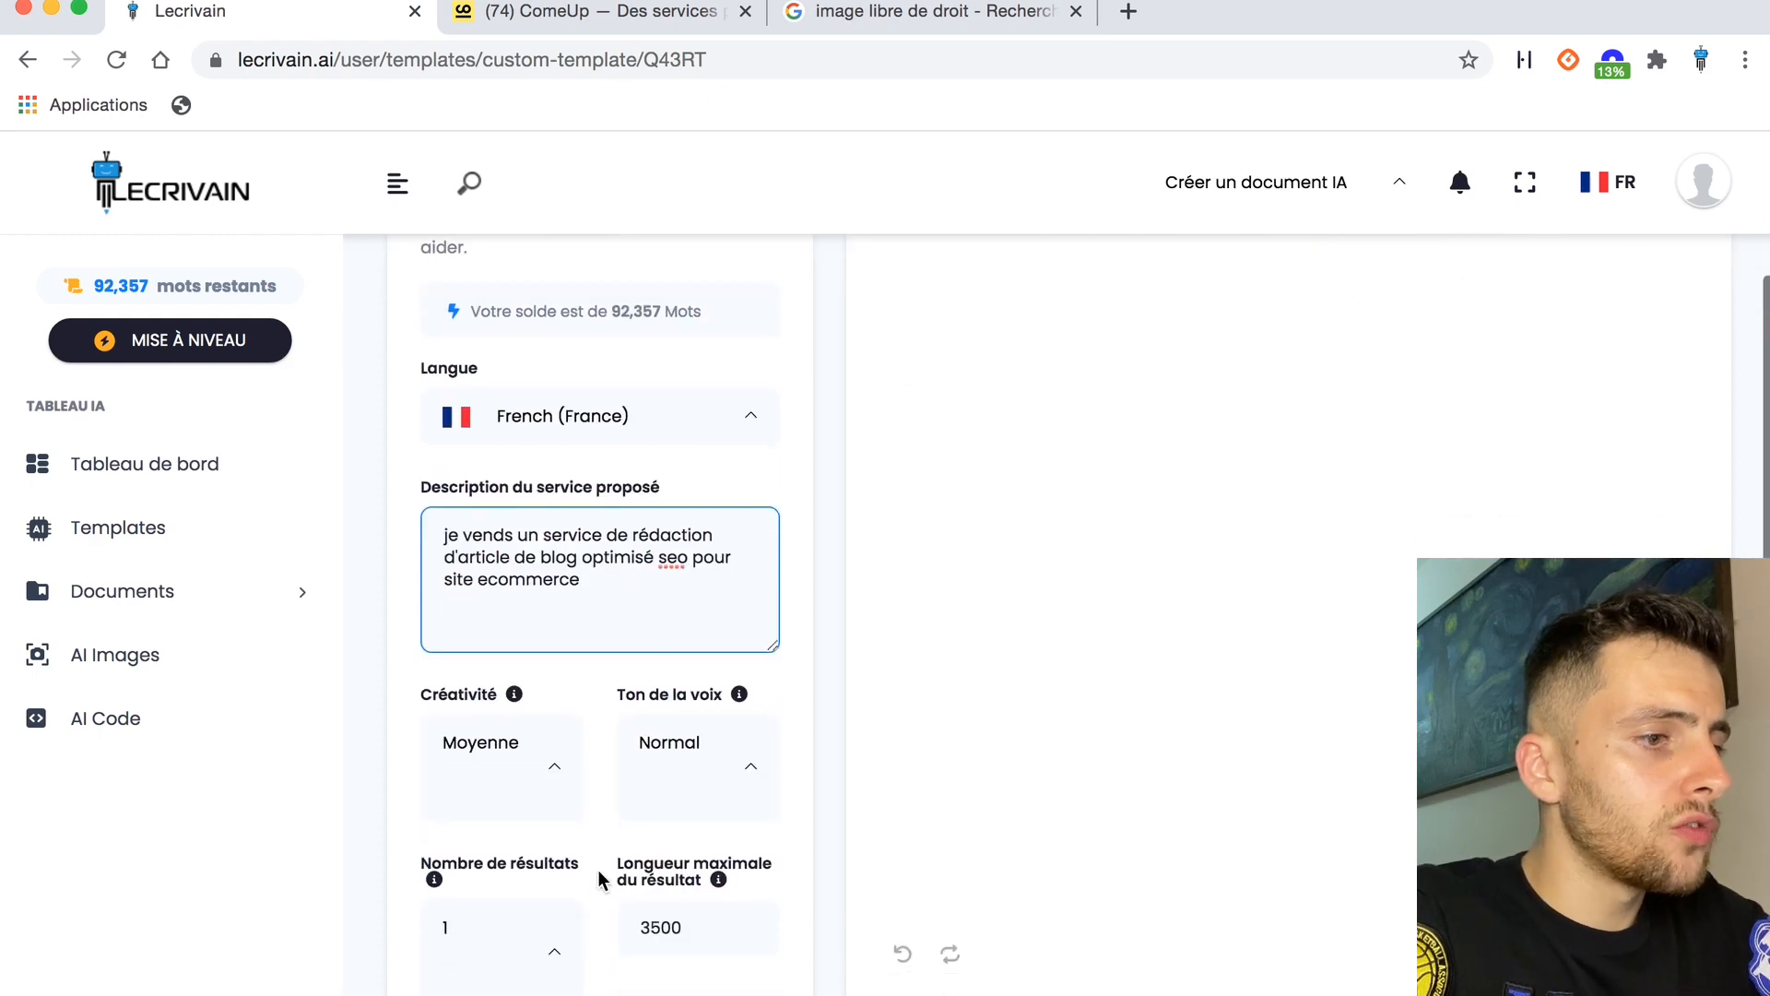
click(591, 883)
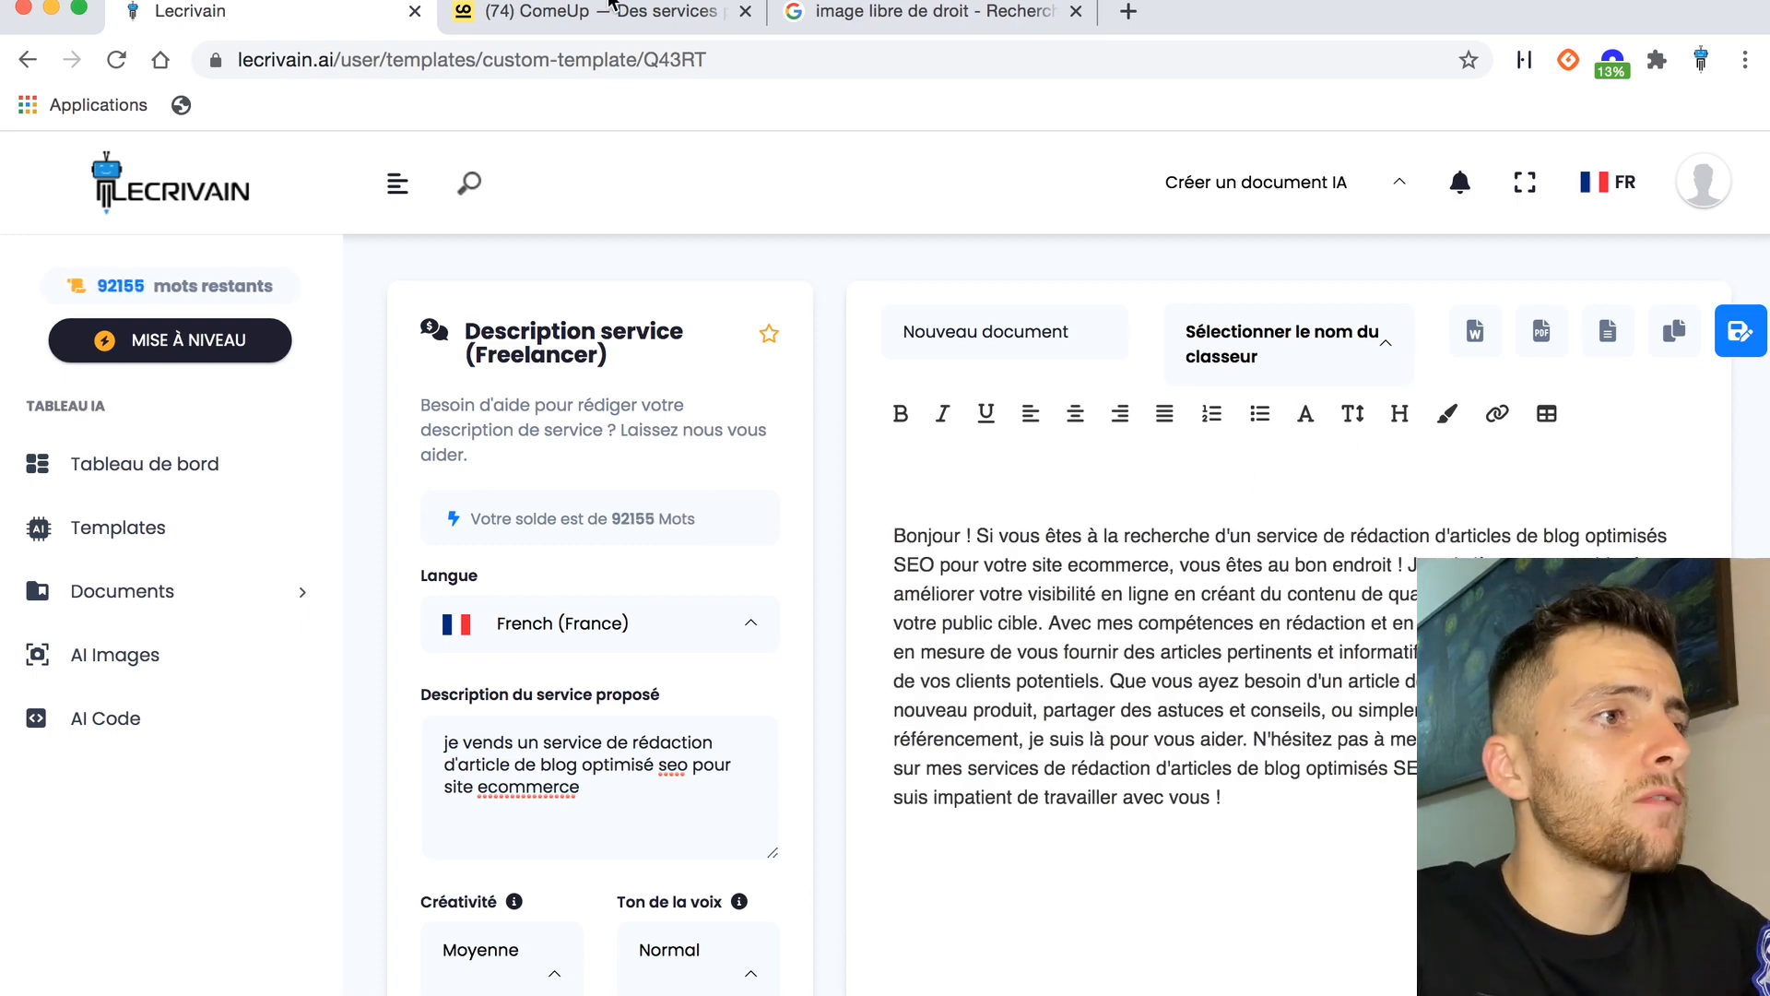
Switch to Google, search for "pomade anti ride" and look through the results.
click(572, 12)
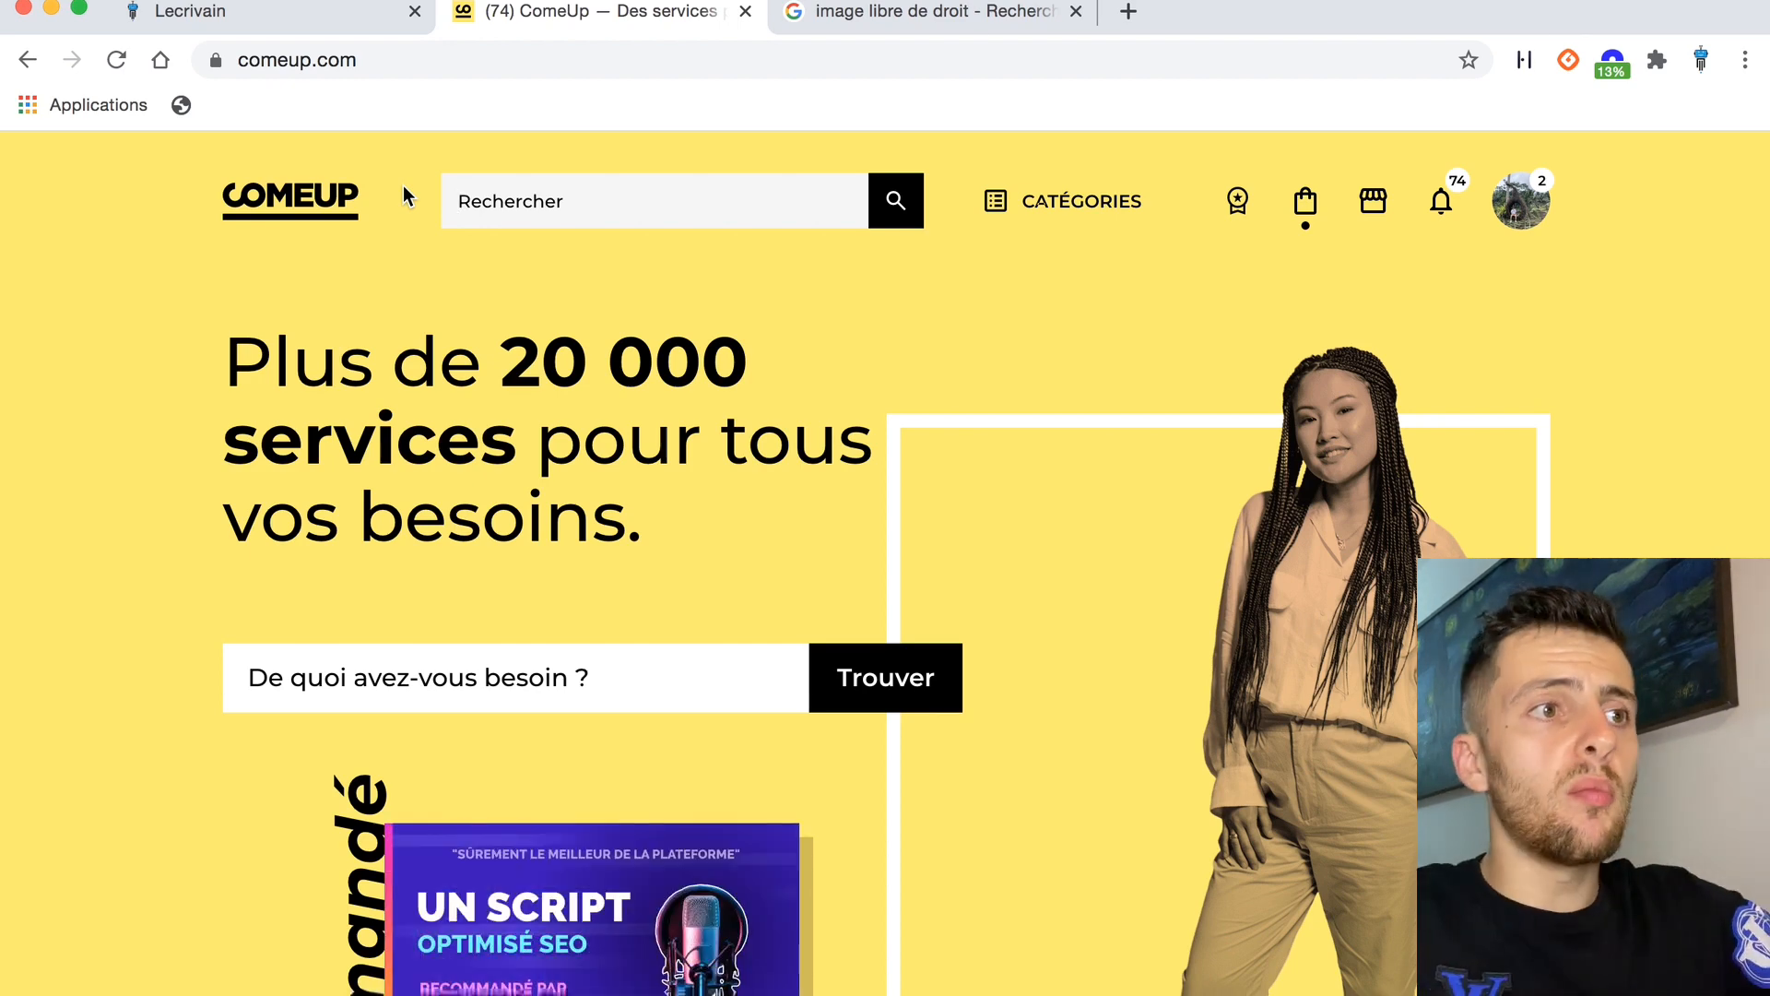
click(974, 10)
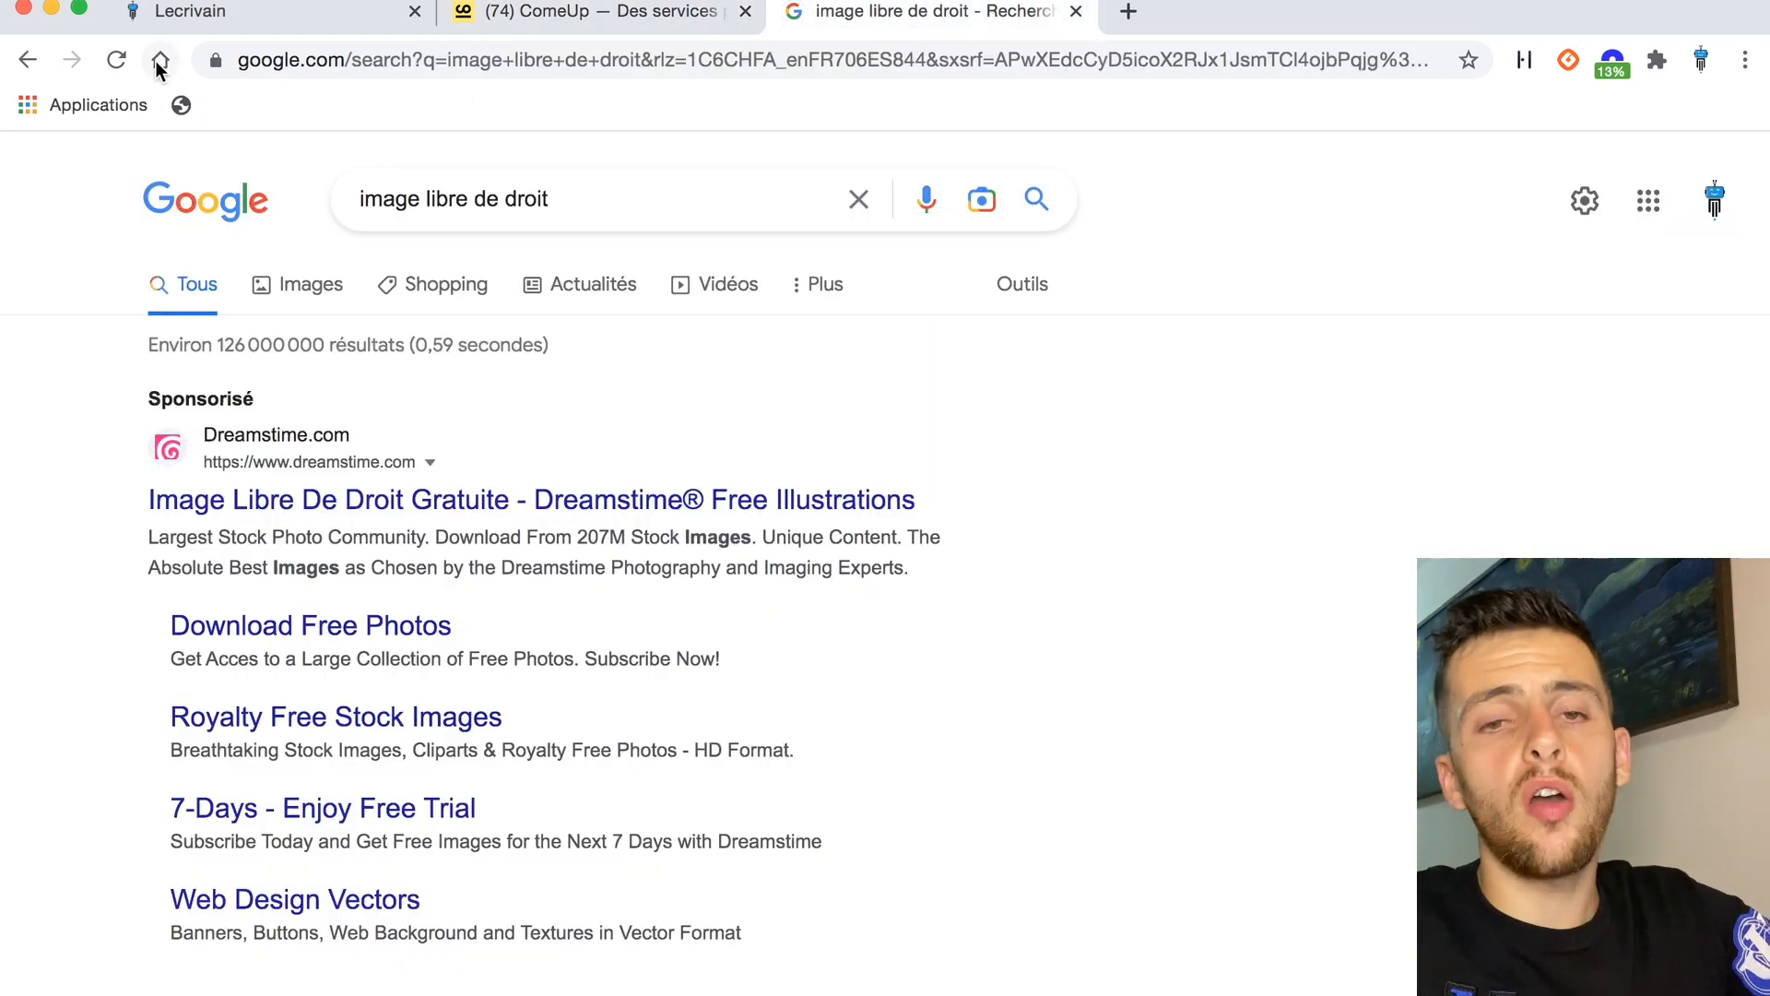
click(159, 62)
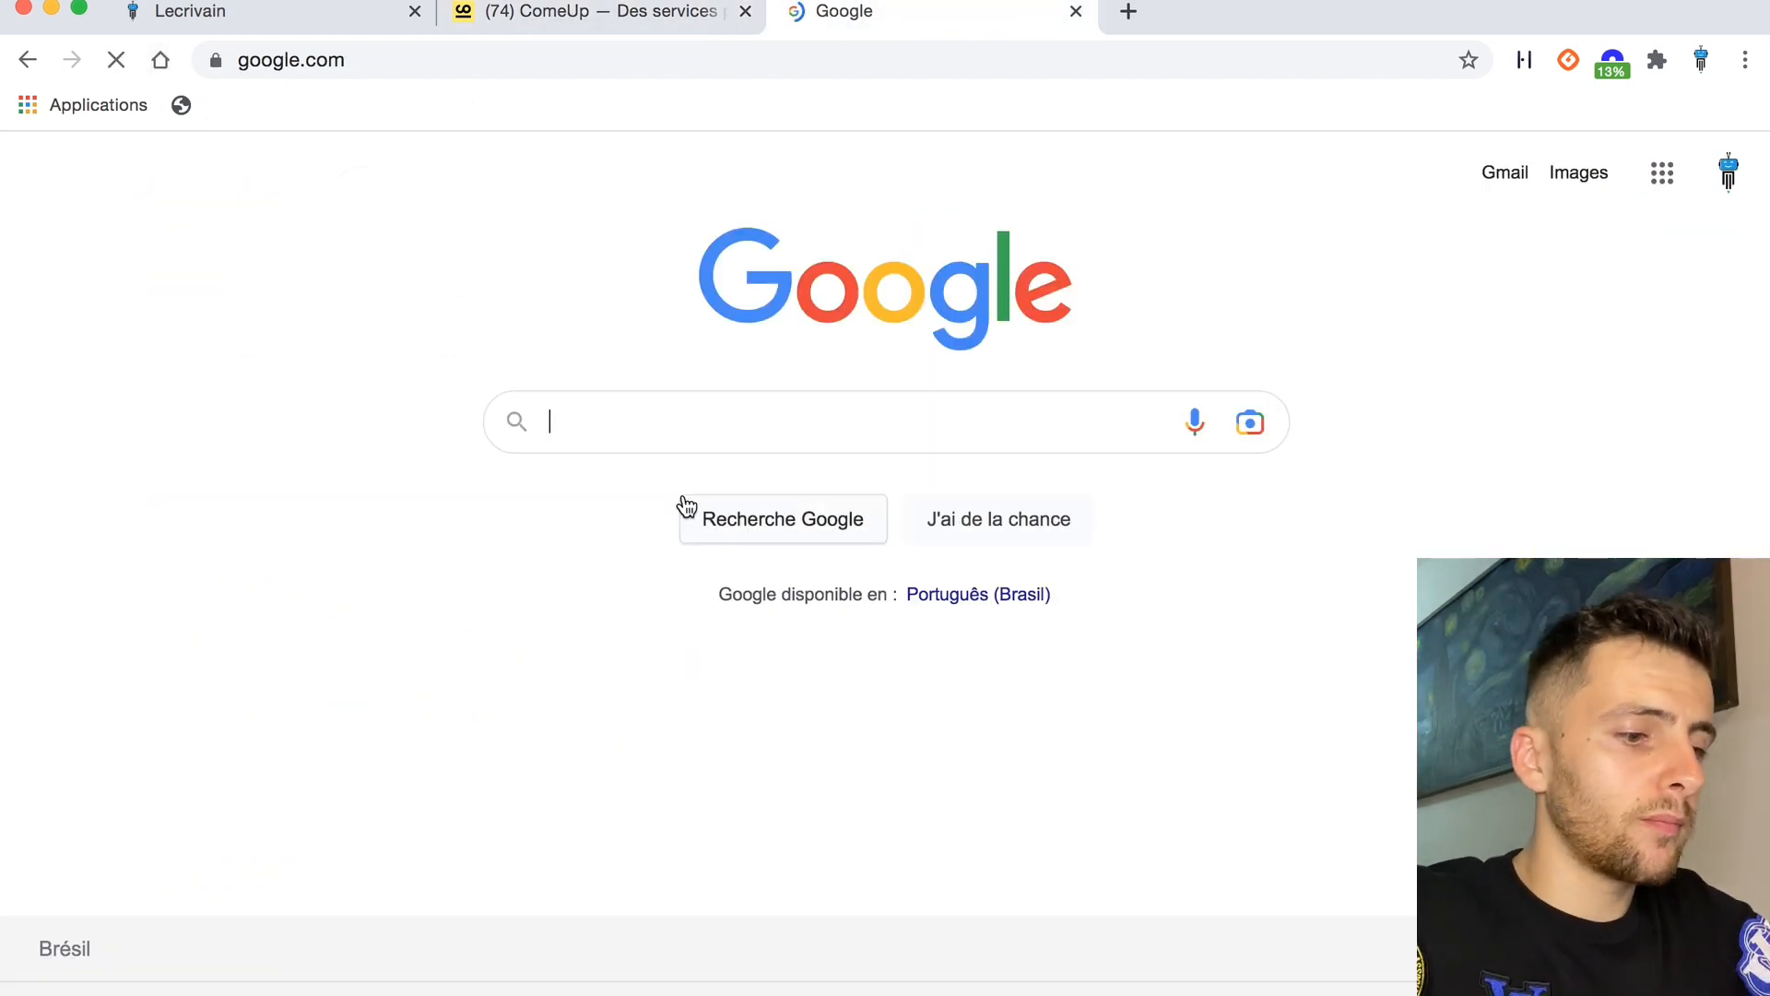
text(pomade a)
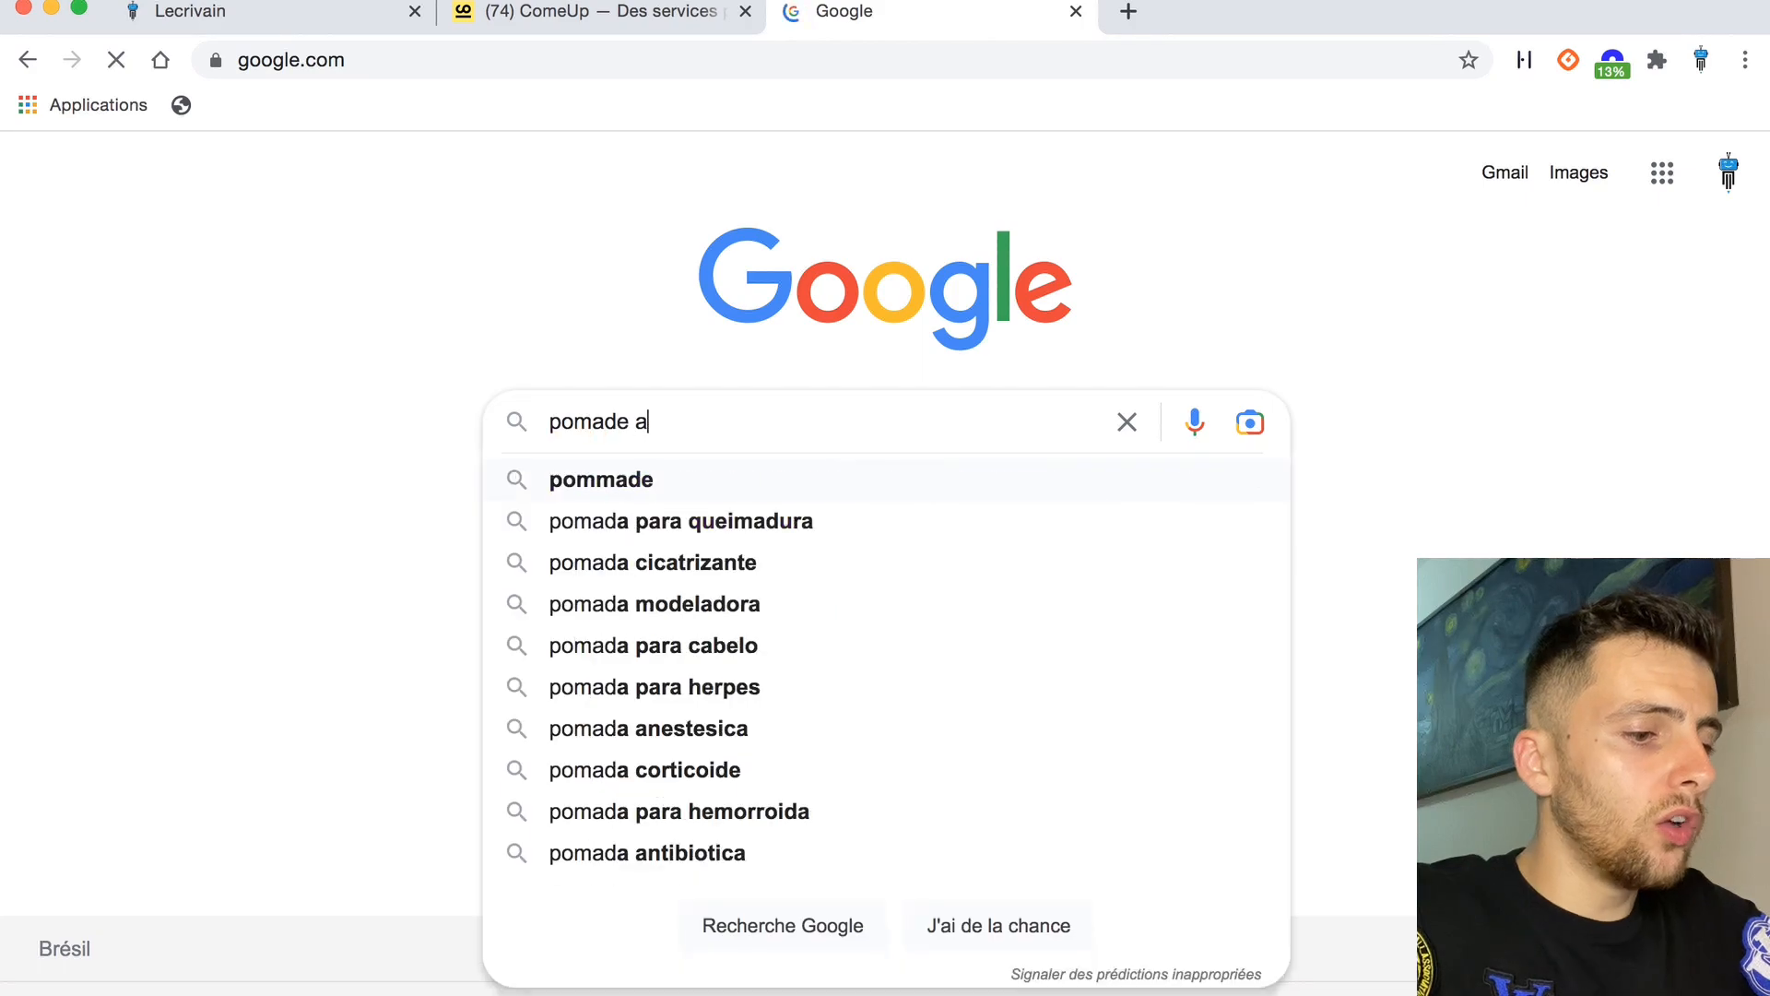
text(nti ride)
key(Return)
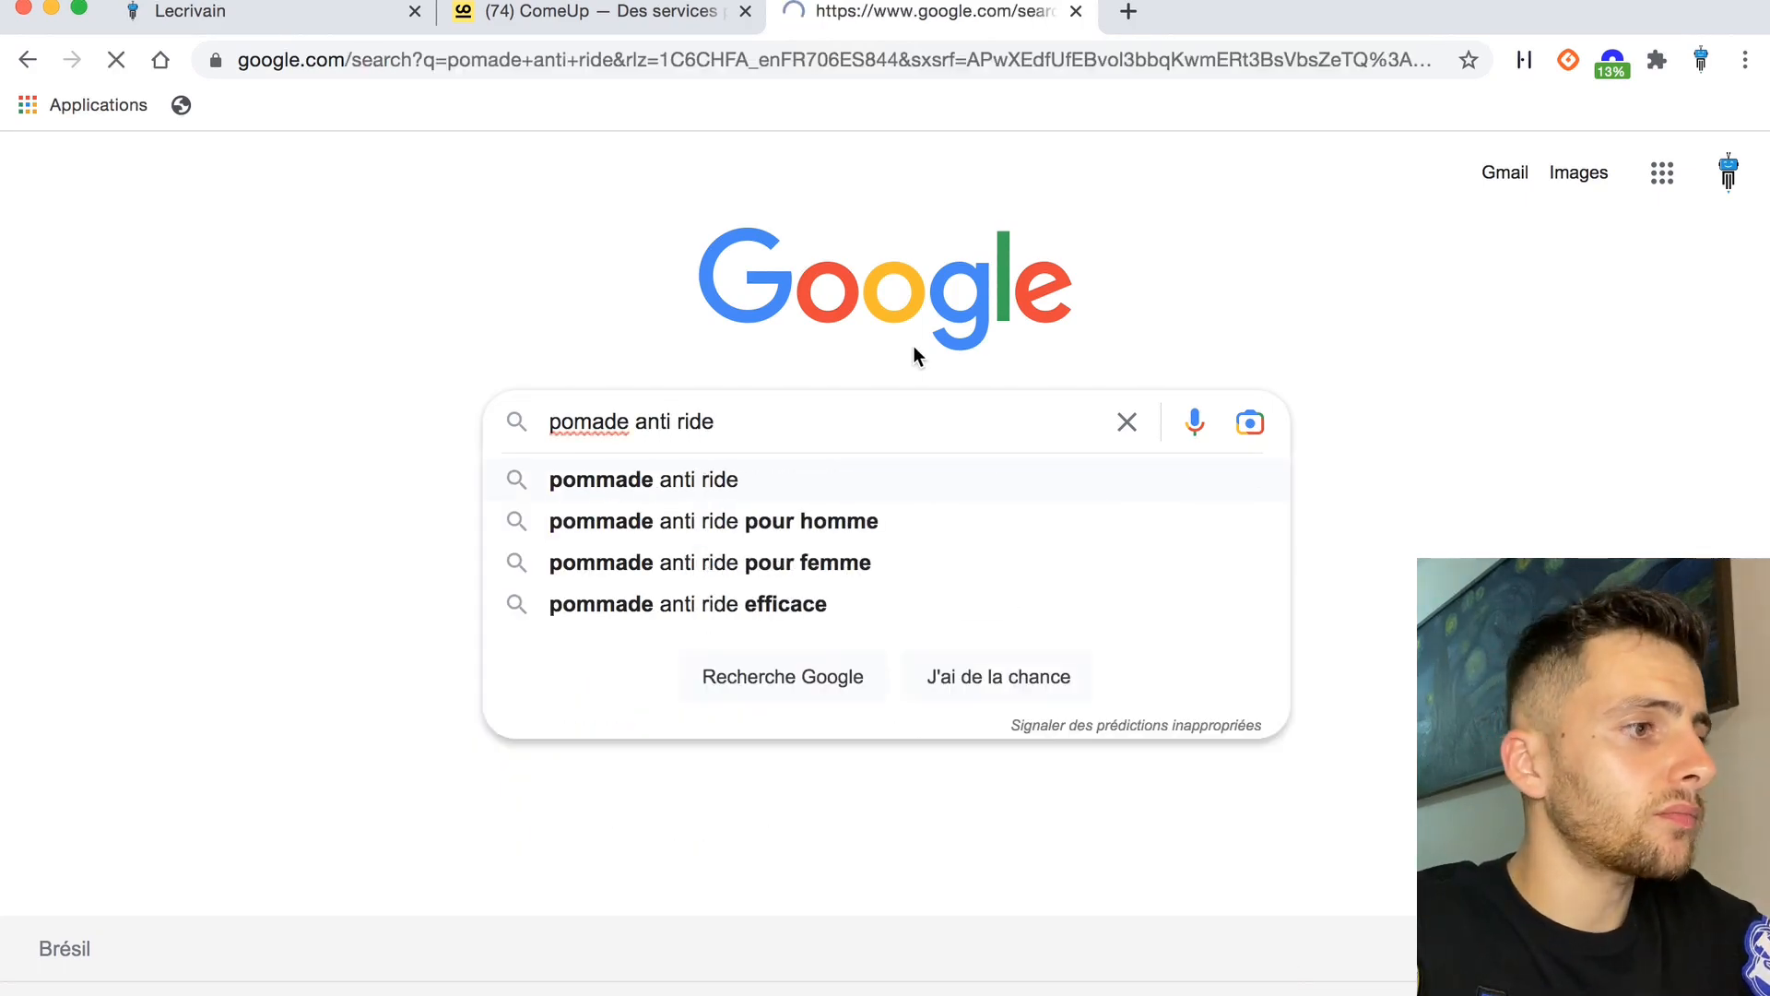
scroll(488, 487, down, 15)
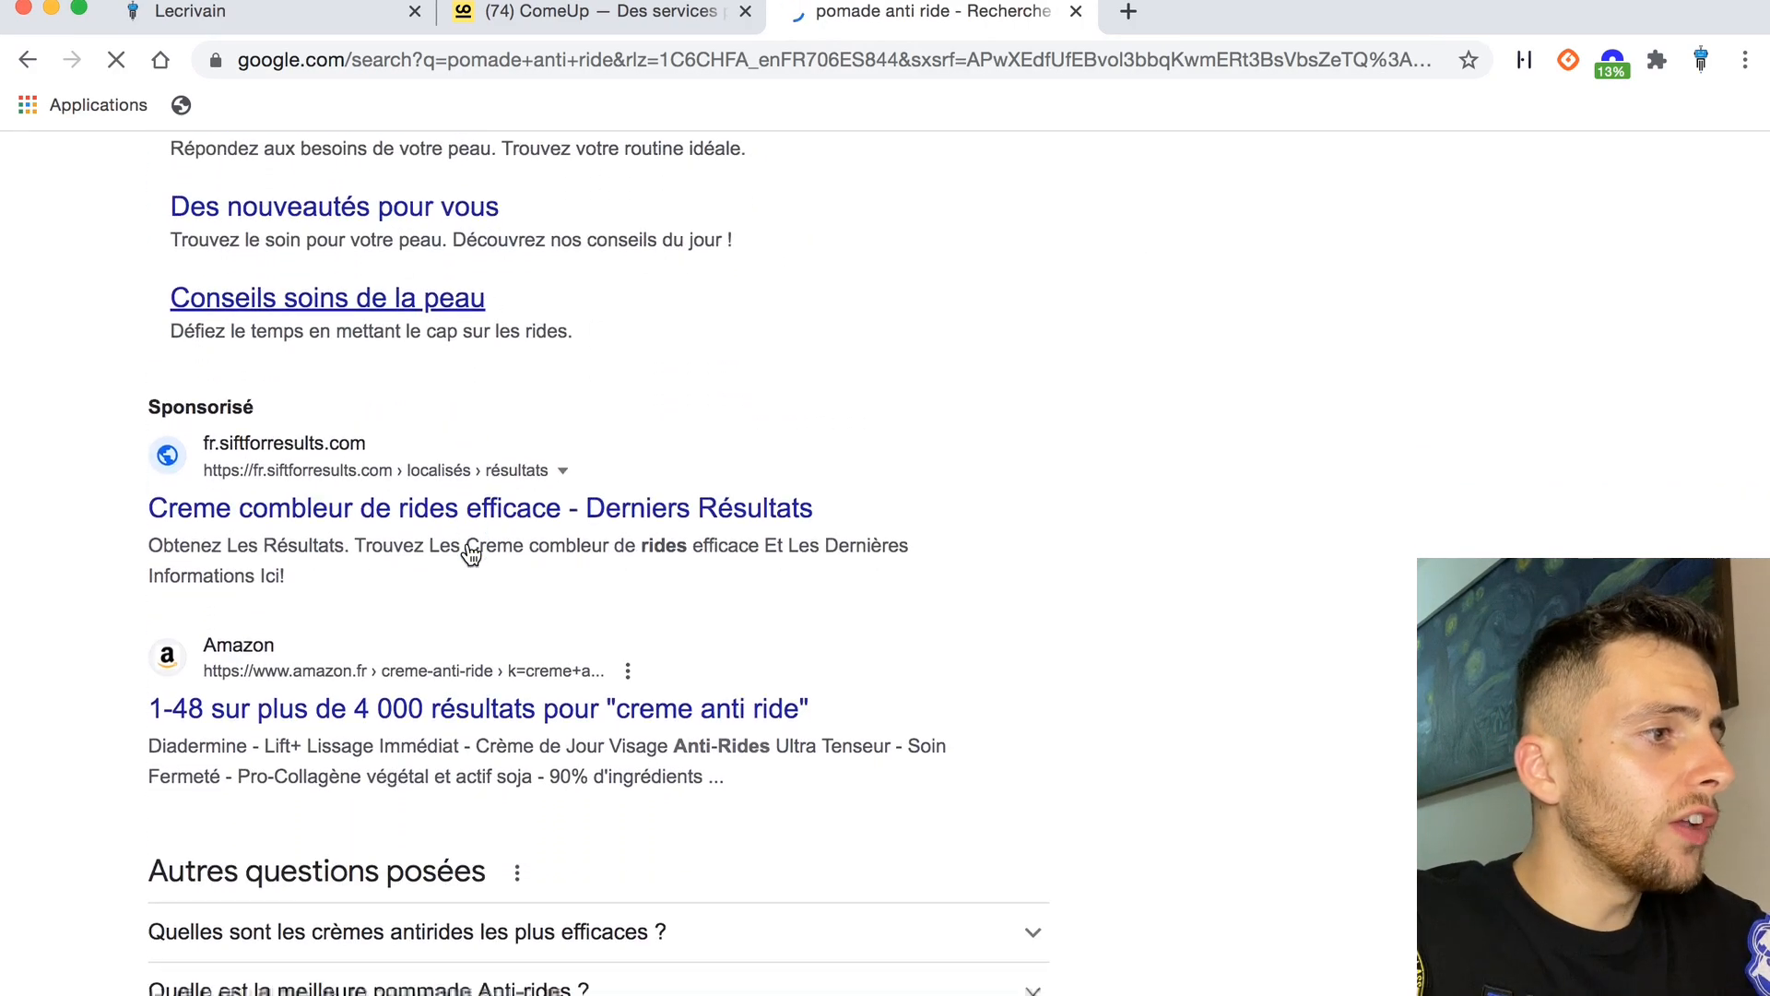
Examine the Google web results for "pomade anti ride", looking for sites that sell or review anti-wrinkle creams.
scroll(468, 547, down, 3)
scroll(468, 547, up, 1)
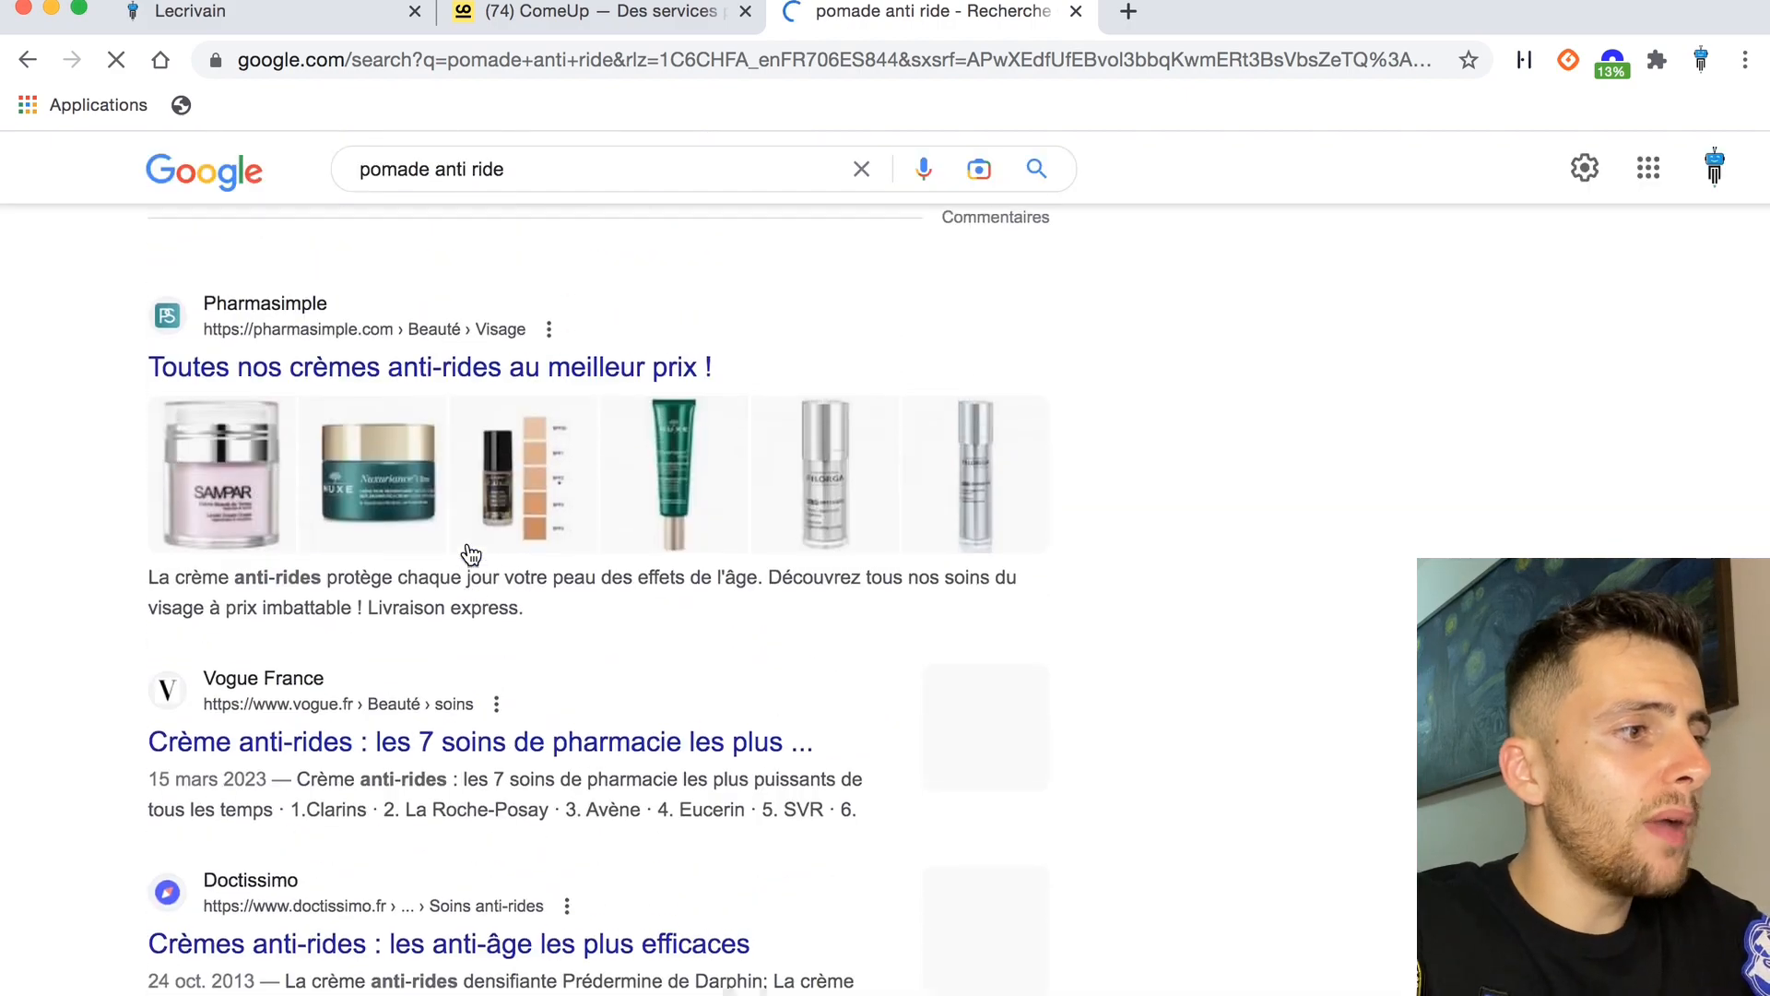
scroll(467, 547, down, 5)
scroll(470, 551, down, 5)
scroll(470, 552, up, 1)
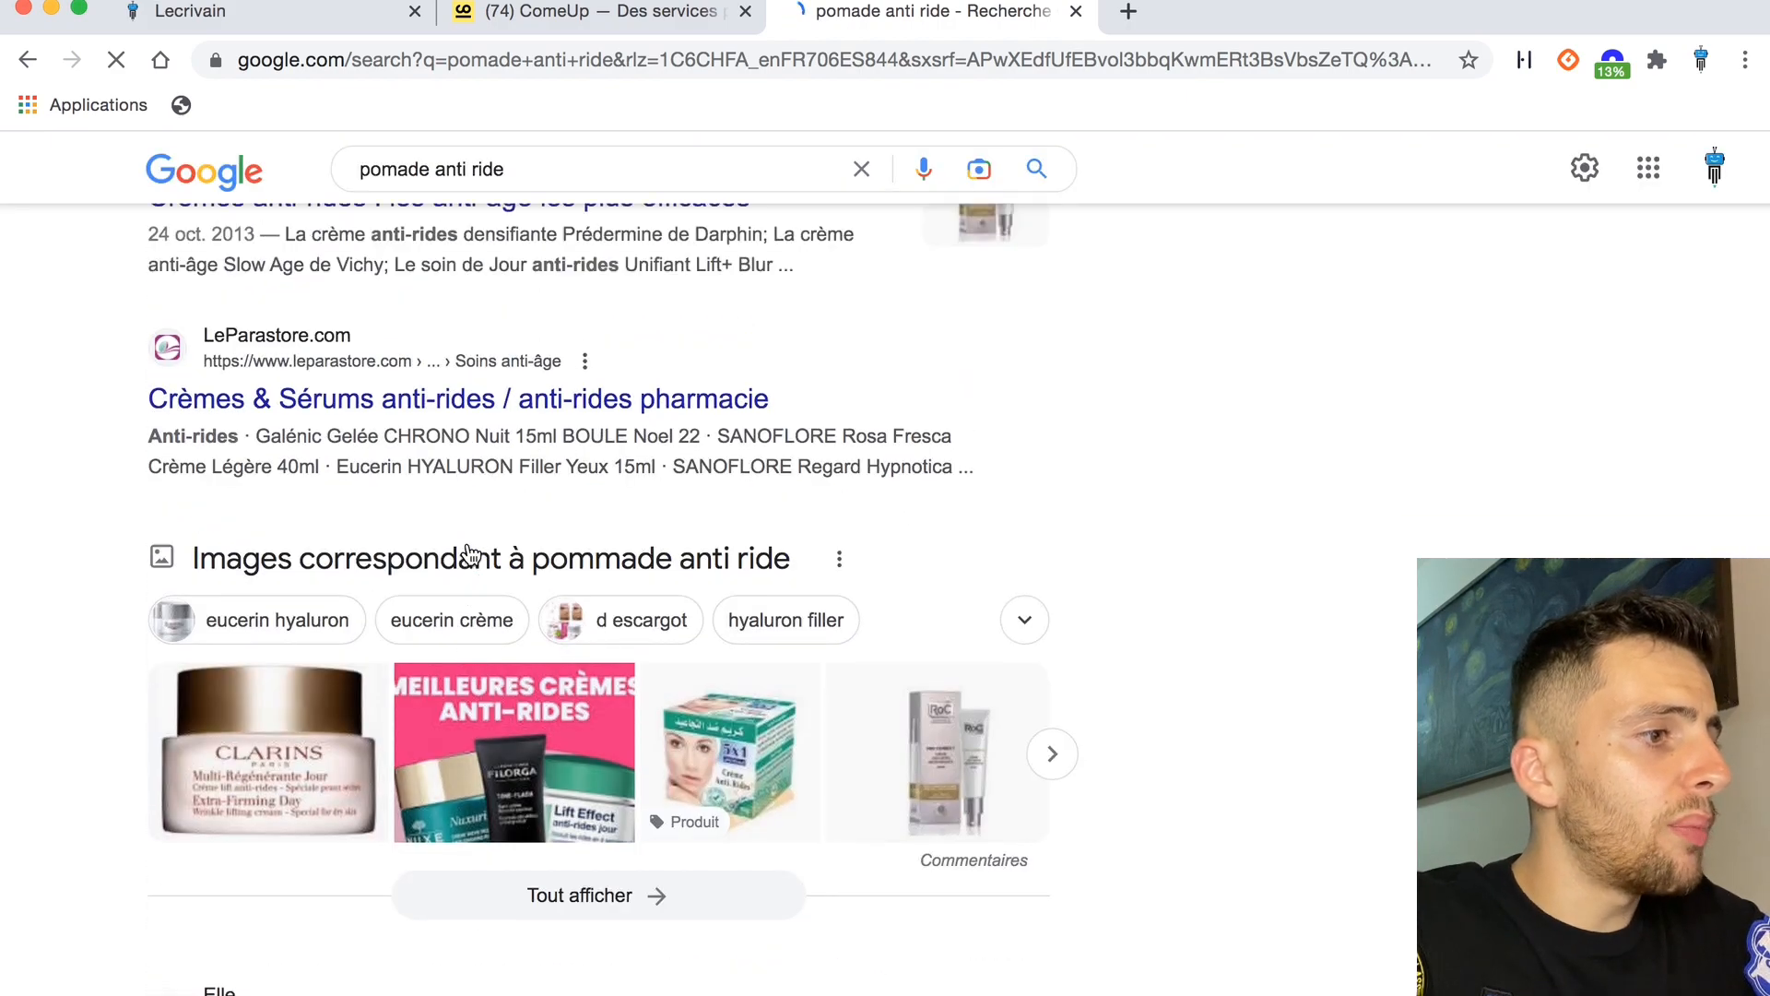
scroll(470, 552, down, 8)
scroll(470, 551, down, 3)
scroll(468, 553, up, 3)
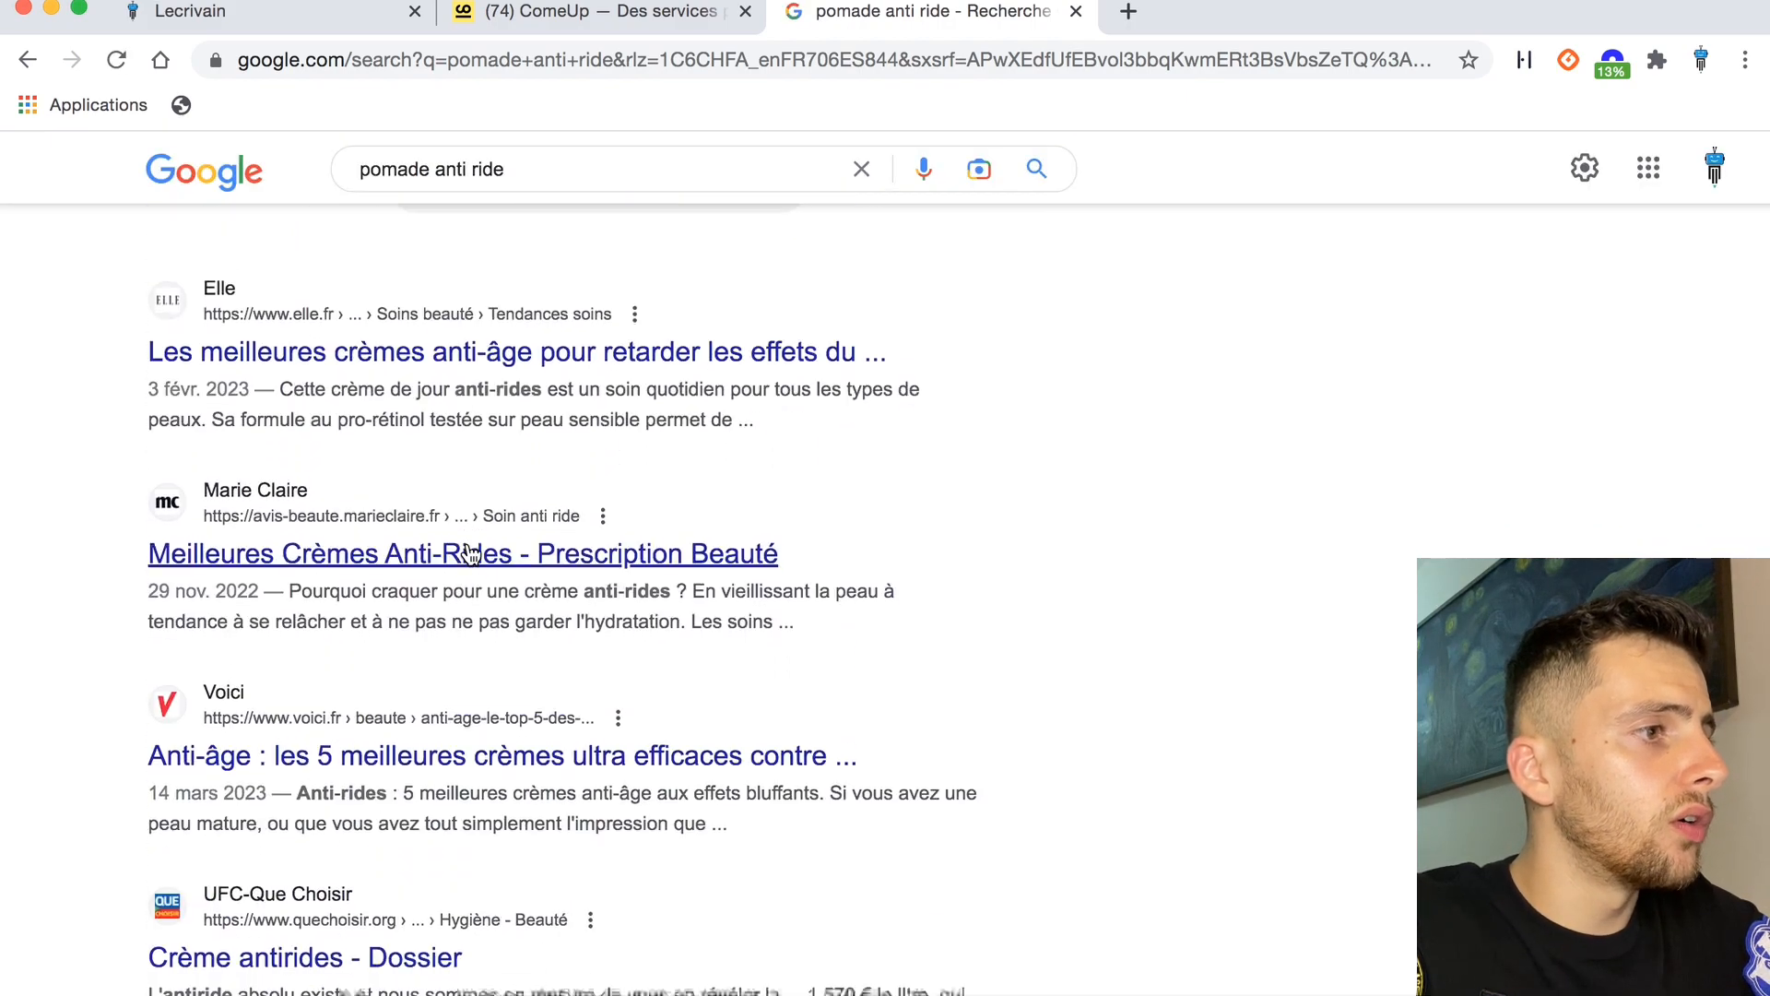
scroll(468, 554, down, 8)
scroll(468, 549, up, 5)
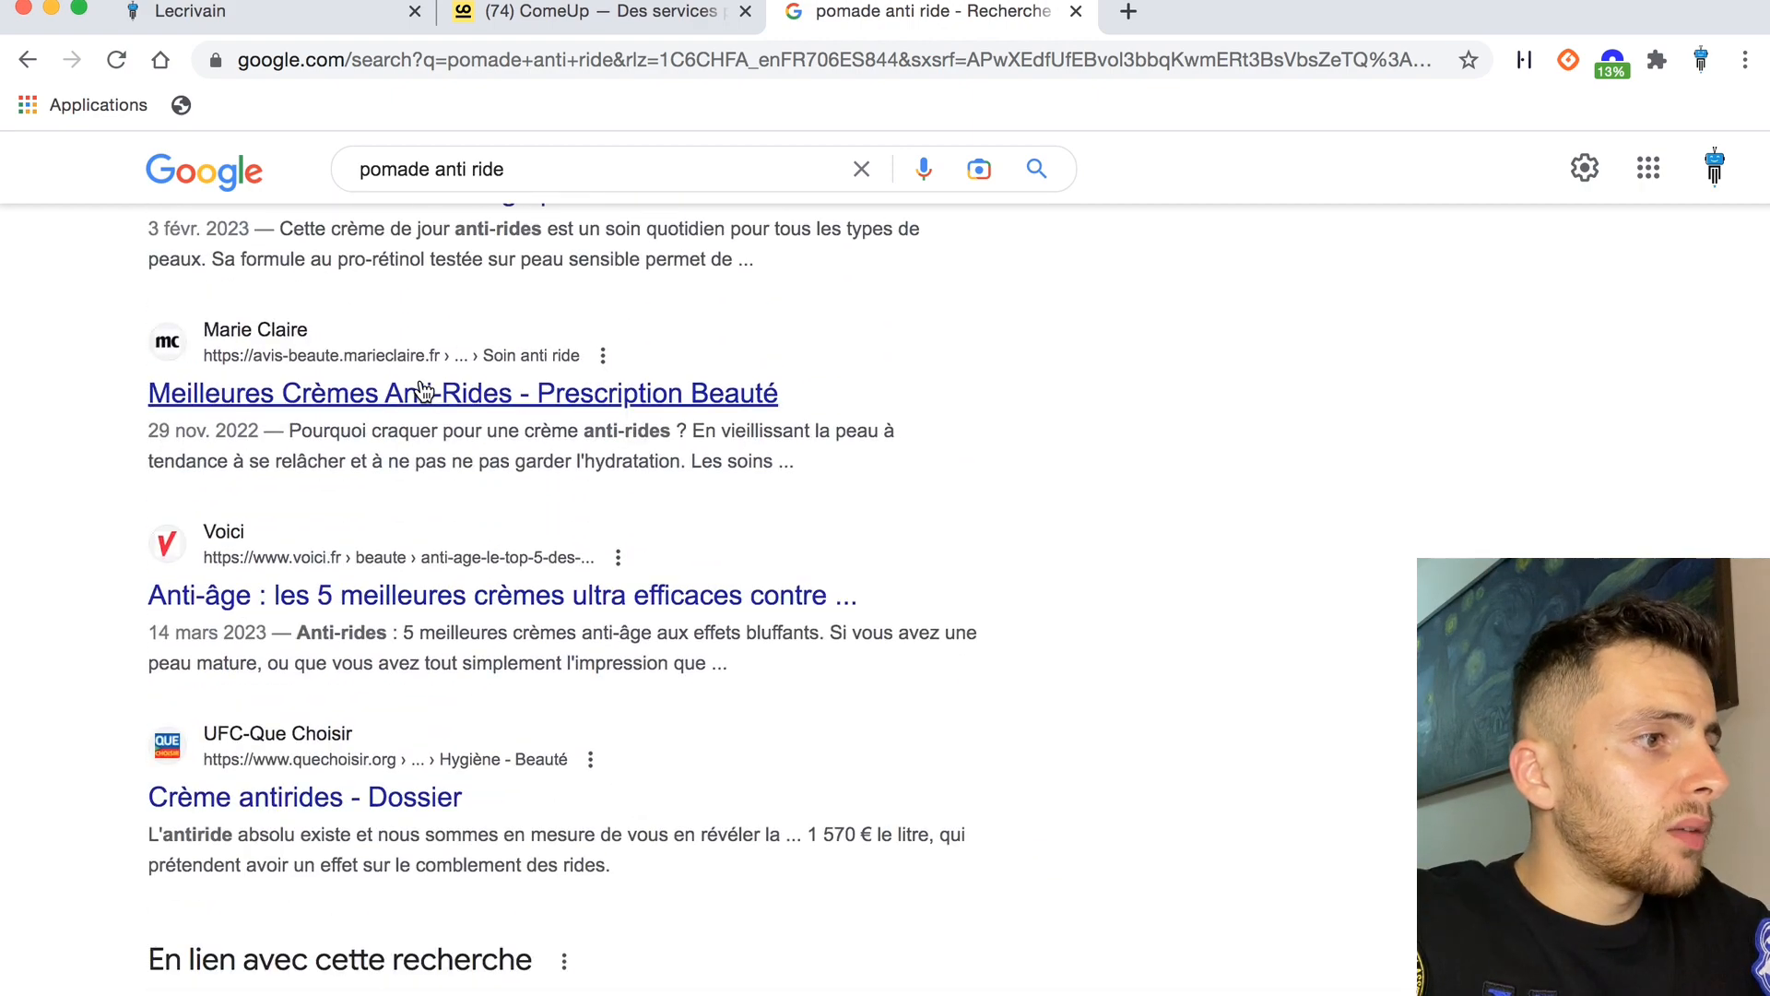
scroll(673, 554, down, 5)
Switch to the Google Shopping results for "pommade anti ride" and browse the listed products.
scroll(673, 553, up, 15)
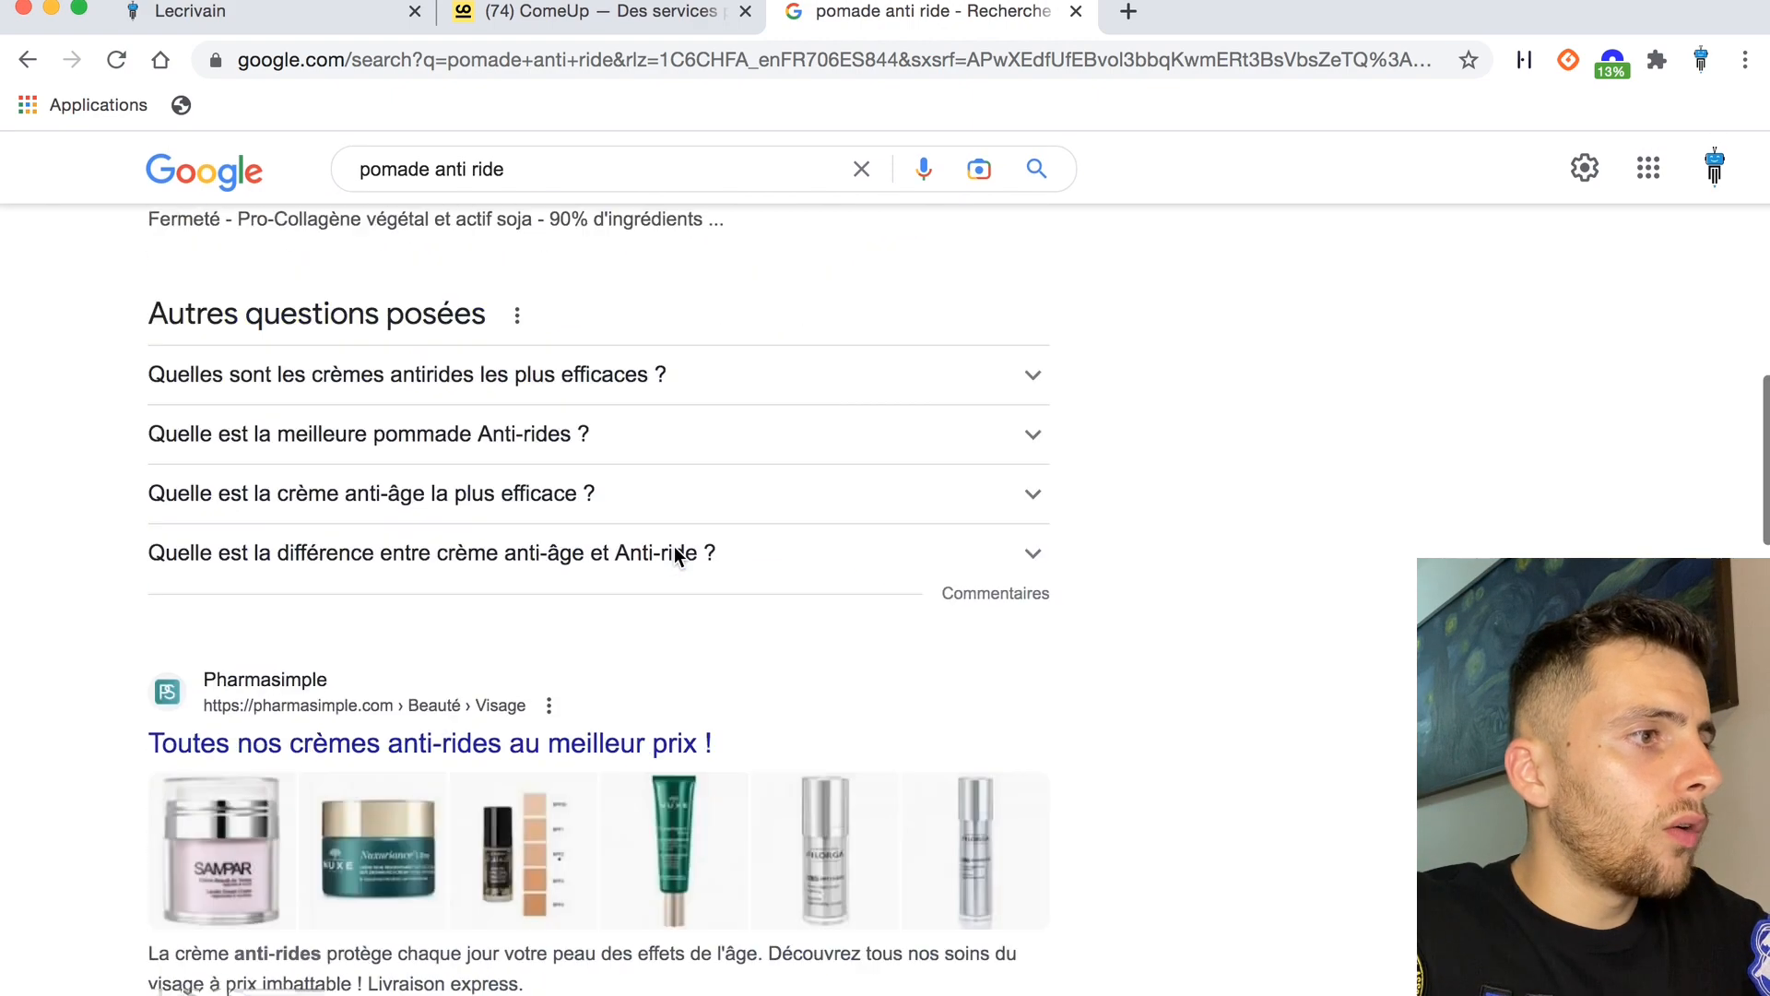
click(339, 293)
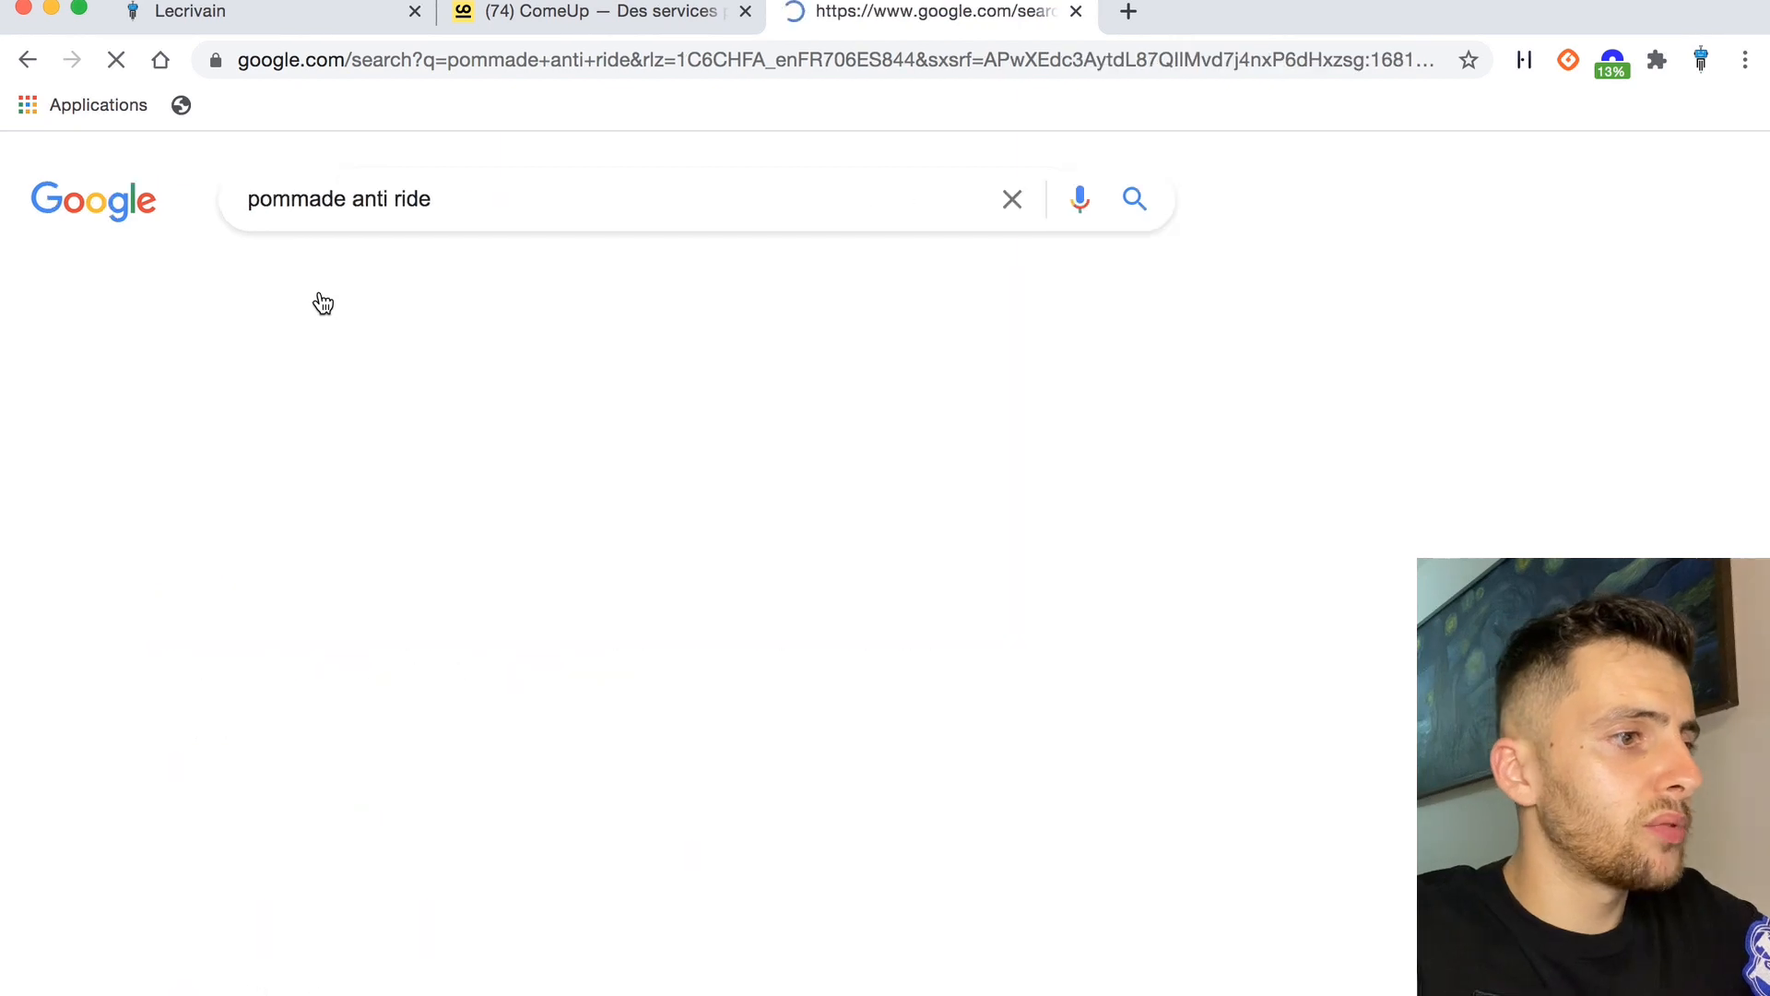
scroll(716, 627, down, 3)
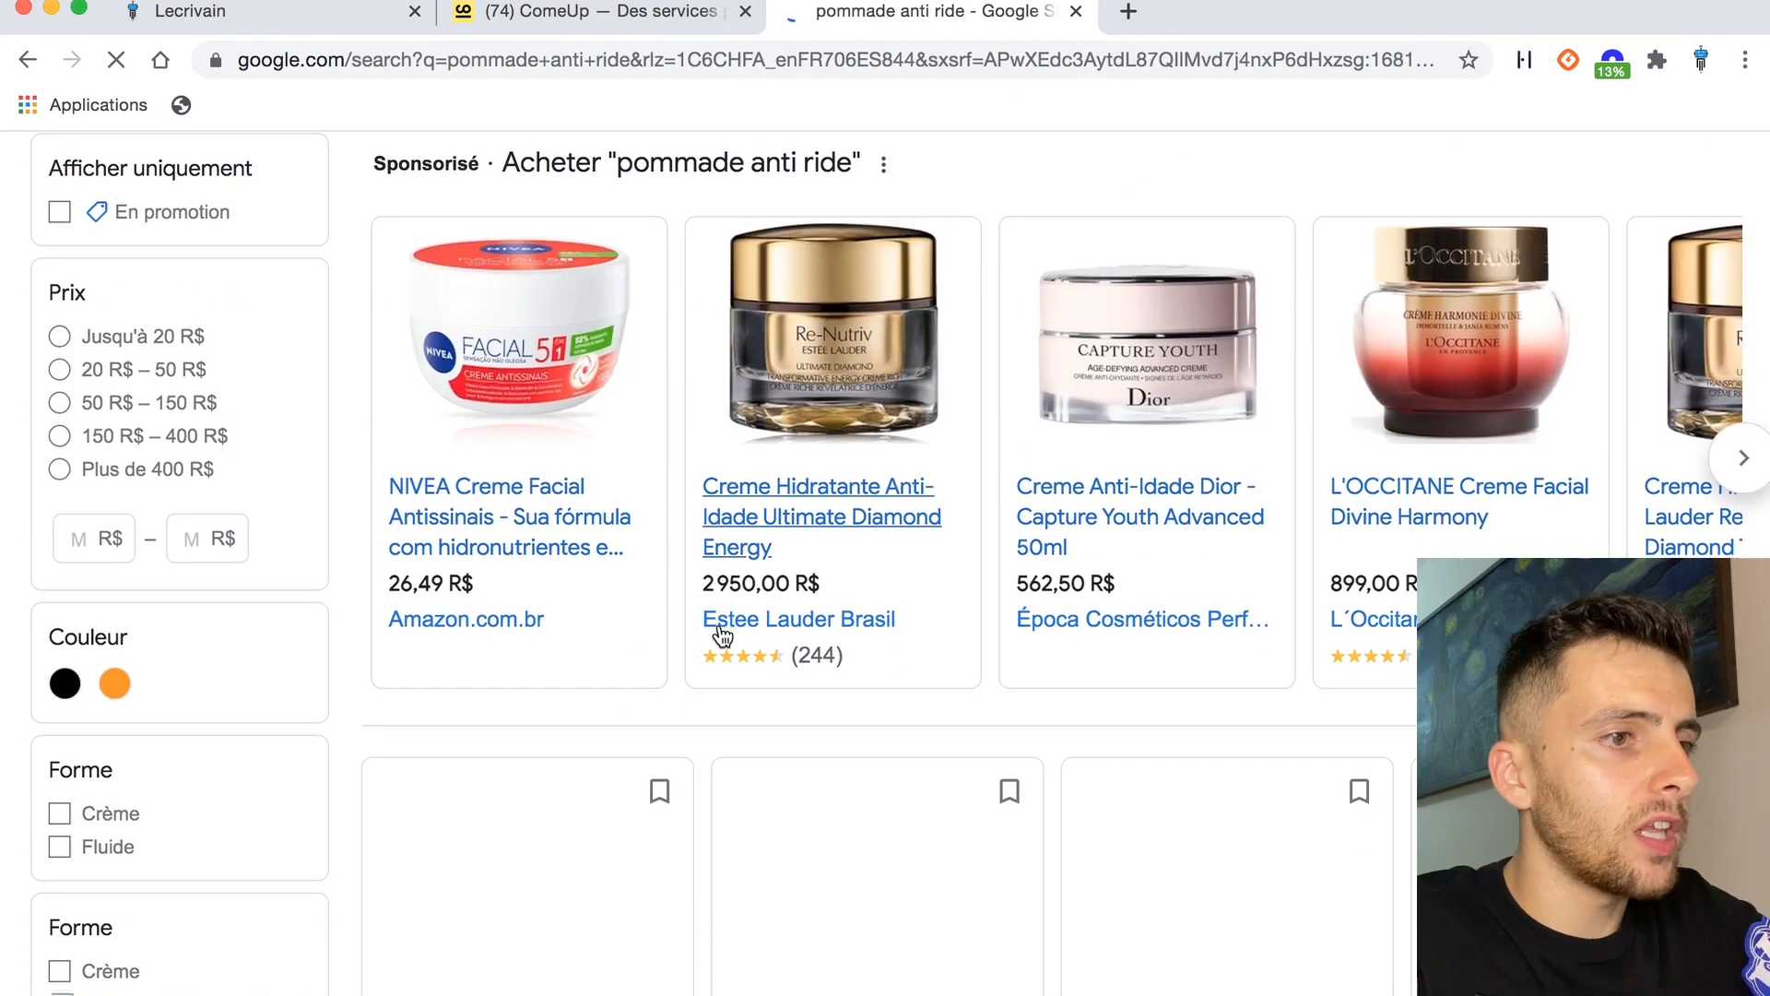
scroll(719, 634, down, 2)
scroll(722, 637, down, 5)
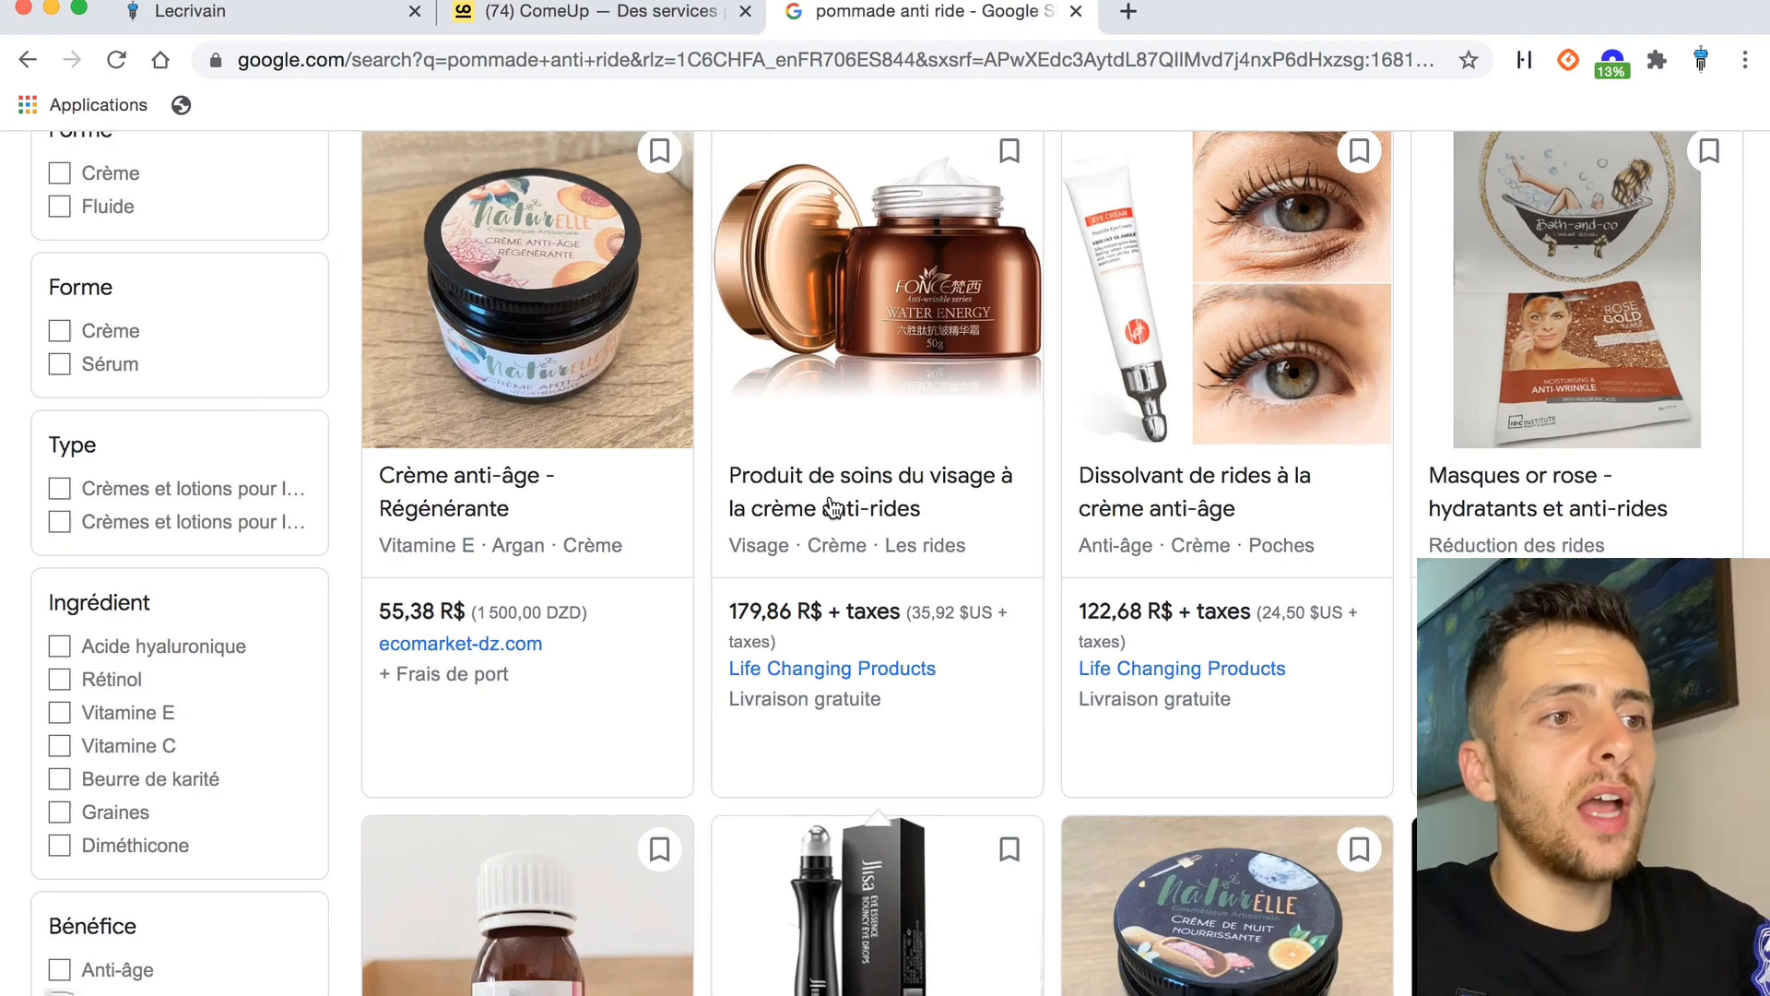
Open the product "Produit de soins du visage à la crème anti-rides" on the Life Changing Products store and review its page.
click(833, 508)
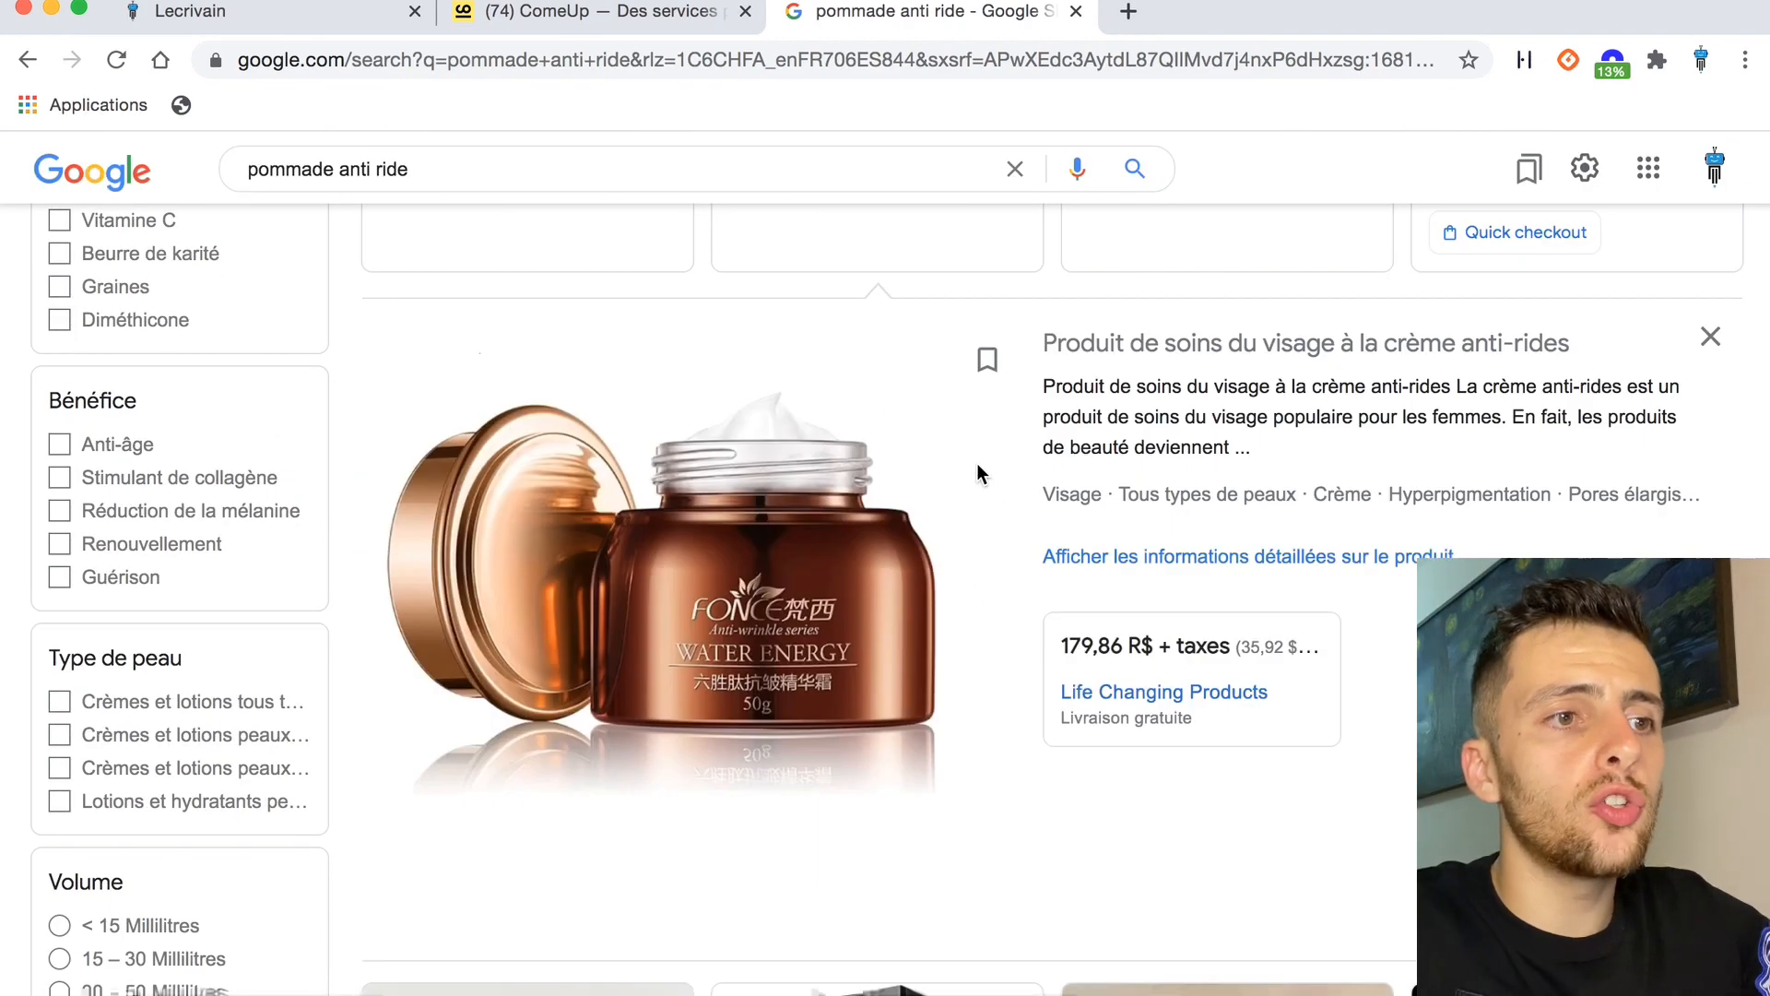
click(1170, 355)
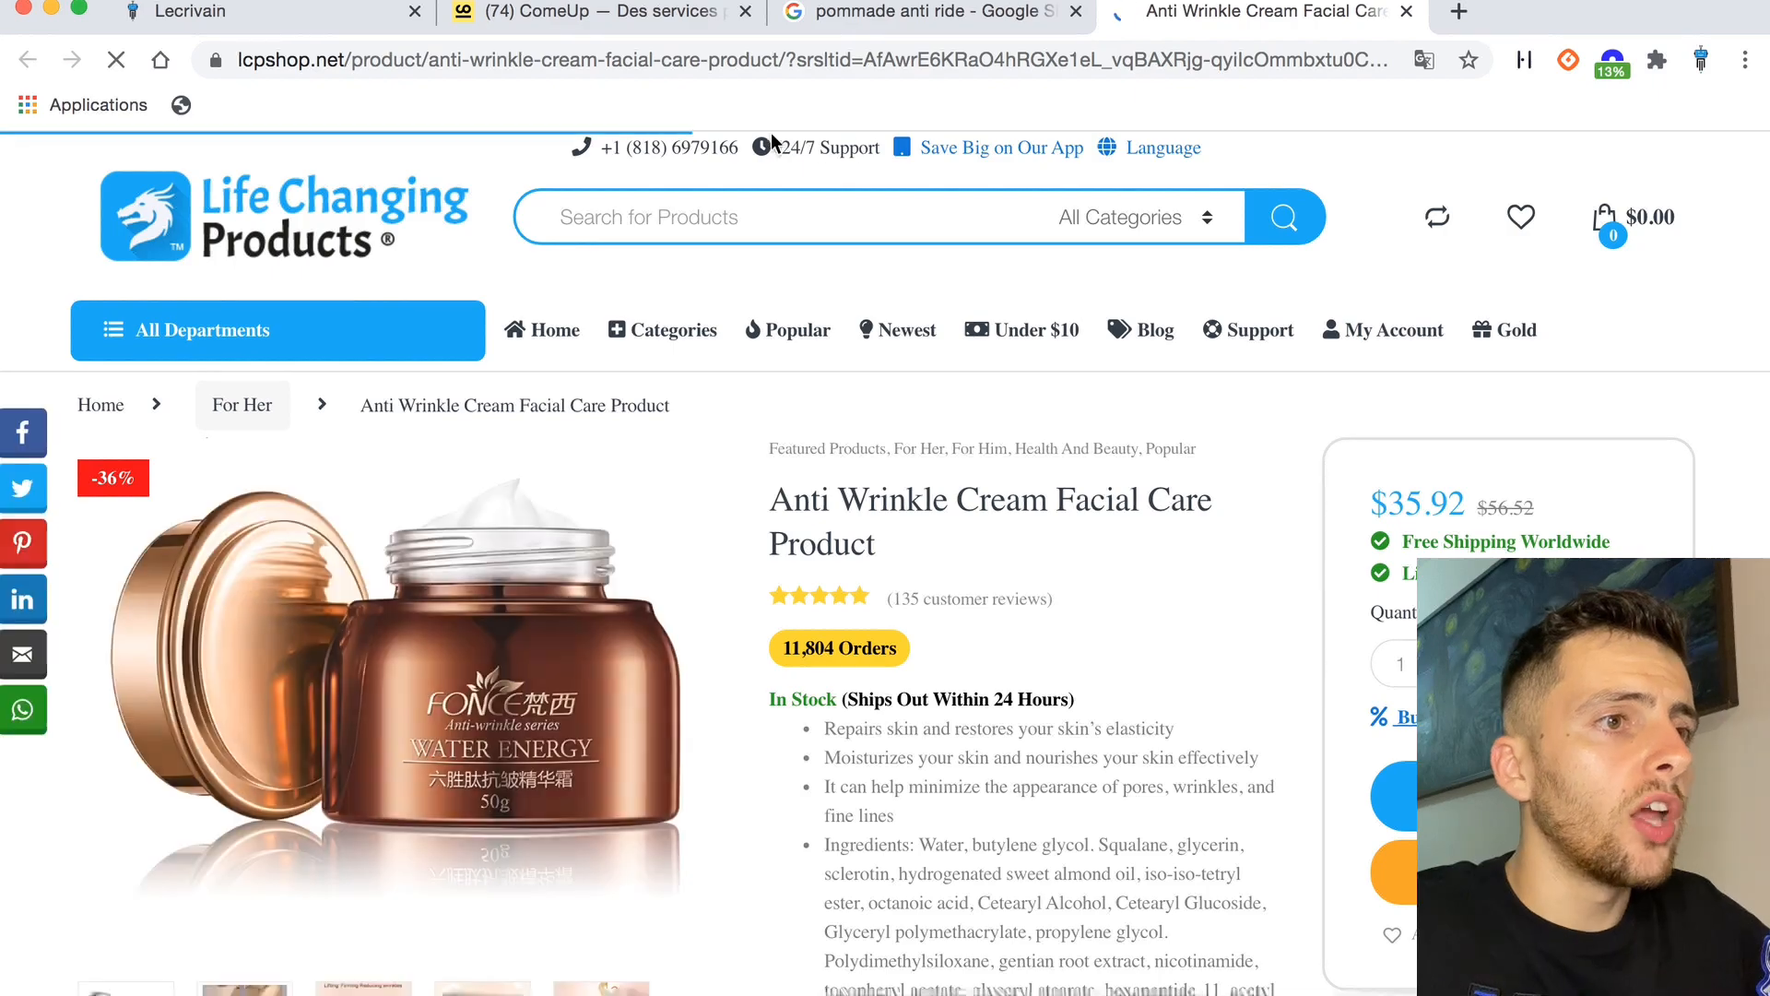
scroll(1085, 553, down, 5)
scroll(1085, 571, down, 10)
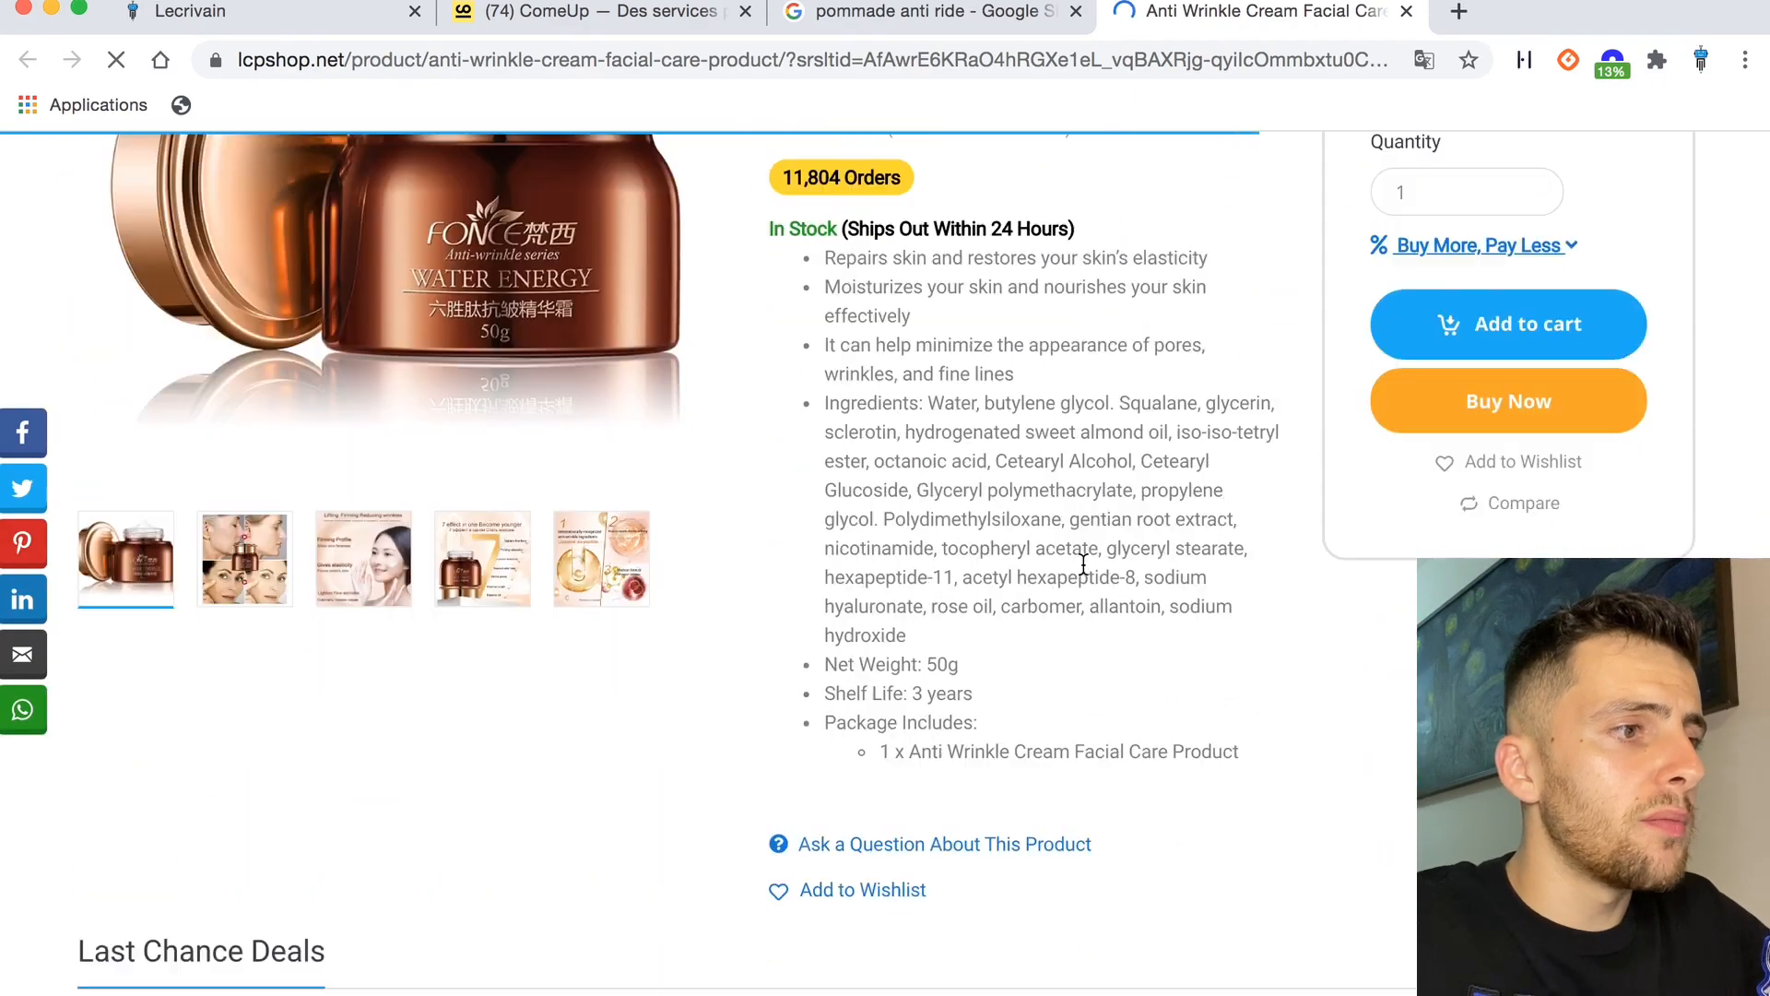
scroll(1086, 590, up, 5)
scroll(1088, 614, up, 15)
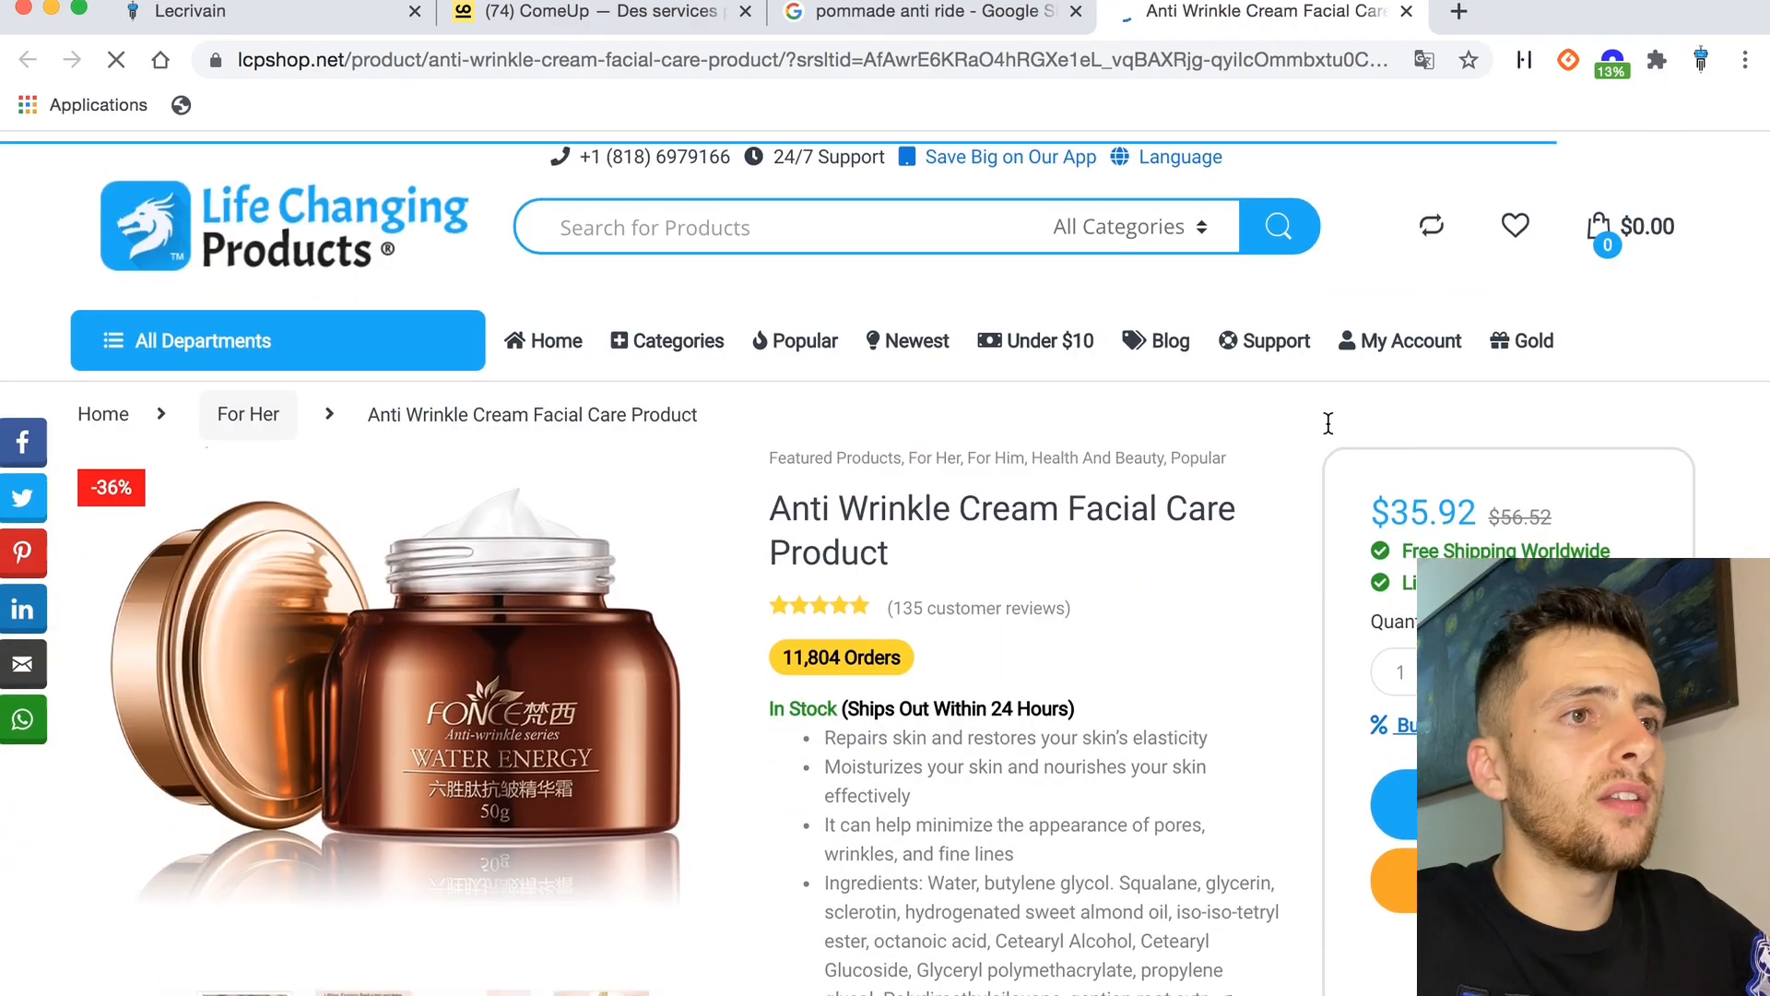